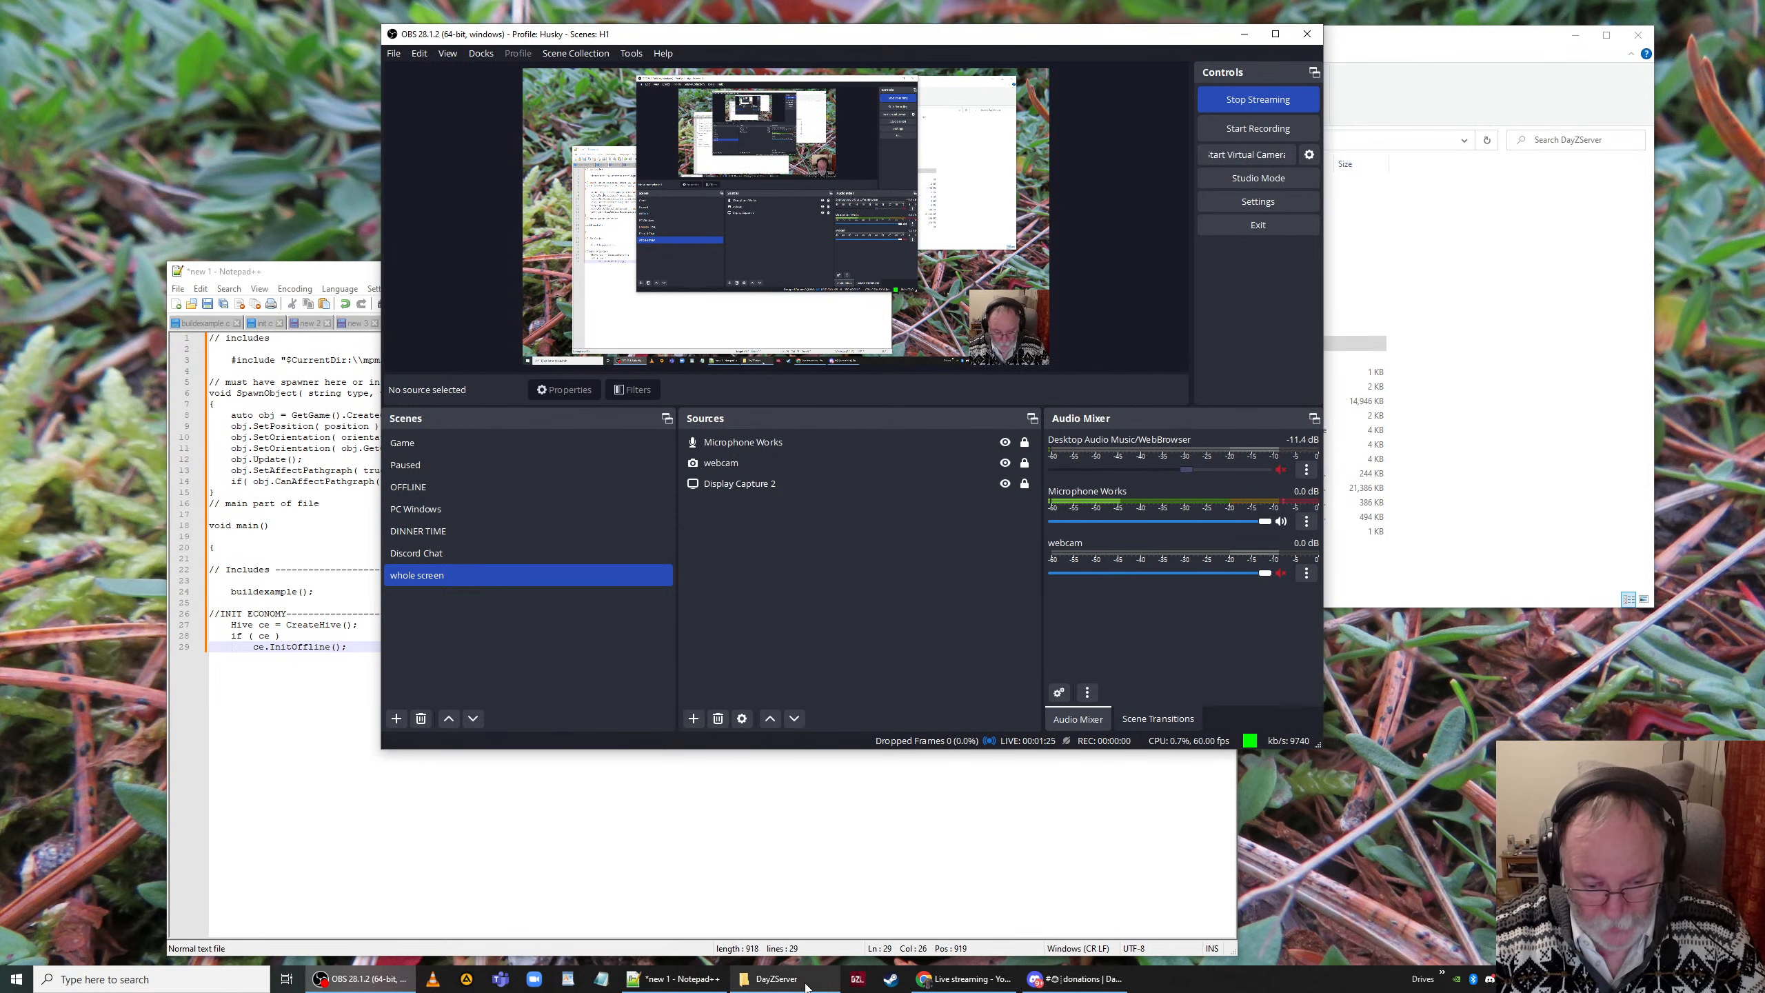
Step: Start the DayZ server by running DAYZstartupBatch.bat from the DayZServer folder, and enlarge the server console window
{"action": "left_click", "coordinate": [777, 979]}
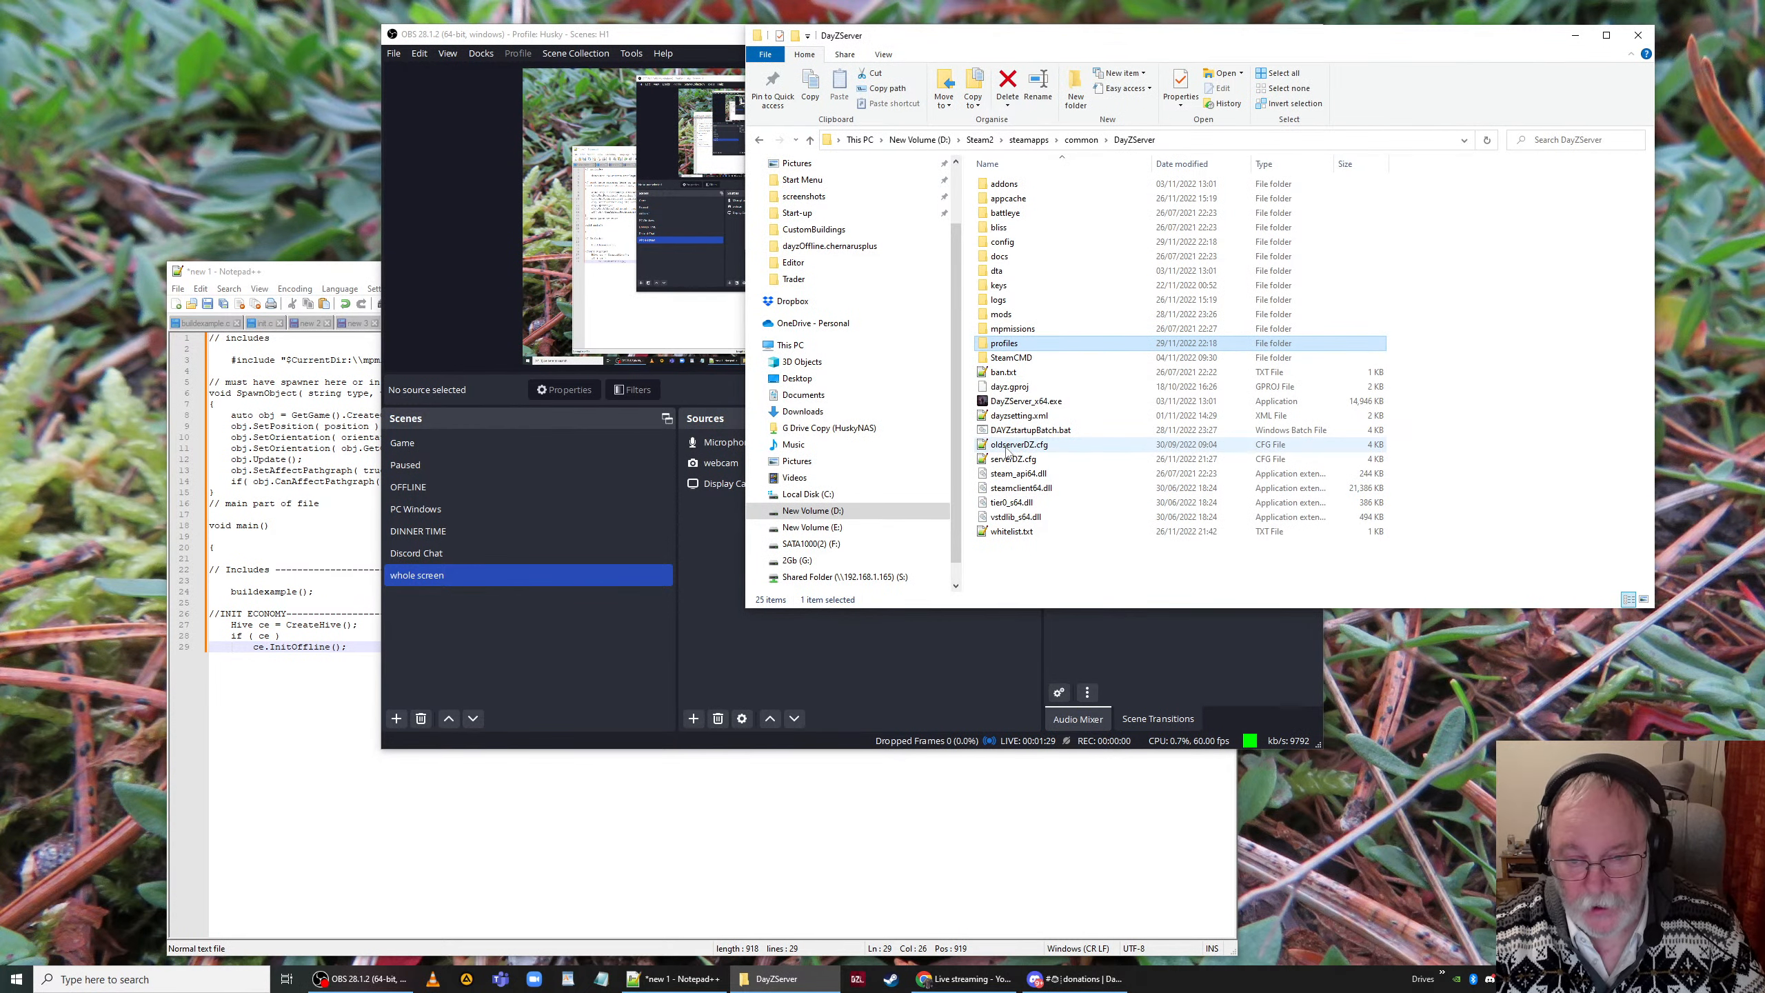
{"action": "double_click", "coordinate": [1028, 431]}
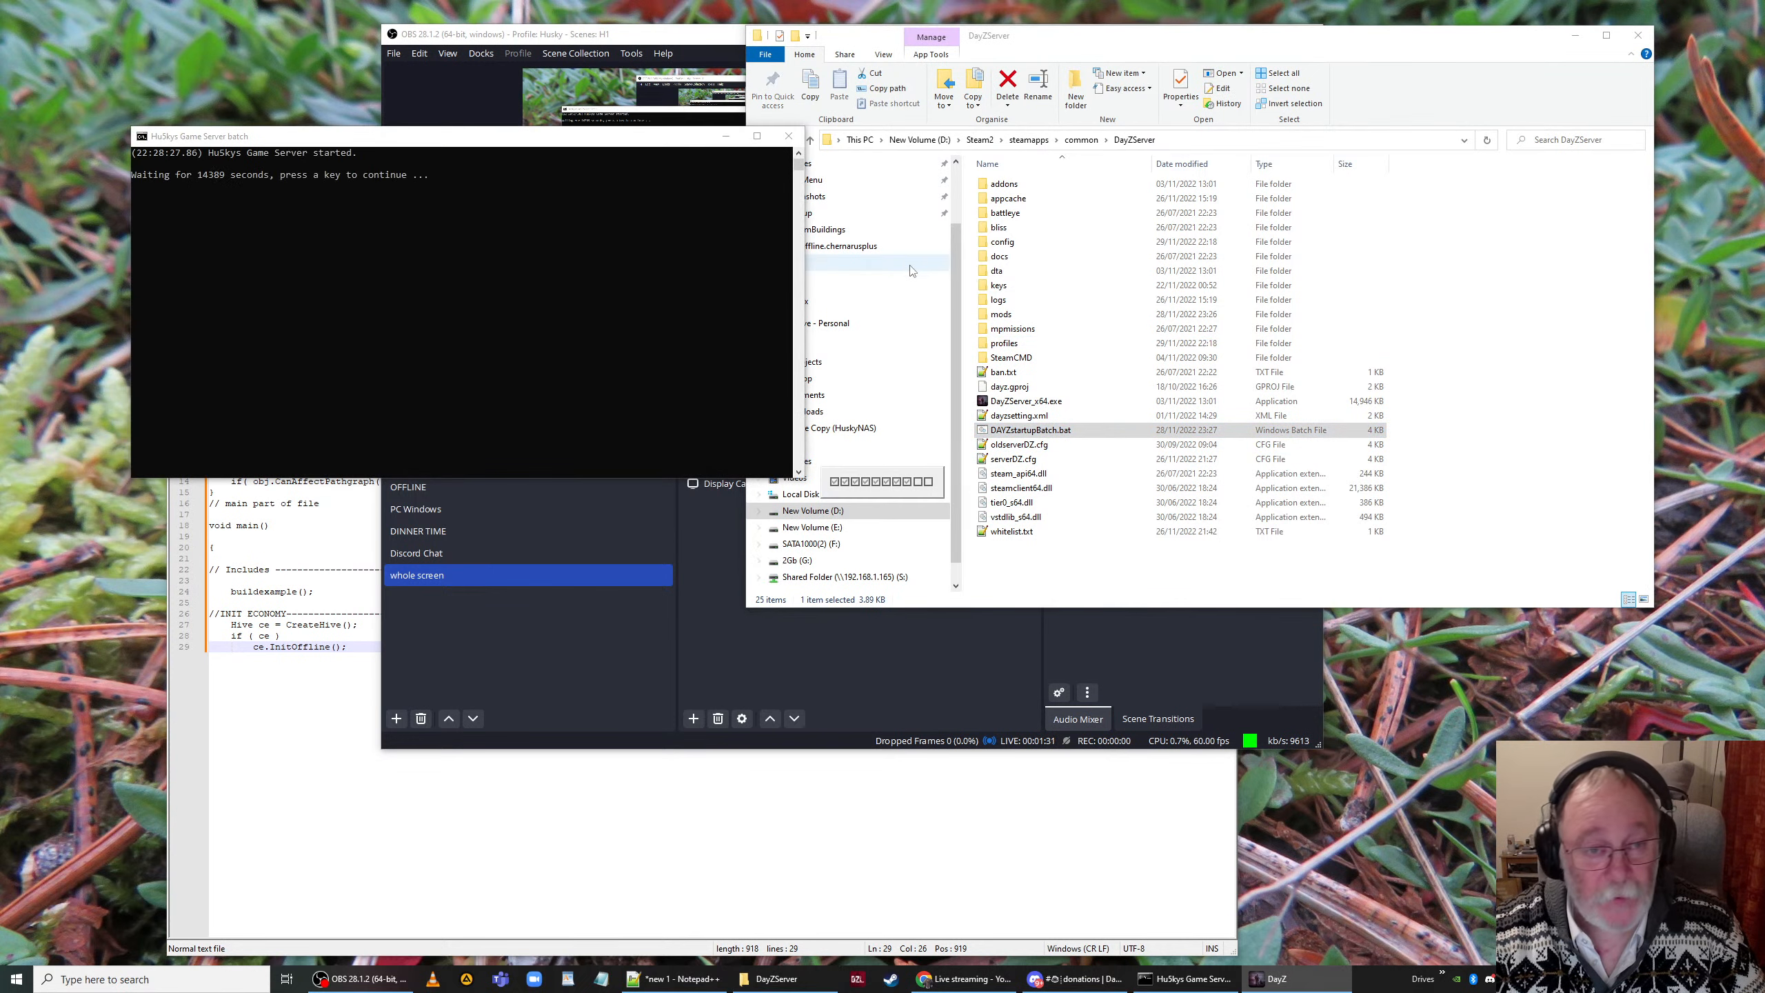
{"action": "left_click_drag", "start_coordinate": [1422, 51], "coordinate": [1494, 255]}
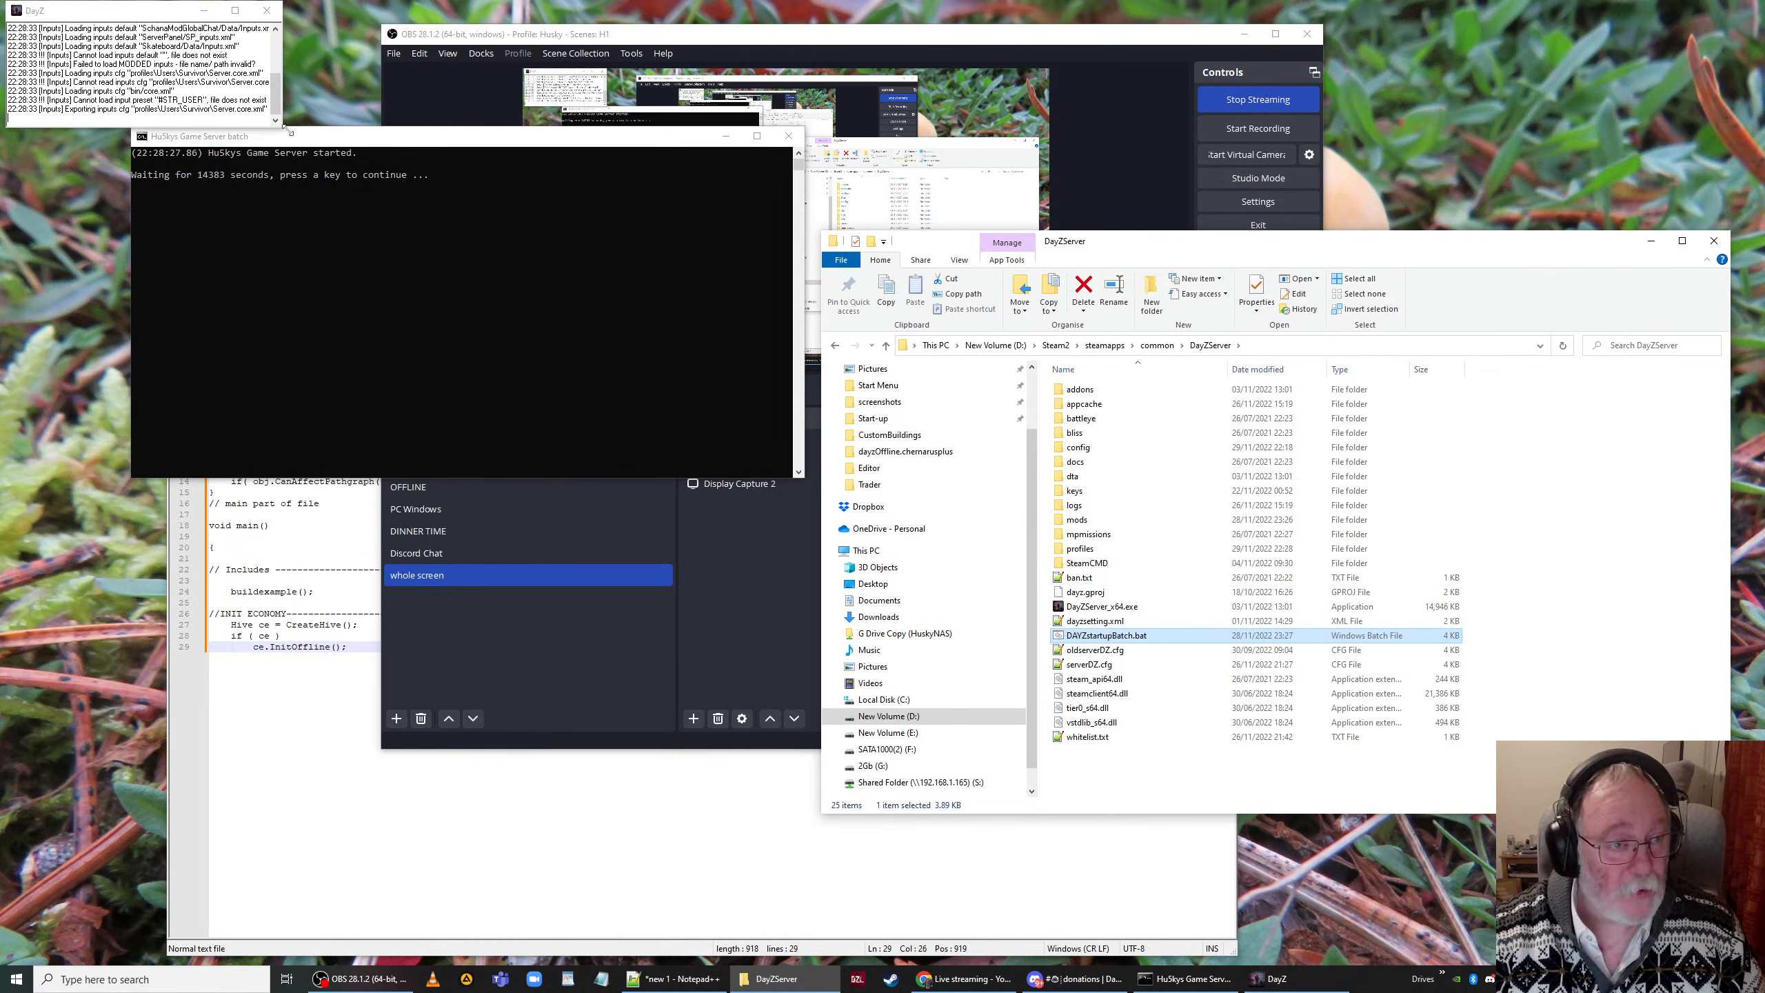
{"action": "left_click_drag", "start_coordinate": [285, 130], "coordinate": [523, 333]}
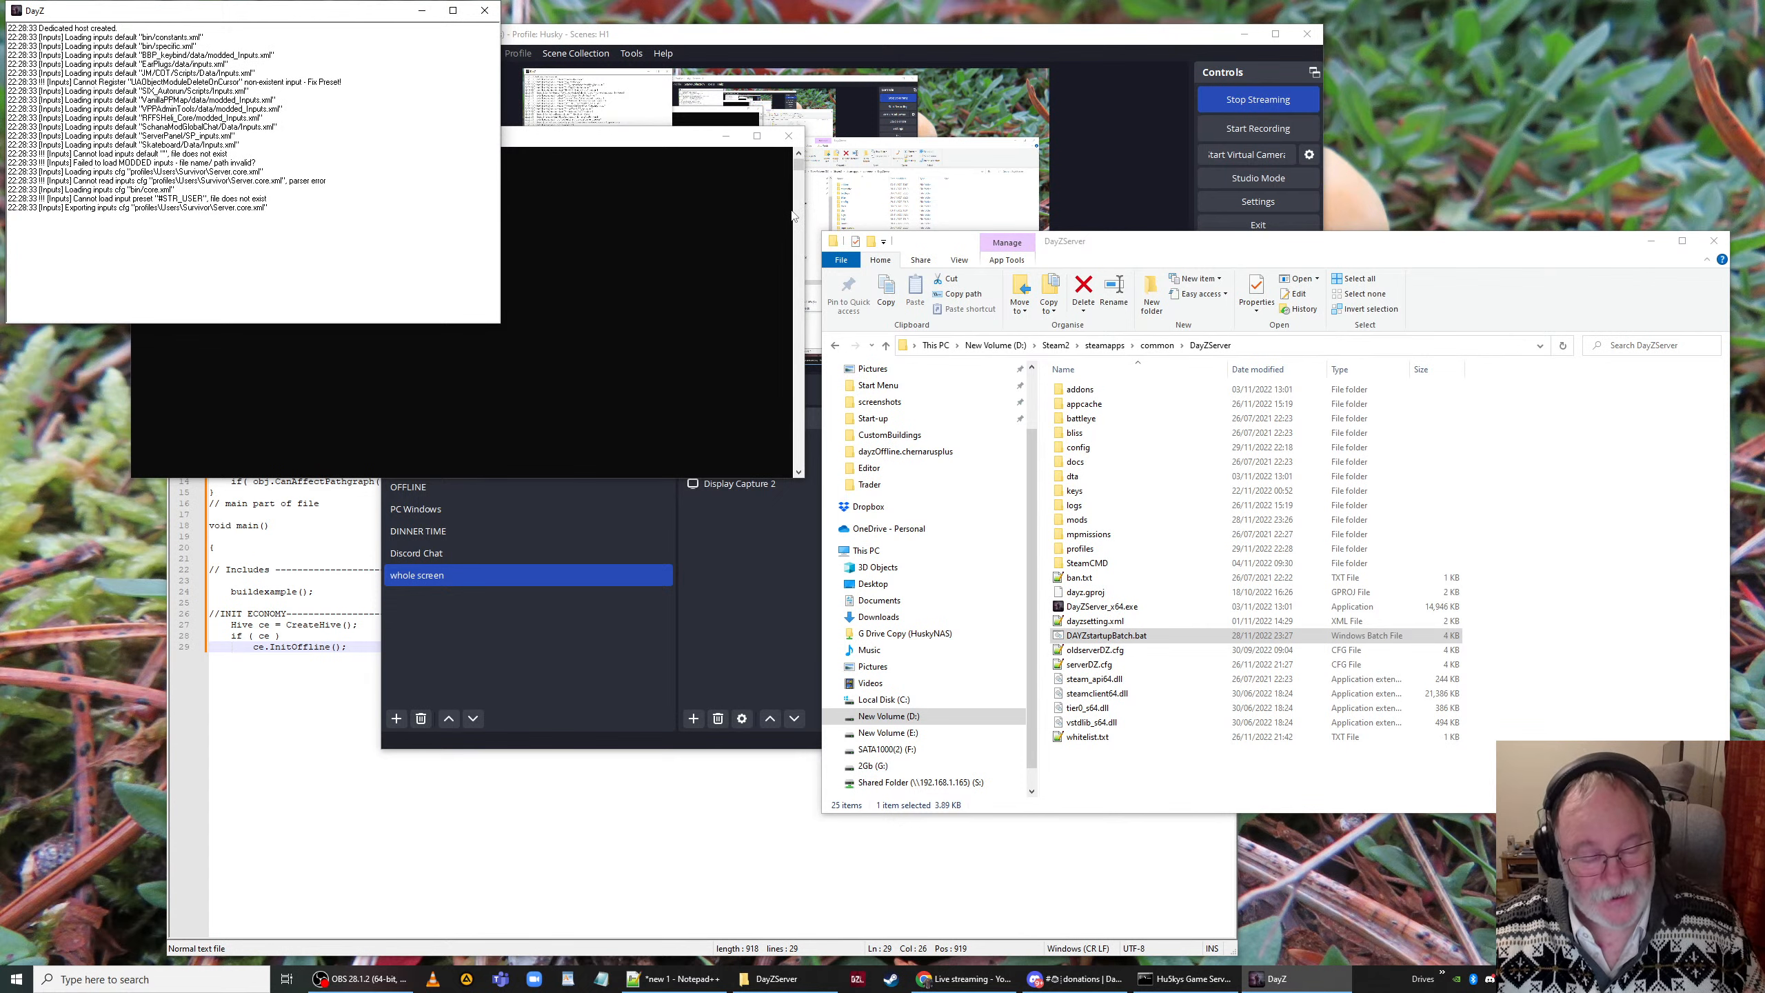
Step: Clear the desktop by minimising the folder, OBS and Notepad++ windows, and enlarge the DayZ server console further
{"action": "left_click", "coordinate": [1651, 240]}
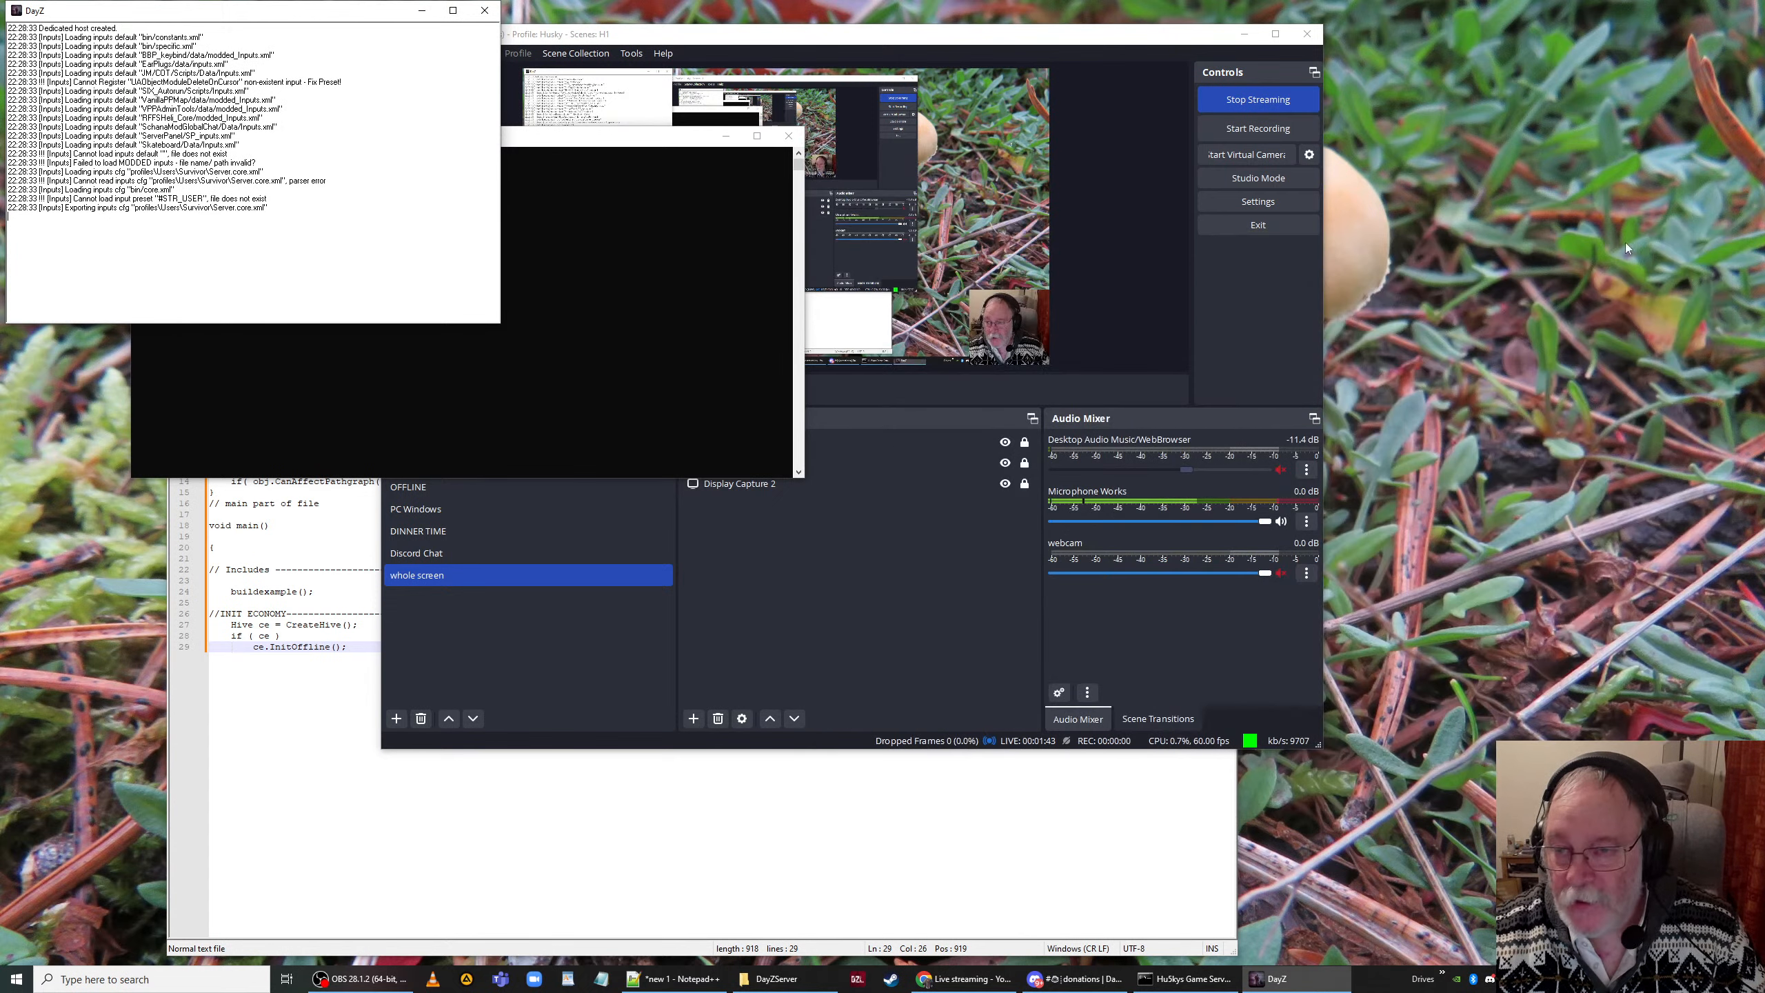
{"action": "left_click", "coordinate": [1243, 33]}
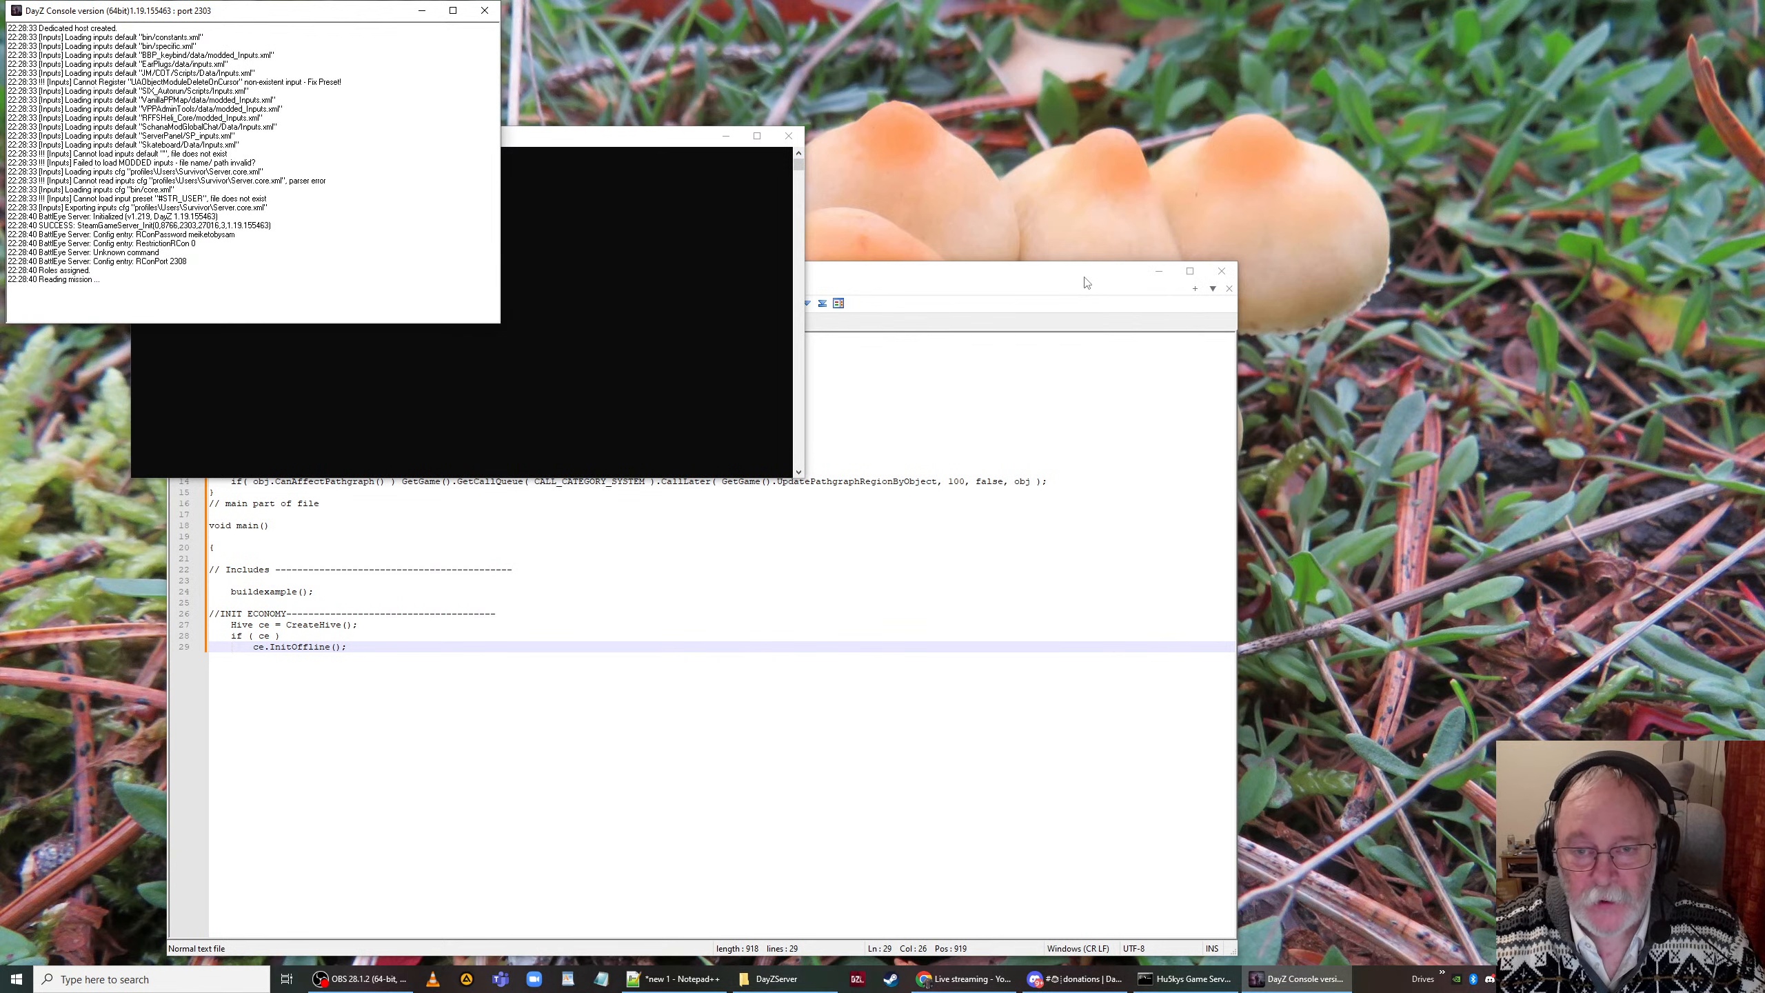
{"action": "left_click", "coordinate": [1159, 270]}
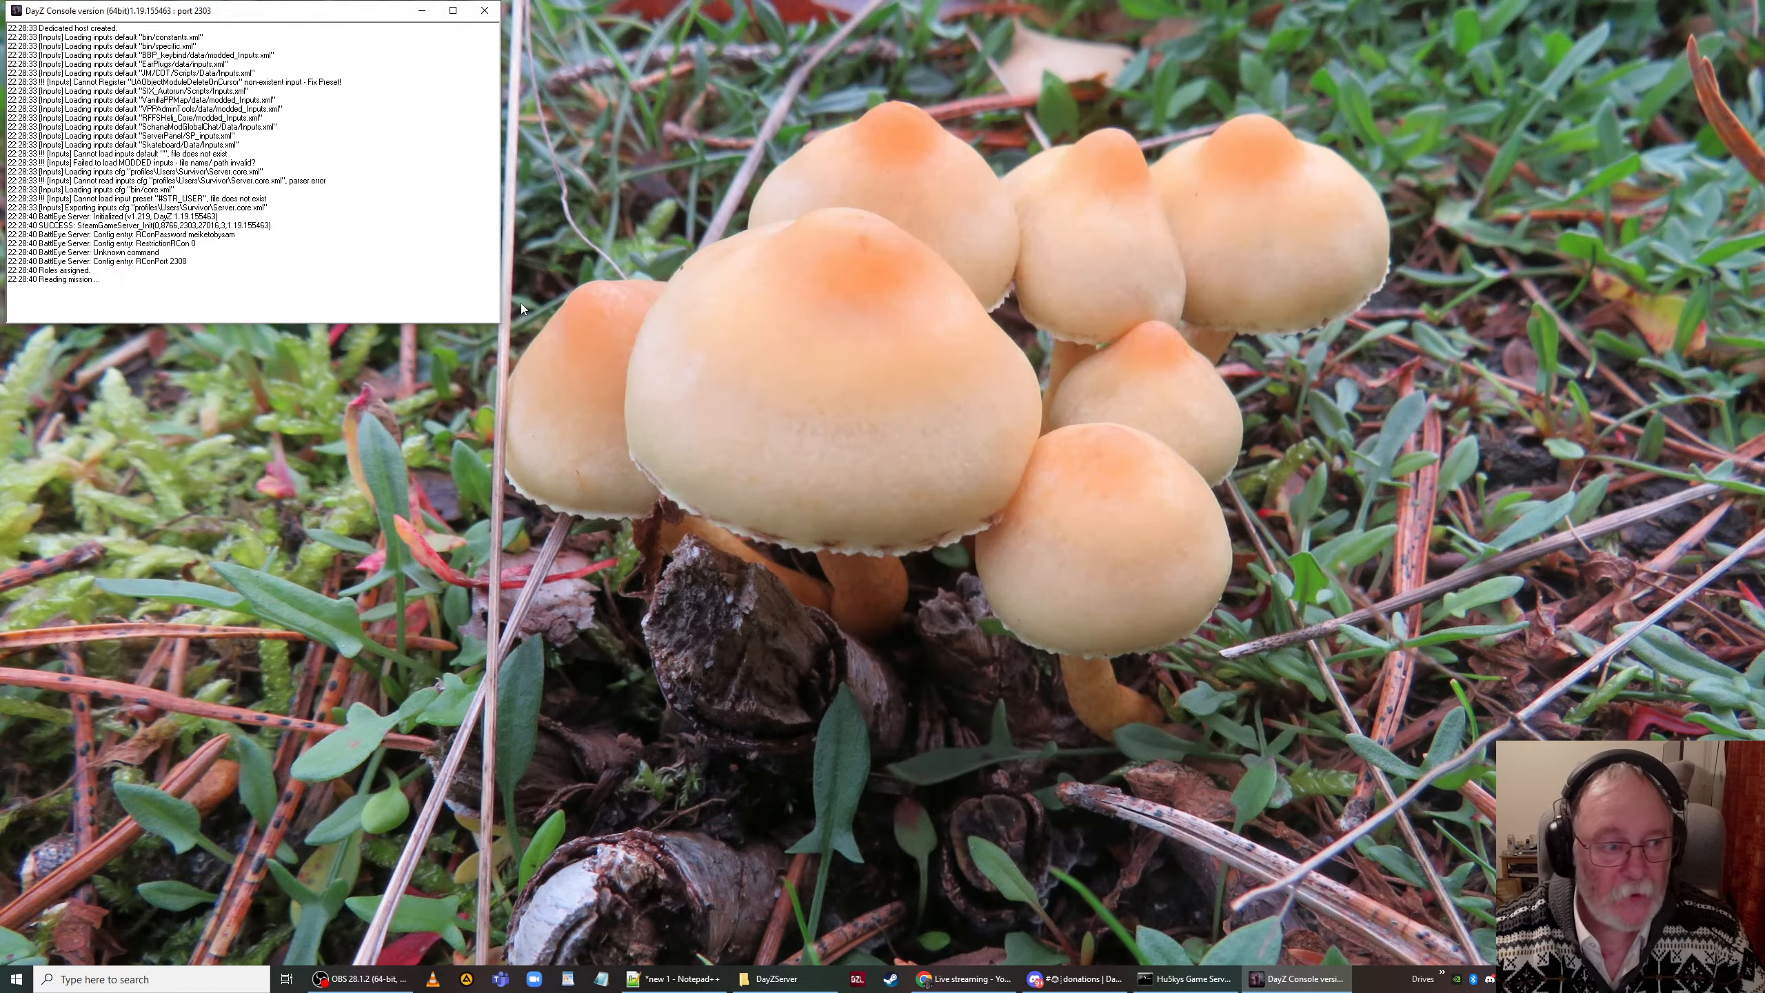
{"action": "left_click_drag", "start_coordinate": [502, 323], "coordinate": [595, 488]}
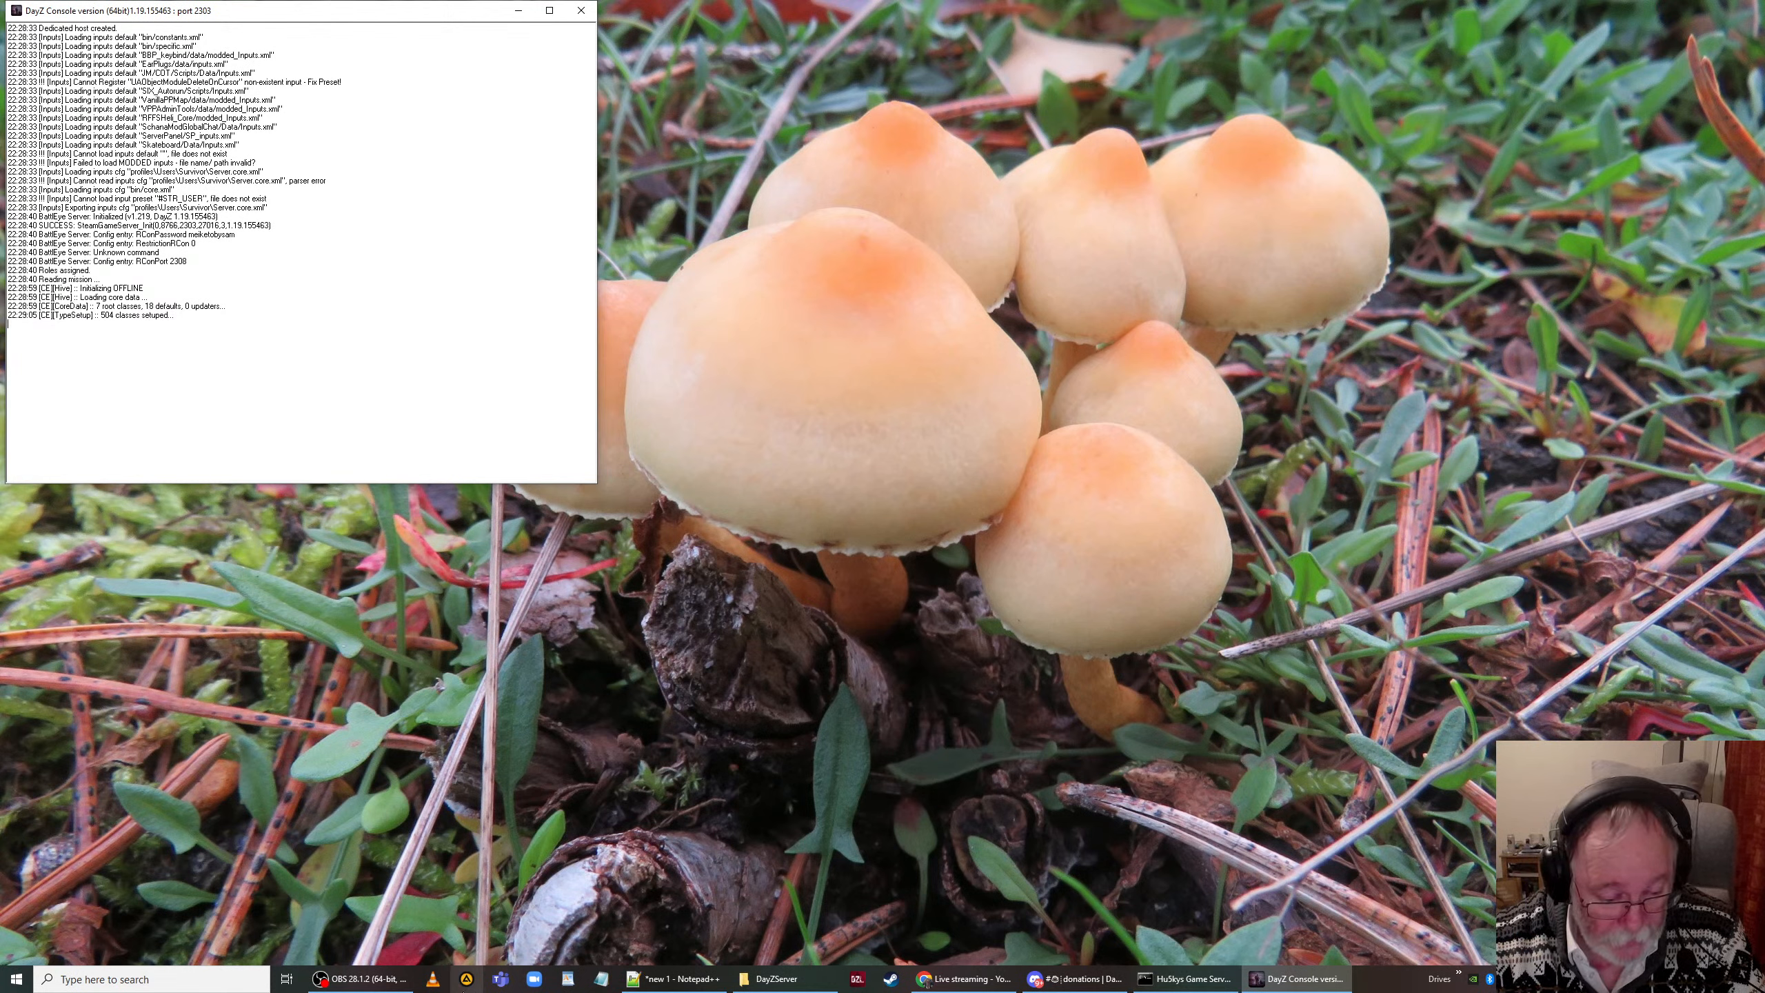
Step: Switch to Steam to launch DayZ, closing the Steam library window and dismissing the special offers
{"action": "left_click", "coordinate": [890, 979]}
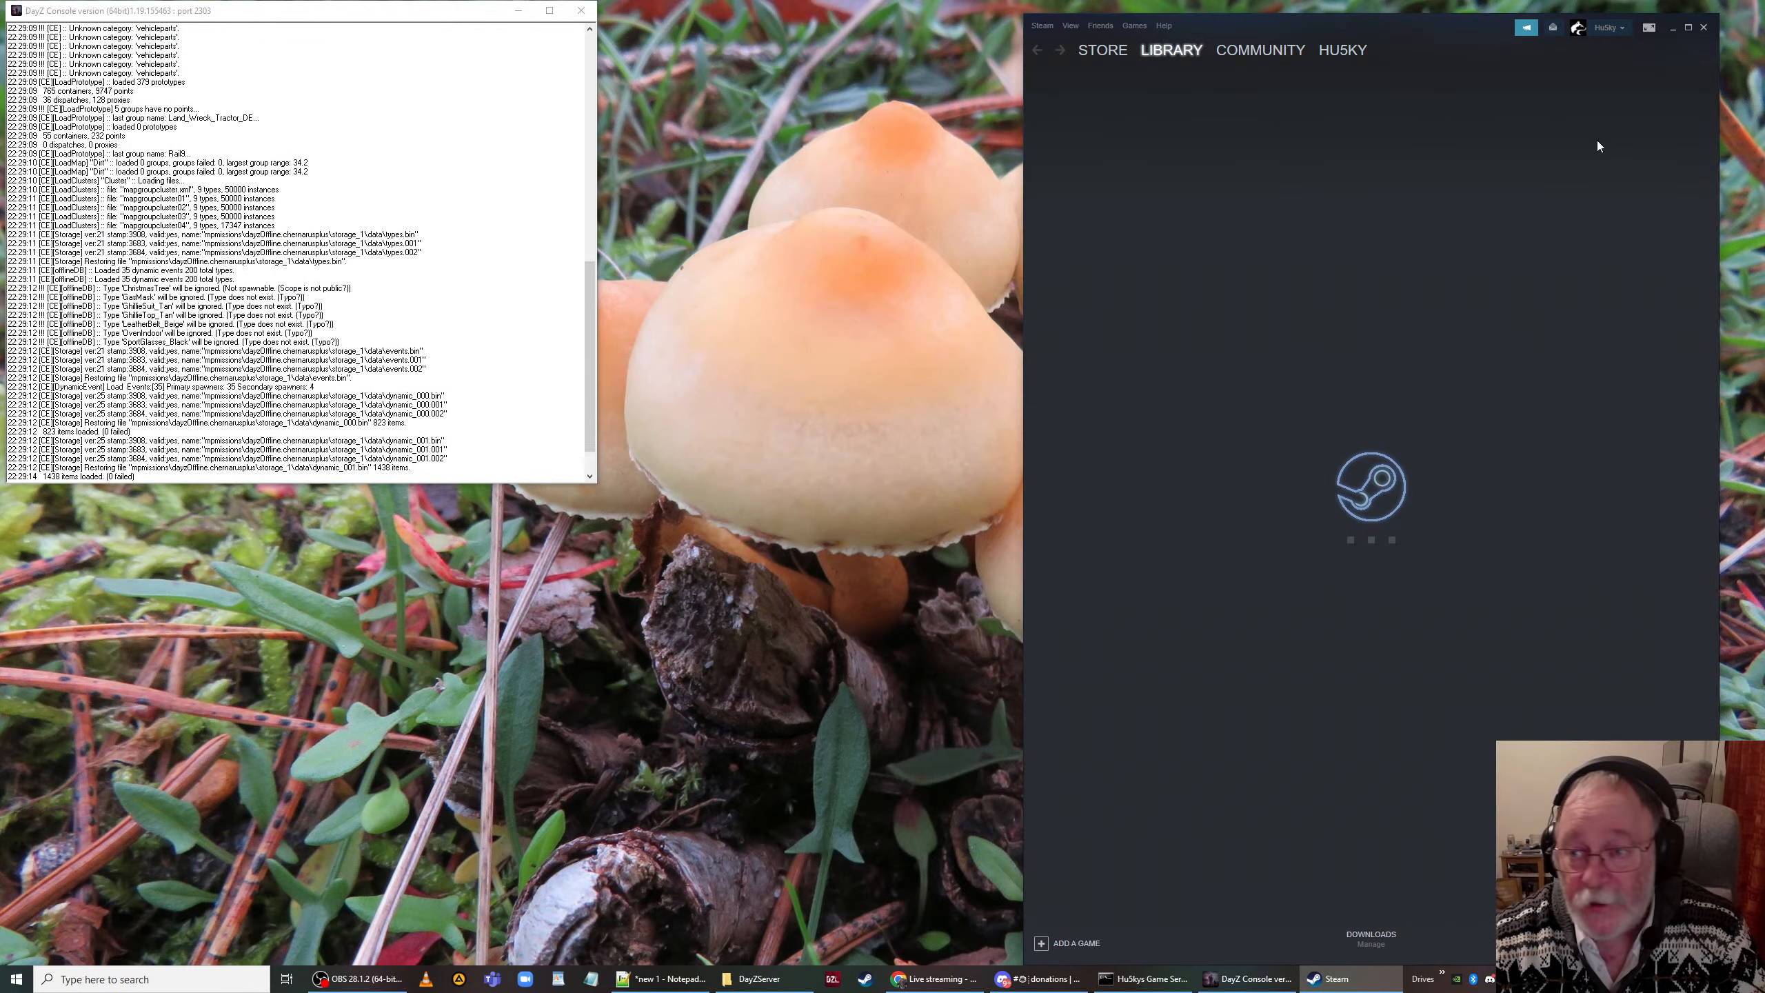
{"action": "left_click", "coordinate": [1702, 28]}
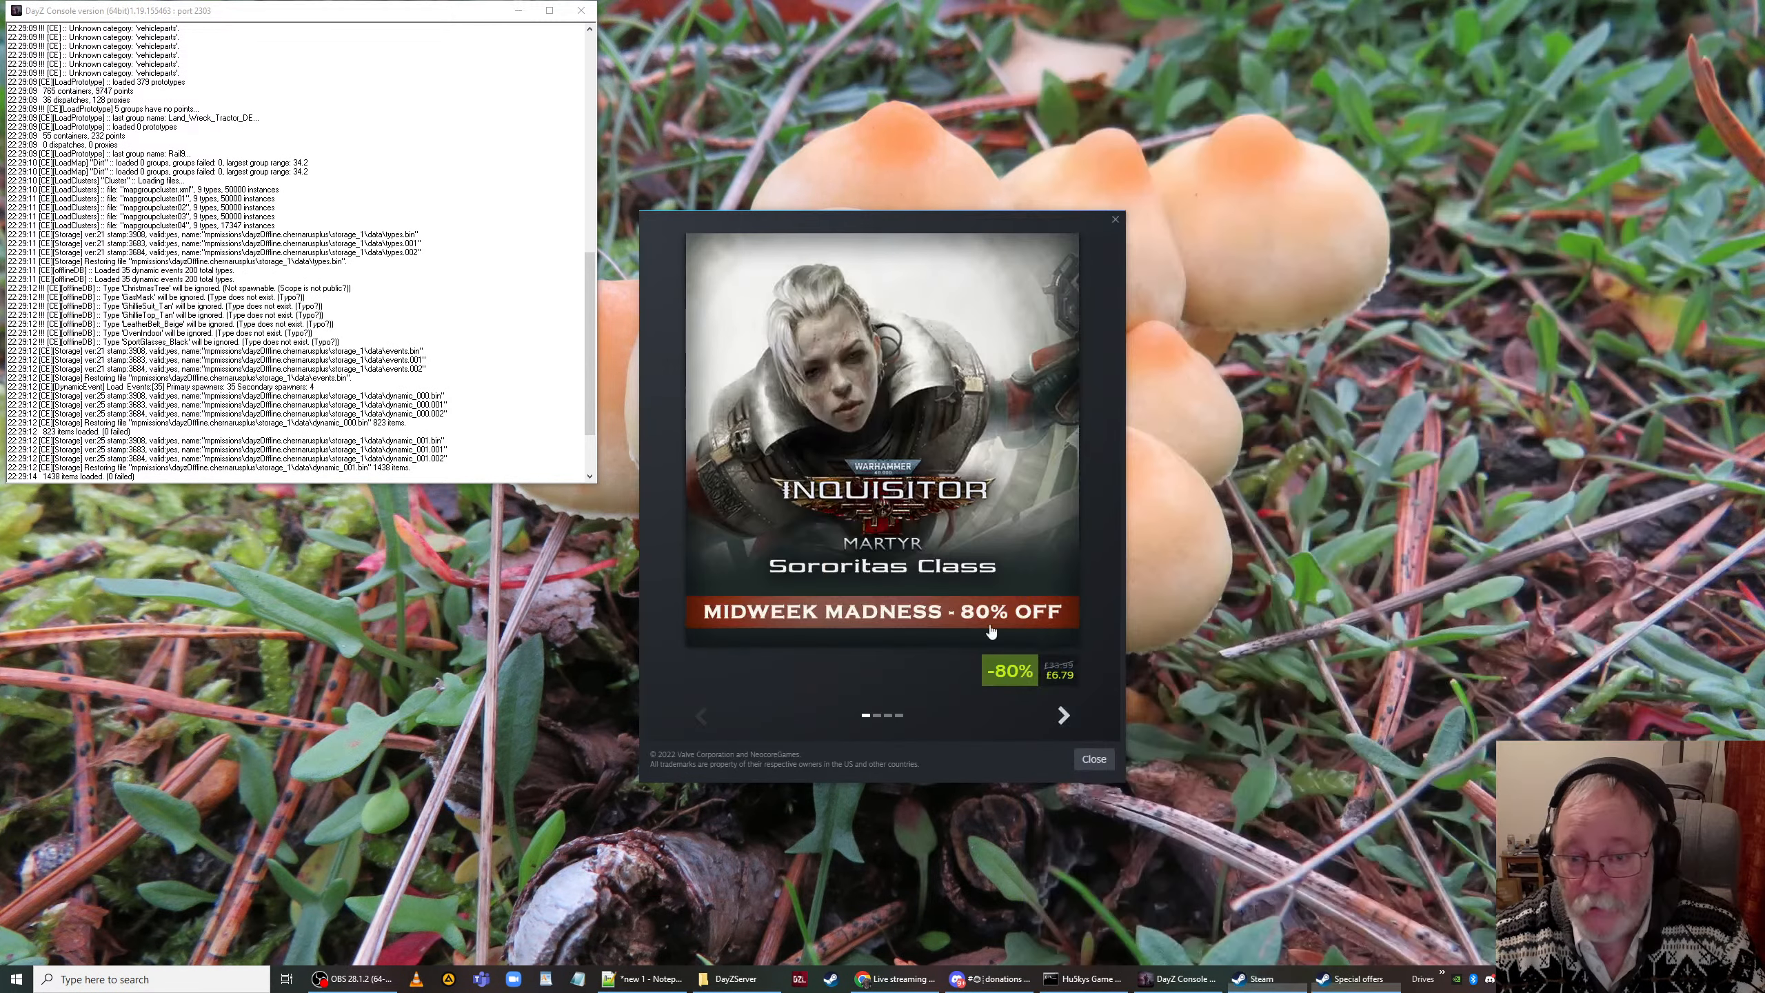
{"action": "left_click", "coordinate": [1092, 759]}
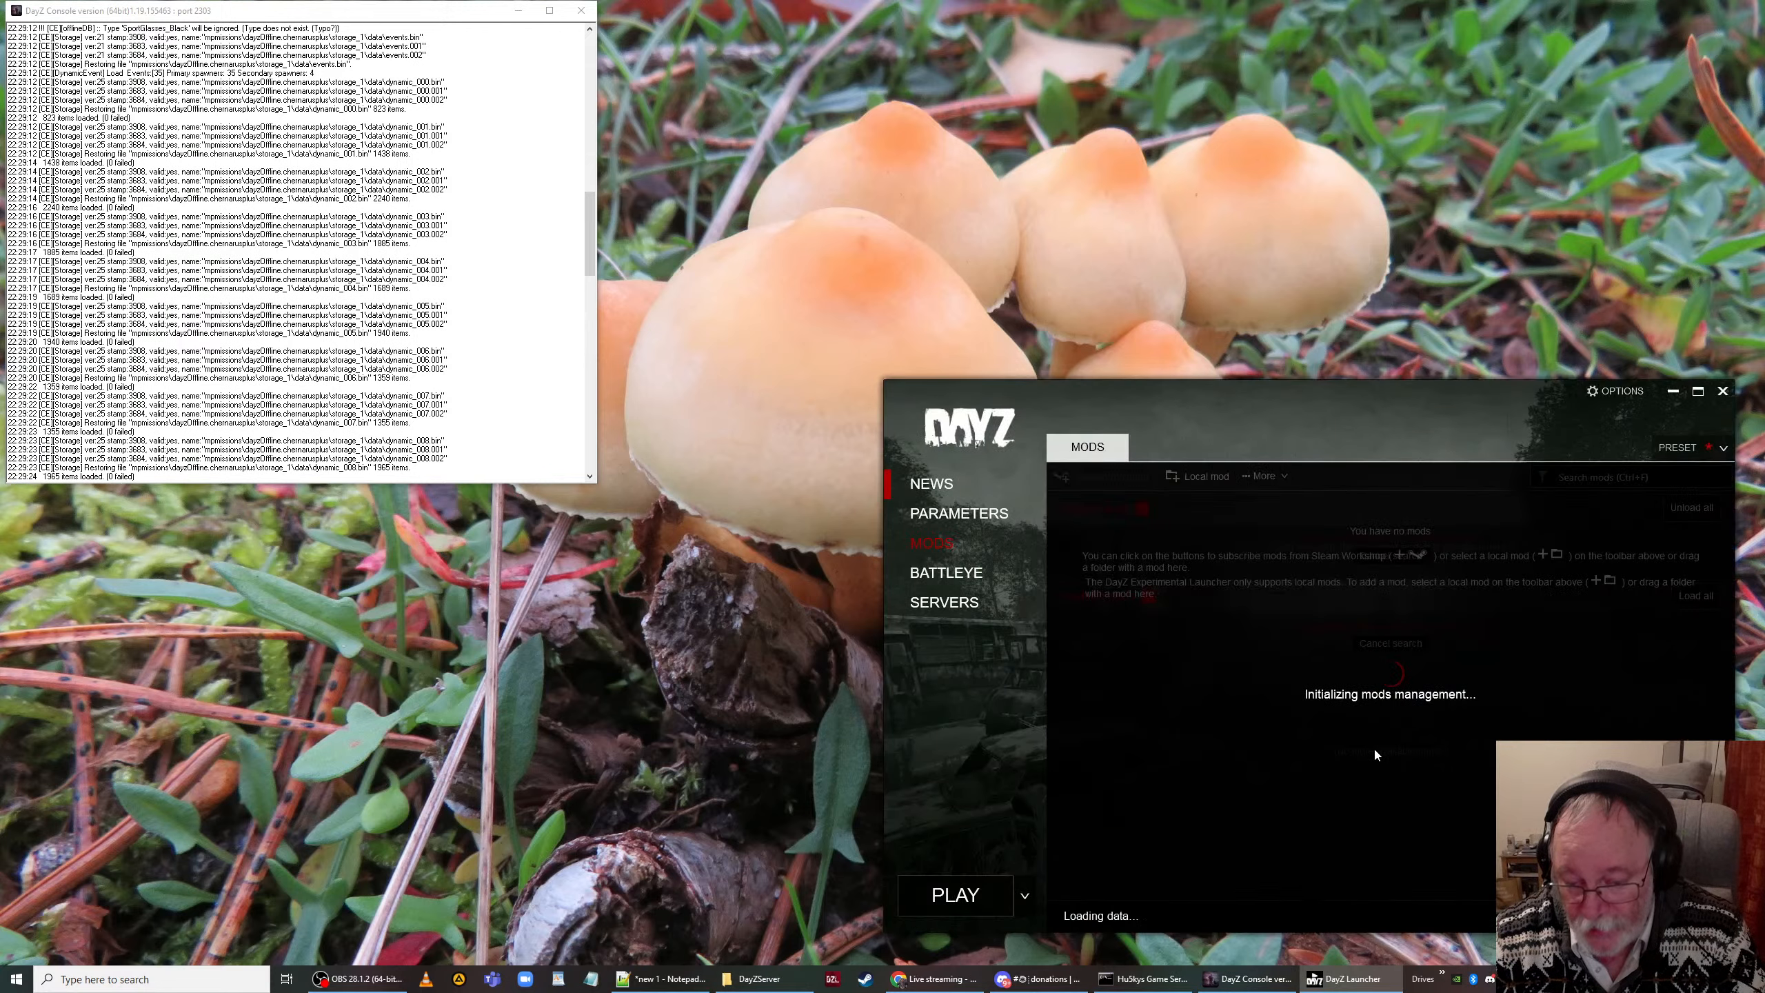
Step: Load the Basic Editor Mods preset in the DayZ Launcher, with the launcher window moved up to show its mod list
{"action": "left_click_drag", "start_coordinate": [1211, 395], "coordinate": [1114, 288]}
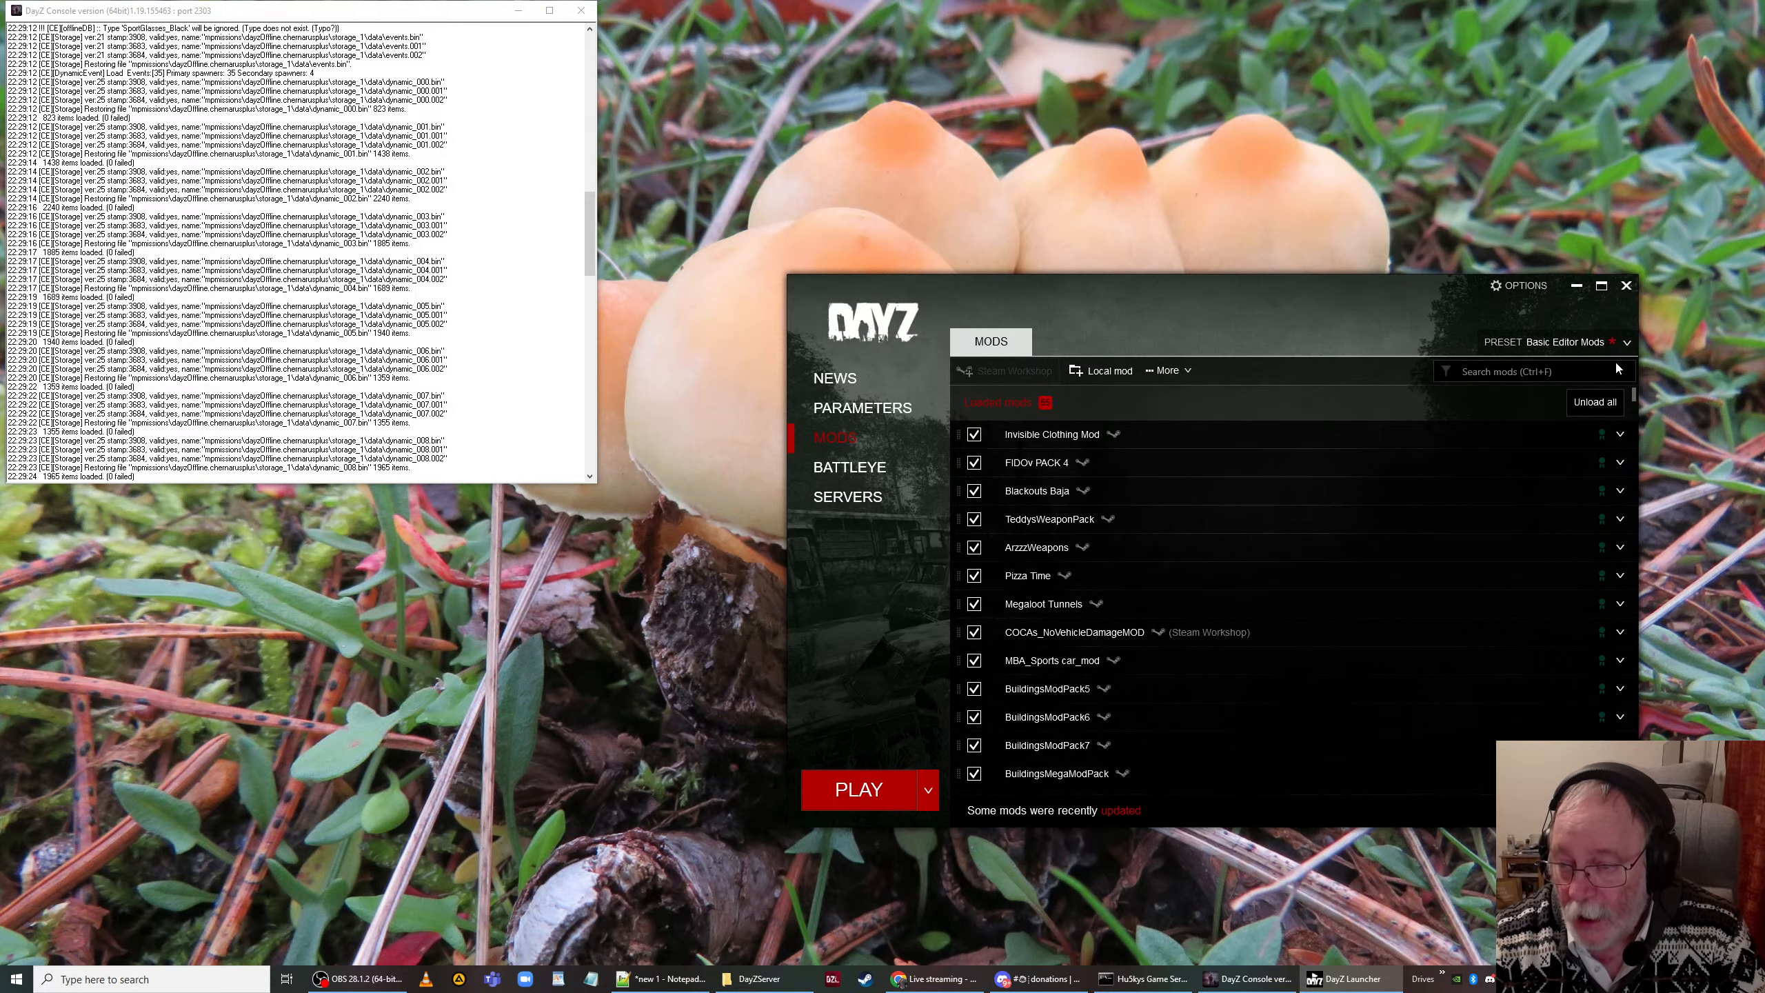
{"action": "left_click", "coordinate": [1626, 343]}
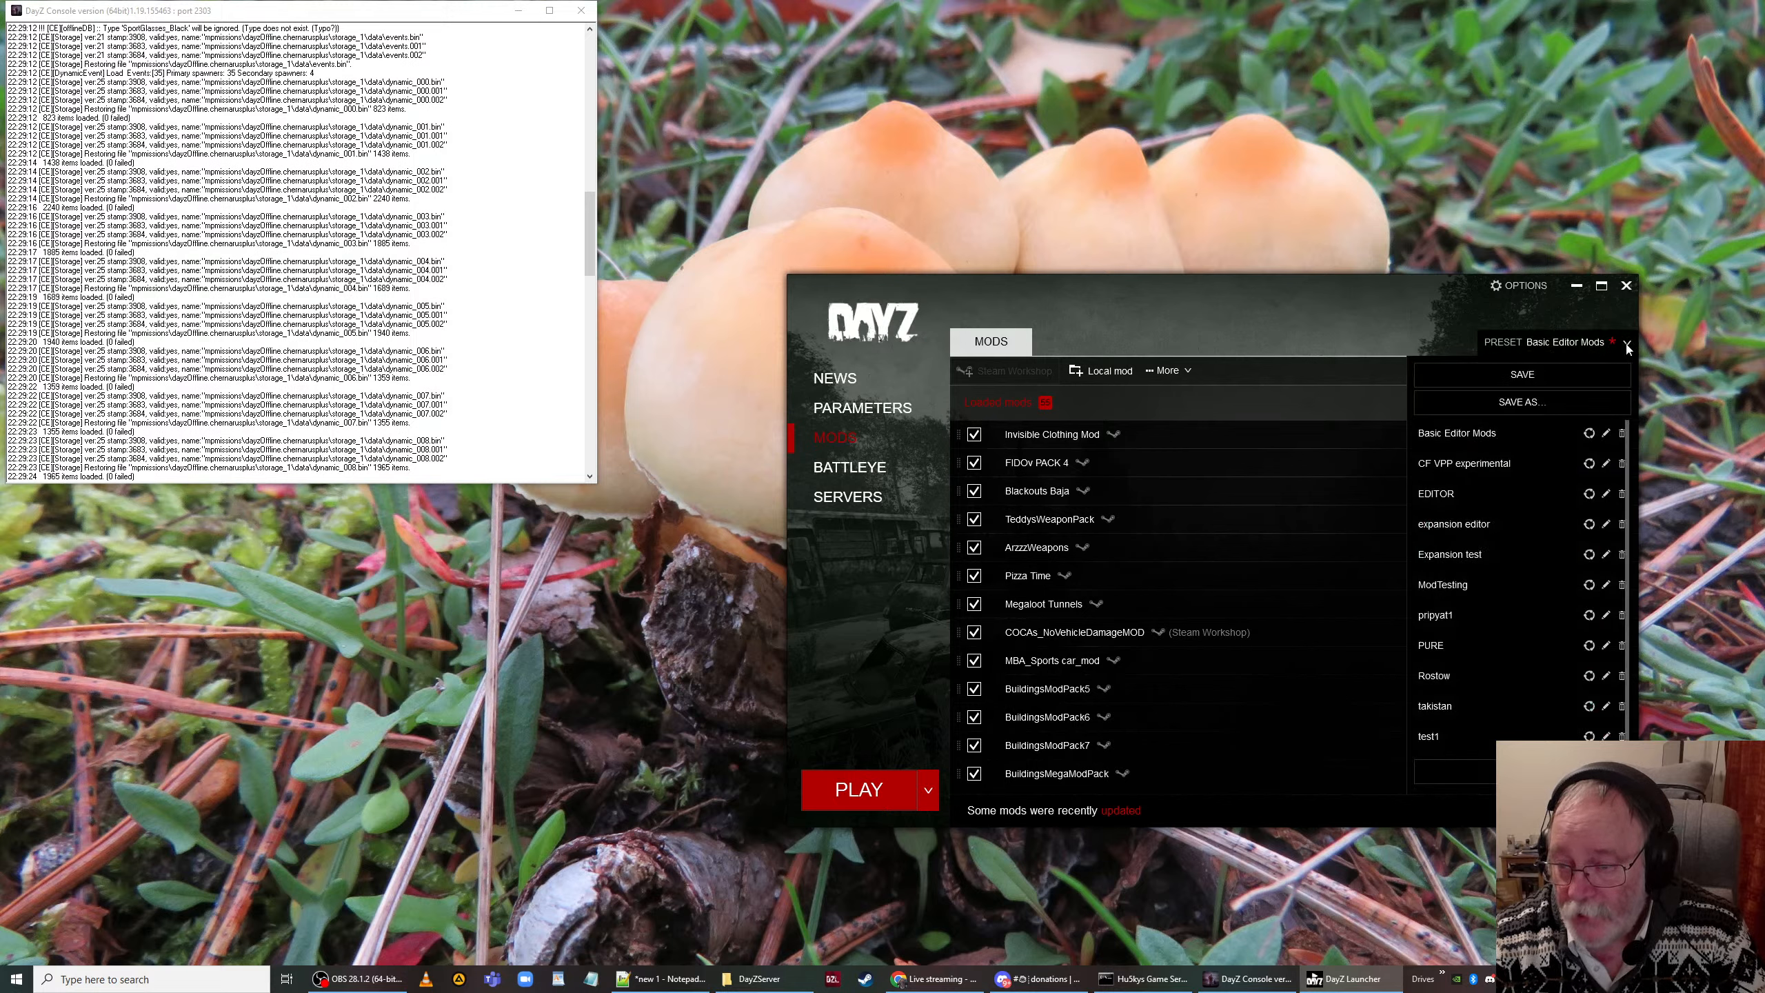
{"action": "left_click", "coordinate": [1470, 436]}
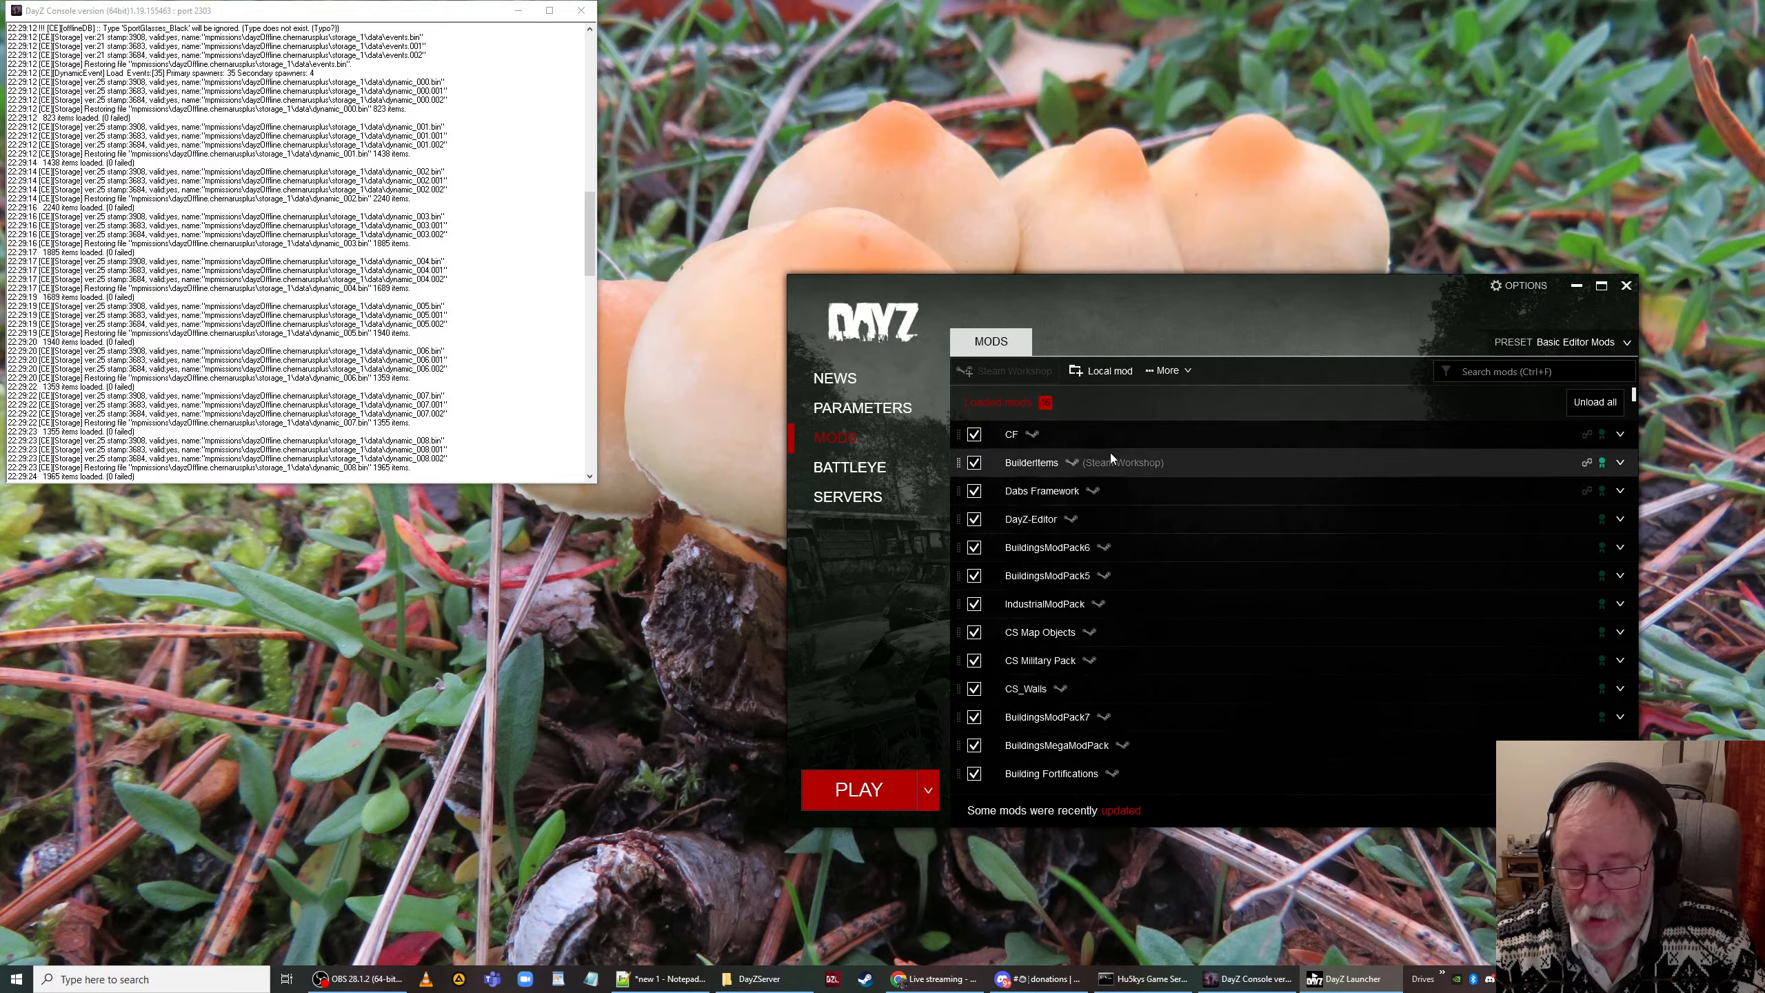
{"action": "left_click_drag", "start_coordinate": [1059, 275], "coordinate": [1060, 63]}
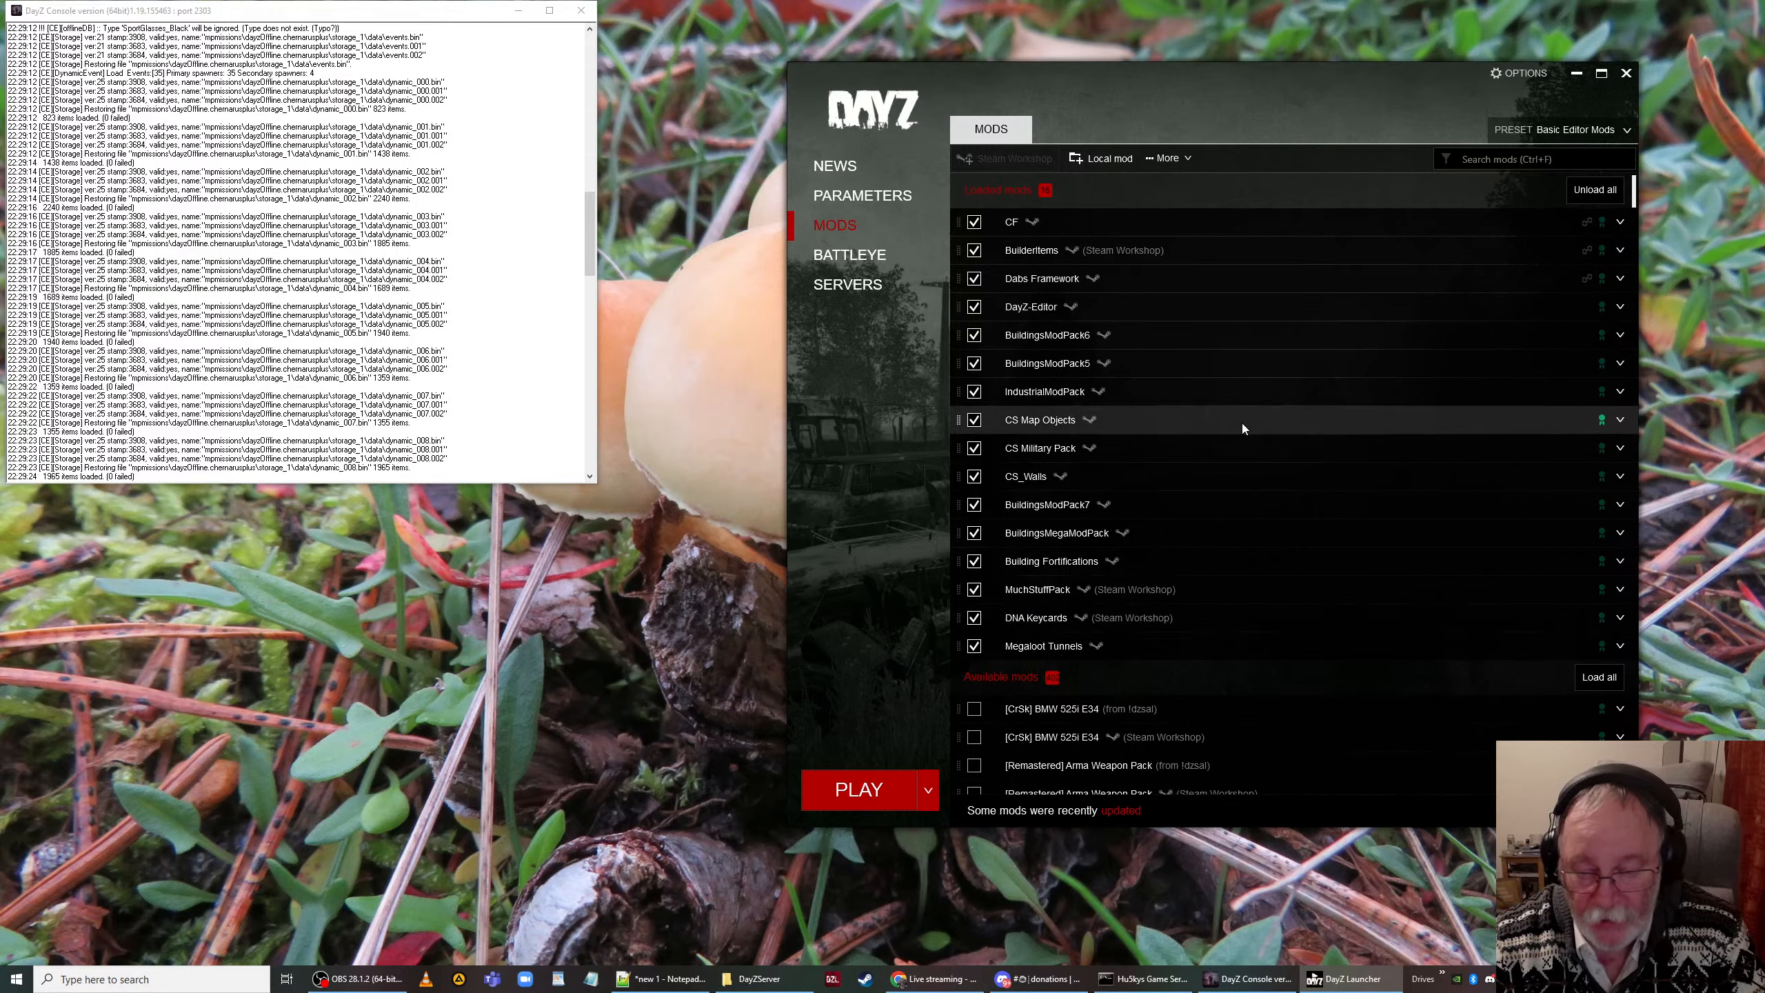
{"action": "left_click", "coordinate": [1563, 131]}
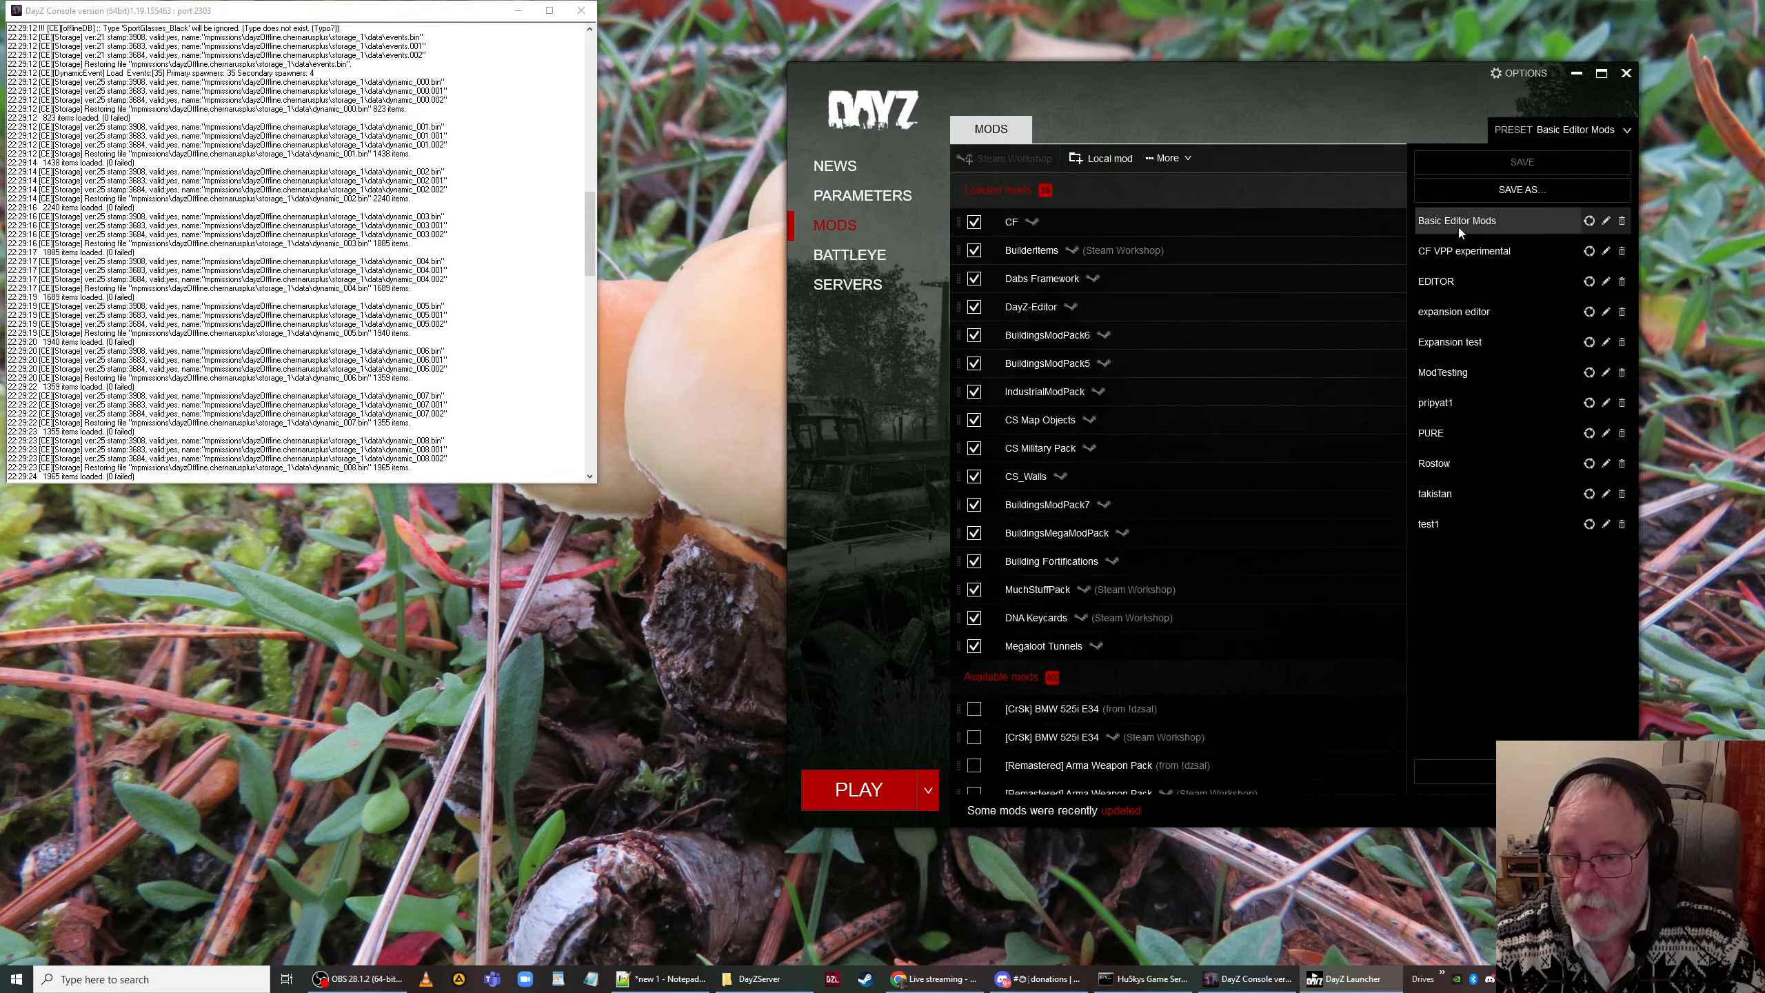
{"action": "left_click", "coordinate": [1458, 226]}
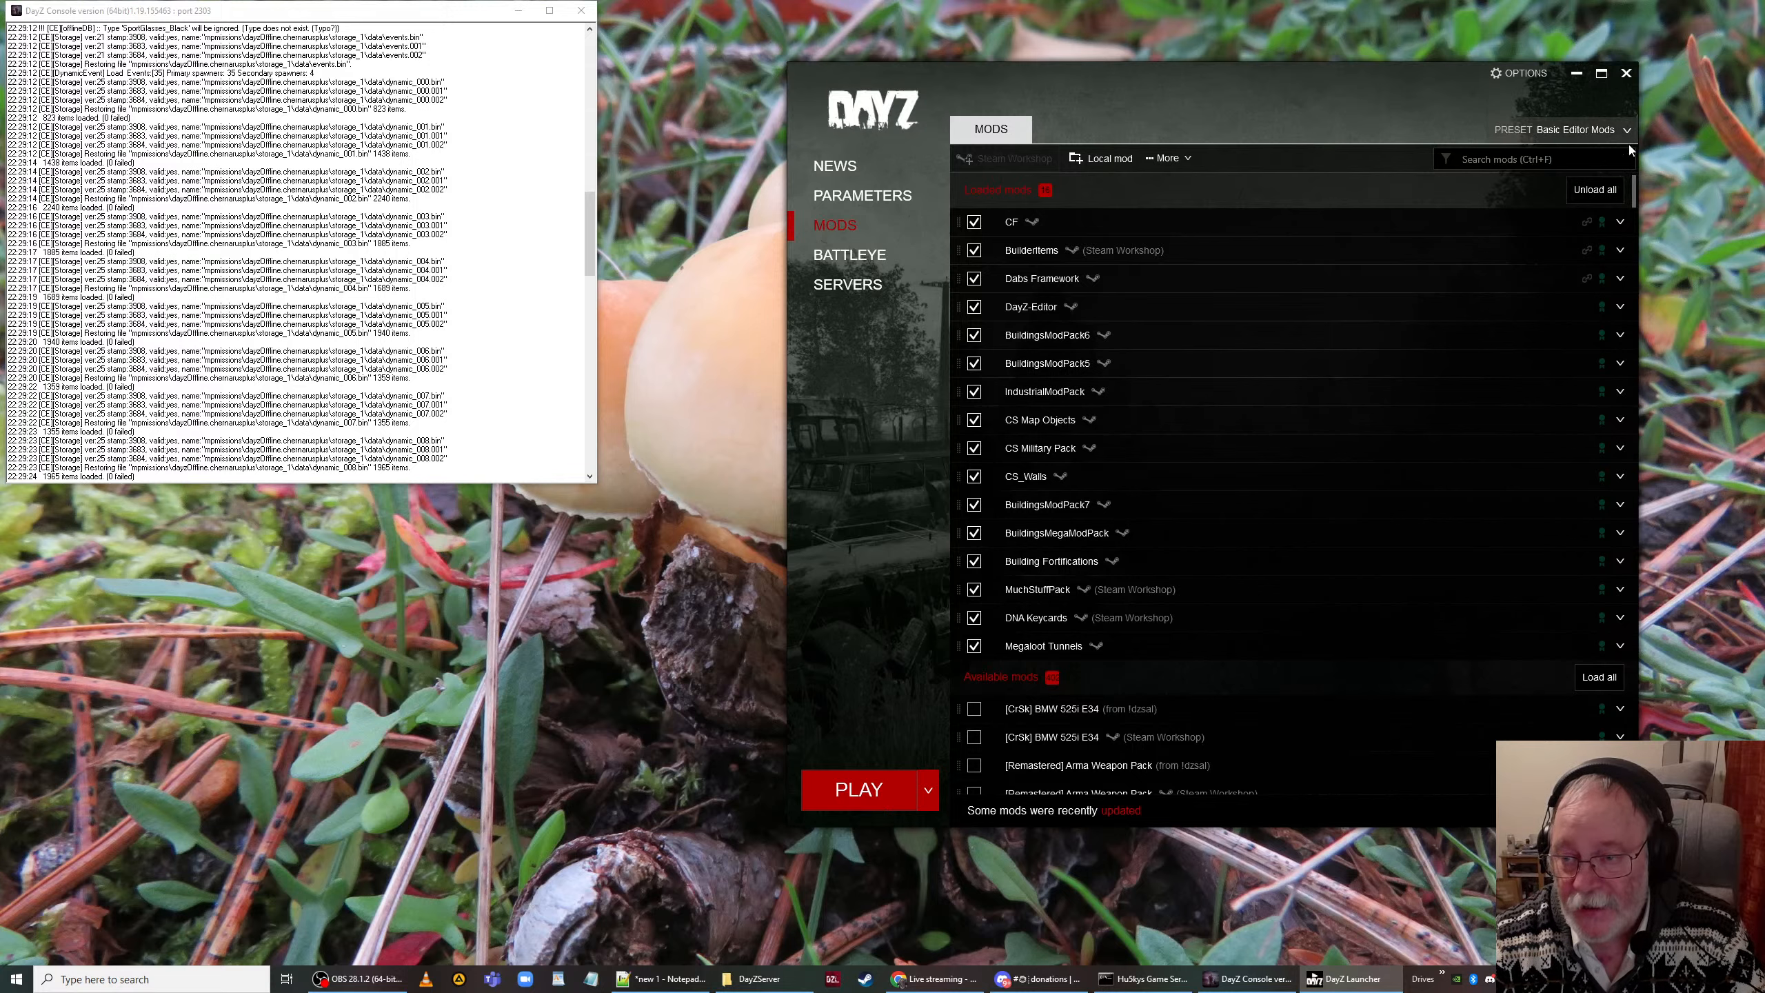
Step: Try to join Hu5kys Game Server from the favourite servers, and minimise the server console
{"action": "left_click", "coordinate": [877, 296]}
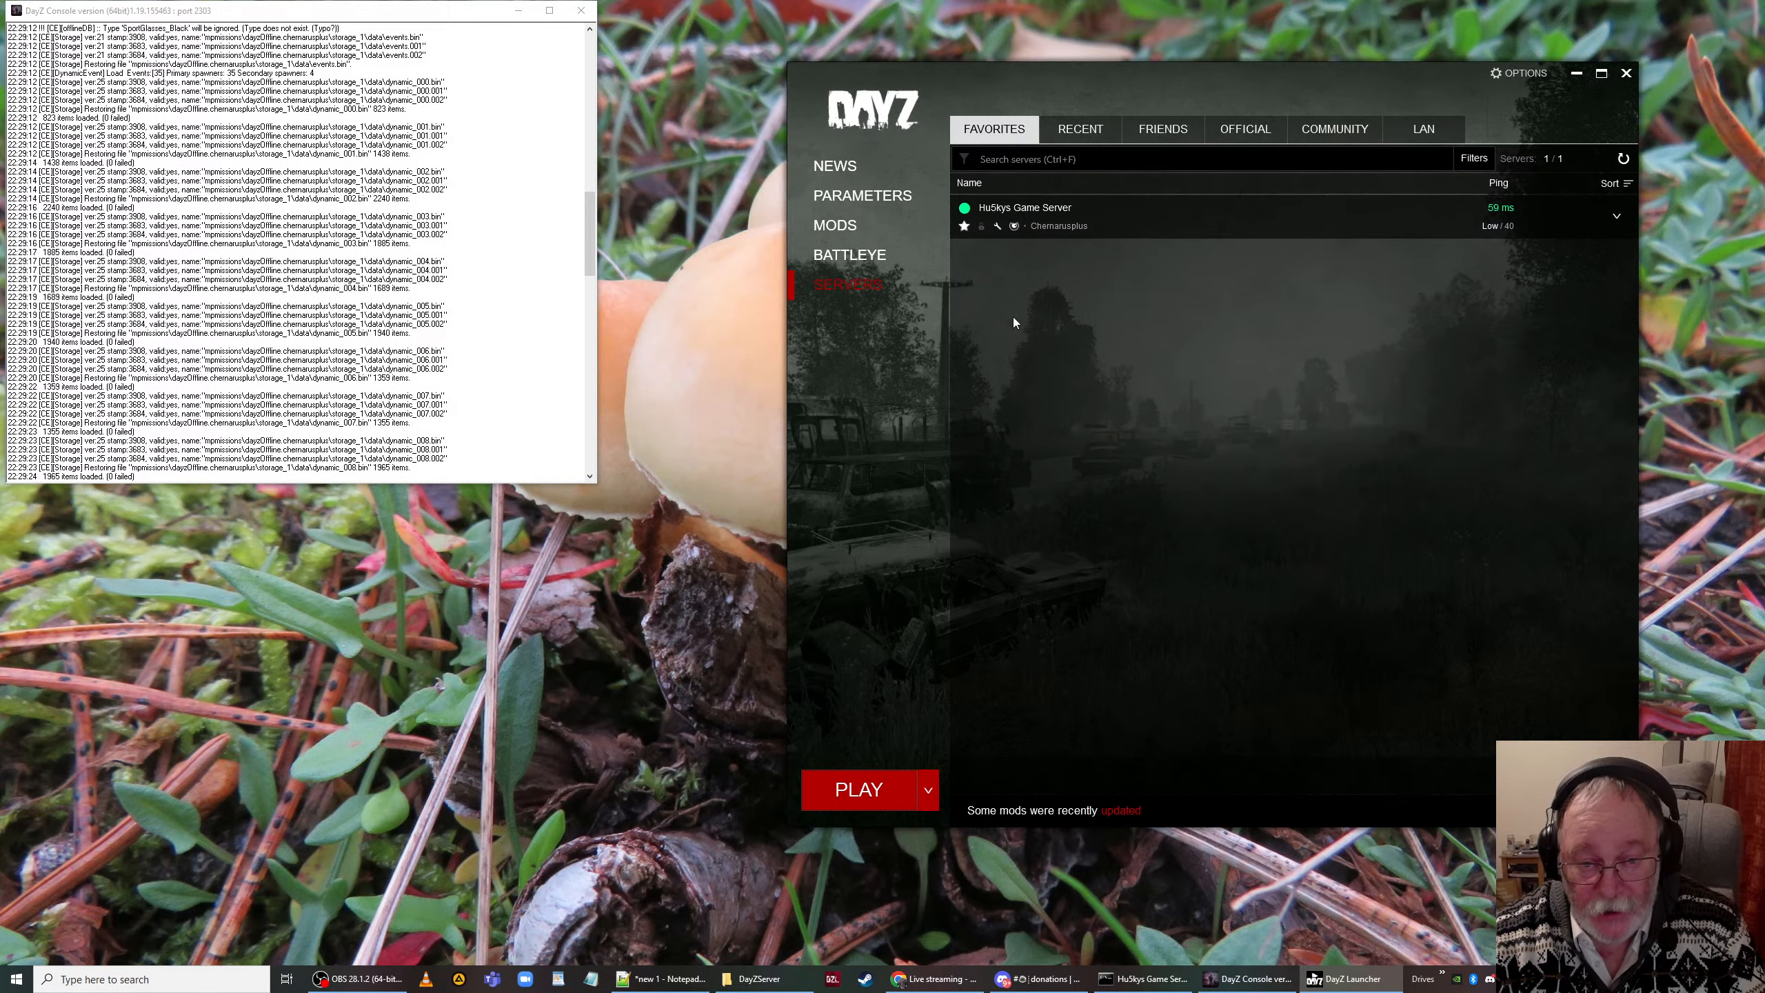
{"action": "left_click", "coordinate": [1580, 221]}
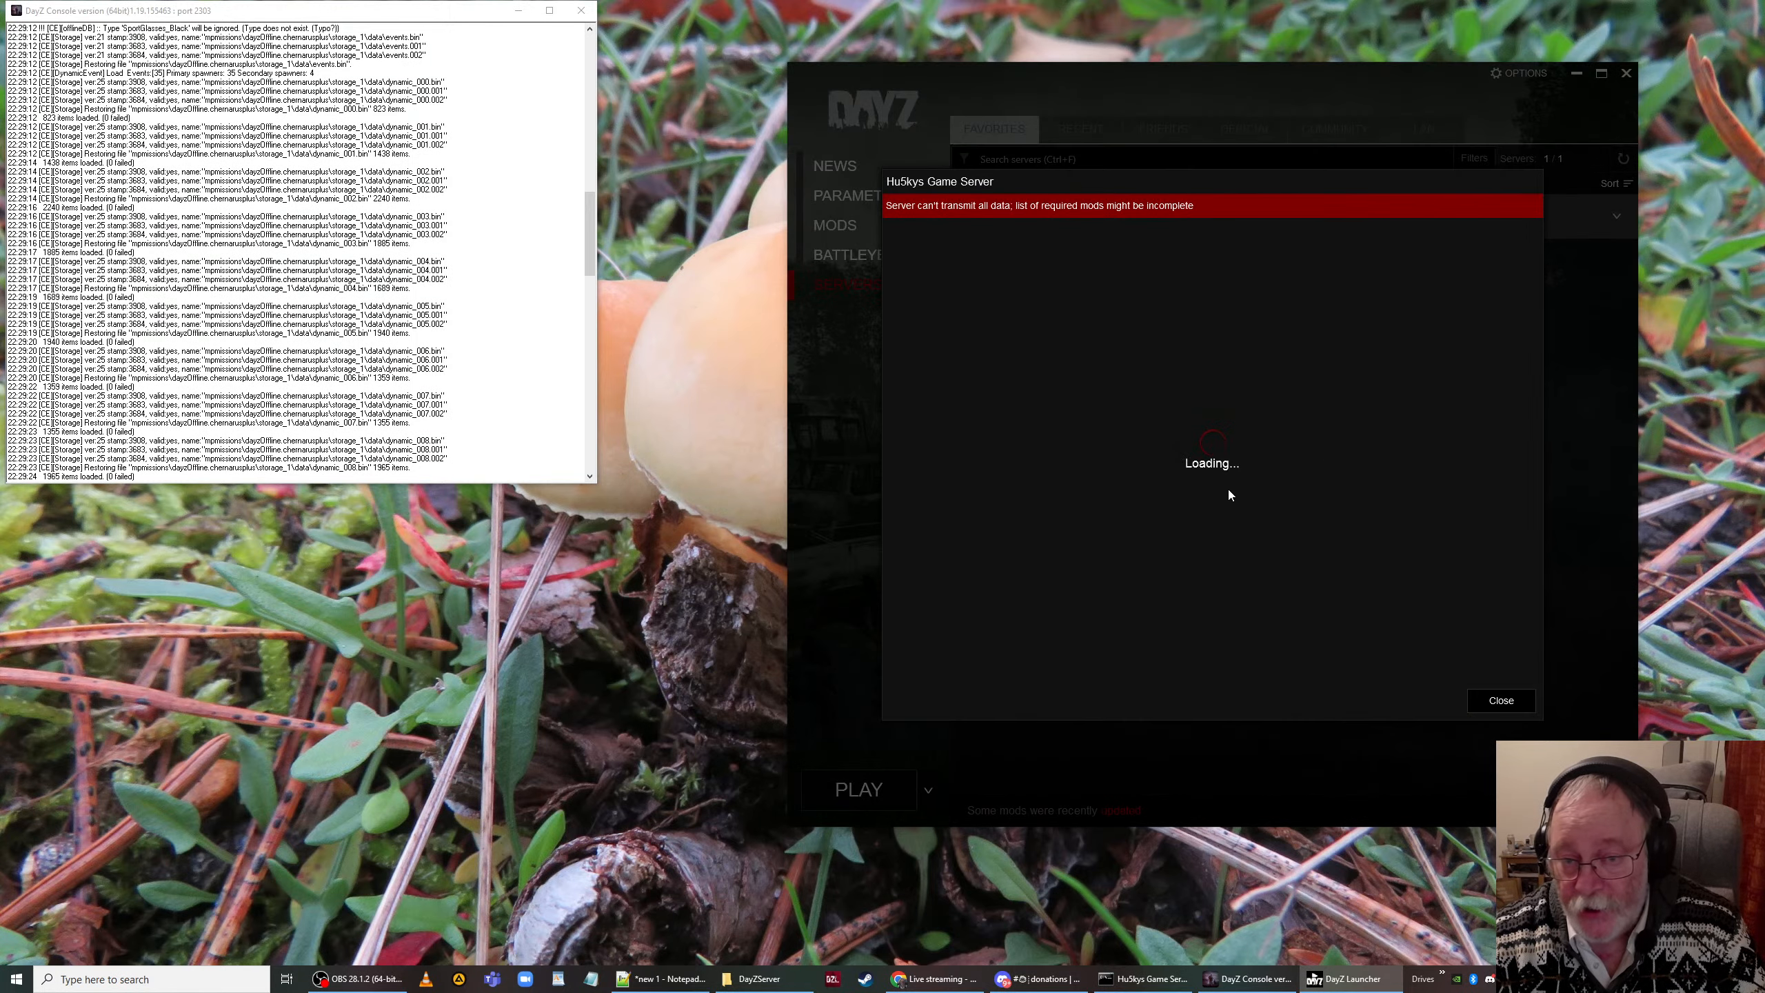
{"action": "left_click", "coordinate": [1166, 591]}
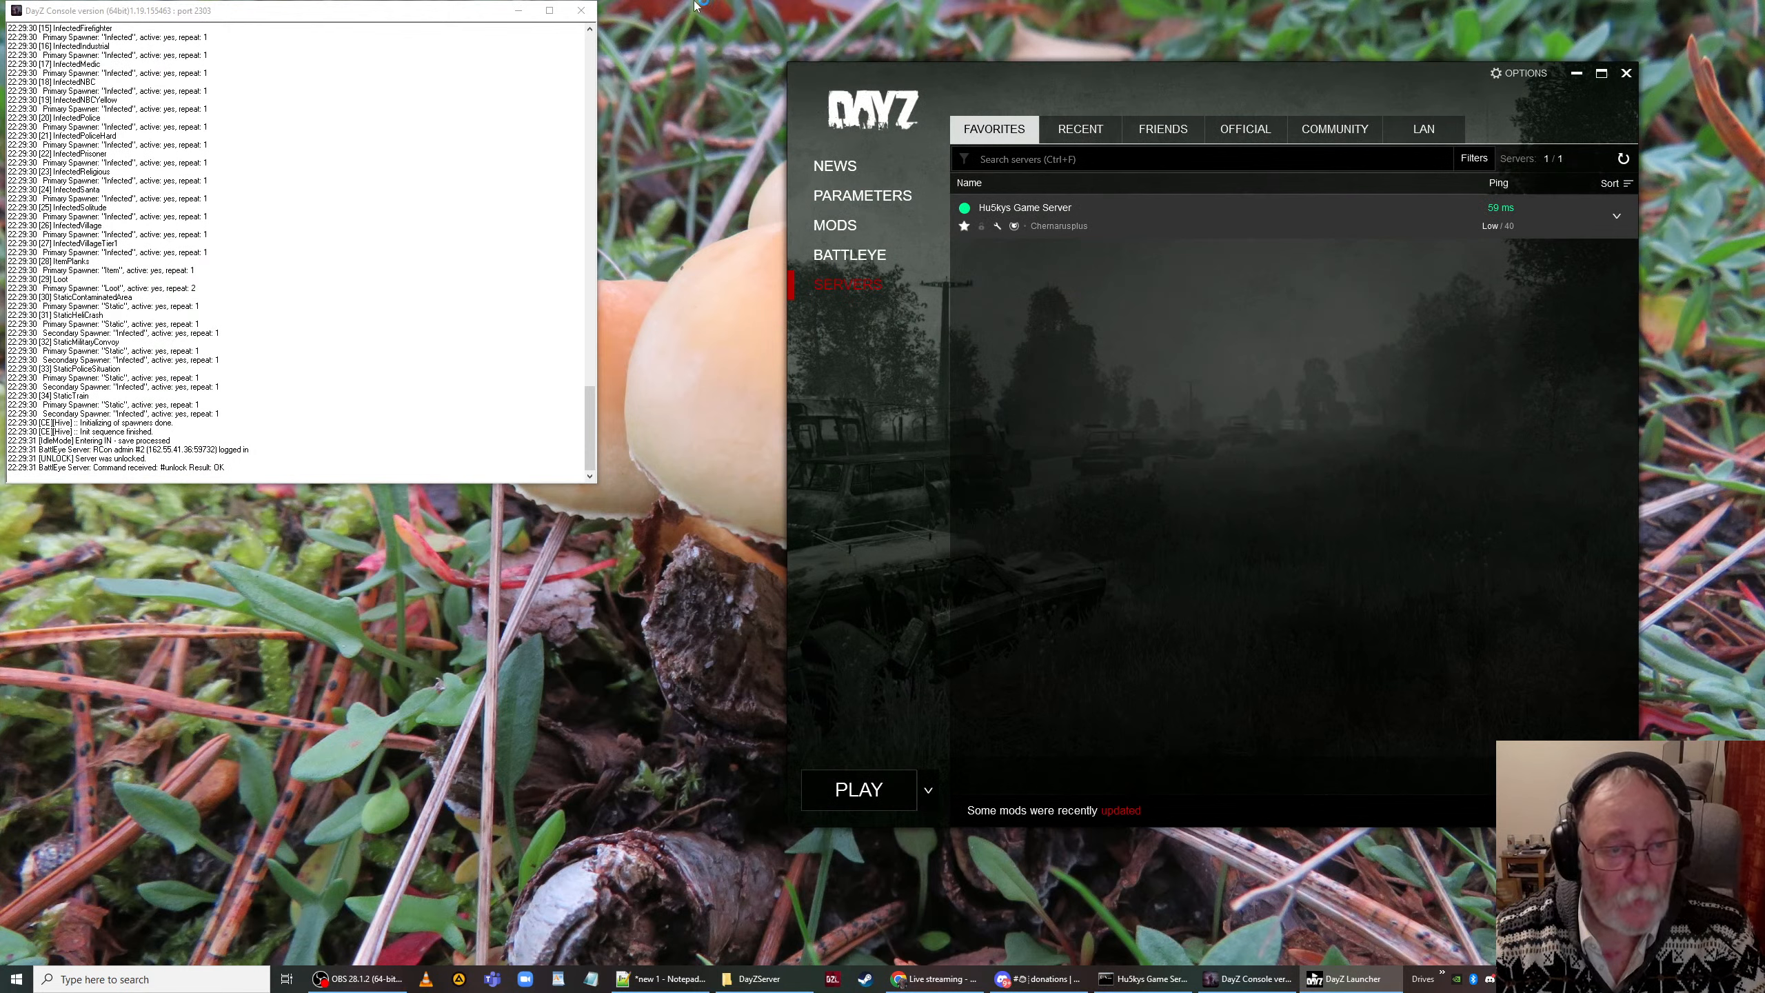
{"action": "left_click", "coordinate": [518, 10]}
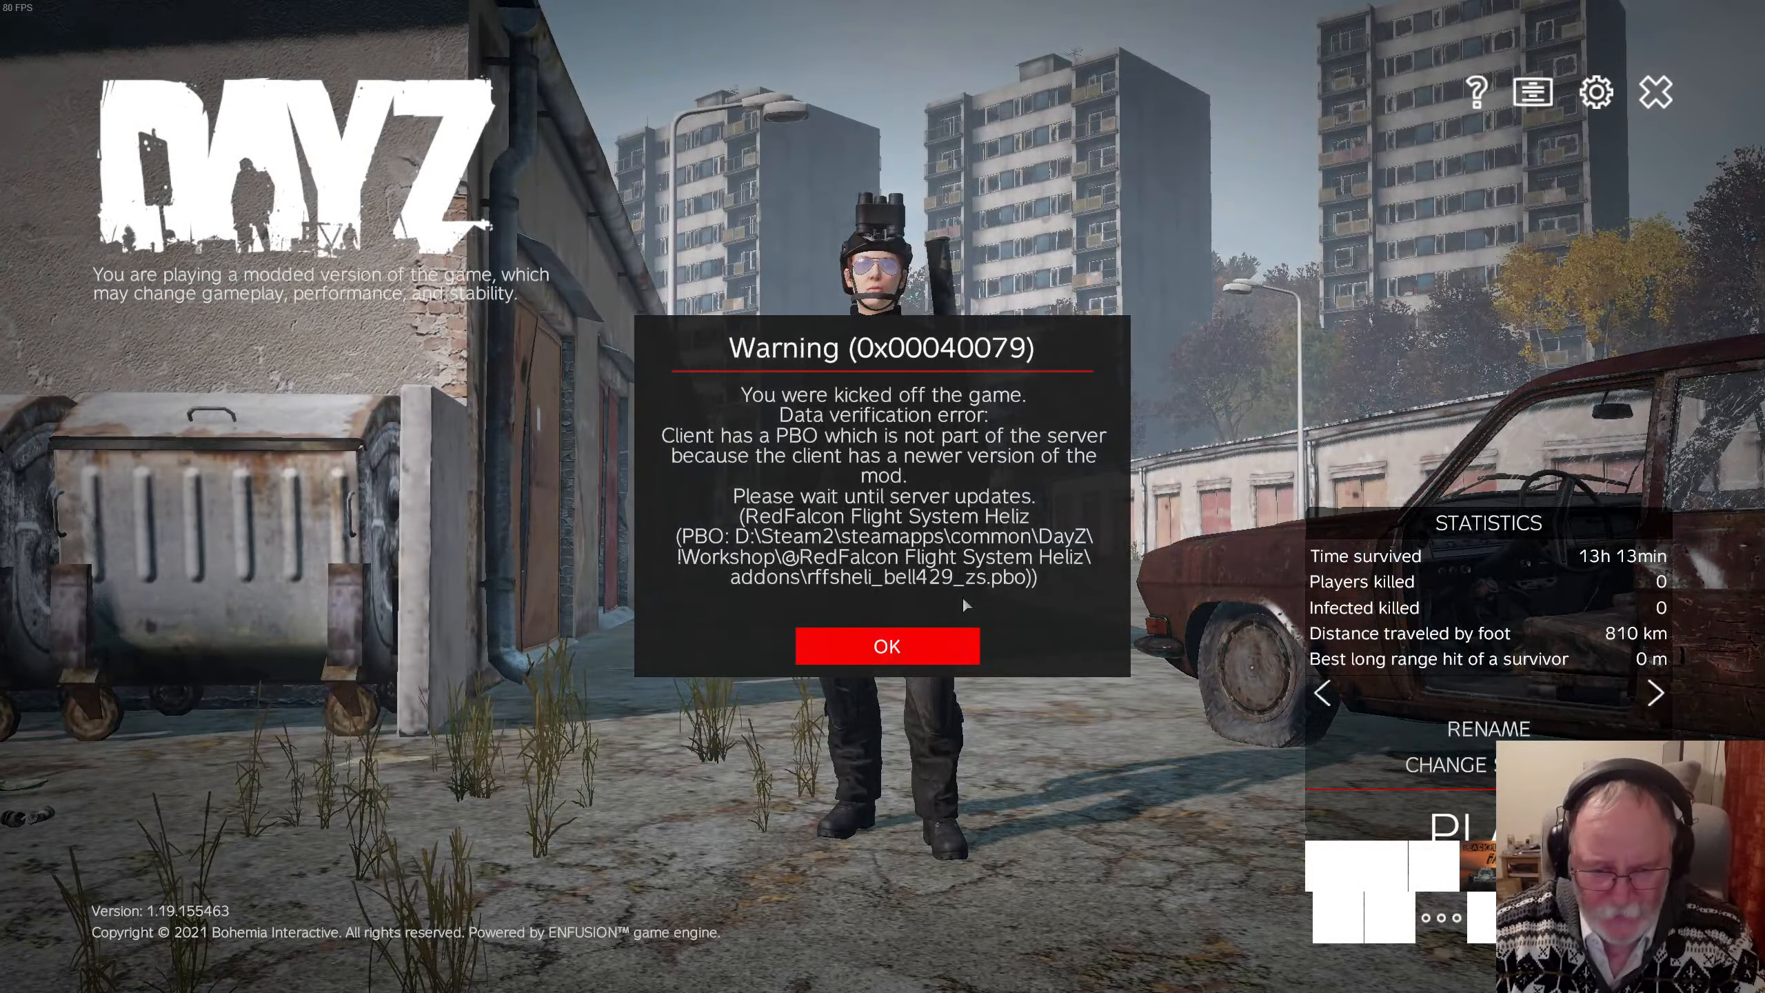
Step: Dismiss the data verification warning, exit DayZ, and close the unusual-exit report and the DayZ Launcher
{"action": "left_click", "coordinate": [860, 650]}
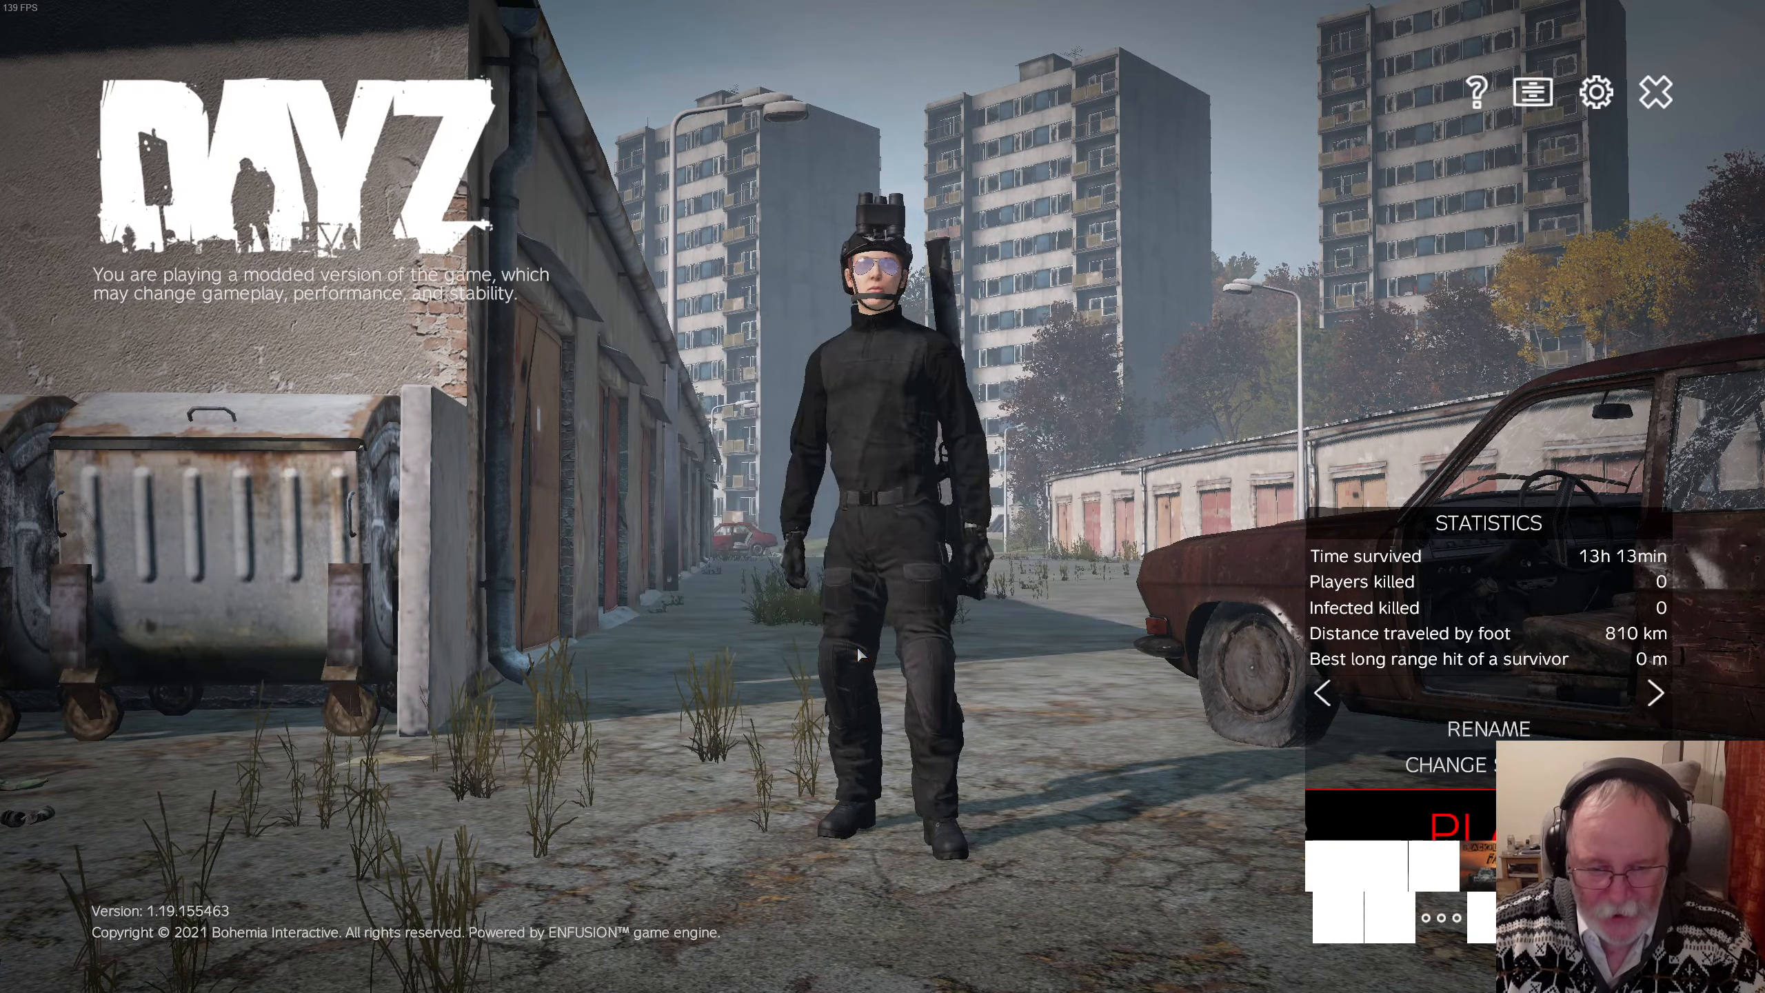
{"action": "left_click", "coordinate": [1656, 92]}
{"action": "left_click", "coordinate": [806, 548]}
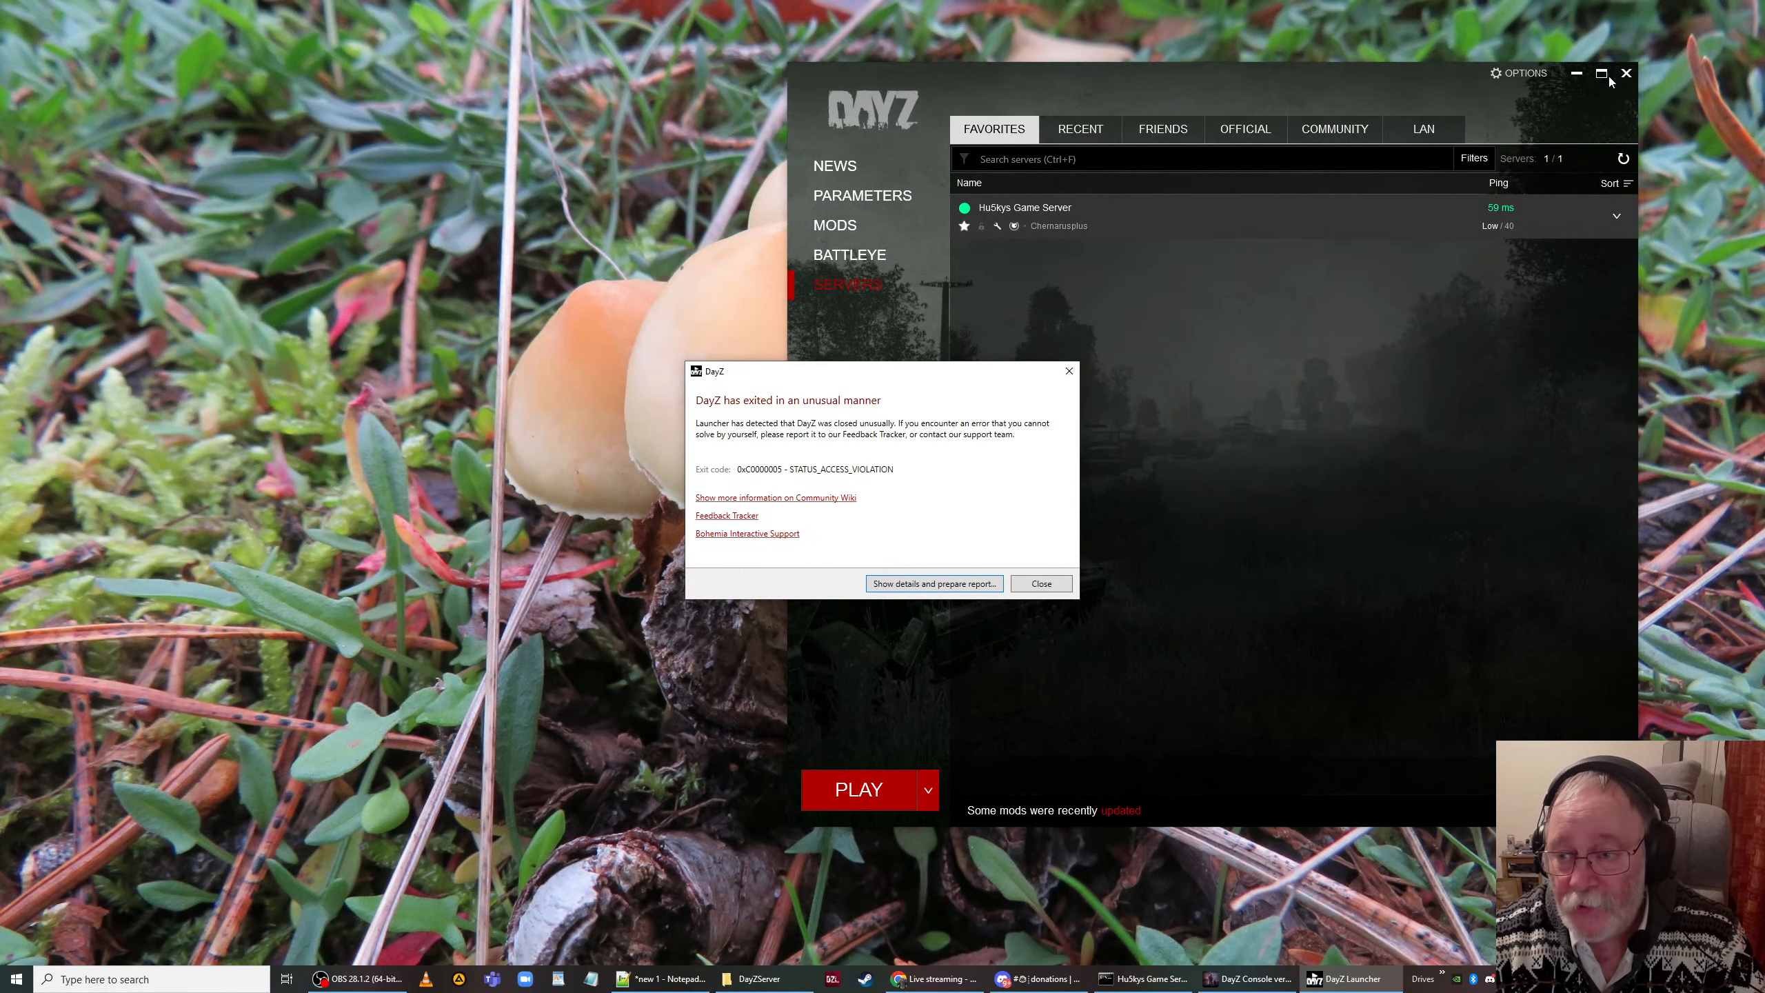
{"action": "left_click", "coordinate": [1041, 584]}
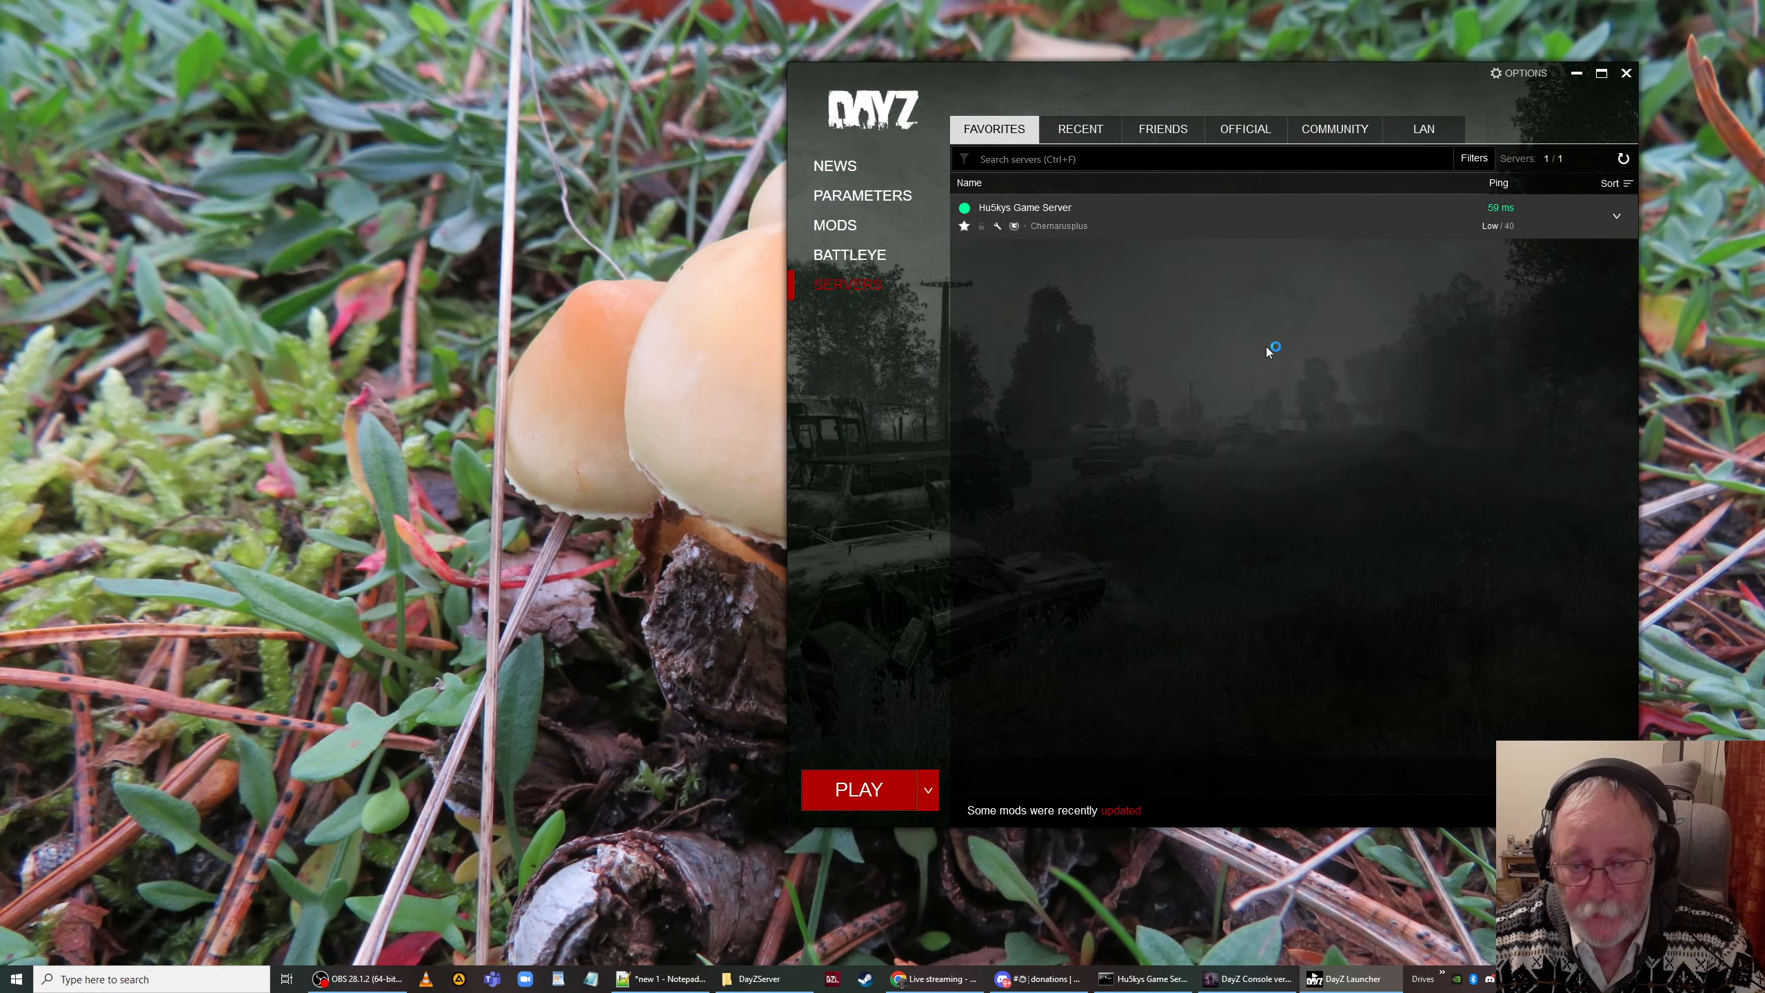
{"action": "left_click", "coordinate": [1627, 76]}
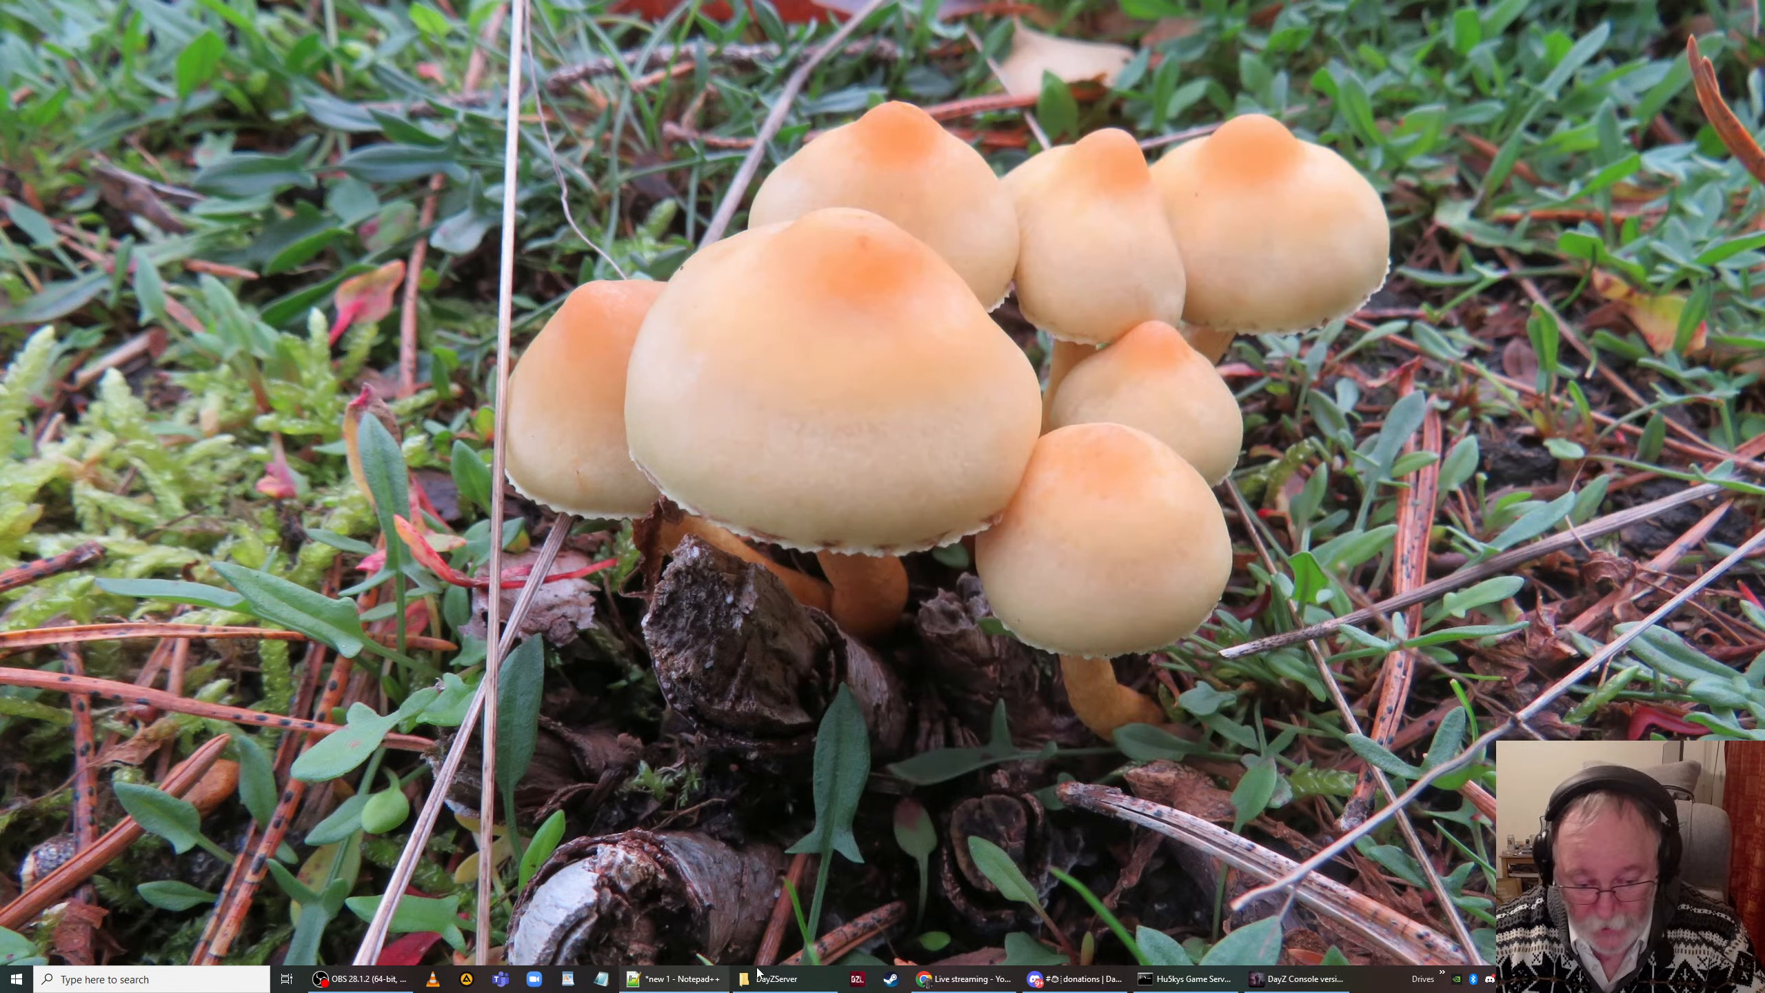
Step: Switch to File Explorer and open the !dzsal folder inside steamapps\common\DayZ
{"action": "left_click", "coordinate": [792, 980]}
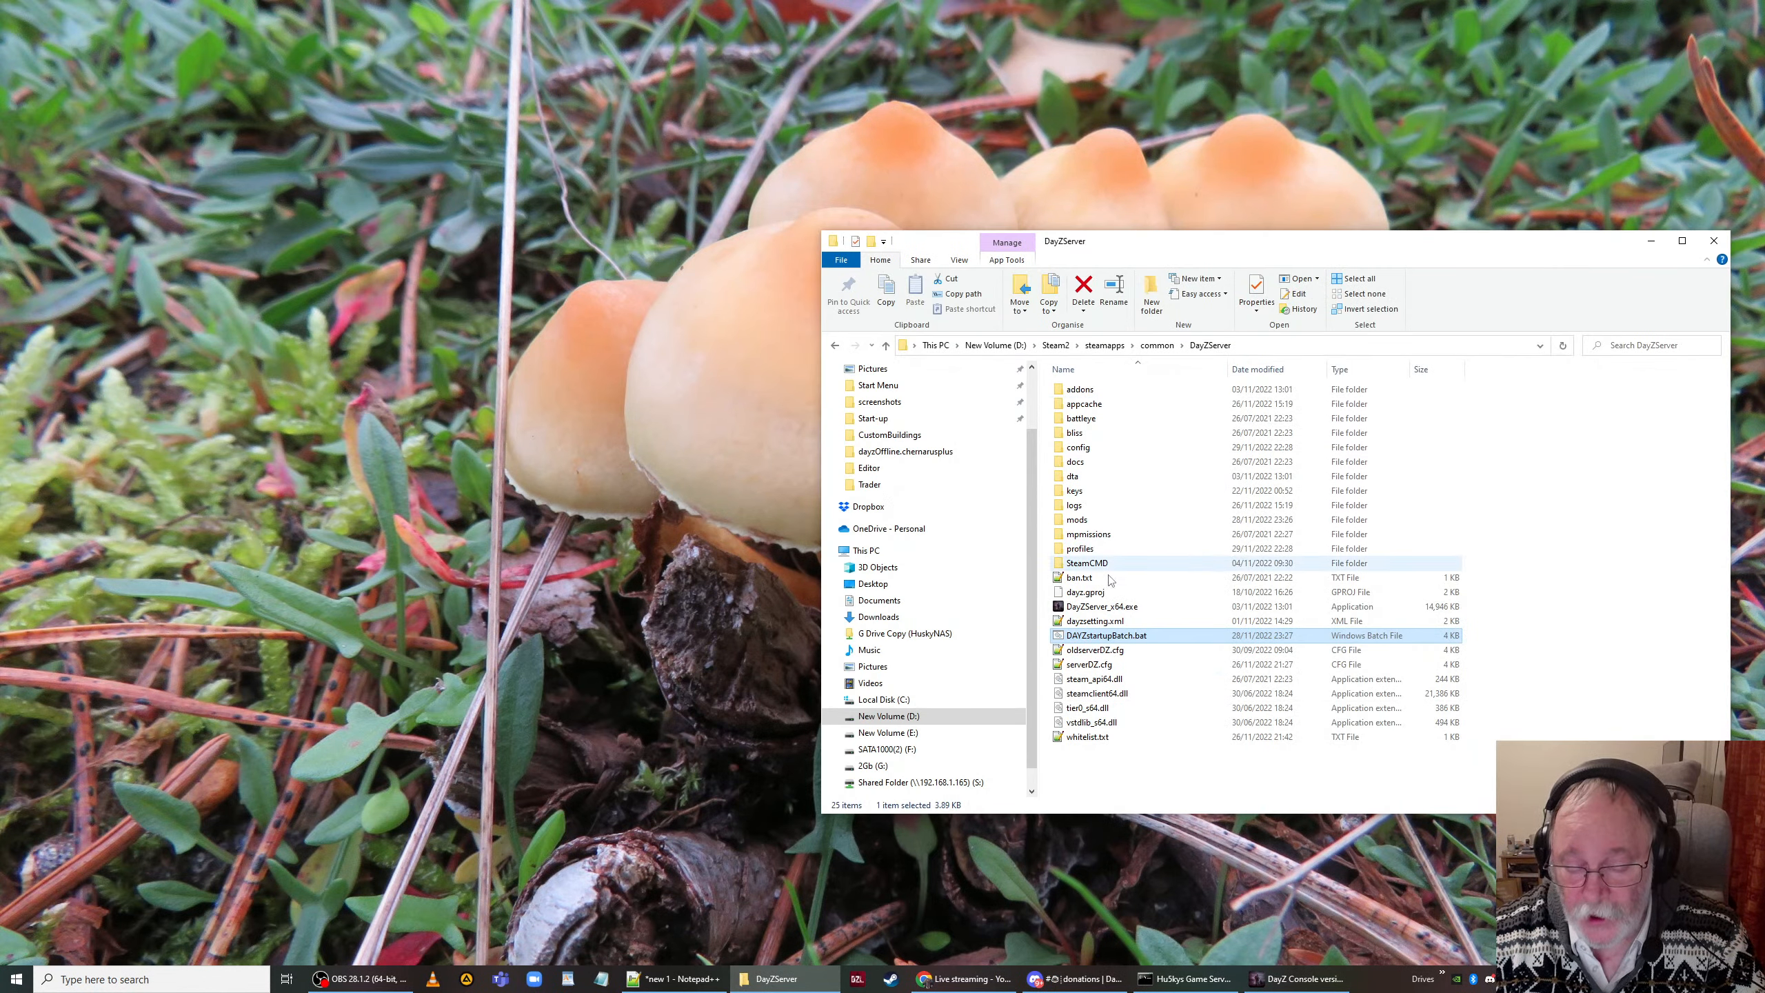
{"action": "left_click", "coordinate": [1159, 345]}
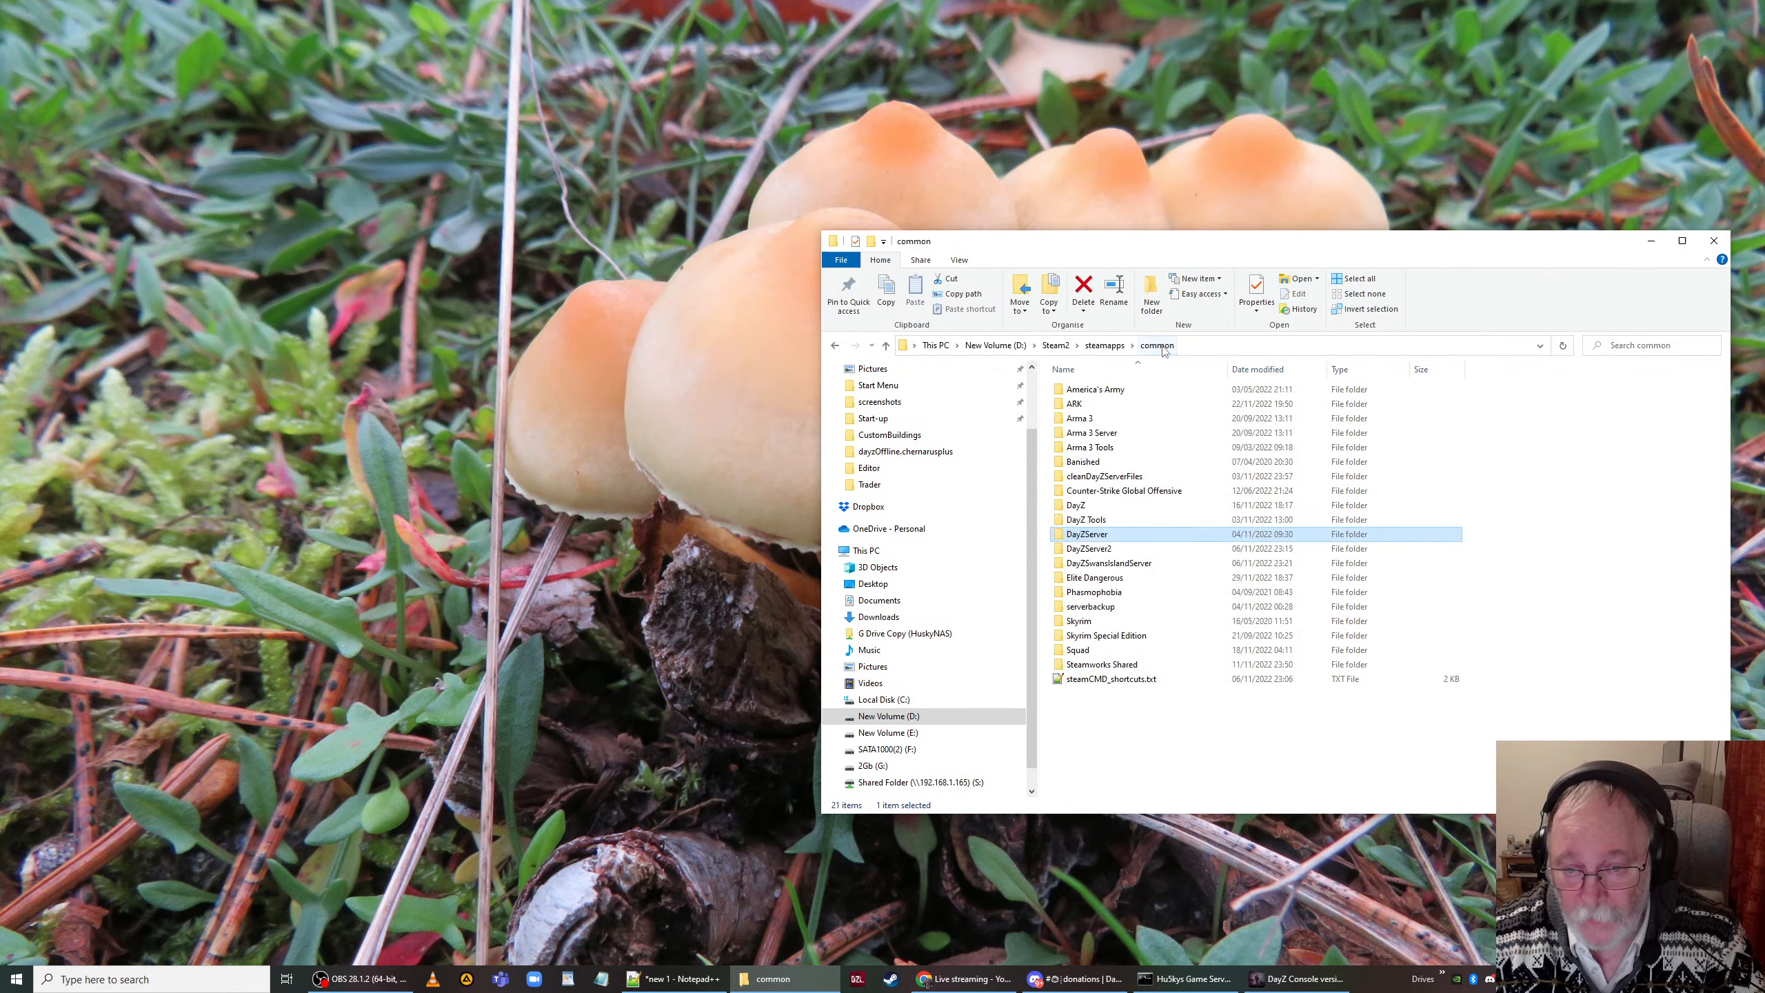
{"action": "double_click", "coordinate": [1093, 505]}
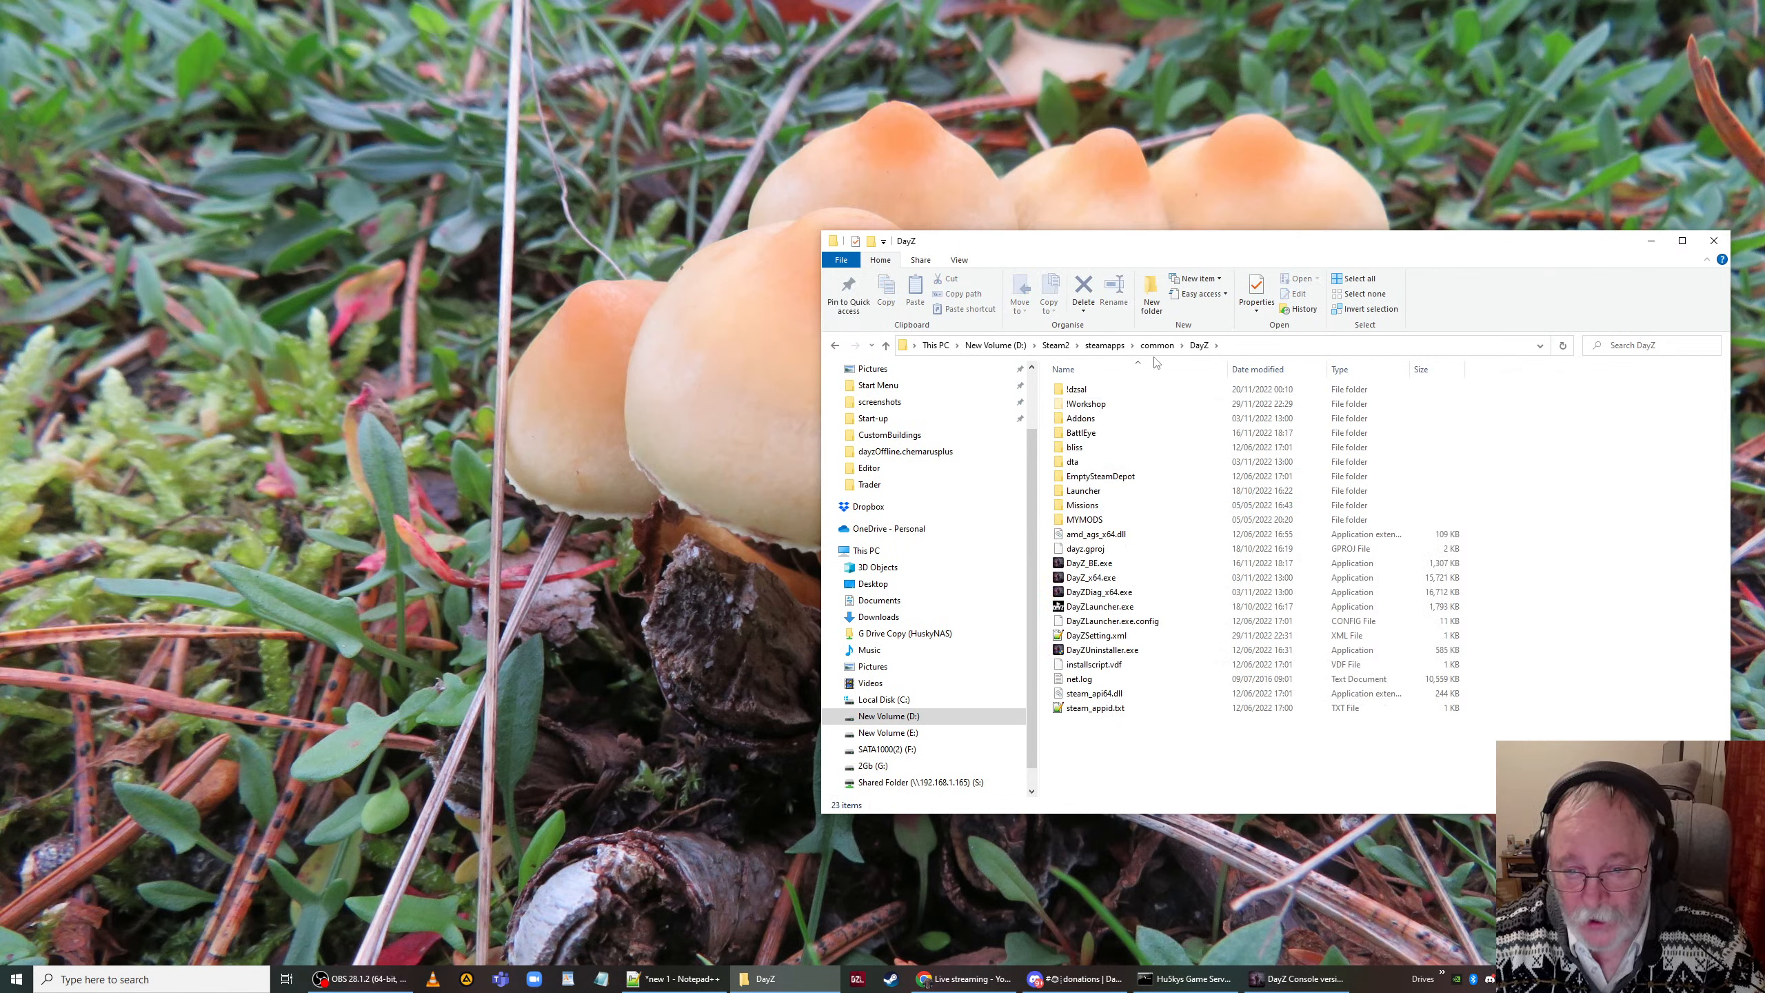
{"action": "double_click", "coordinate": [1094, 390]}
{"action": "scroll", "coordinate": [1233, 518], "scroll_direction": "down", "scroll_amount": 10}
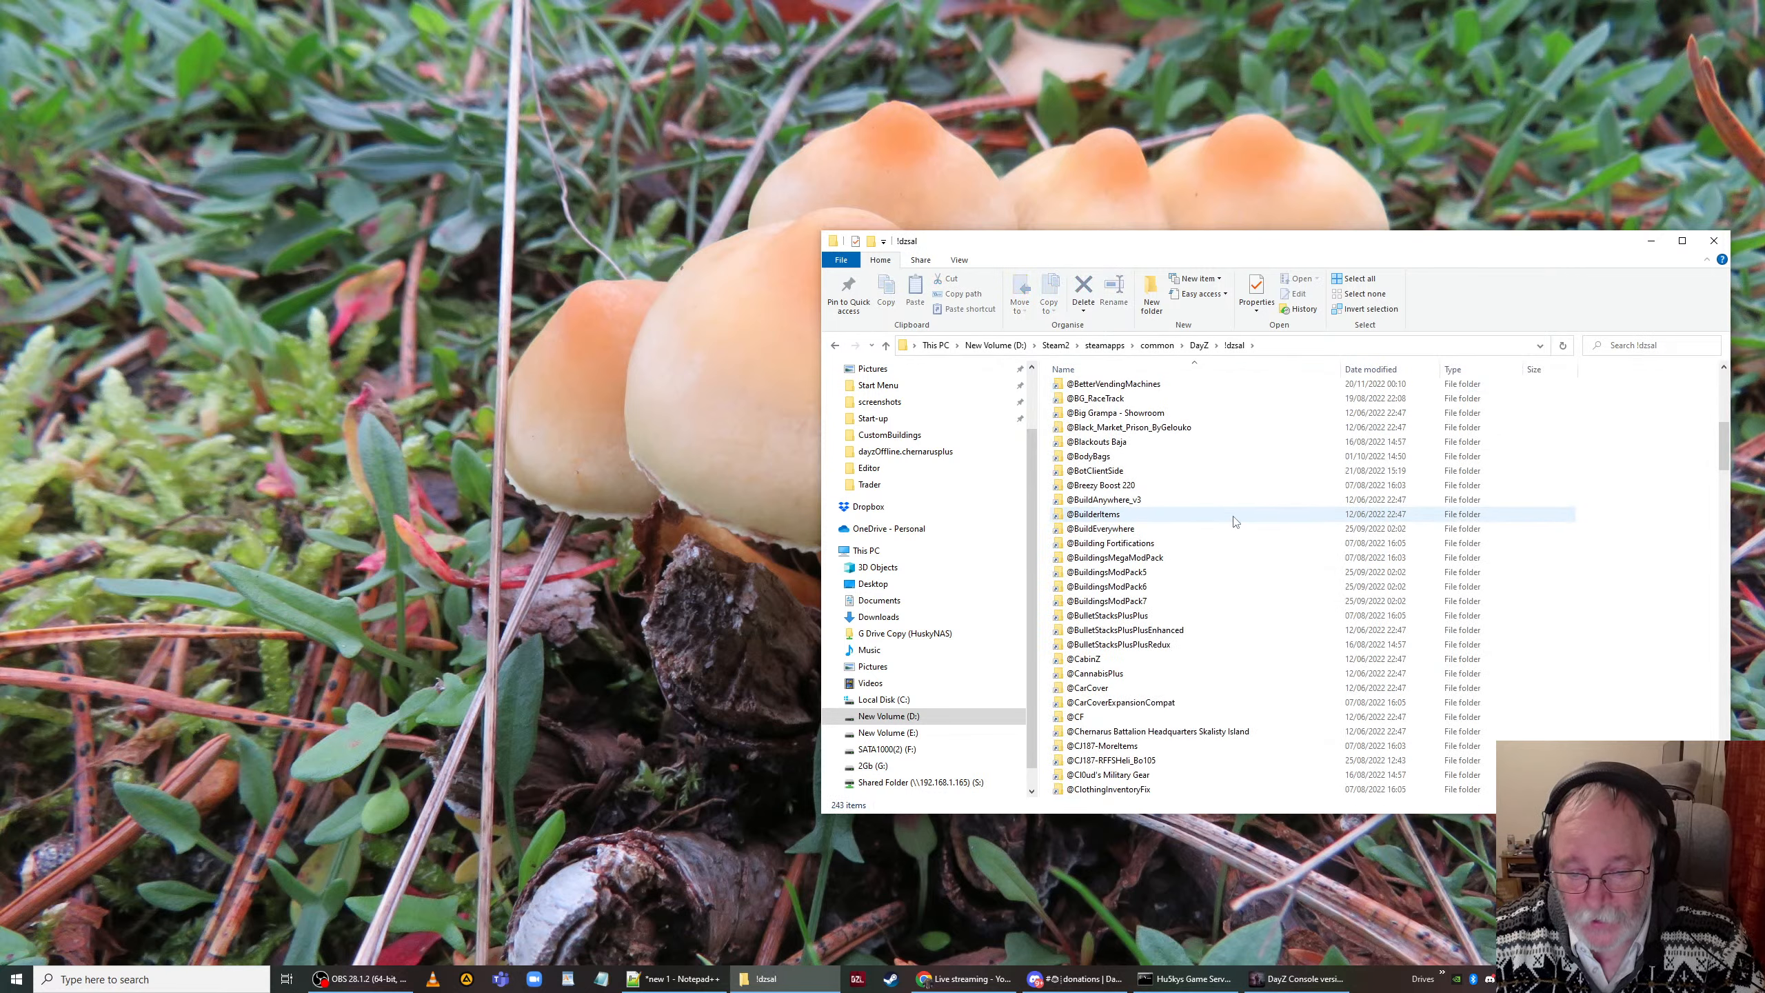
{"action": "scroll", "coordinate": [1234, 521], "scroll_direction": "down", "scroll_amount": 15}
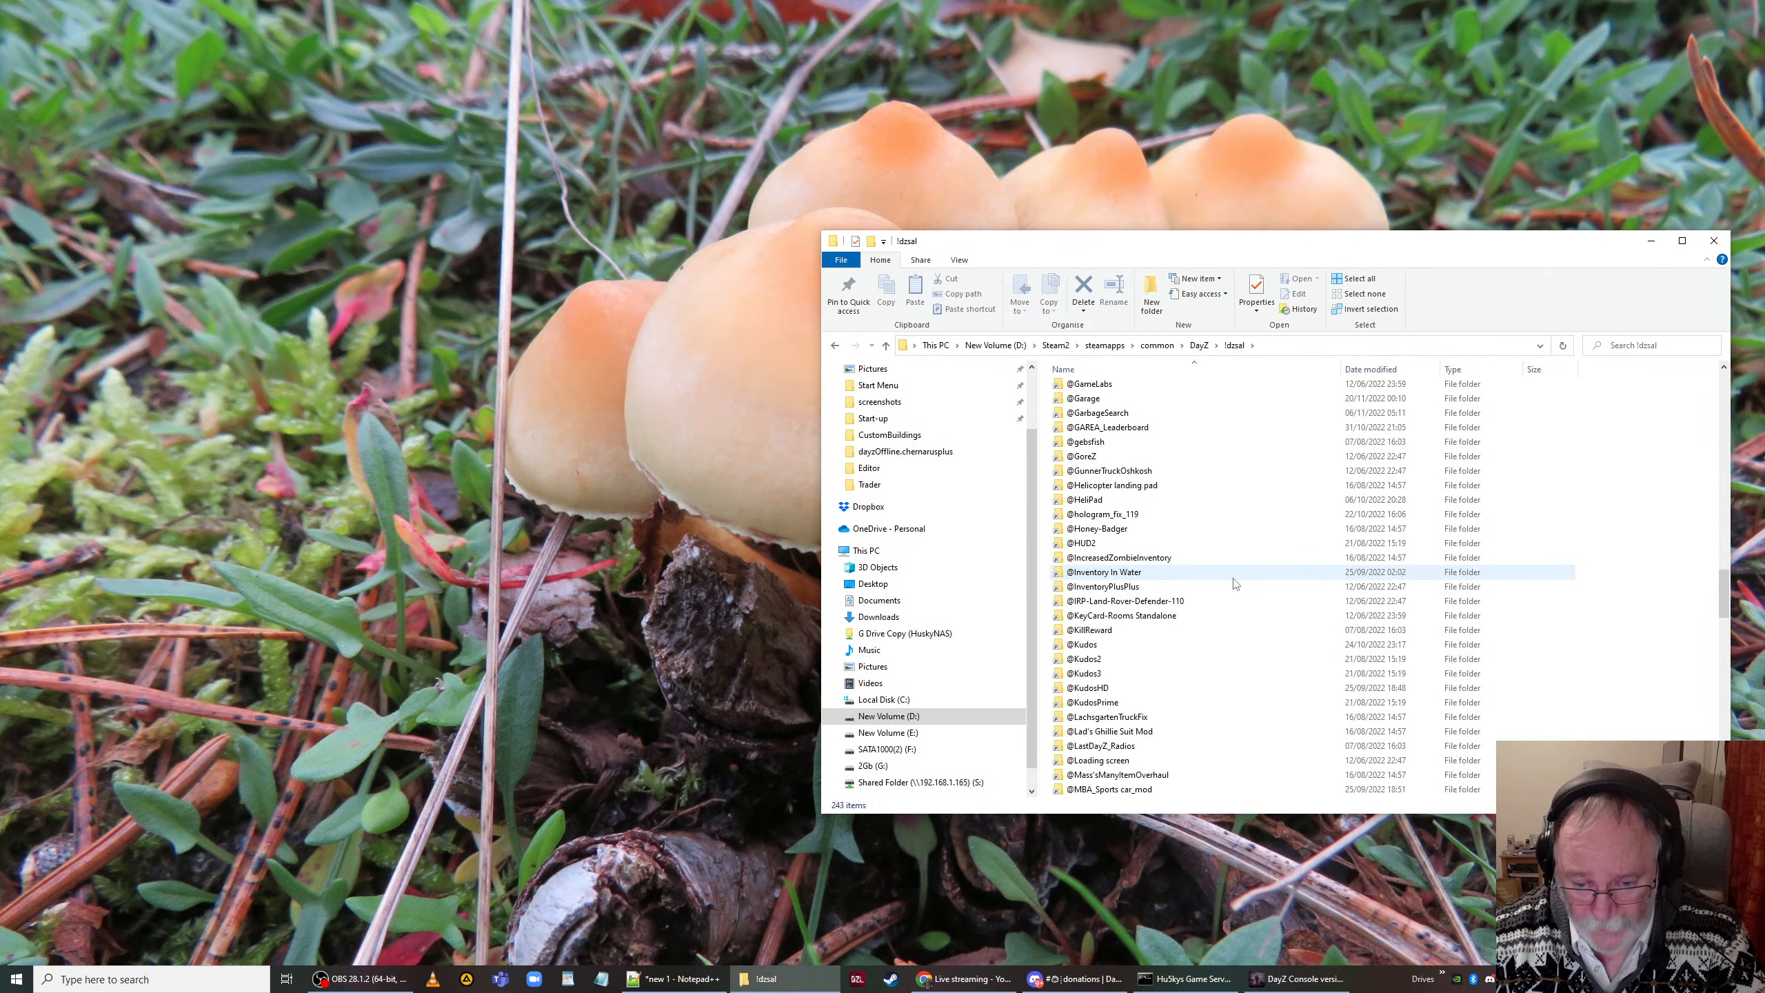
{"action": "scroll", "coordinate": [1232, 603], "scroll_direction": "down", "scroll_amount": 12}
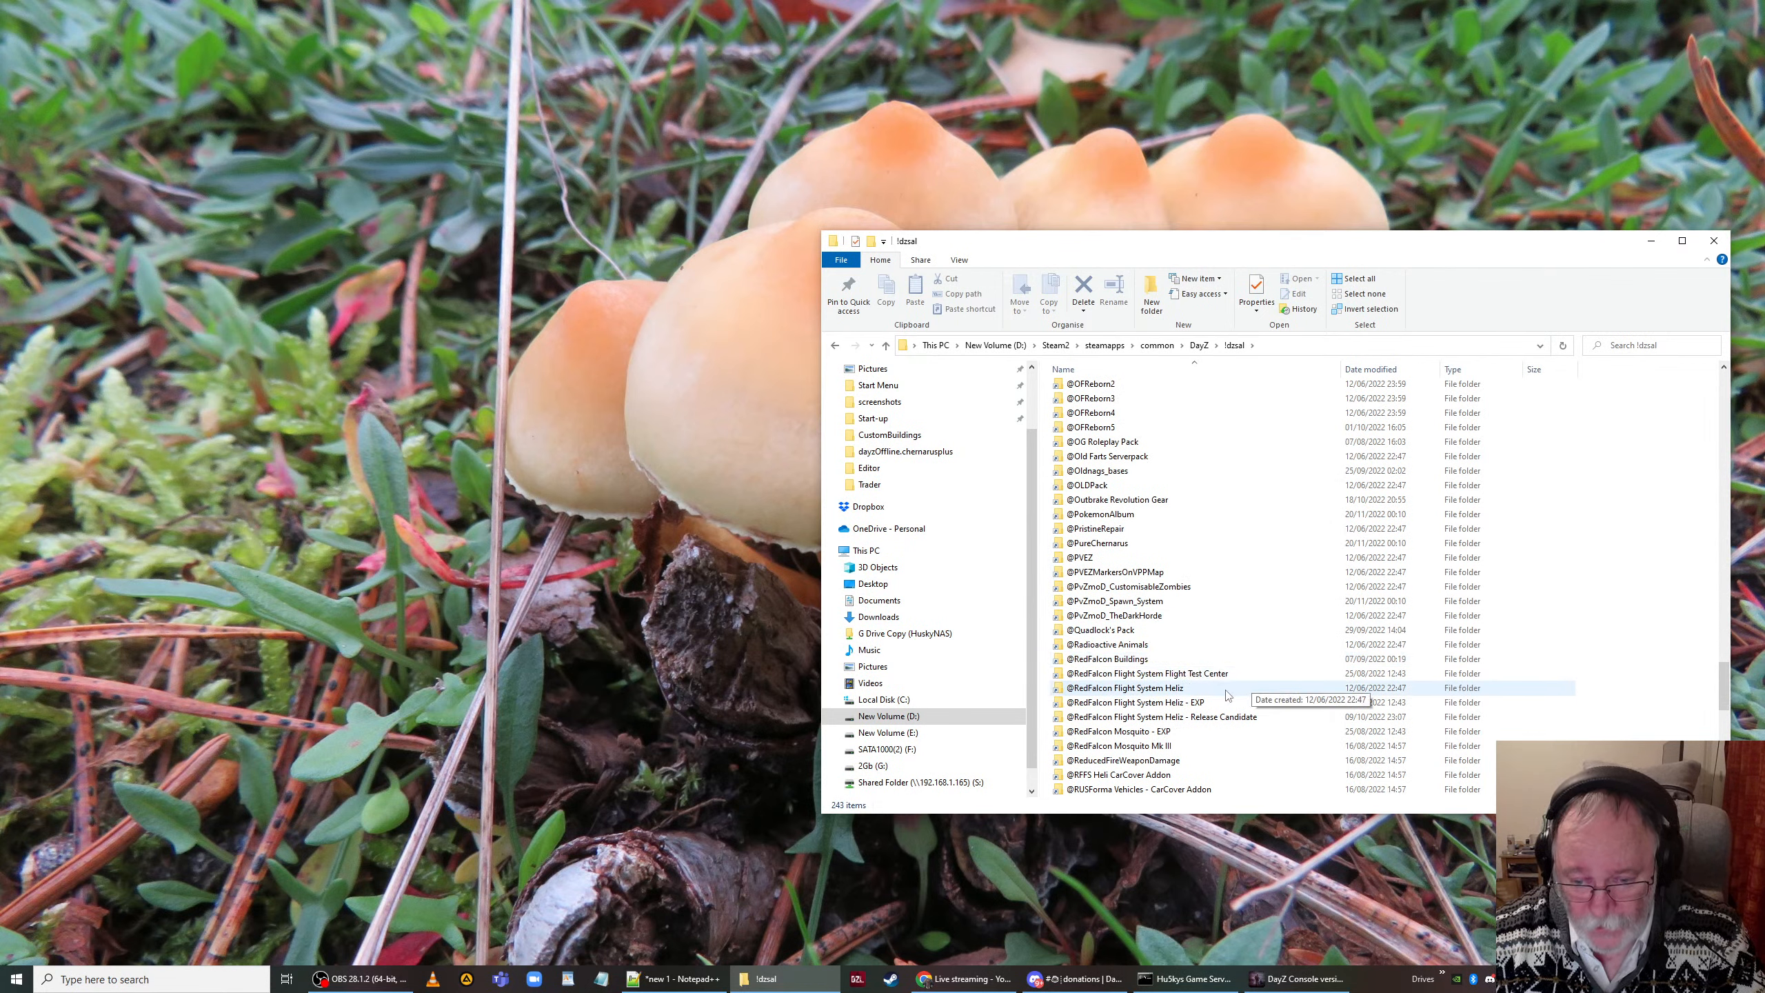
{"action": "left_click", "coordinate": [1155, 690]}
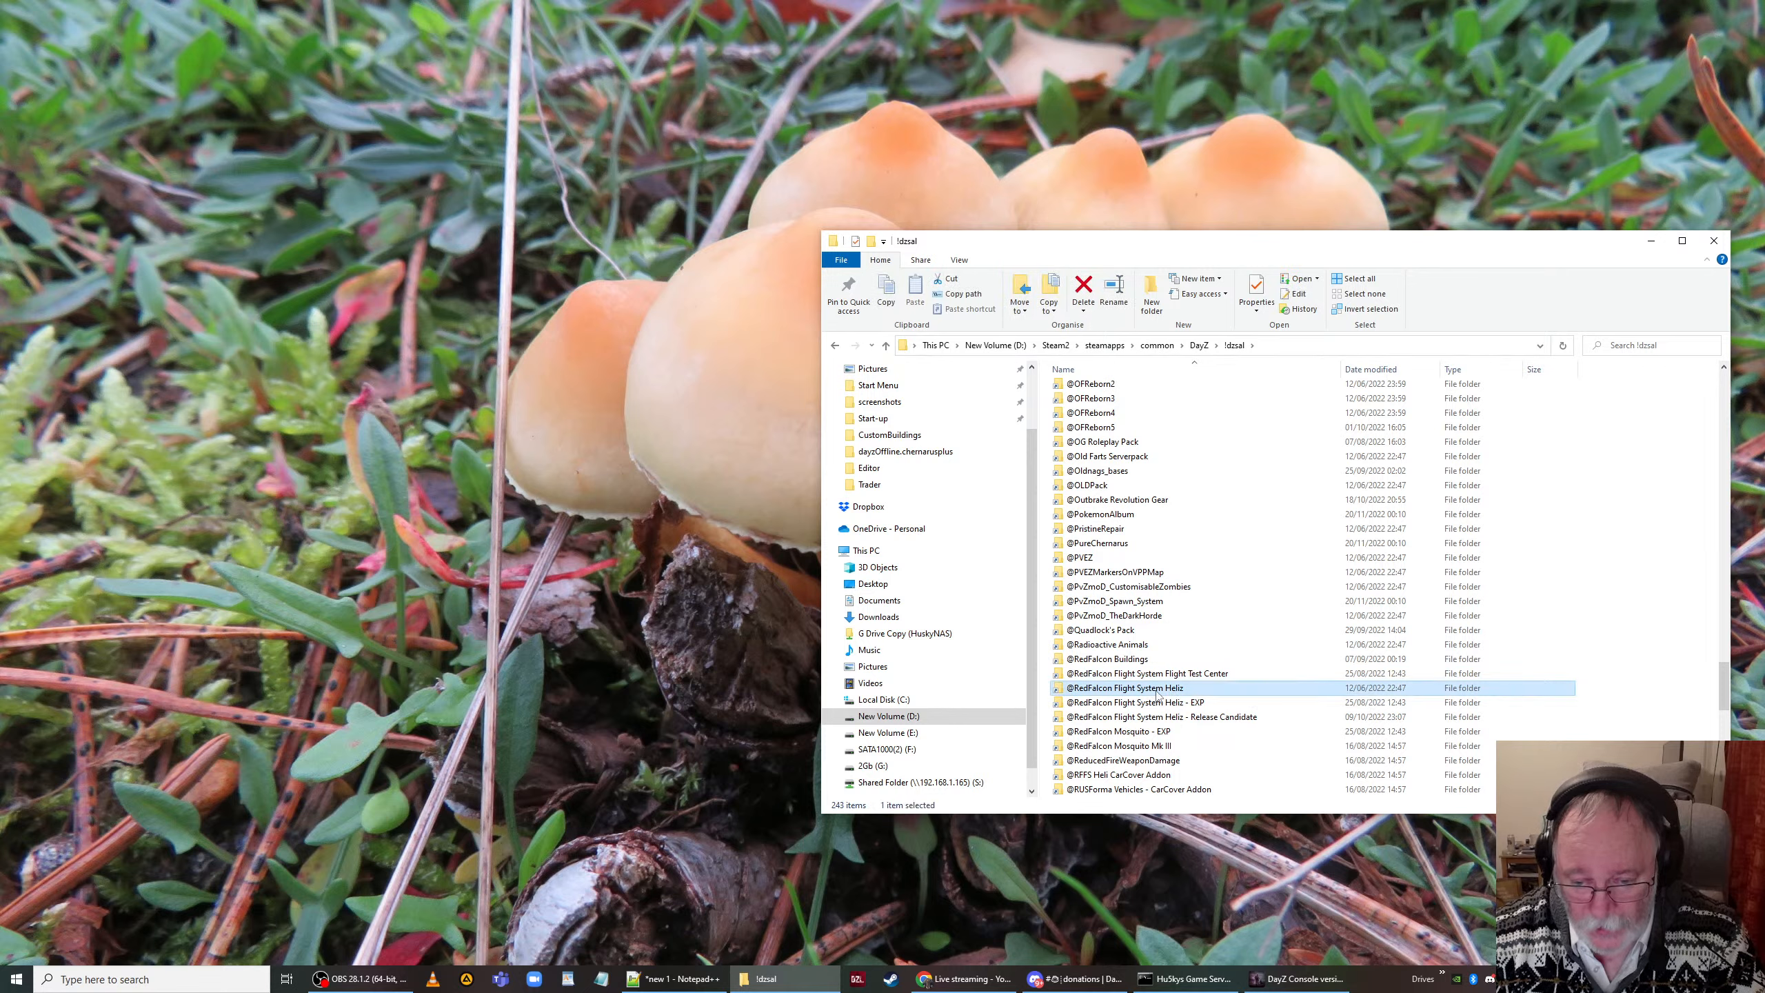
{"action": "right_click", "coordinate": [1155, 690]}
{"action": "left_click", "coordinate": [1190, 609]}
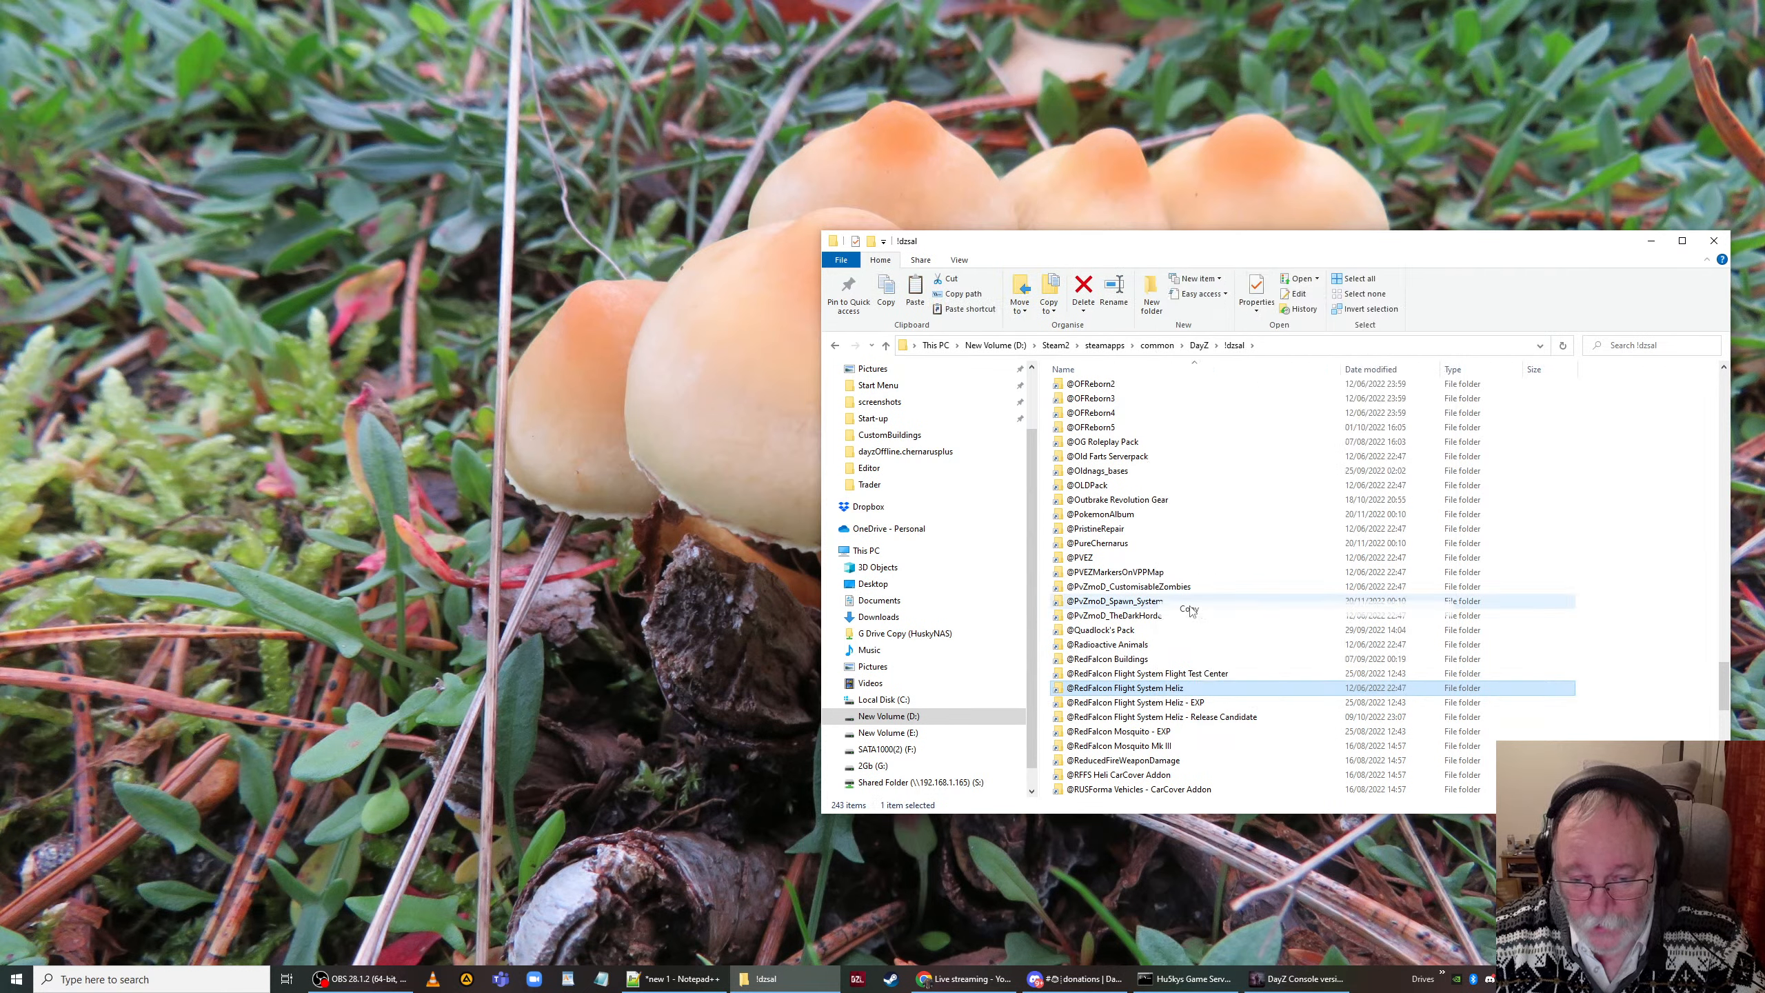
Step: Paste the copied mod folder into common\DayZServer\mods, replacing the existing files
{"action": "left_click", "coordinate": [1155, 346]}
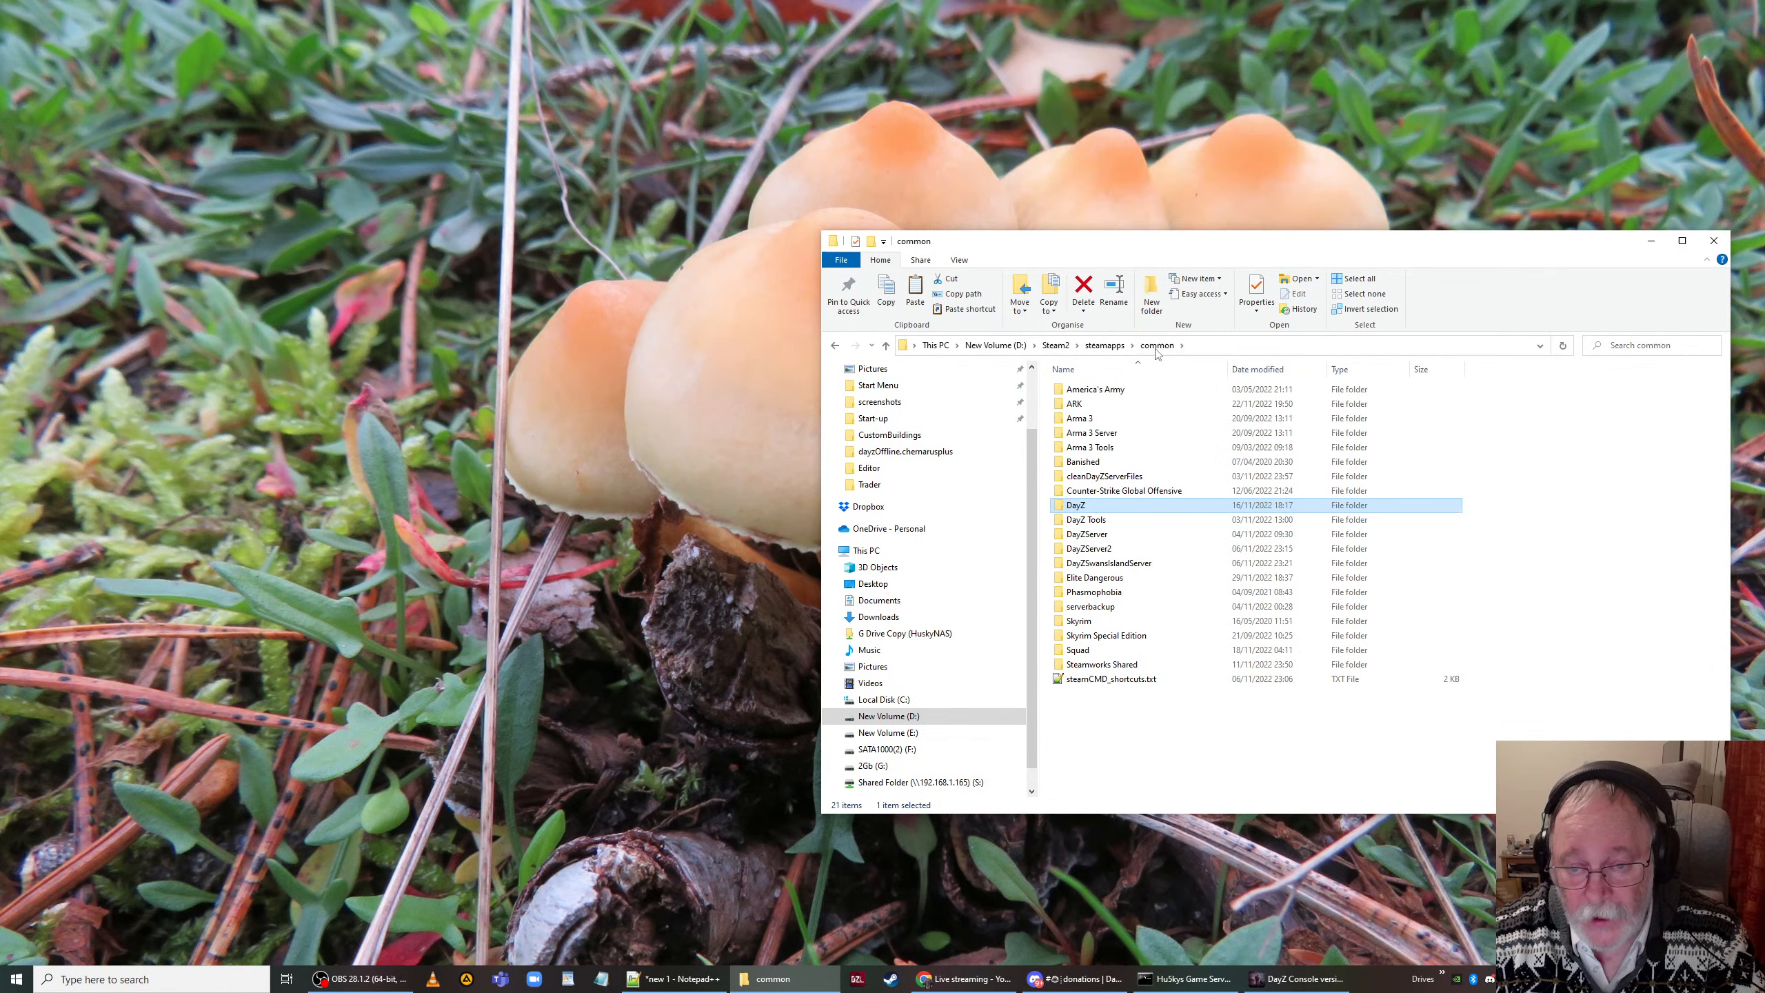
{"action": "double_click", "coordinate": [1114, 538]}
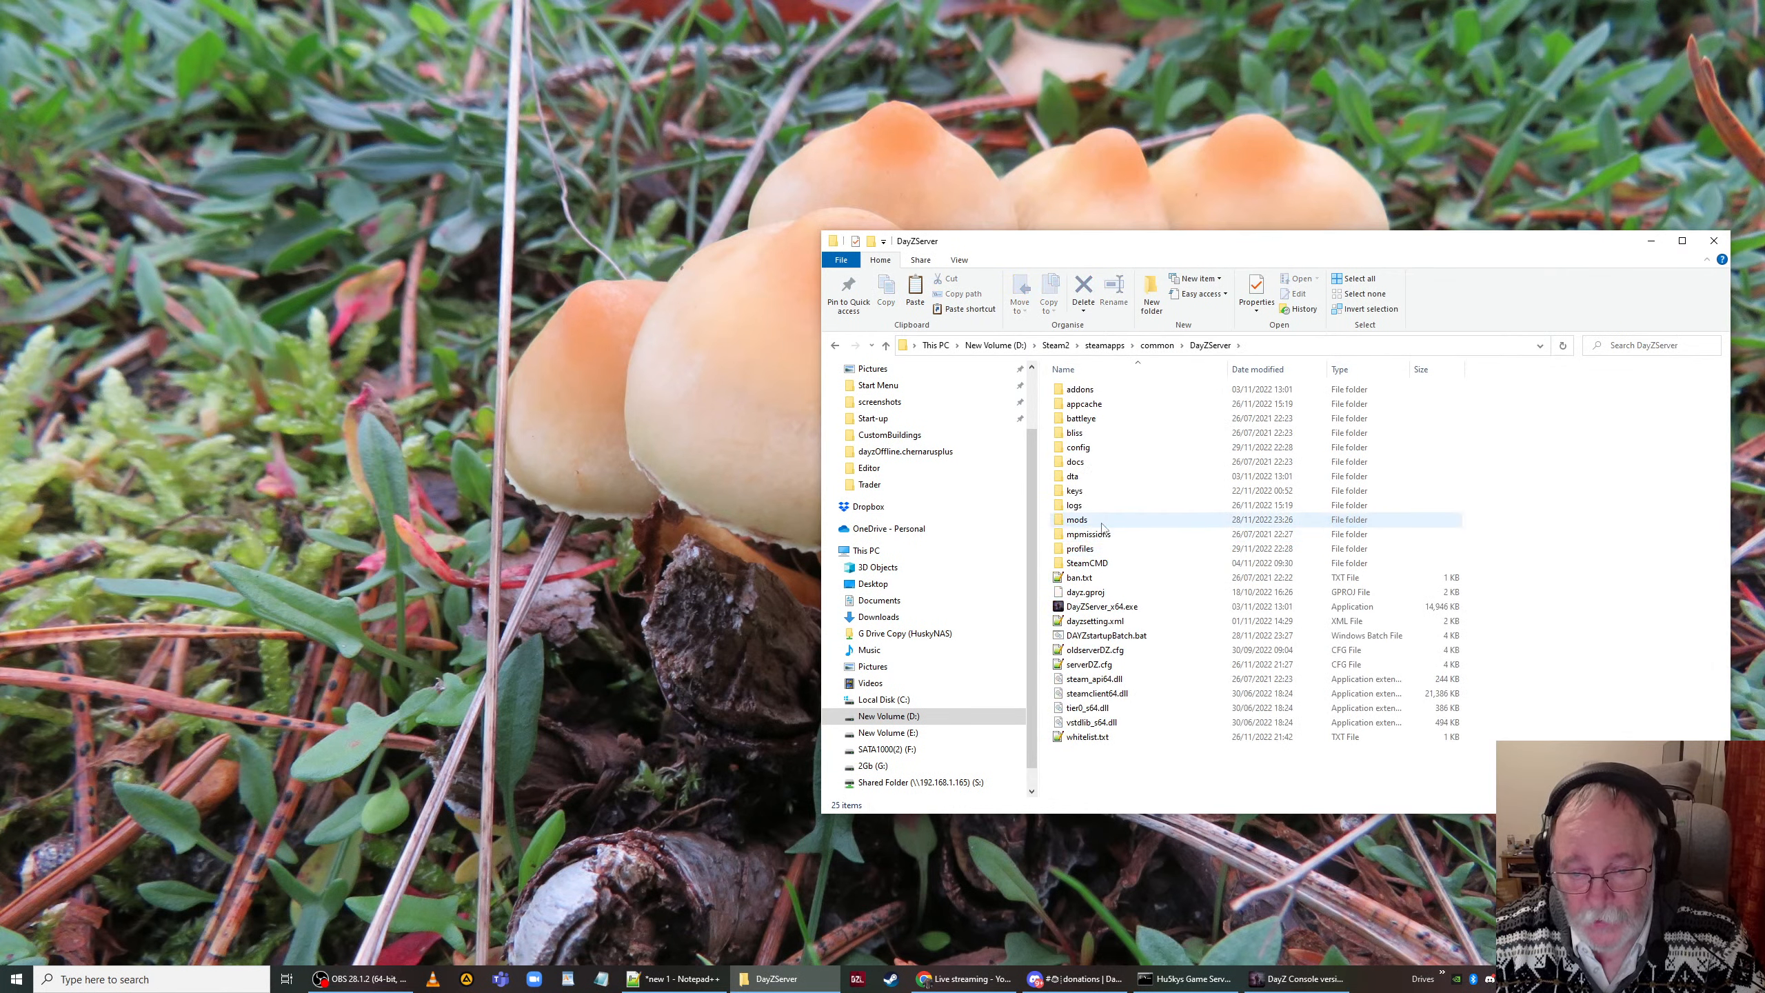
{"action": "double_click", "coordinate": [1096, 519]}
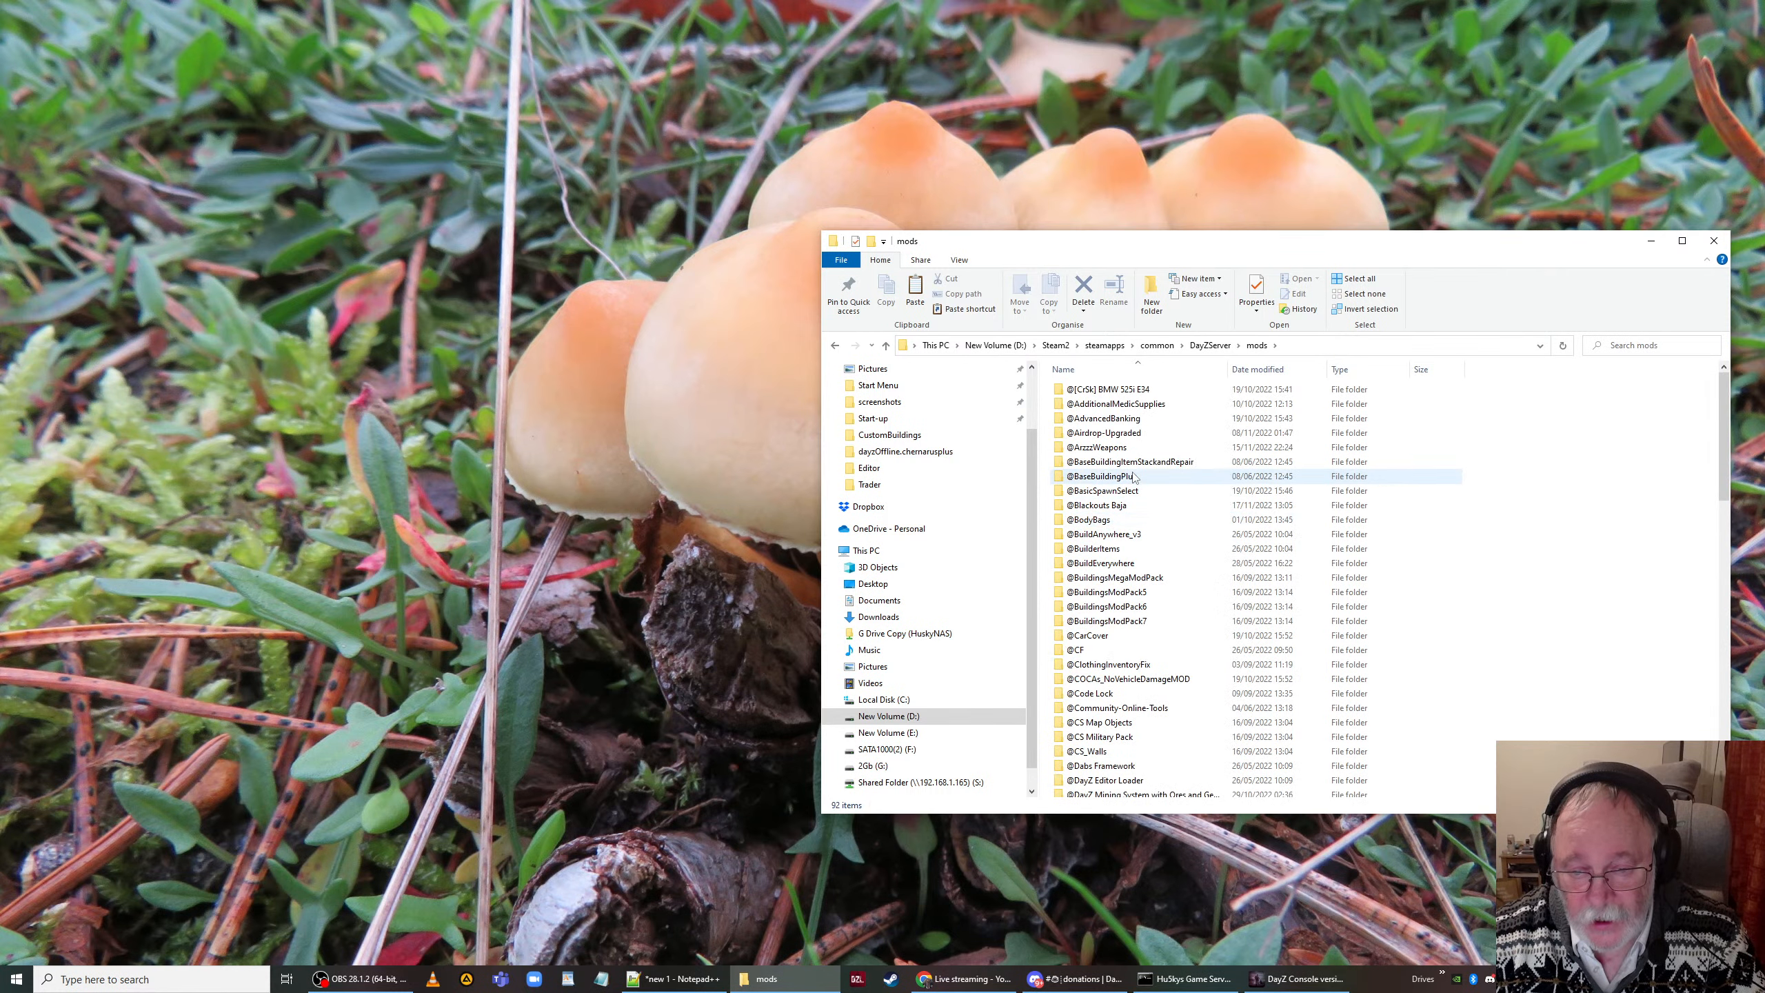
{"action": "right_click", "coordinate": [1511, 489]}
{"action": "left_click", "coordinate": [1551, 585]}
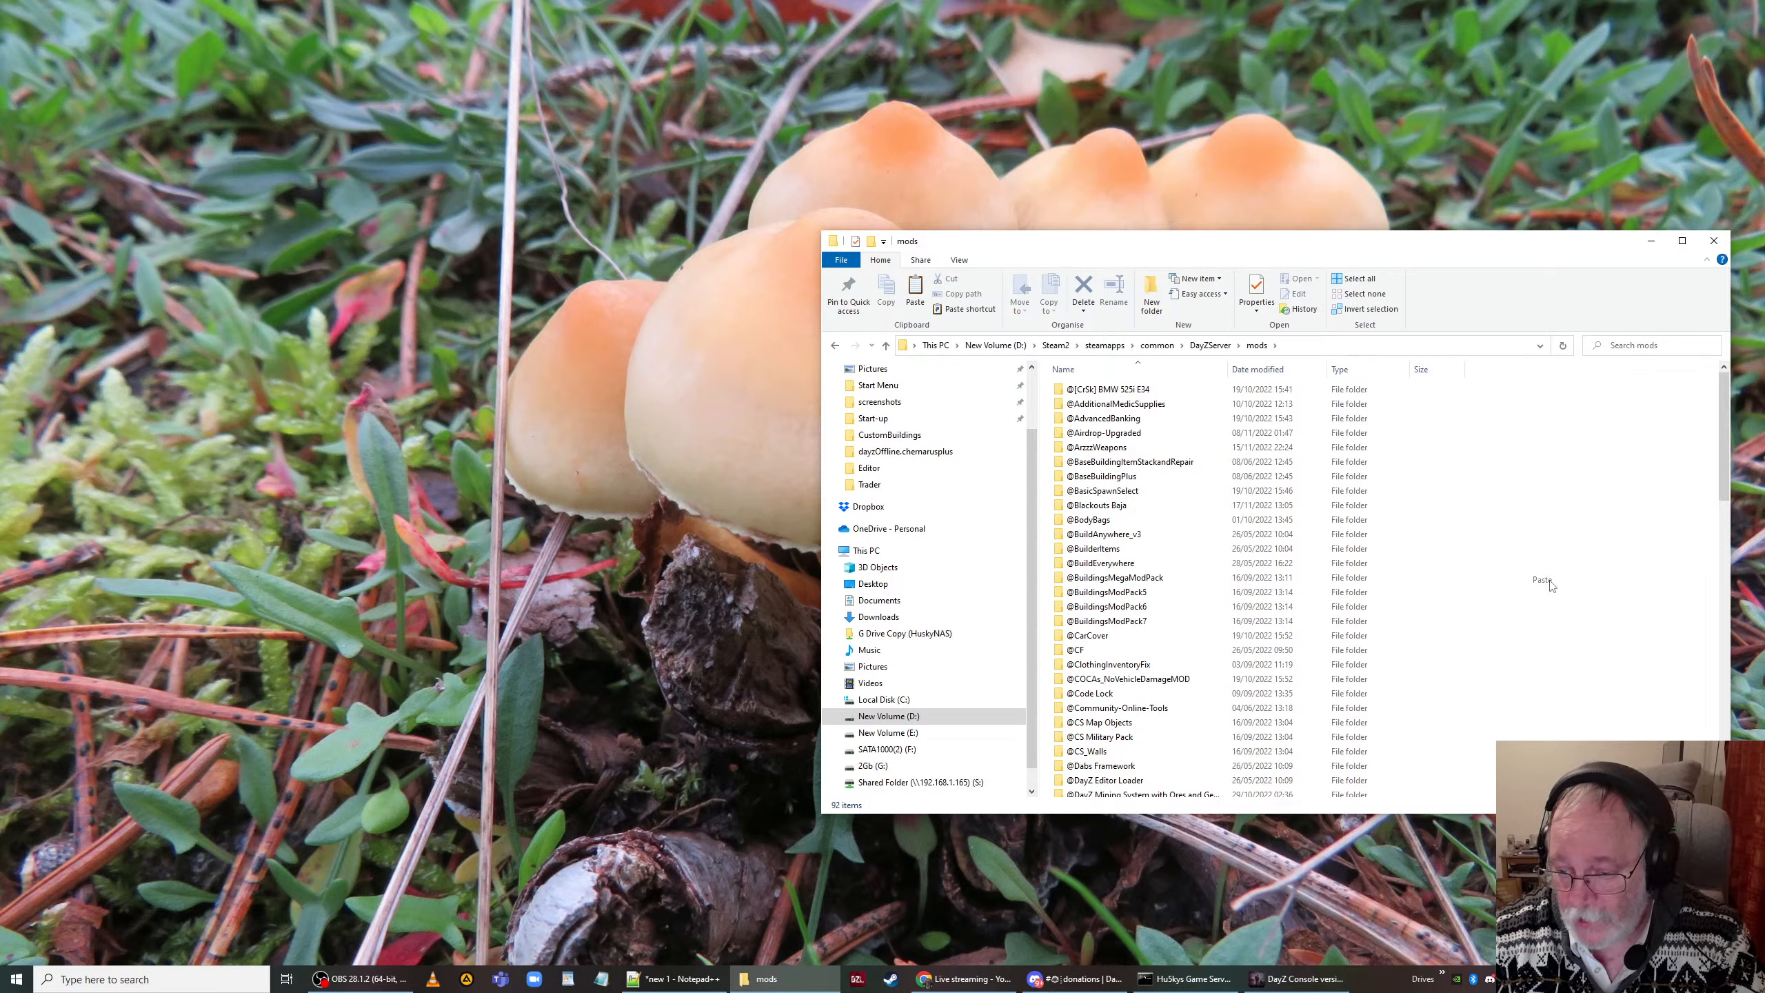
{"action": "left_click", "coordinate": [834, 386]}
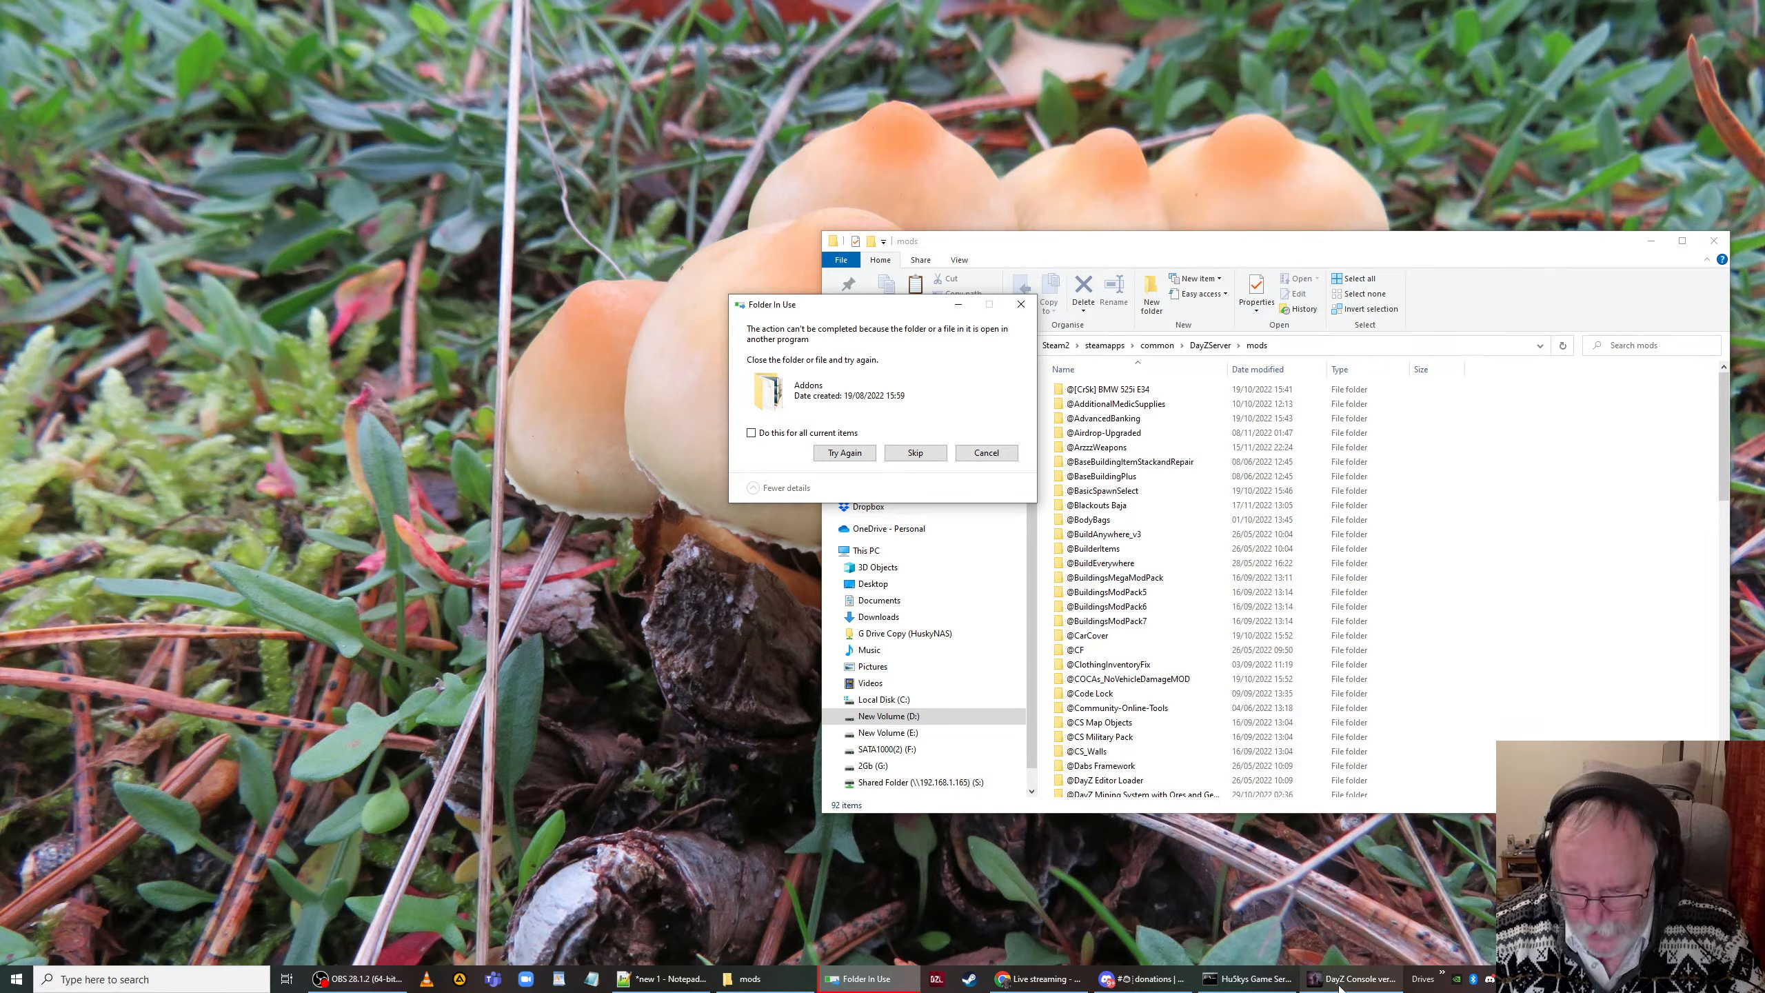
Step: Shut down the DayZ server console and its batch window, and retry the blocked mod folder copy until it completes
{"action": "left_click", "coordinate": [1368, 987]}
{"action": "left_click", "coordinate": [584, 10]}
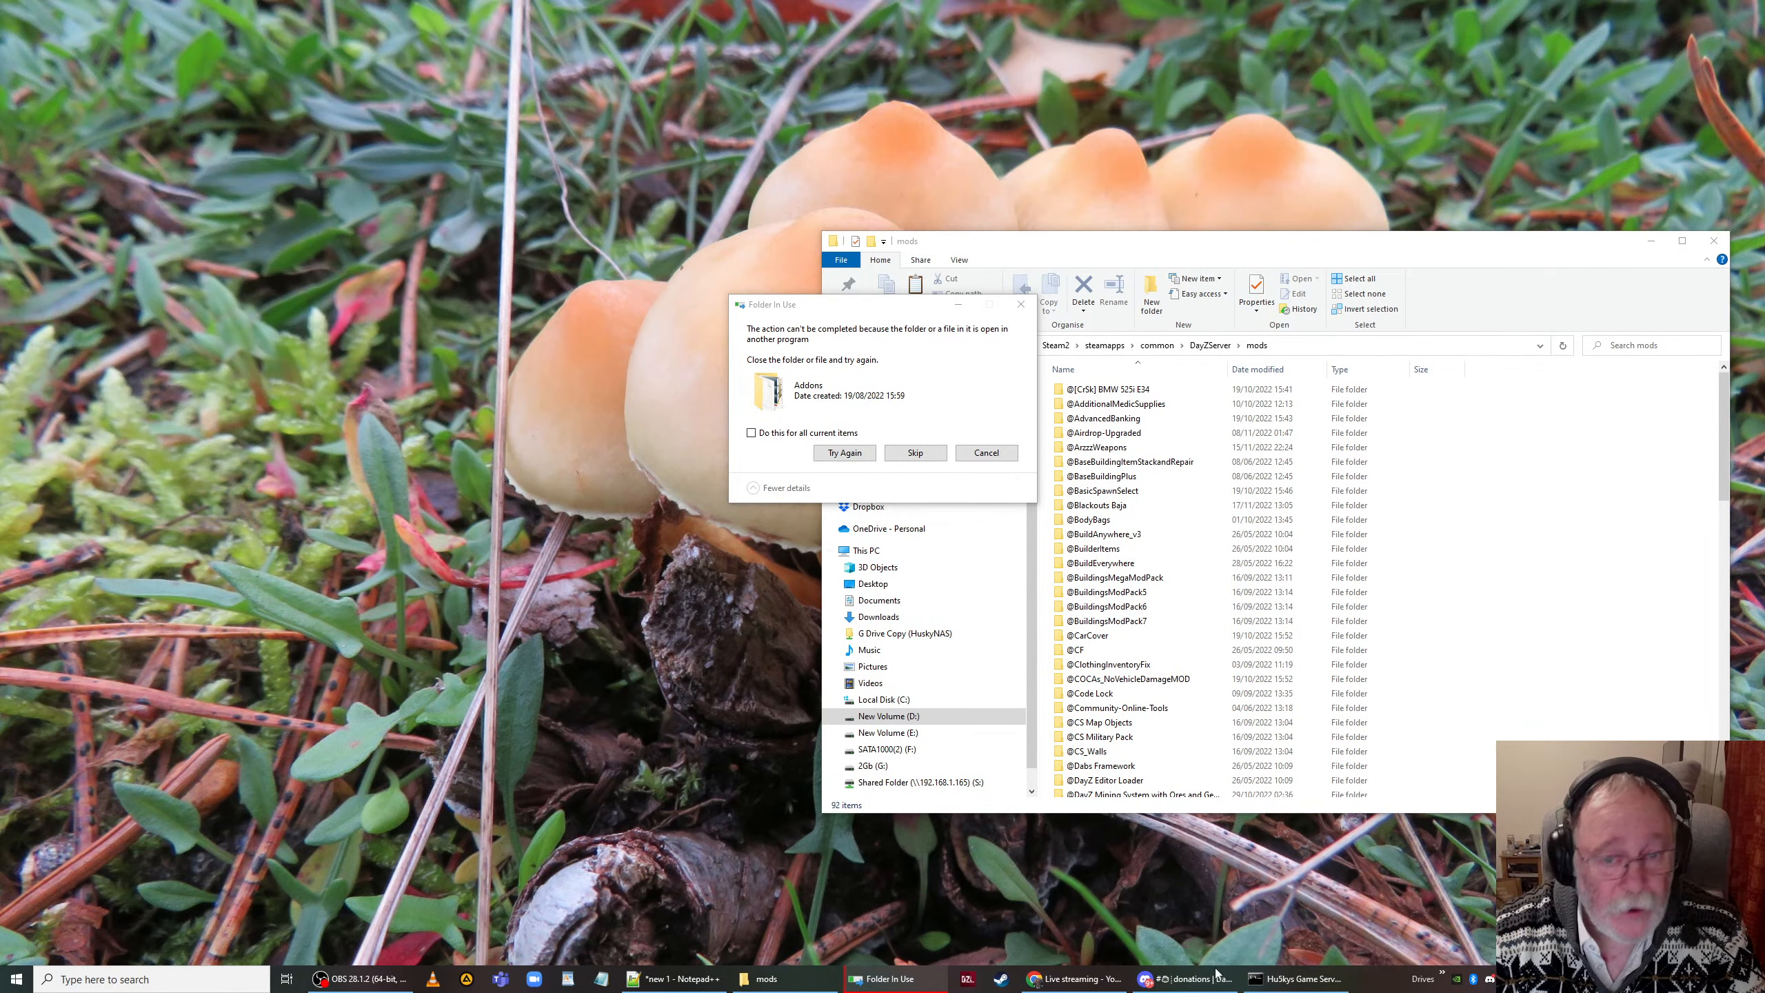
{"action": "left_click", "coordinate": [1292, 979]}
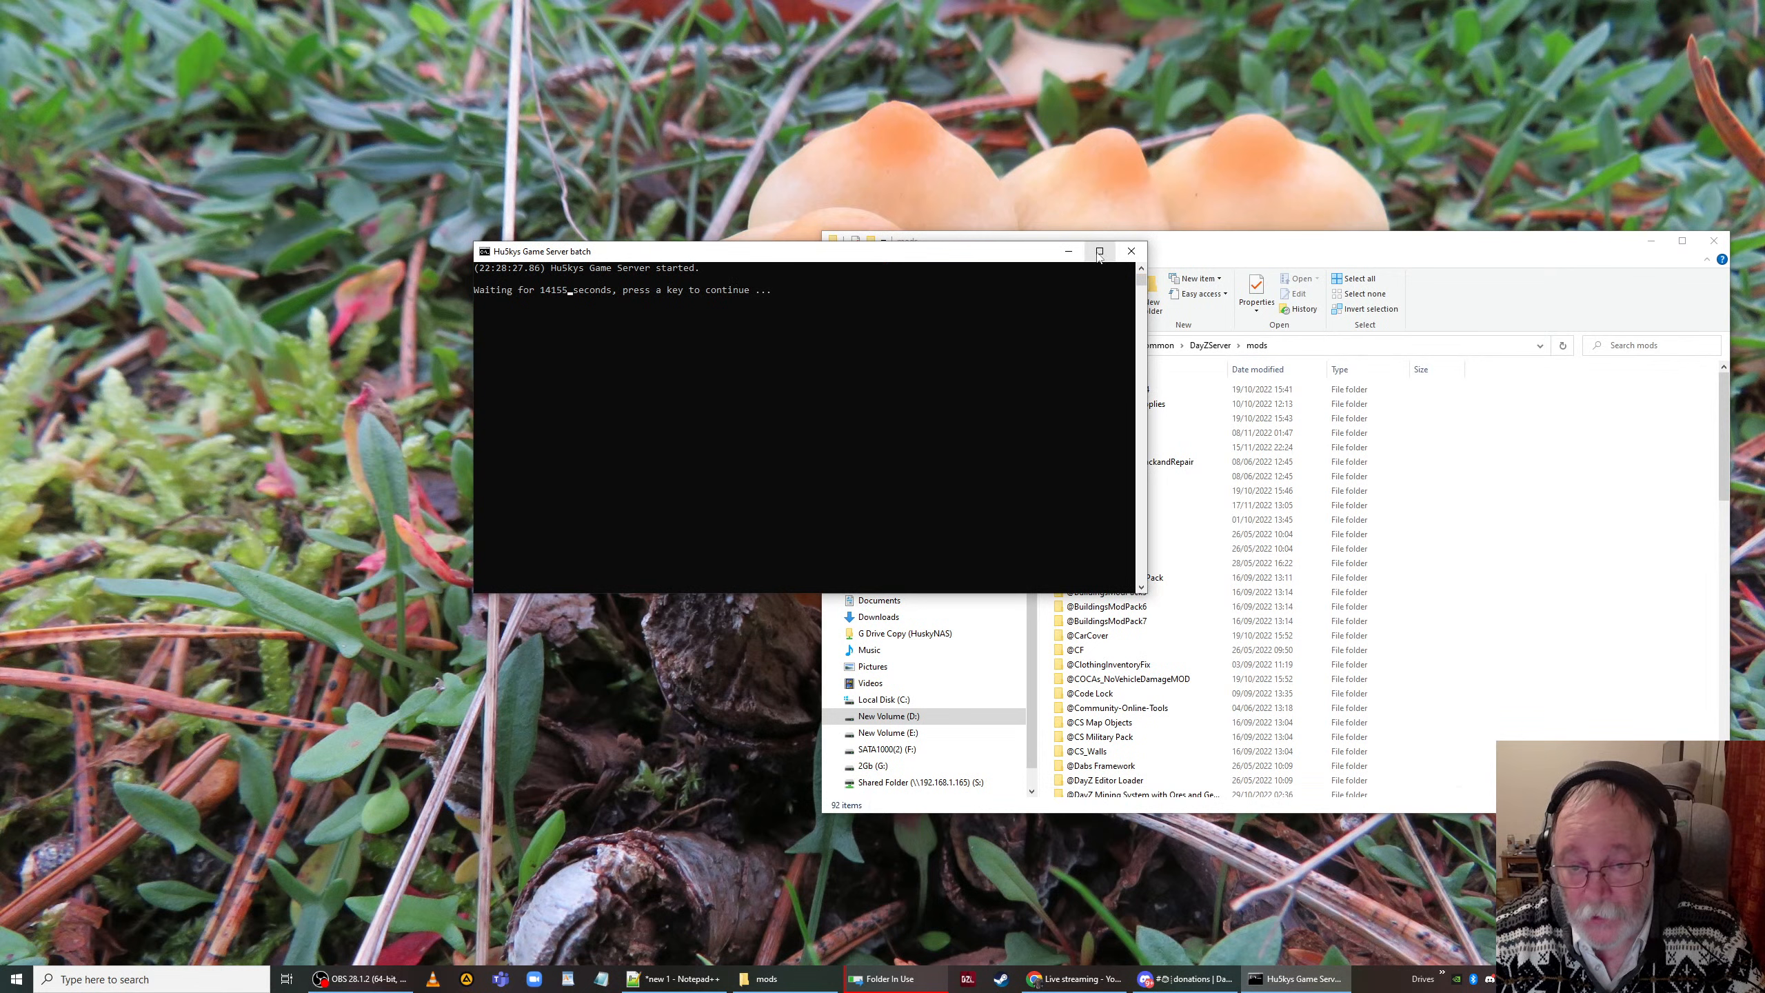
{"action": "left_click", "coordinate": [1140, 246]}
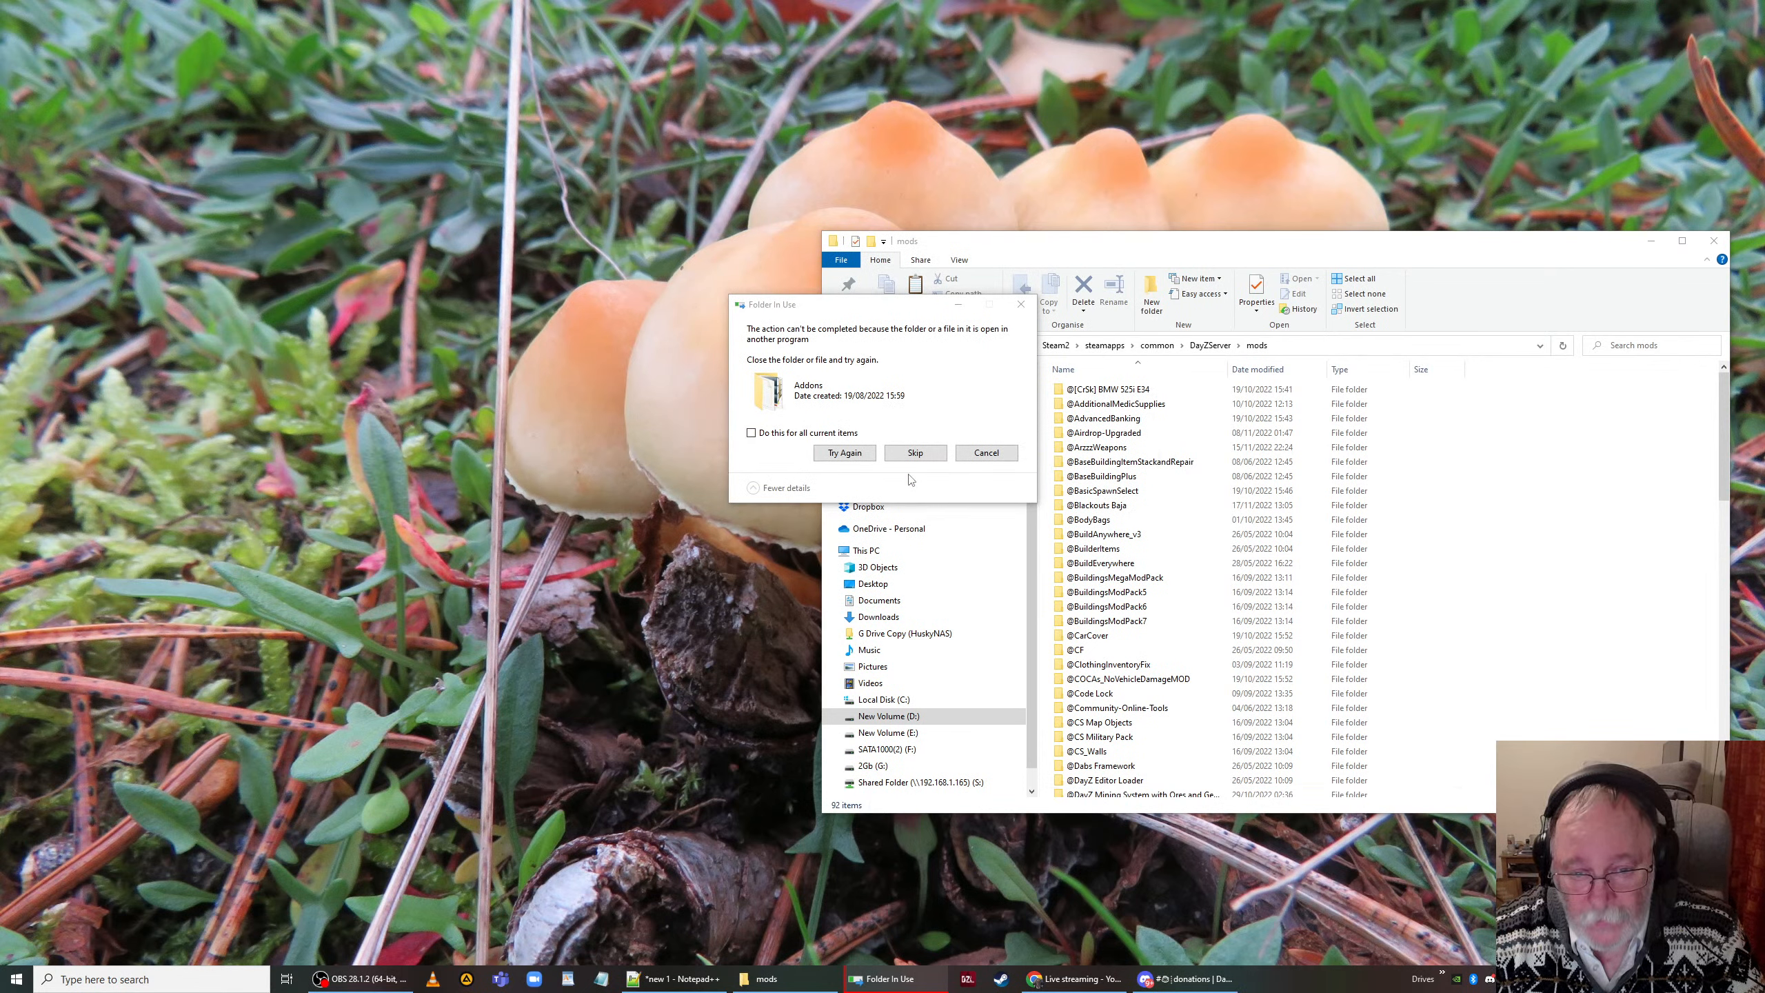
{"action": "left_click", "coordinate": [862, 453]}
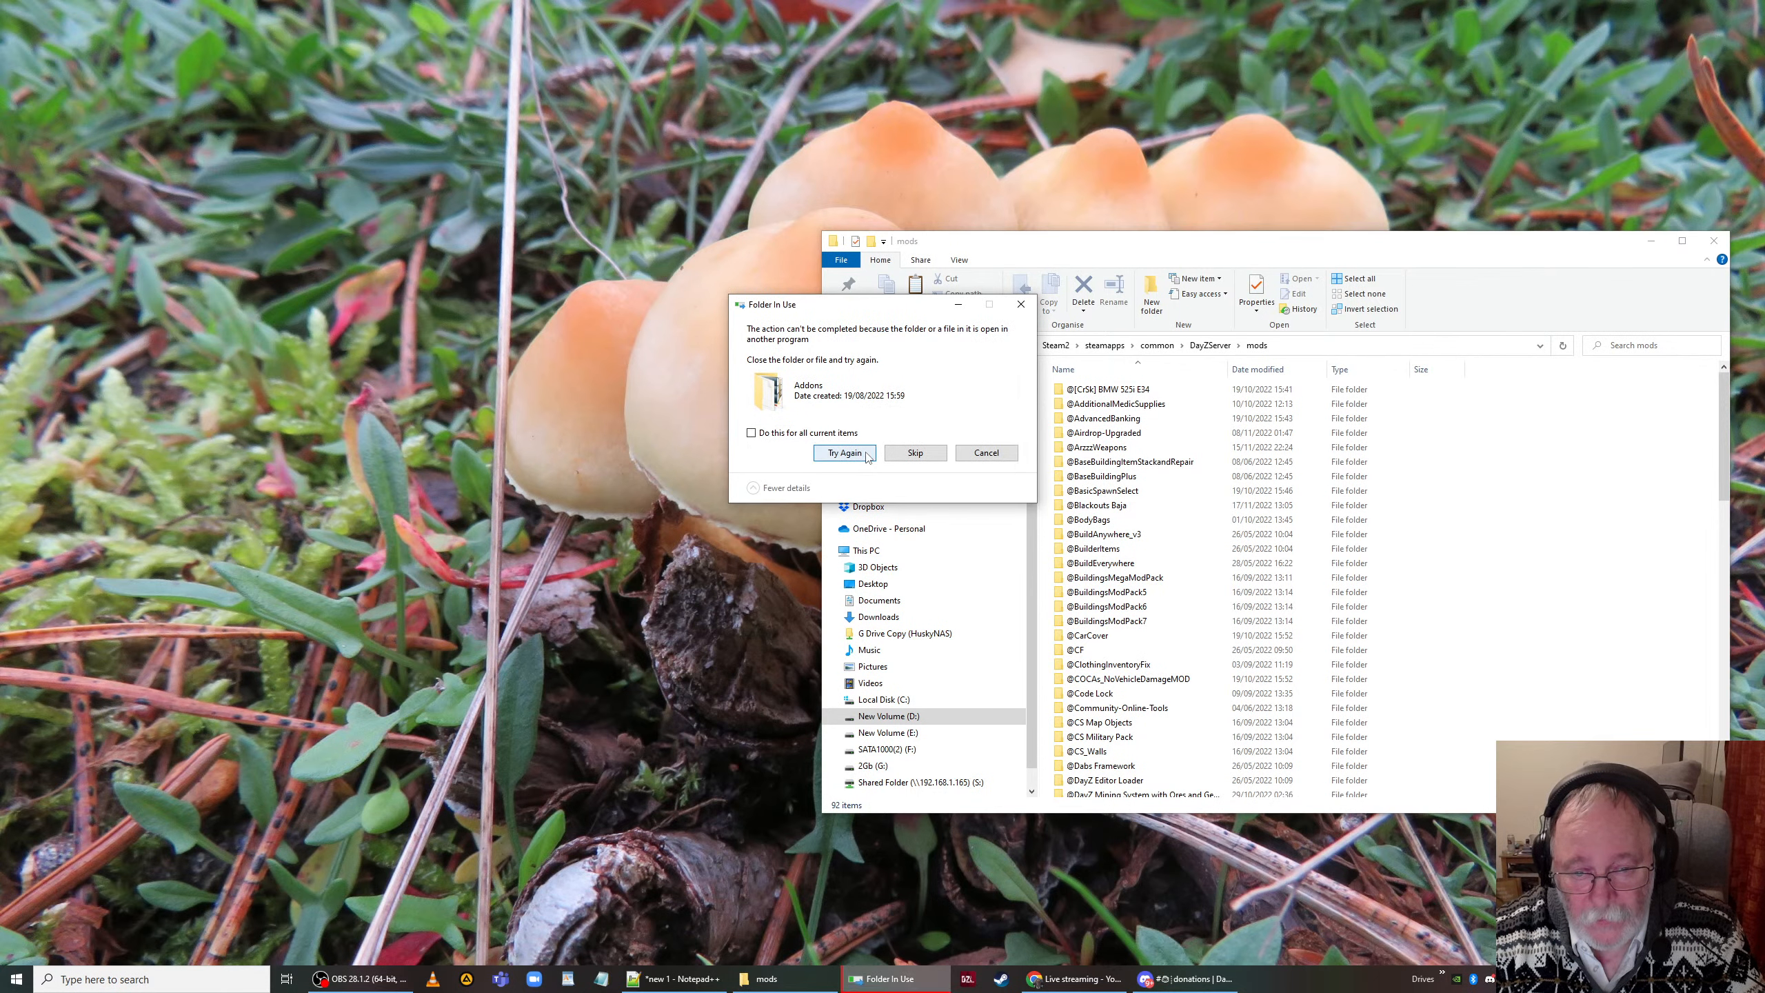
{"action": "left_click", "coordinate": [865, 454]}
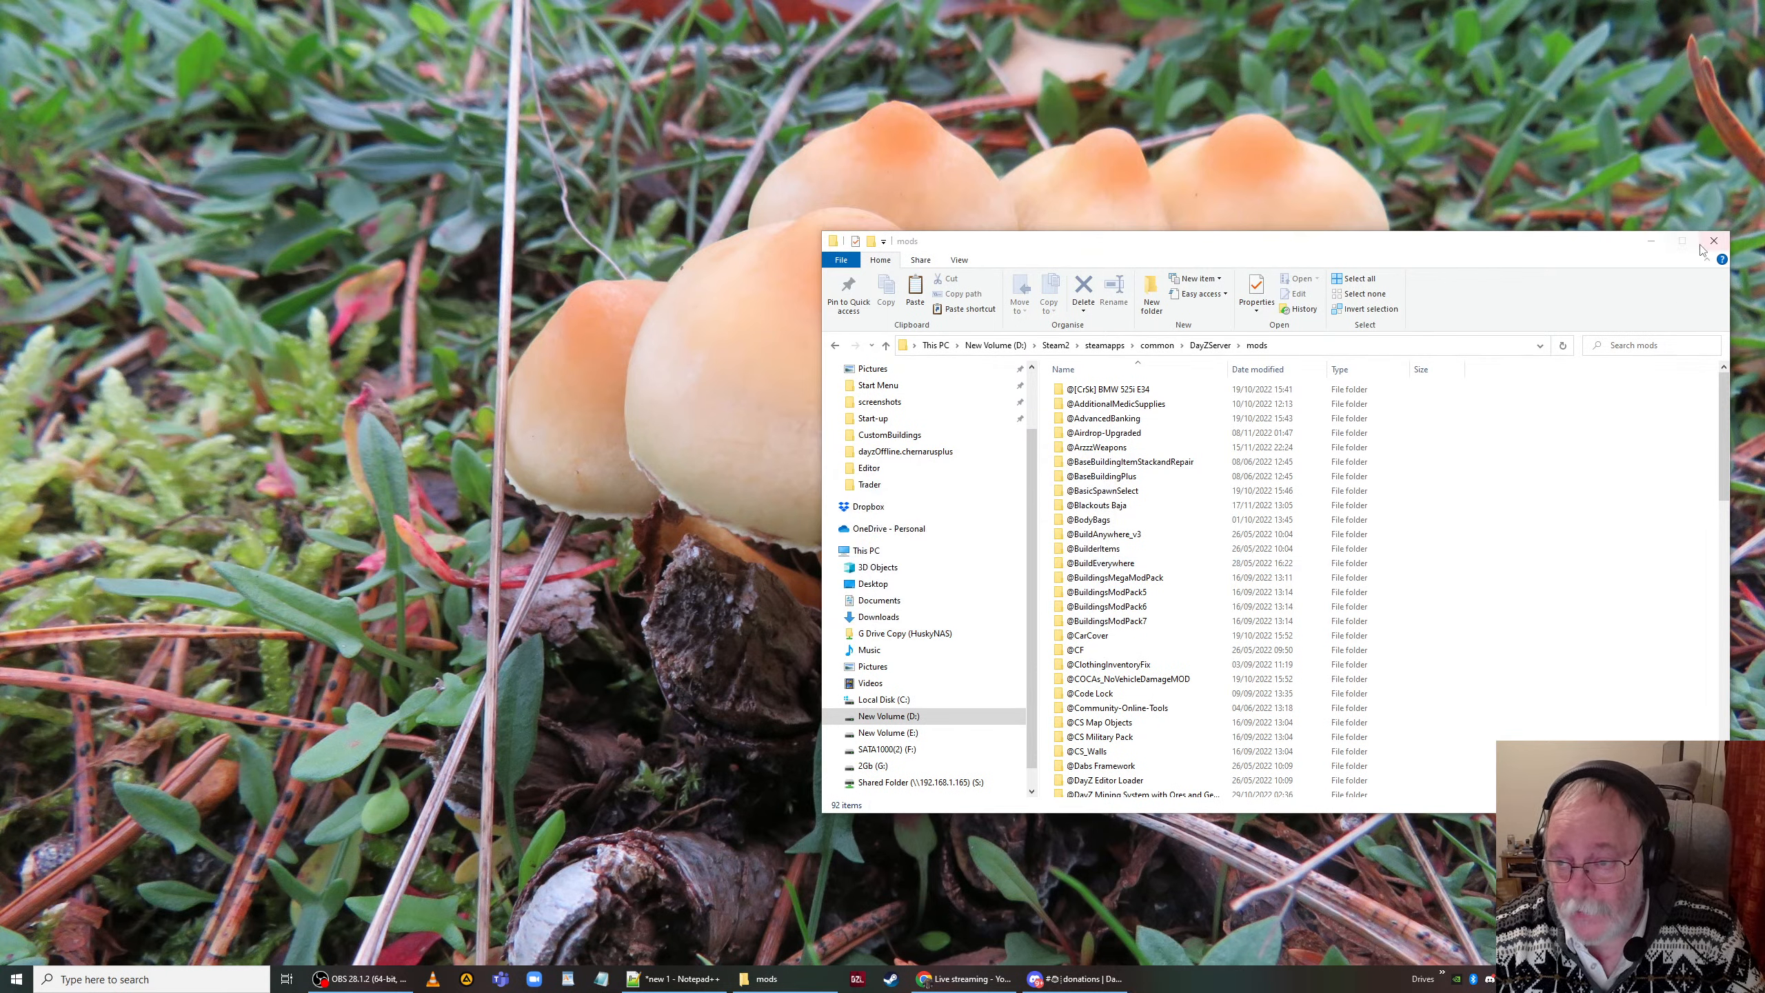
{"action": "left_click", "coordinate": [1704, 242]}
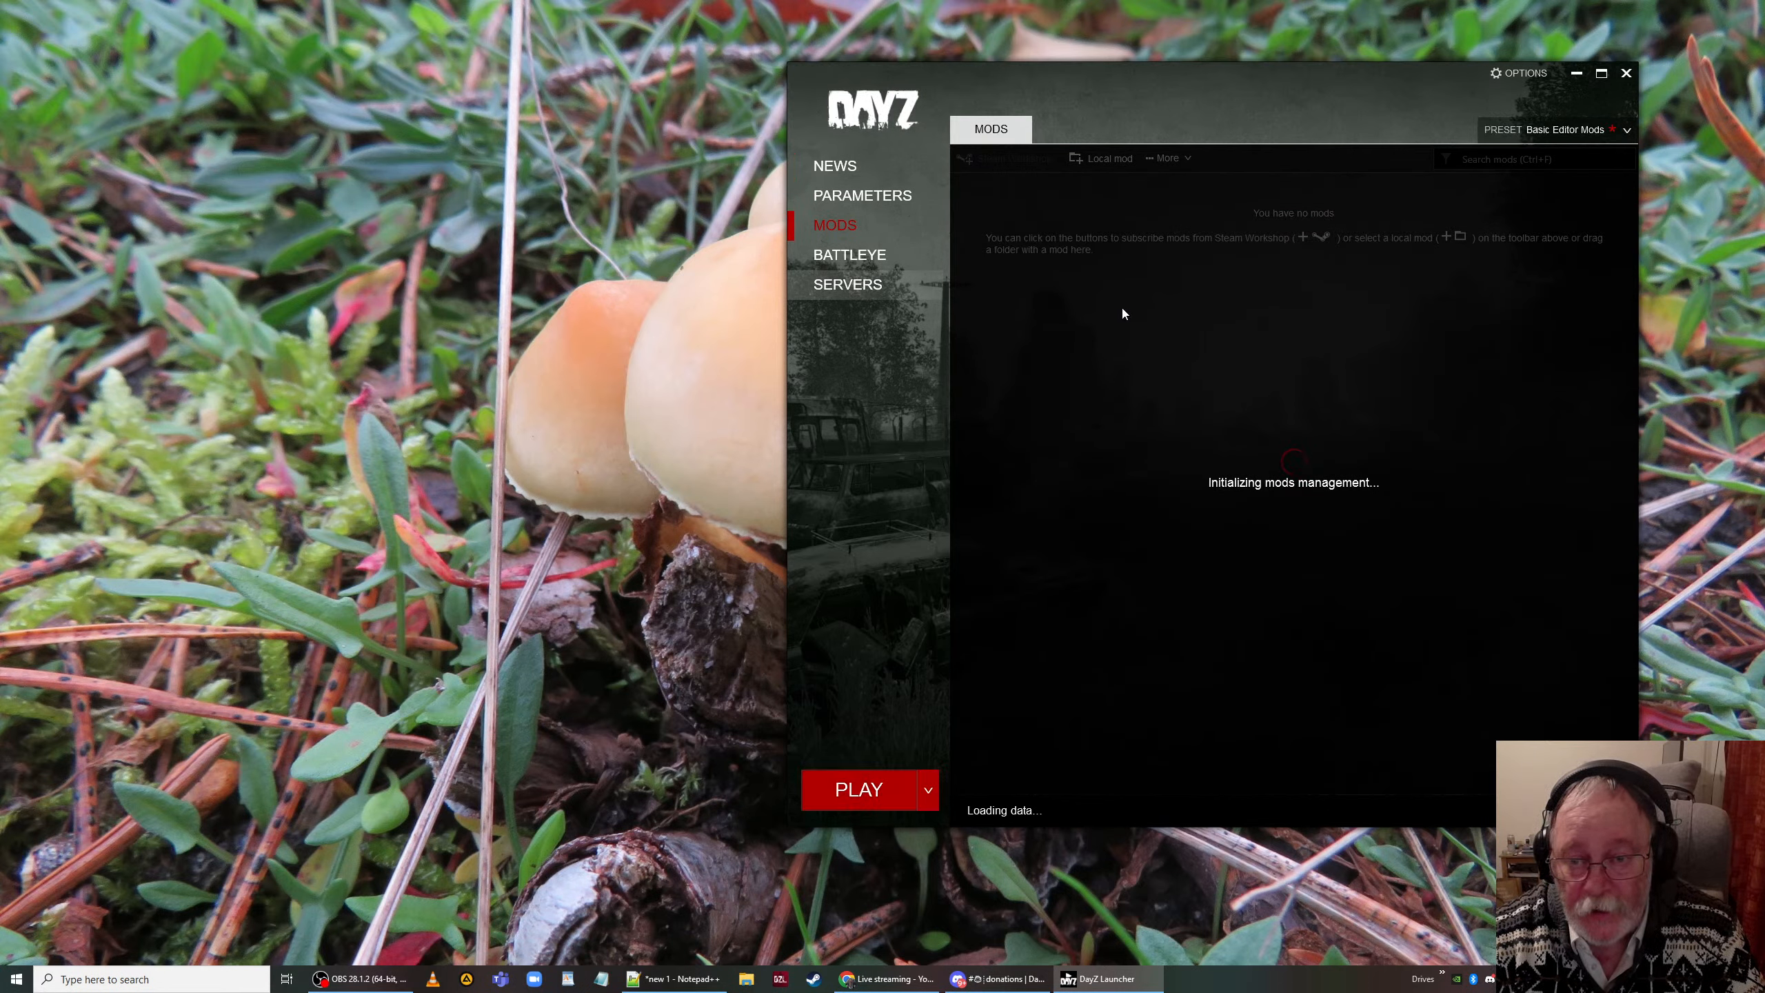
Step: Open the DayZServer folder under Steam2\steamapps\common on New Volume (D:) in File Explorer
{"action": "left_click", "coordinate": [745, 978]}
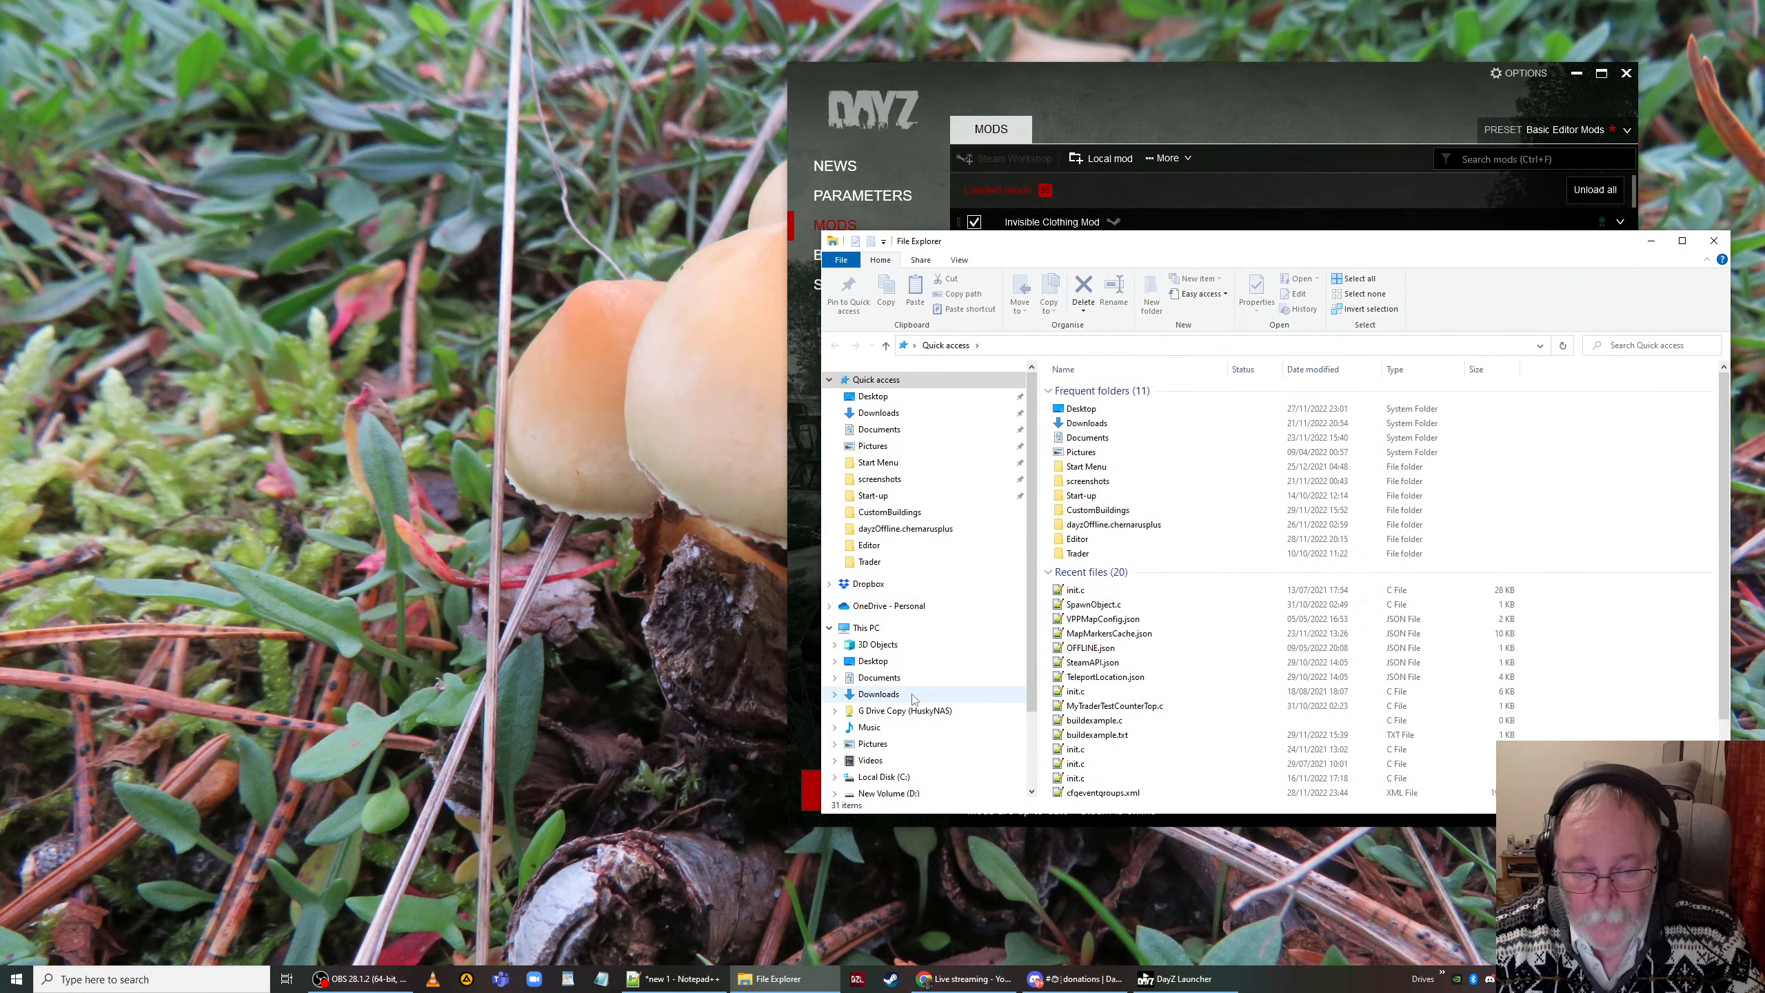
{"action": "left_click", "coordinate": [931, 794]}
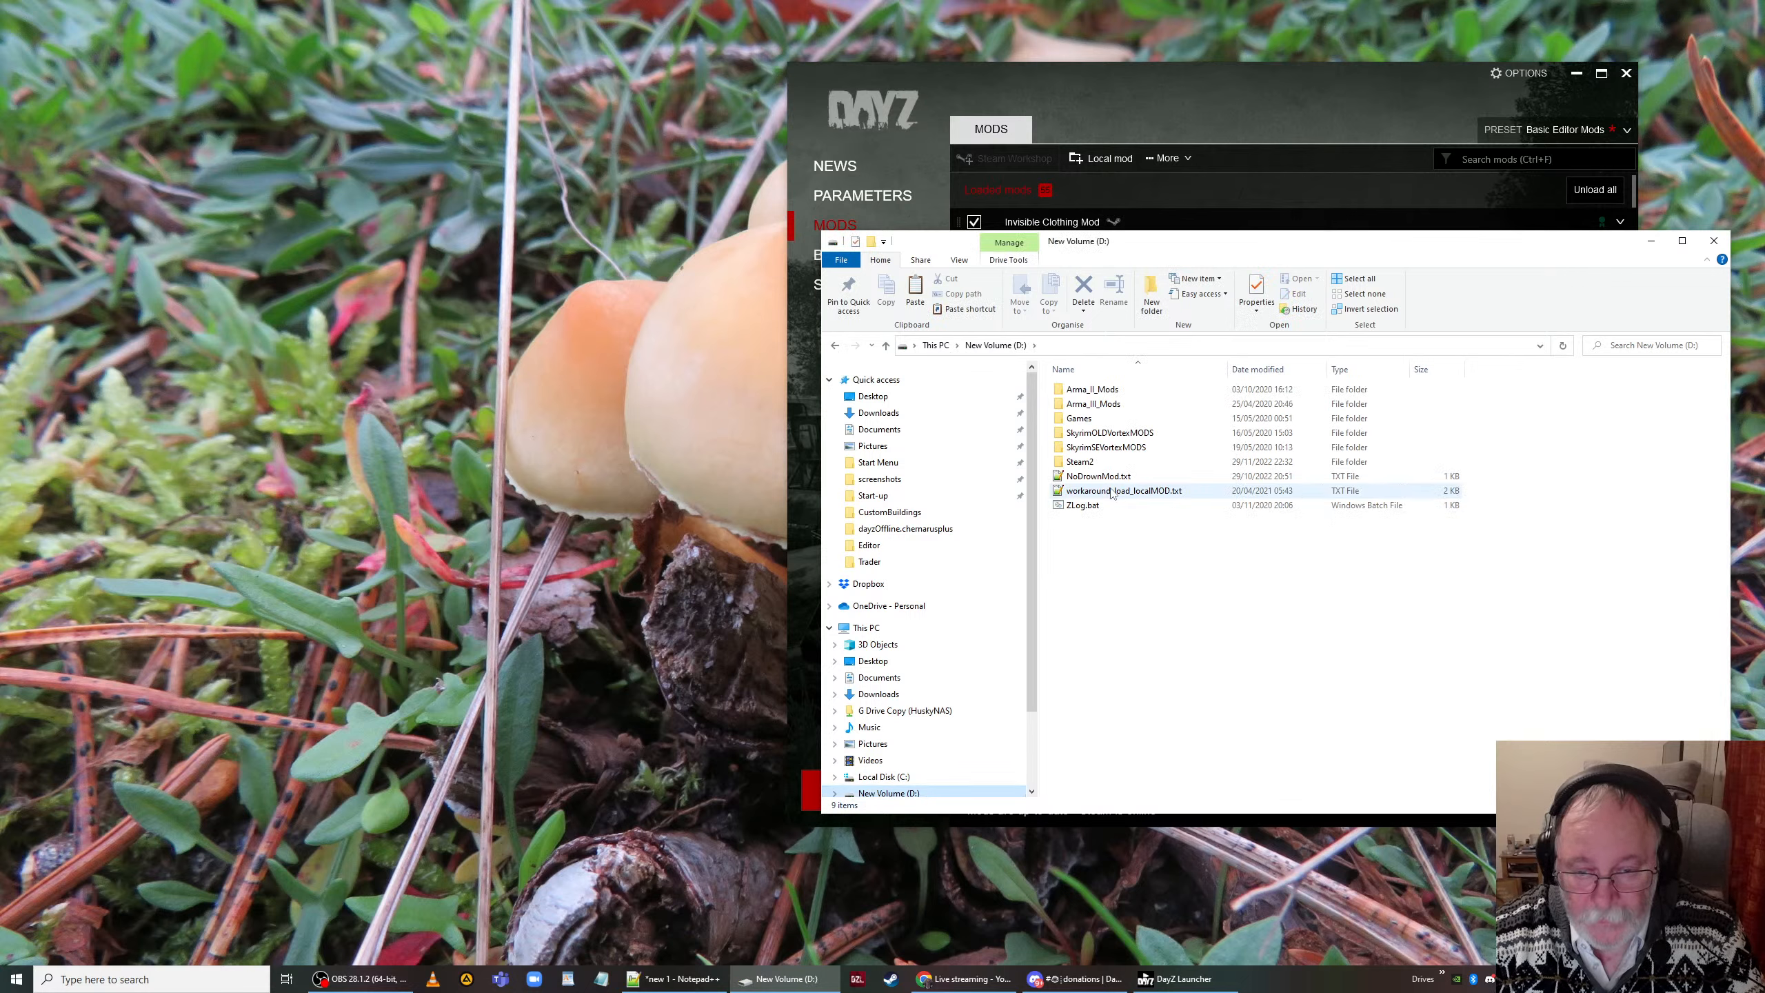
{"action": "double_click", "coordinate": [1105, 462]}
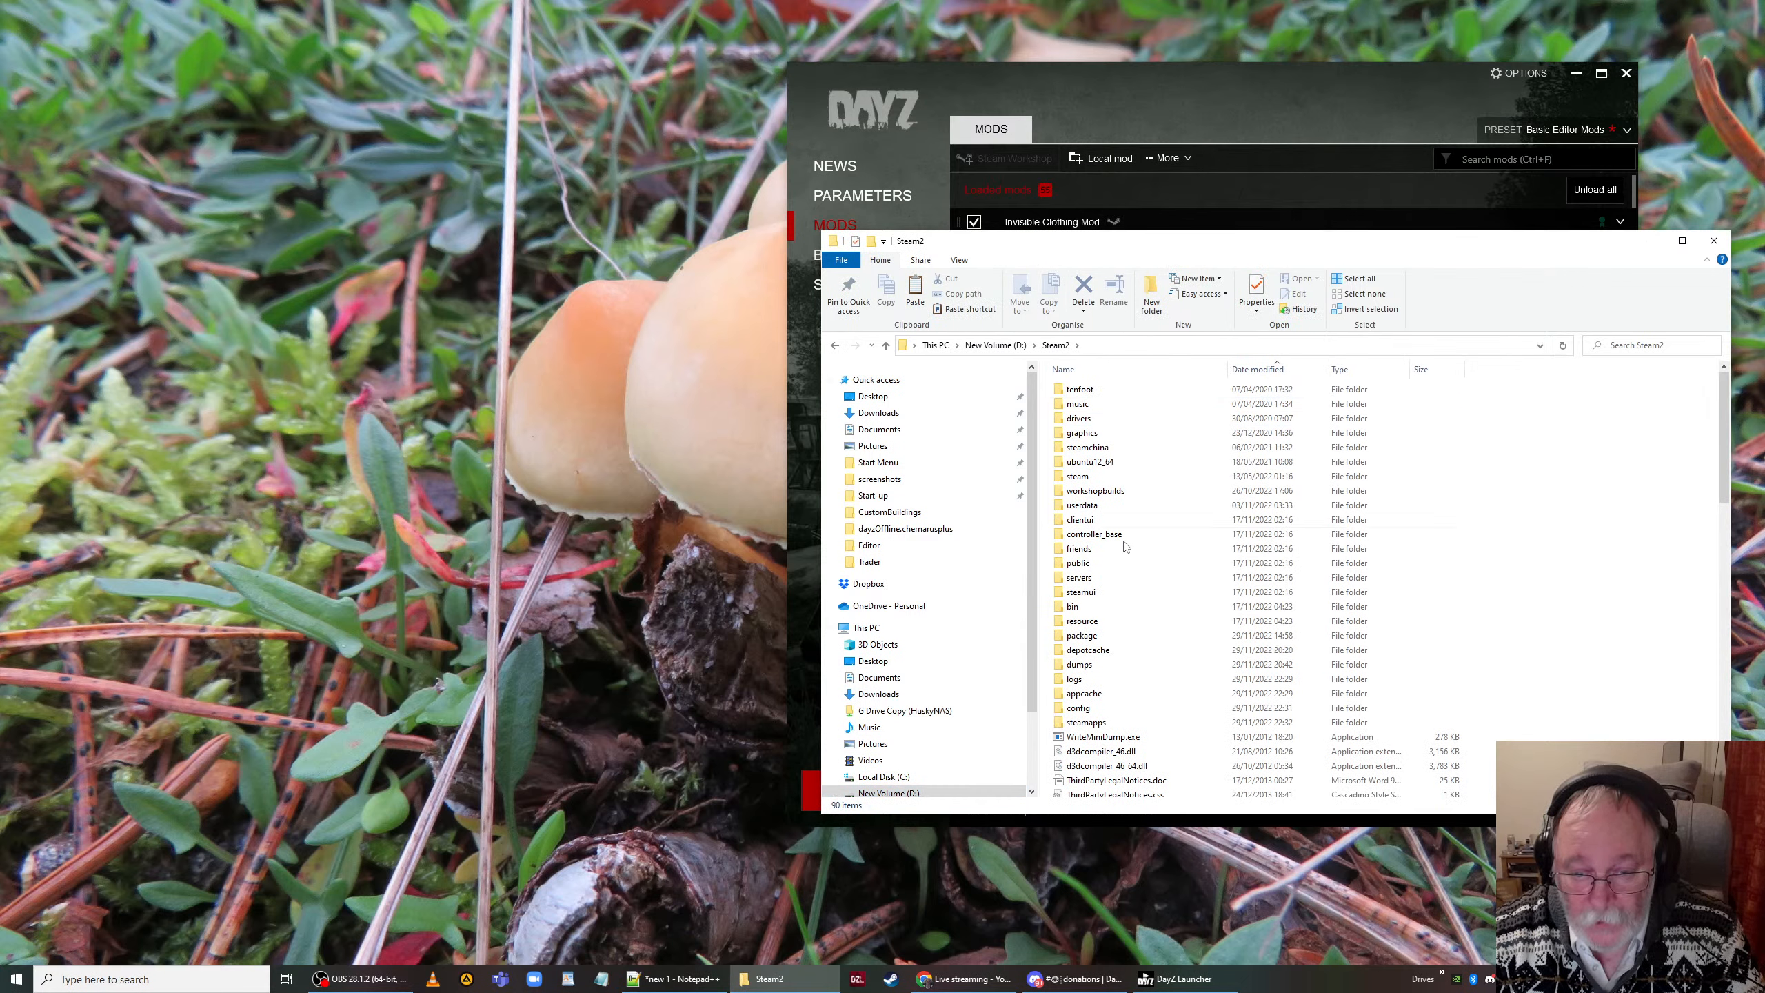
{"action": "left_click", "coordinate": [1113, 723]}
{"action": "double_click", "coordinate": [1112, 723]}
{"action": "double_click", "coordinate": [1080, 389]}
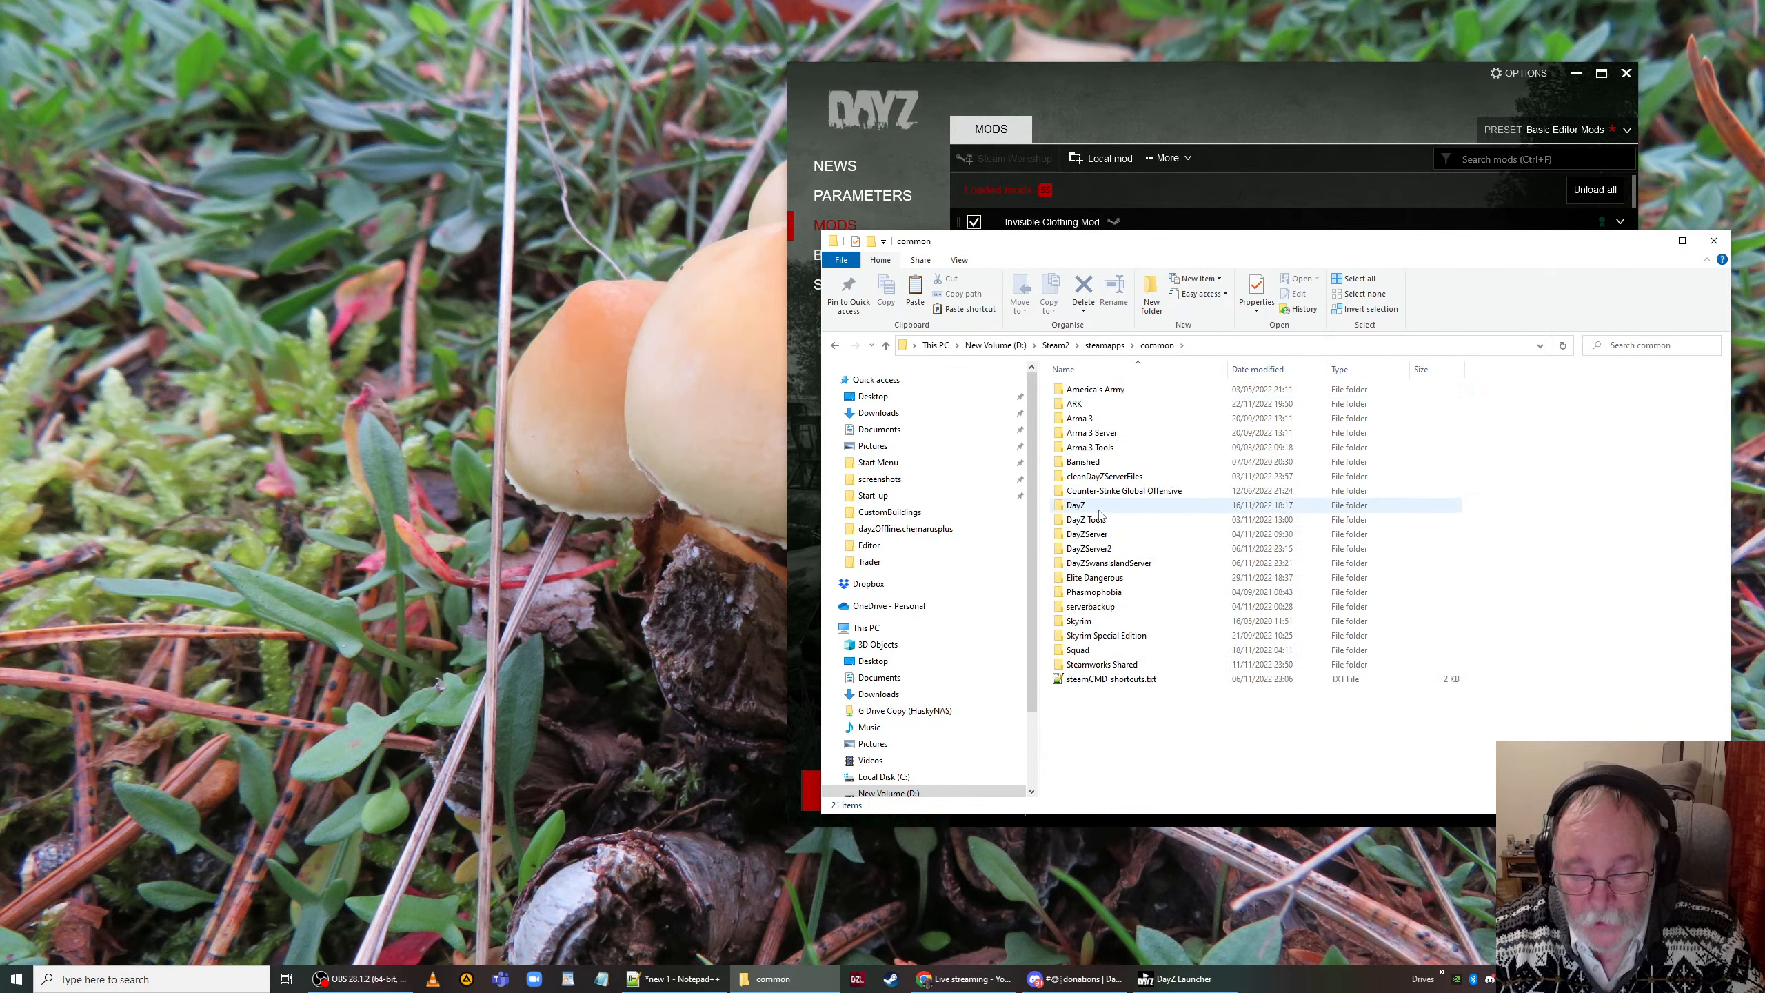
{"action": "left_click", "coordinate": [1120, 535]}
{"action": "double_click", "coordinate": [1120, 535]}
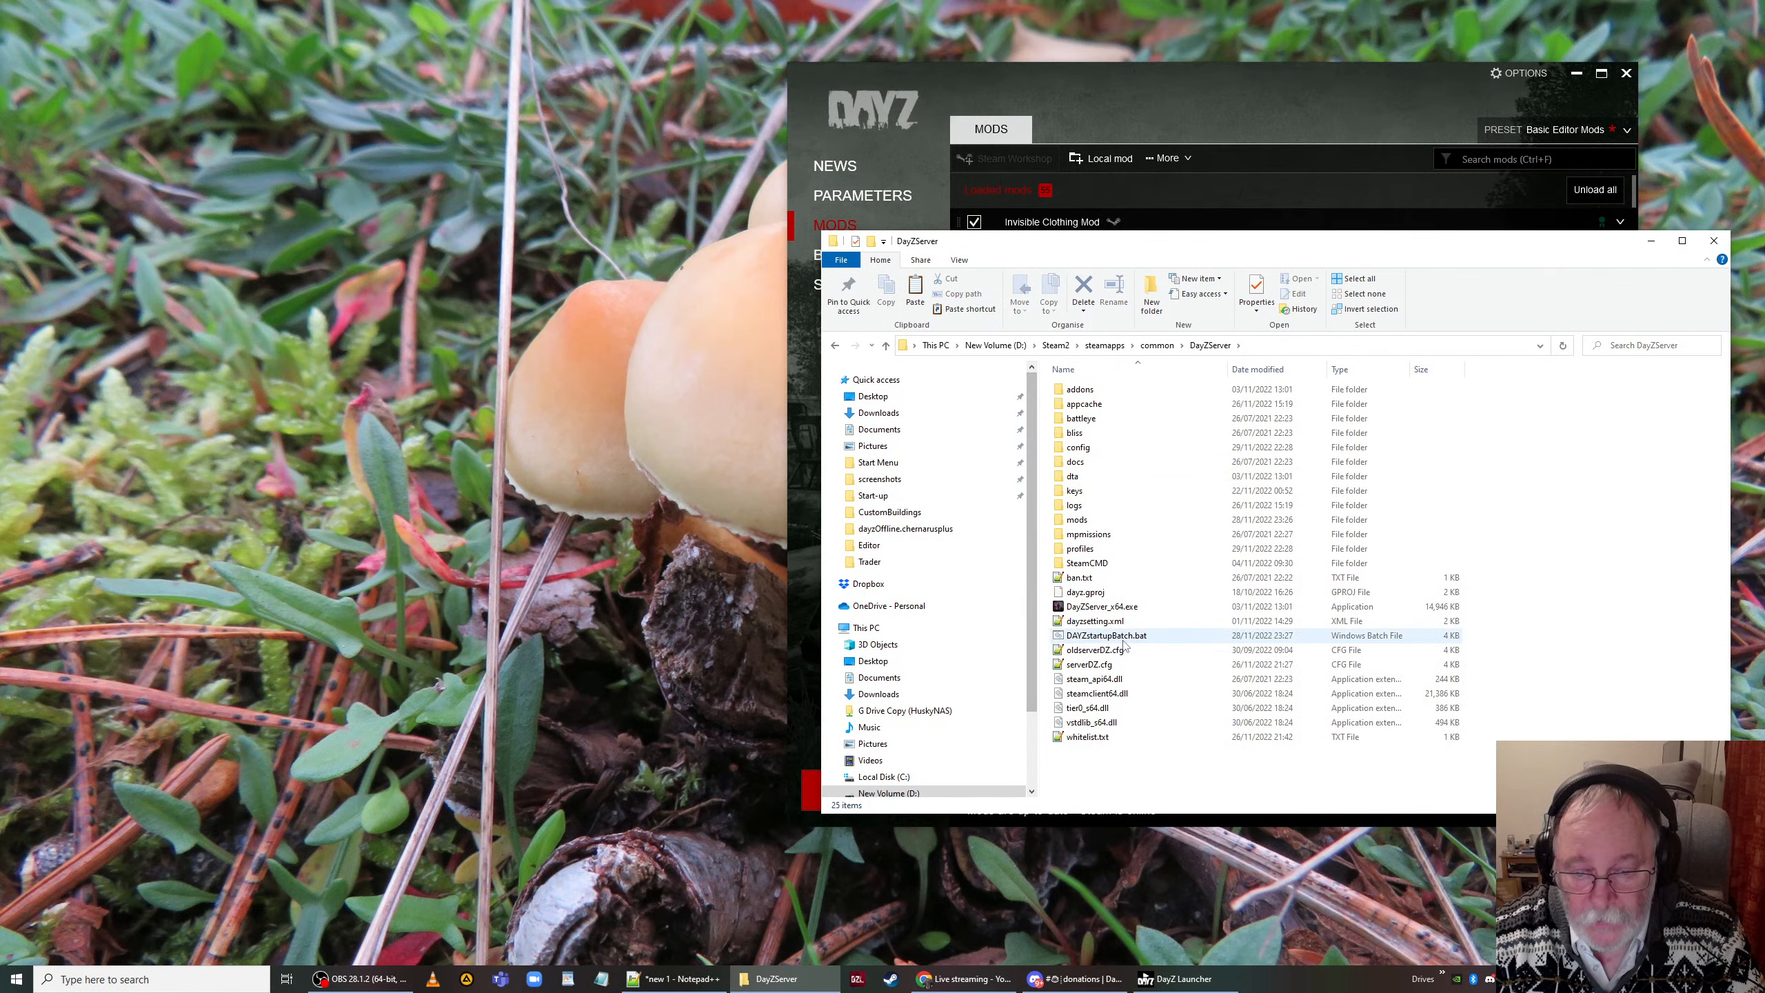
Step: Switch to the DayZ Launcher, filter the mods by "red", and open the Workshop page of the loaded RedFalcon Flight System Heliz mod
{"action": "left_click", "coordinate": [1260, 110]}
{"action": "left_click", "coordinate": [1501, 158]}
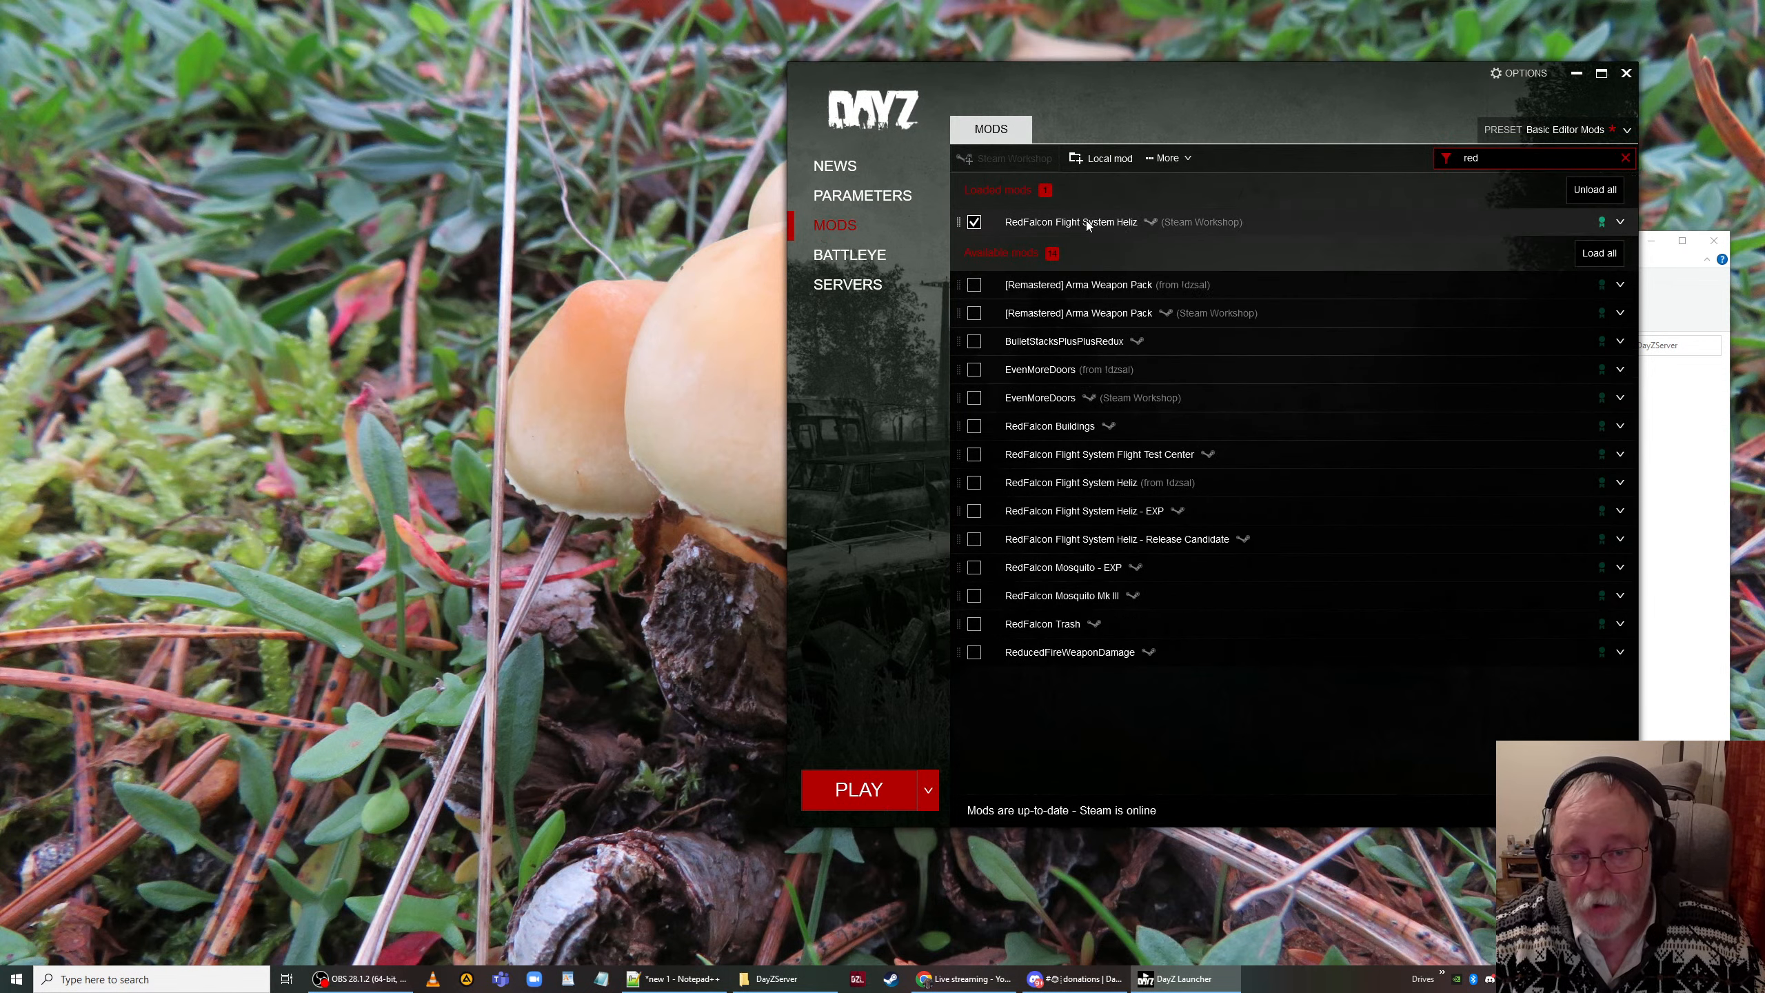
{"action": "left_click", "coordinate": [1087, 224]}
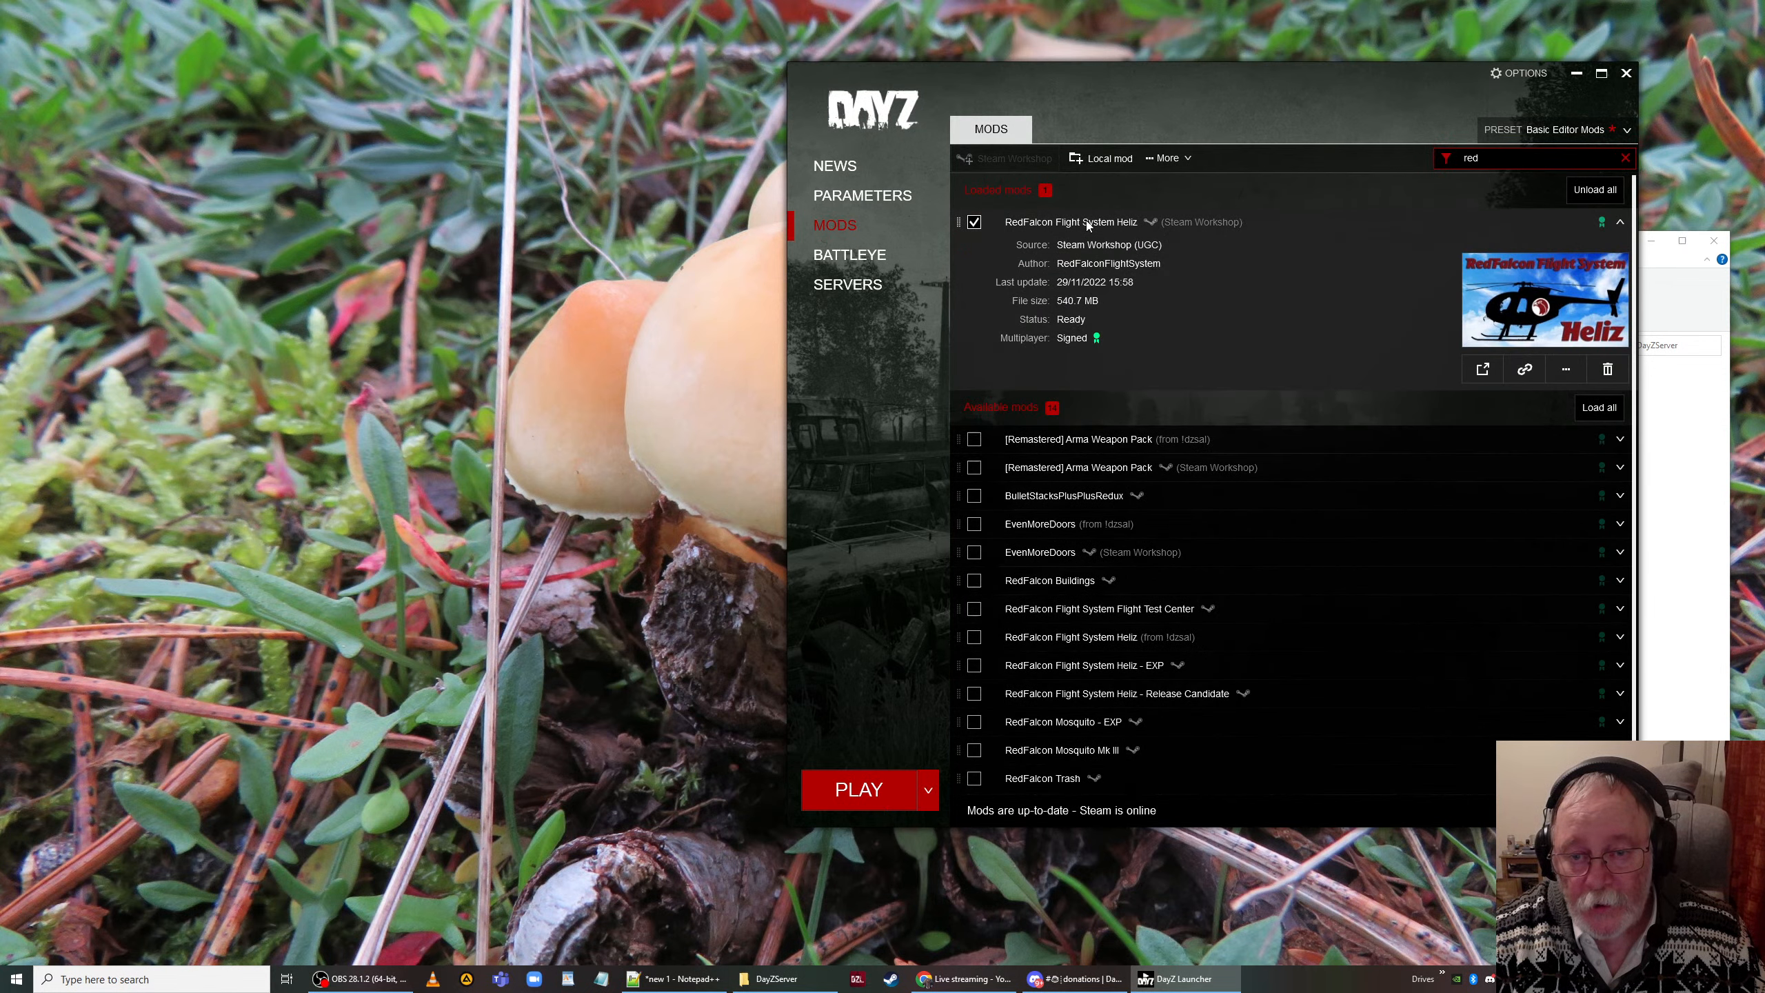
{"action": "left_click", "coordinate": [1473, 373]}
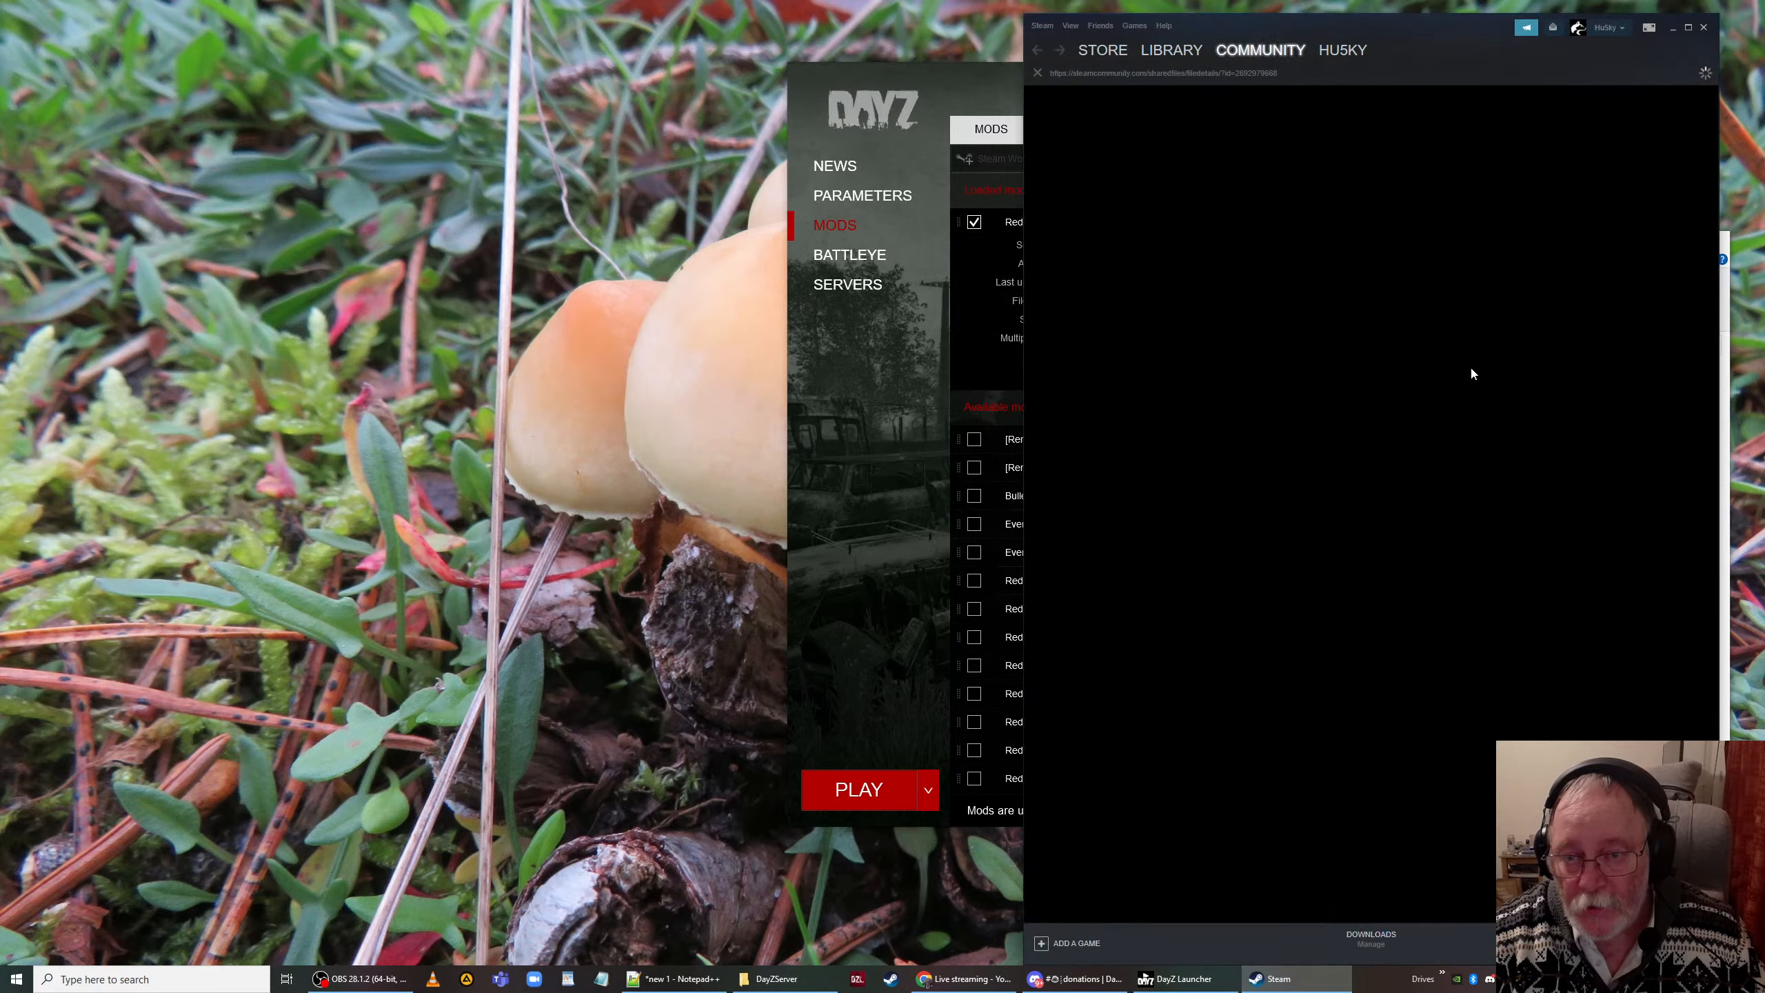
Step: Read the 29 Nov update in the mod's change notes, and return to the launcher with the mod's details collapsed
{"action": "left_click", "coordinate": [1159, 239]}
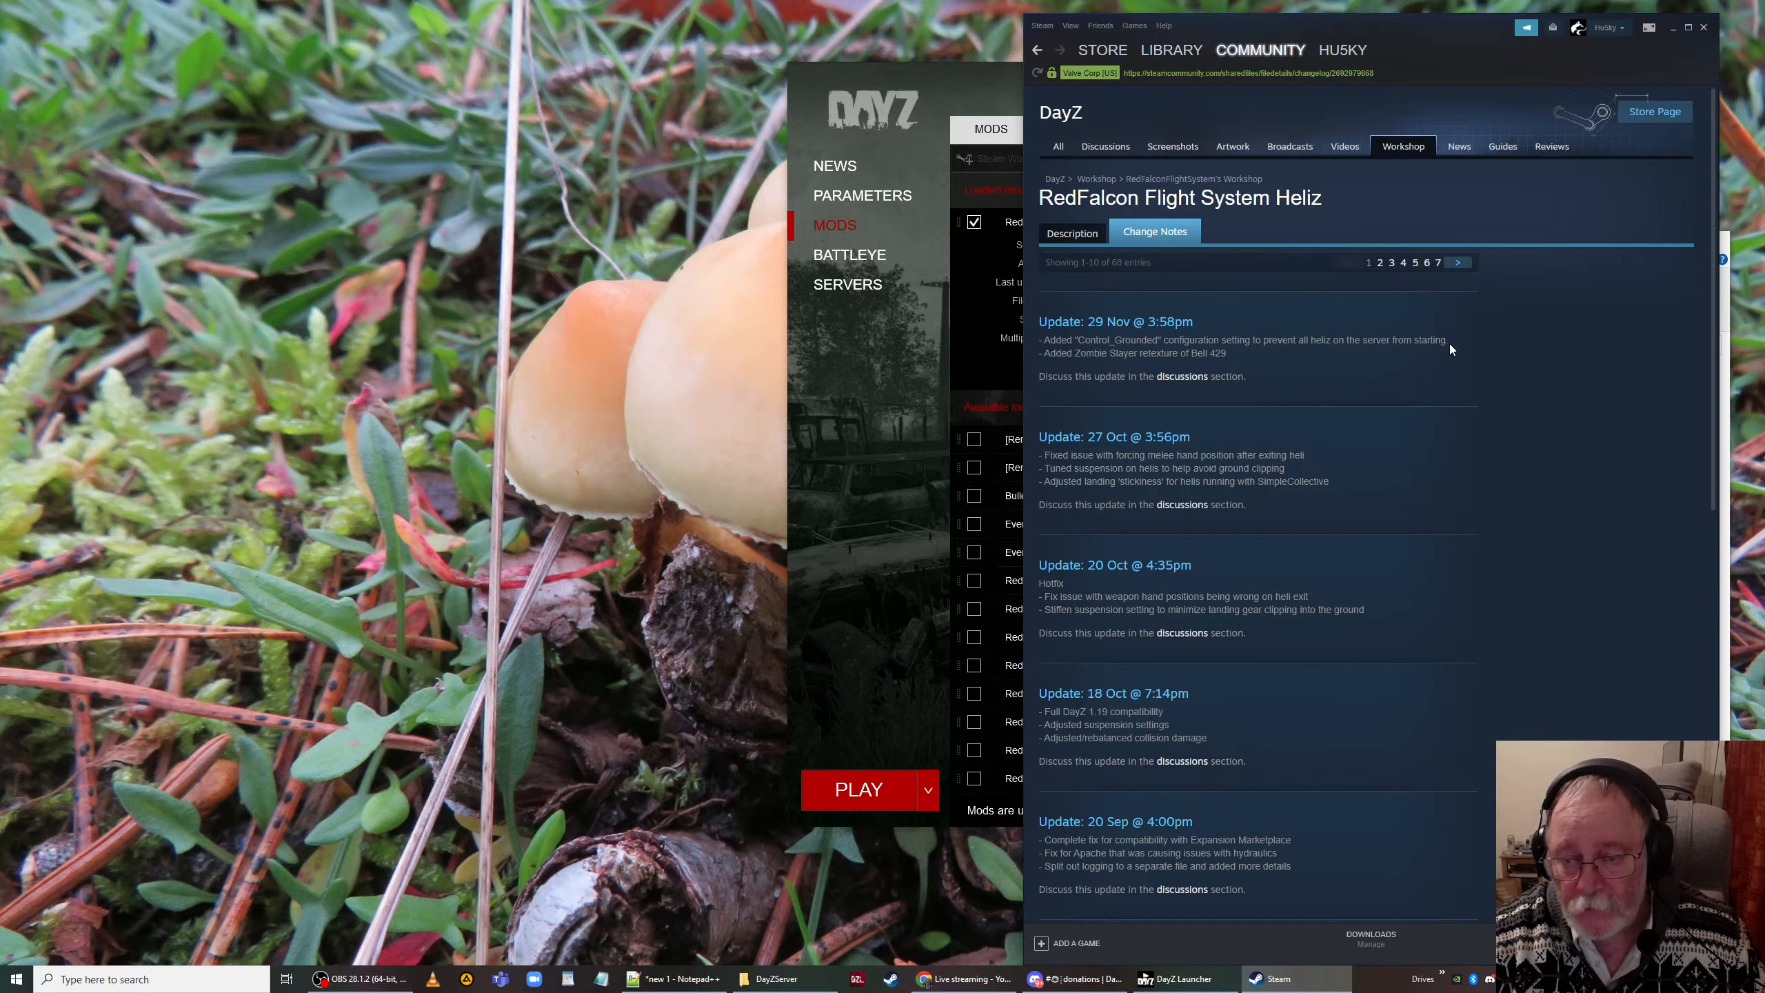
{"action": "left_click_drag", "start_coordinate": [1451, 341], "coordinate": [1114, 341]}
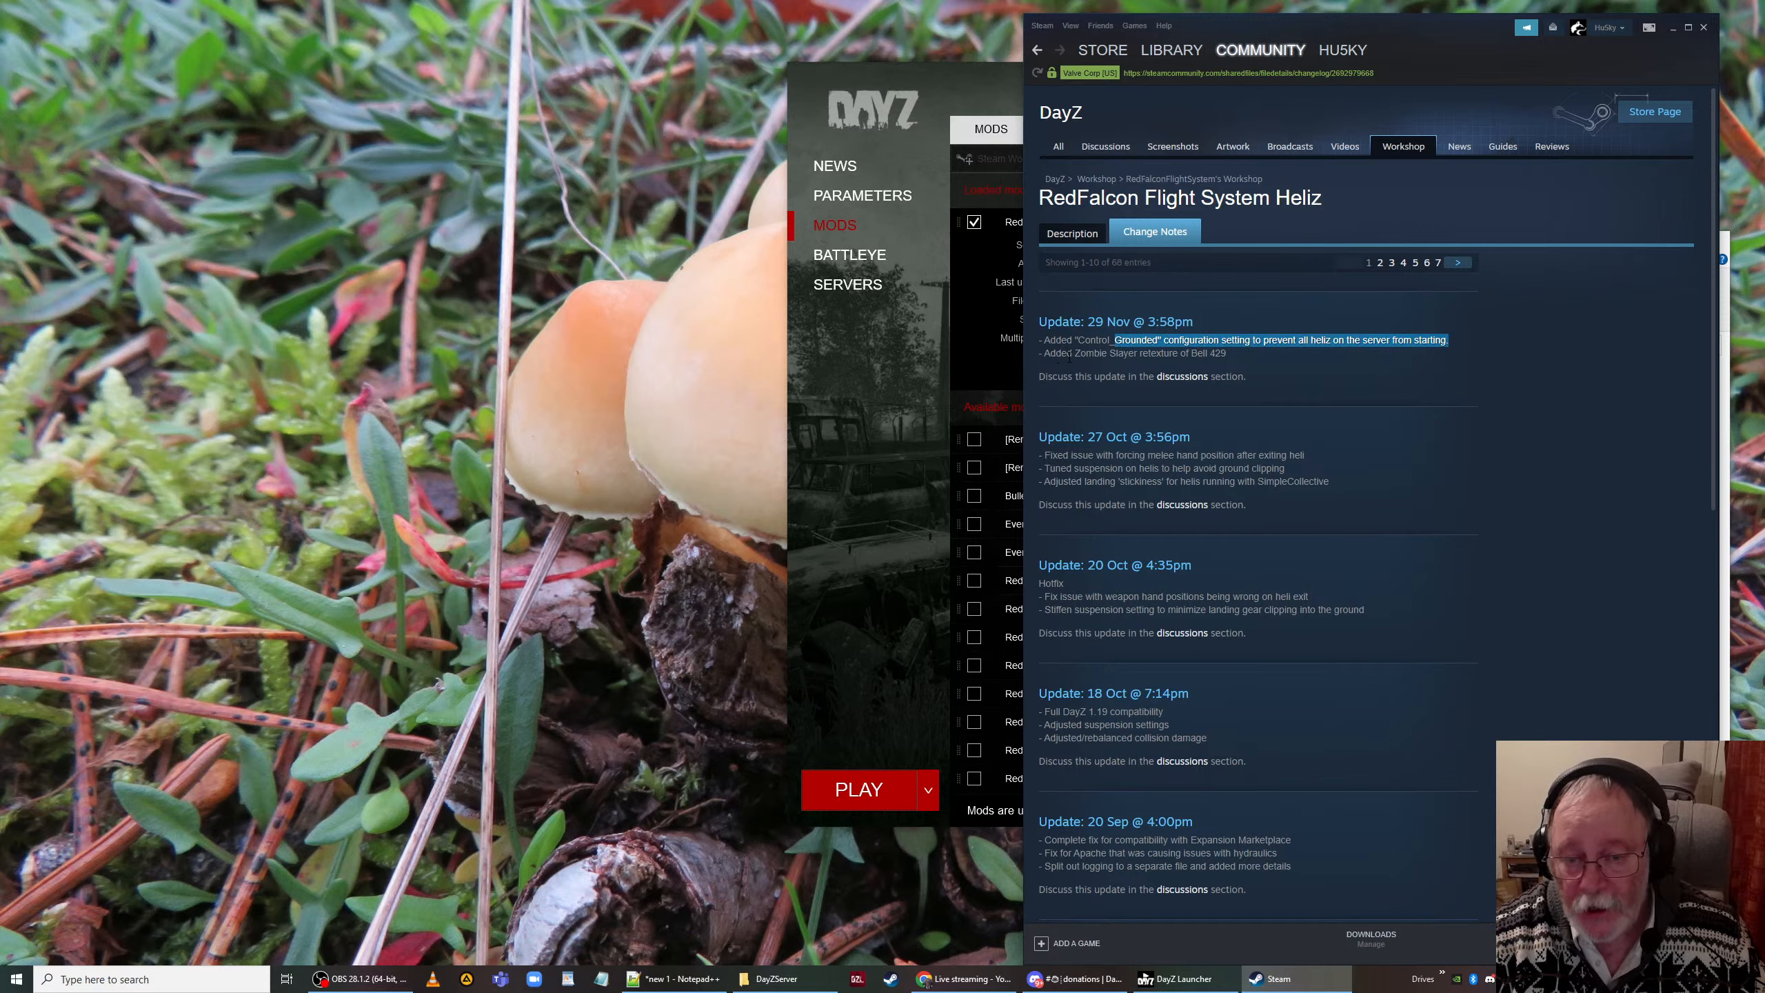
{"action": "left_click", "coordinate": [1232, 357]}
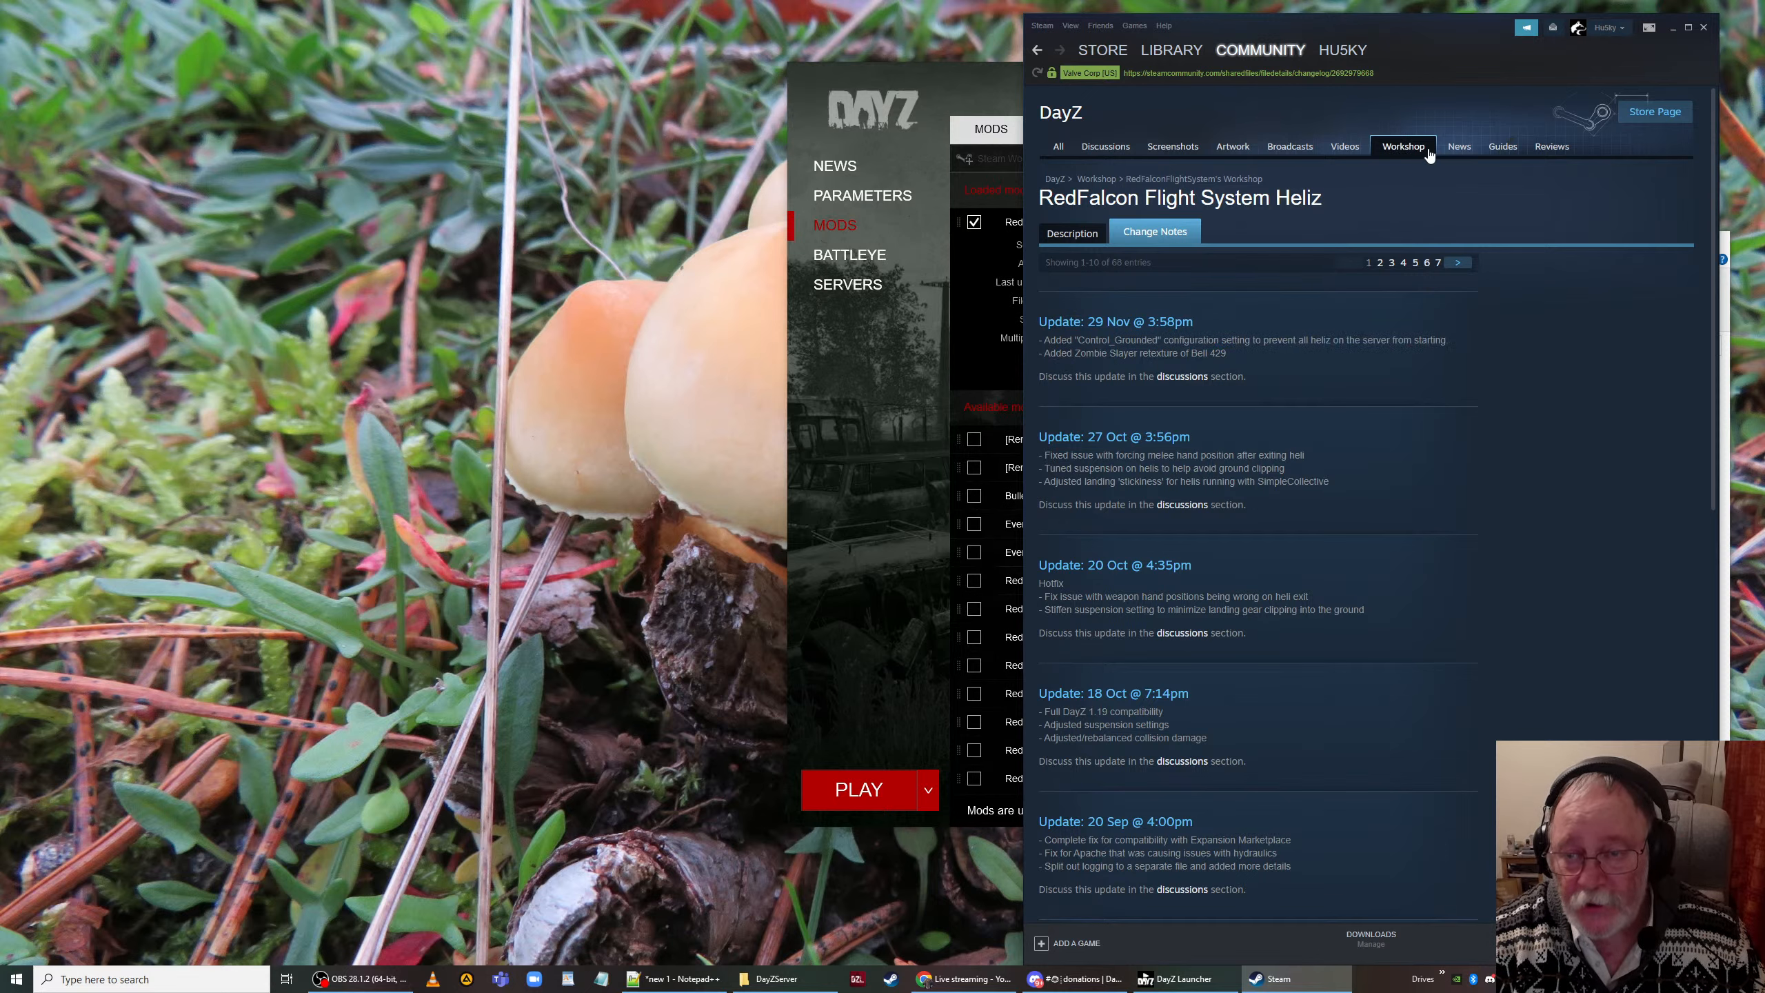
{"action": "key", "text": "alt+Left"}
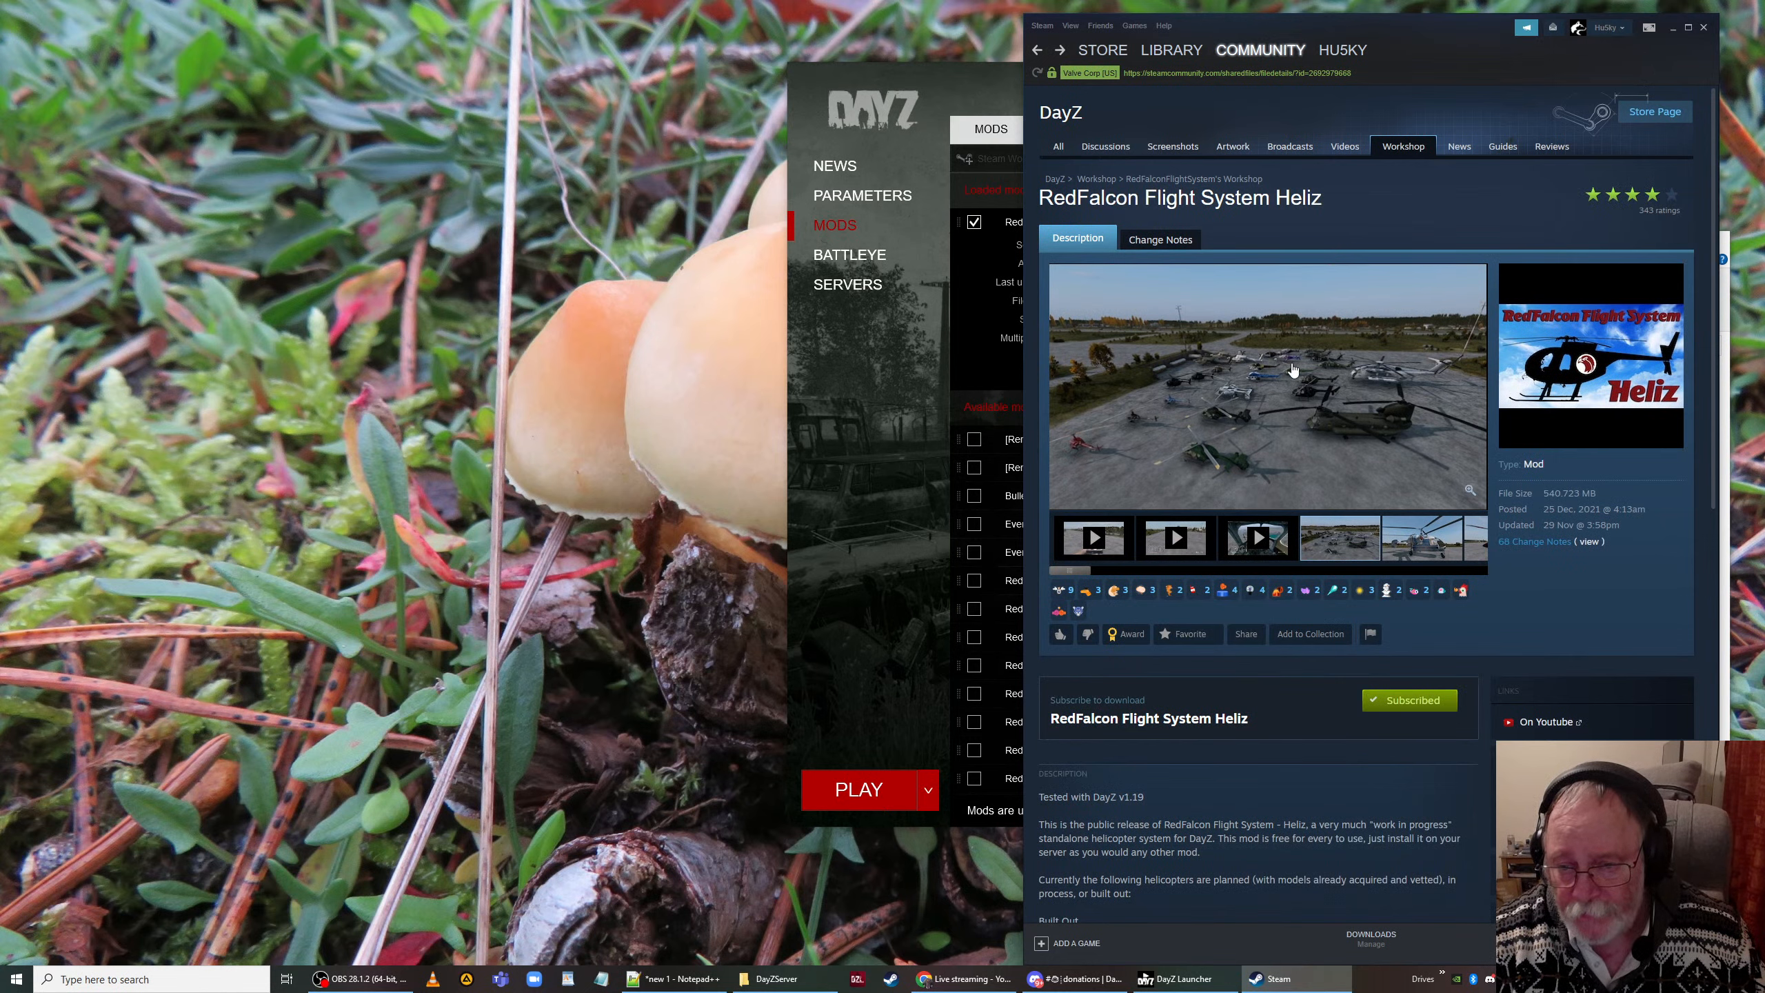
{"action": "left_click", "coordinate": [1701, 29]}
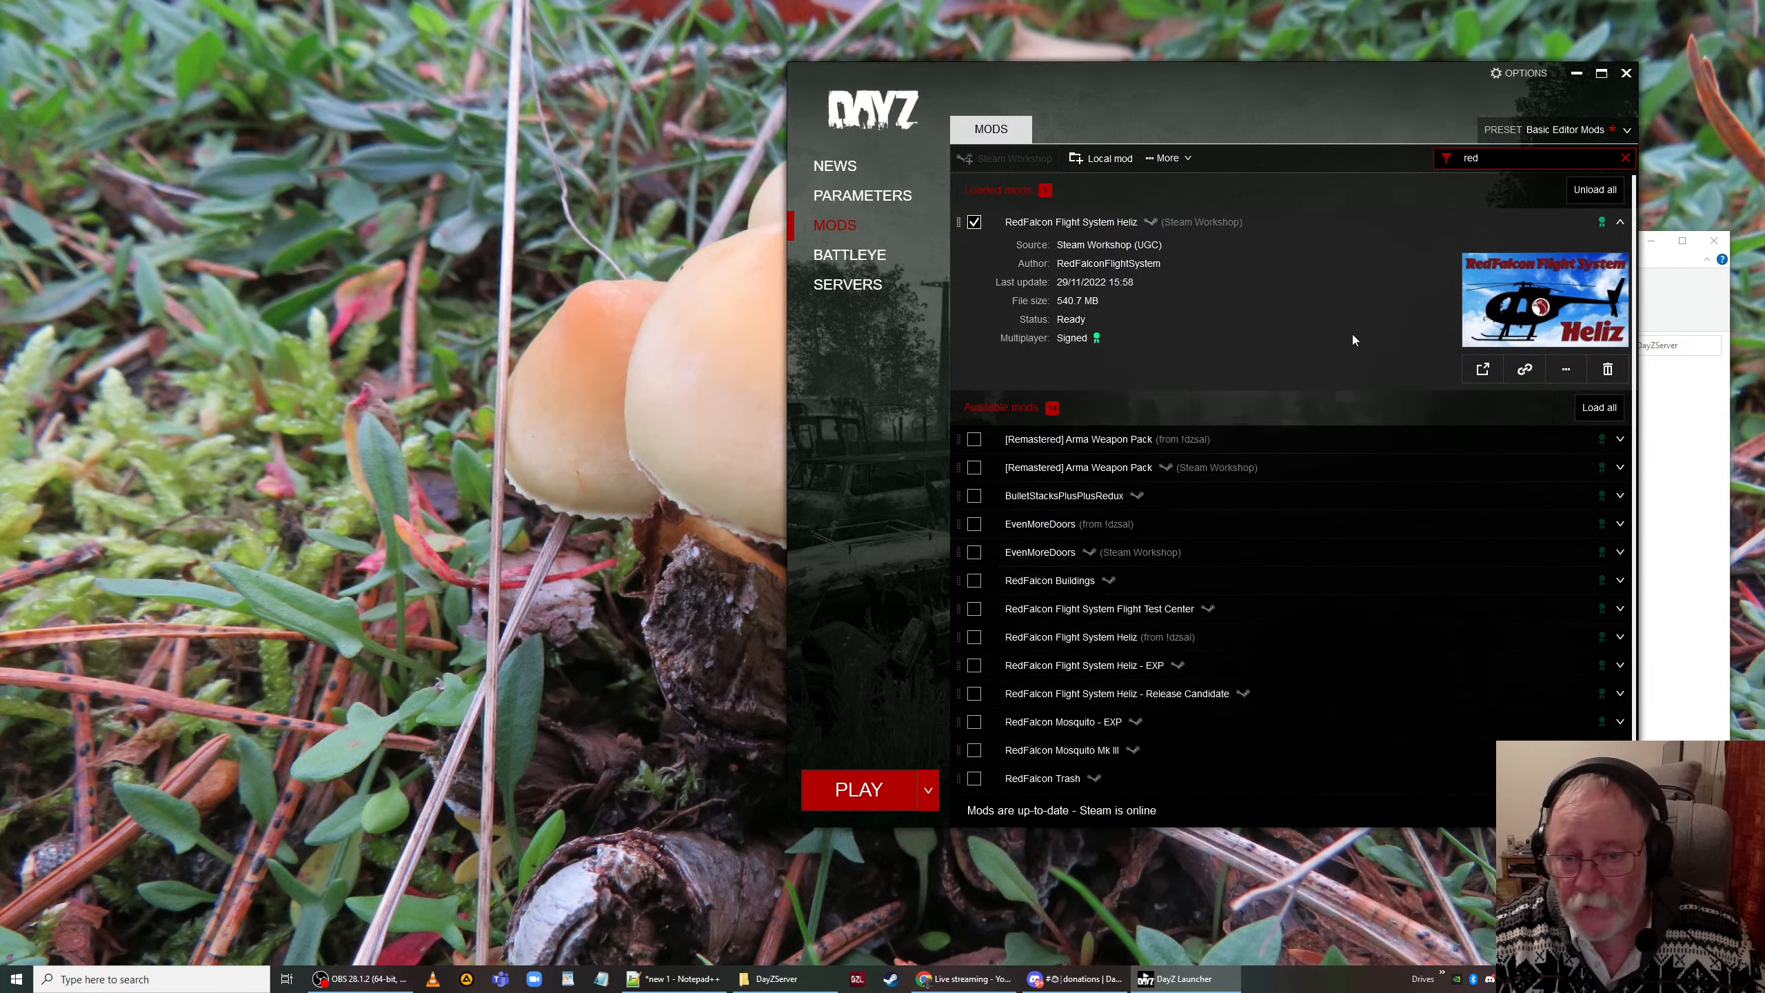
{"action": "left_click", "coordinate": [1620, 224]}
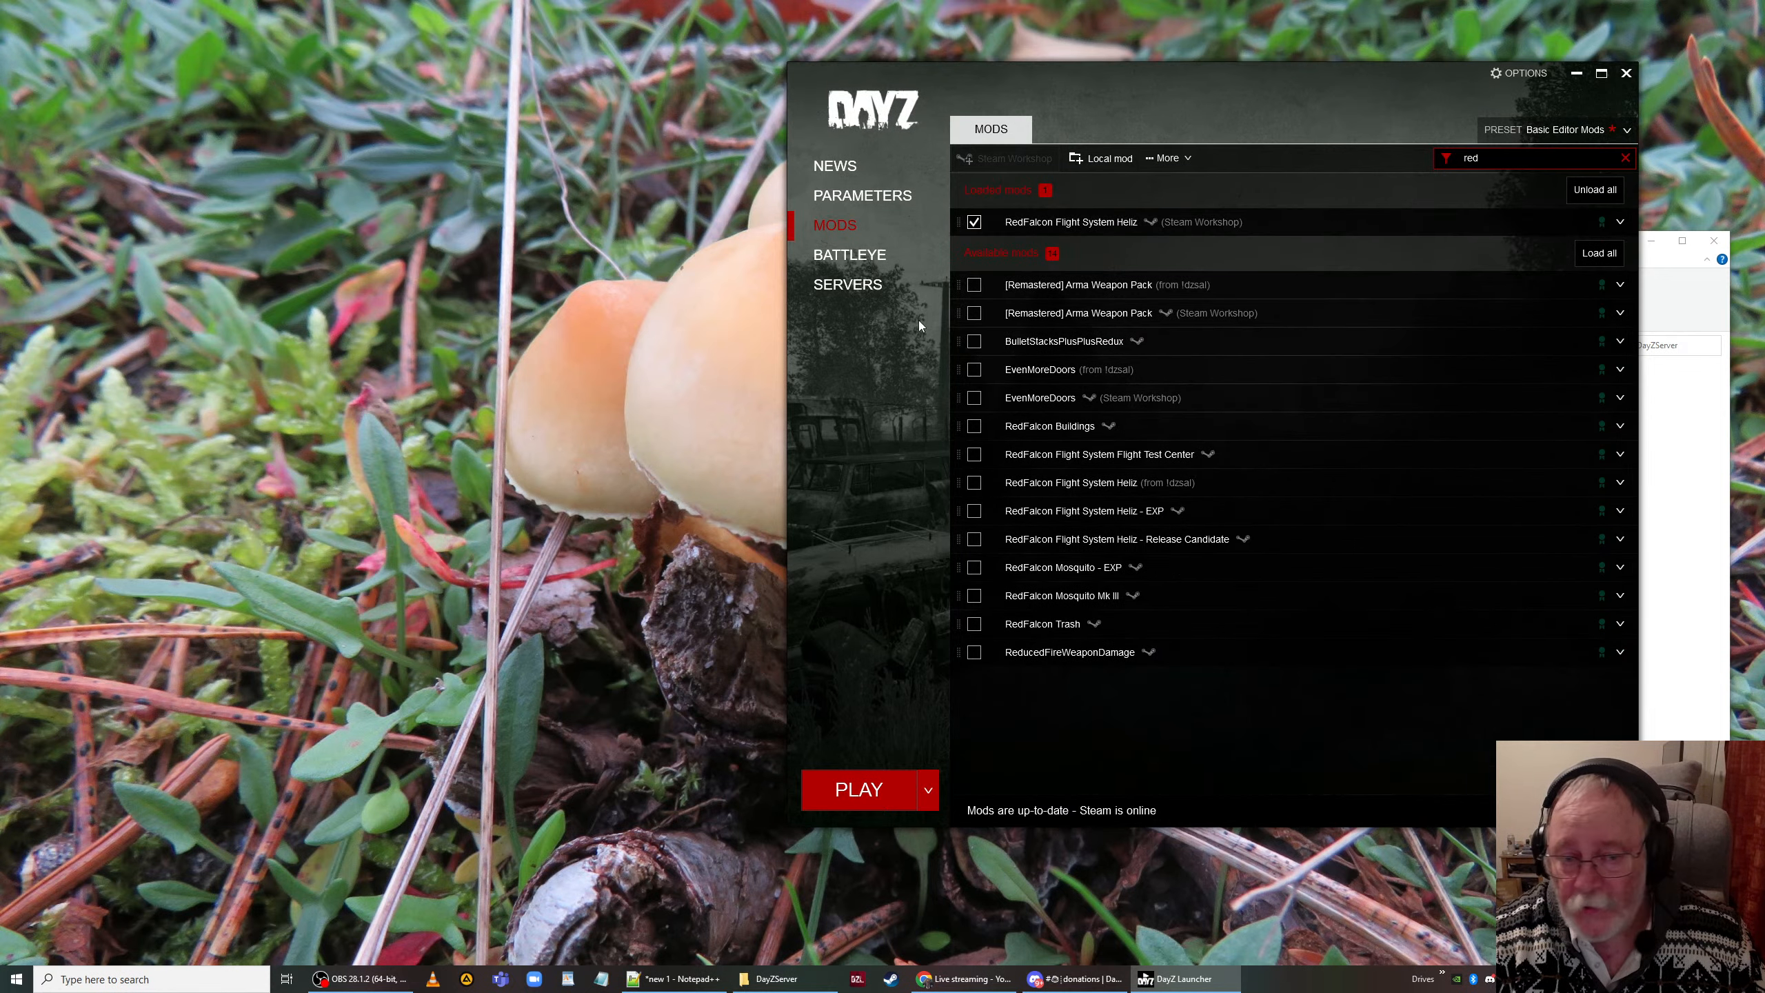
Step: Show the launcher's favourite servers, and start the server by running DAYZstartupBatch.bat from the DayZServer folder
{"action": "left_click", "coordinate": [848, 285]}
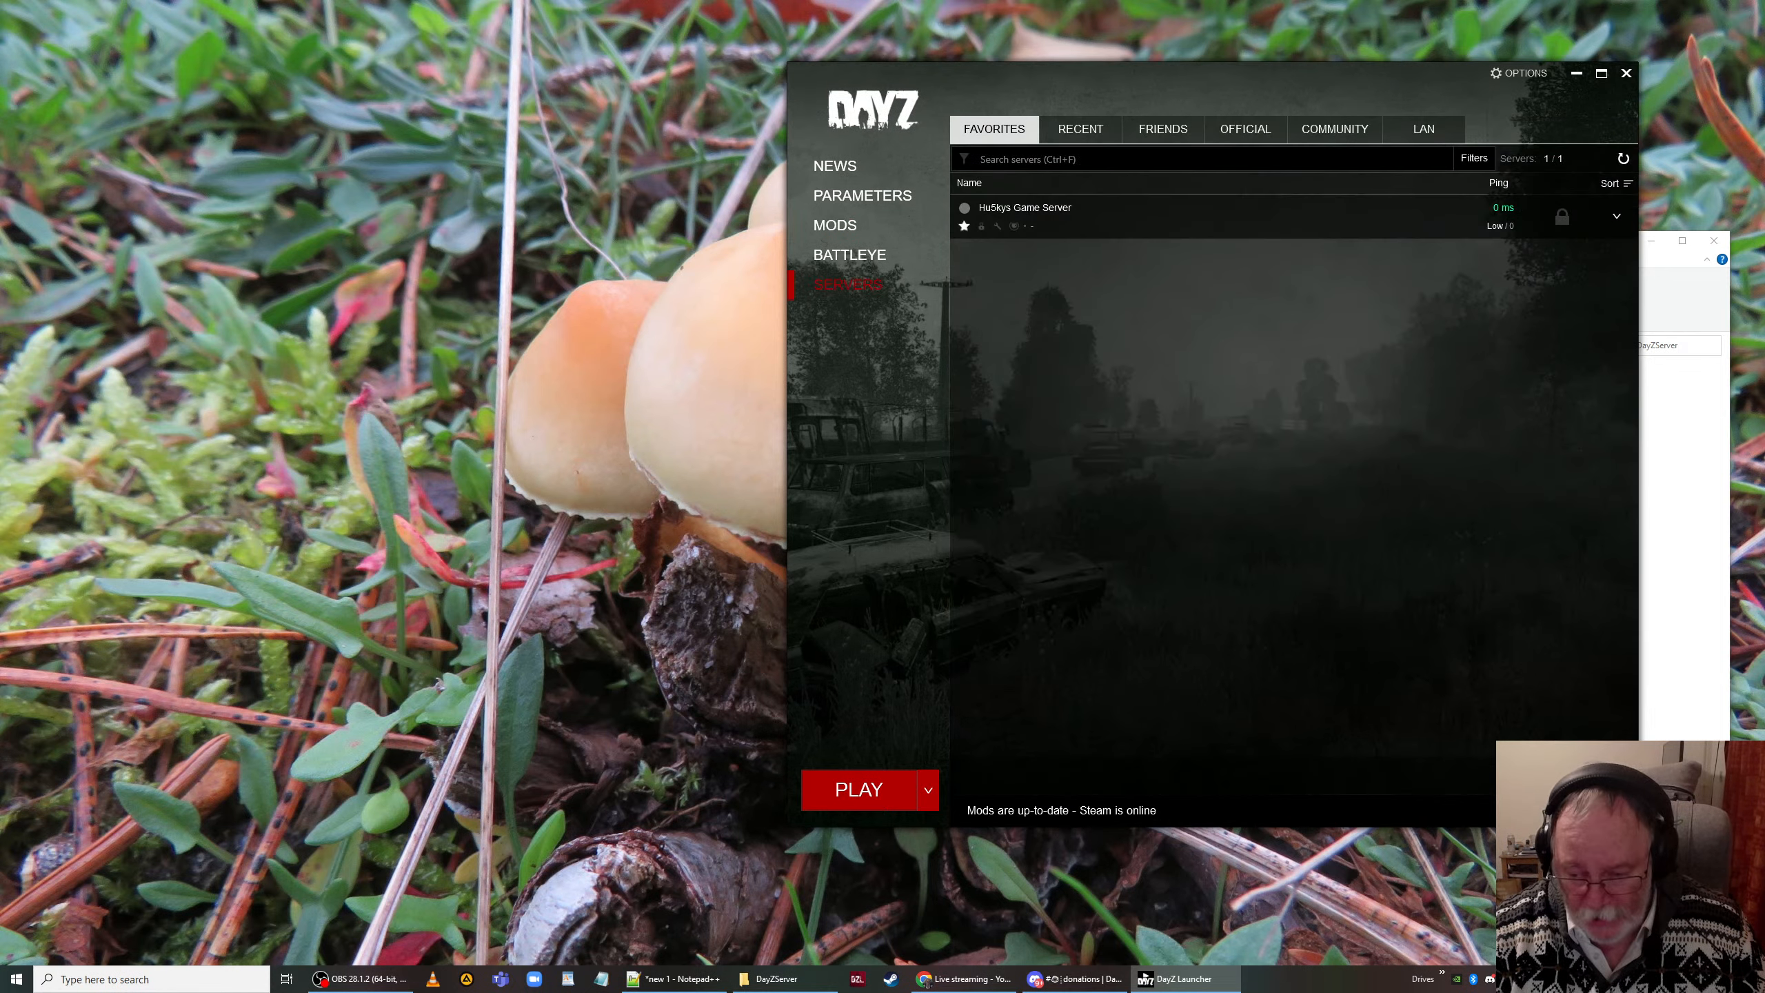
{"action": "left_click", "coordinate": [776, 979]}
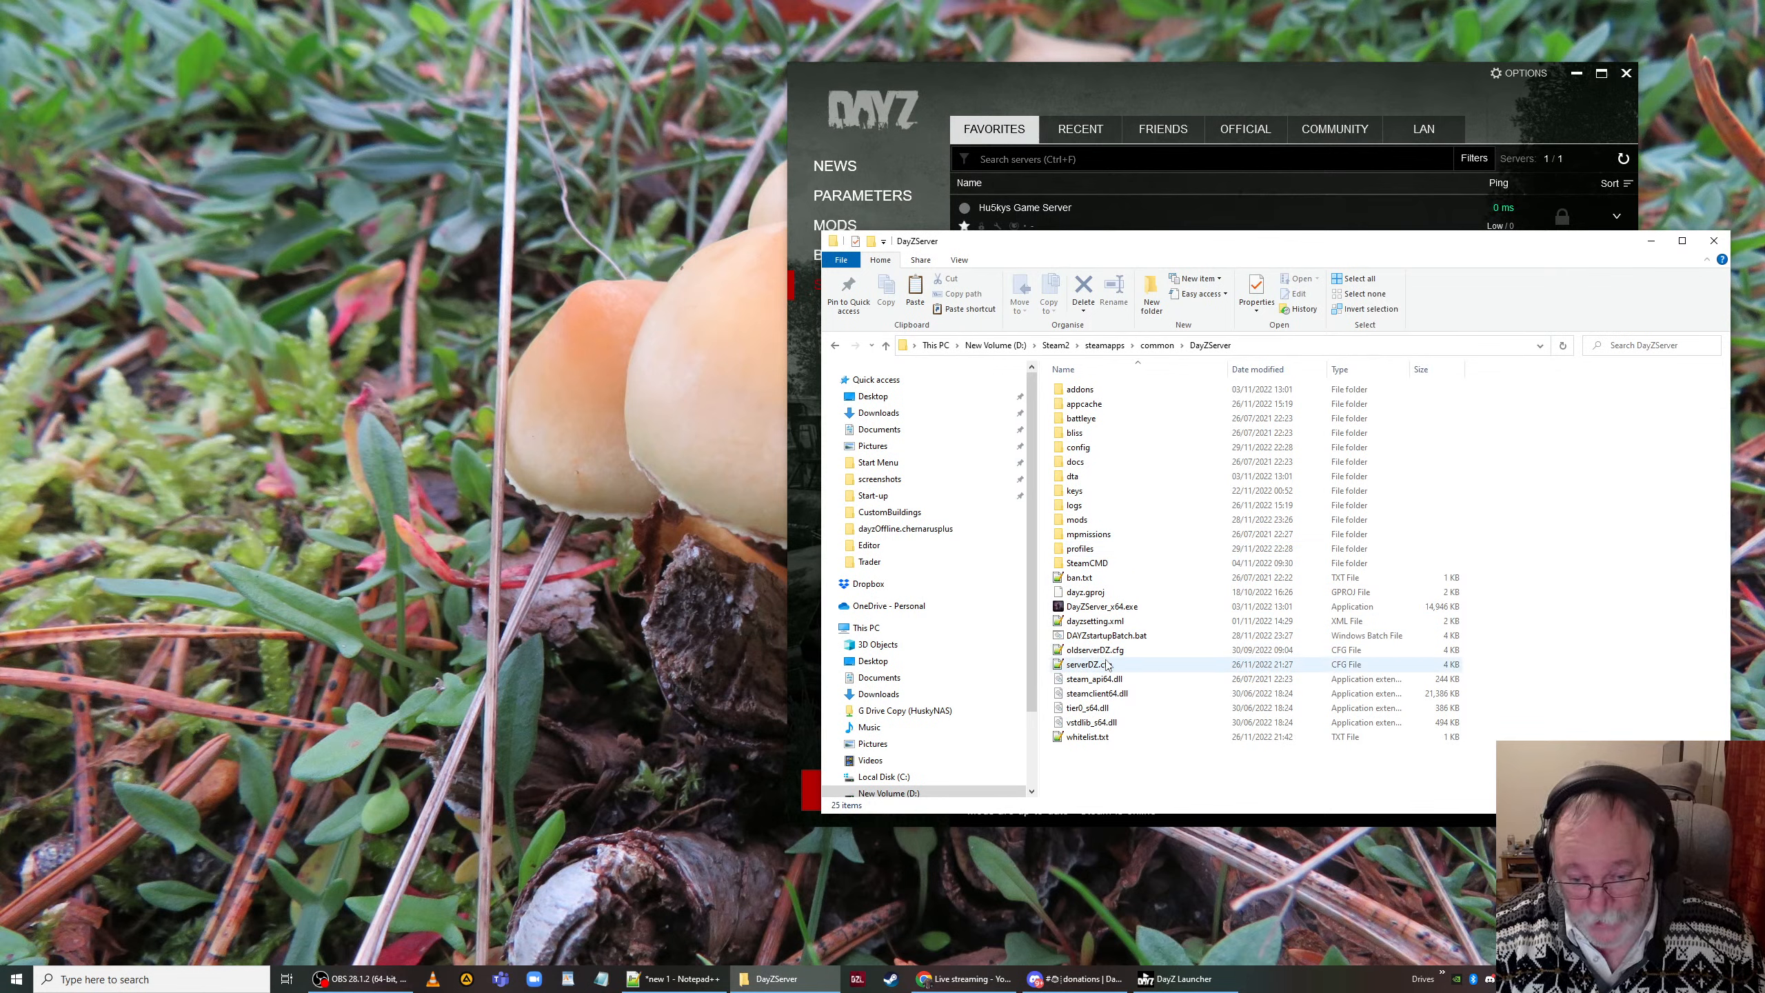
{"action": "left_click", "coordinate": [1126, 639]}
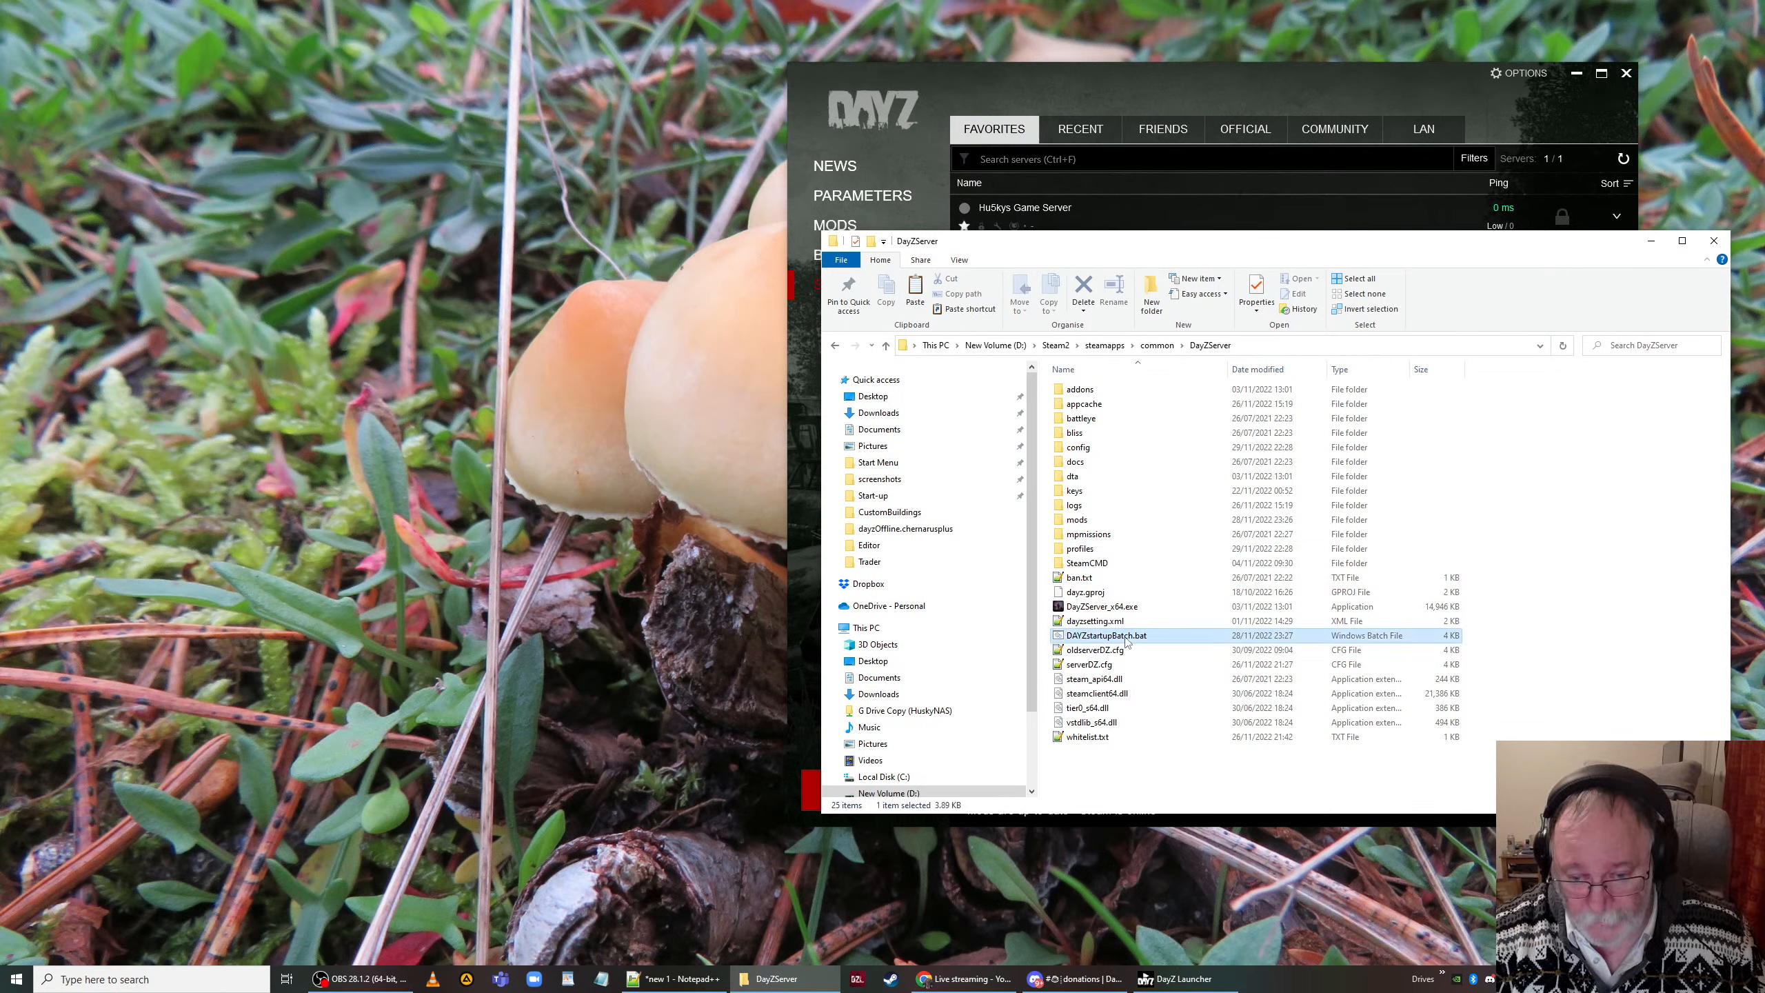
{"action": "double_click", "coordinate": [1126, 637]}
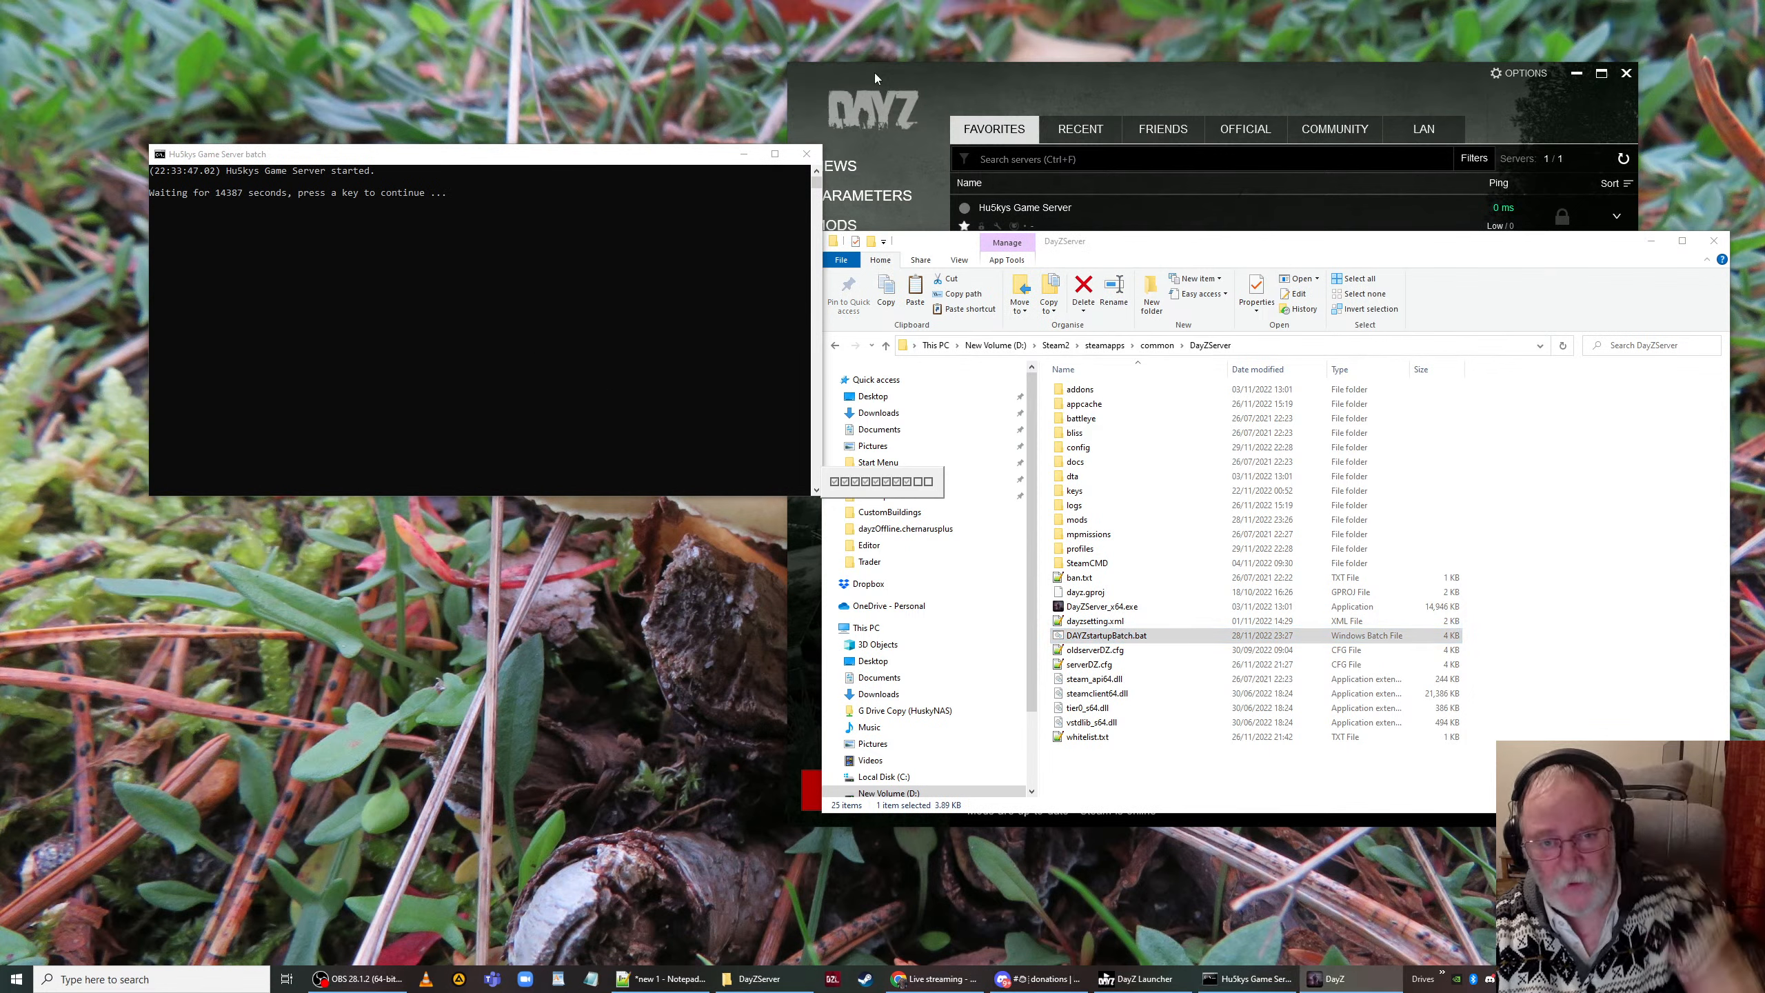
{"action": "left_click", "coordinate": [1651, 241]}
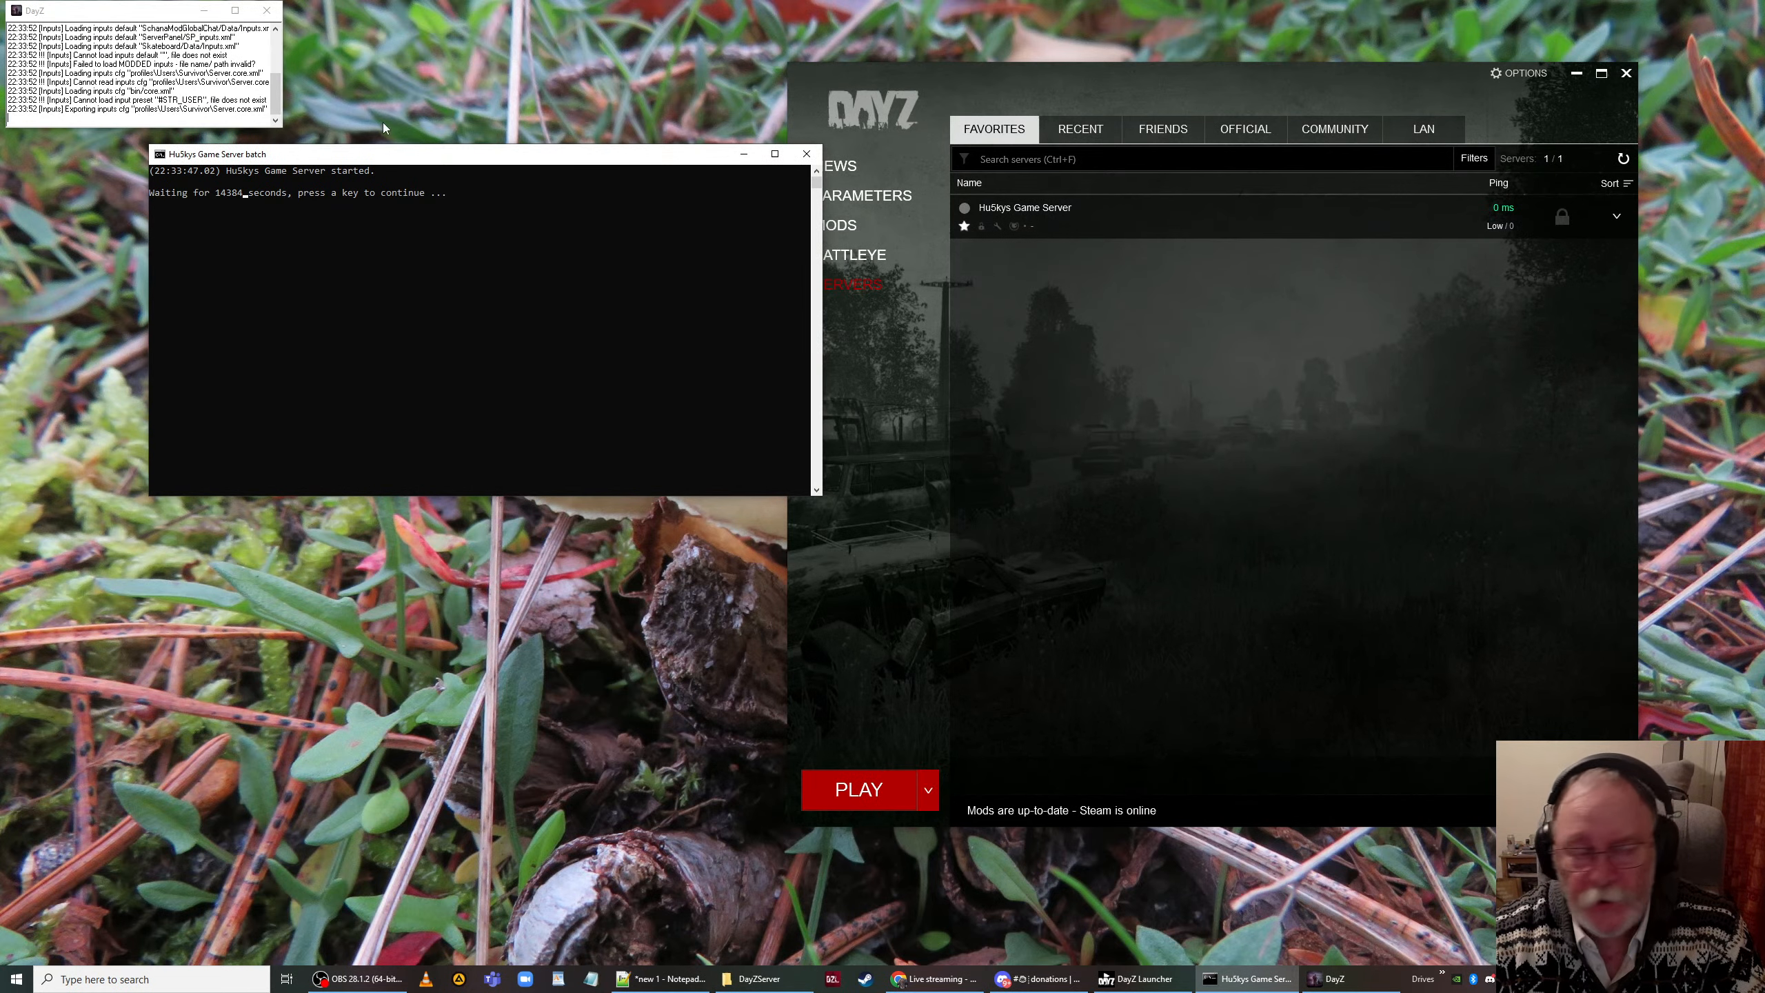
Step: Minimise the server batch window and enlarge the DayZ console window to follow the server's startup log
{"action": "left_click", "coordinate": [743, 154]}
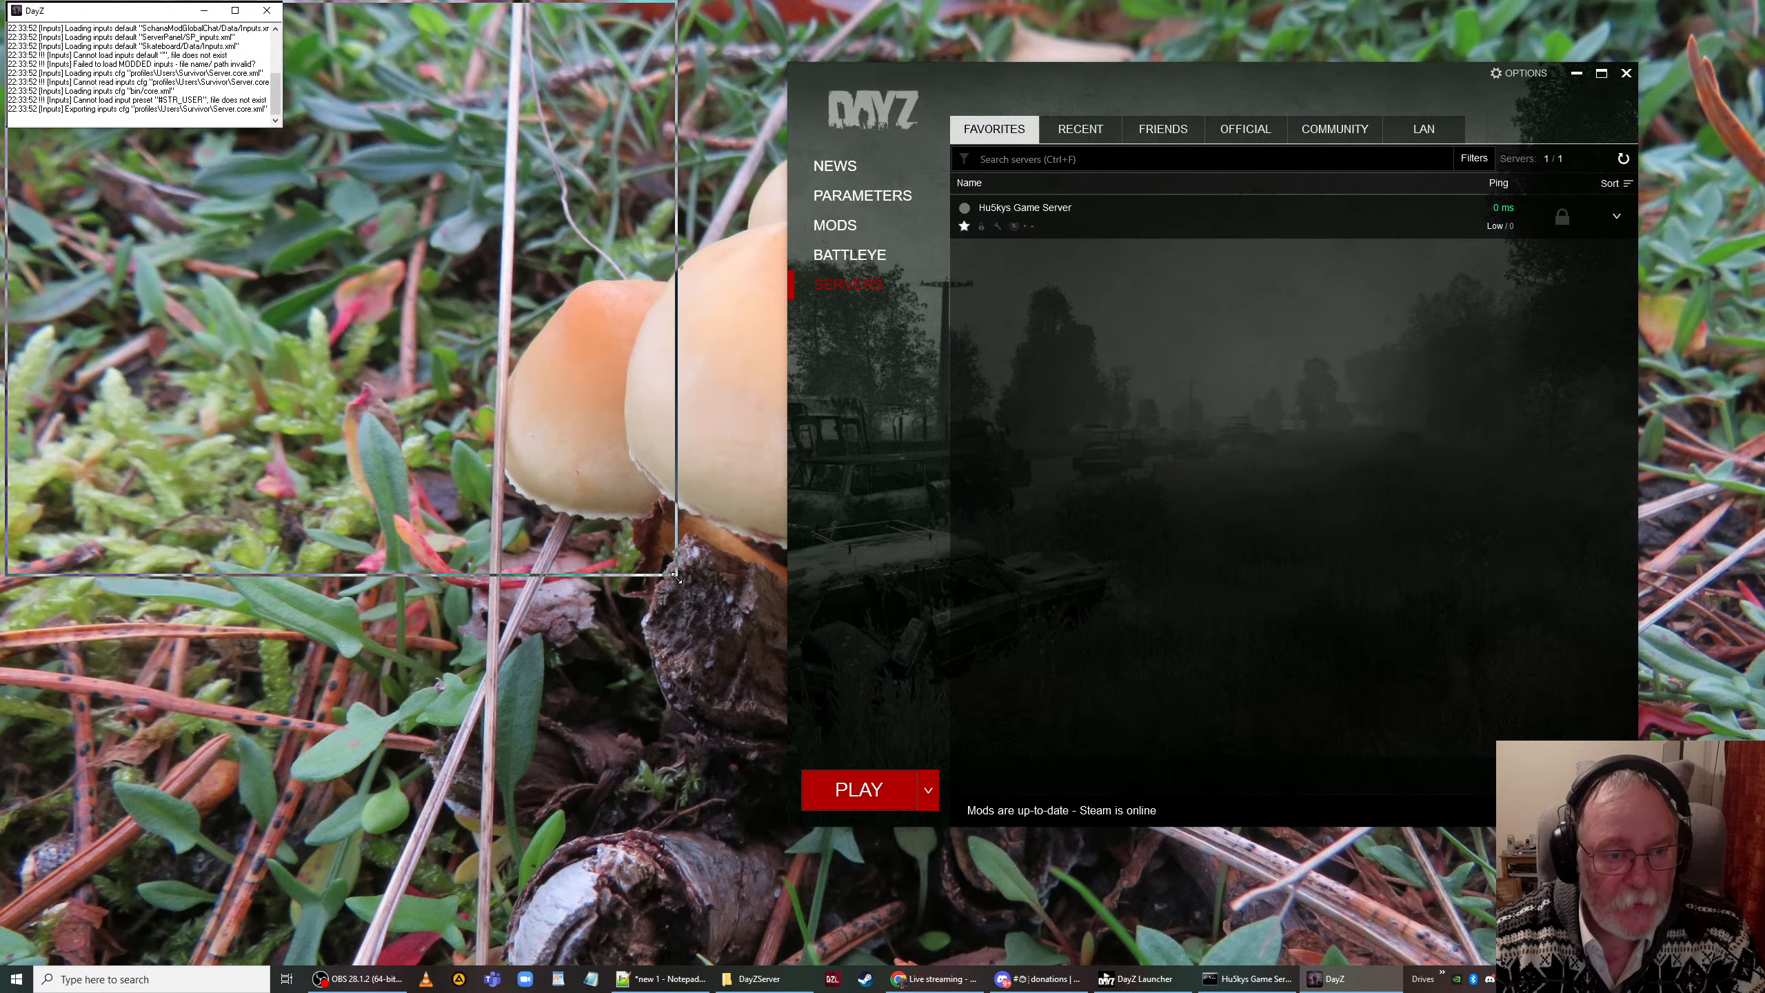
{"action": "left_click_drag", "start_coordinate": [281, 129], "coordinate": [681, 590]}
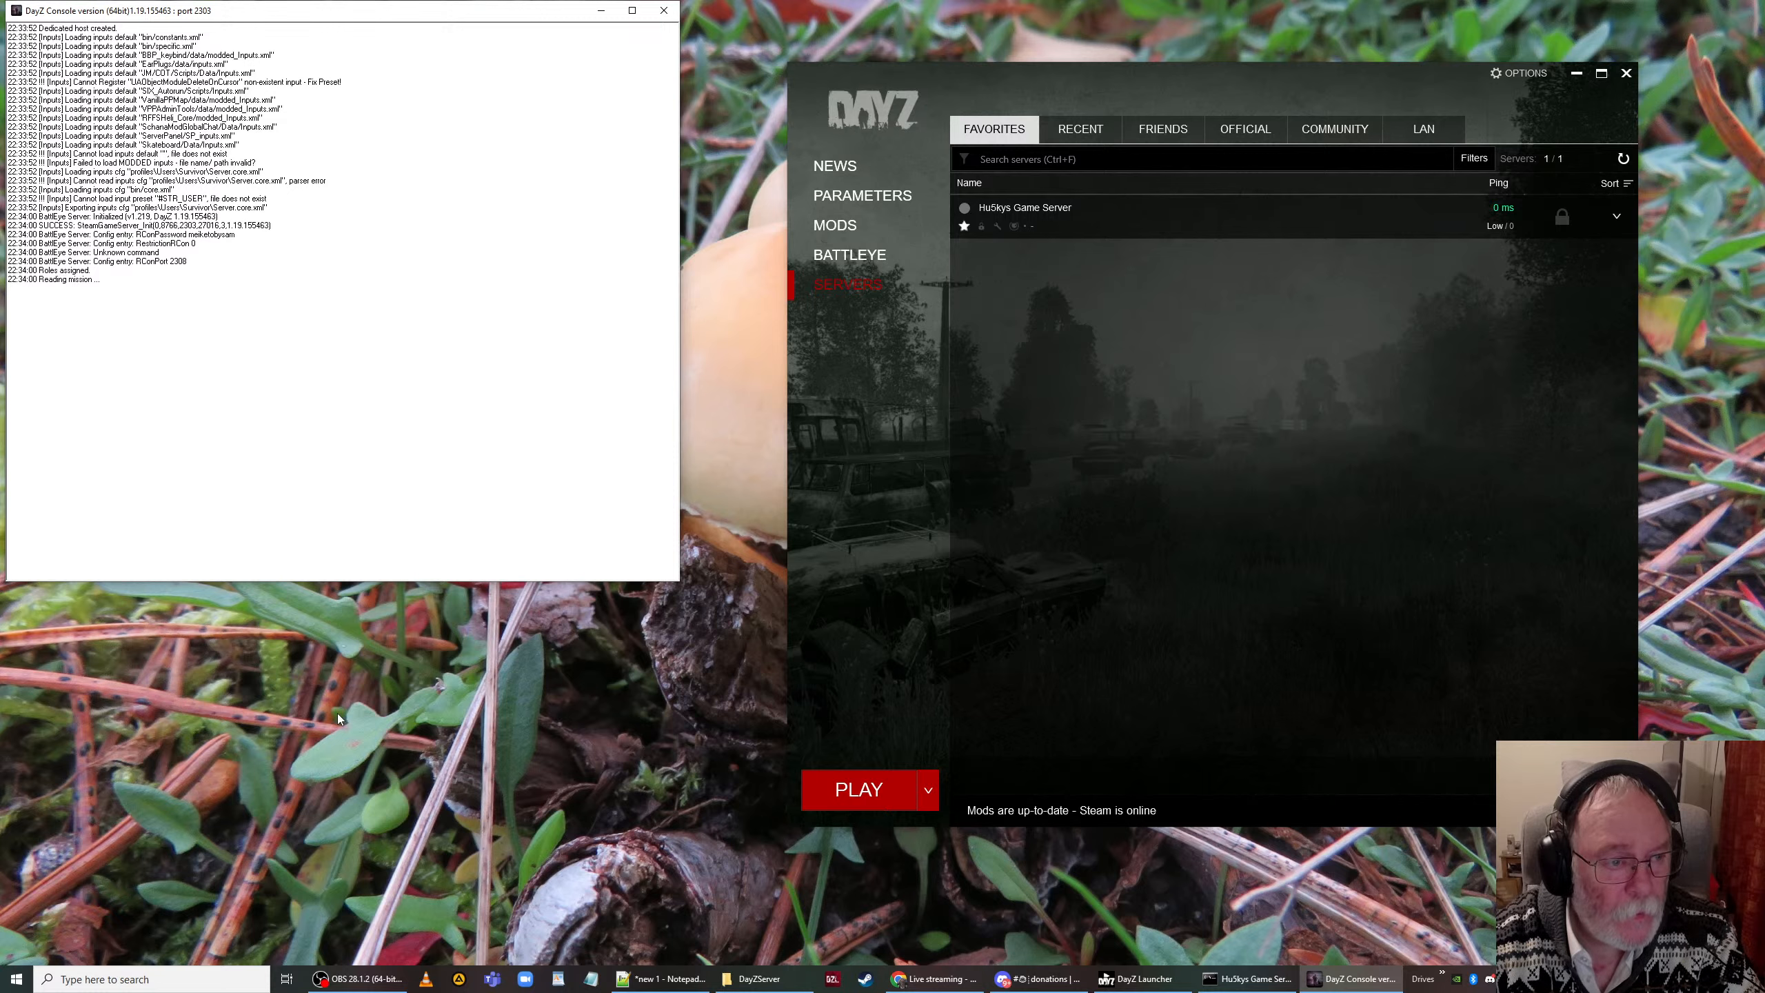
{"action": "right_click", "coordinate": [333, 693]}
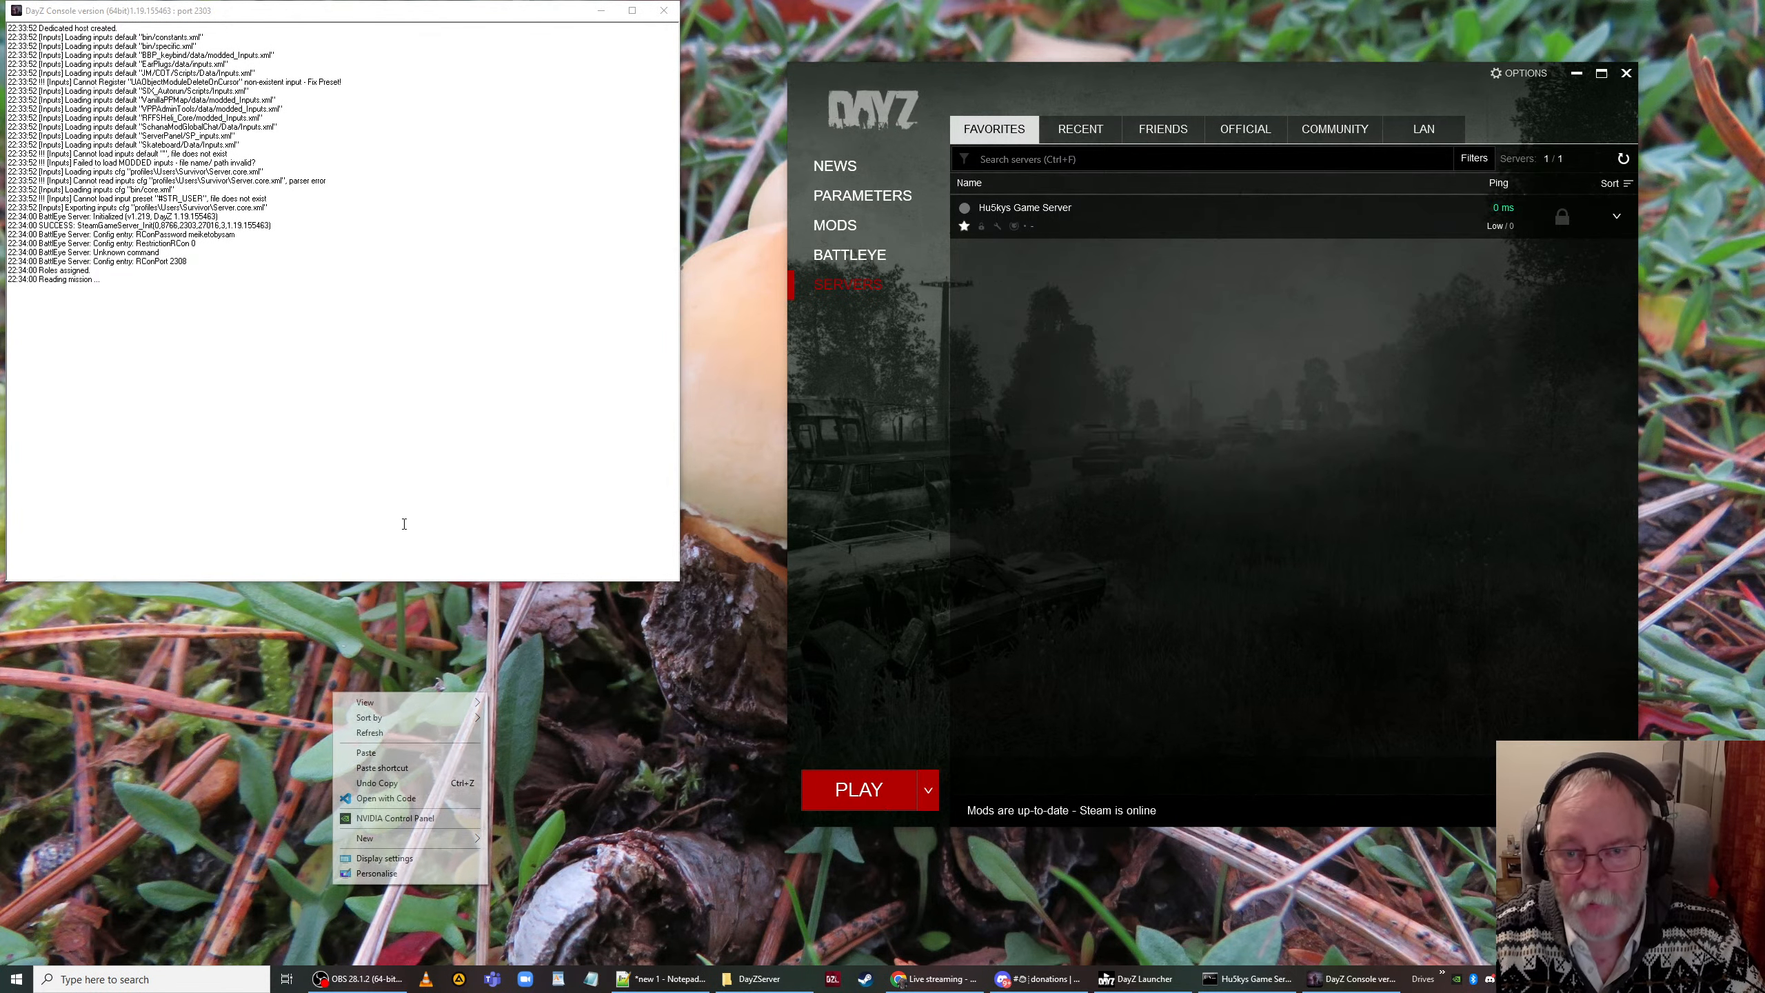
Step: Restart the DayZ Launcher and show its favourite servers
{"action": "left_click", "coordinate": [1626, 73]}
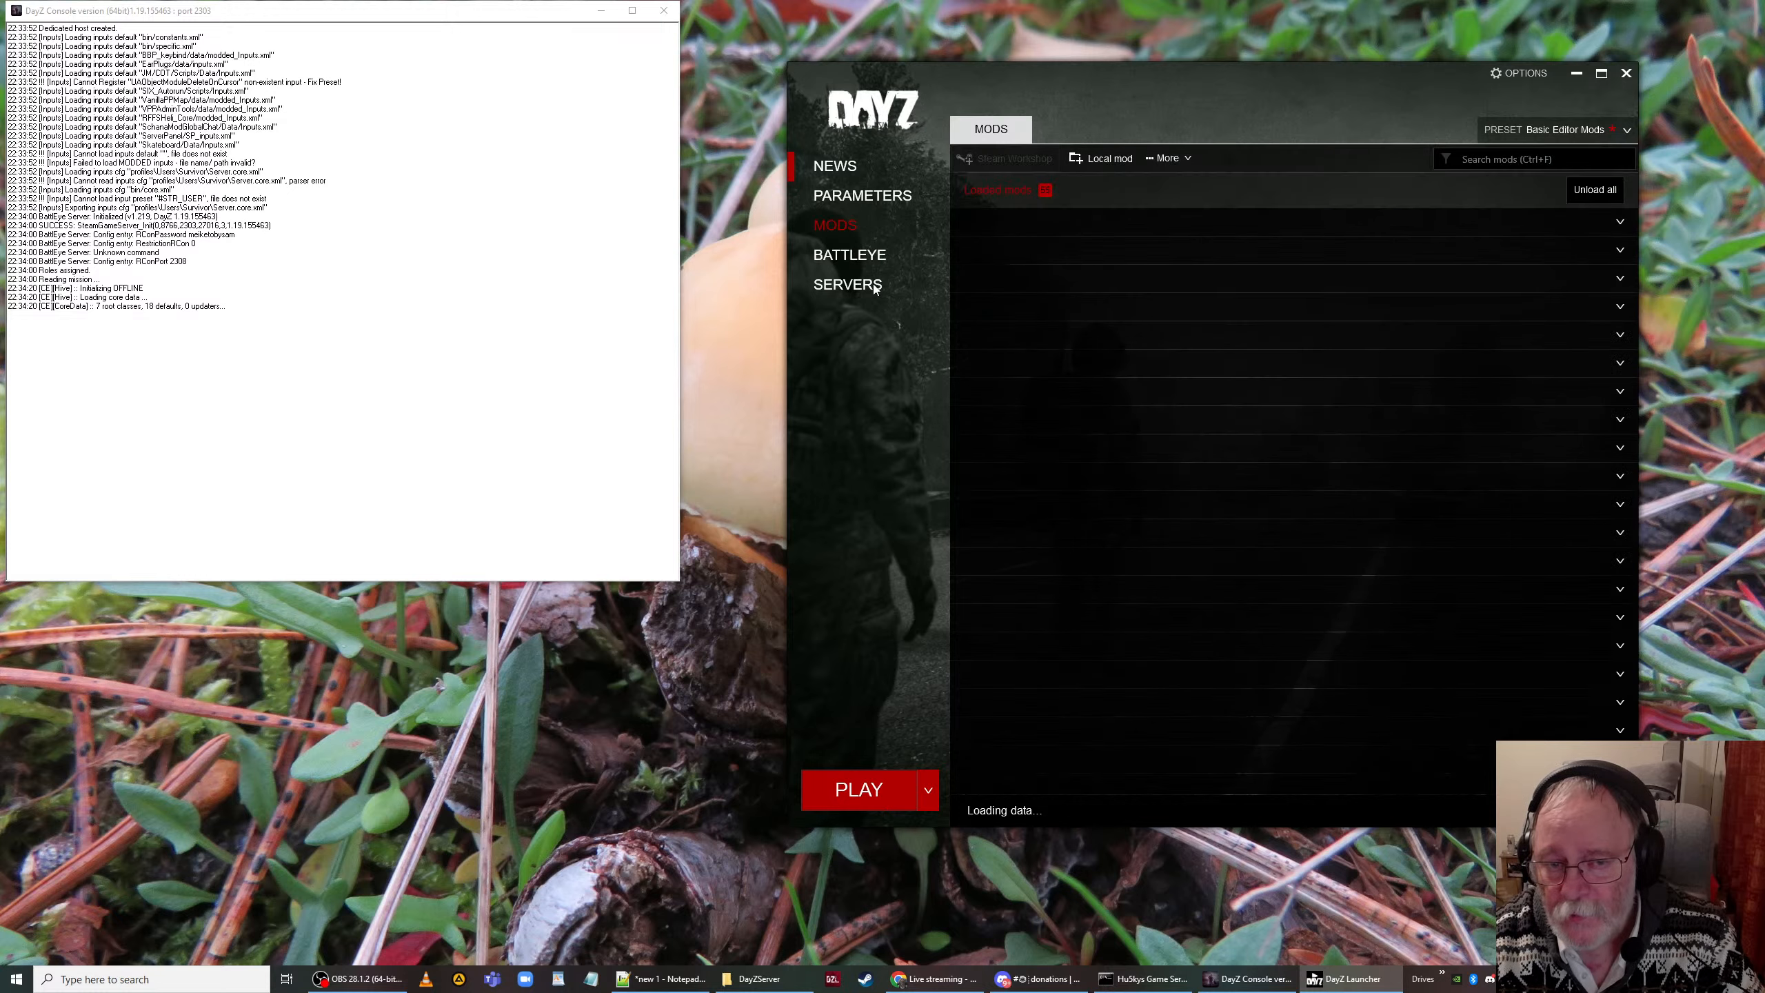
{"action": "left_click", "coordinate": [849, 285]}
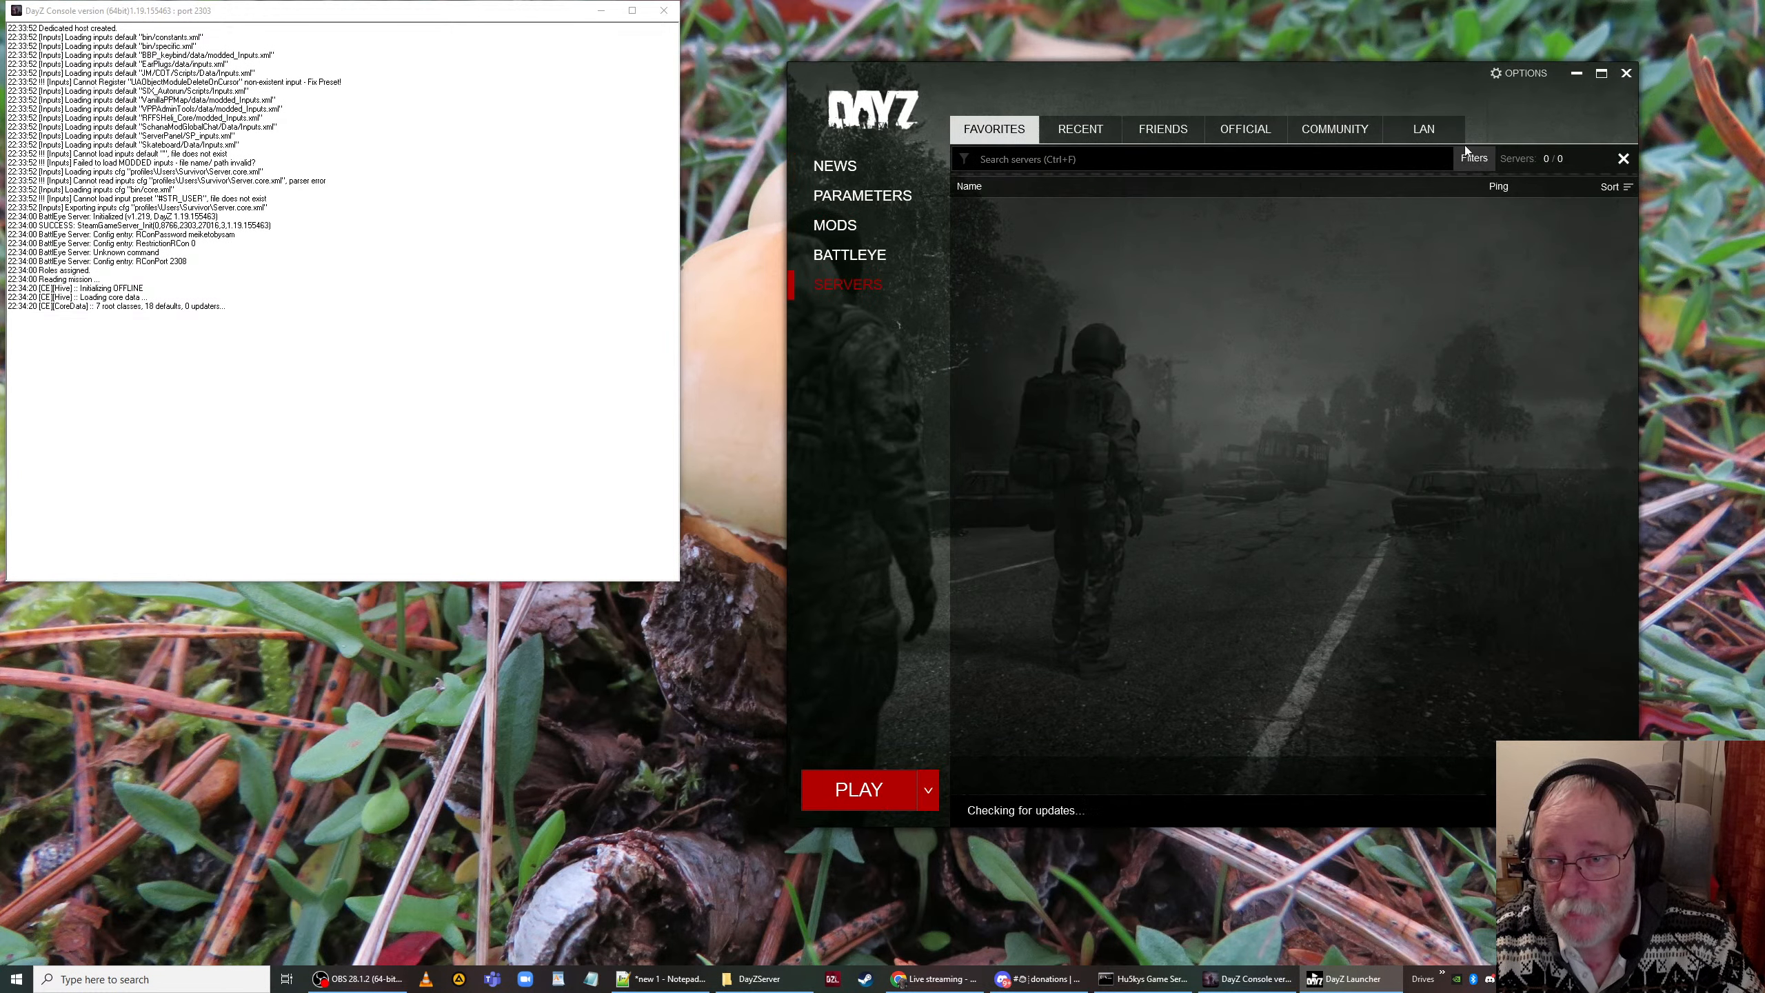
Step: Join the LAN-listed Hu5kys Game Server with its required DLCs and mods set up, and enlarge the server console to follow the latest log
{"action": "left_click", "coordinate": [1447, 134]}
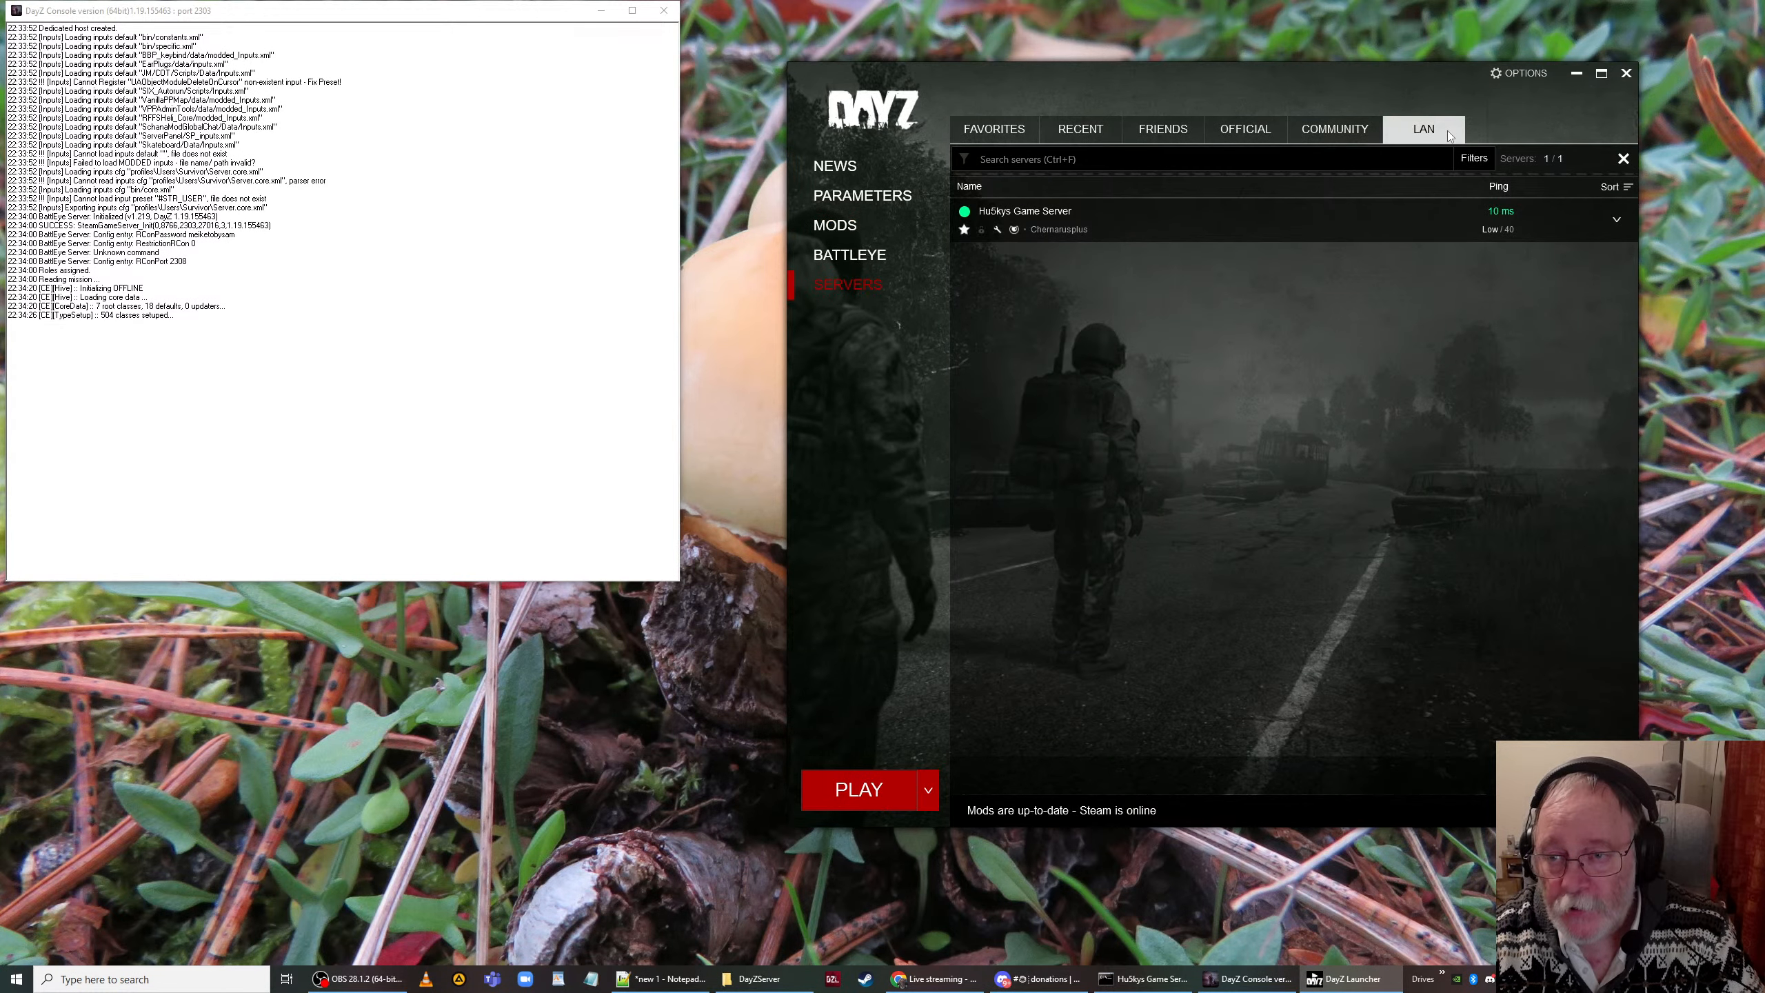
{"action": "left_click", "coordinate": [1583, 231]}
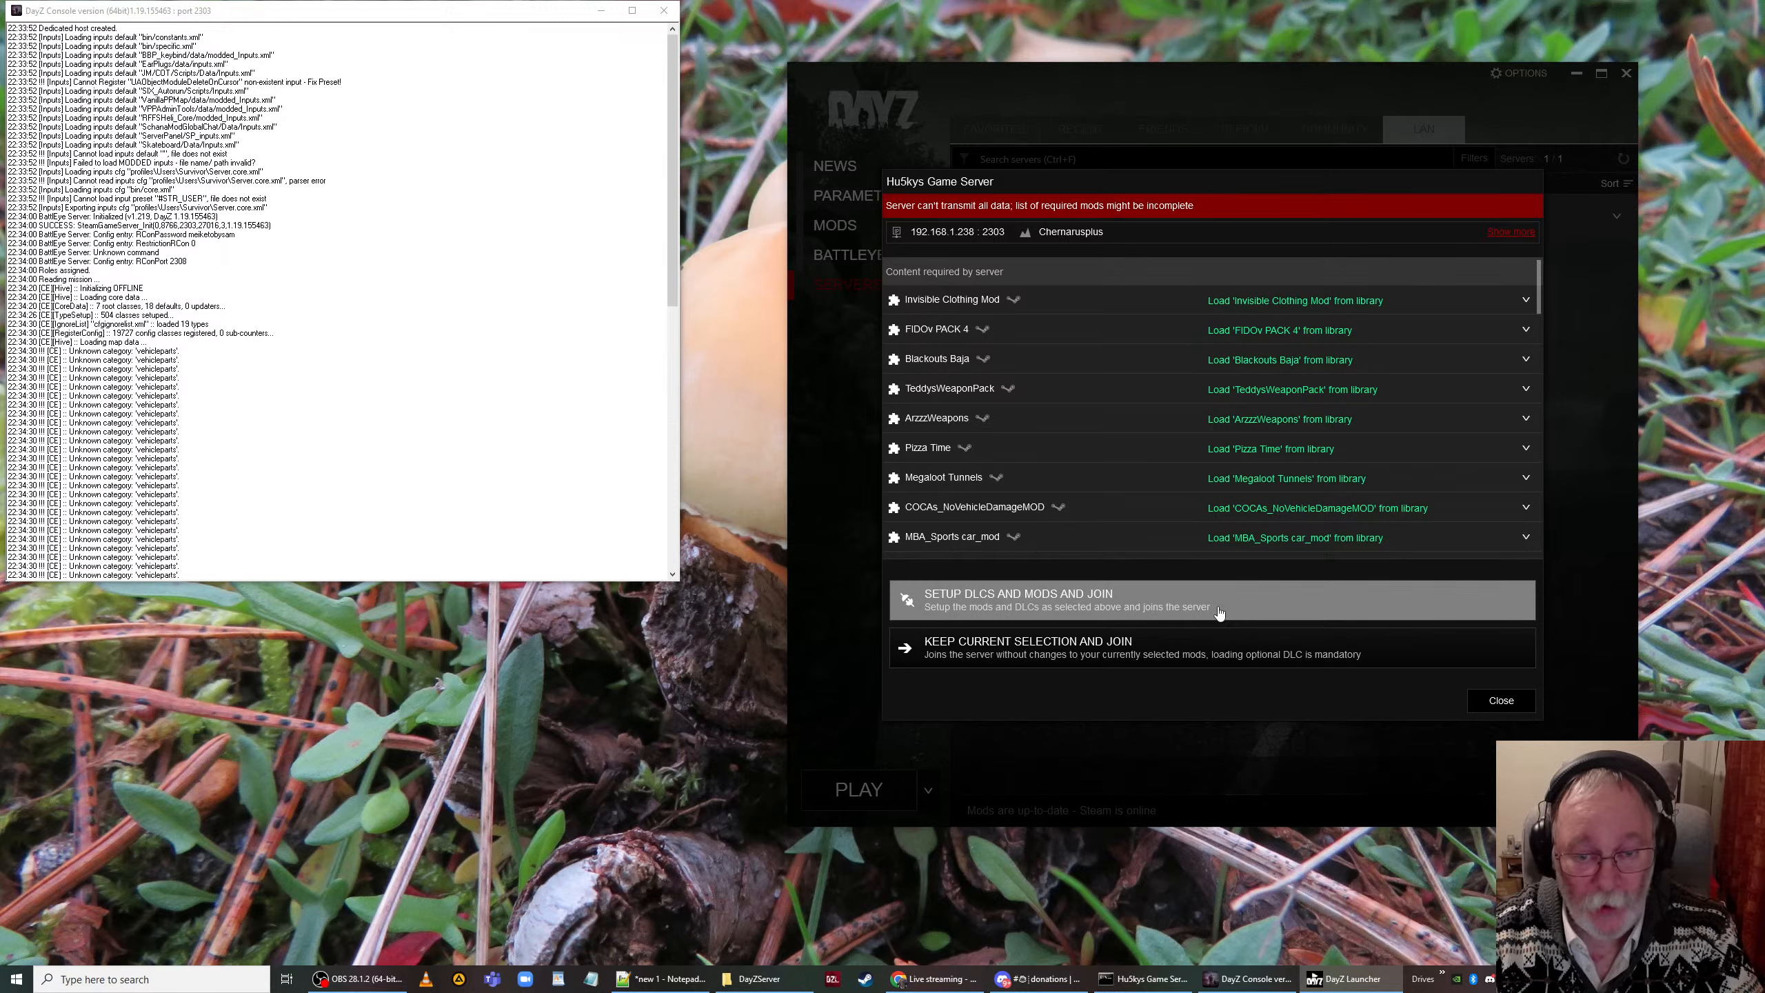
{"action": "left_click", "coordinate": [1218, 607]}
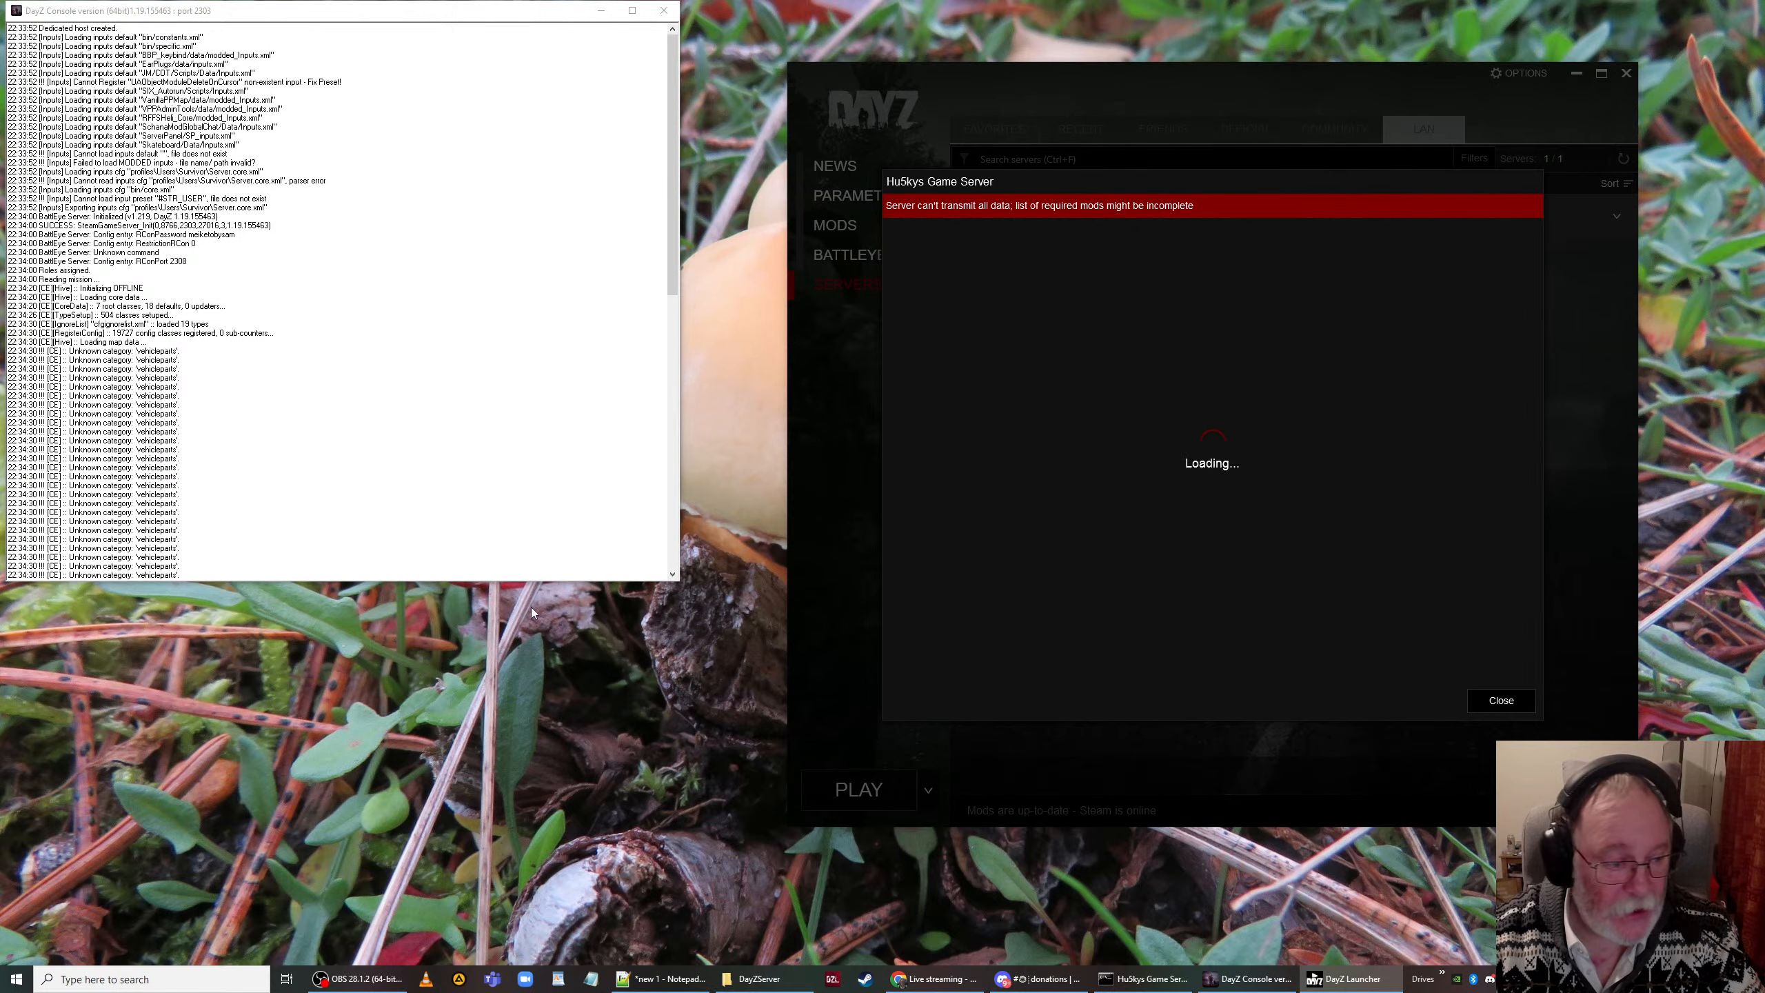
{"action": "scroll", "coordinate": [531, 555], "scroll_direction": "down", "scroll_amount": 15}
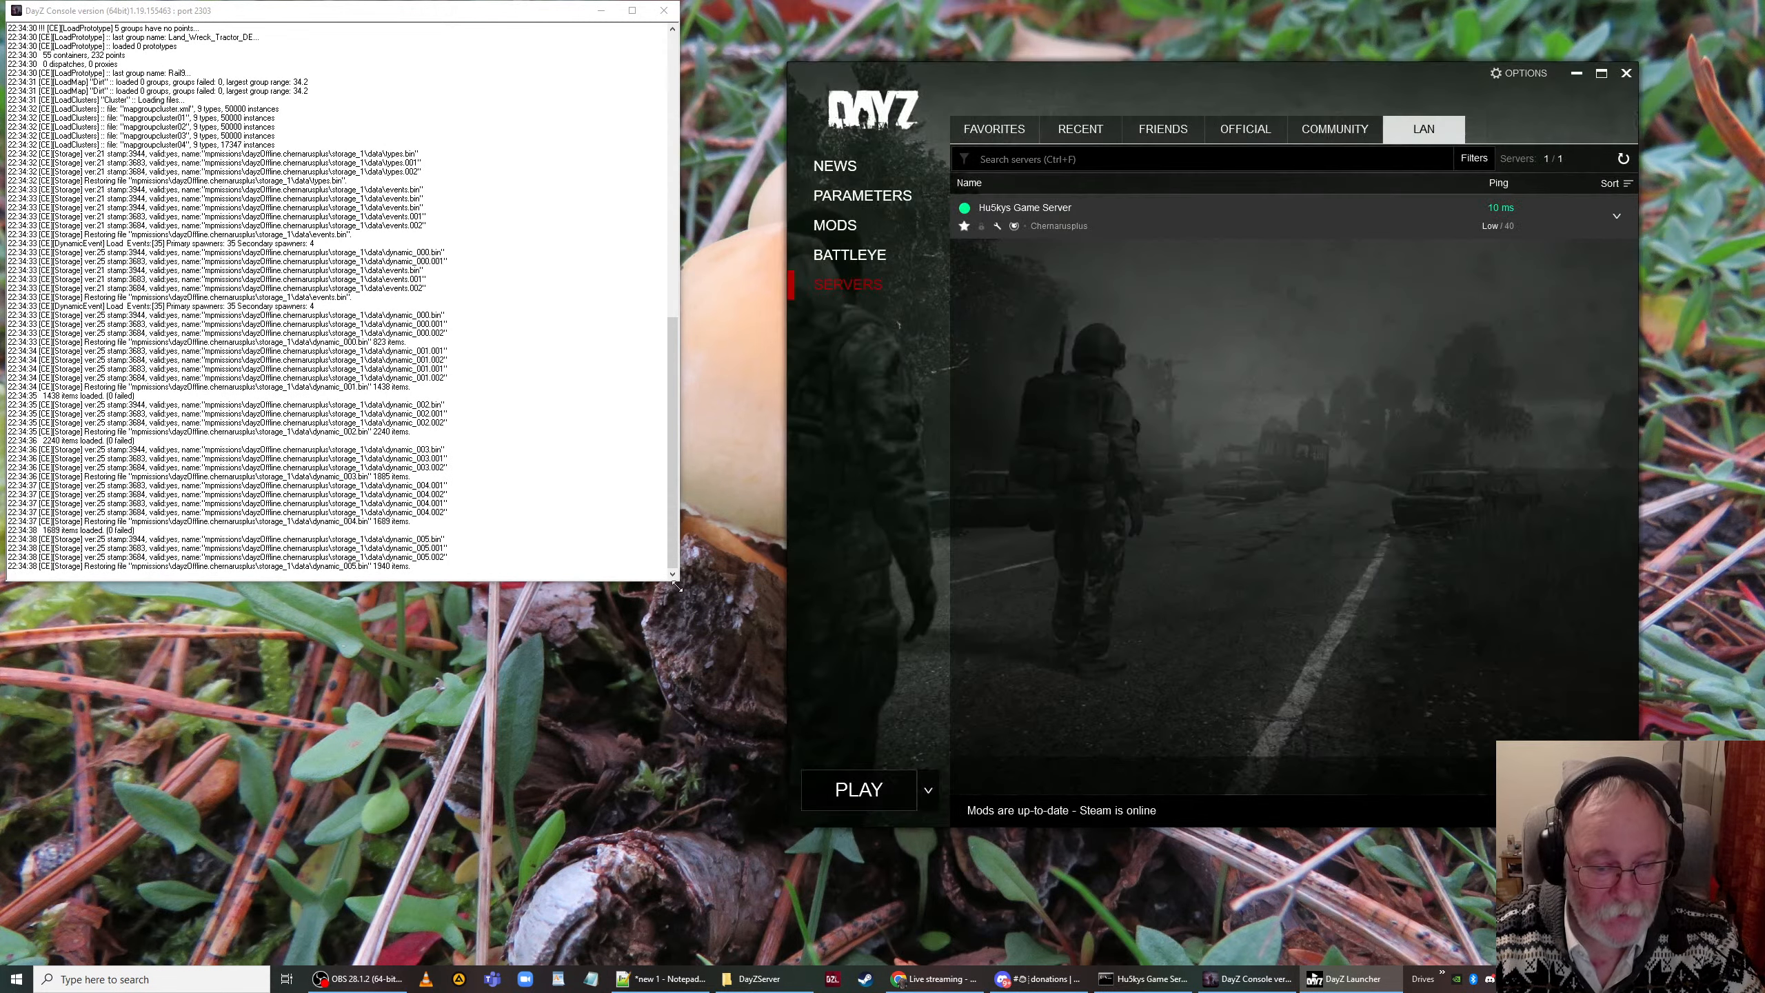
{"action": "left_click_drag", "start_coordinate": [678, 582], "coordinate": [763, 819]}
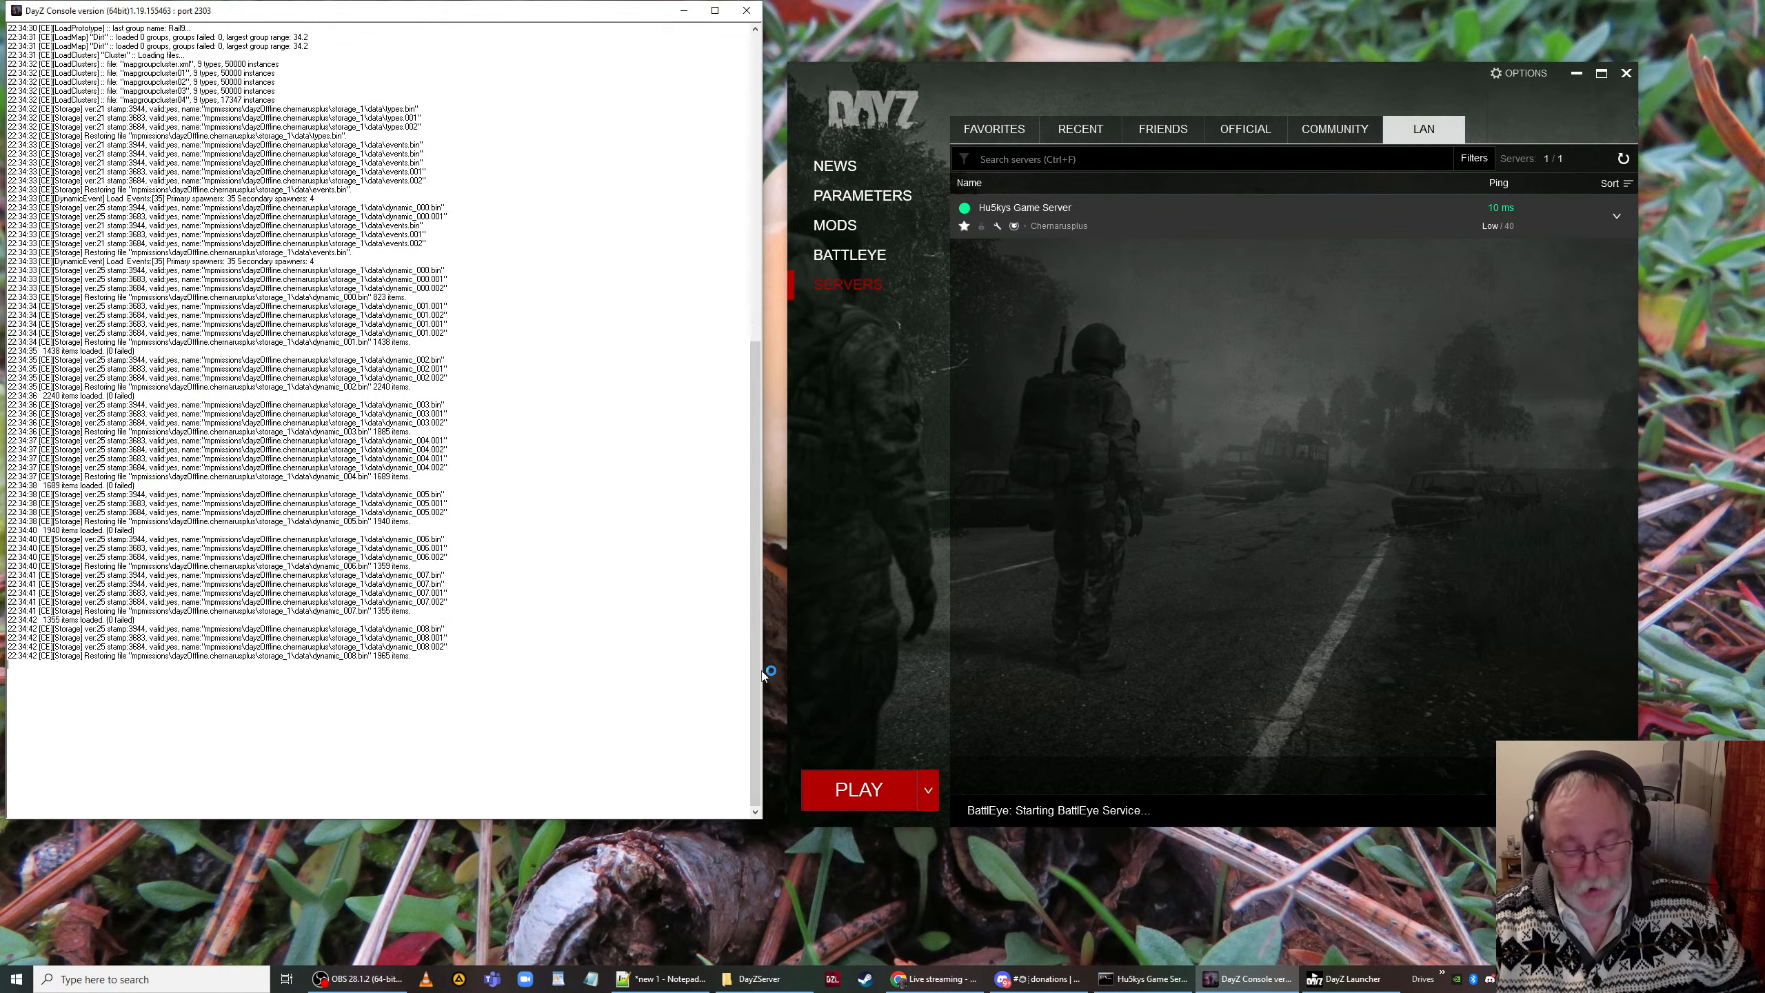
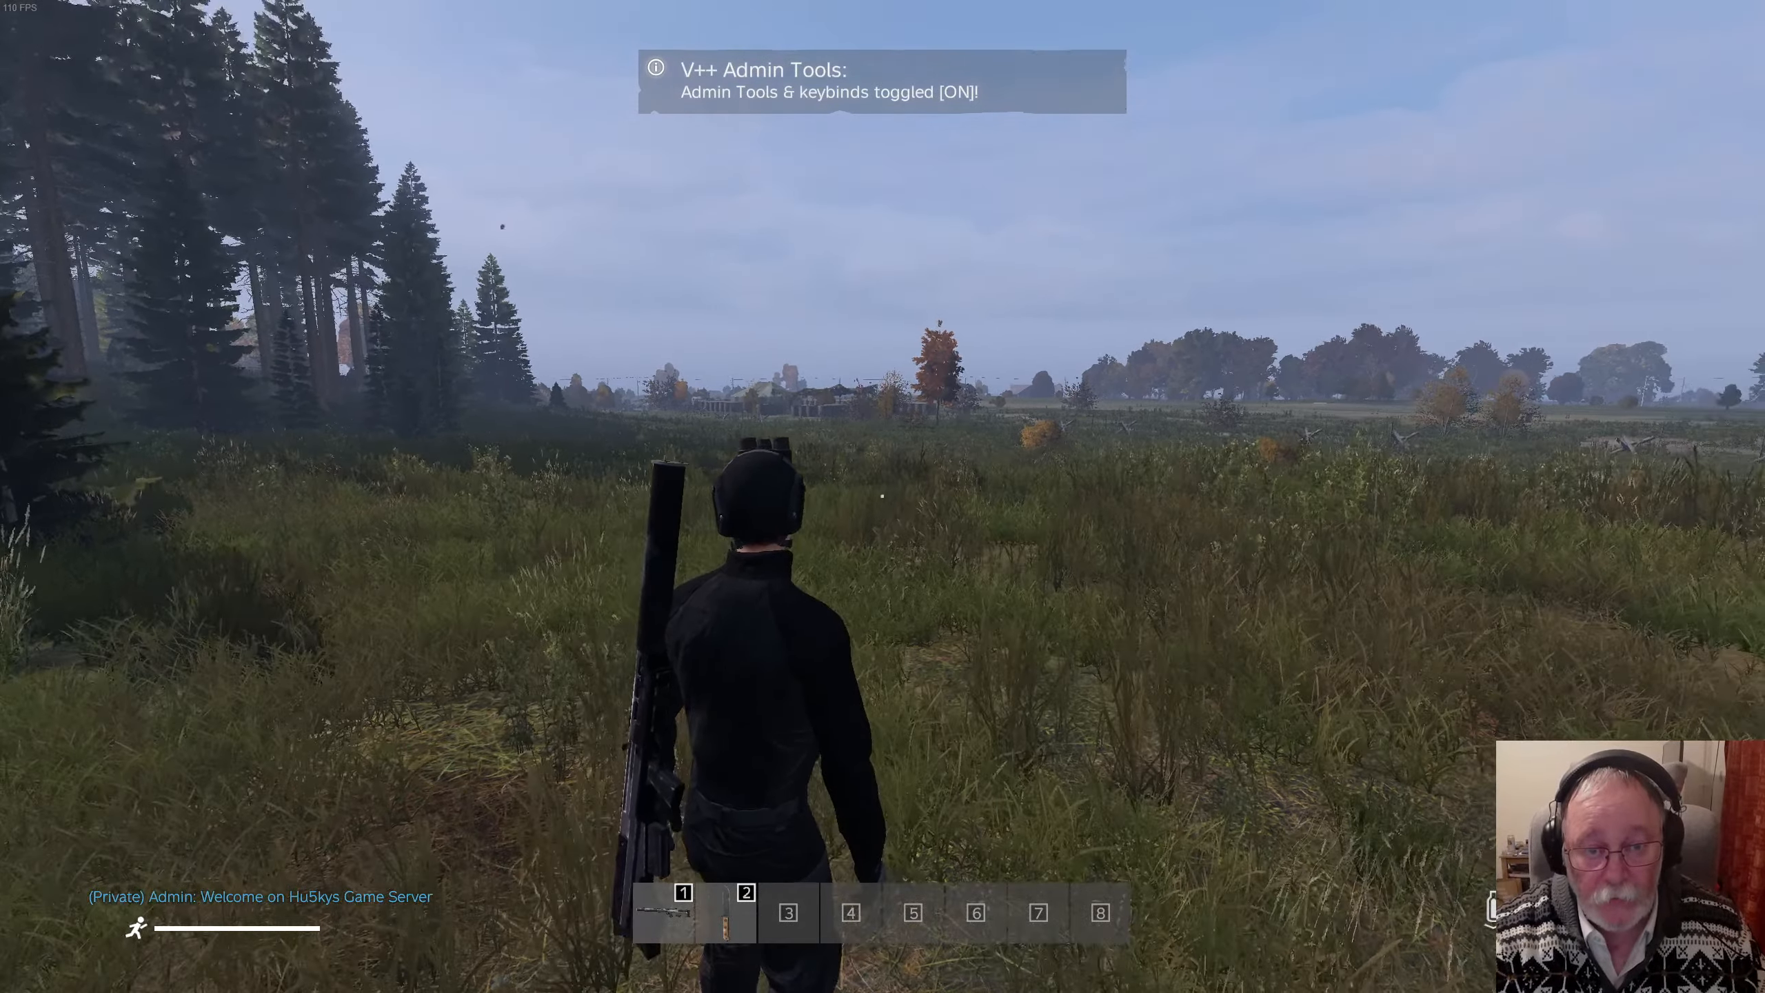
Step: Turn on god mode and invisibility through the admin keybinds, and fly the free camera across the fields to the gravel clearing near the tents
{"action": "key", "text": "k"}
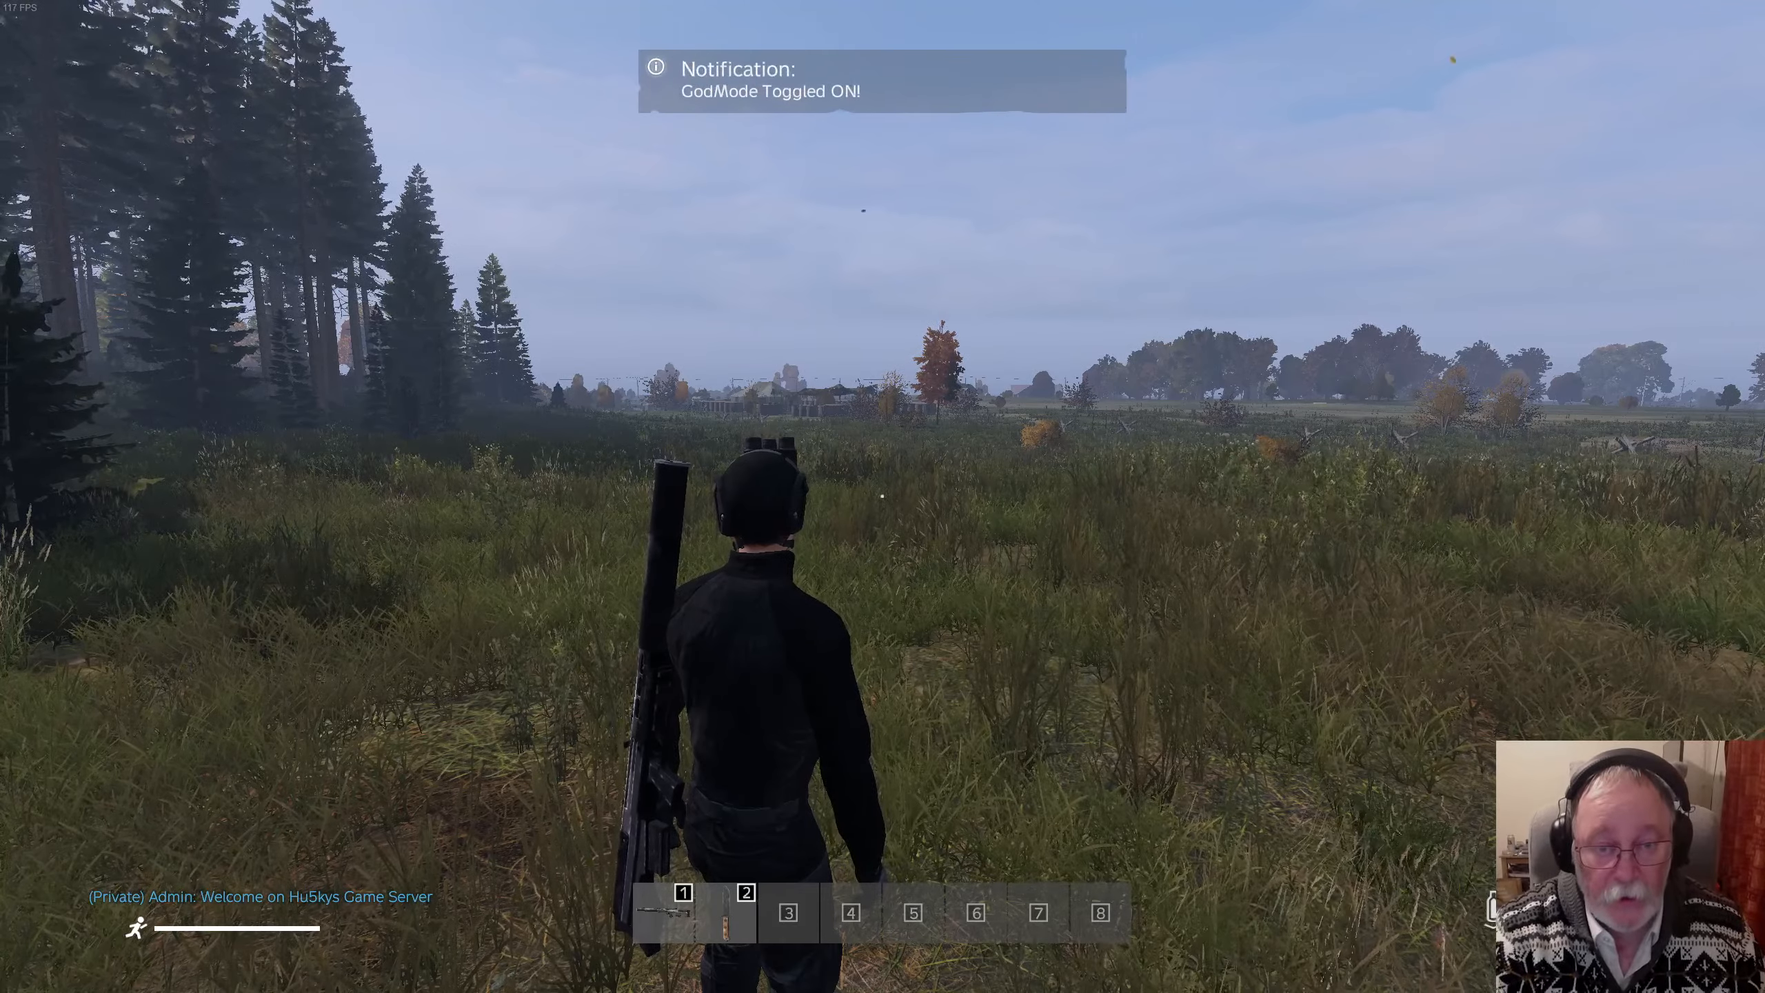
{"action": "key", "text": "o"}
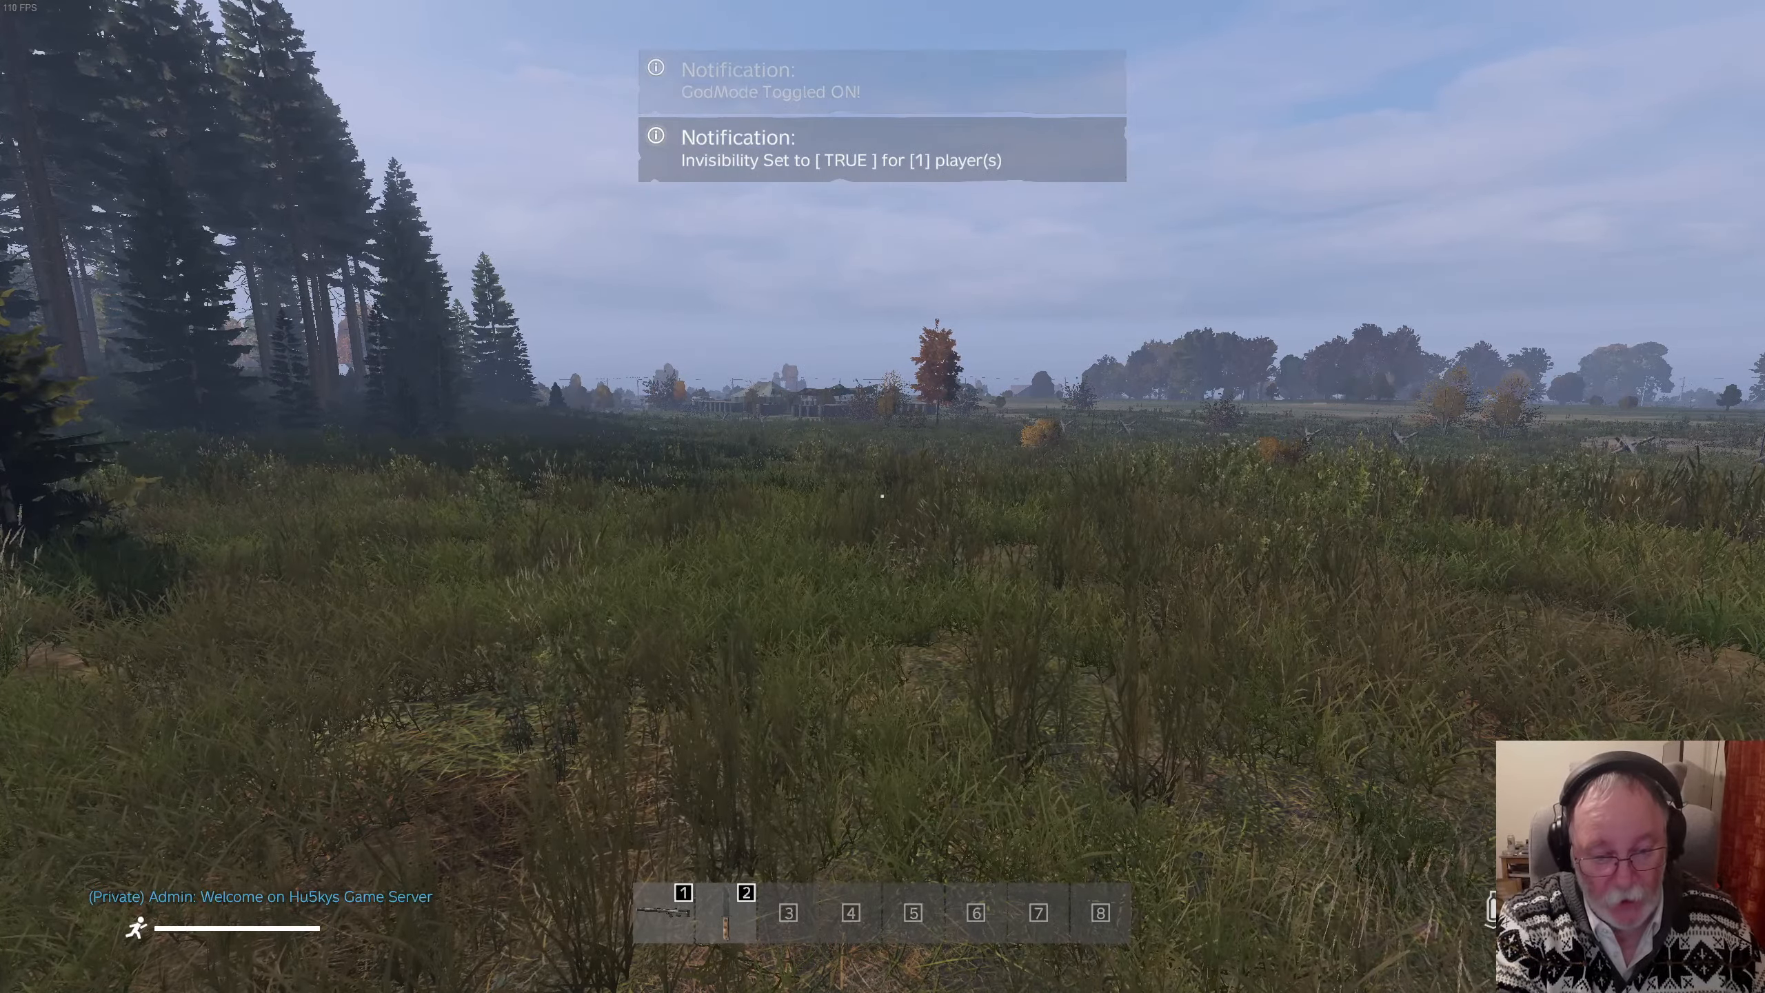
{"action": "key", "text": "w"}
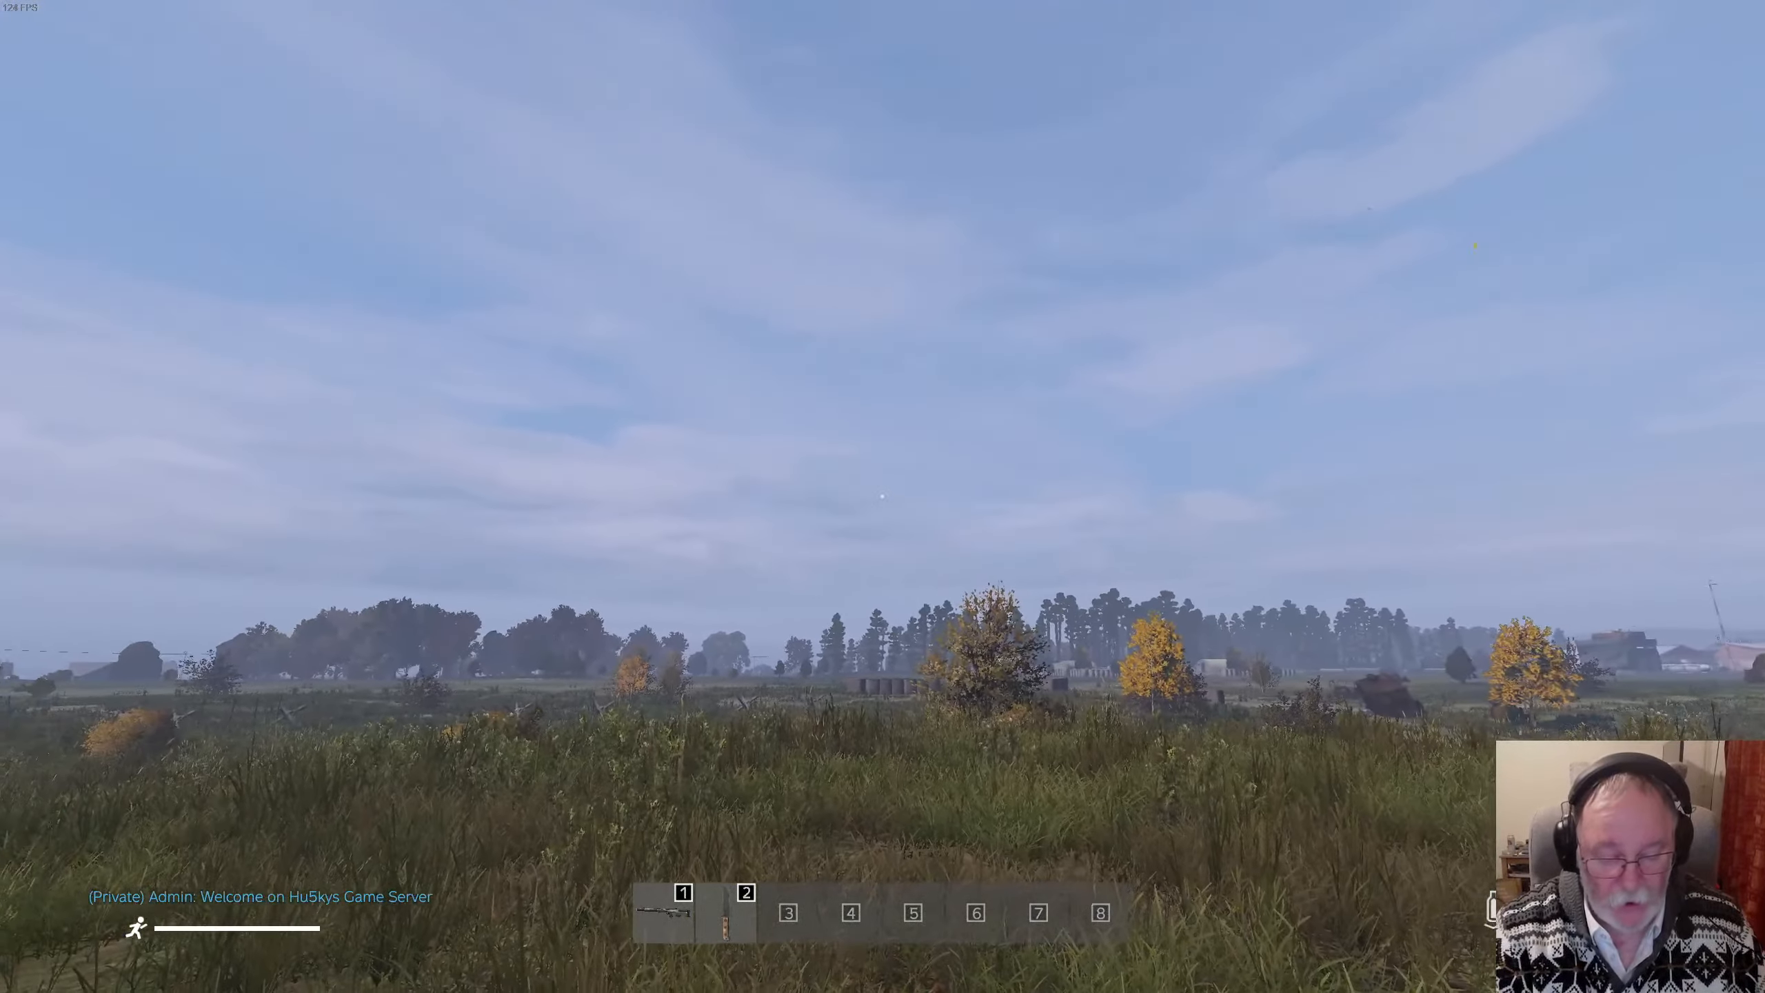
{"action": "key", "text": "w"}
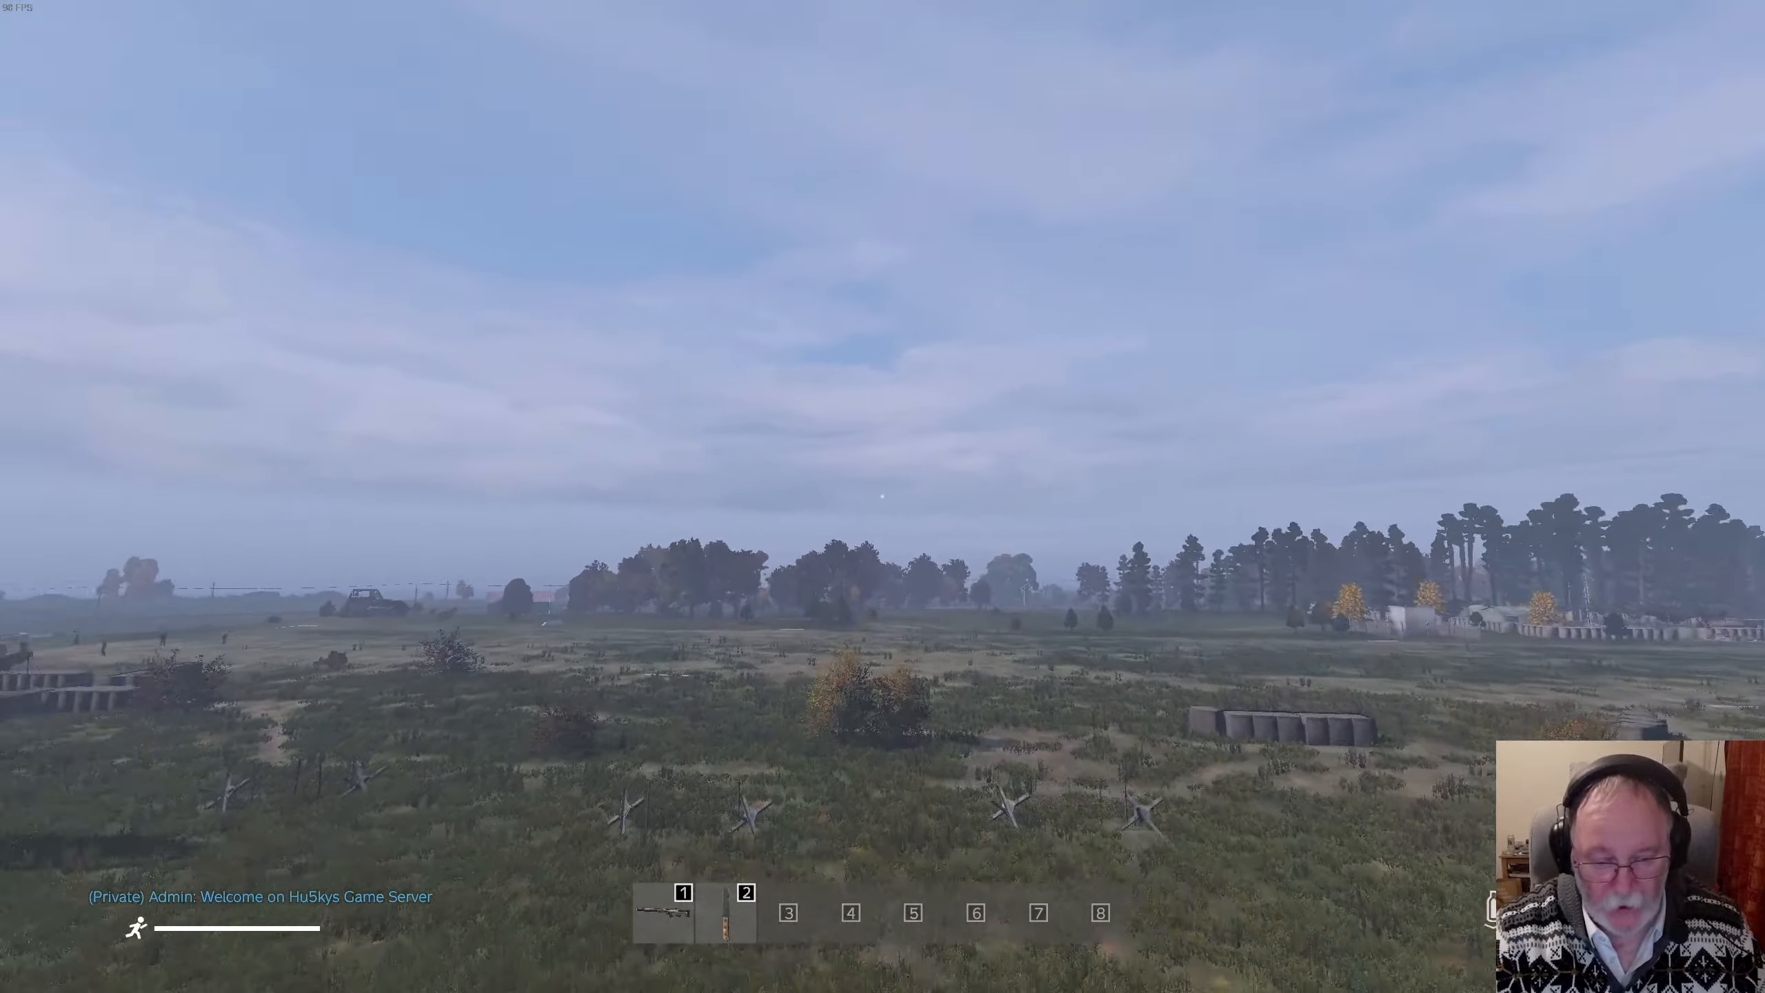
{"action": "key", "text": "w"}
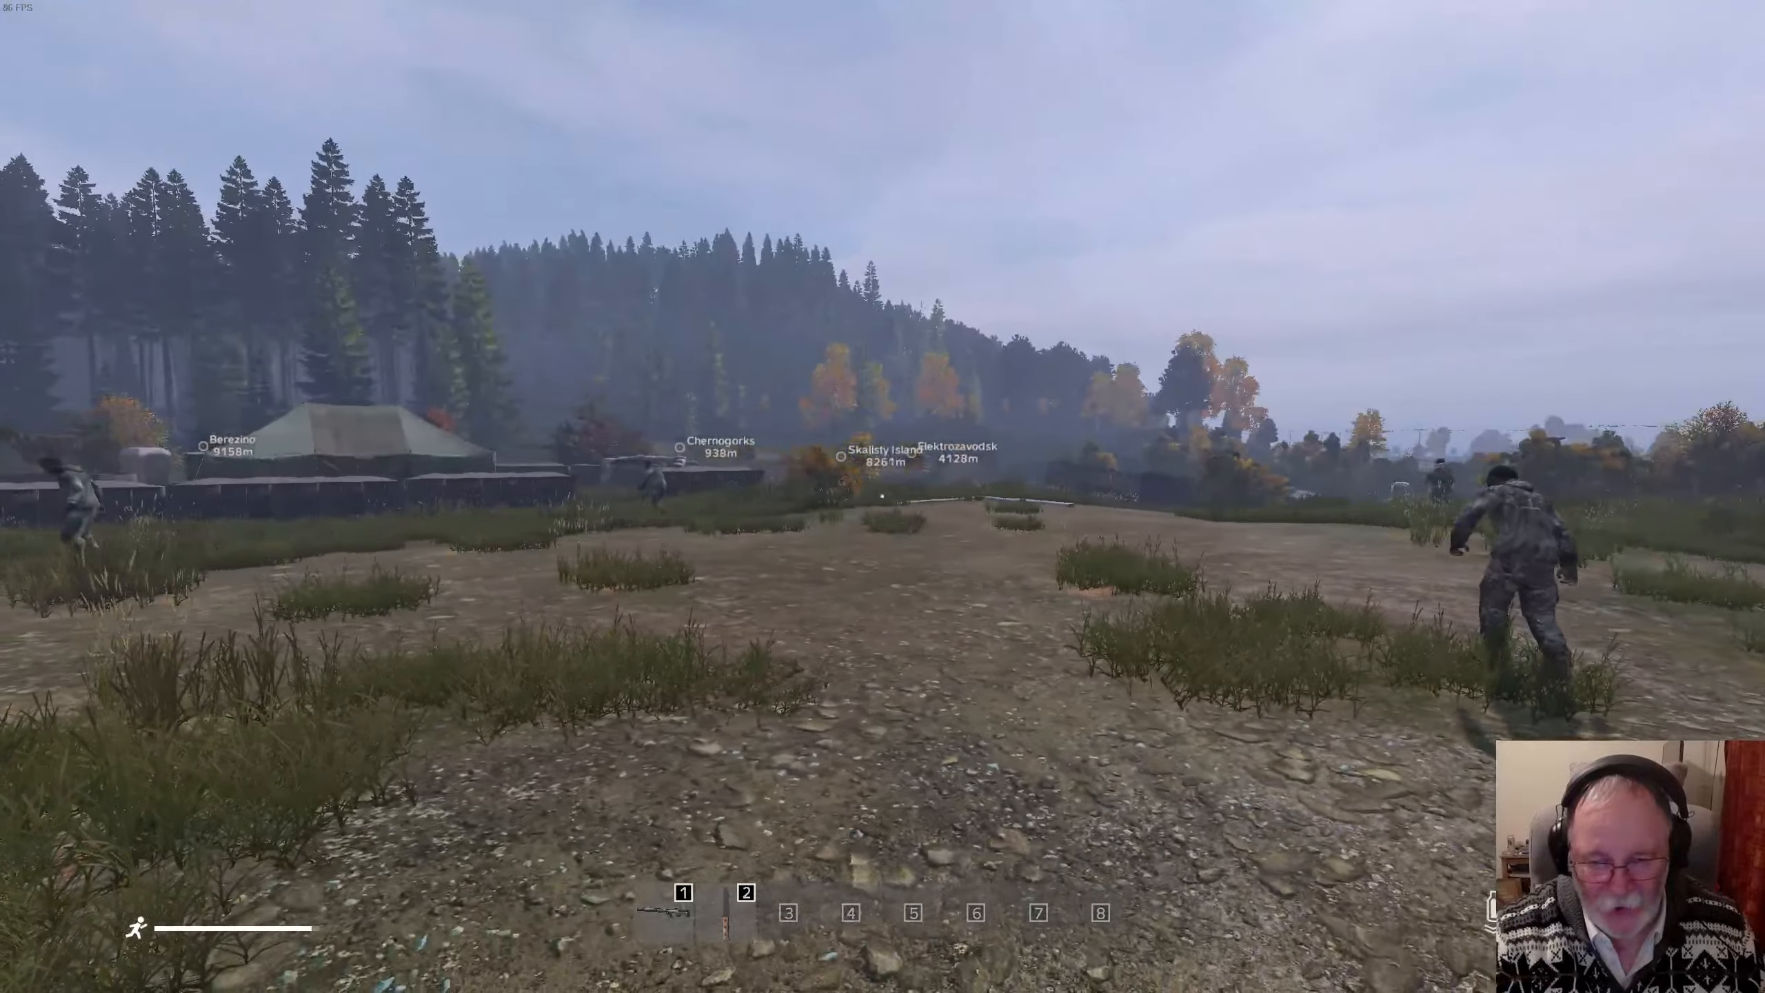
Step: Turn invisibility off and confront the nearby soldier figure on the gravel, and return to an invisible flying view above the field
{"action": "key", "text": "i"}
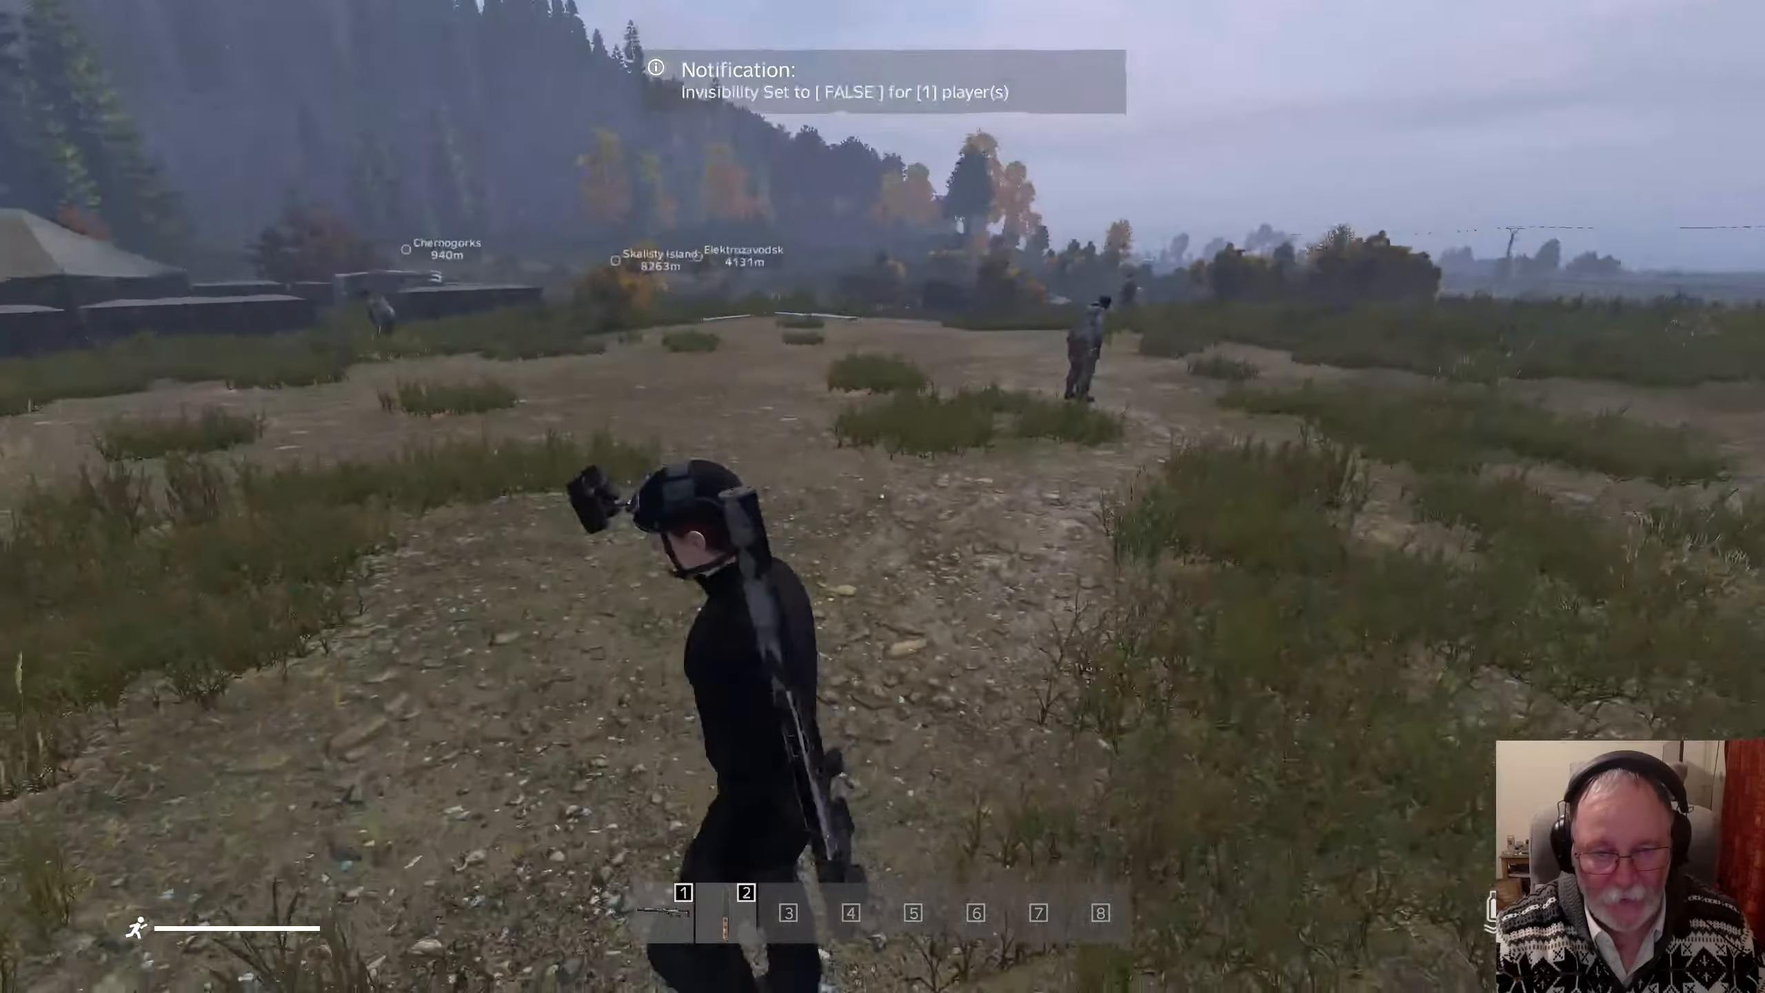
{"action": "key", "text": "w"}
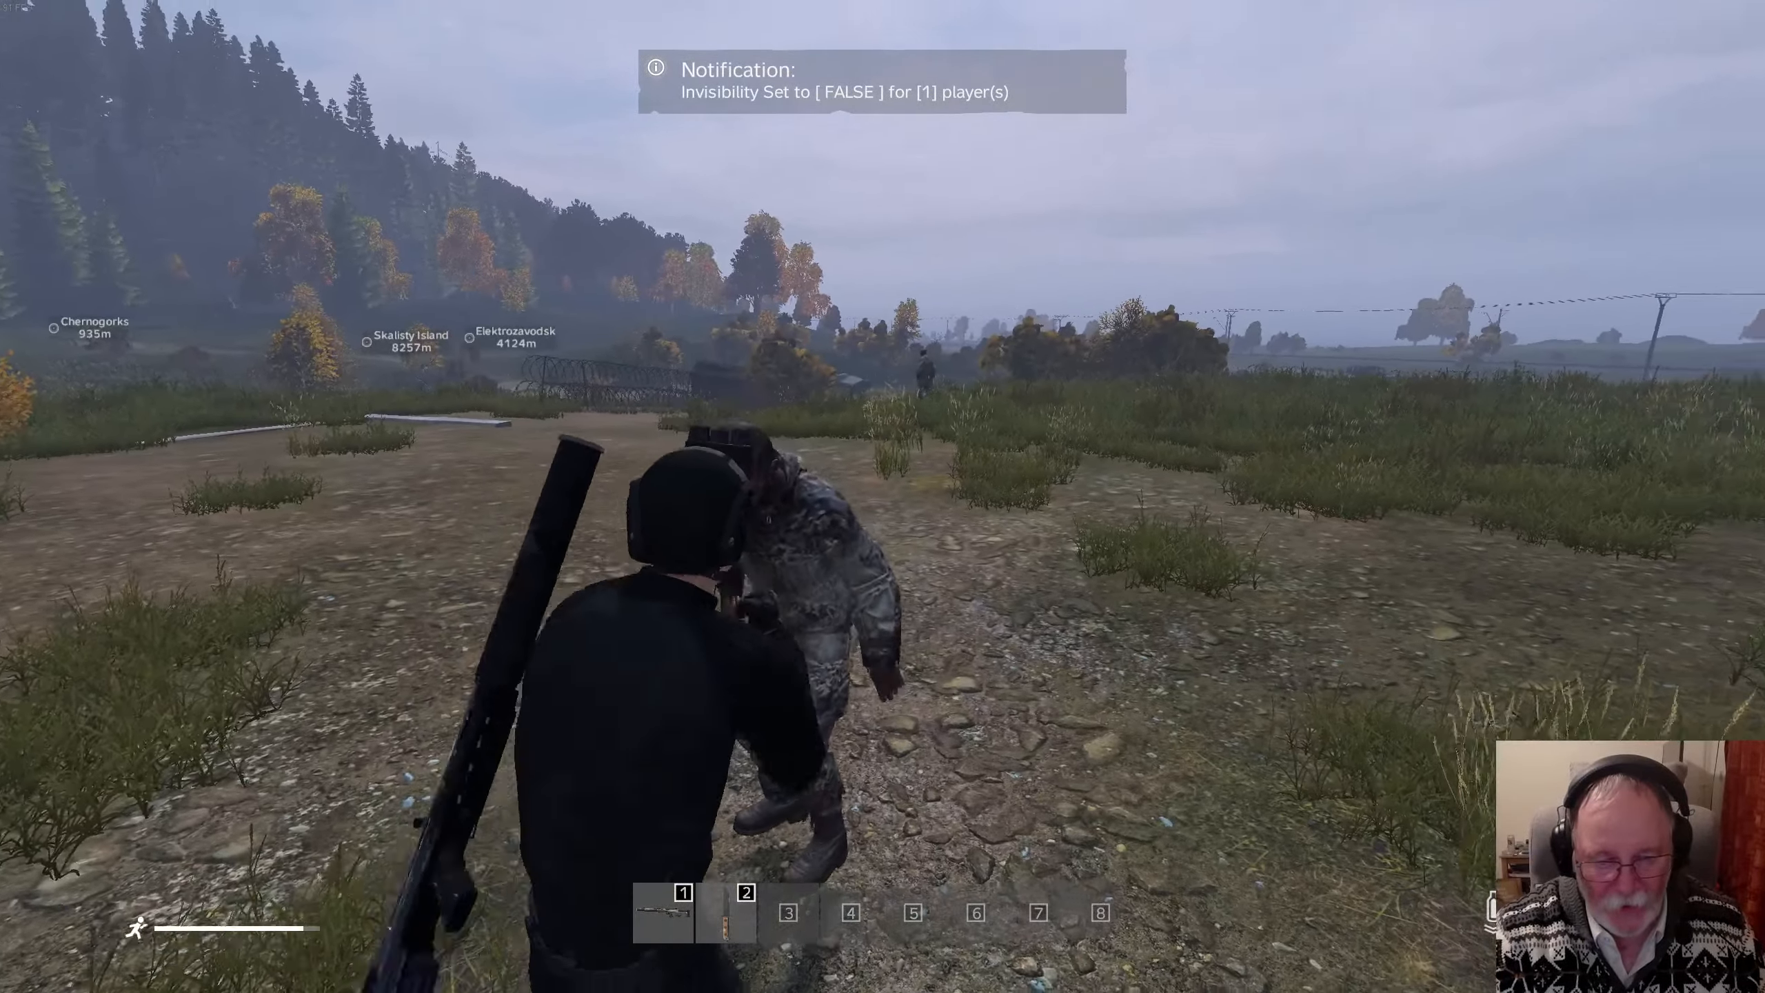
{"action": "left_click", "coordinate": [882, 497]}
{"action": "key", "text": "i"}
{"action": "key", "text": "s"}
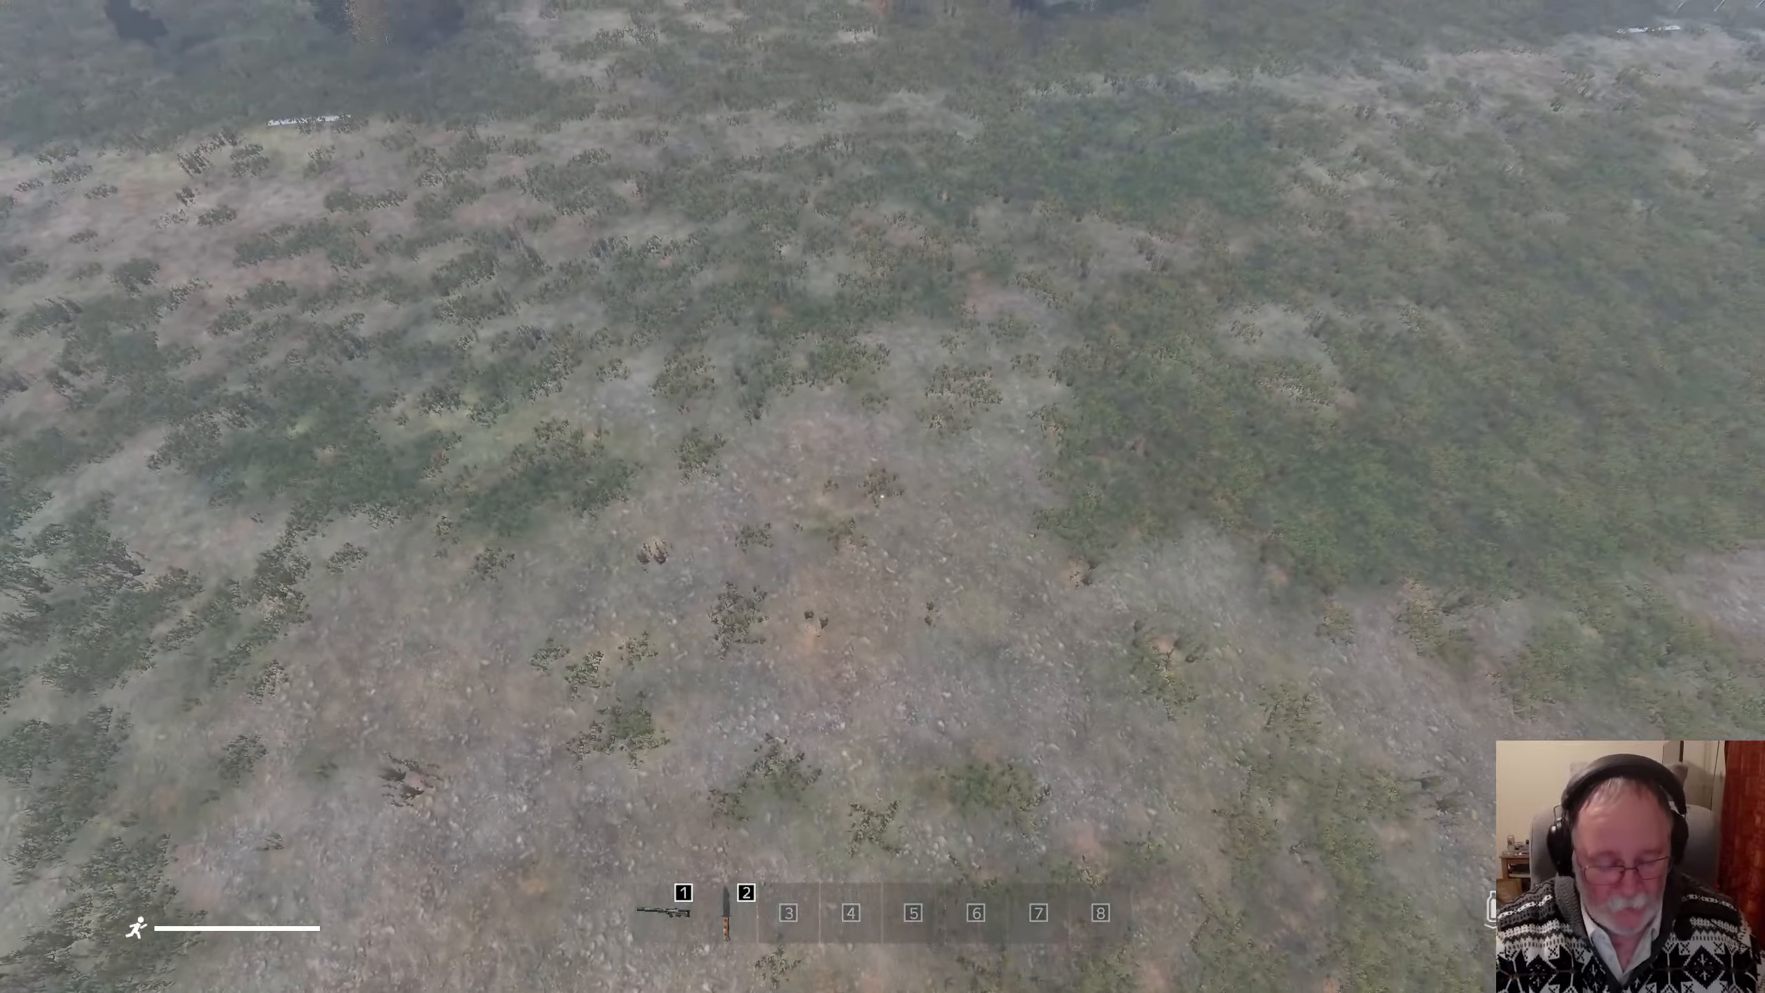
Step: Load the building set "build example" in the Object Builder, set it active so it auto-spawns, and return to the game view
{"action": "key", "text": "Home"}
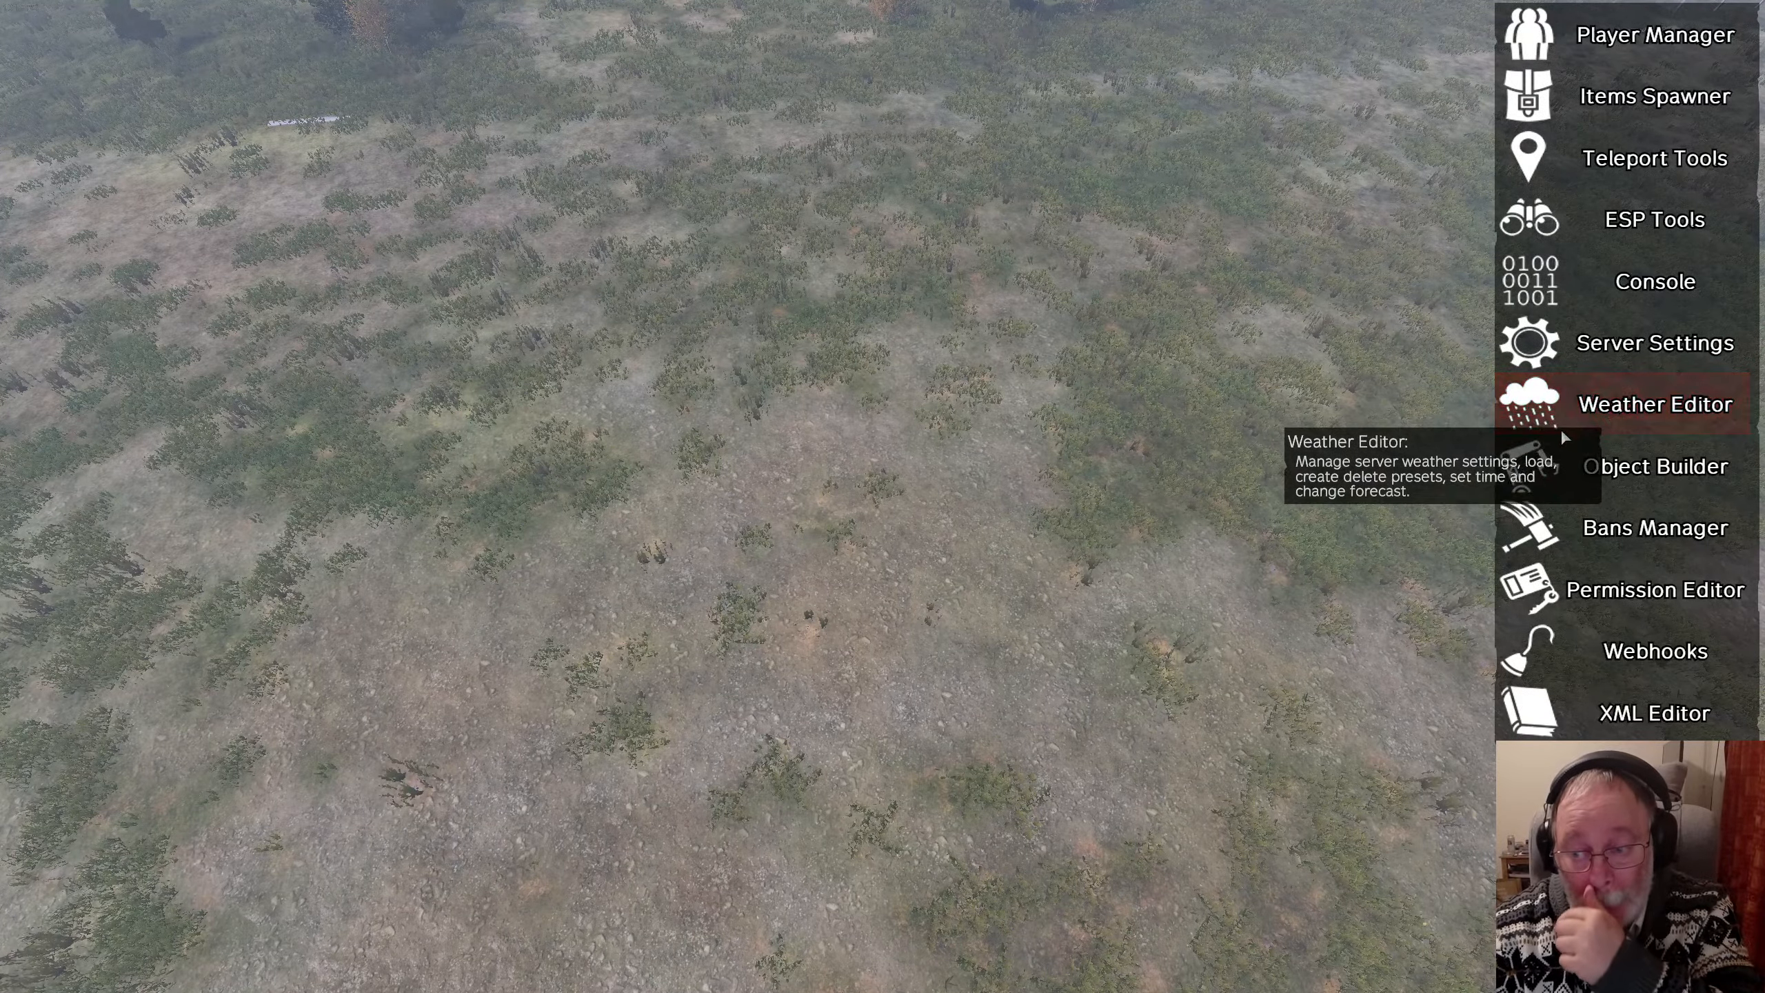
{"action": "left_click", "coordinate": [1569, 459]}
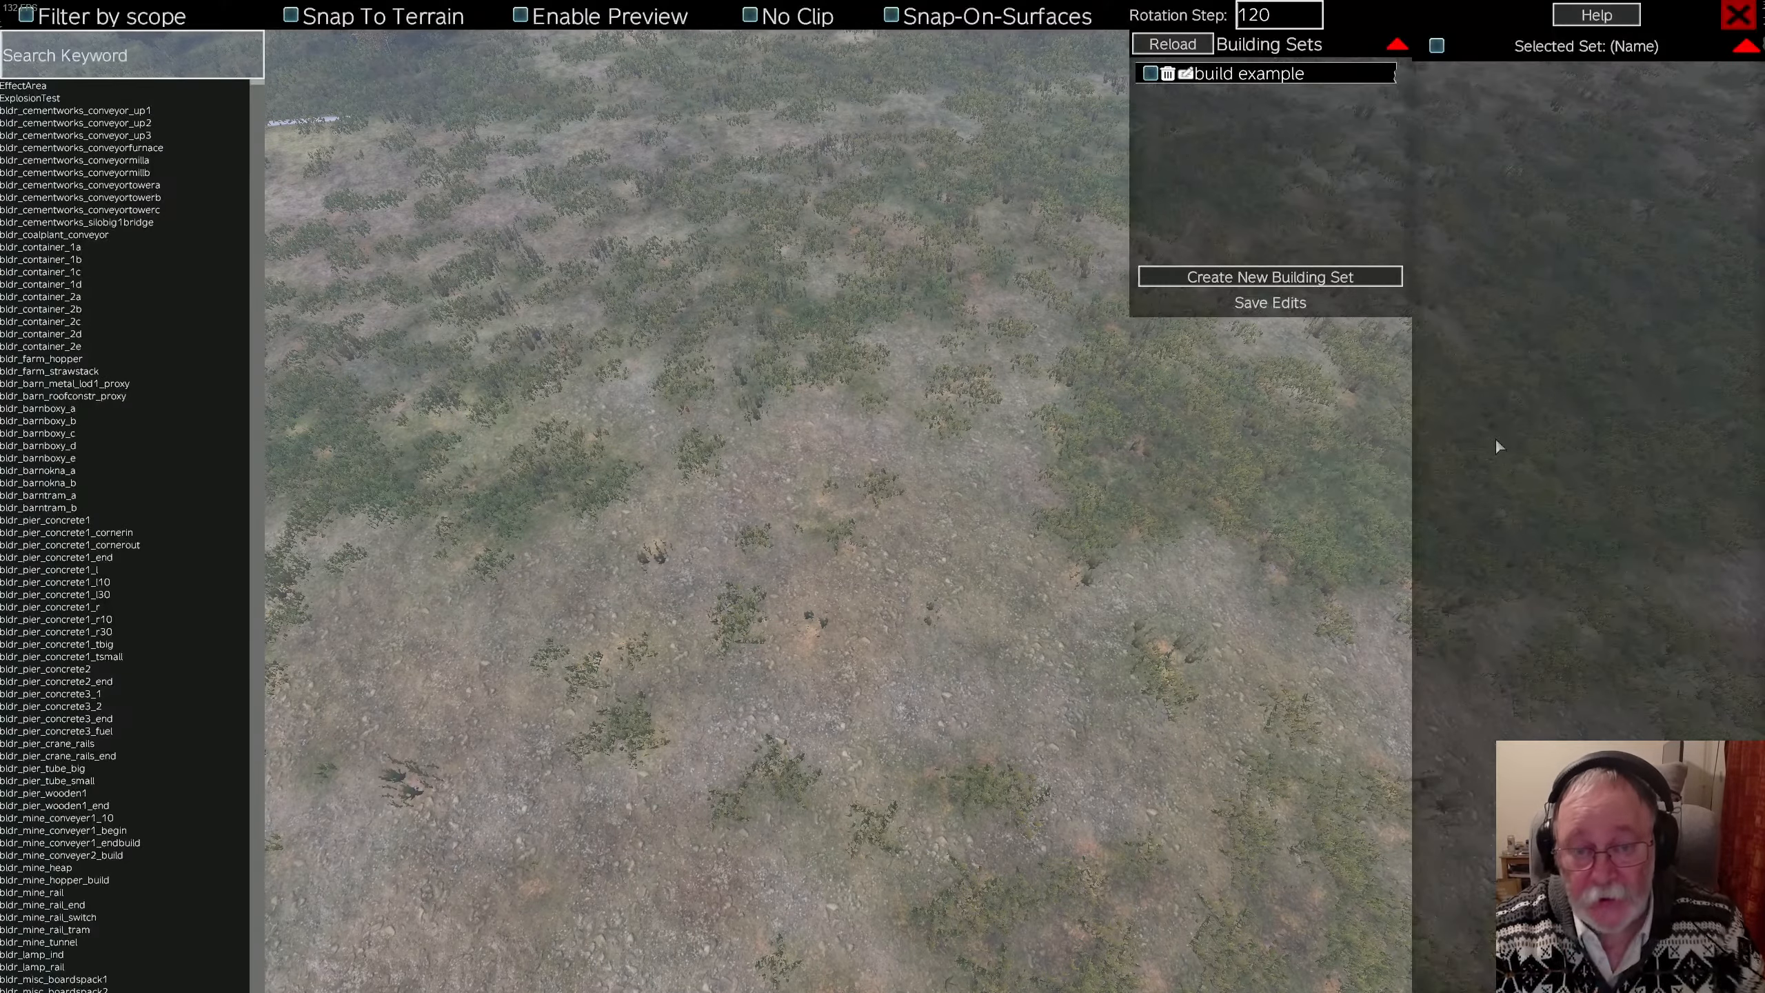
{"action": "left_click", "coordinate": [1150, 74]}
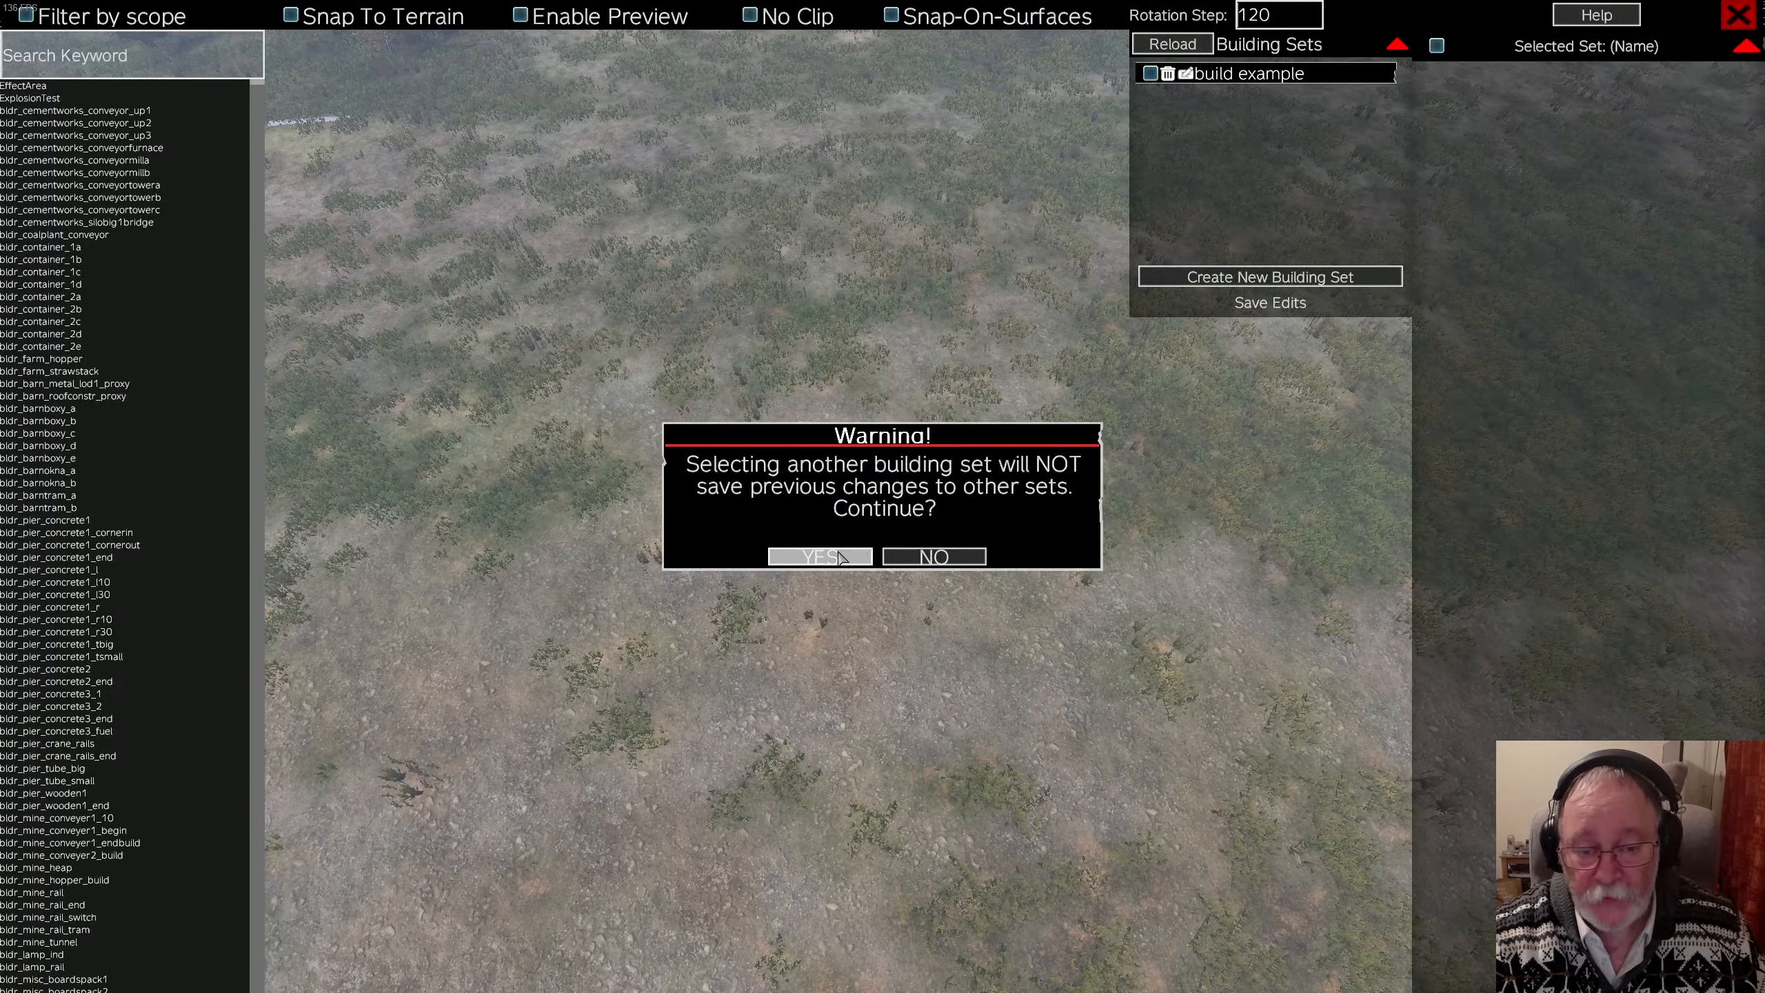
{"action": "left_click", "coordinate": [841, 556]}
{"action": "left_click", "coordinate": [1186, 74]}
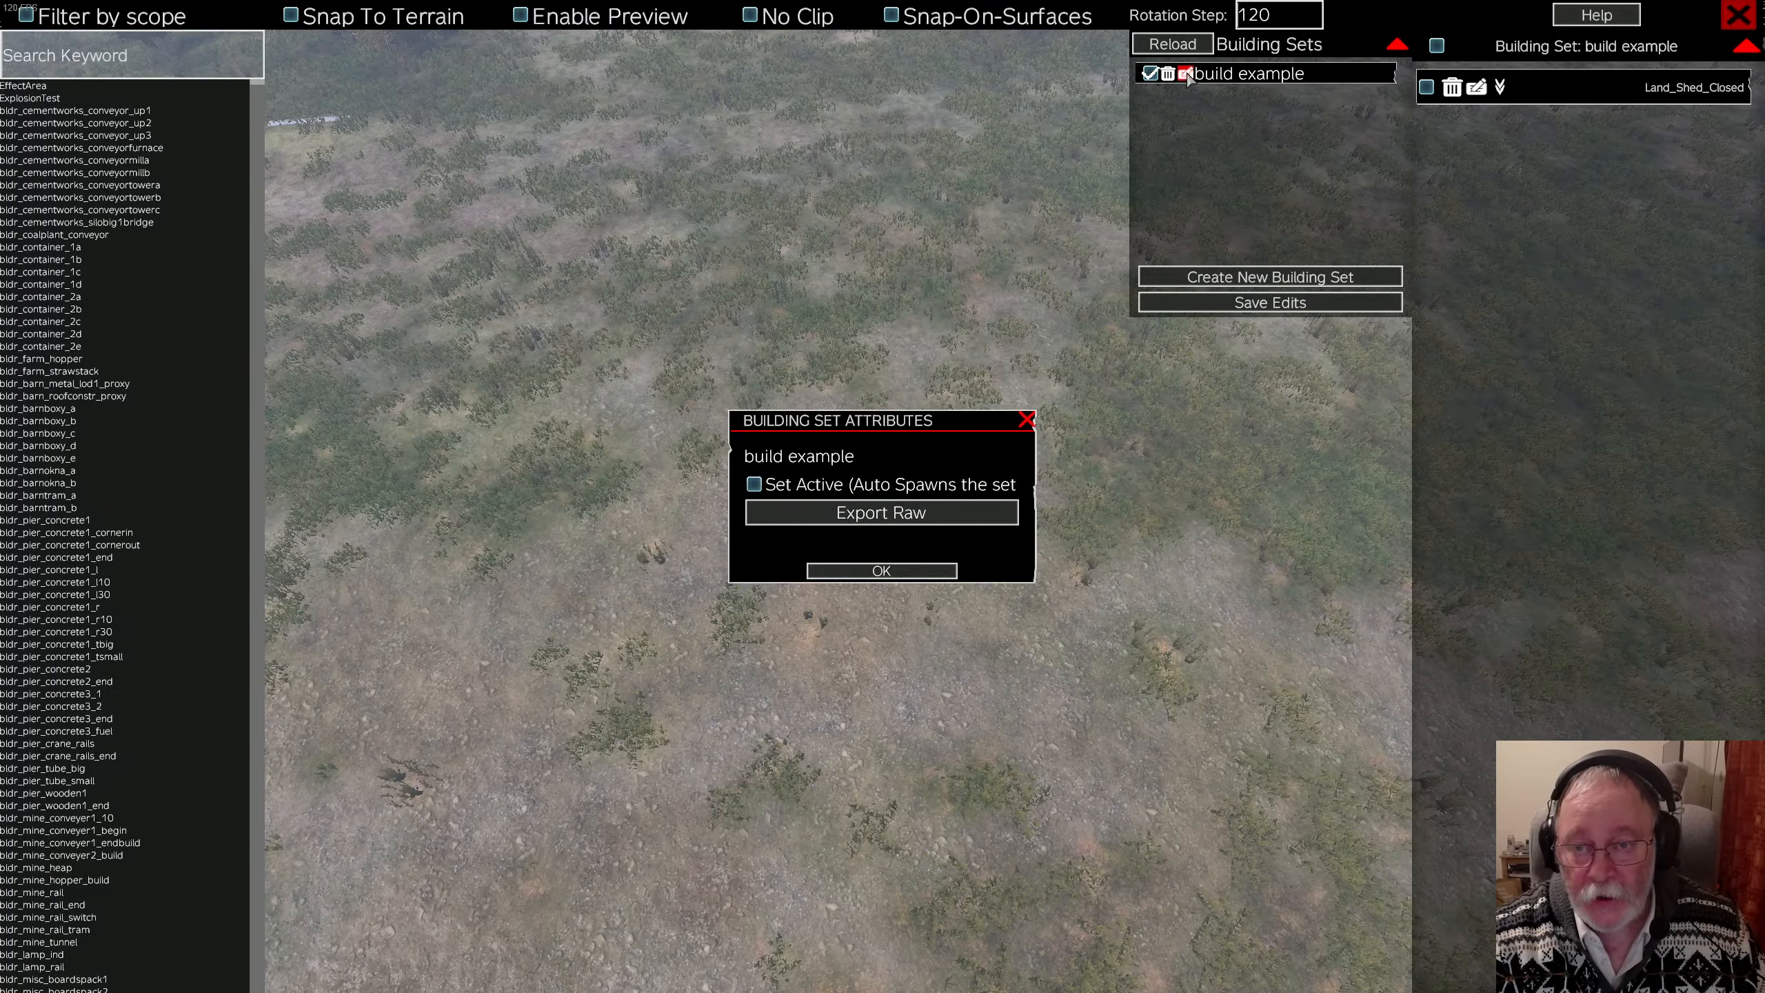
{"action": "left_click", "coordinate": [753, 485]}
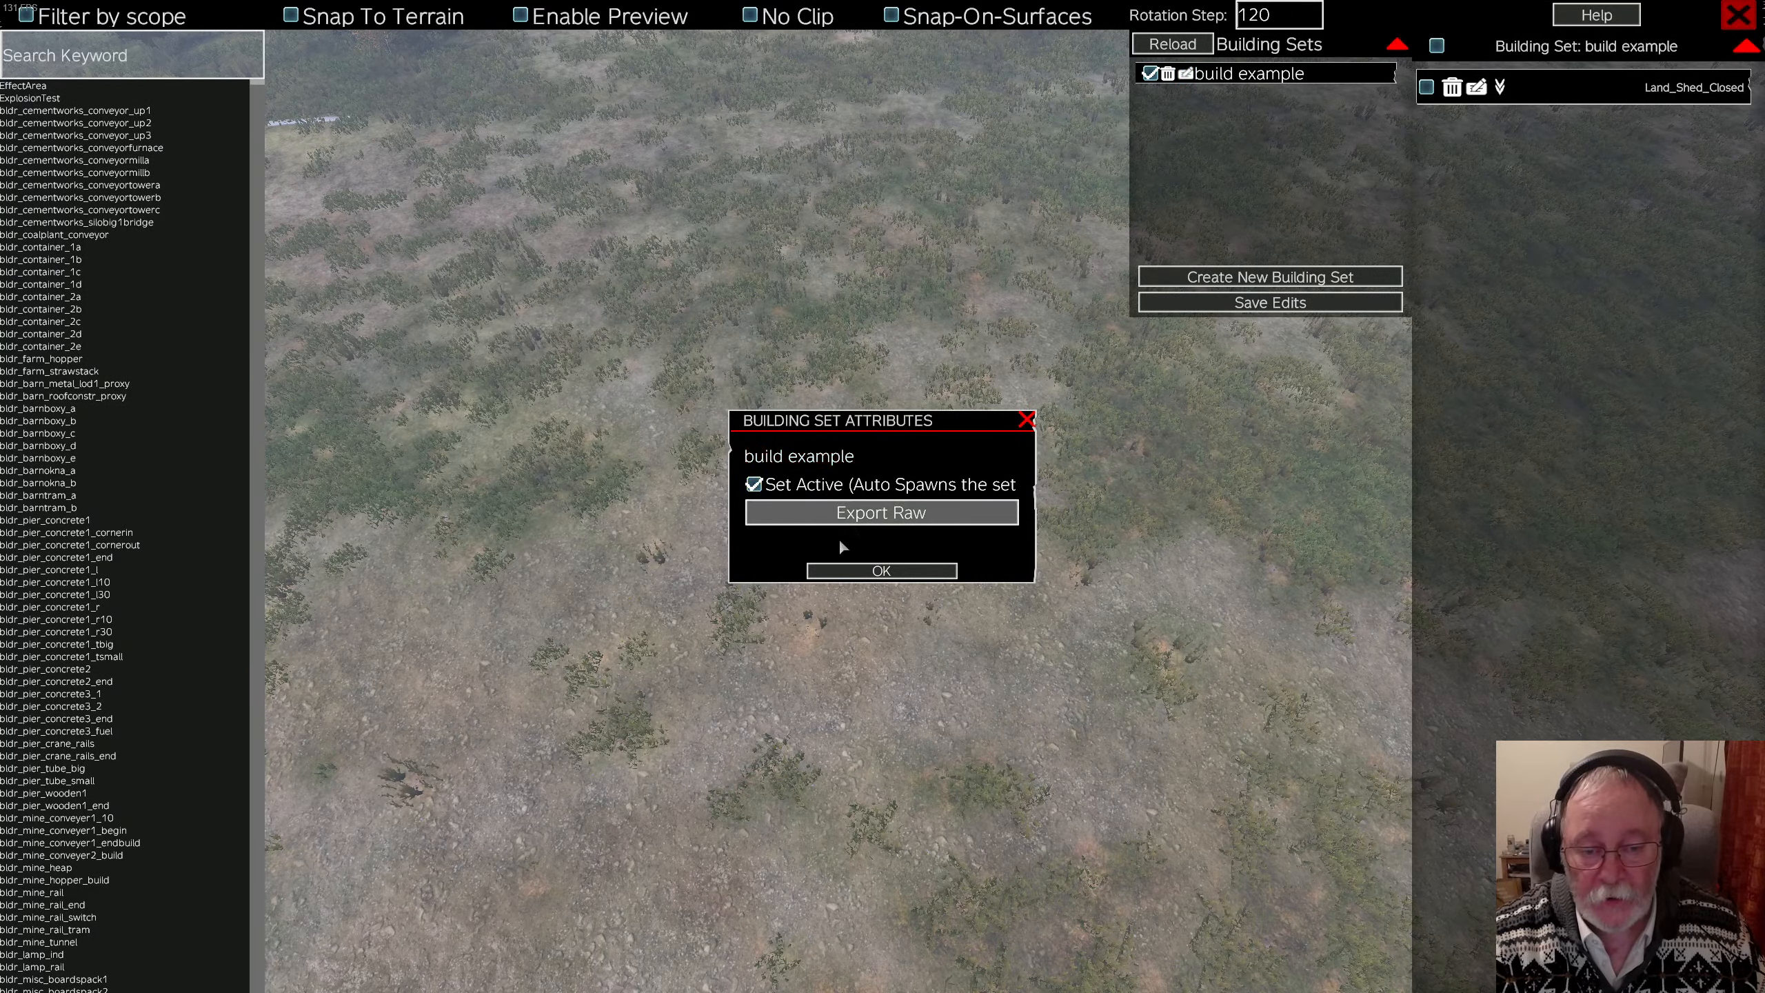
{"action": "left_click", "coordinate": [863, 571]}
{"action": "key", "text": "Escape"}
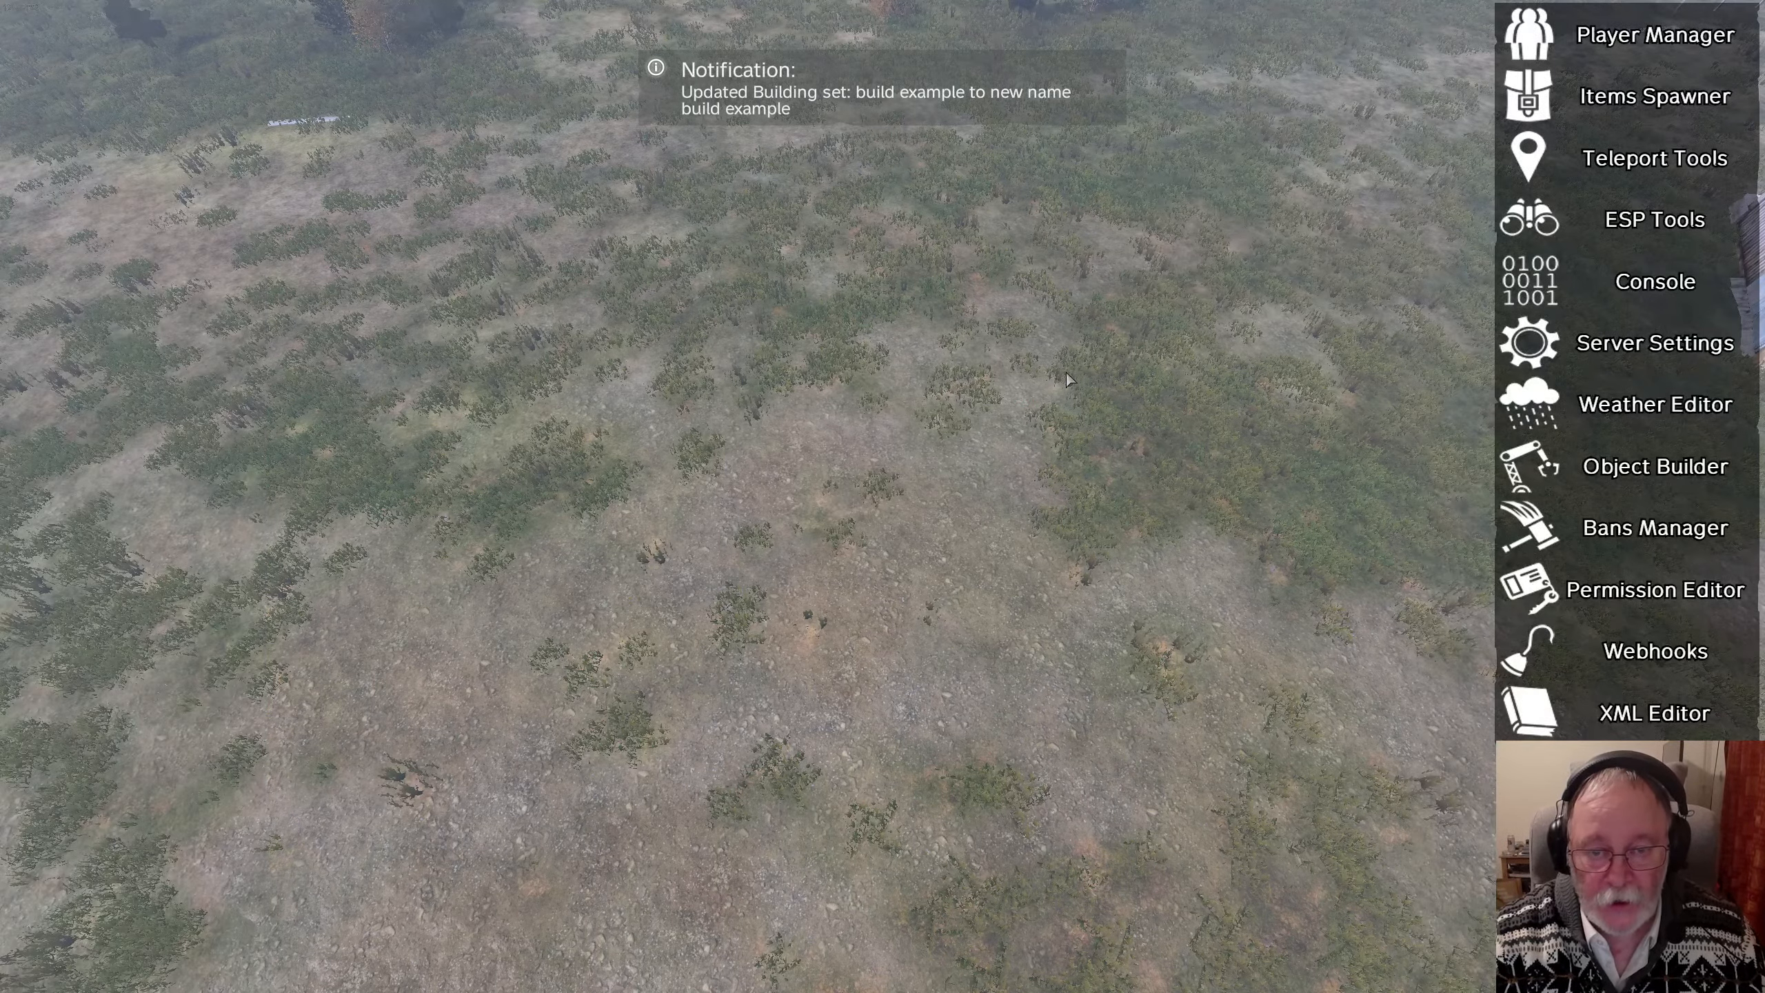
{"action": "key", "text": "Escape"}
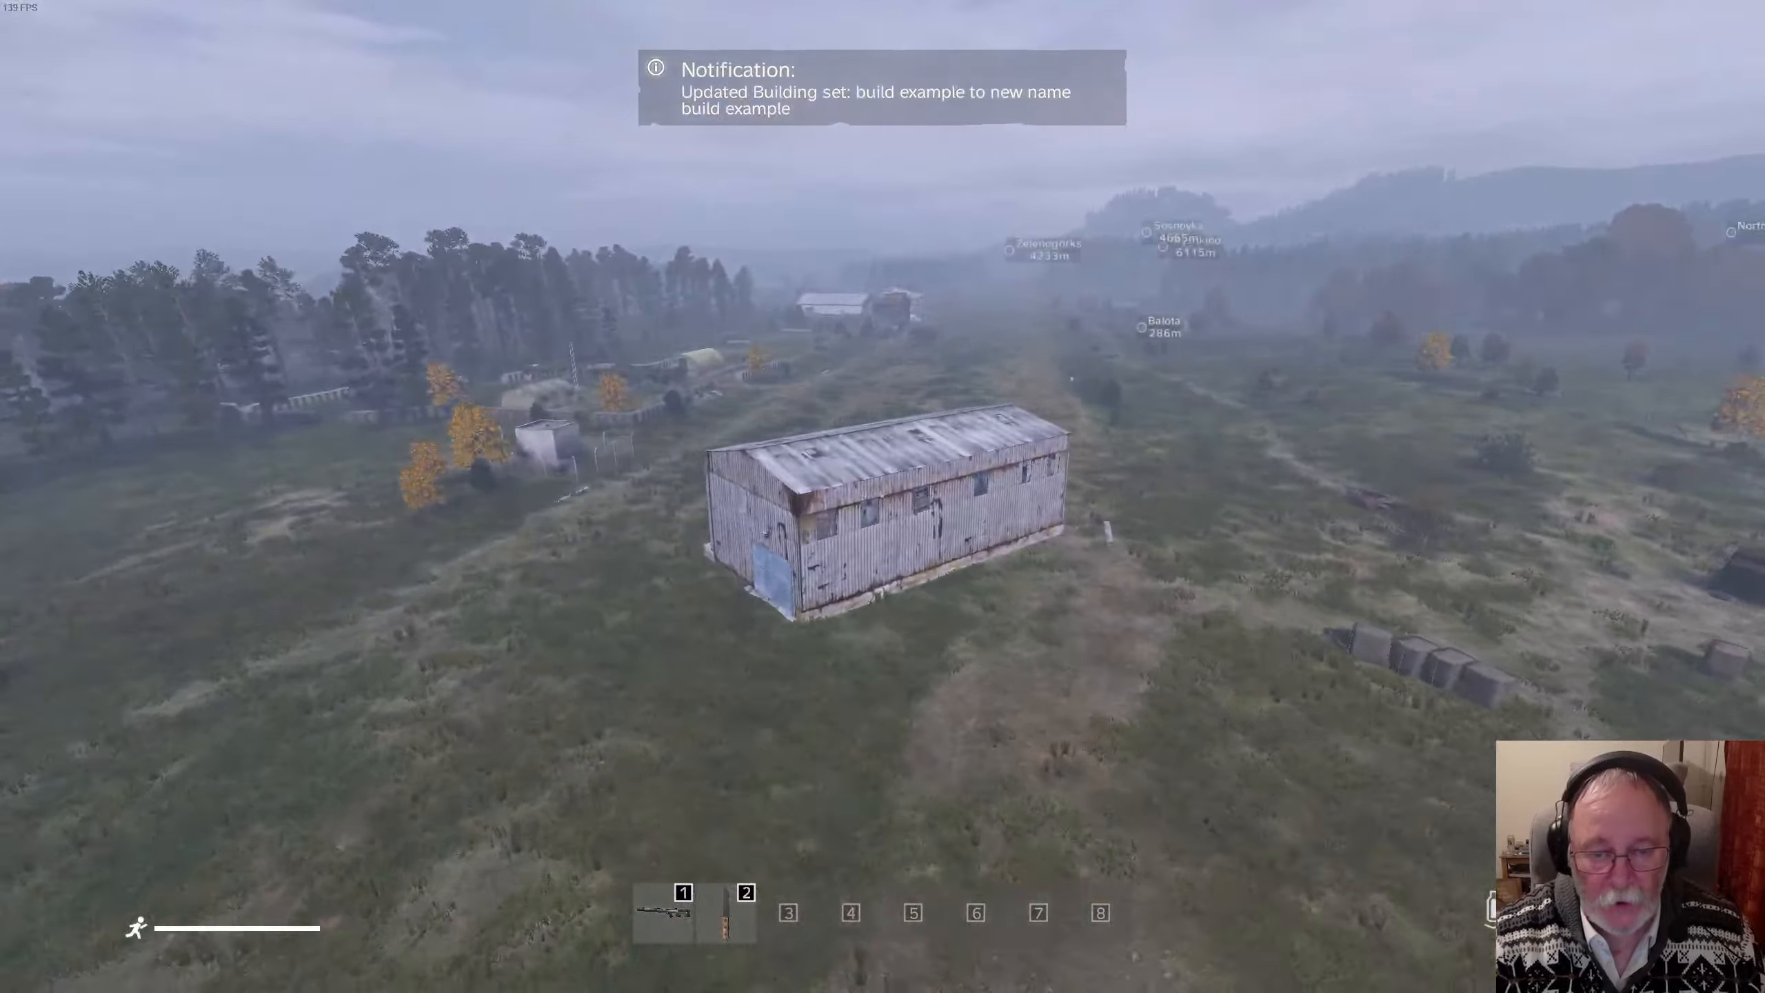
Step: Inspect the metal shed in the field up close at its blue doors and from a distance
{"action": "key", "text": "a"}
{"action": "key", "text": "w"}
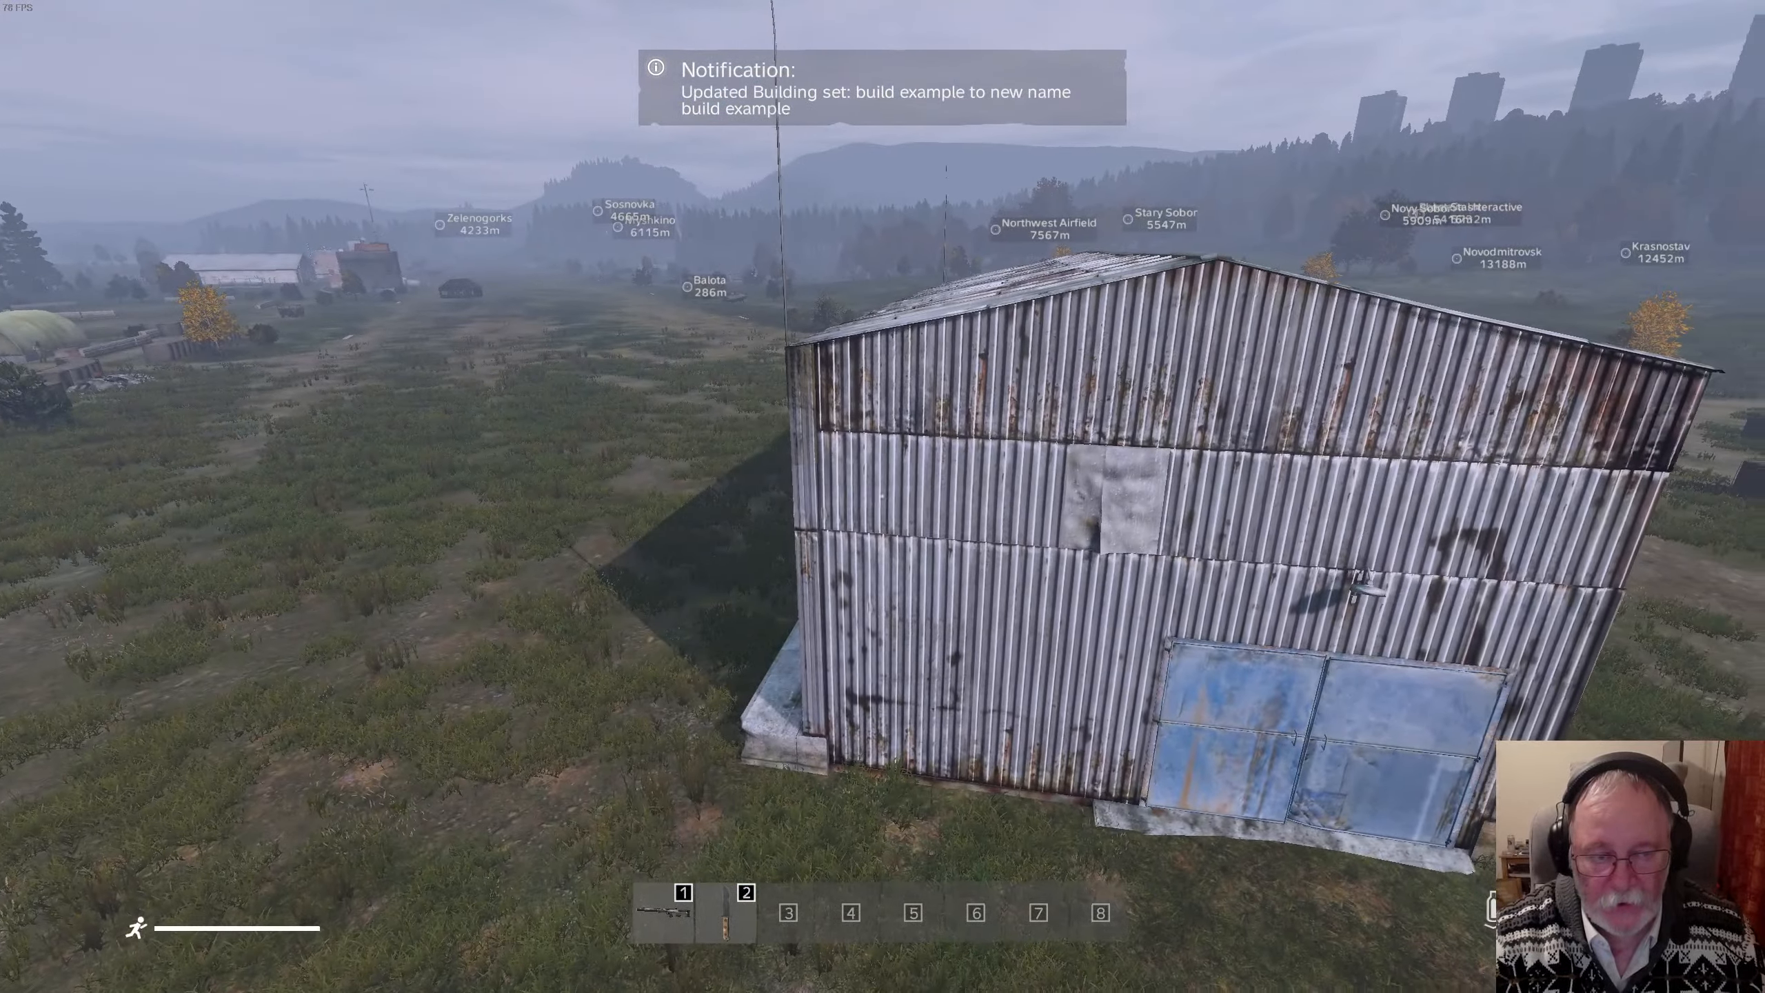
{"action": "key", "text": "s"}
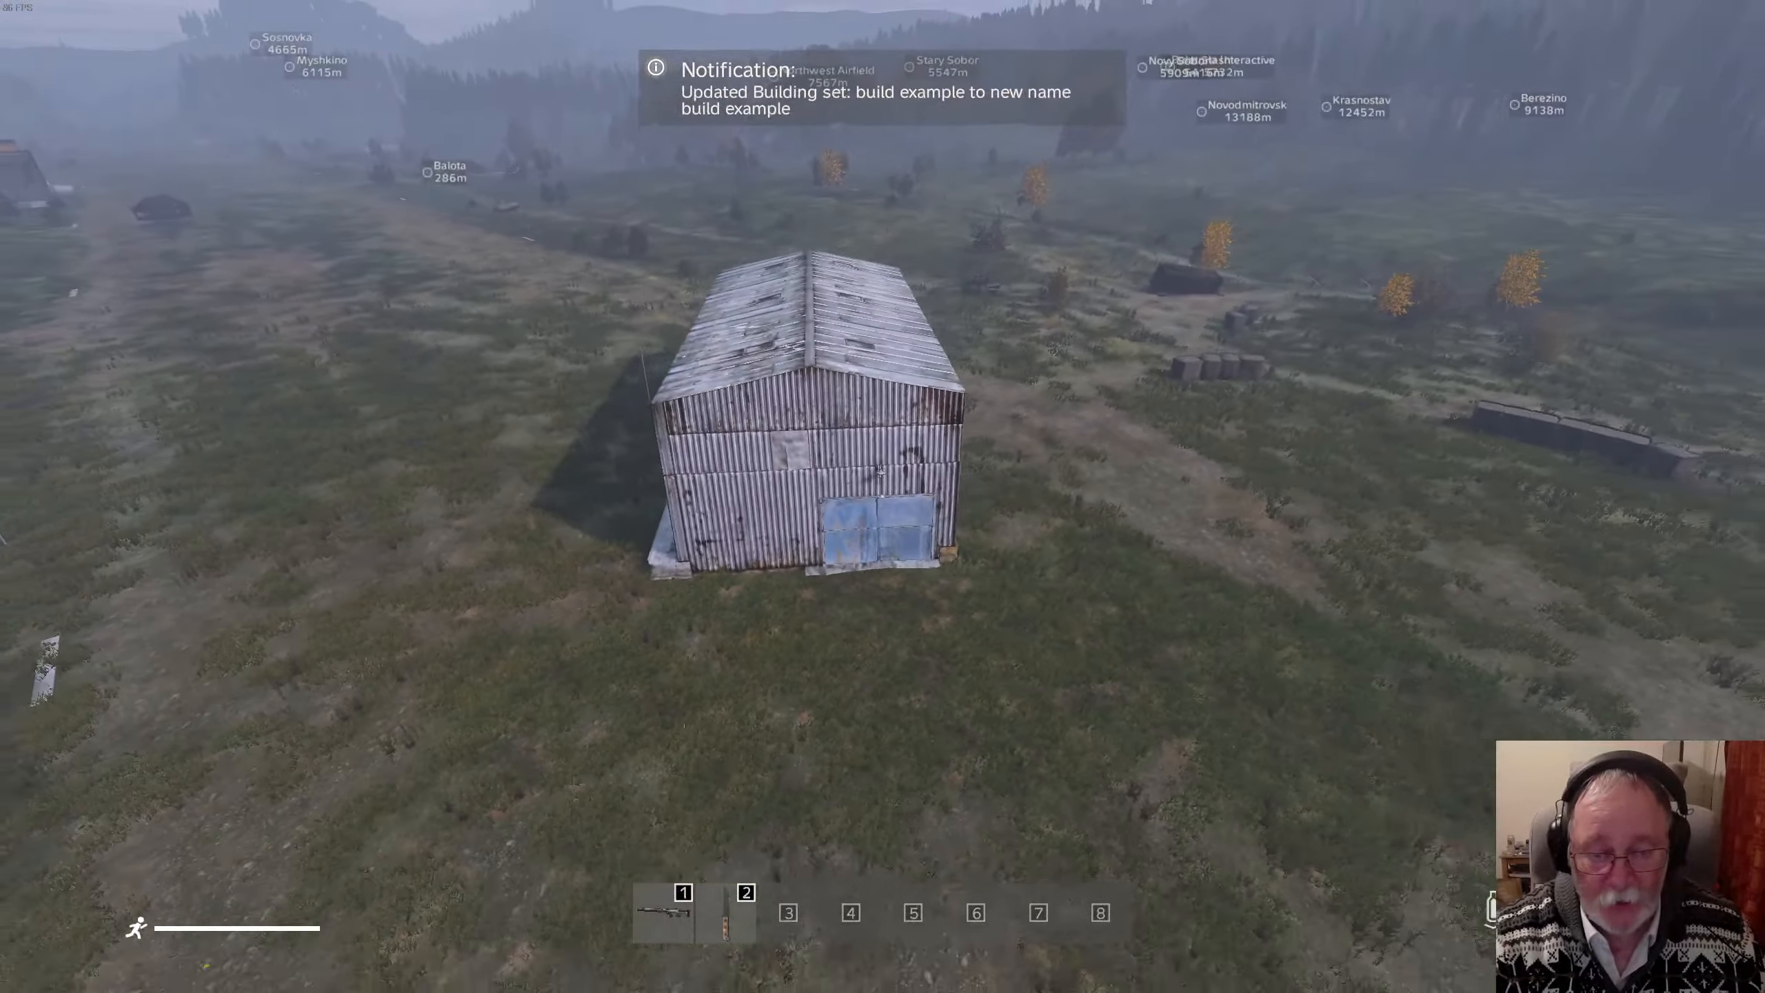
Step: Reopen the Object Builder, select the "build example" set, and switch off its Set Active attribute
{"action": "key", "text": "Home"}
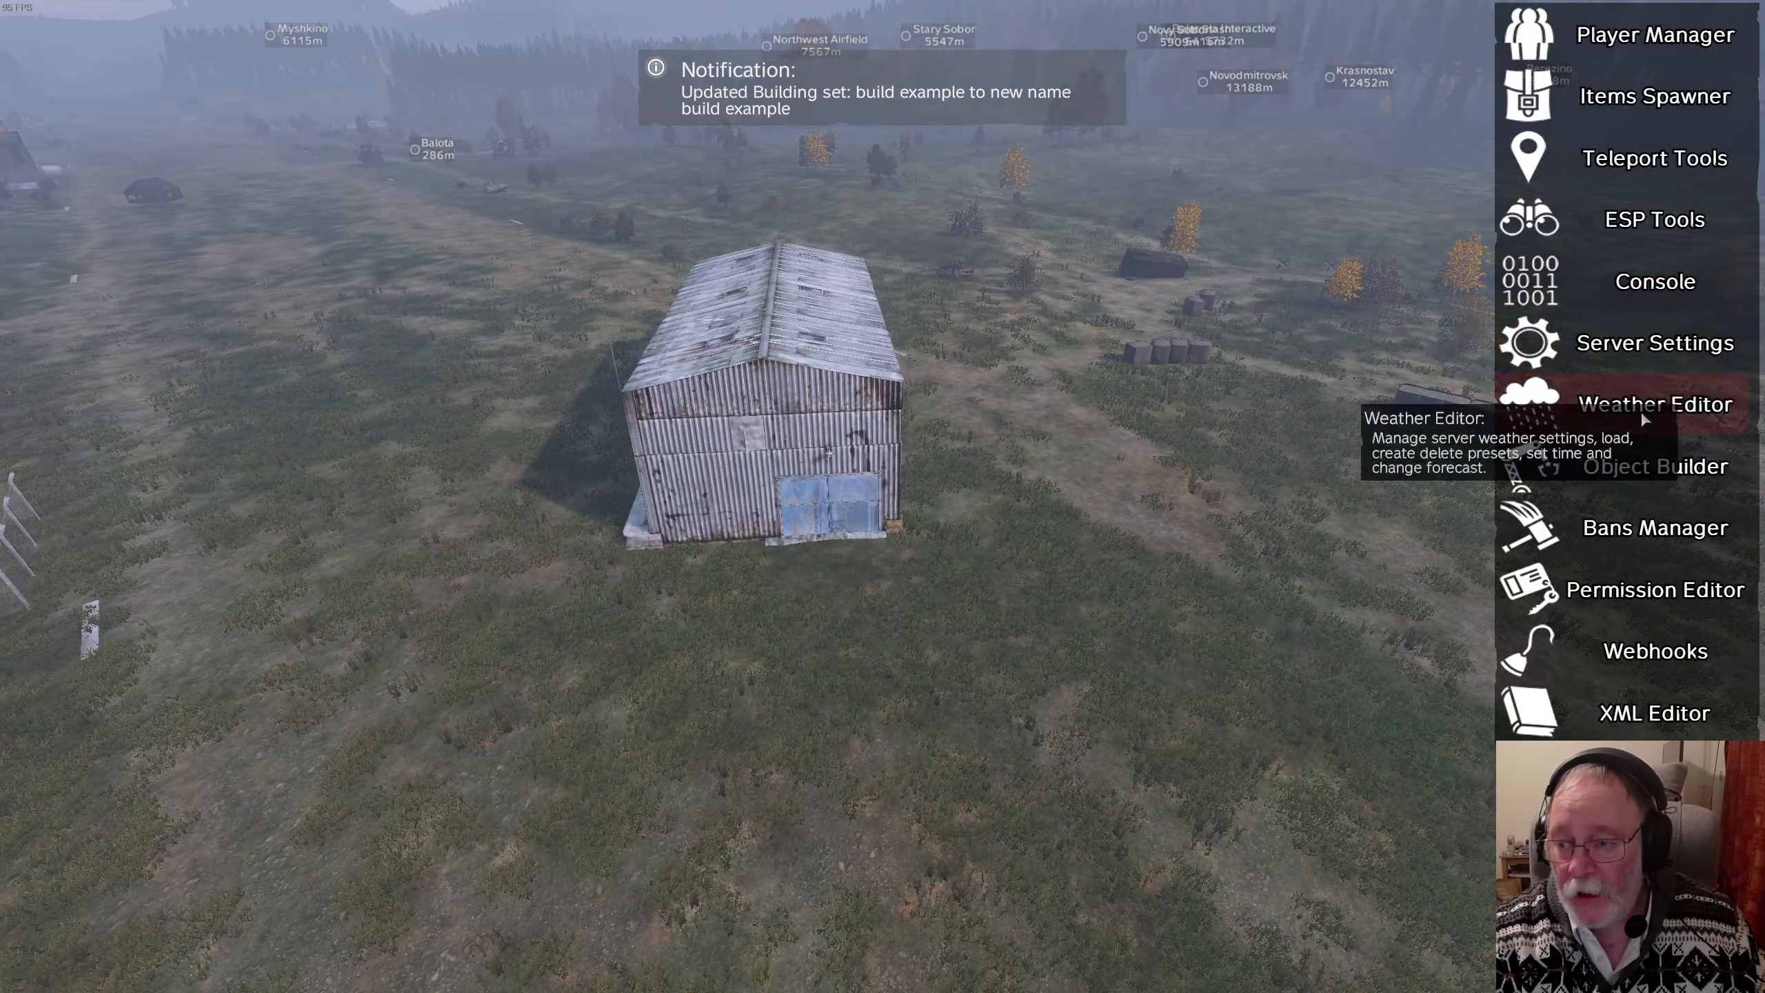
{"action": "left_click", "coordinate": [1550, 467]}
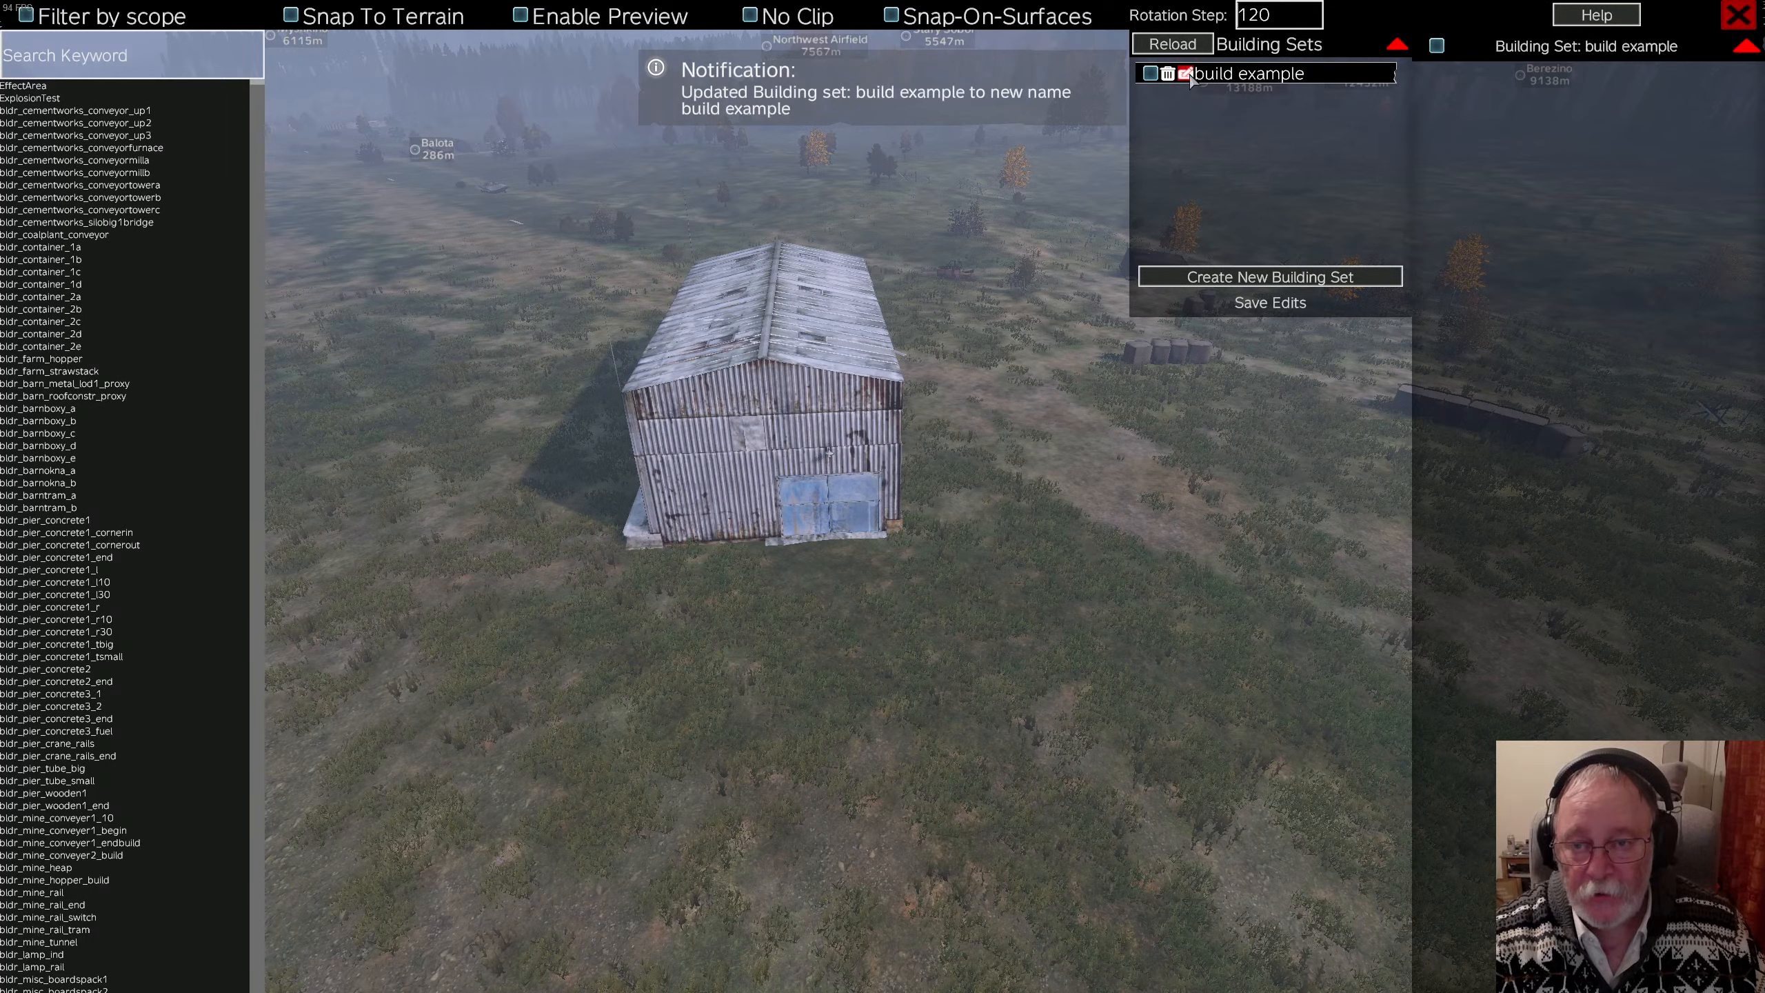
{"action": "left_click", "coordinate": [1153, 75]}
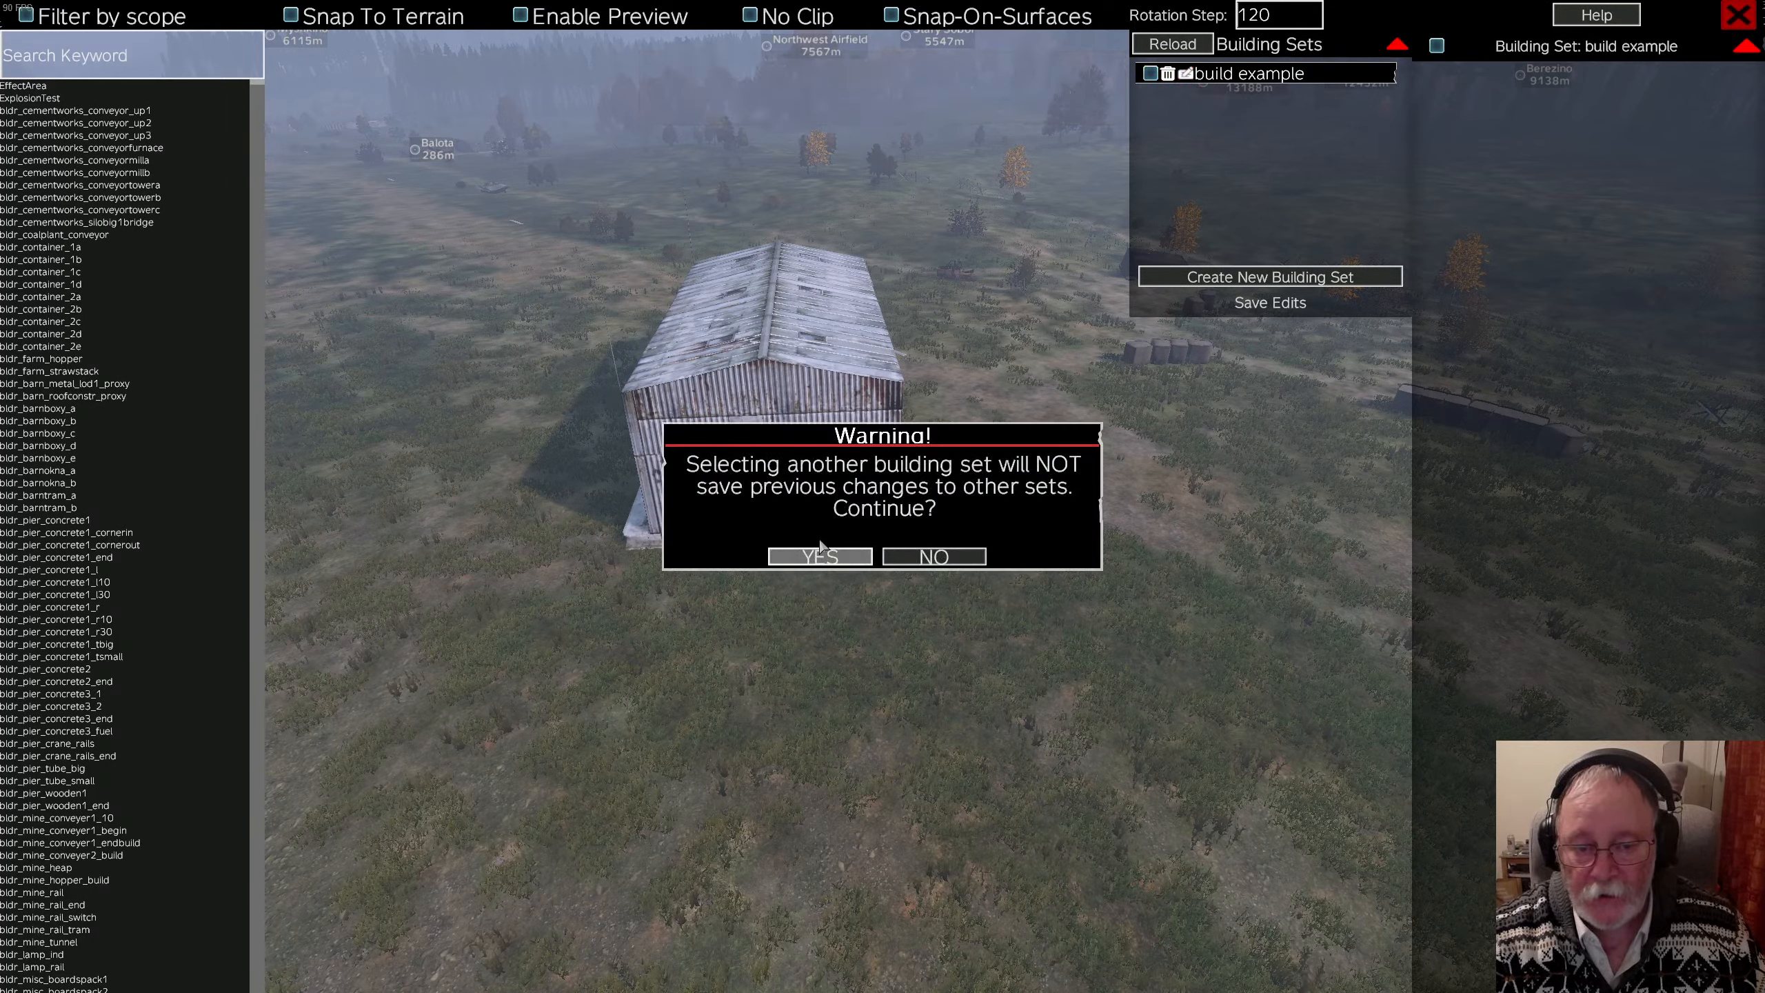
{"action": "left_click", "coordinate": [819, 559]}
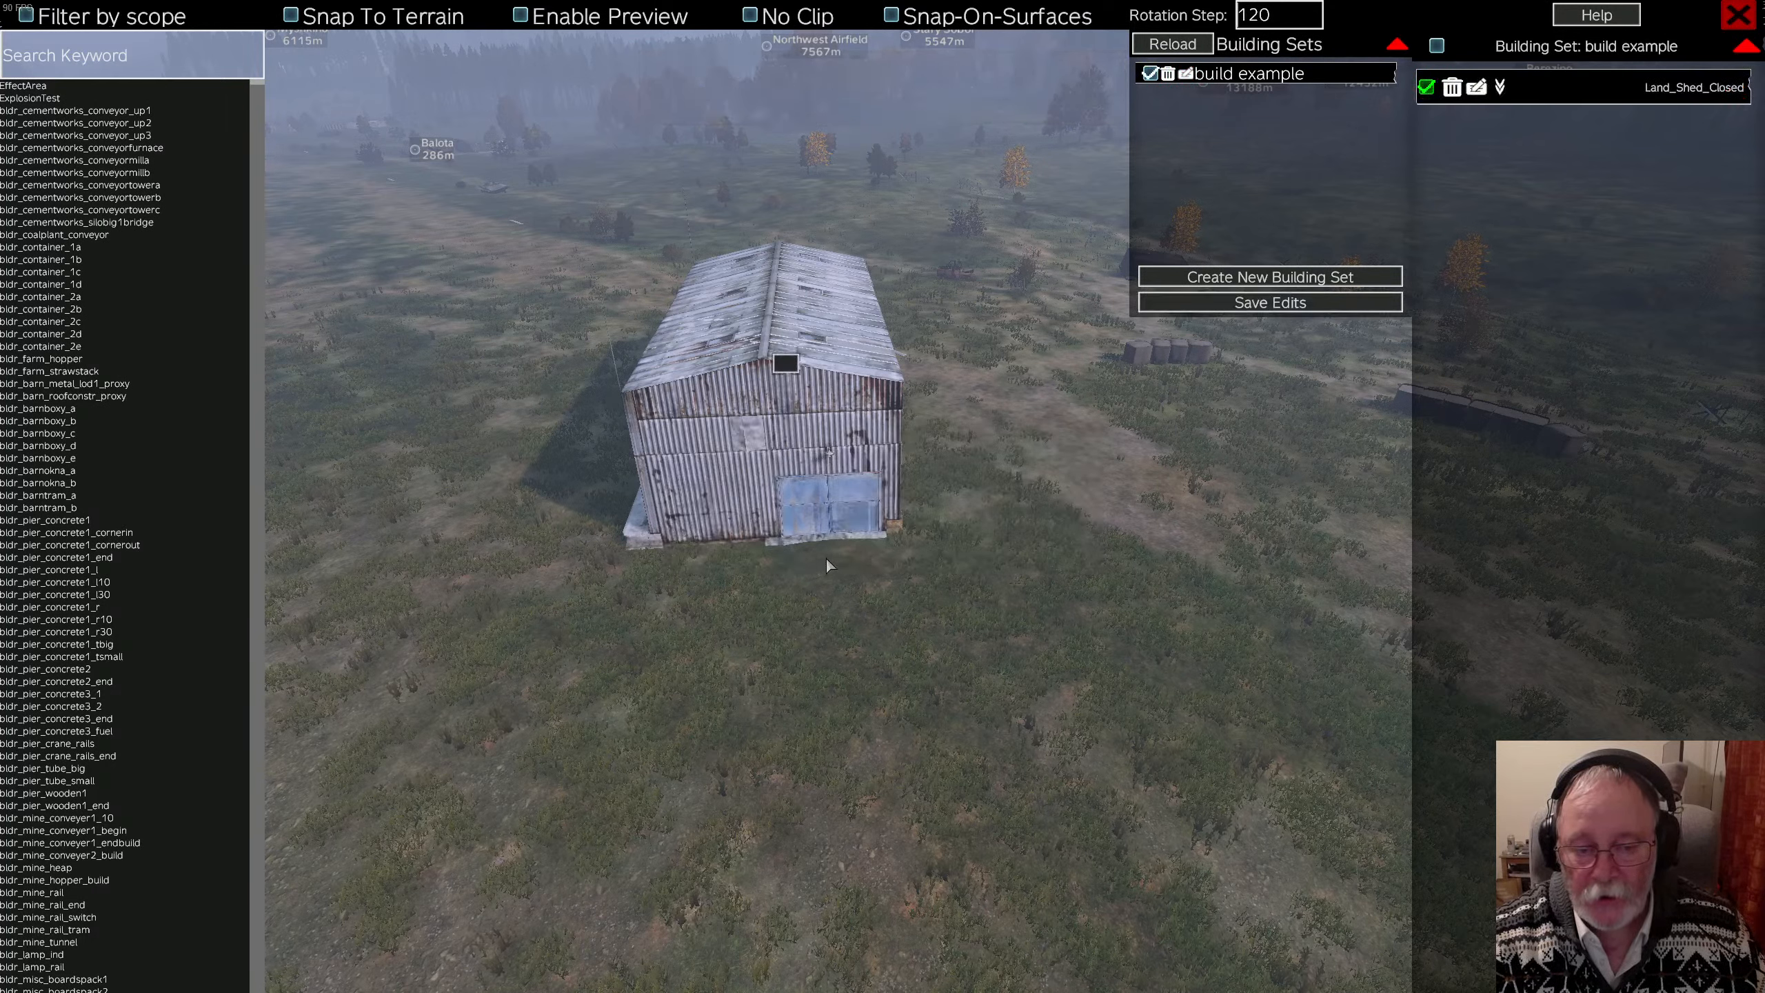
{"action": "left_click", "coordinate": [1185, 76]}
{"action": "left_click", "coordinate": [754, 485]}
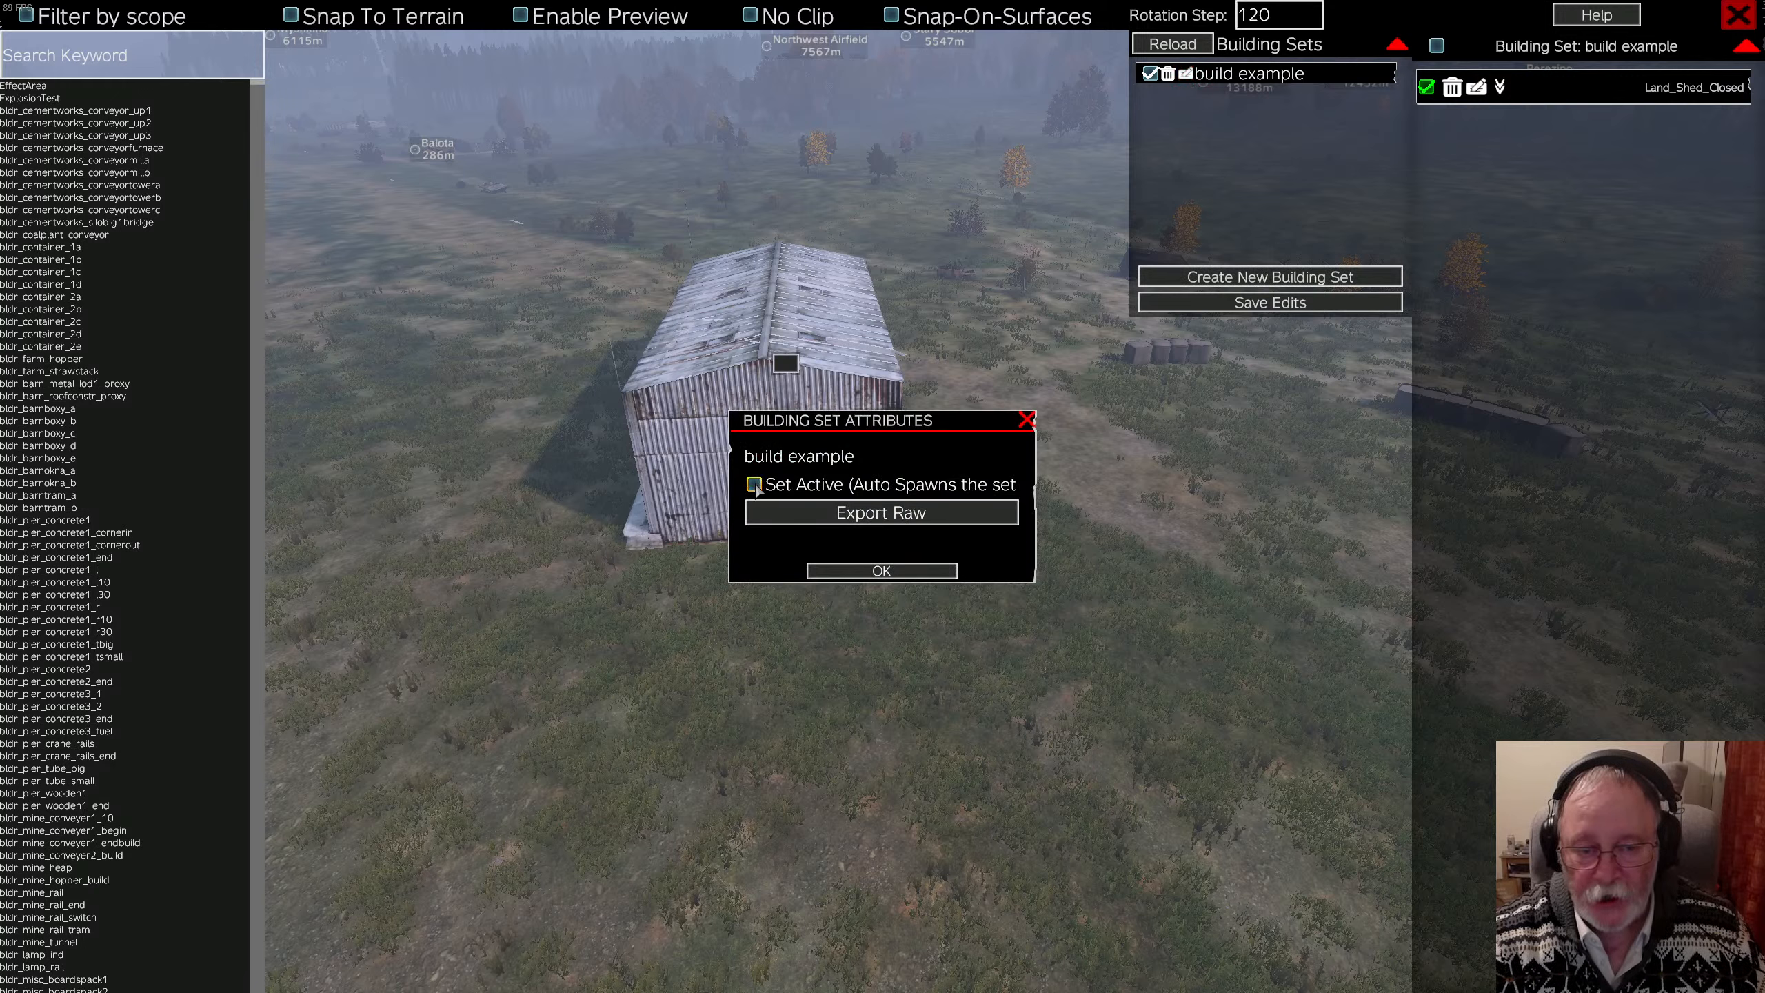
{"action": "left_click", "coordinate": [883, 571]}
Step: Reselect the "build example" set and generate a raw export of it into the server profile's VPPAdminTools Exports folder
{"action": "left_click", "coordinate": [1148, 74]}
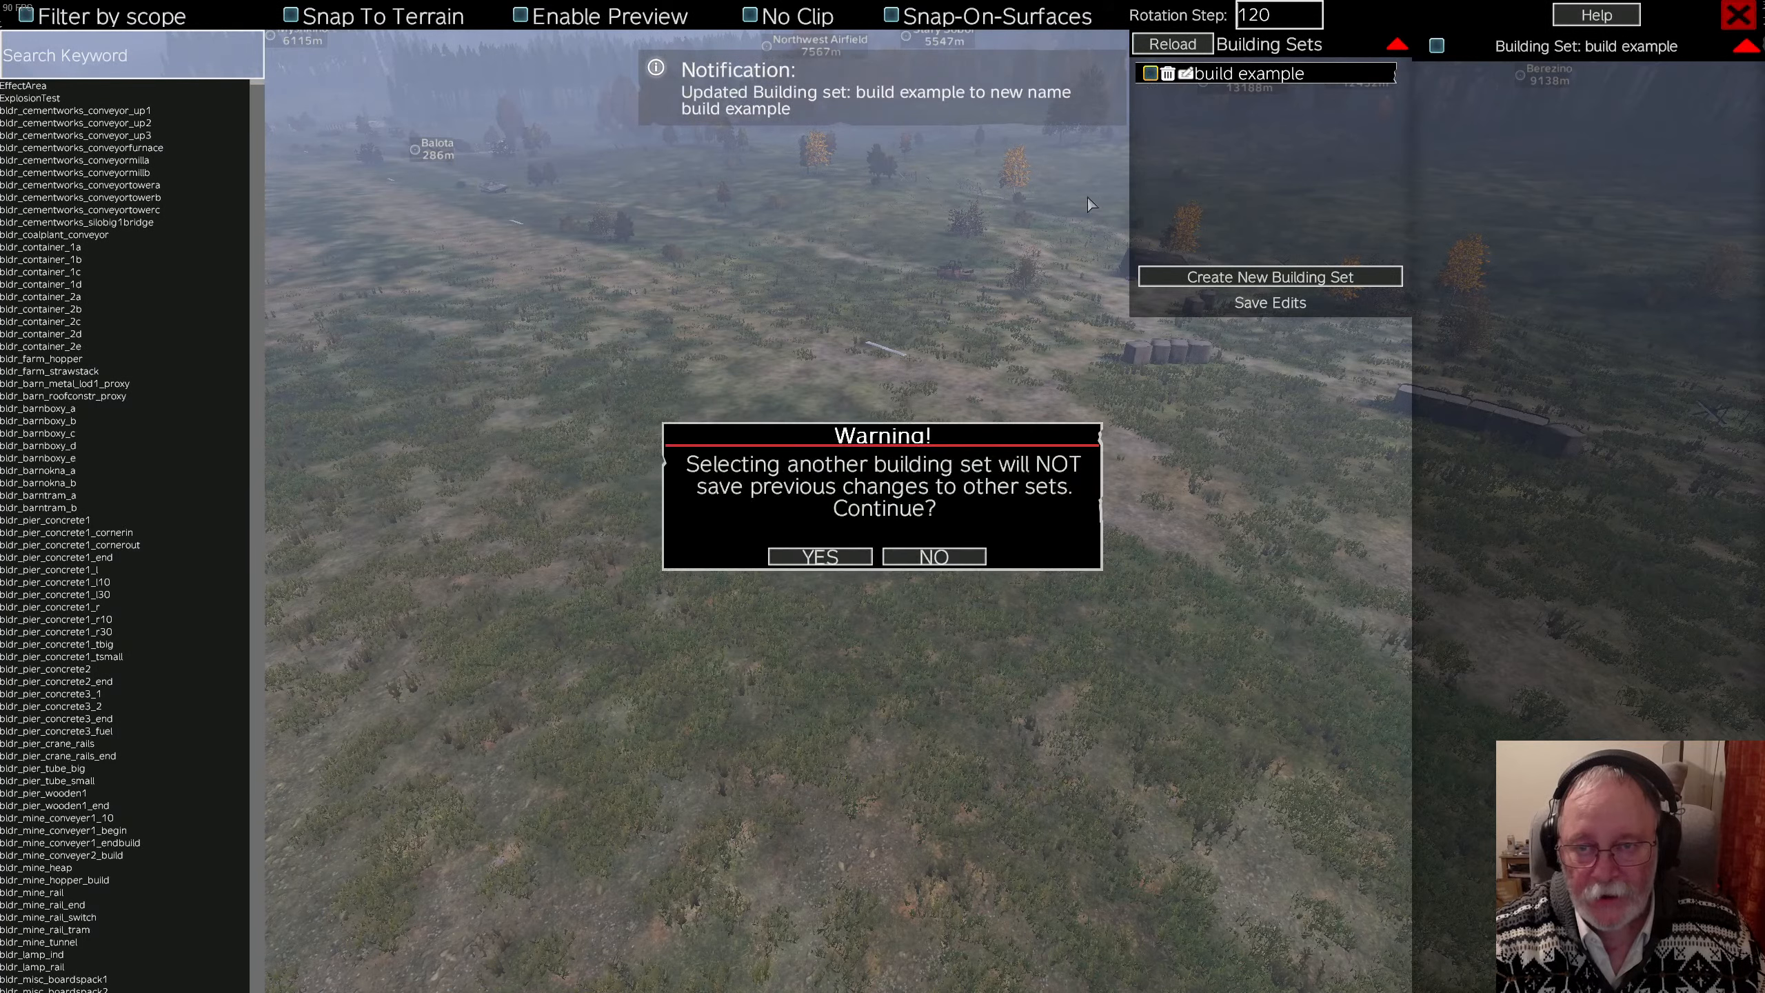
{"action": "left_click", "coordinate": [856, 558]}
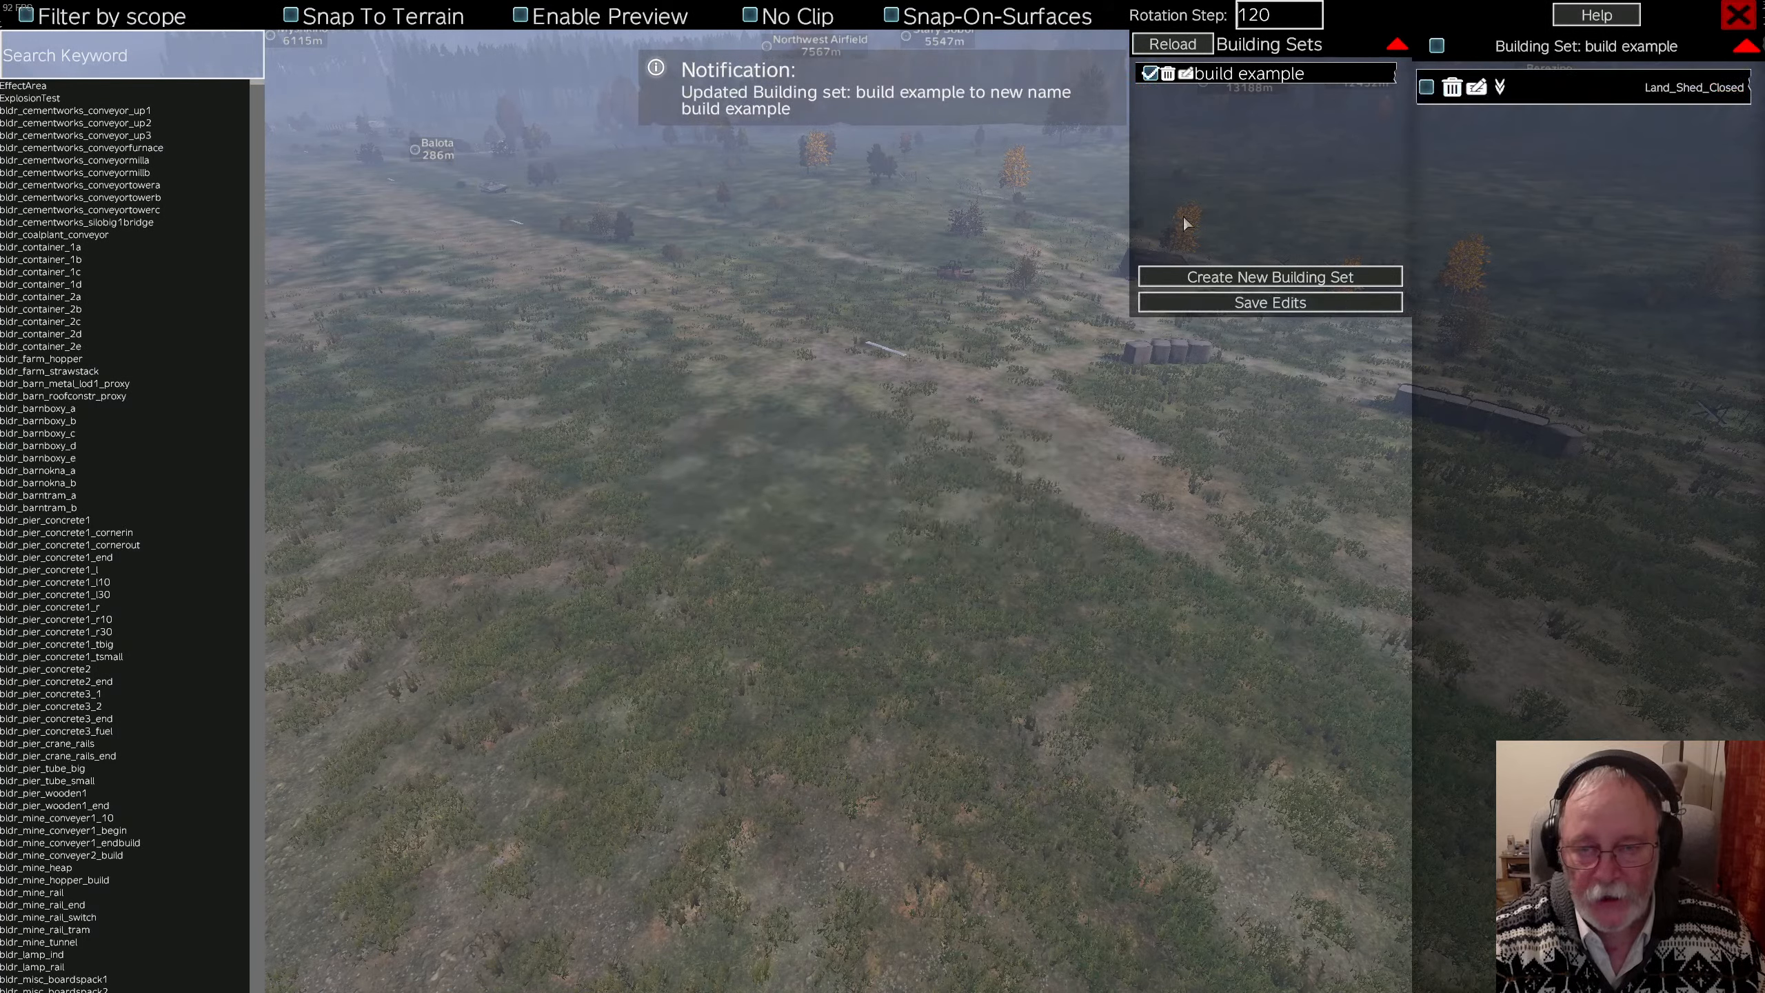
{"action": "left_click", "coordinate": [1185, 75]}
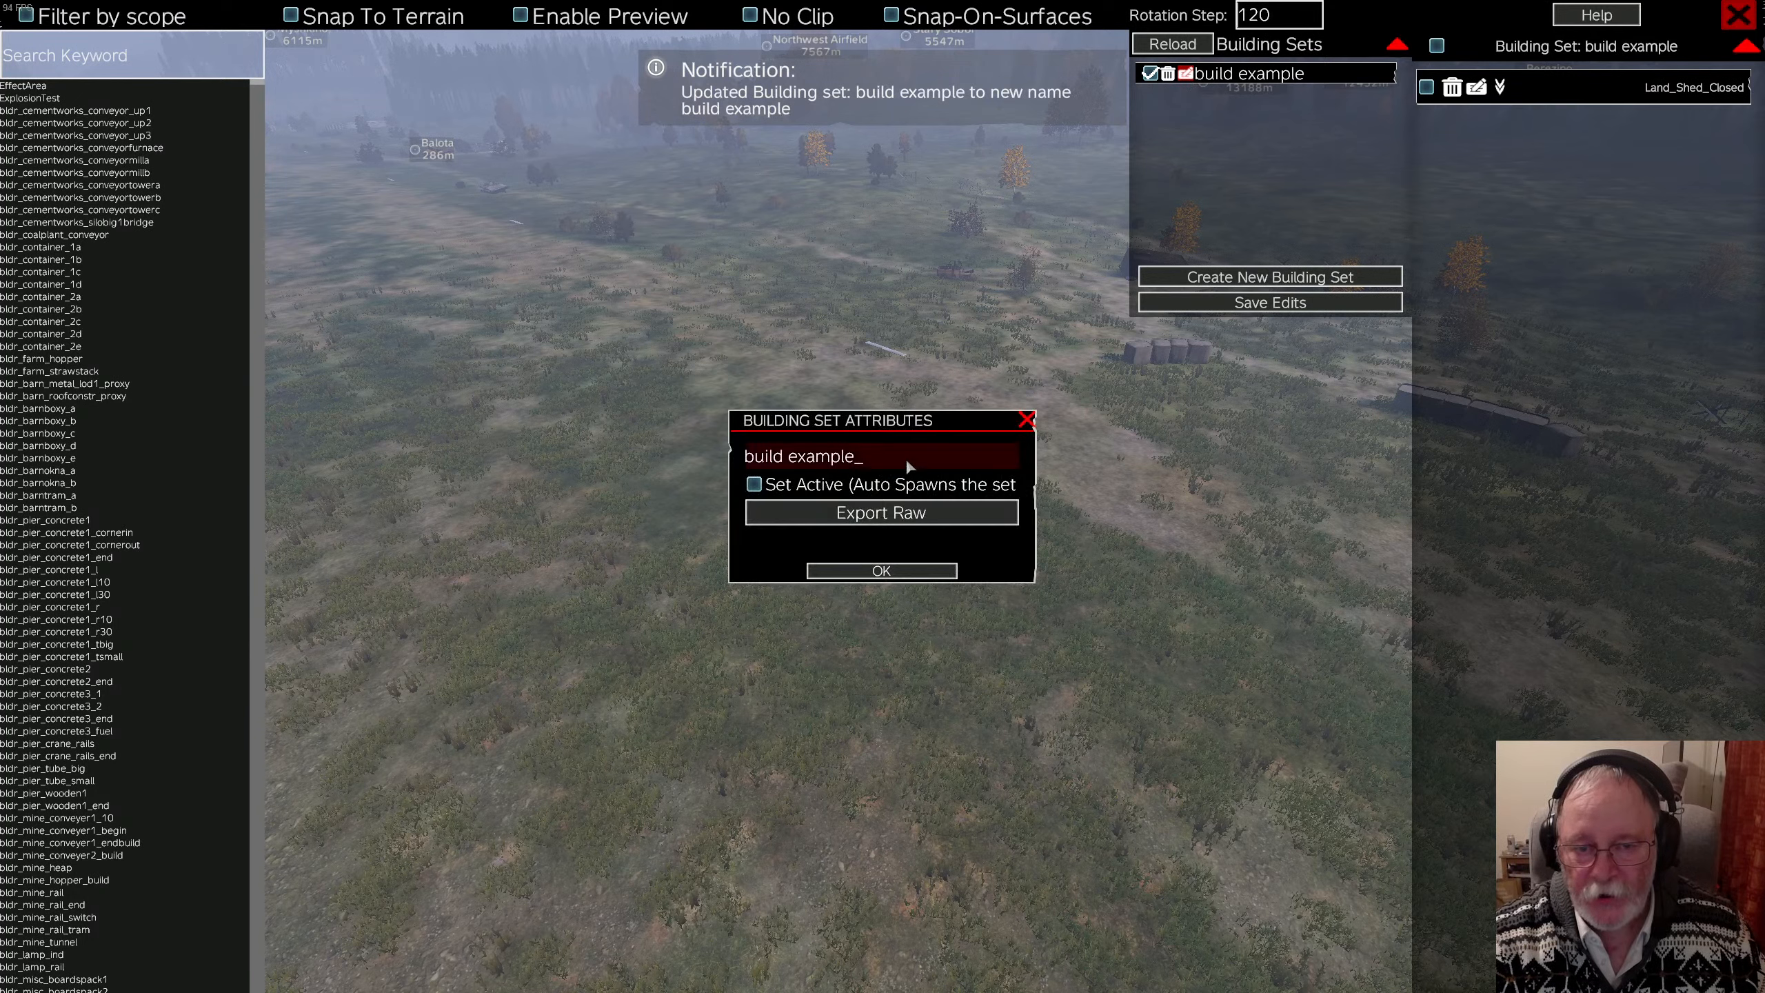
{"action": "left_click", "coordinate": [932, 520]}
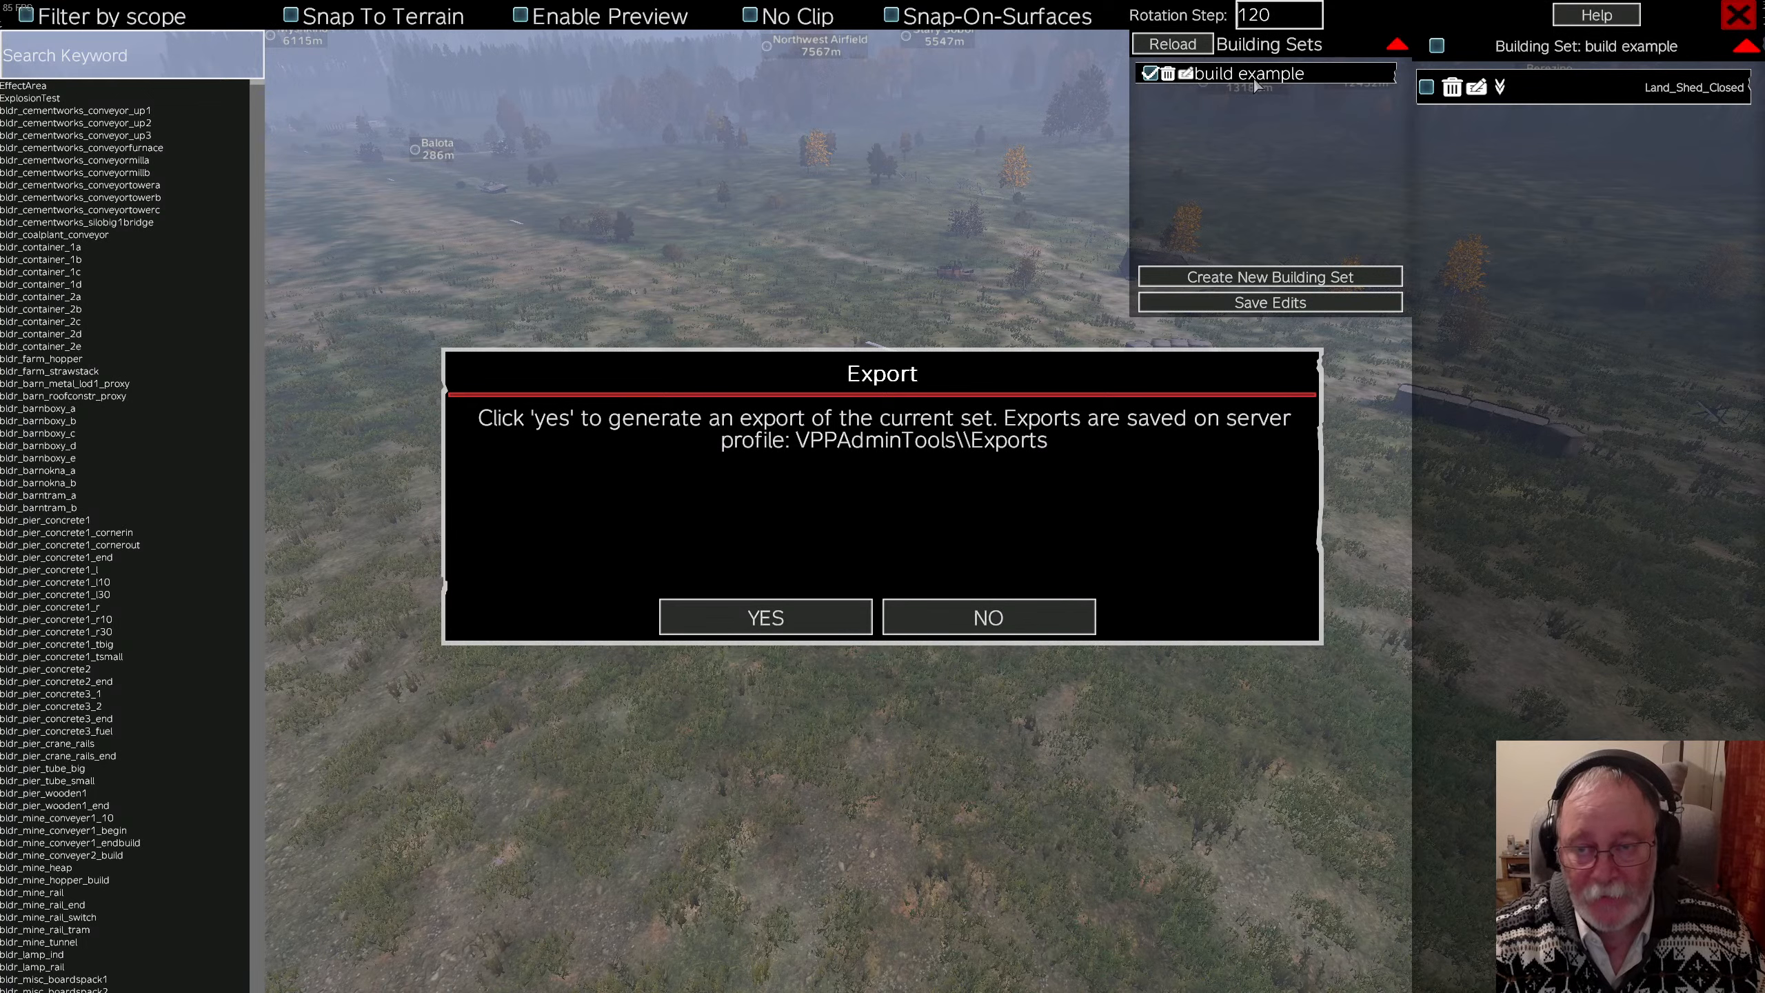
{"action": "left_click", "coordinate": [856, 625]}
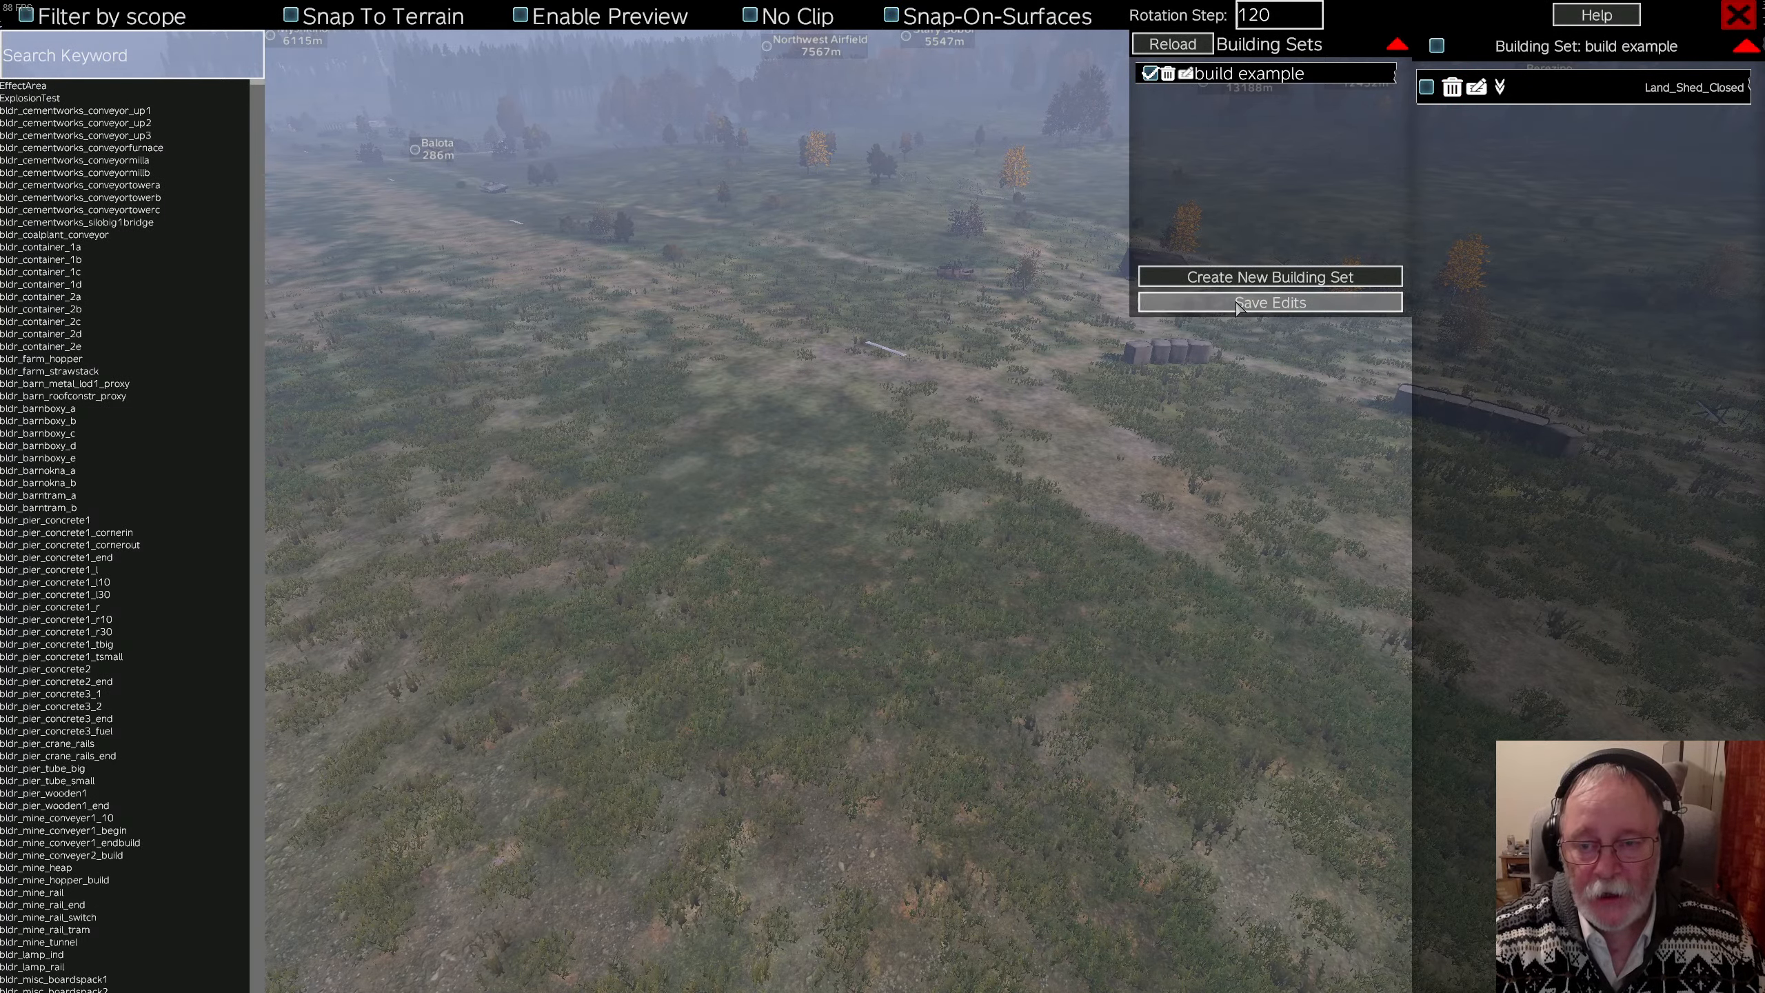
Step: Save the edits to the "build example" set, close the admin tools, and return from the free camera to the visible character
{"action": "left_click", "coordinate": [1269, 303]}
{"action": "key", "text": "Escape"}
{"action": "key", "text": "Escape"}
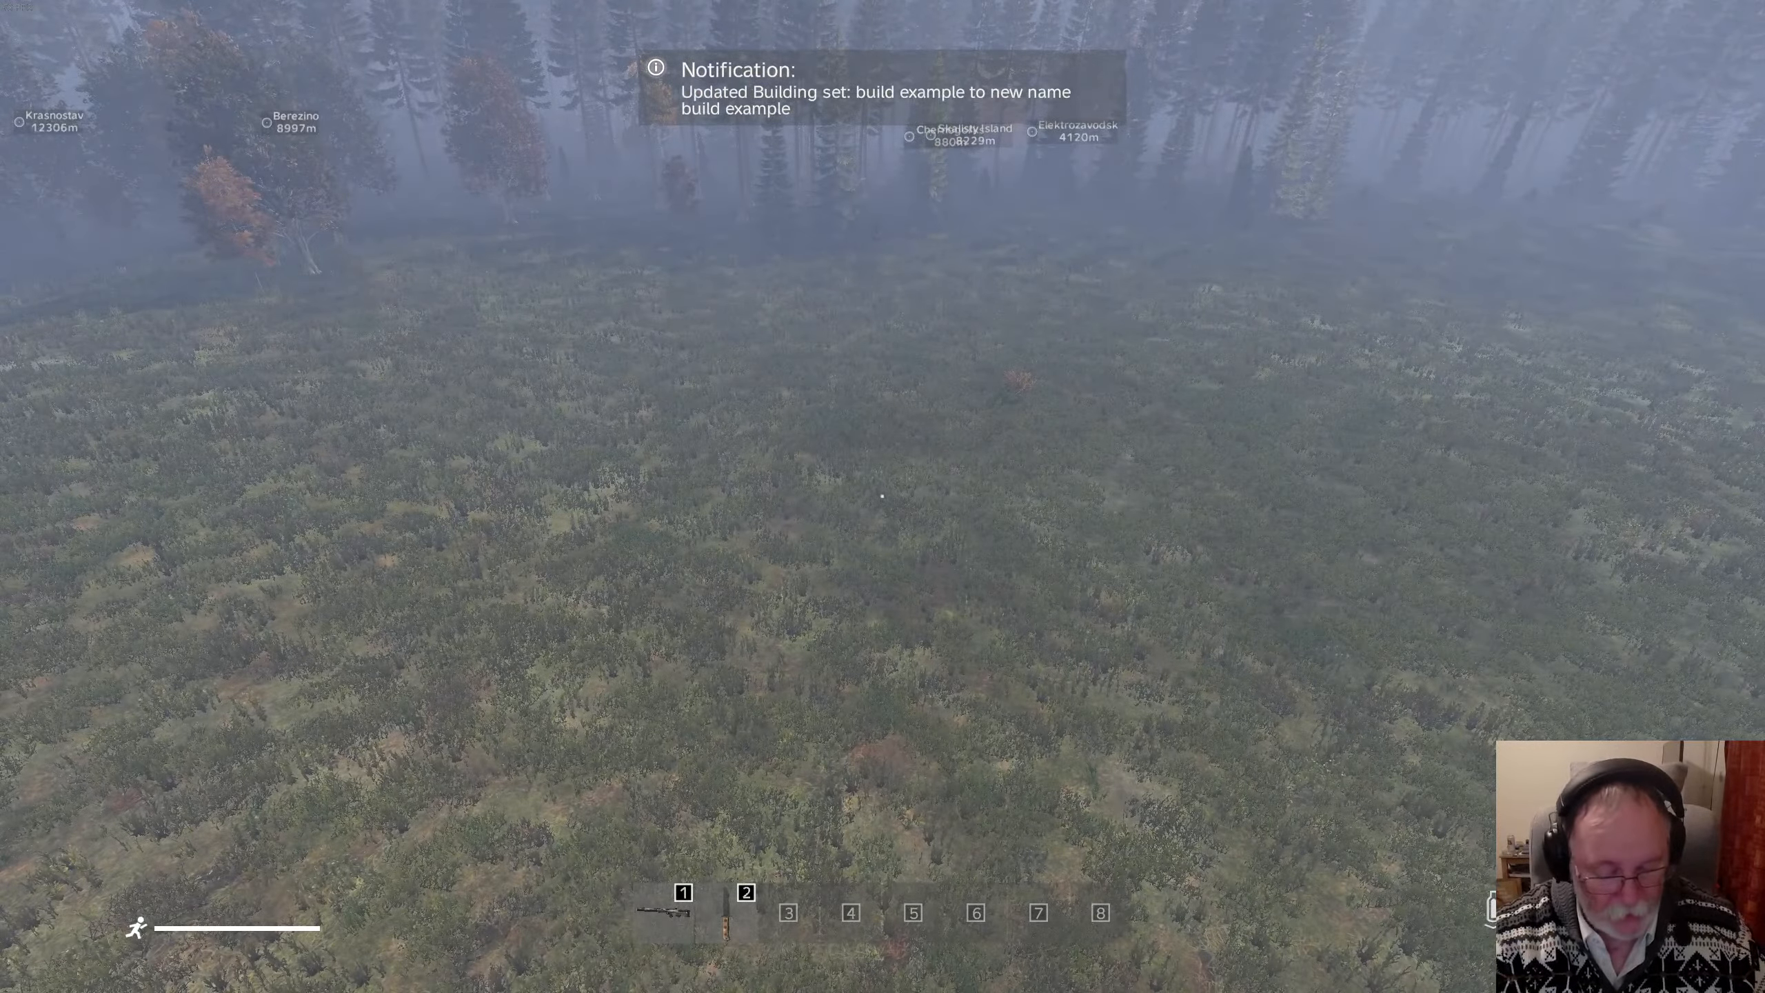
{"action": "key", "text": "Insert"}
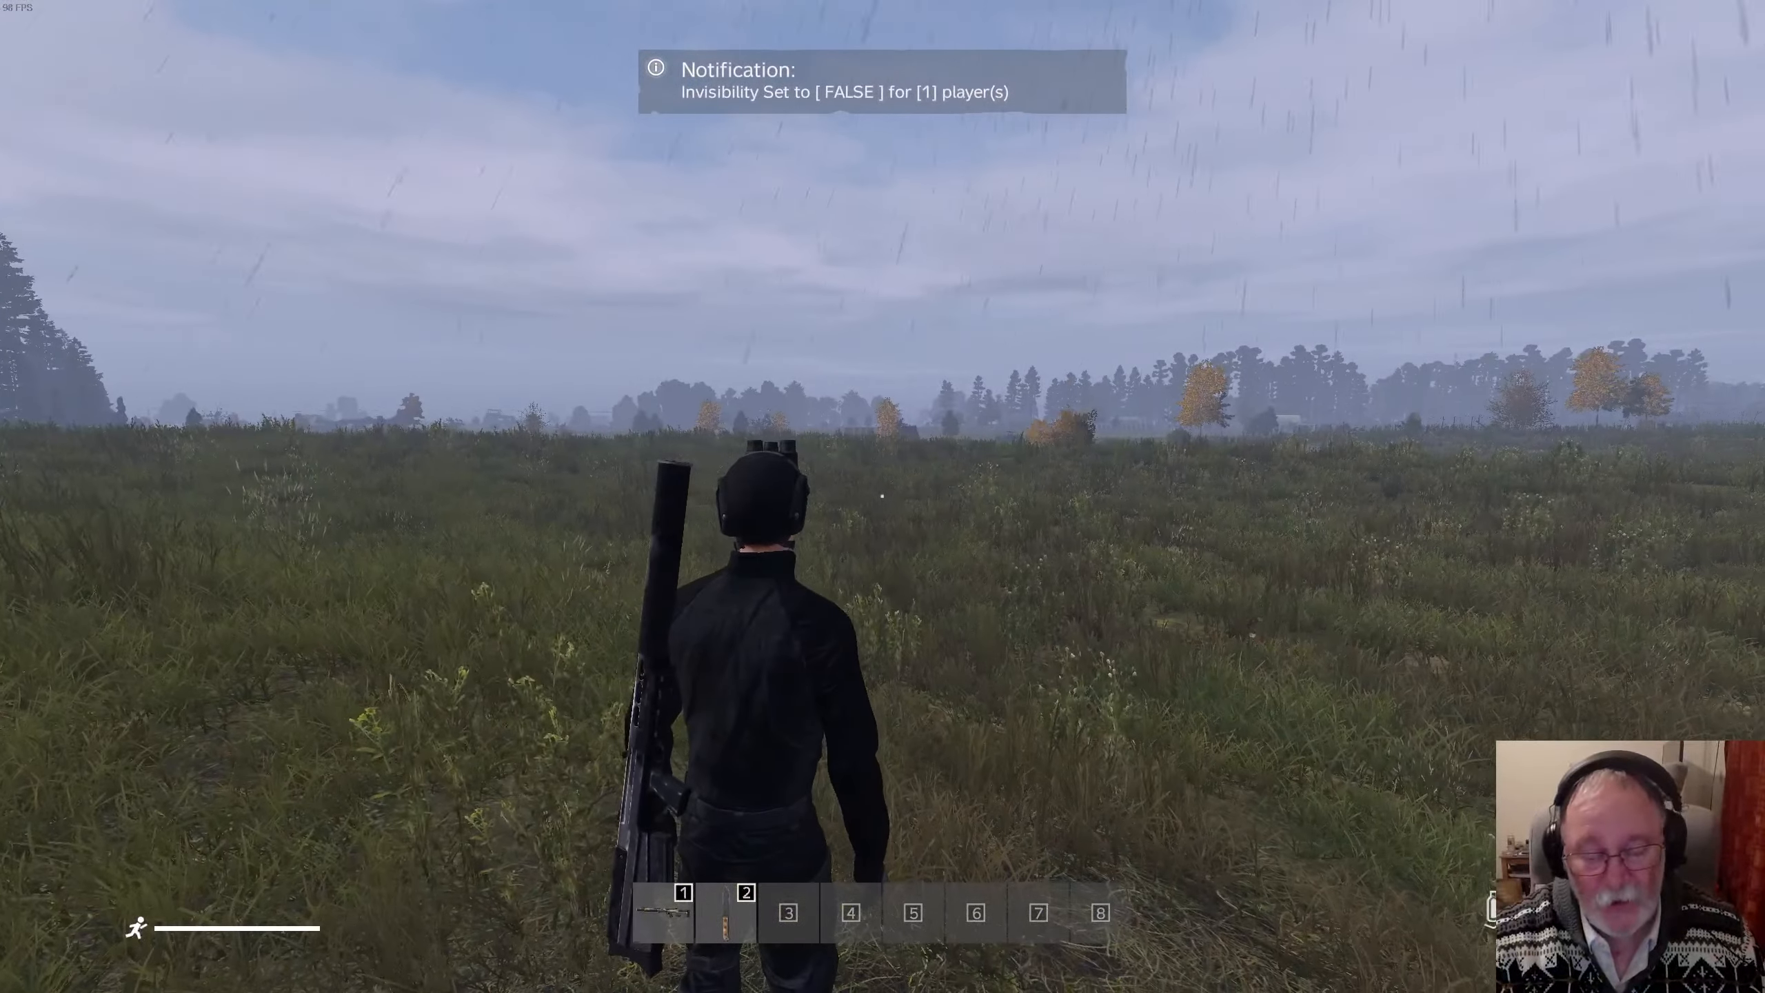
Step: Leave the server immediately without waiting for the countdown, and quit DayZ to the desktop
{"action": "key", "text": "Escape"}
{"action": "left_click", "coordinate": [1417, 679]}
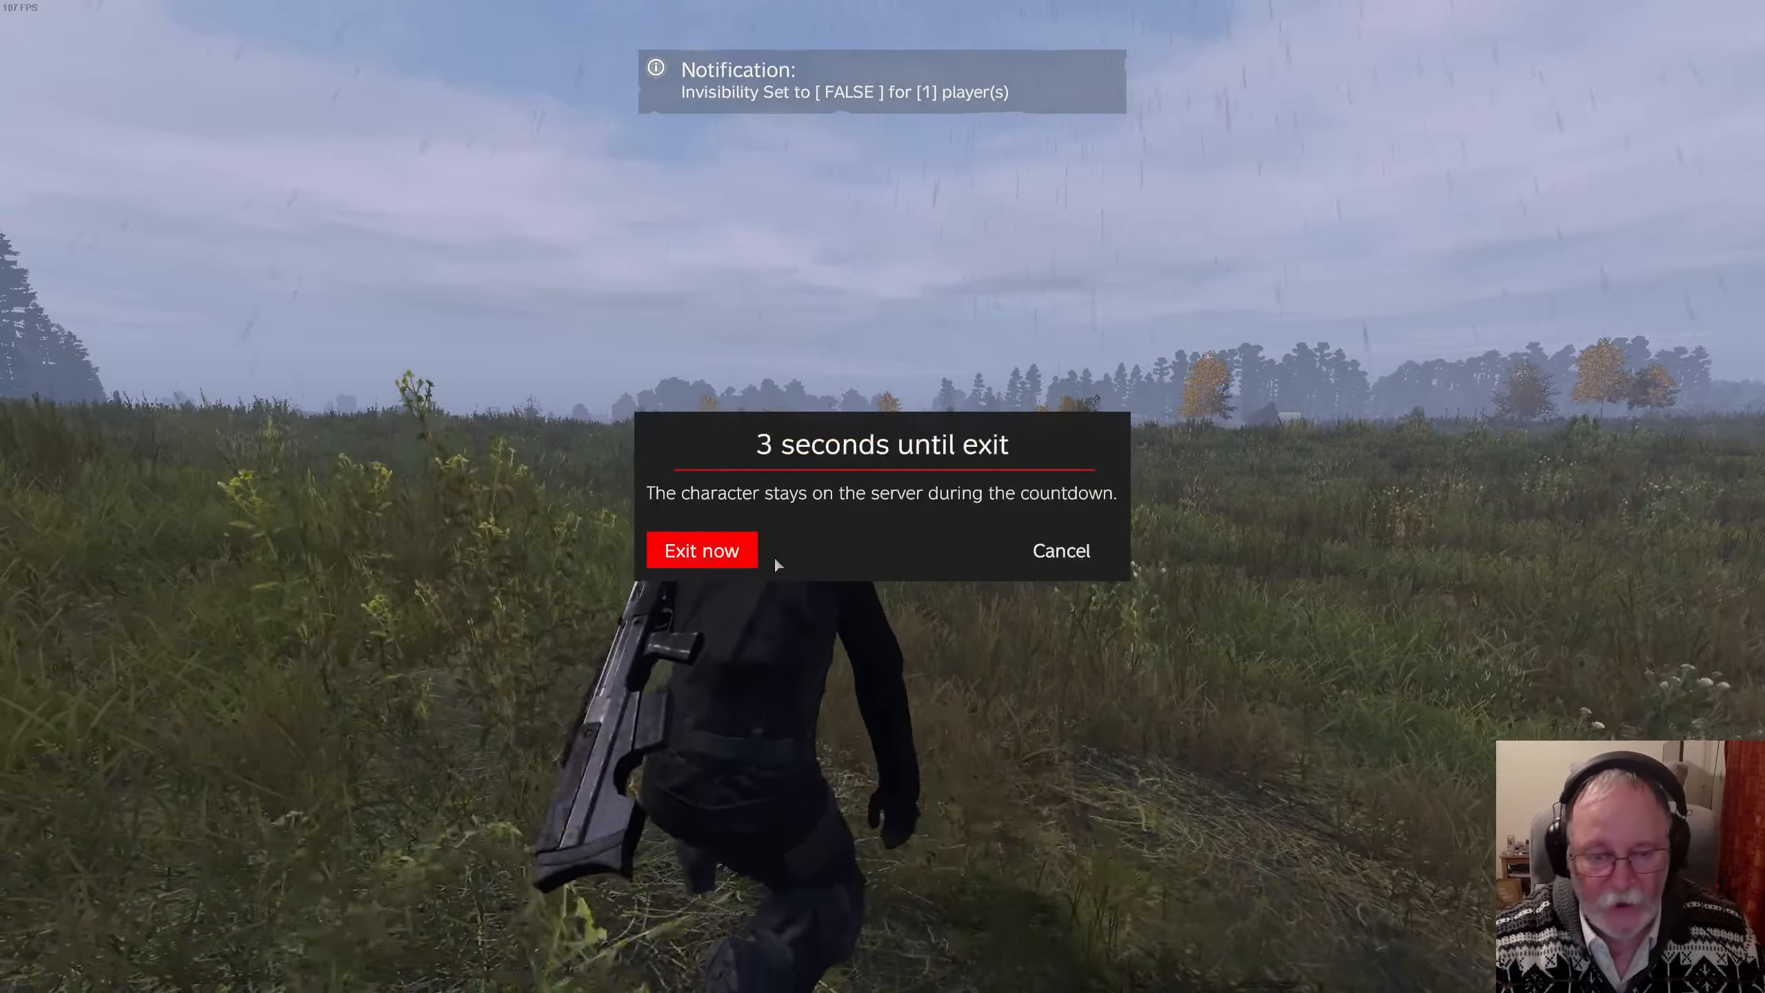
{"action": "left_click", "coordinate": [739, 555]}
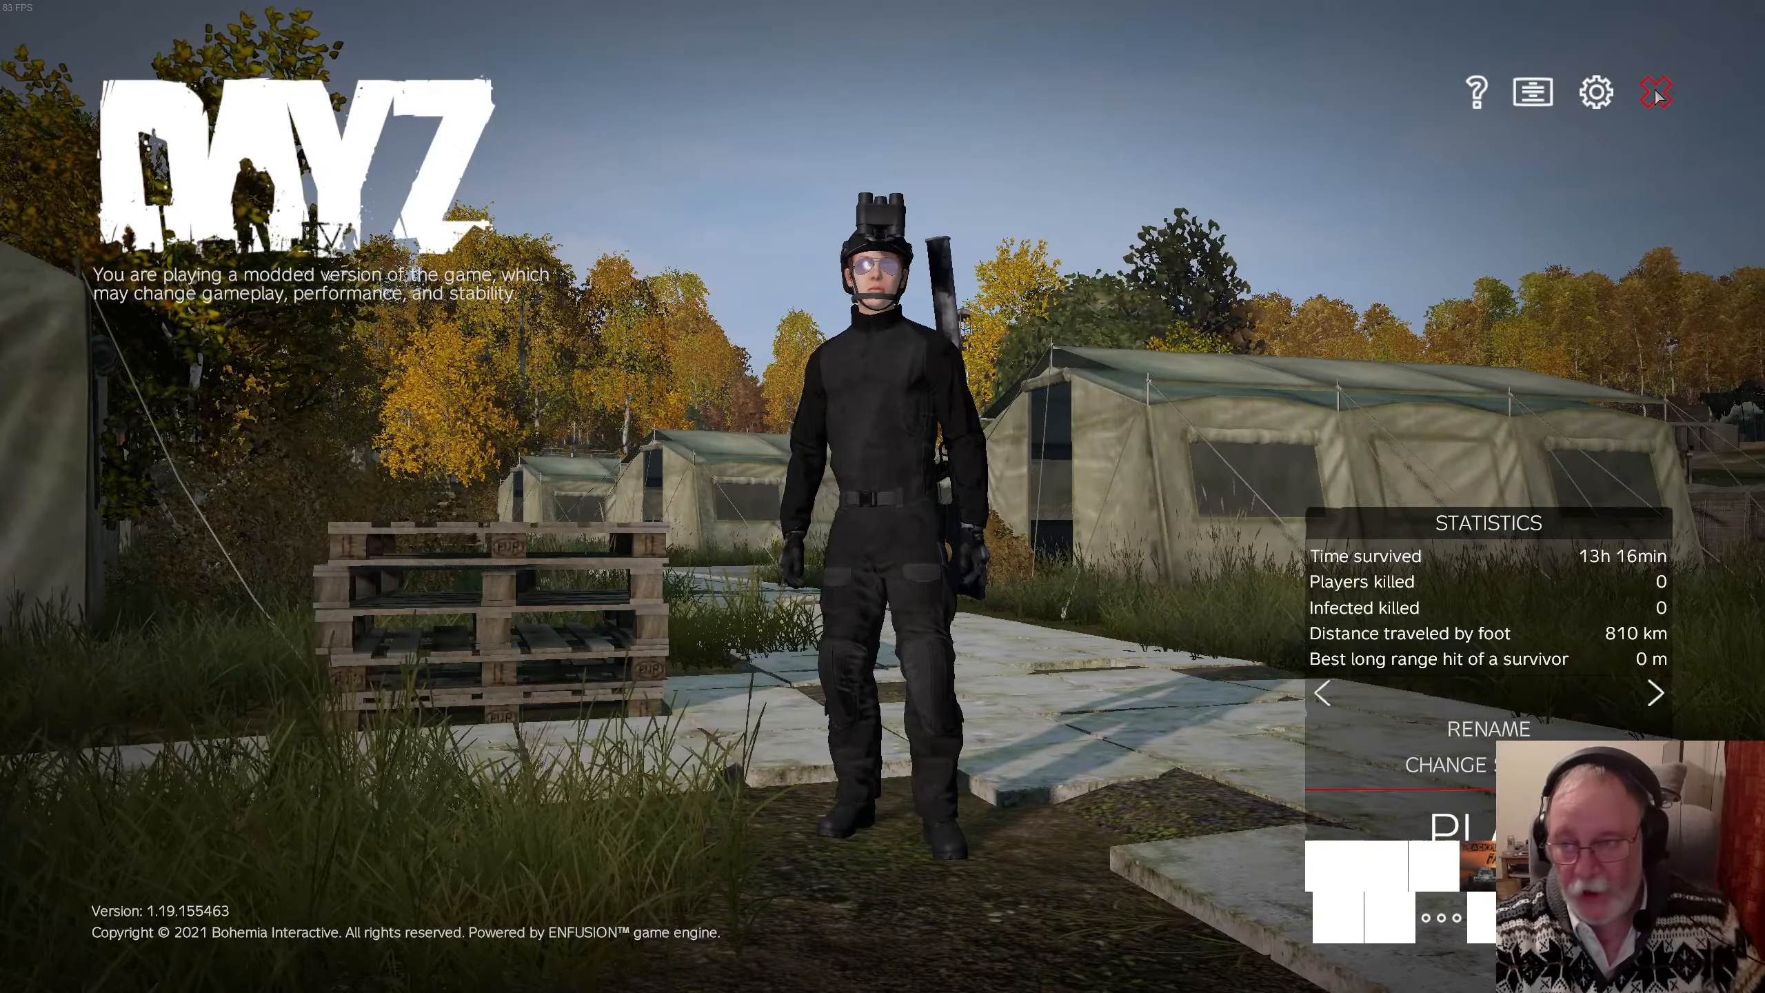
{"action": "left_click", "coordinate": [1656, 92]}
{"action": "left_click", "coordinate": [726, 548]}
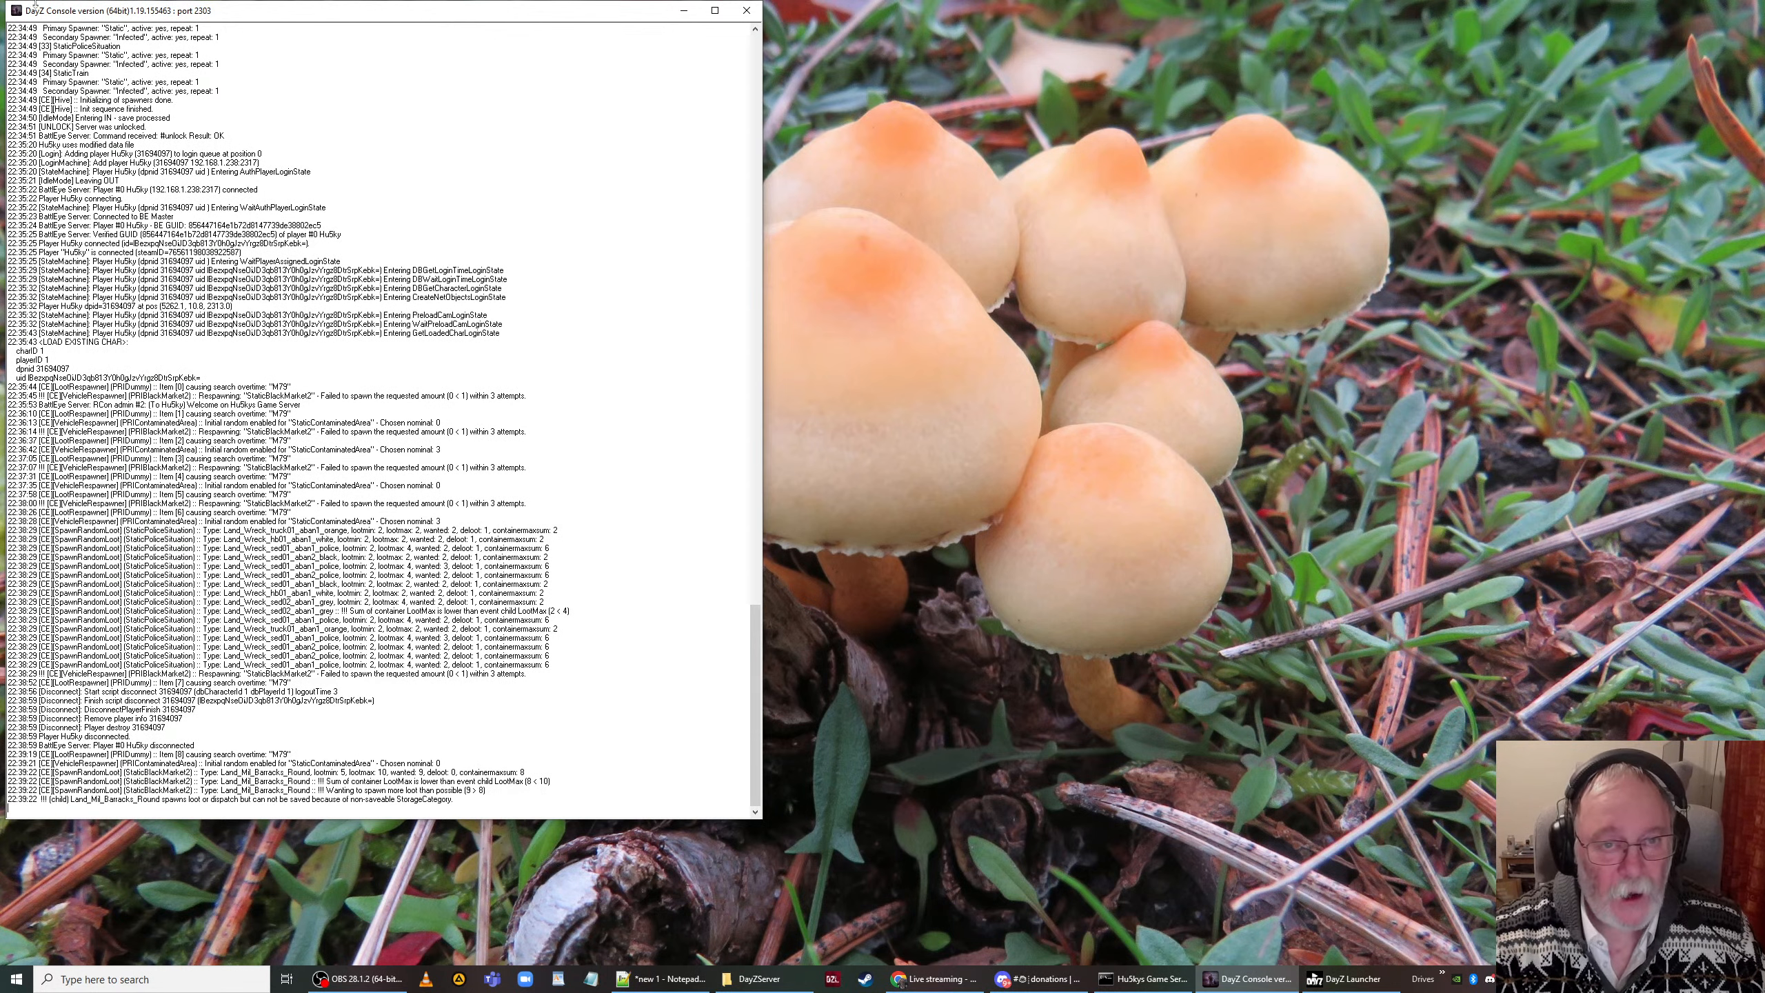
Step: Shut down the DayZ server by closing its console and the game server batch window
{"action": "left_click", "coordinate": [745, 11]}
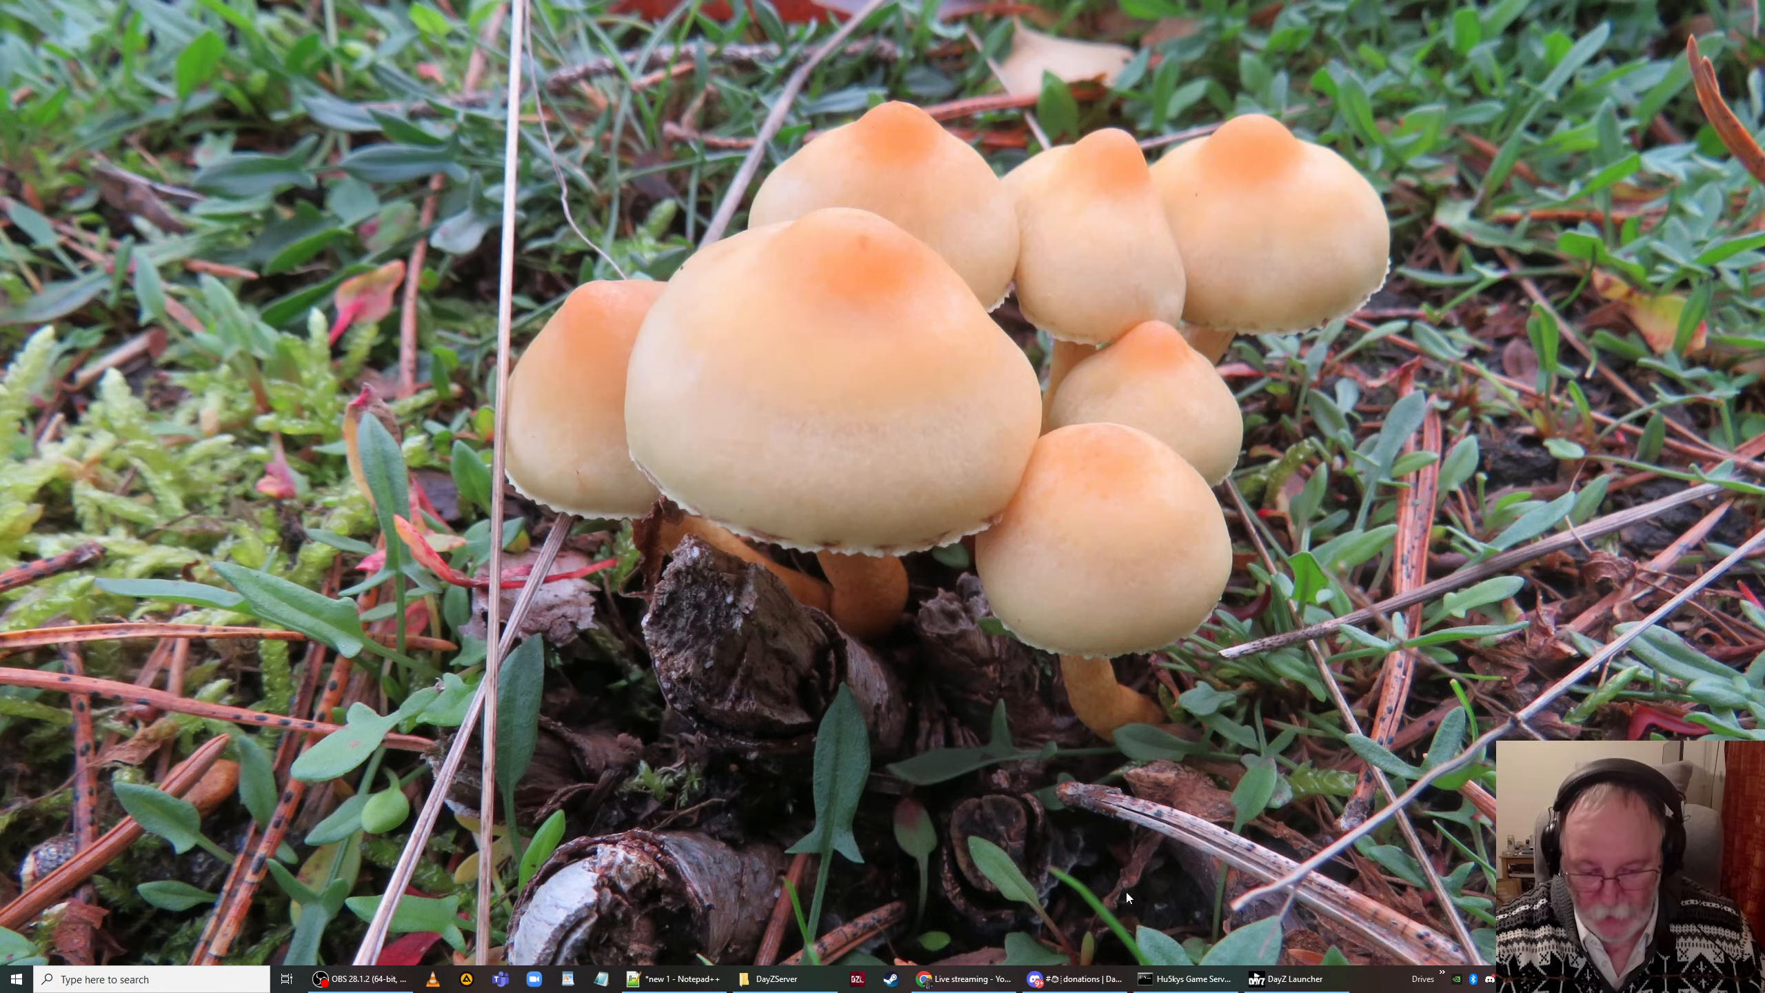
{"action": "left_click", "coordinate": [1185, 978]}
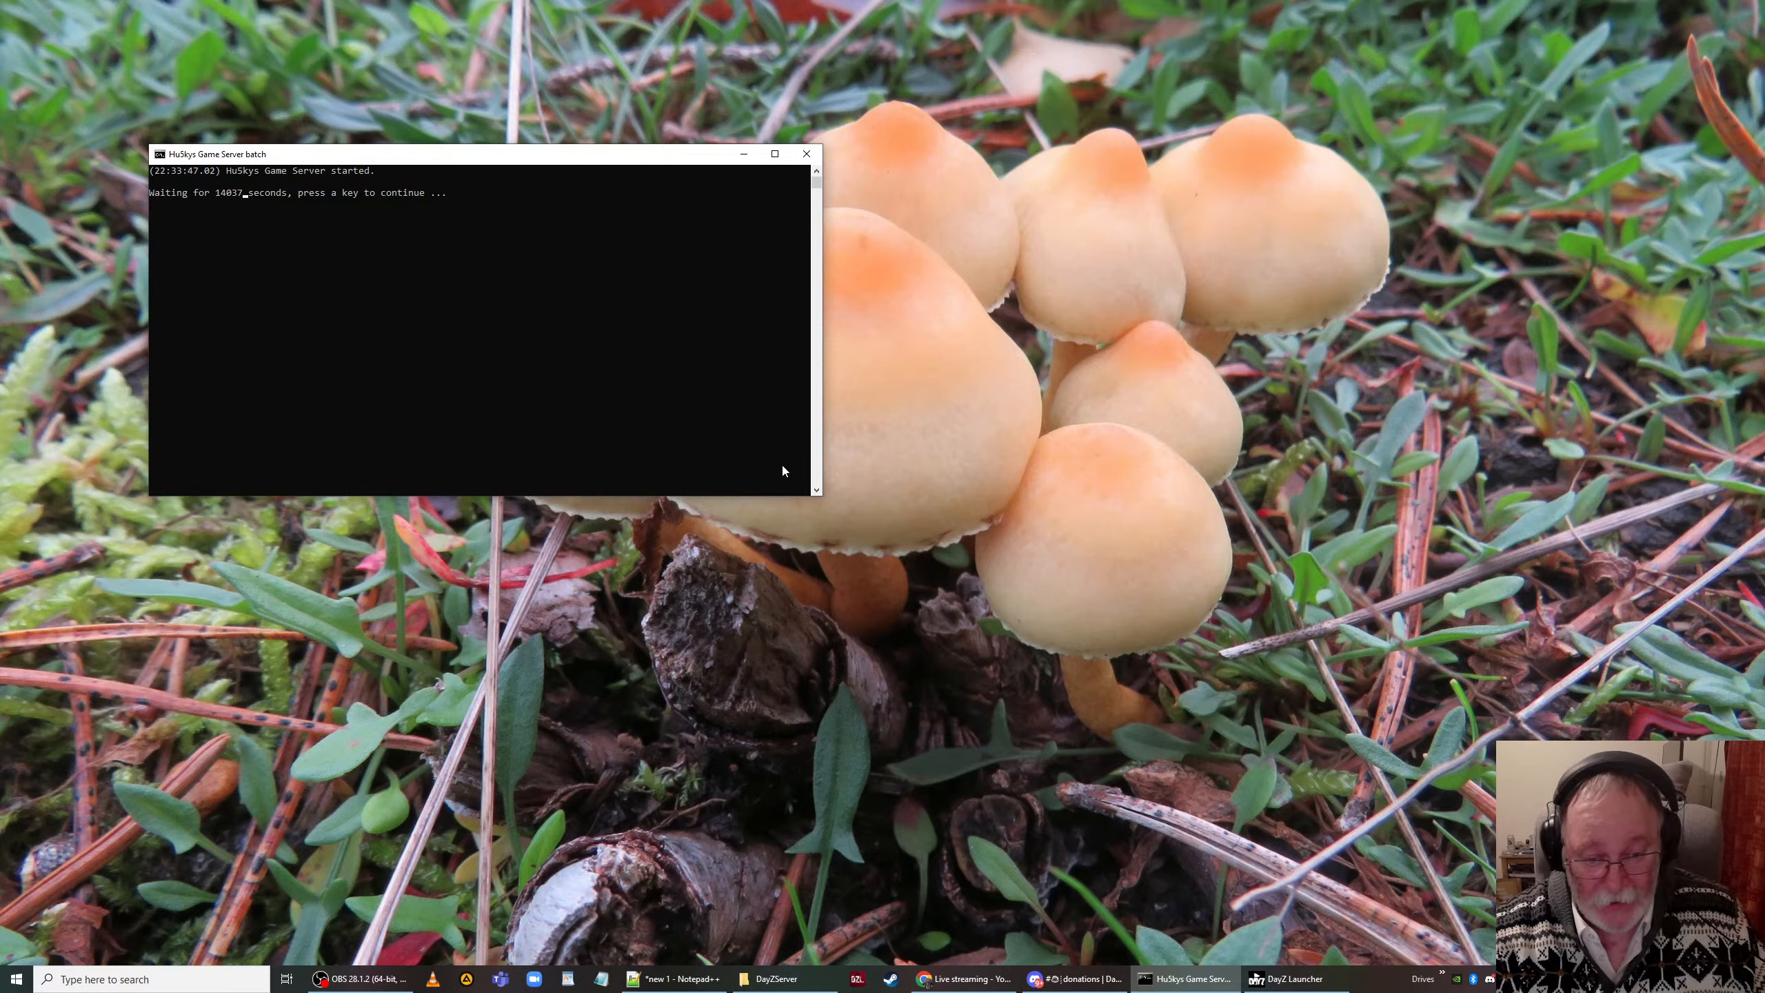
{"action": "left_click", "coordinate": [806, 154]}
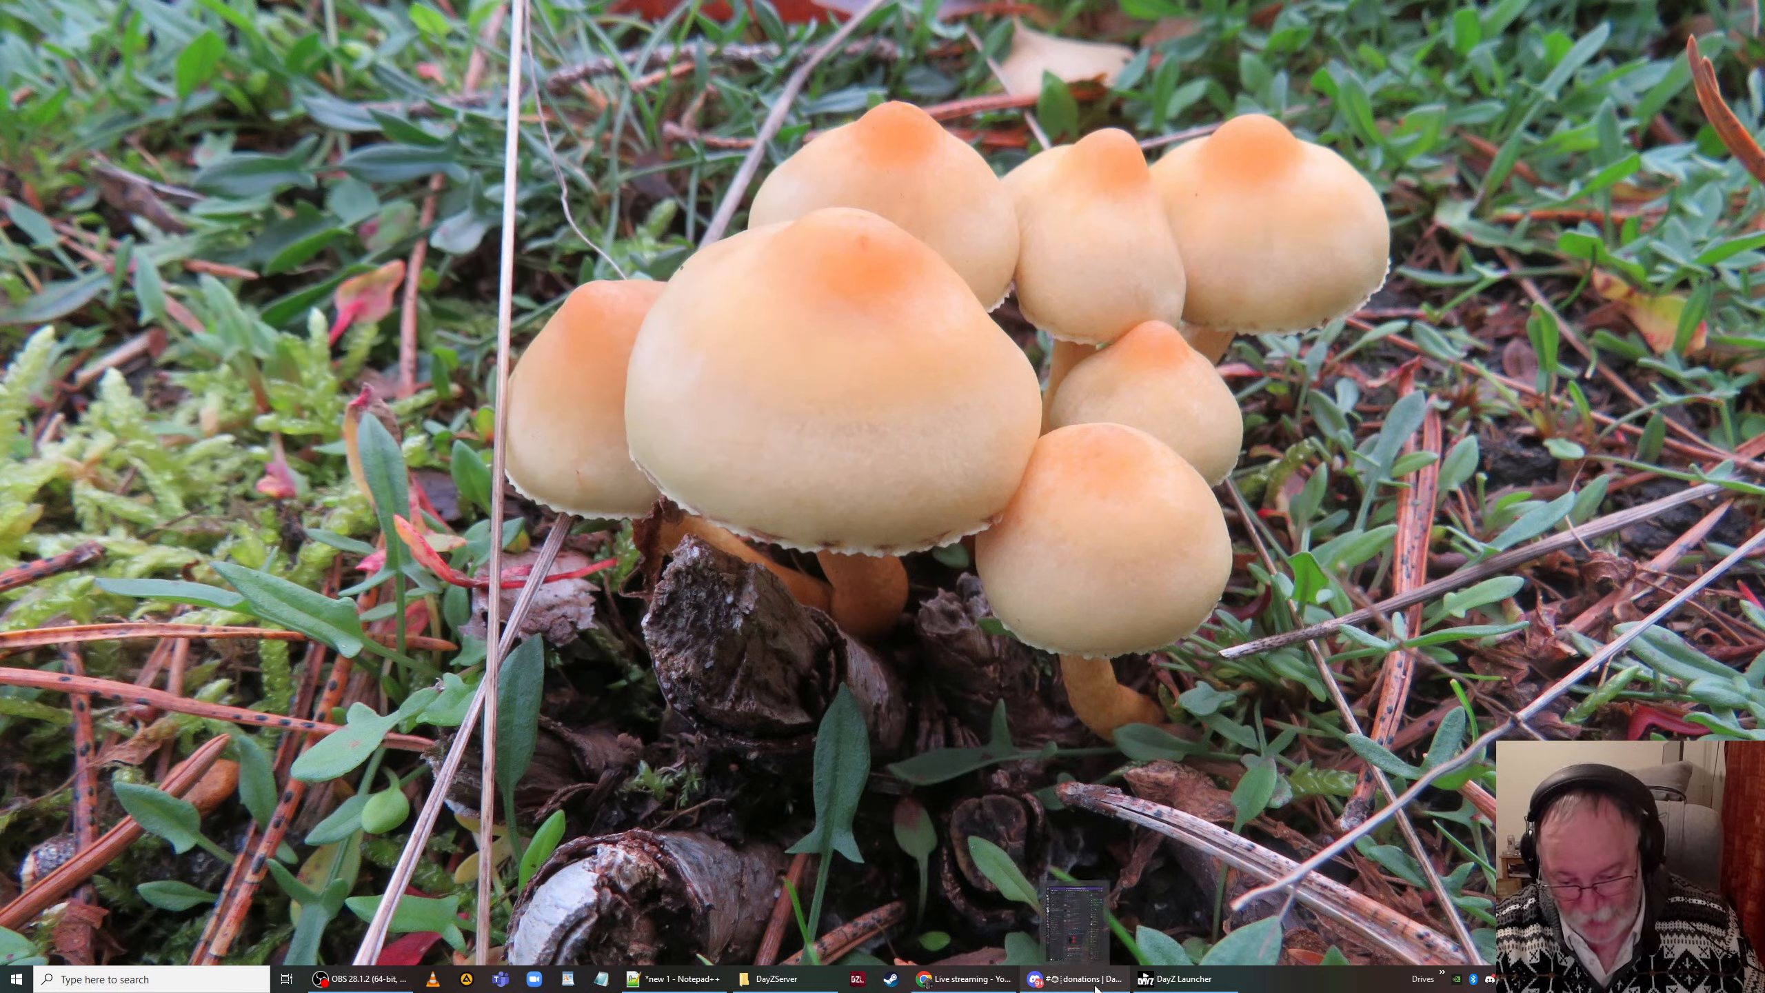
Step: In the DayZServer folder, open profiles > VPPAdminTools > ConfigurablePlugins > BuildingSetManager
{"action": "left_click", "coordinate": [775, 981]}
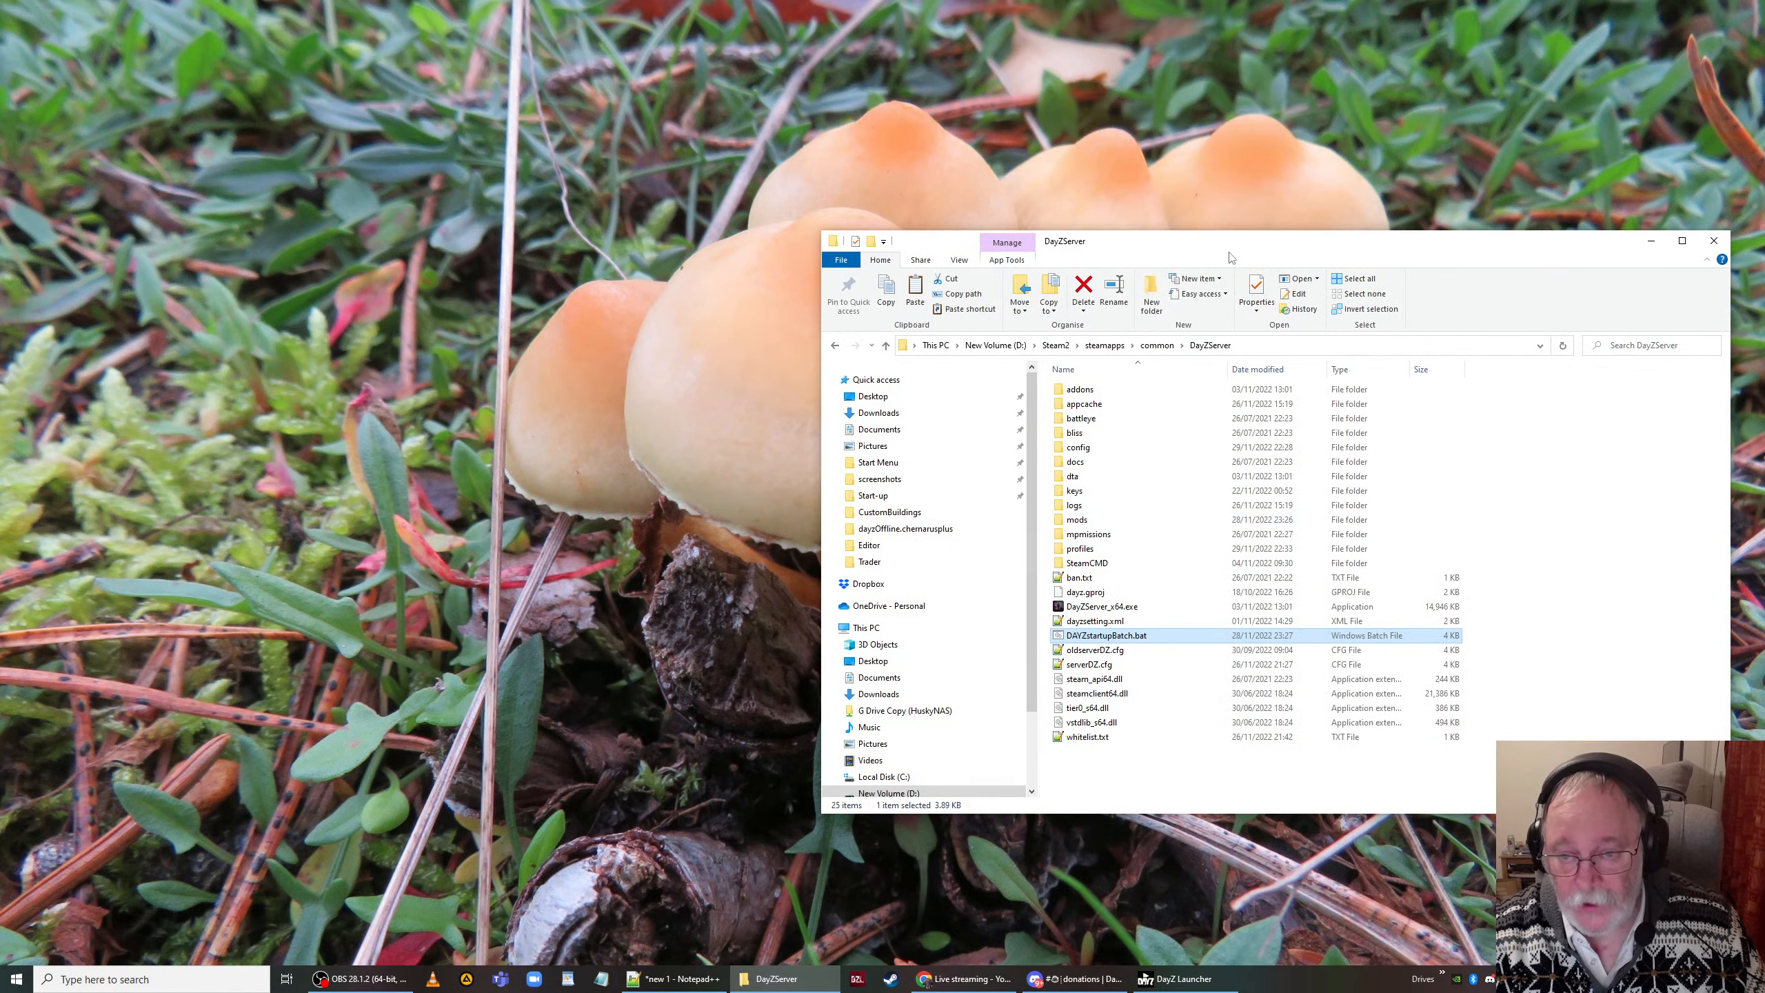
{"action": "left_click_drag", "start_coordinate": [1140, 236], "coordinate": [723, 198]}
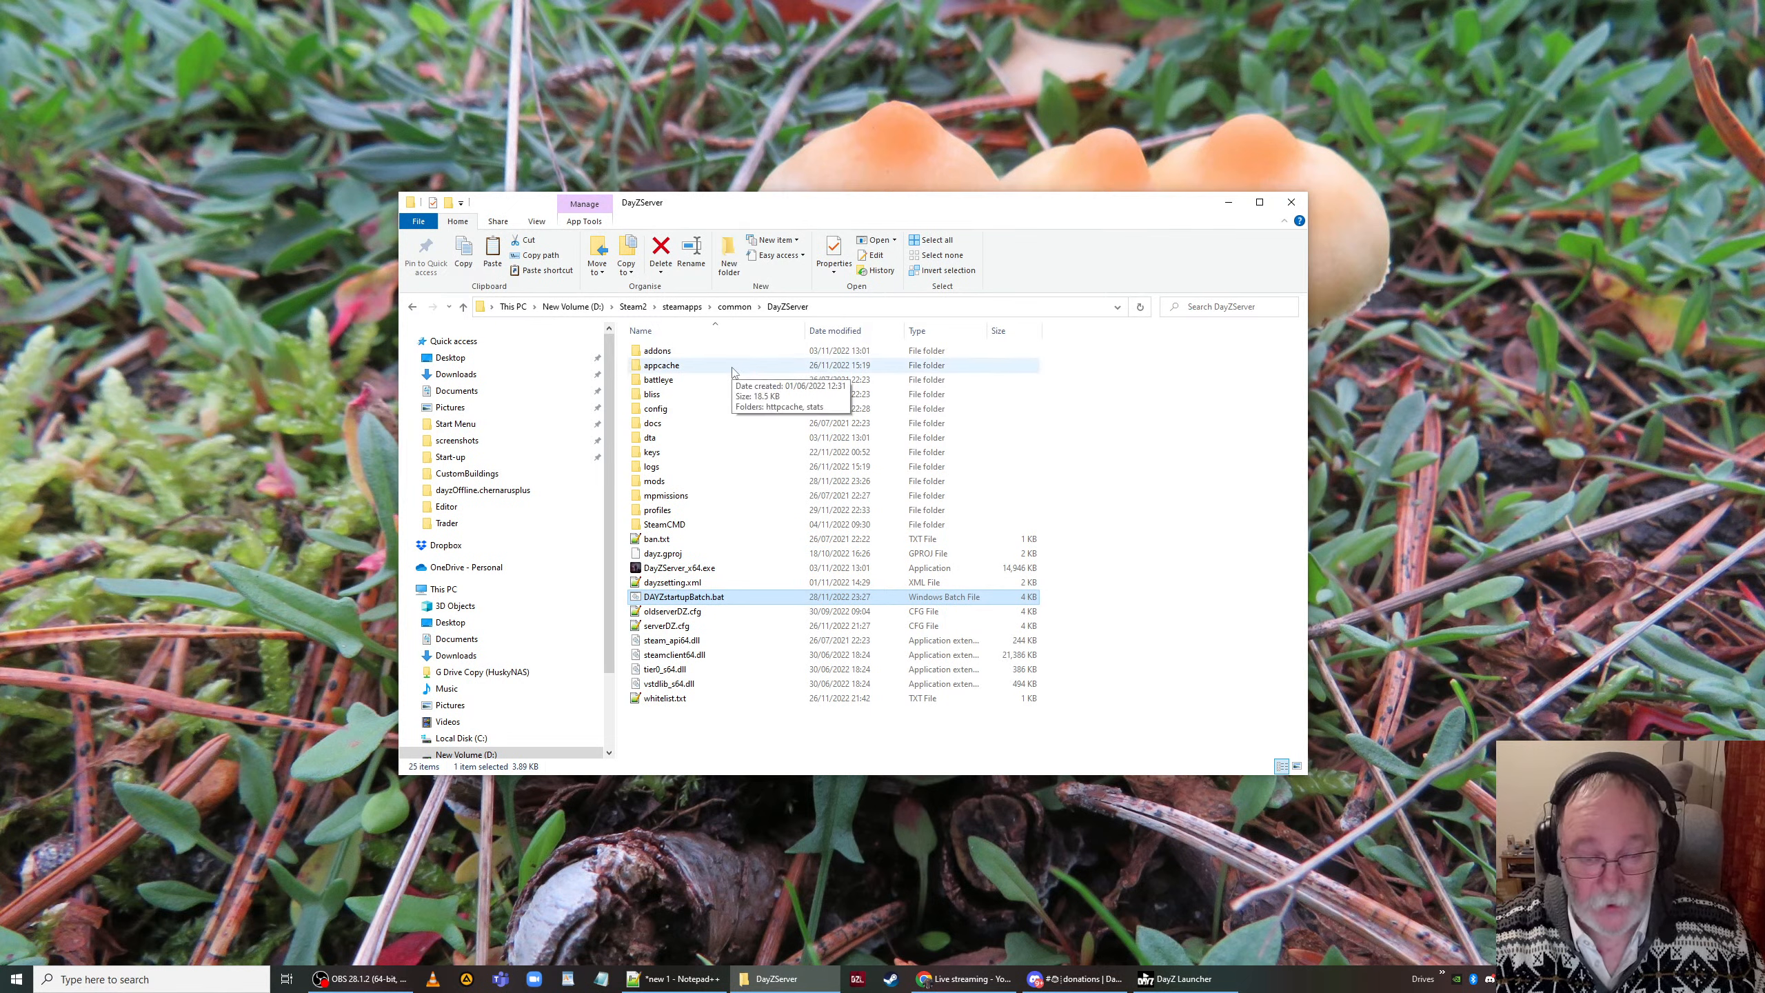
{"action": "double_click", "coordinate": [691, 513]}
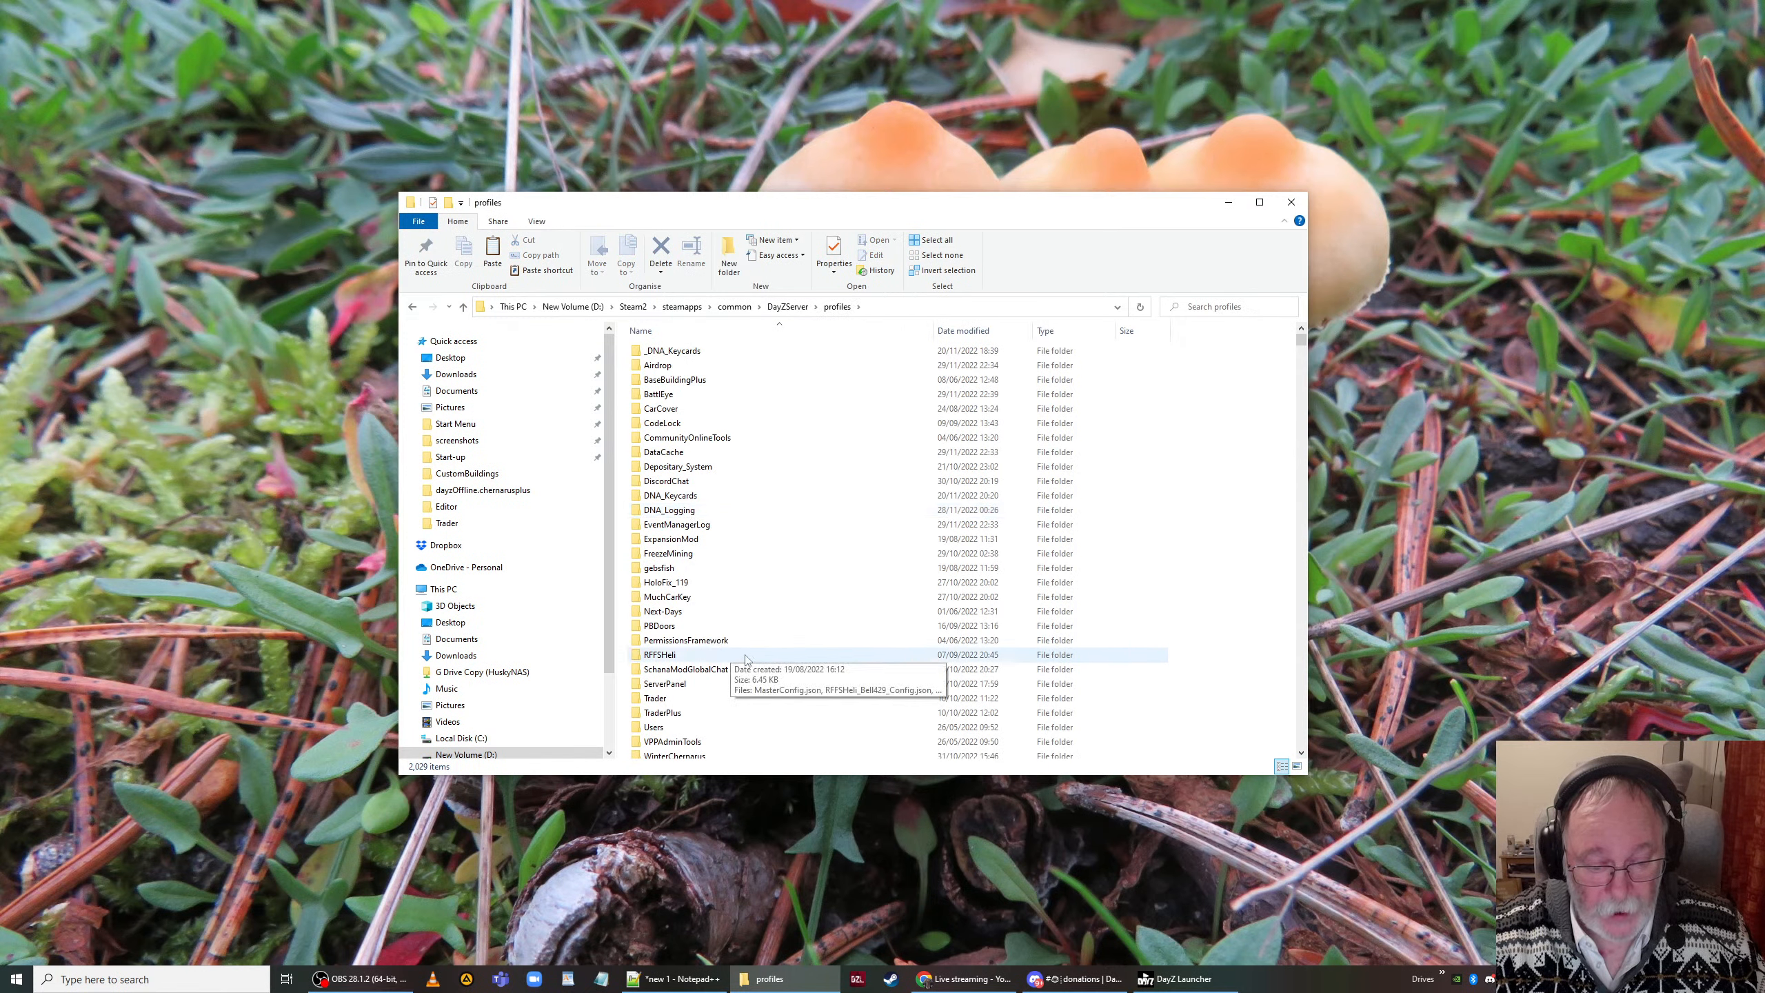
{"action": "left_click", "coordinate": [692, 744]}
{"action": "double_click", "coordinate": [691, 742]}
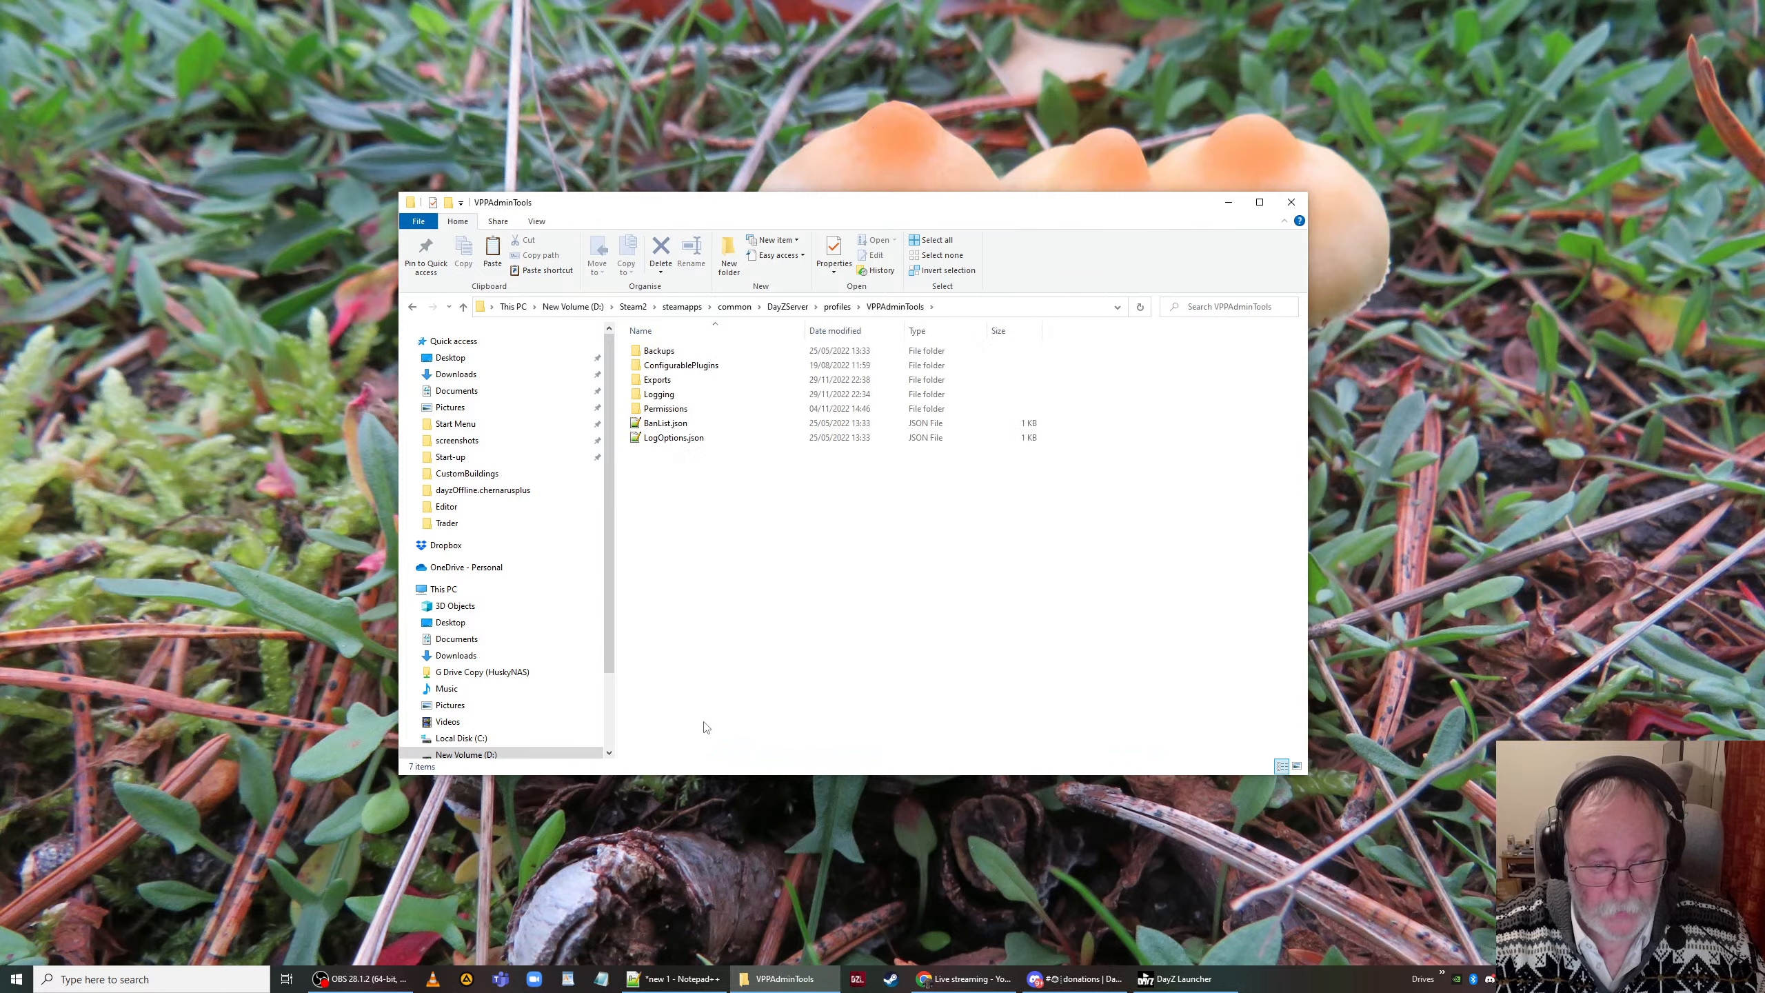
{"action": "double_click", "coordinate": [677, 366]}
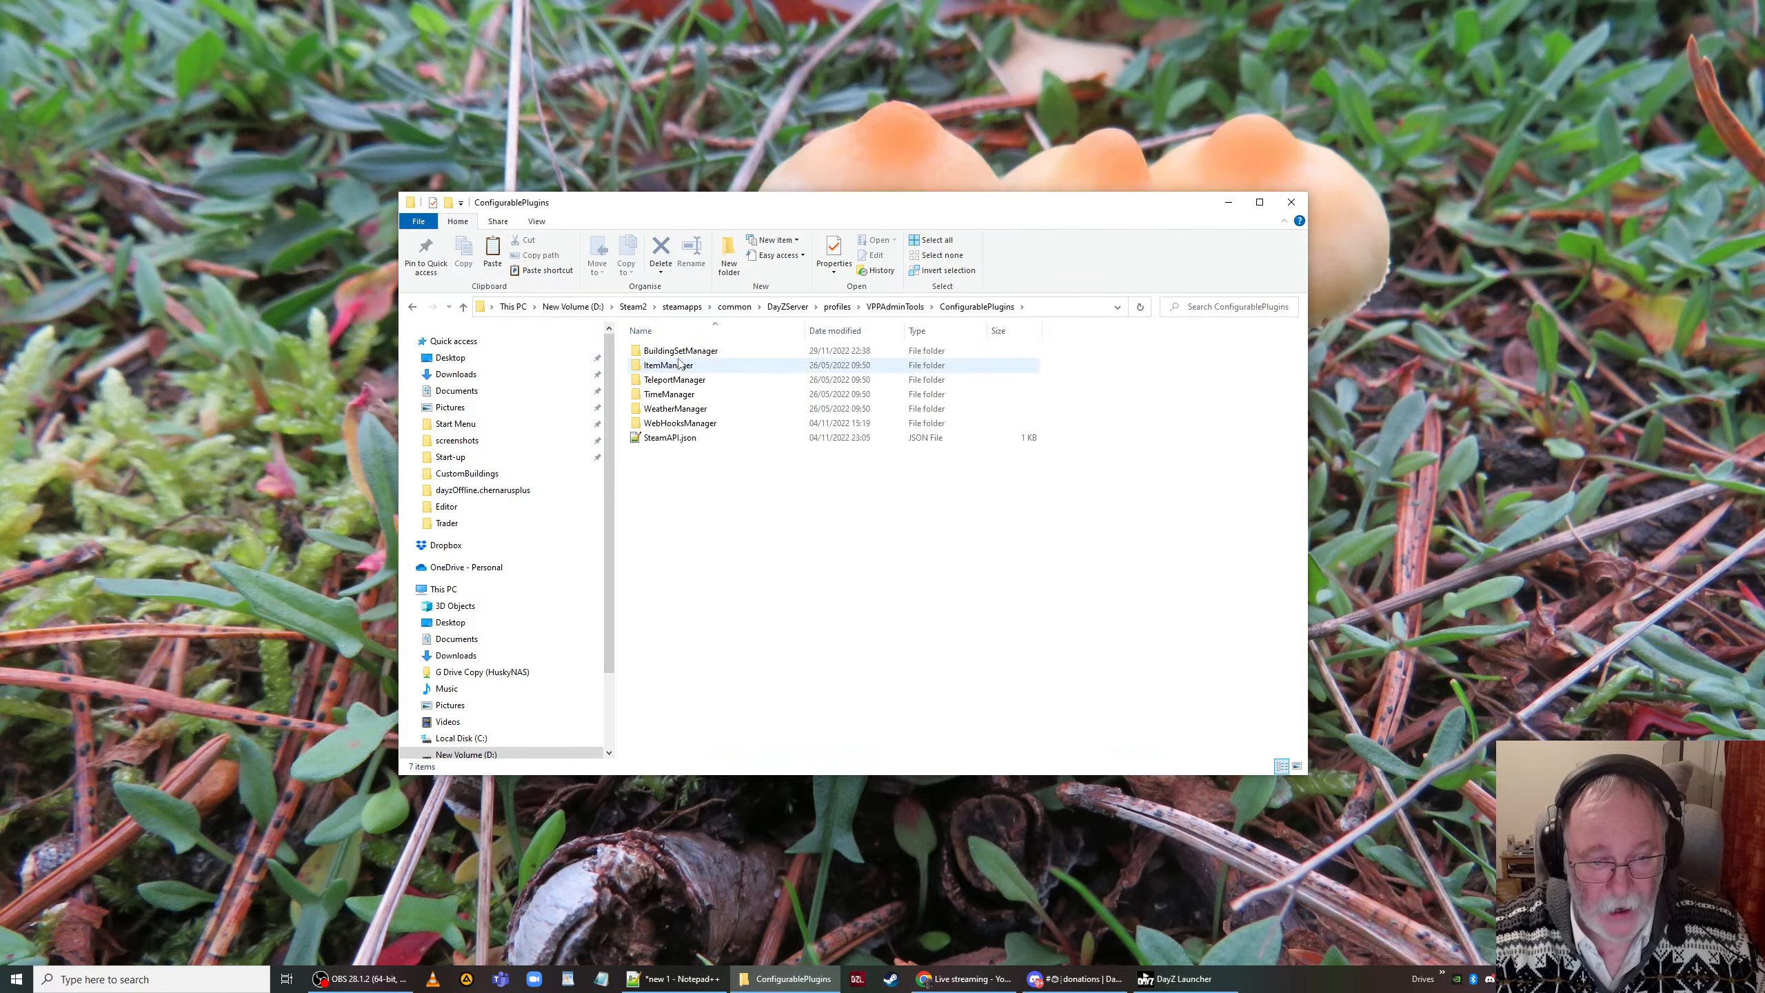
{"action": "double_click", "coordinate": [719, 352]}
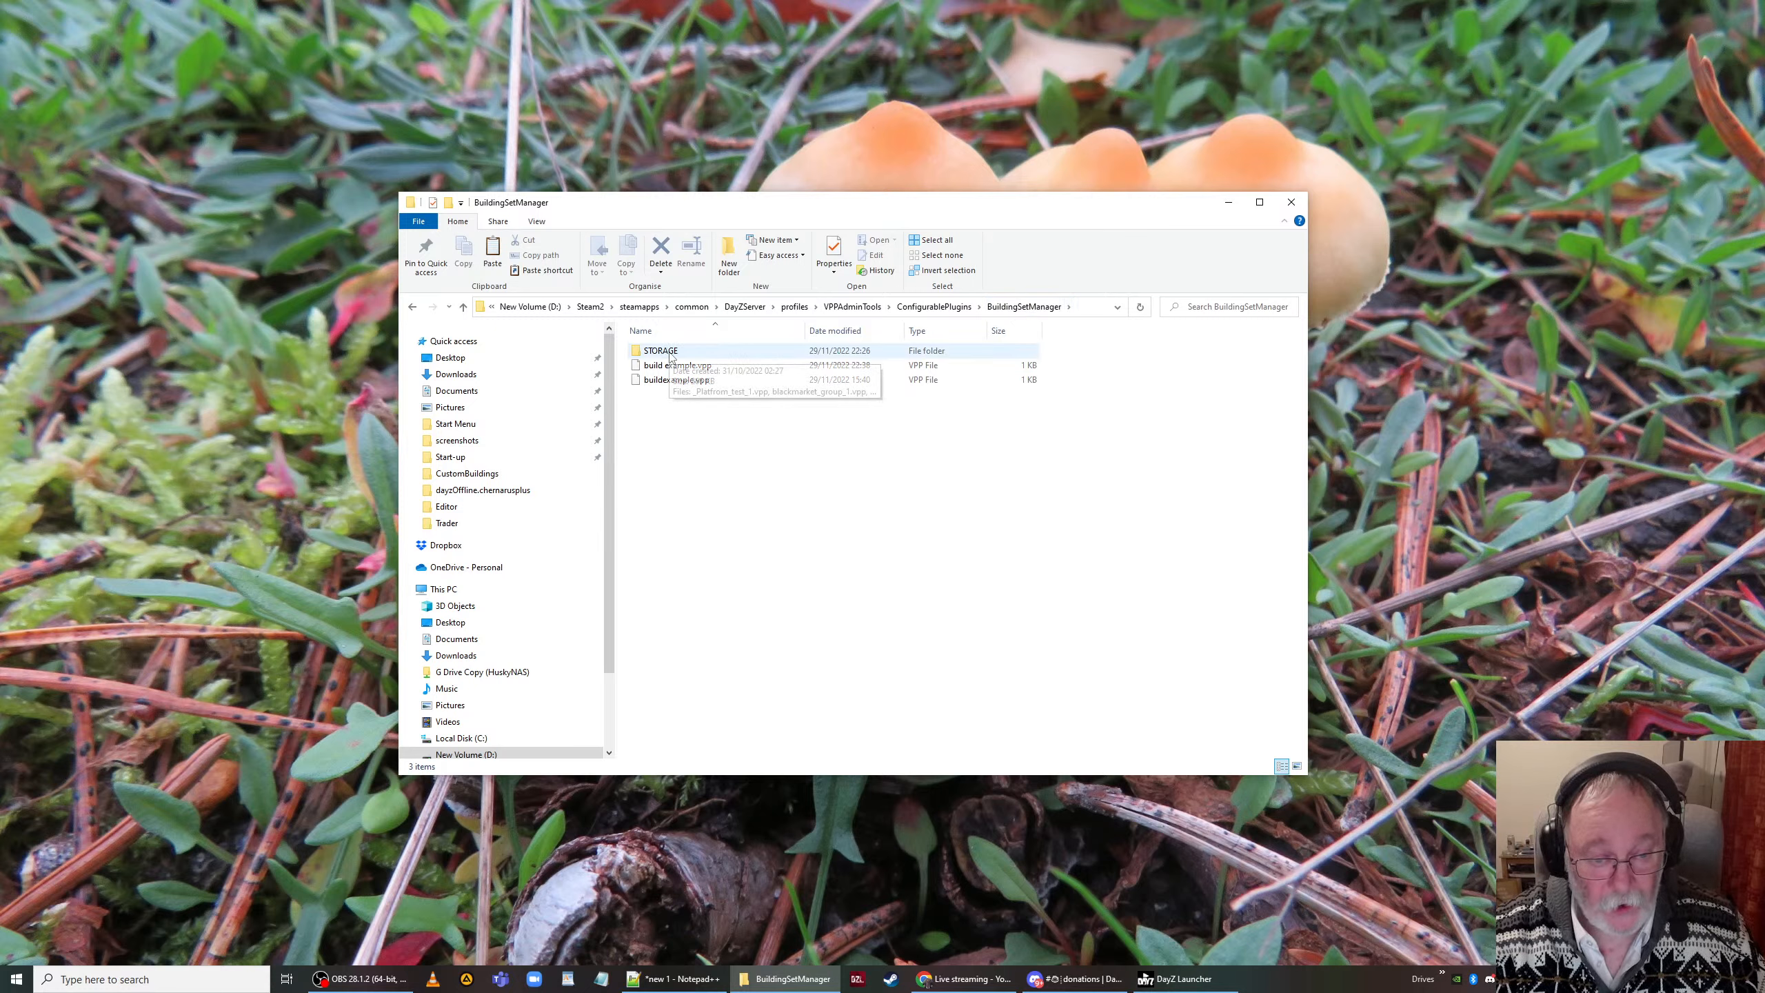
Step: Move "build example.vpp" and "buildexample.vpp" into the STORAGE folder
{"action": "left_click", "coordinate": [677, 381]}
{"action": "left_click", "coordinate": [675, 365], "text": "shift"}
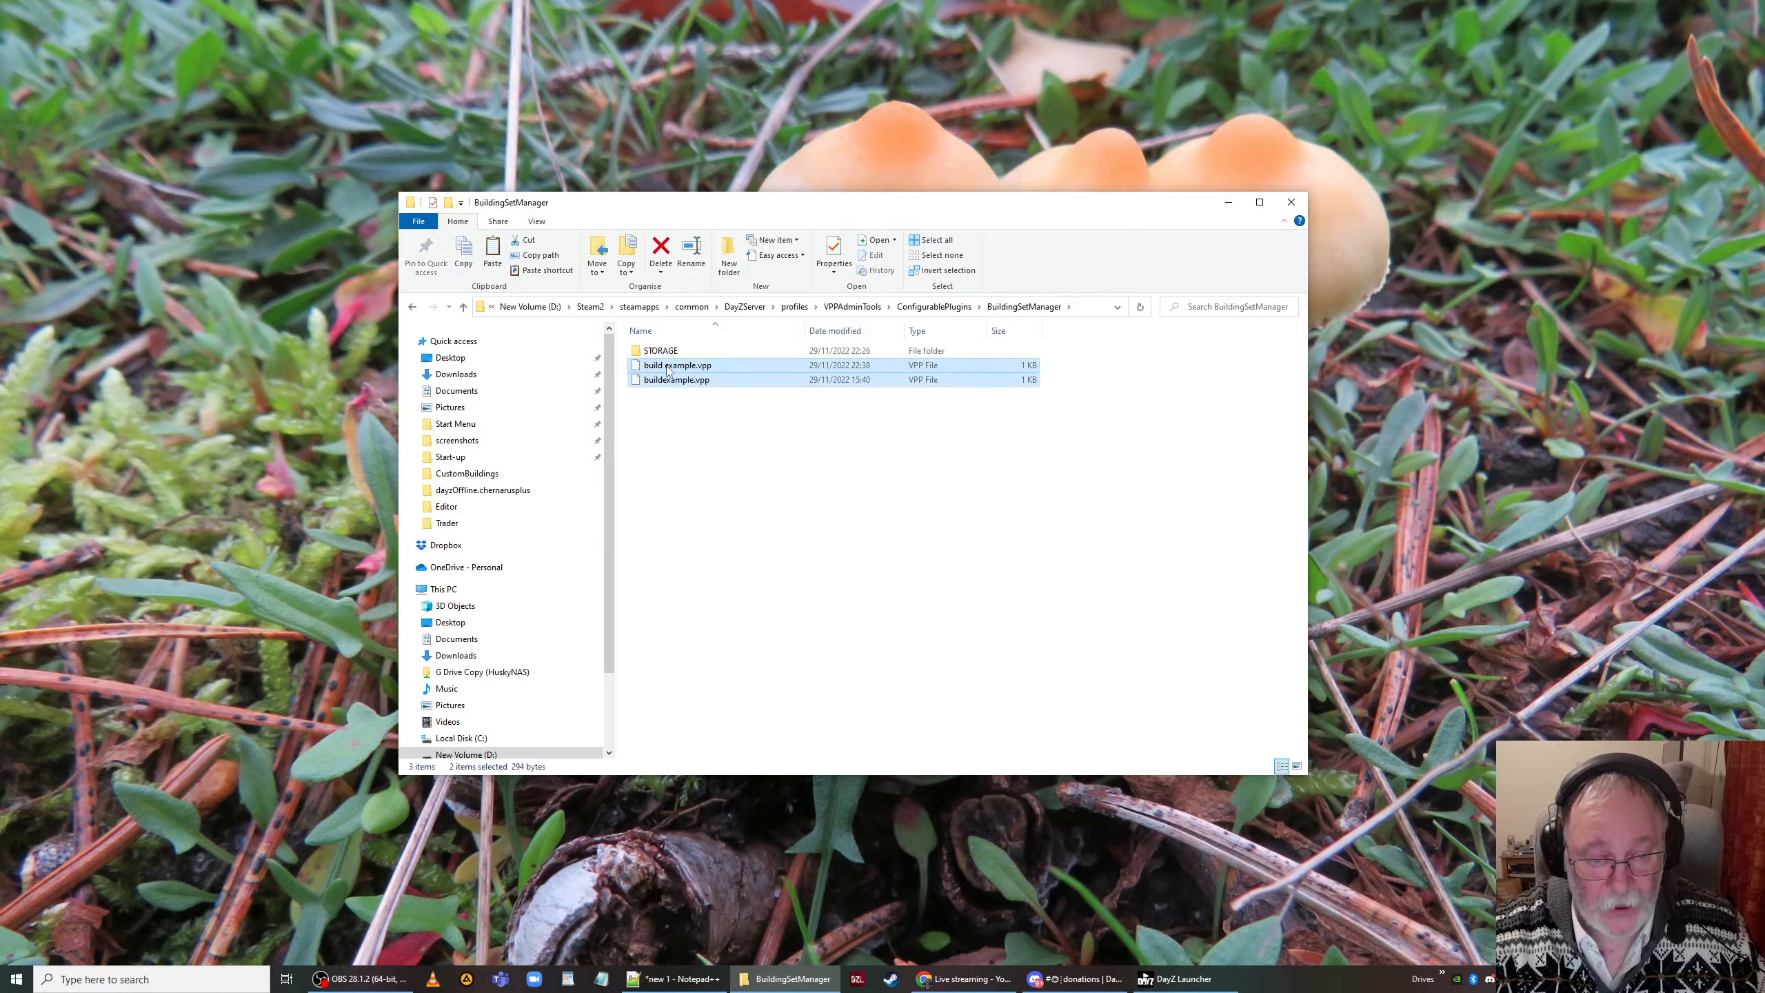
{"action": "left_click_drag", "start_coordinate": [676, 365], "coordinate": [671, 356]}
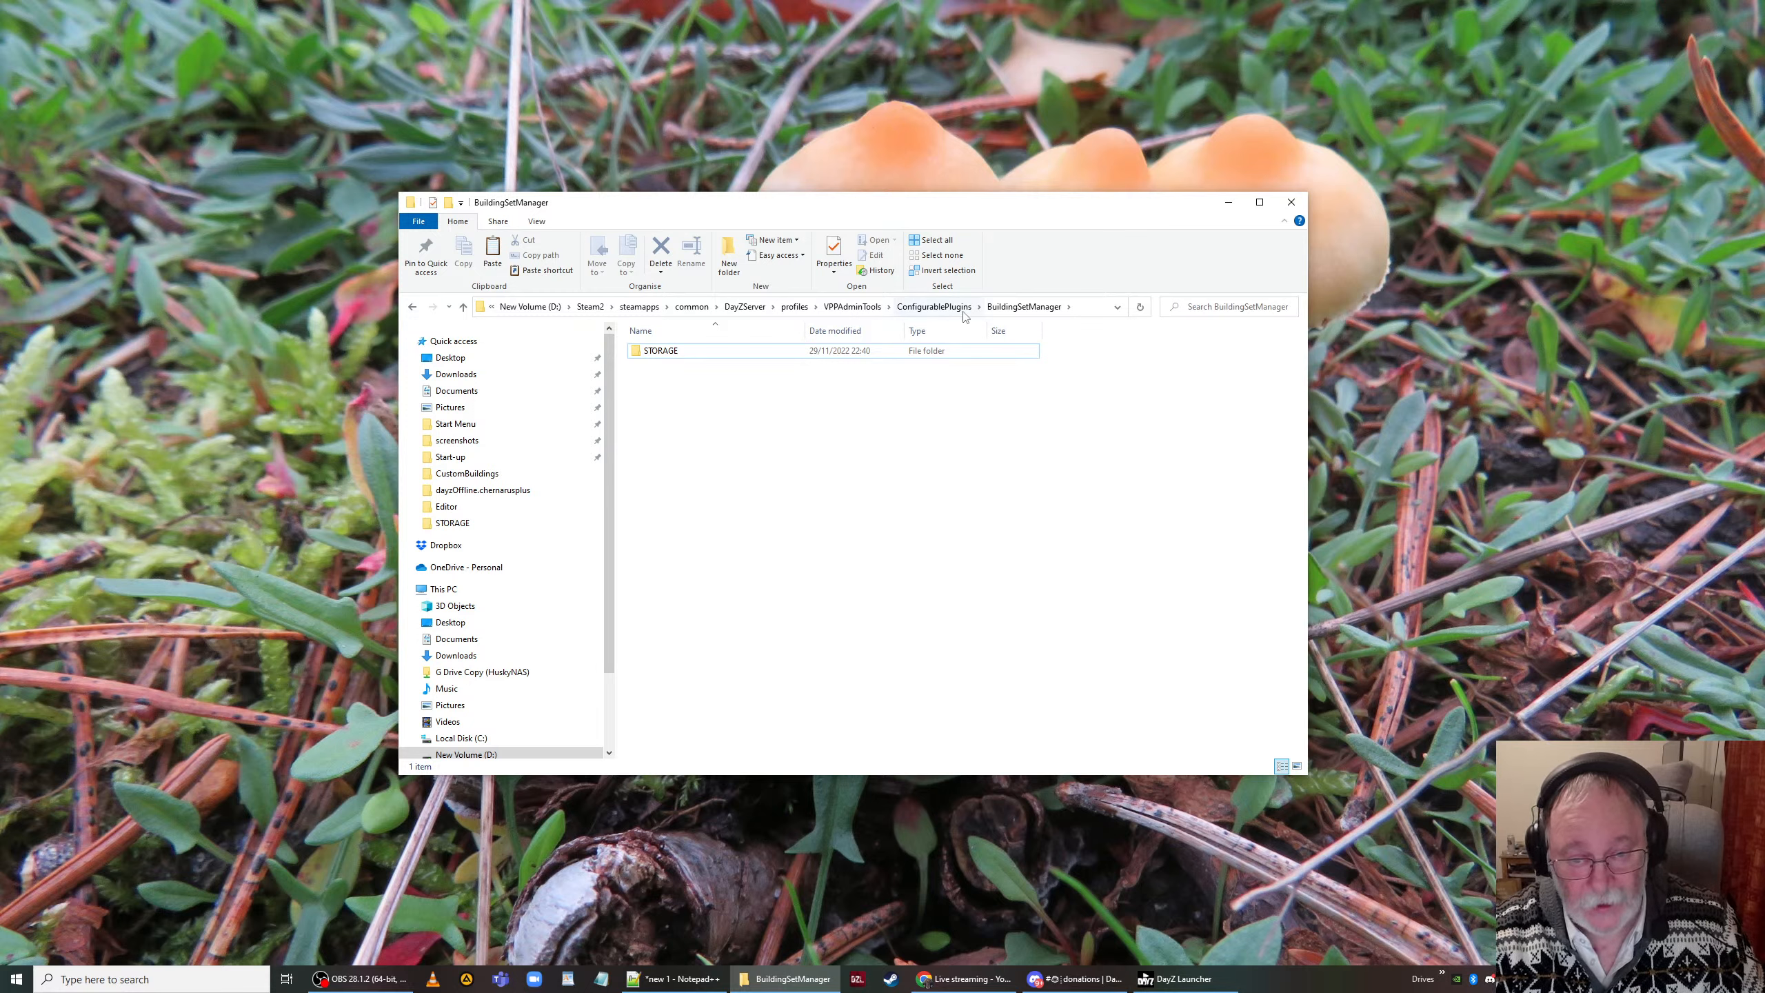
Step: Go back up to the VPPAdminTools folder and open its Exports folder
{"action": "left_click", "coordinate": [943, 310]}
{"action": "left_click", "coordinate": [905, 311]}
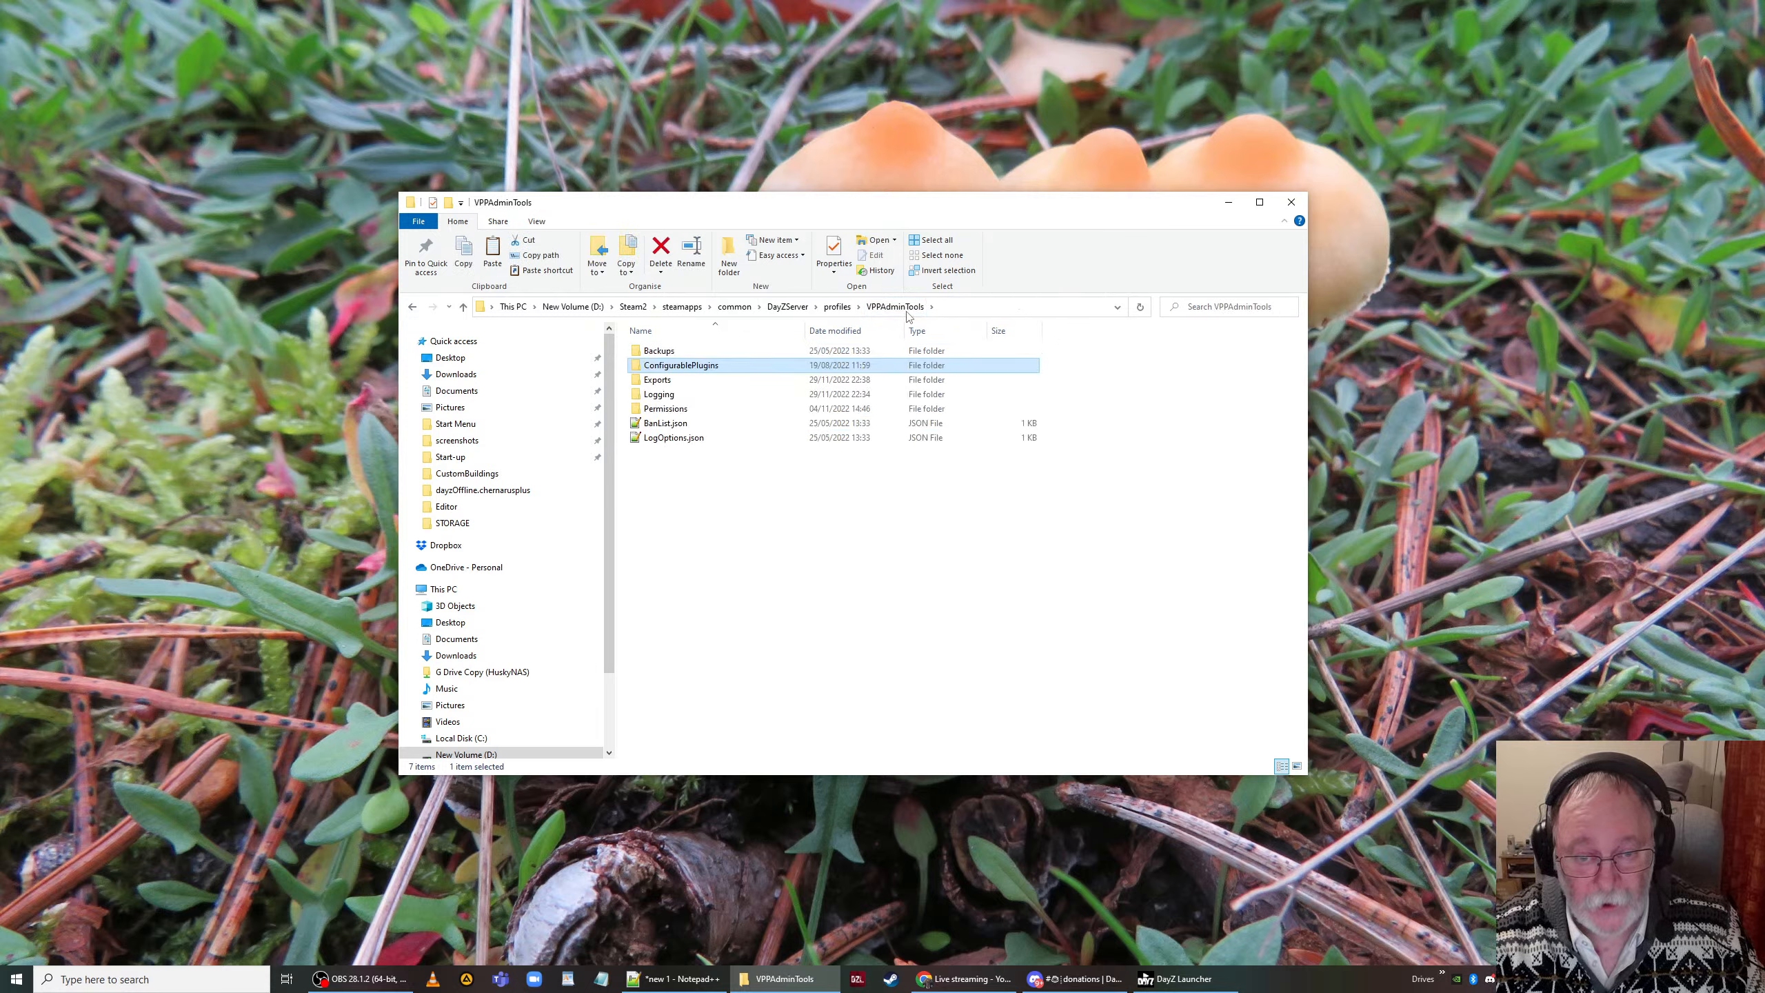
{"action": "double_click", "coordinate": [663, 381]}
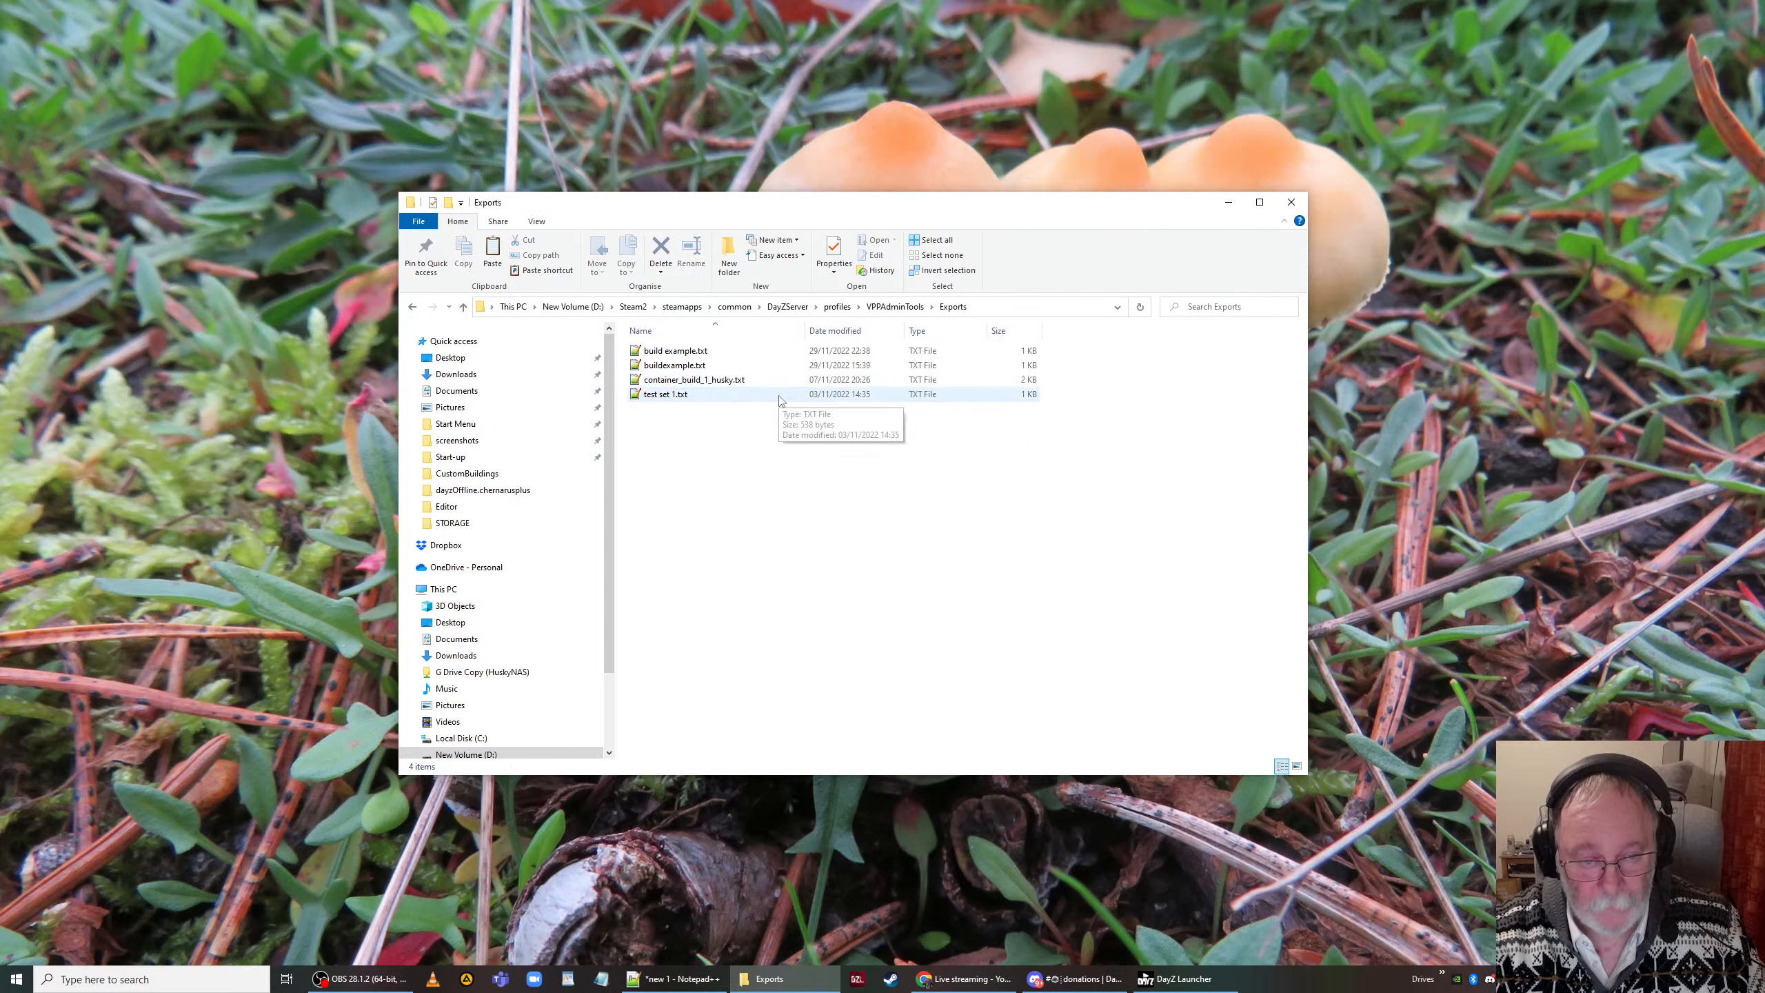
Step: Look through the exported building set text files, from "build example.txt" to "test set 1.txt"
{"action": "left_click", "coordinate": [658, 352]}
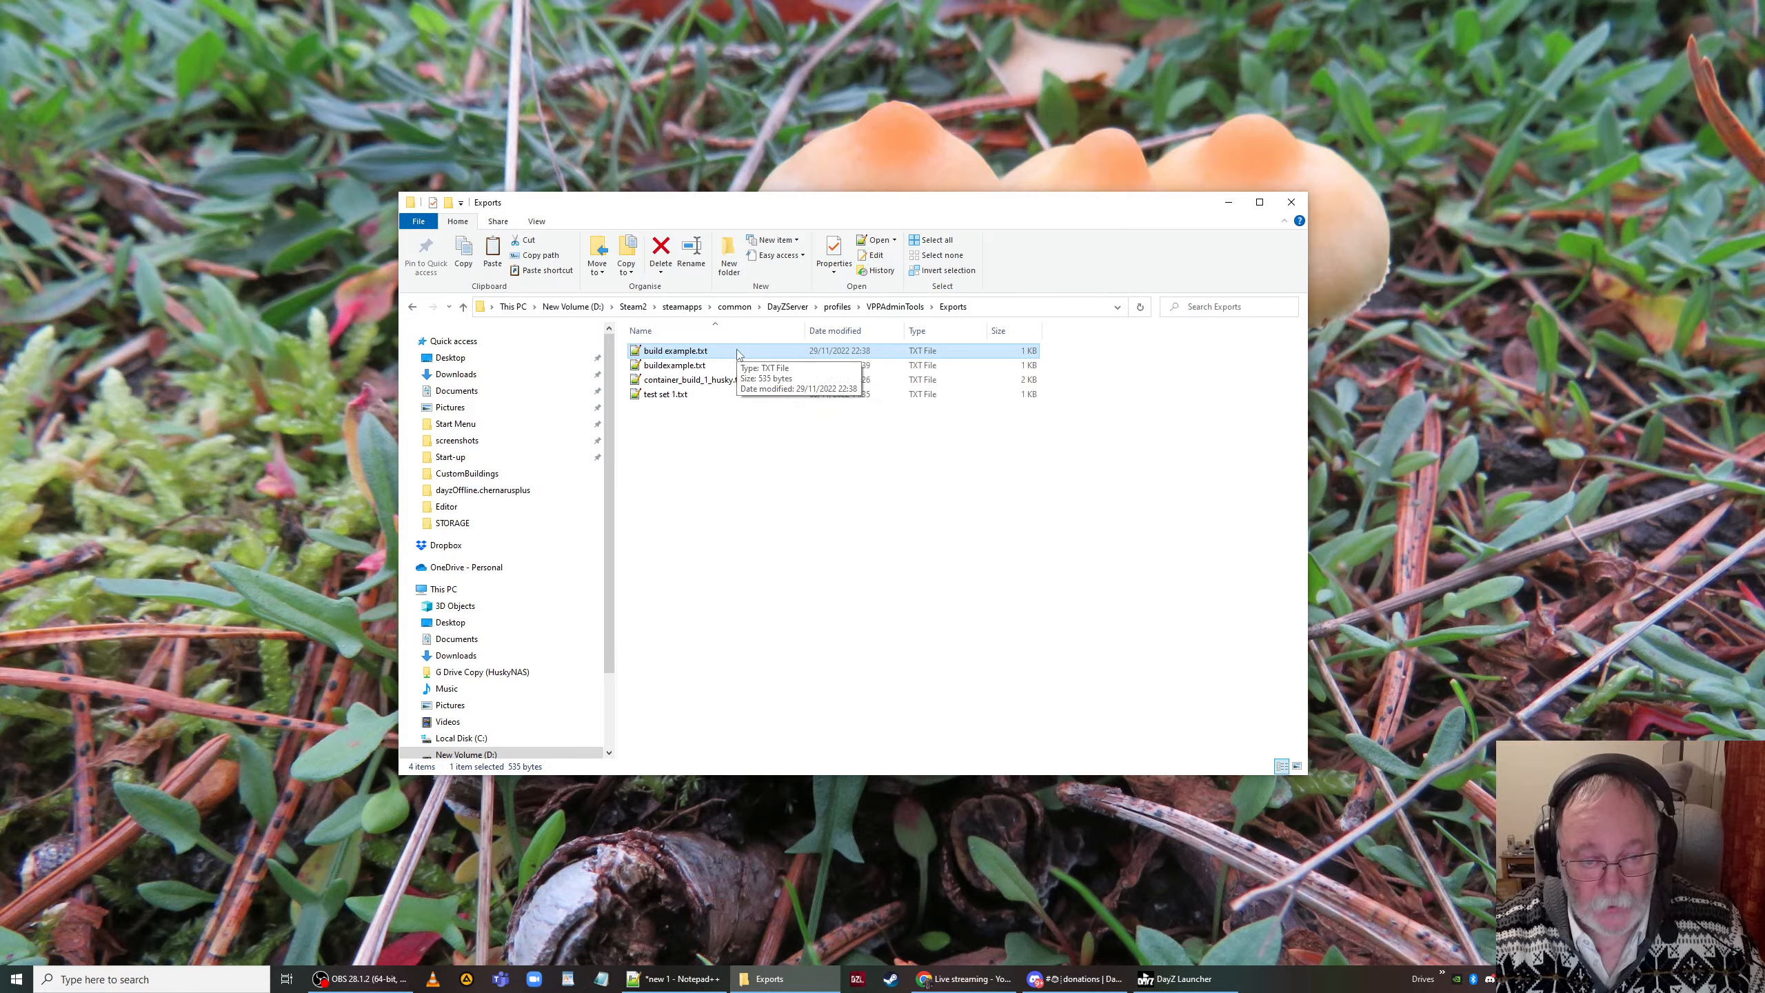
{"action": "left_click", "coordinate": [650, 368]}
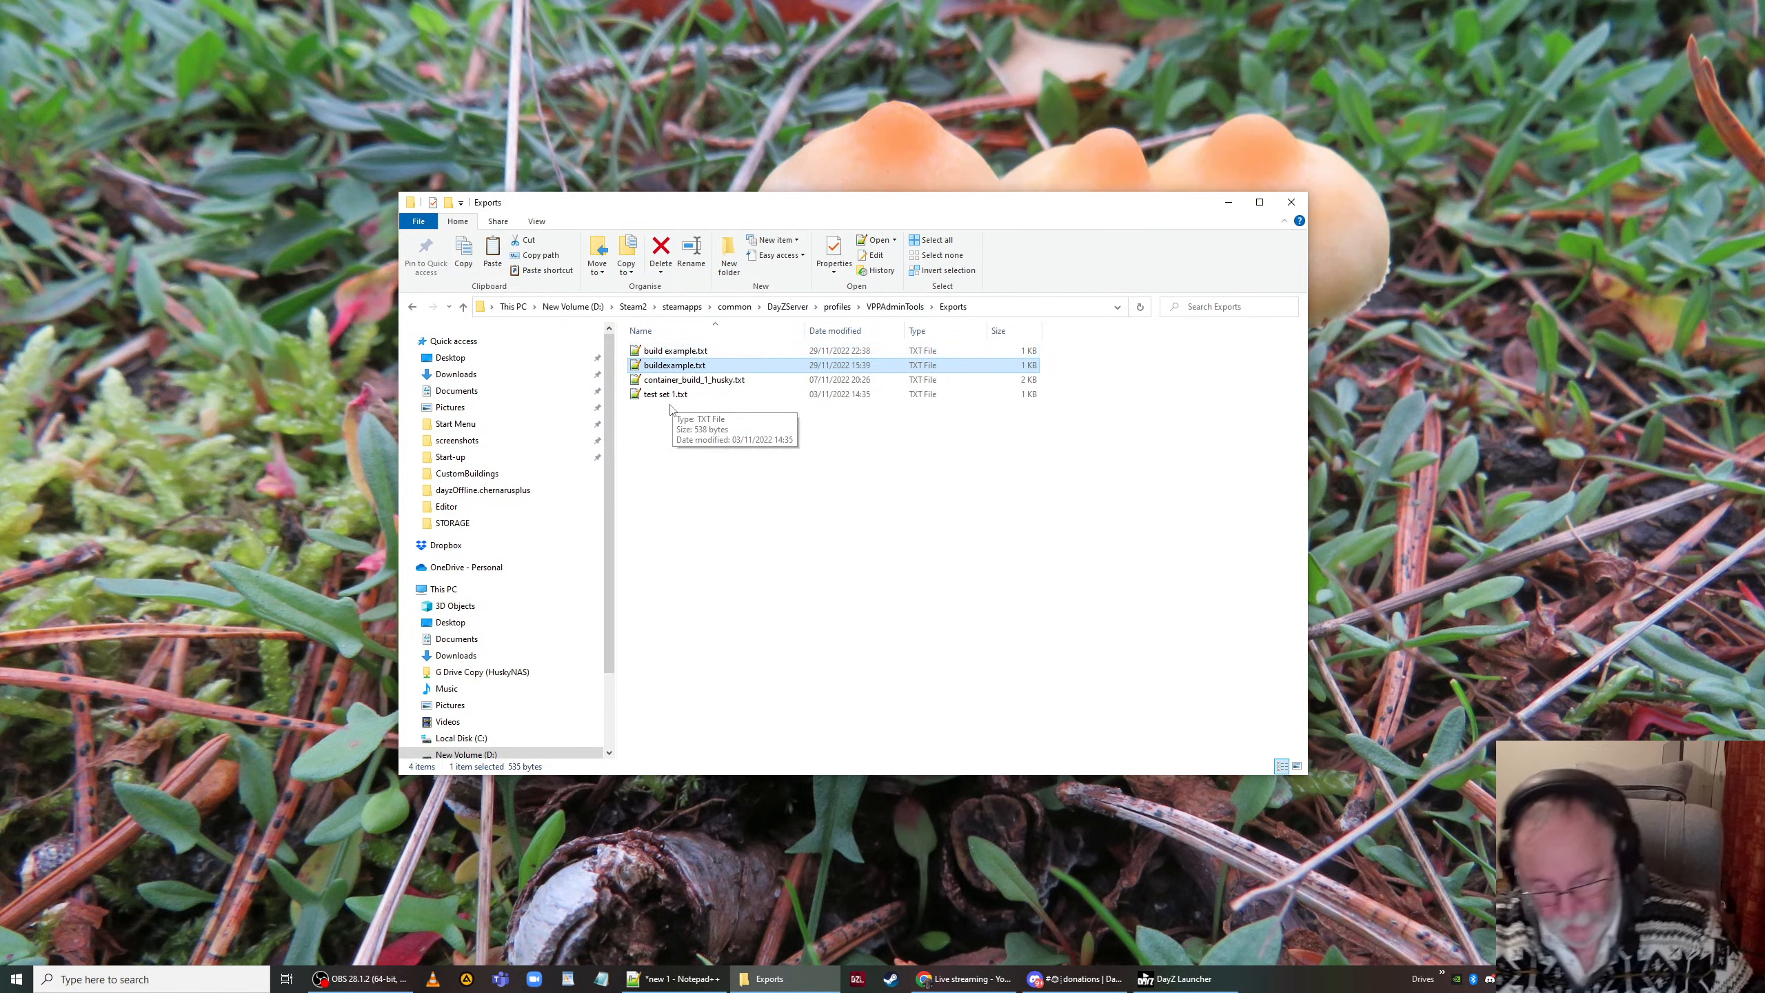
{"action": "left_click", "coordinate": [767, 495]}
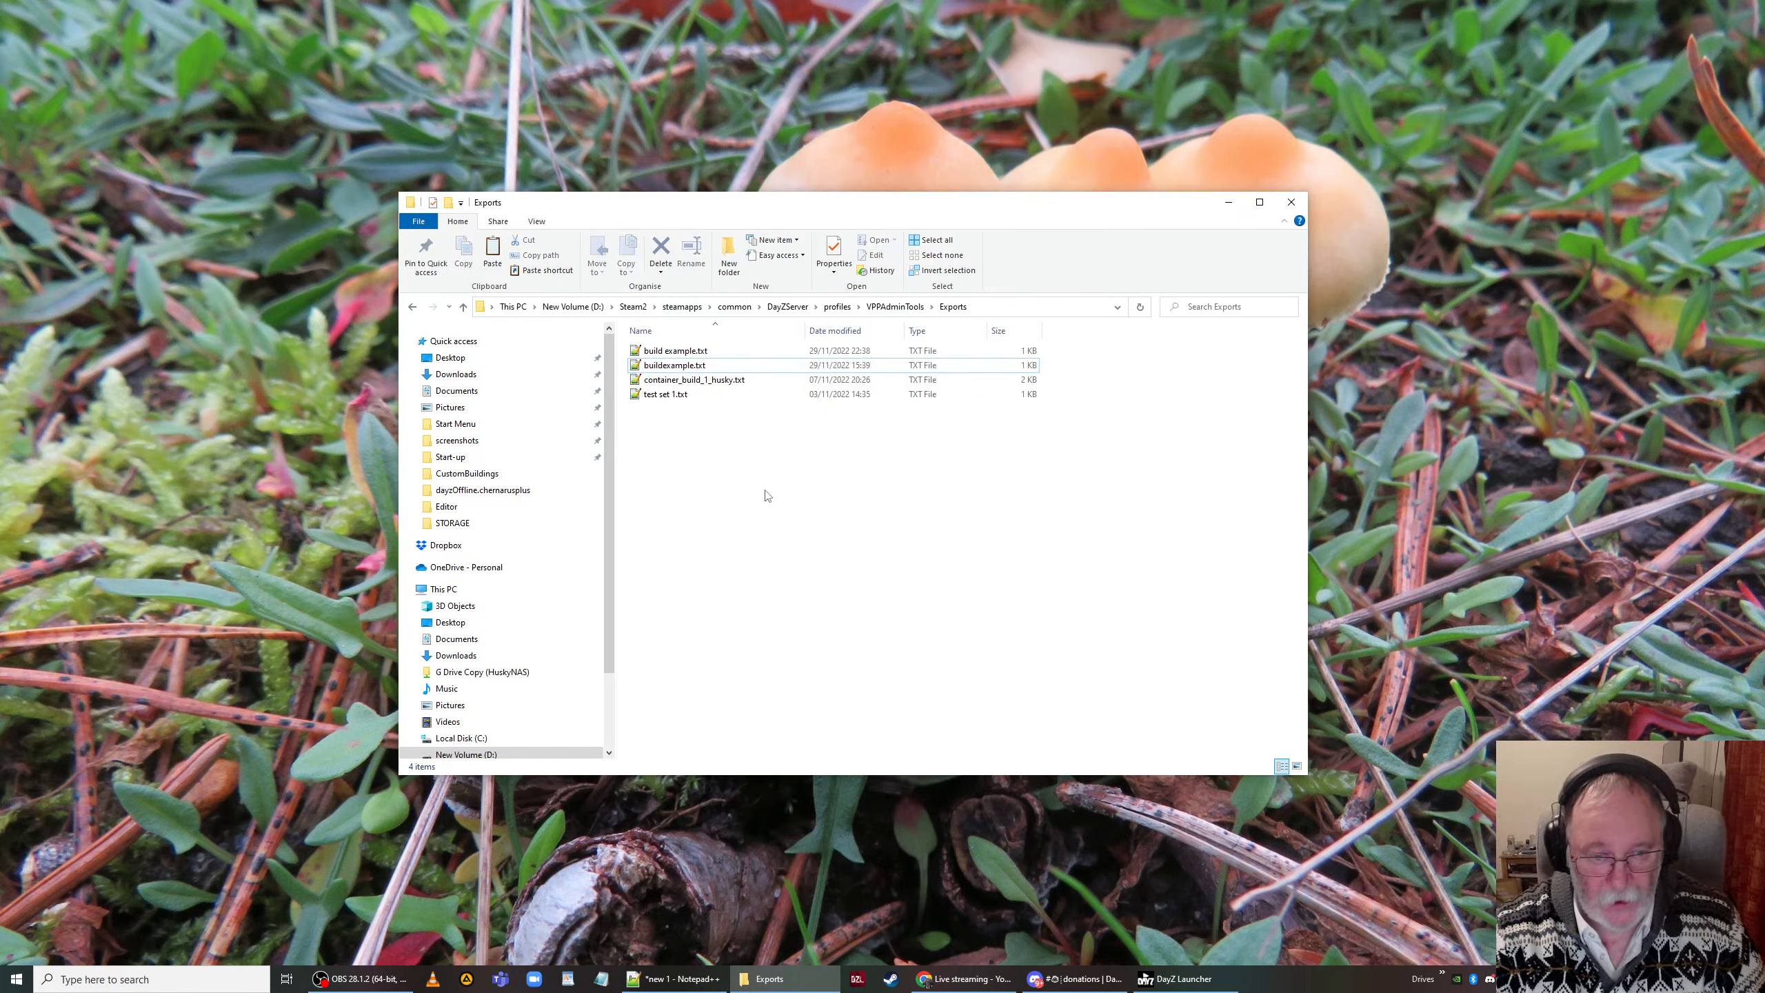
{"action": "left_click", "coordinate": [691, 388]}
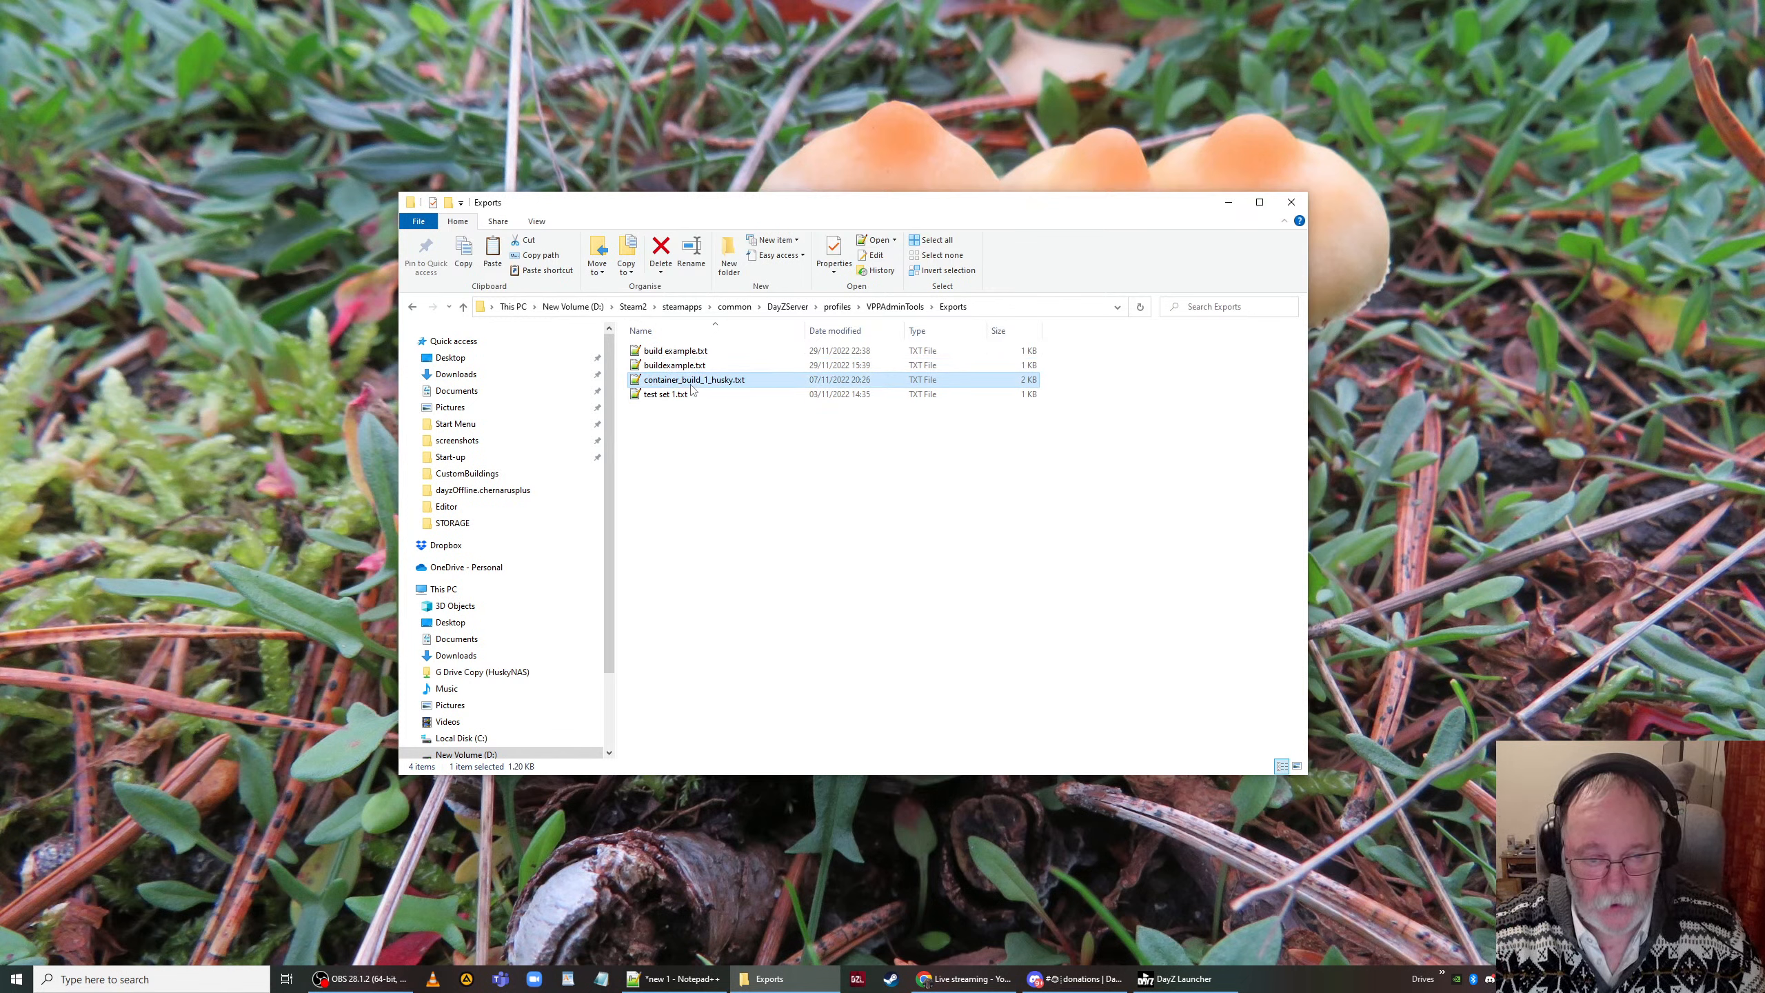
{"action": "left_click", "coordinate": [680, 396]}
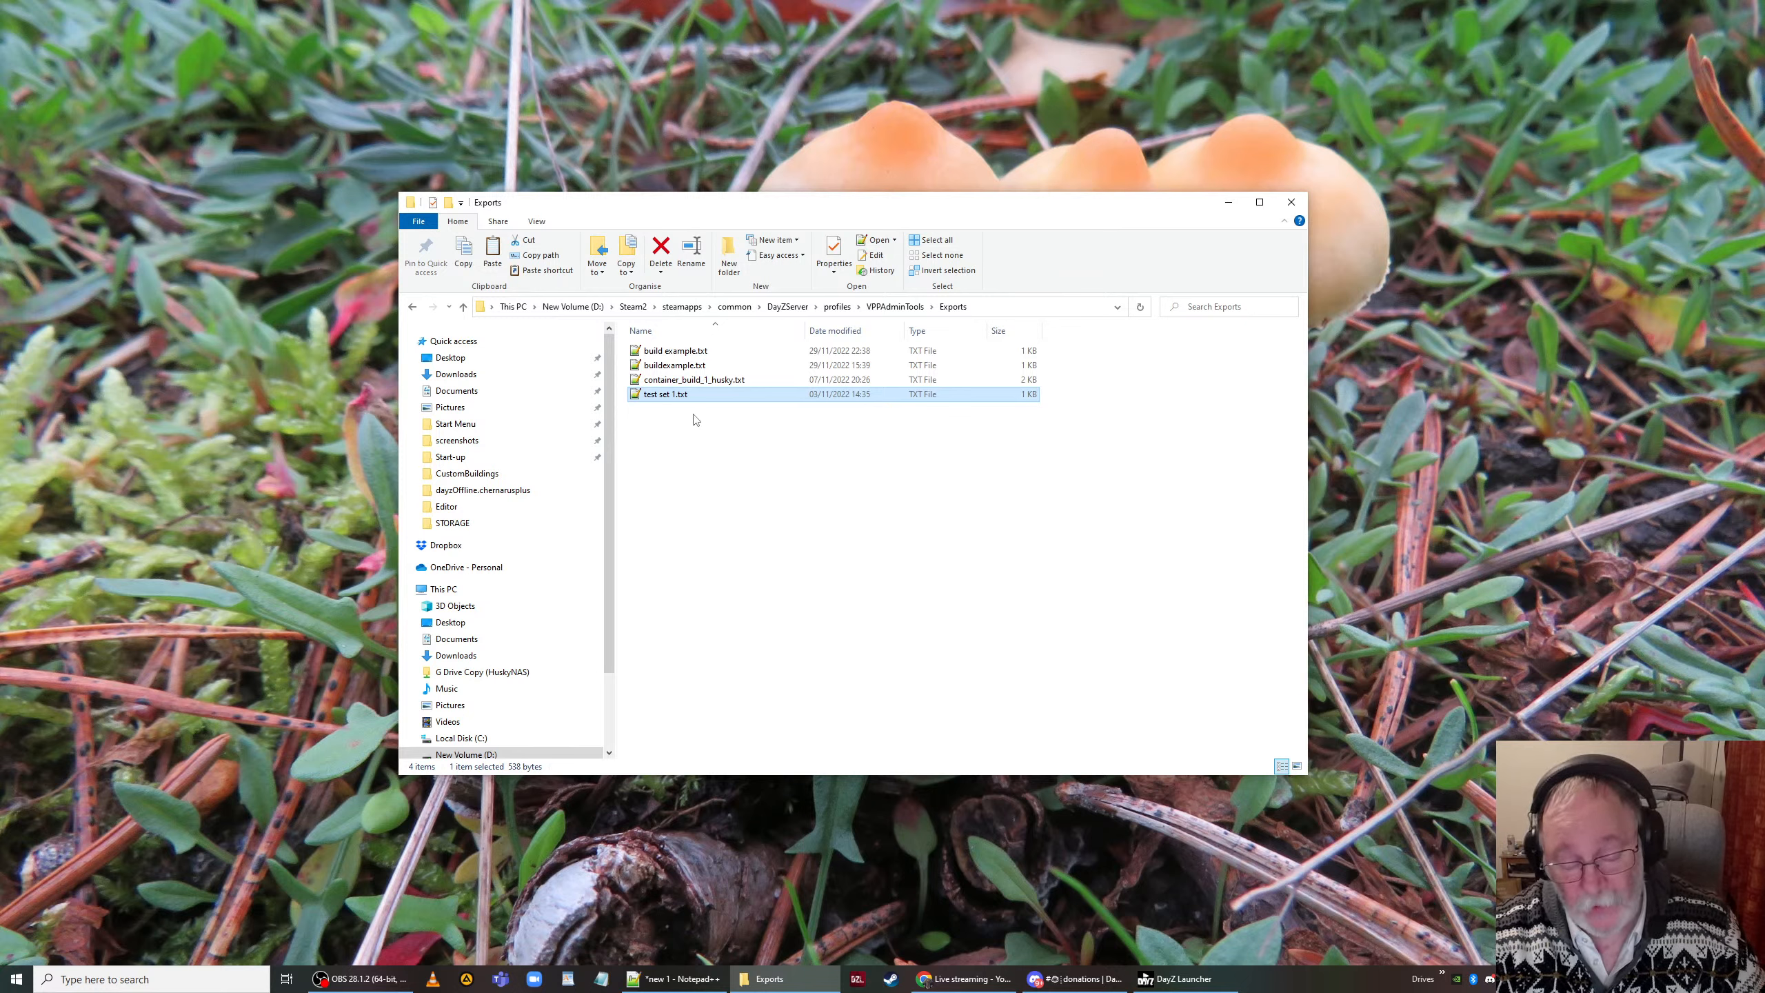
{"action": "left_click", "coordinate": [709, 381]}
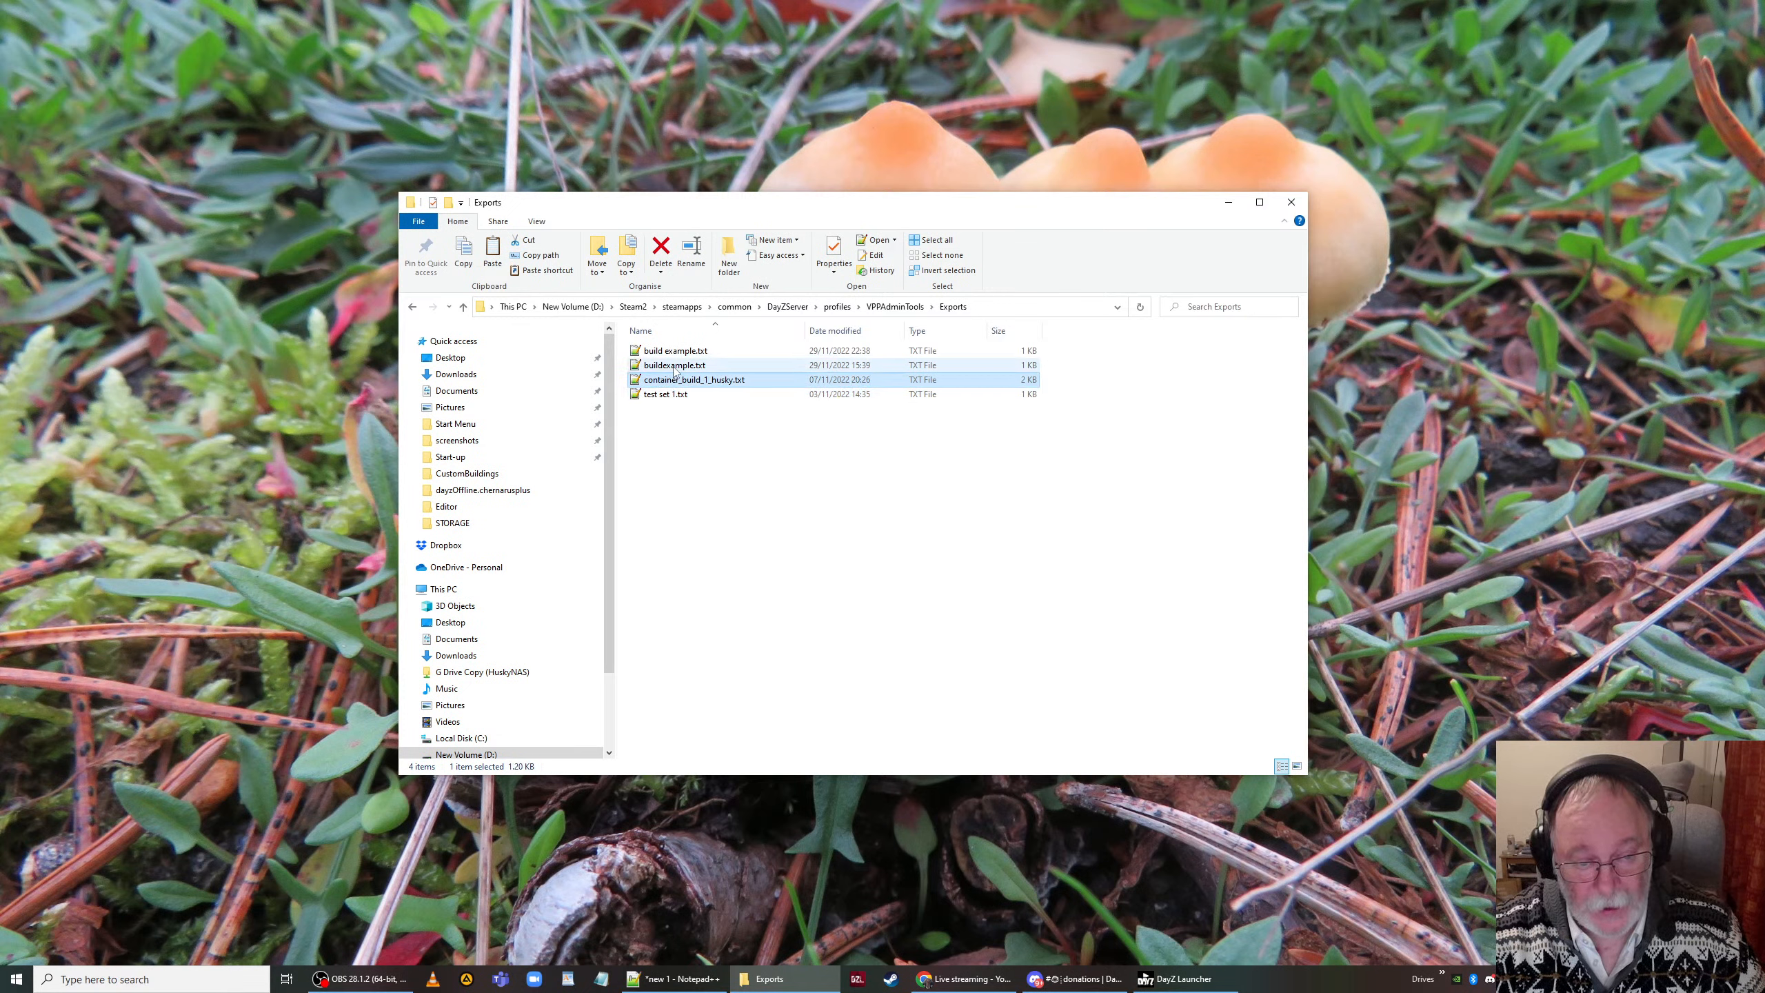
{"action": "left_click", "coordinate": [656, 366]}
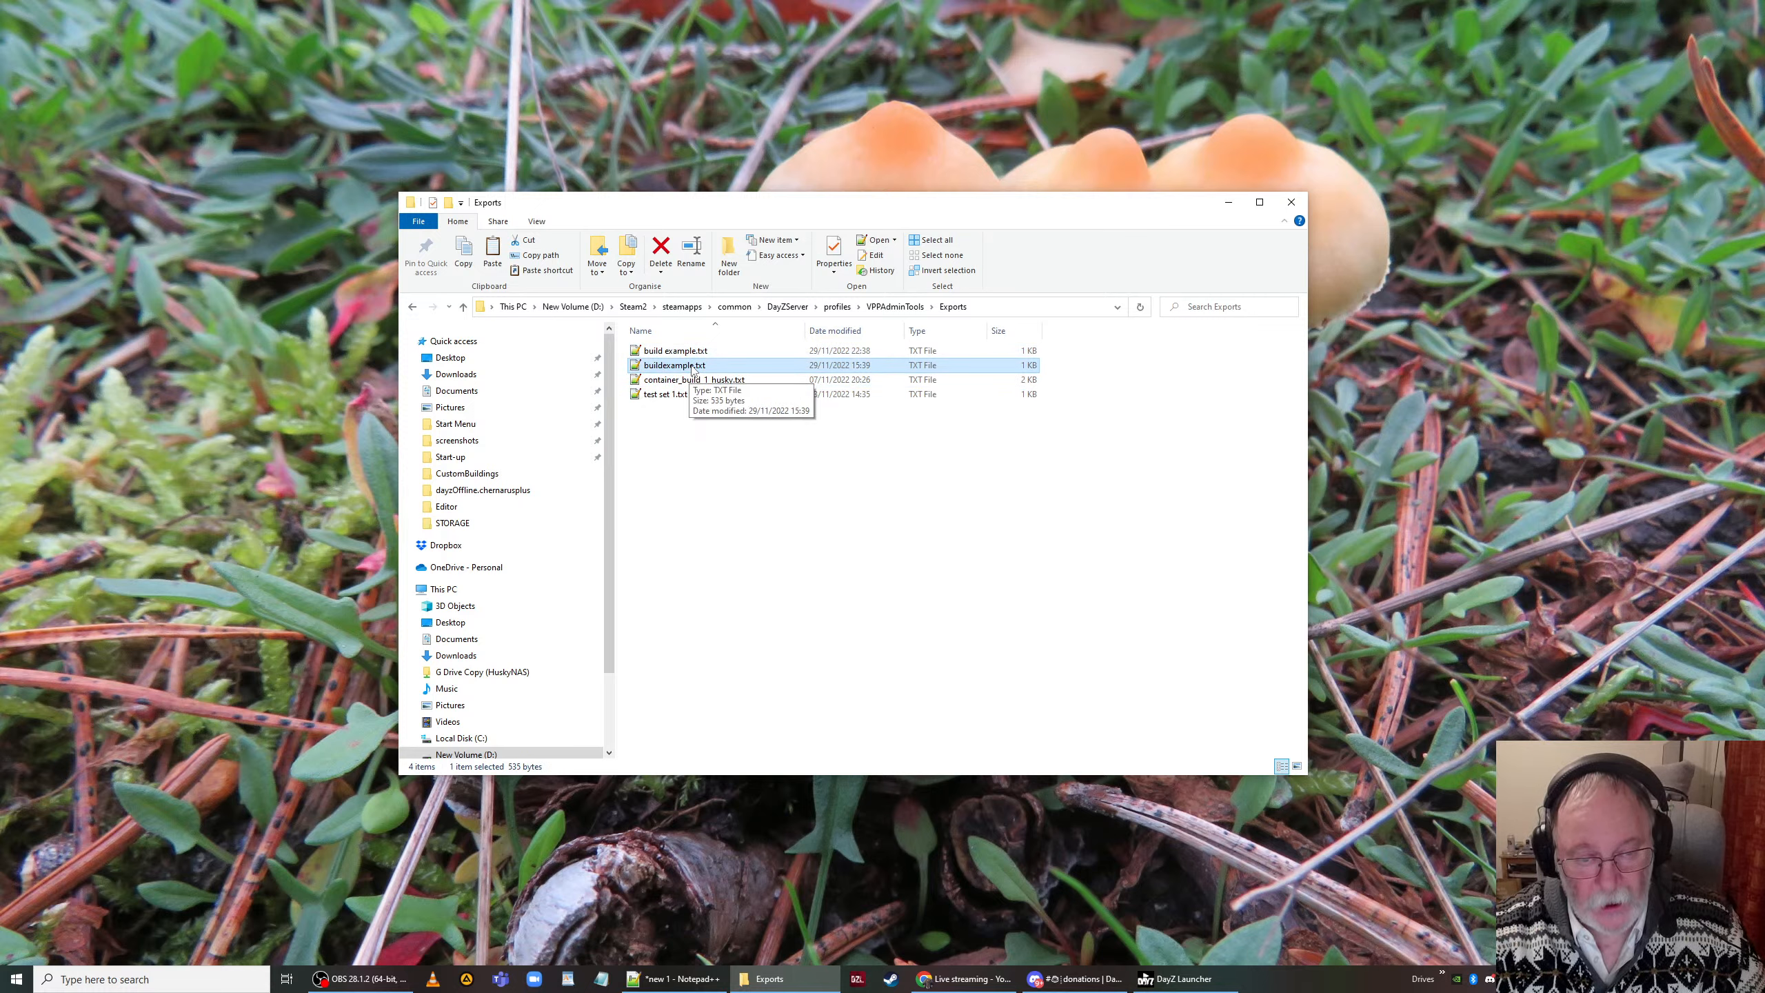
Step: Open buildexample.txt in Notepad++, minimize the Exports folder window, and bring the editor to the middle of the desktop
{"action": "double_click", "coordinate": [693, 367]}
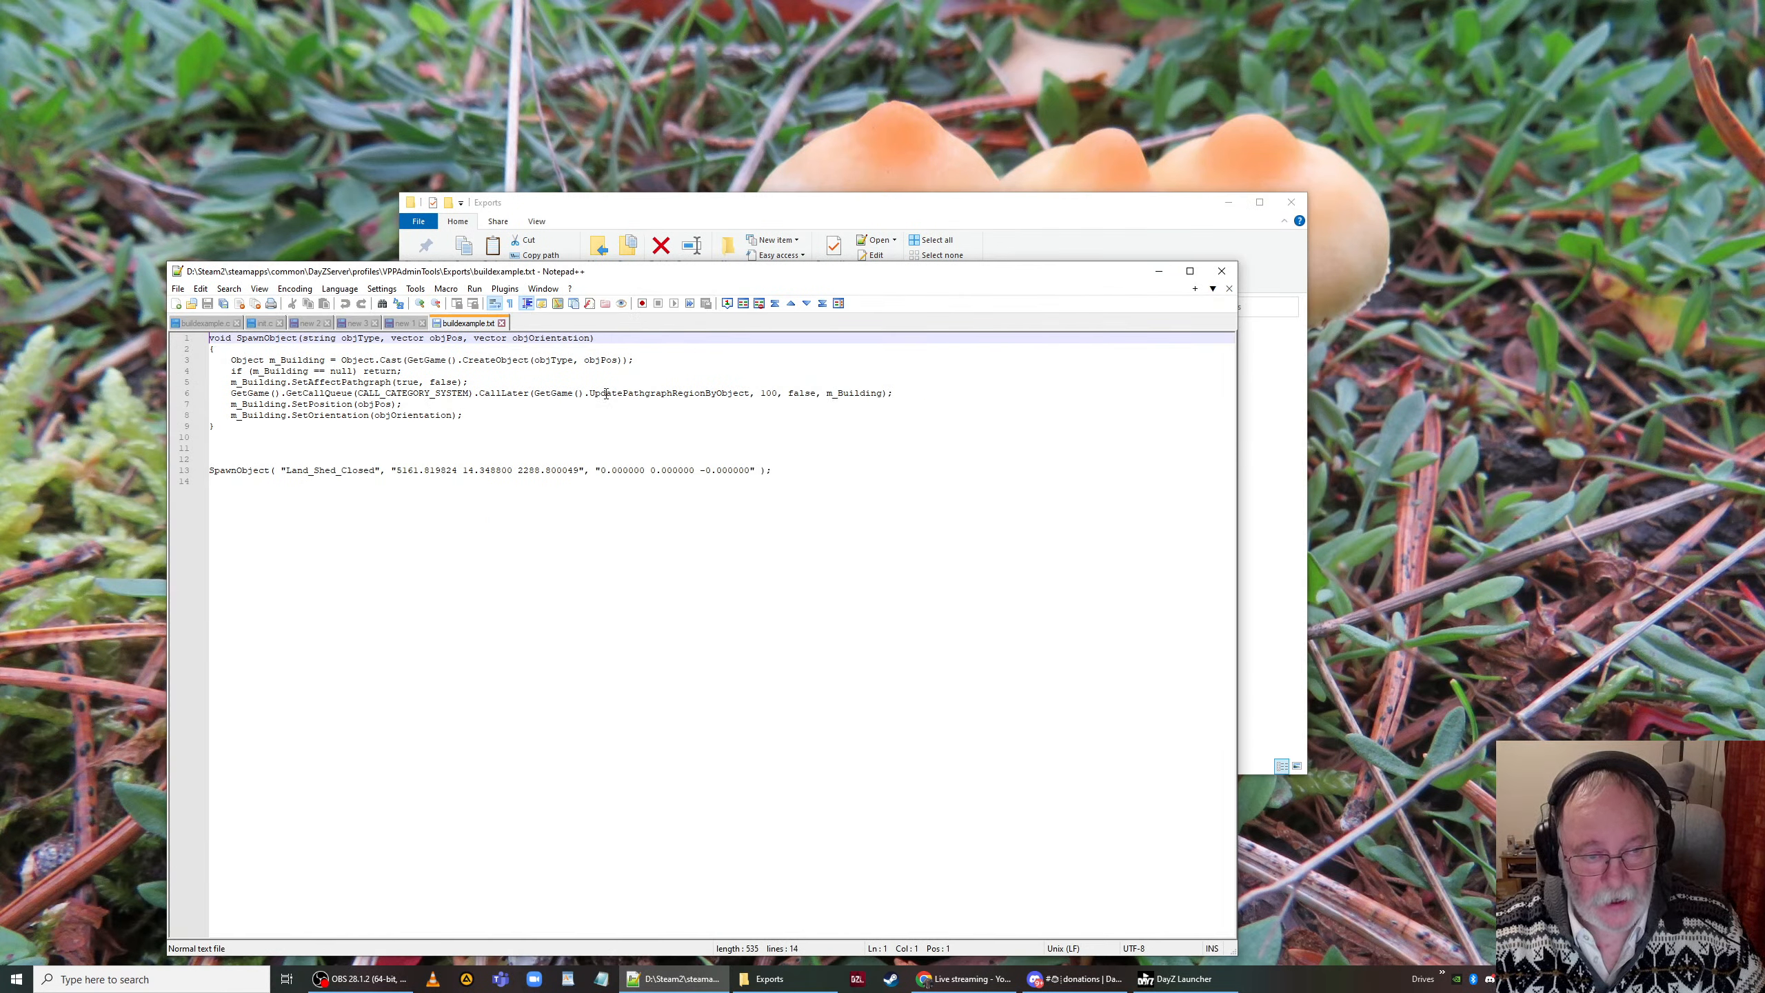
{"action": "left_click", "coordinate": [1146, 209]}
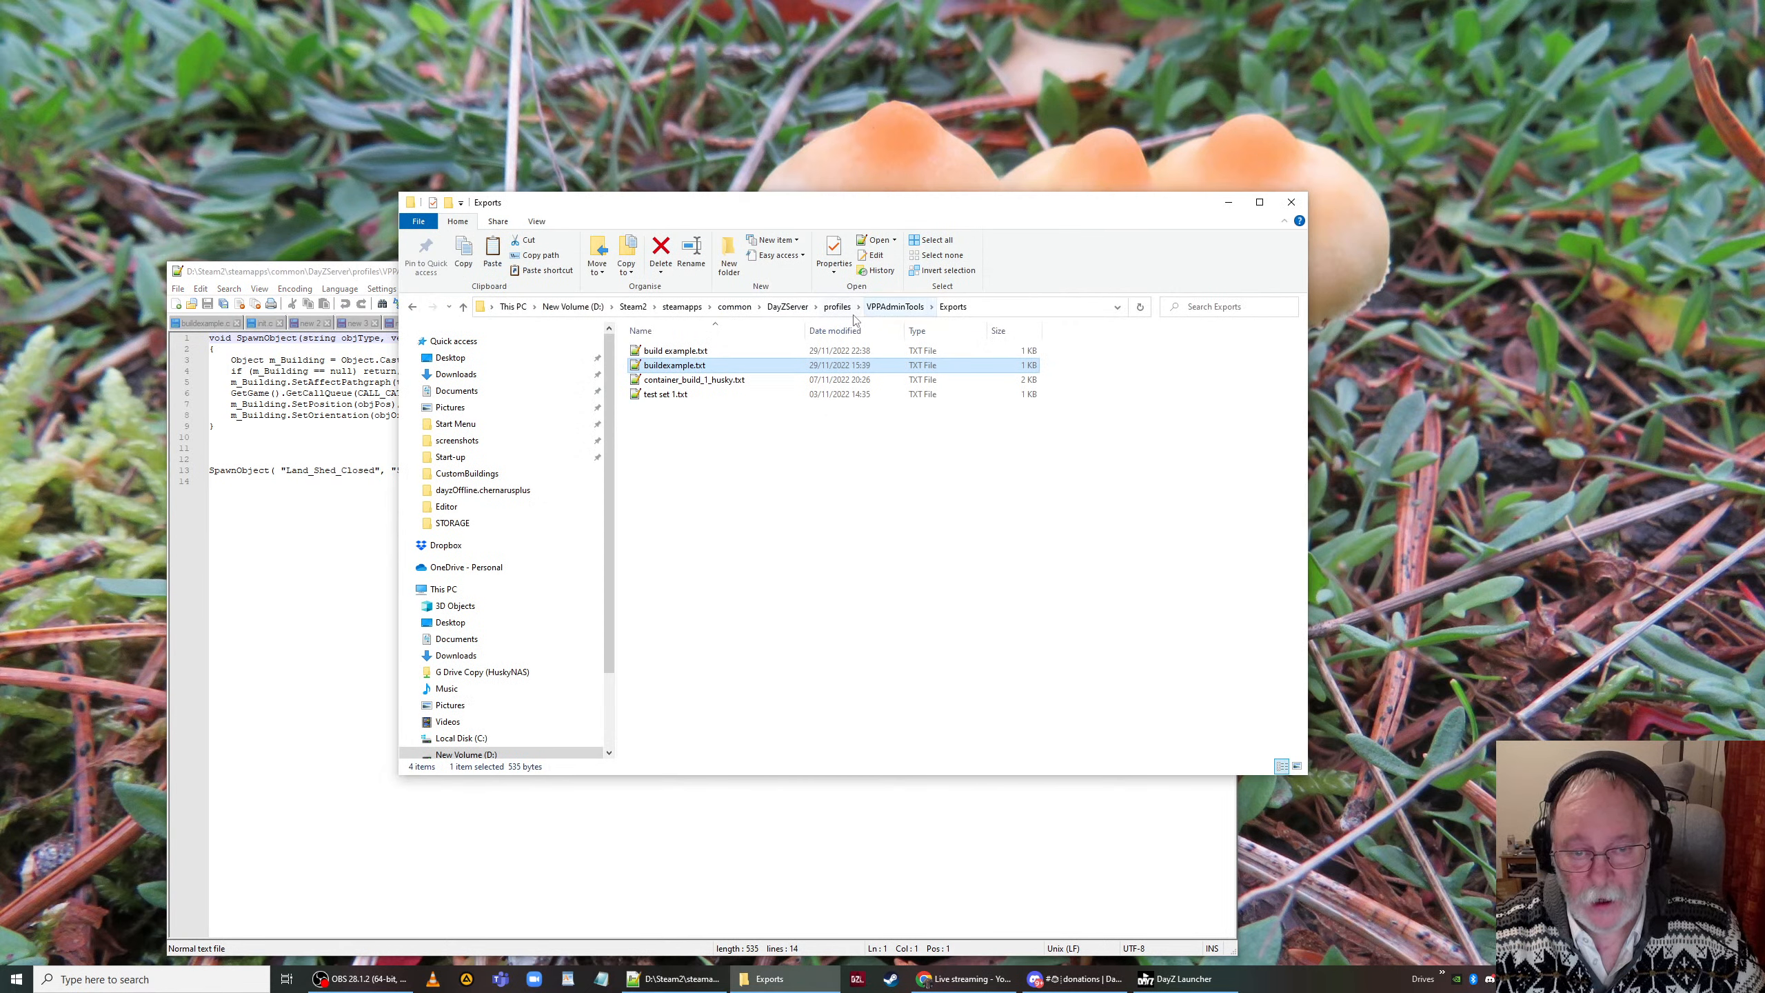
{"action": "left_click", "coordinate": [1226, 209]}
{"action": "left_click_drag", "start_coordinate": [868, 273], "coordinate": [1056, 148]}
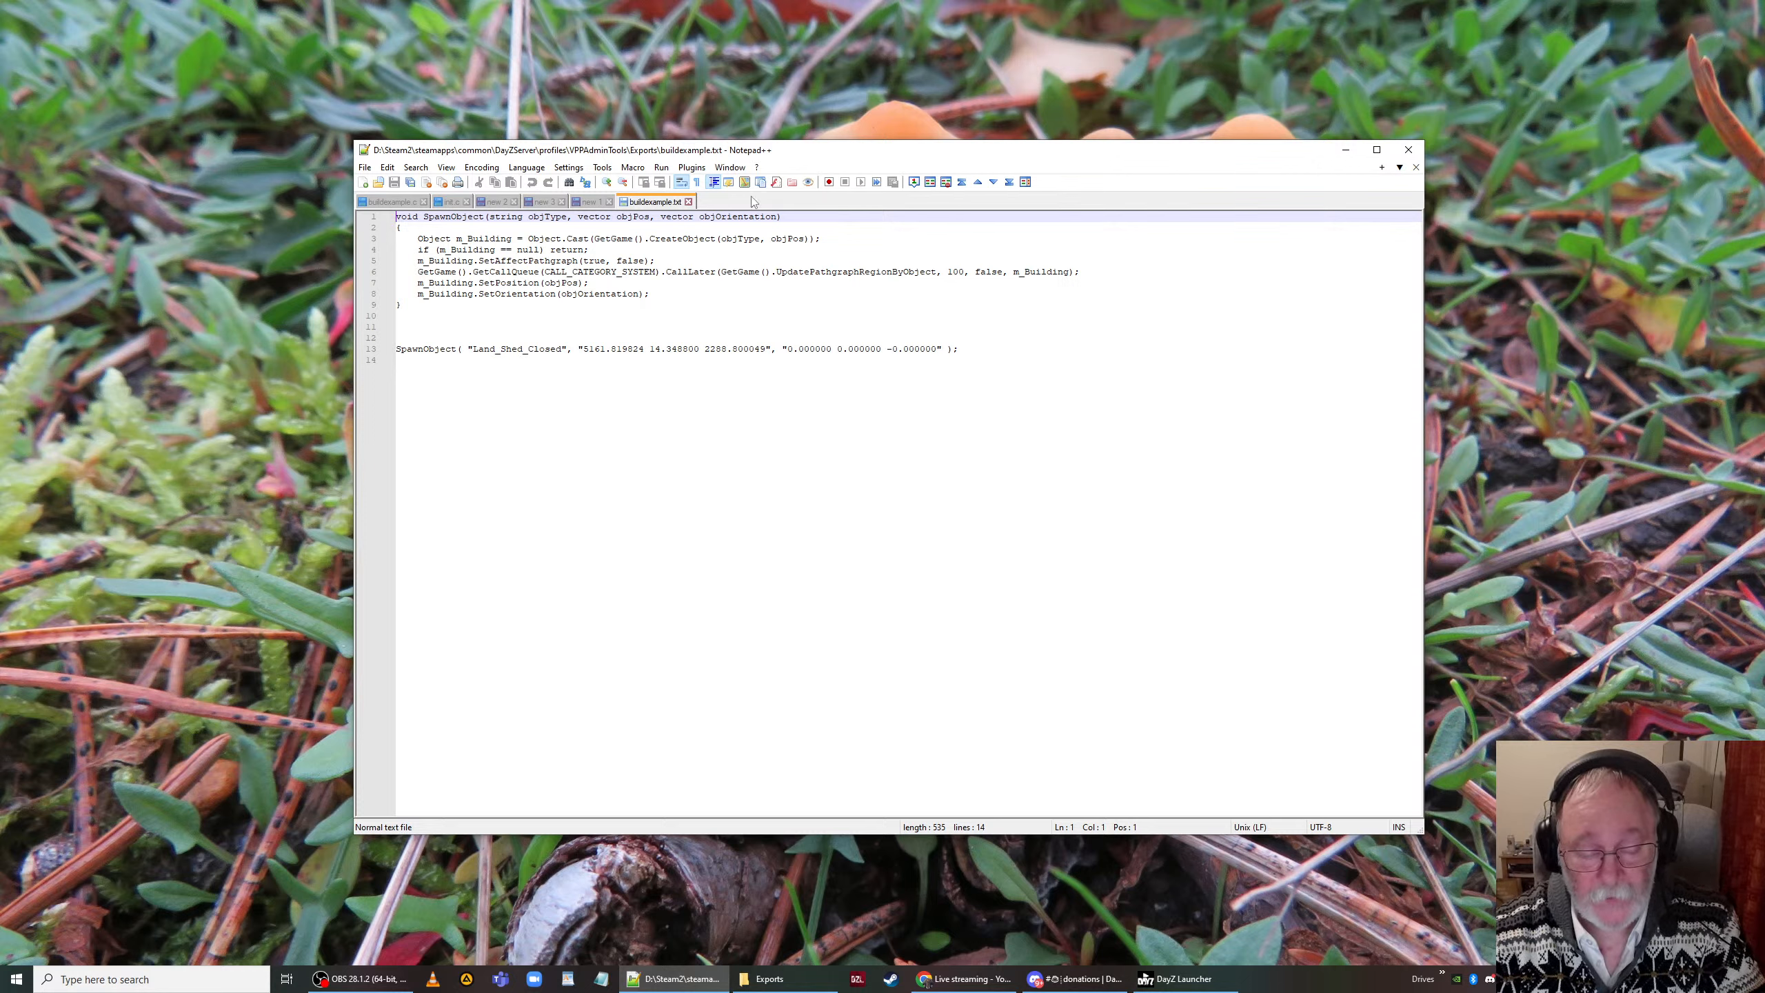
Step: Launch Visual Studio Code, dismiss its notices, close the altar_sky_1.dze file, and move the window lower to reveal Notepad++
{"action": "key", "text": "super"}
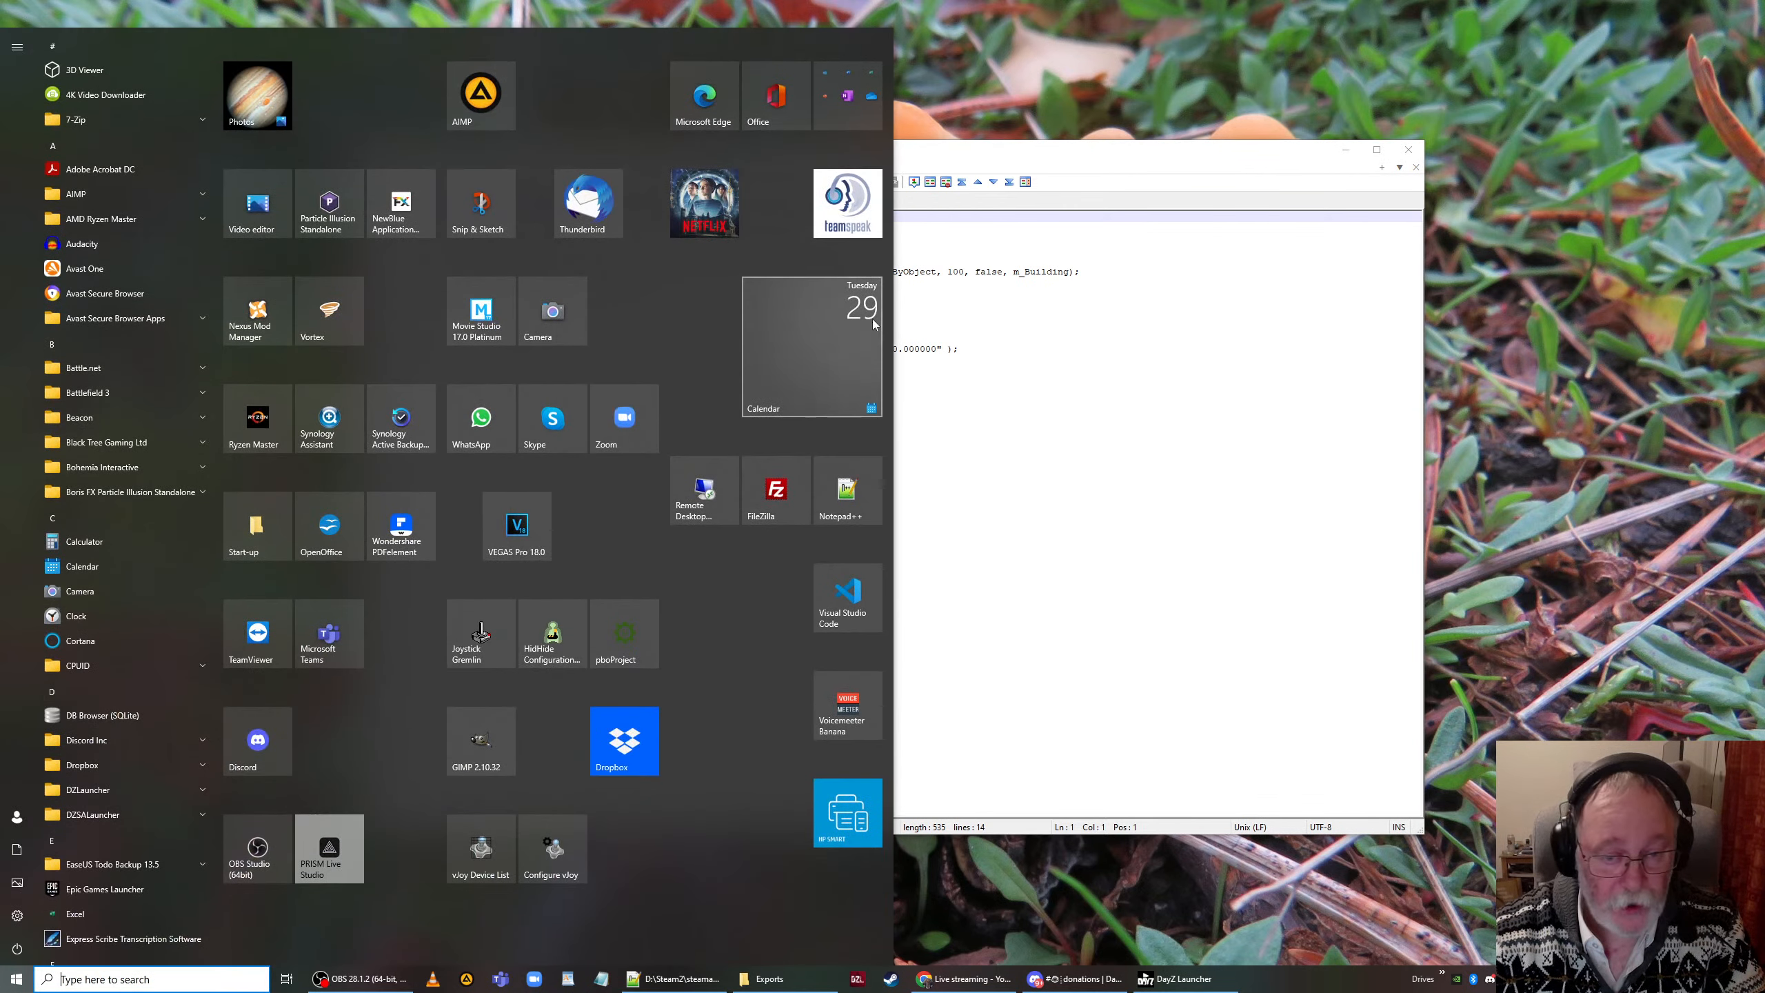
{"action": "key", "text": "super"}
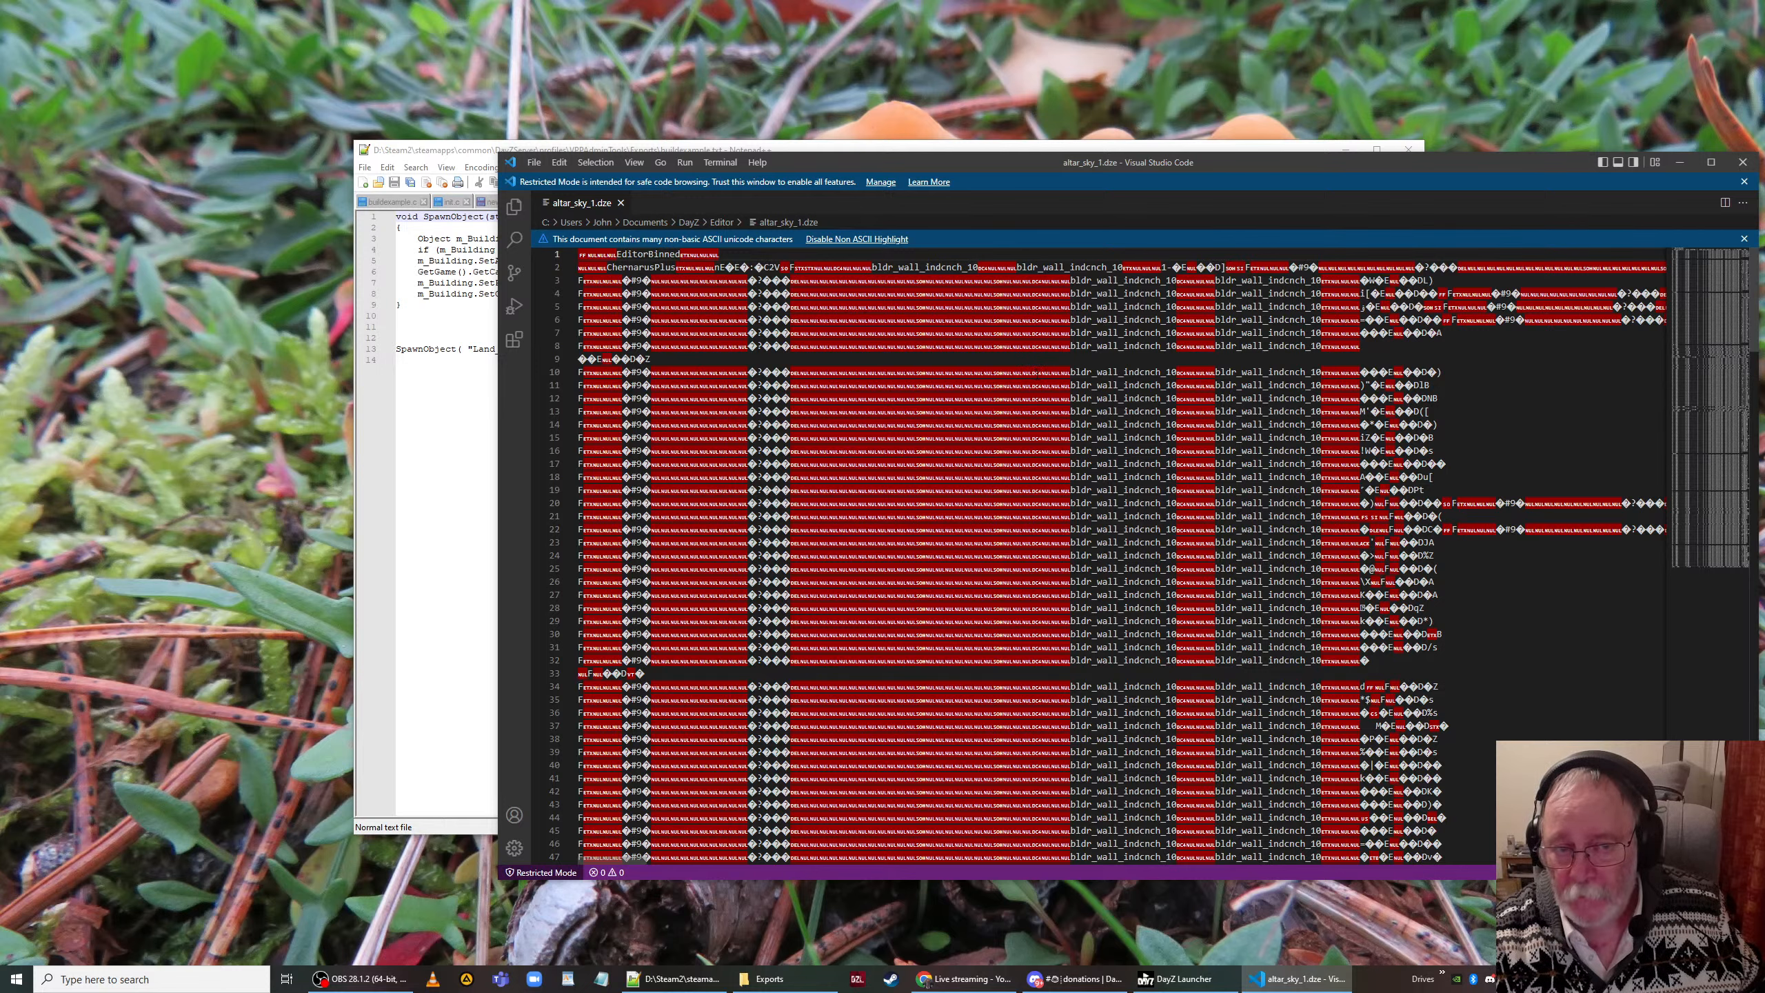
{"action": "left_click", "coordinate": [1744, 239]}
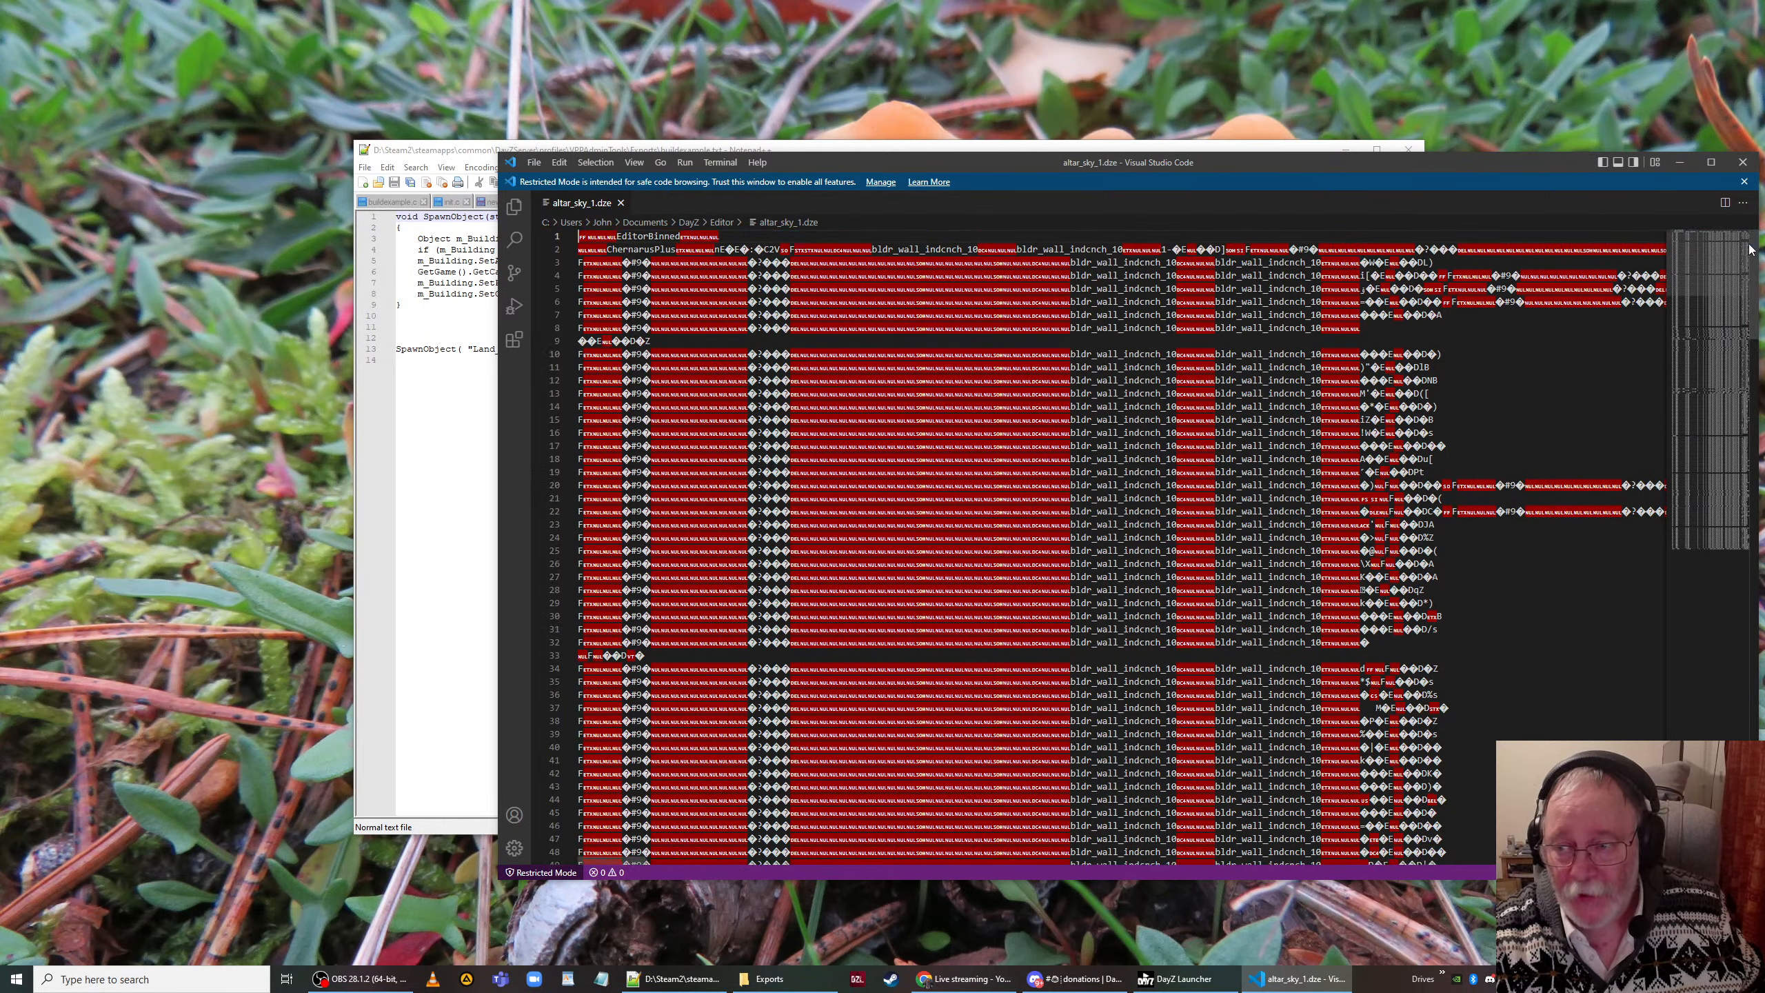
{"action": "left_click", "coordinate": [1744, 182]}
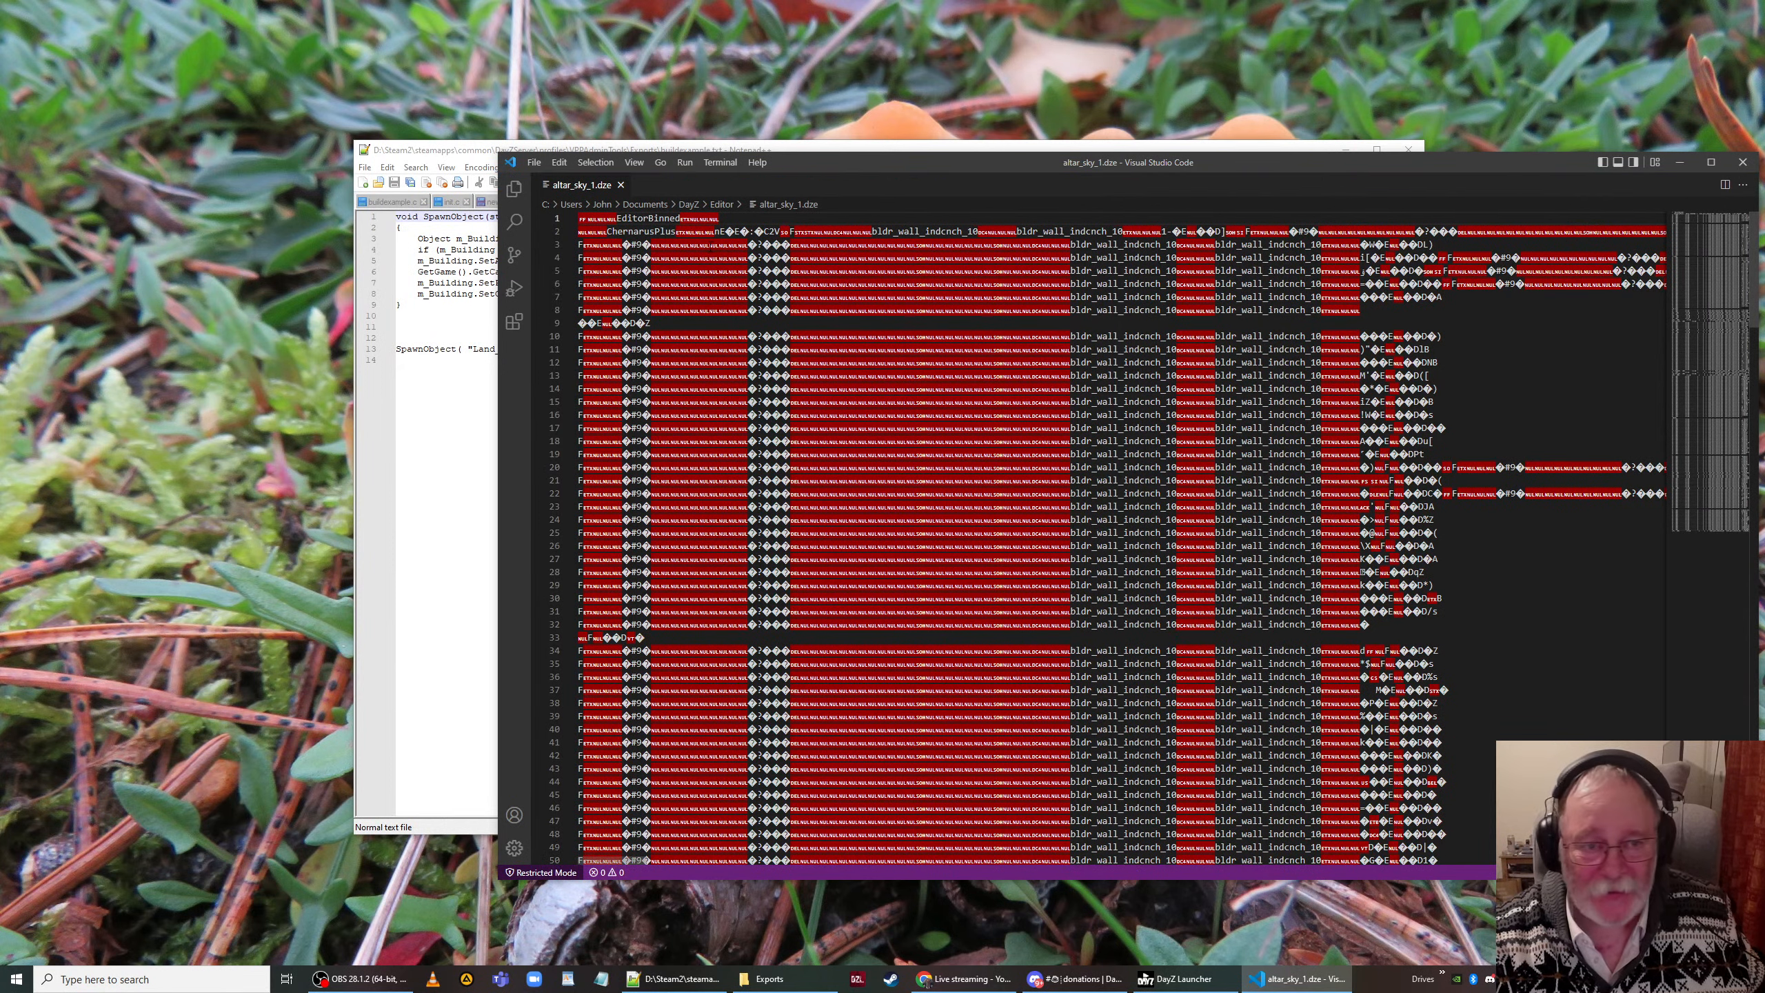
{"action": "left_click", "coordinate": [621, 185]}
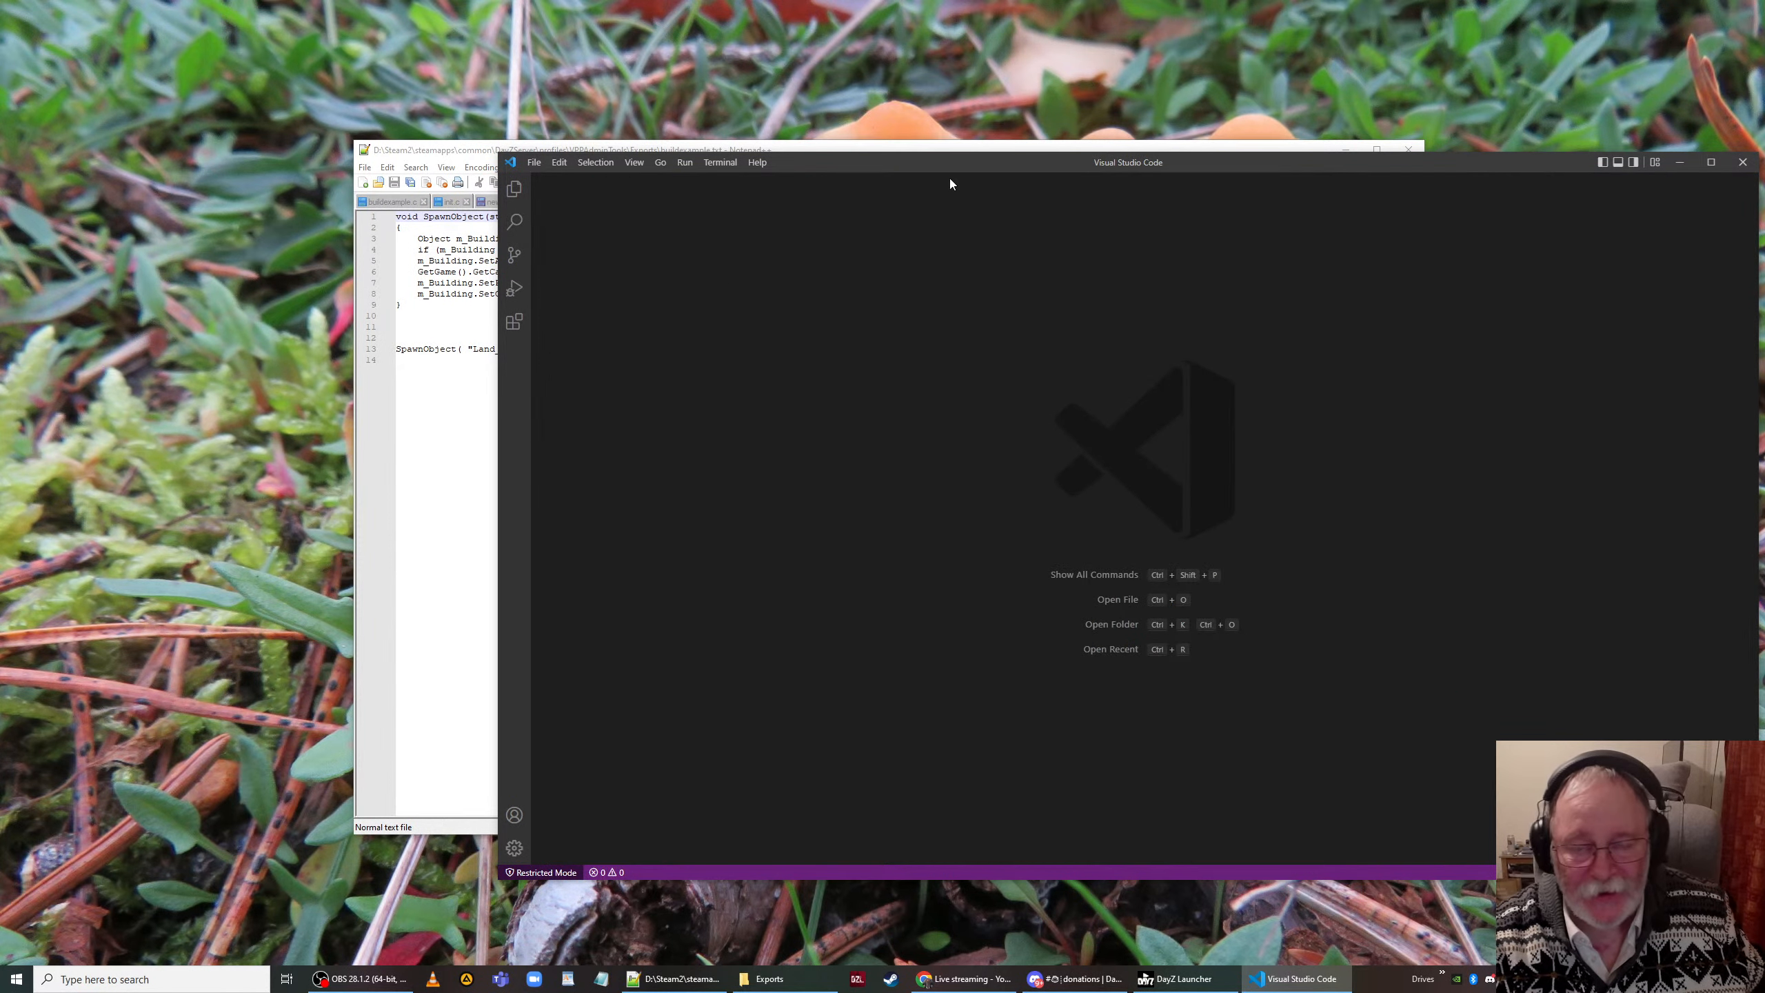
{"action": "left_click_drag", "start_coordinate": [945, 160], "coordinate": [943, 283]}
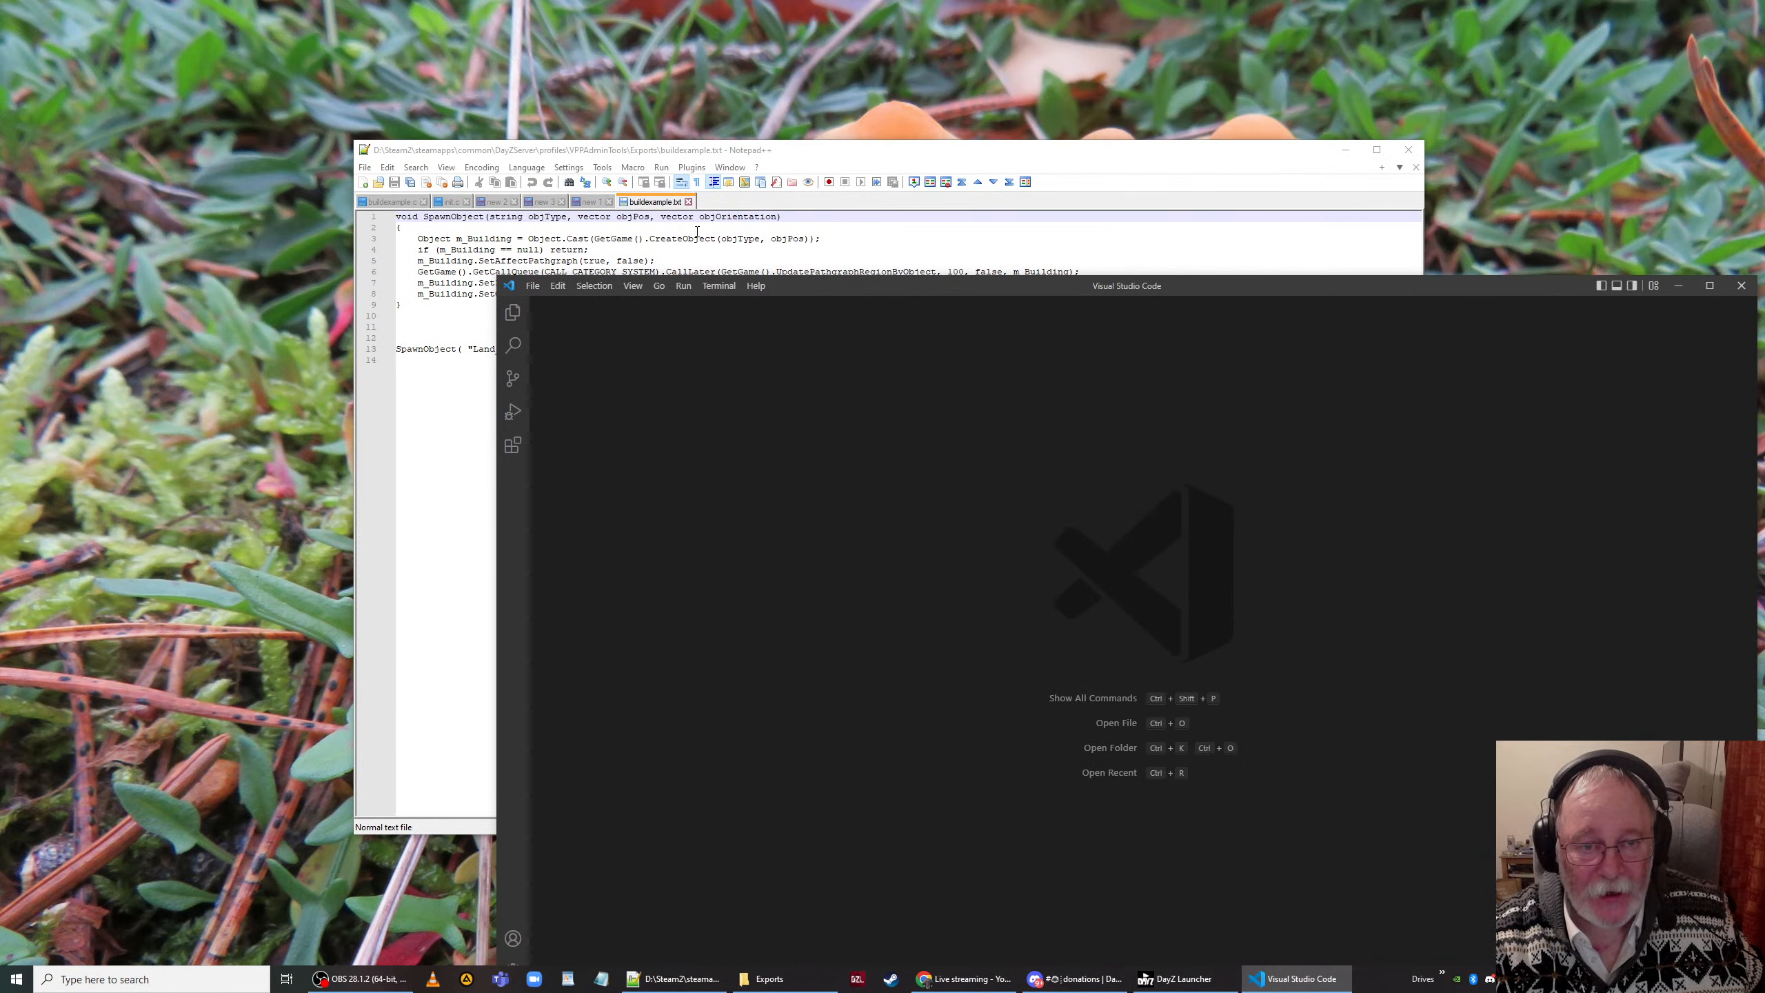
Step: Open buildexample.txt from the Exports folder in Visual Studio Code, and minimize the folder window
{"action": "left_click", "coordinate": [771, 978]}
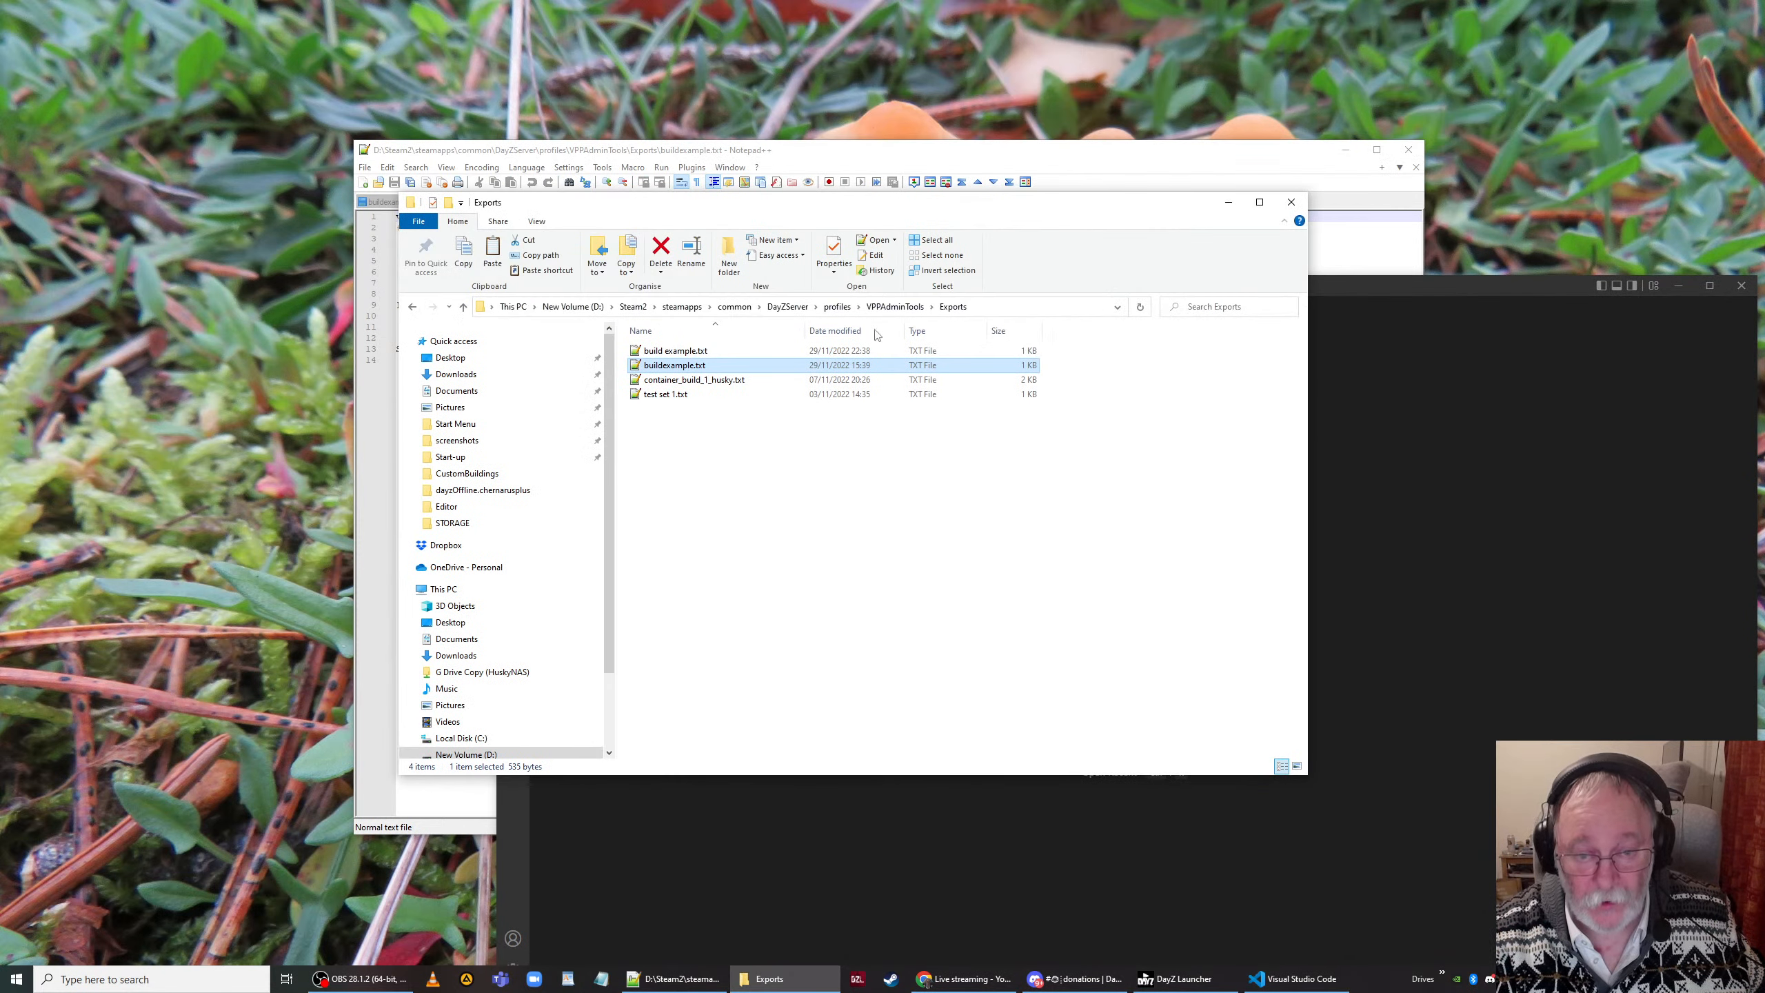
{"action": "left_click_drag", "start_coordinate": [717, 374], "coordinate": [1251, 487]}
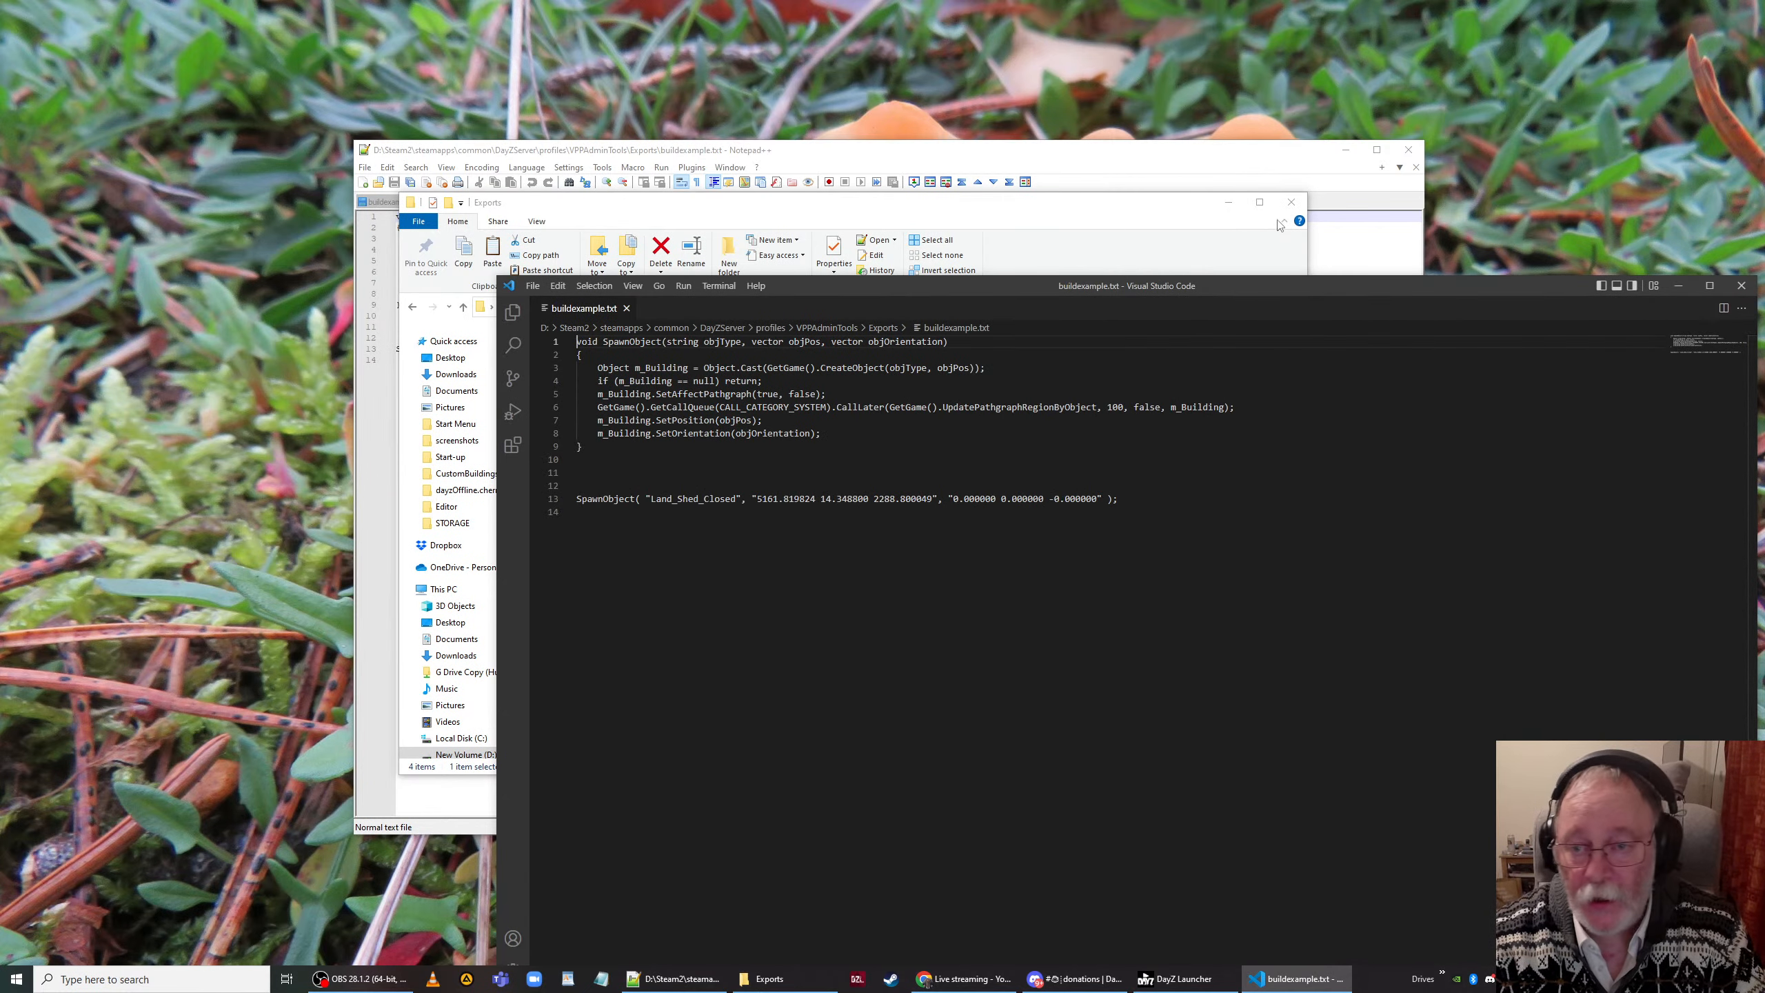
{"action": "left_click", "coordinate": [1228, 202]}
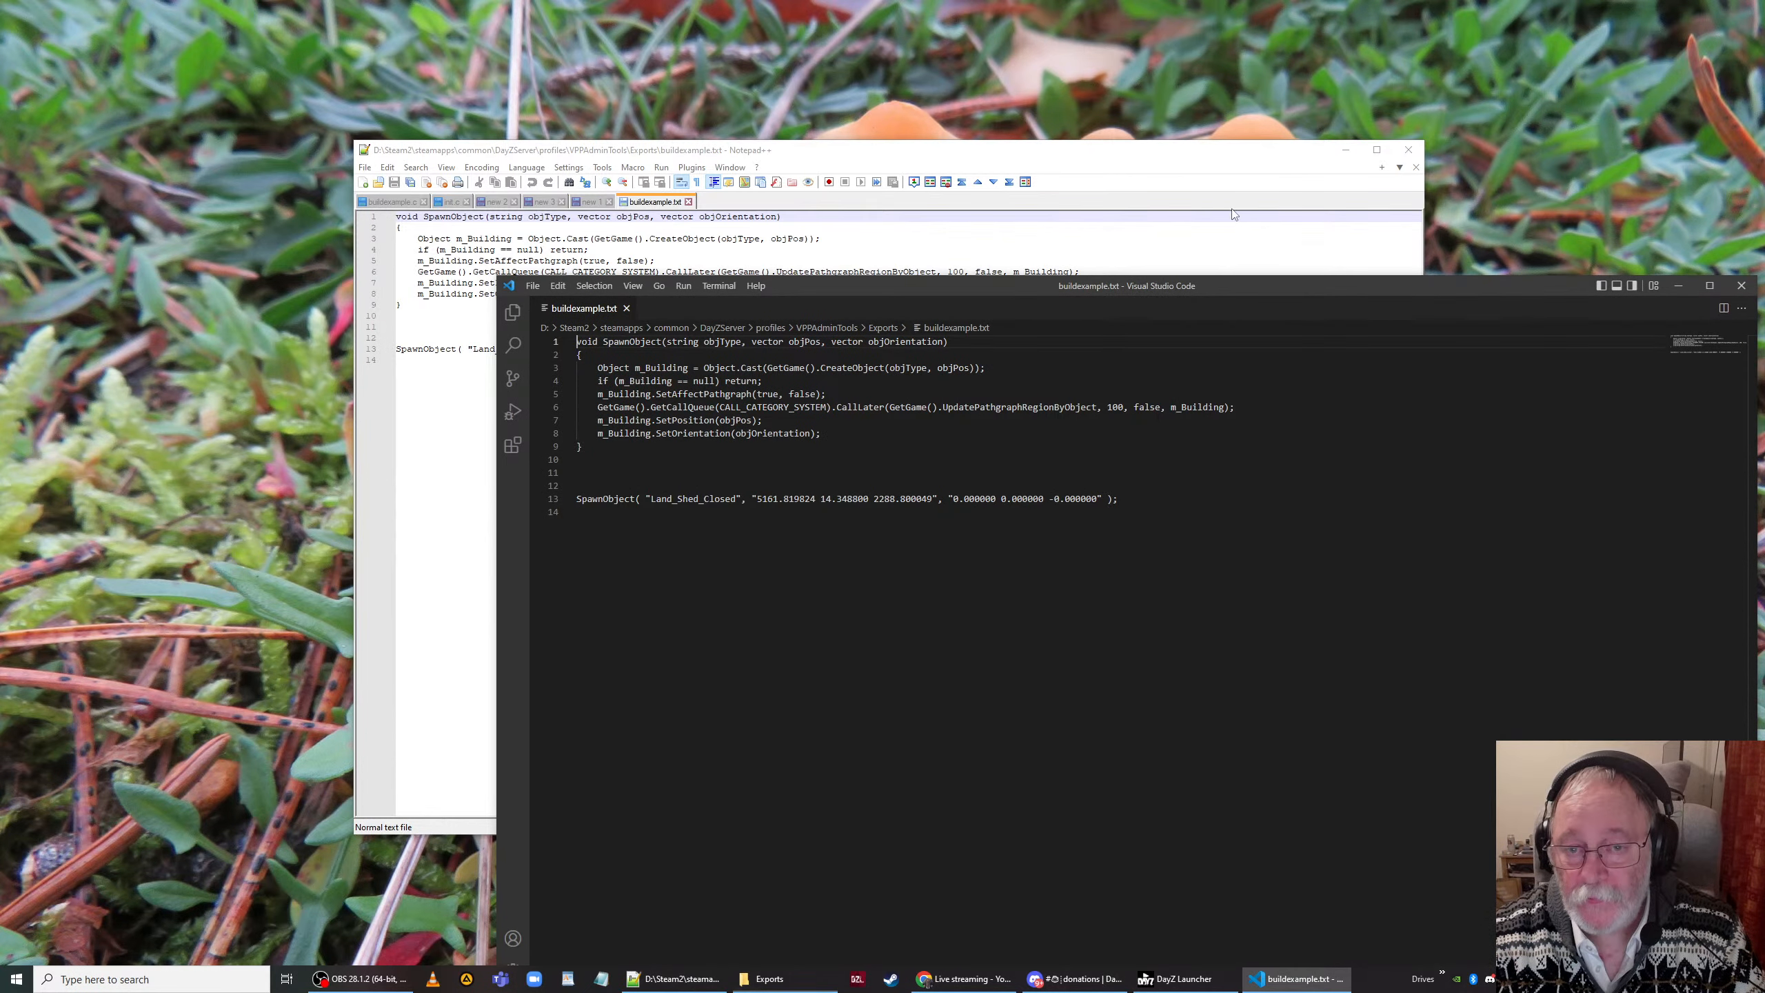
Step: Move the Notepad++ window aside, try C syntax highlighting on buildexample.txt, and set its language back to normal text
{"action": "left_click_drag", "start_coordinate": [869, 157], "coordinate": [613, 72]}
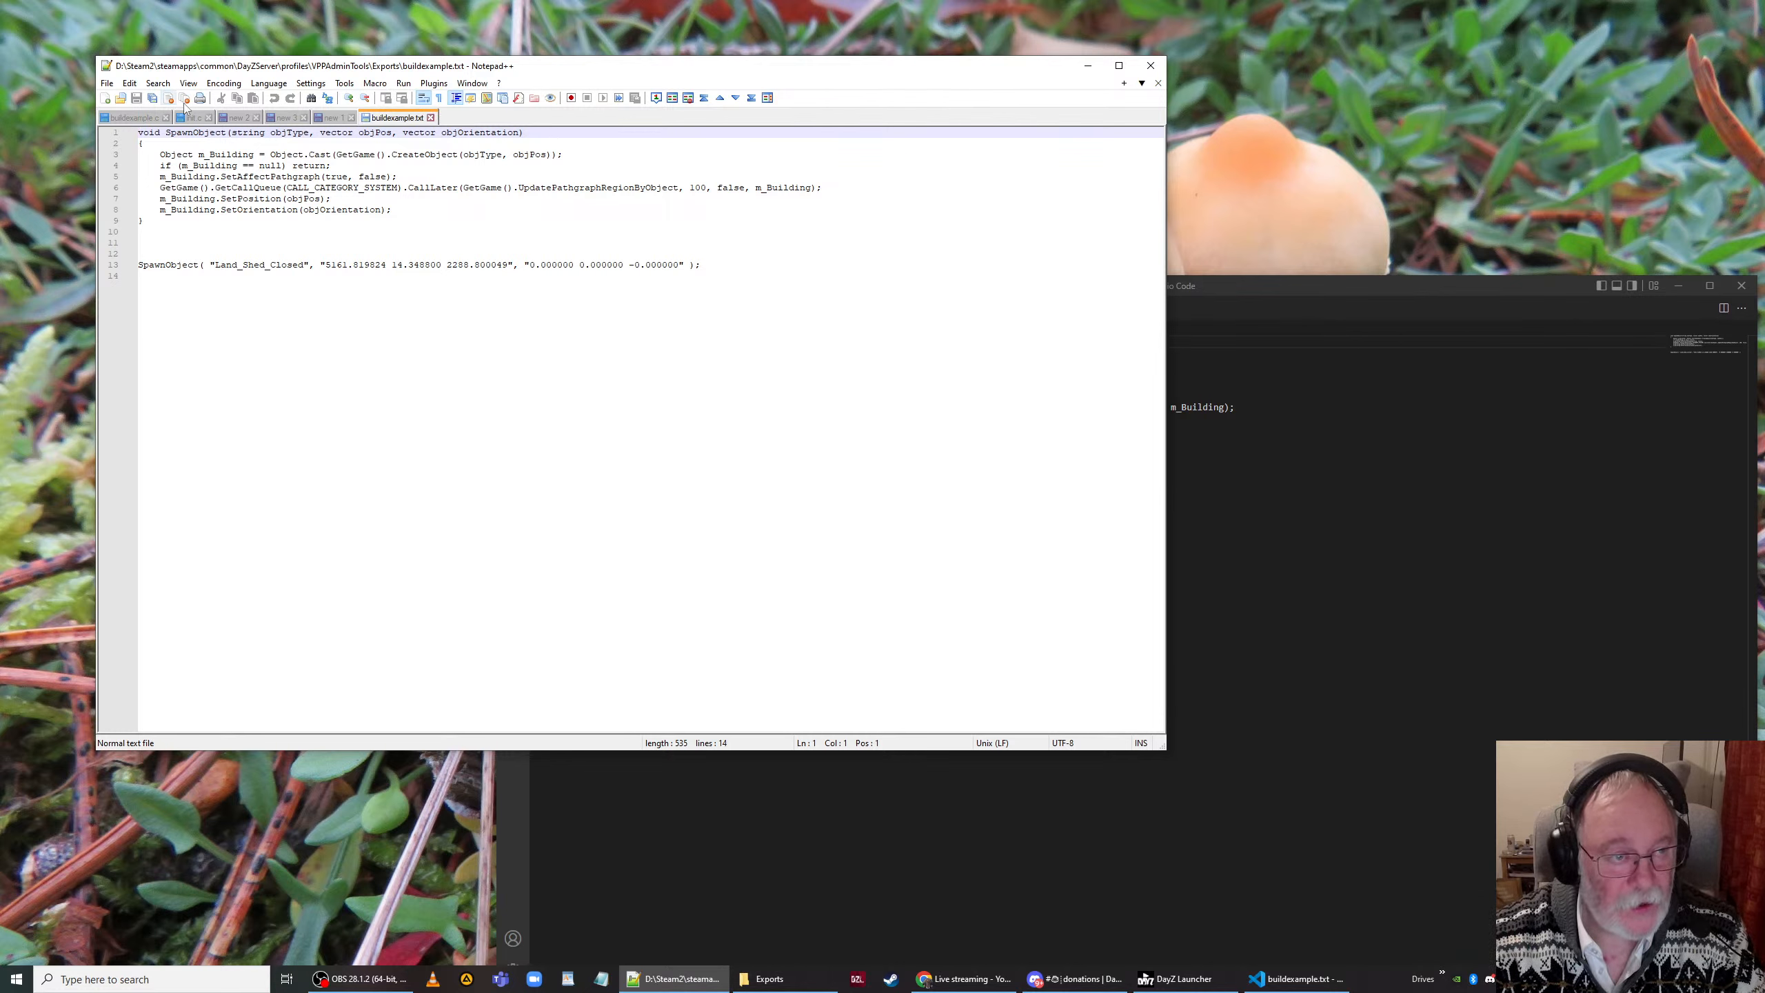
{"action": "left_click", "coordinate": [224, 83]}
{"action": "mouse_move", "coordinate": [269, 83]}
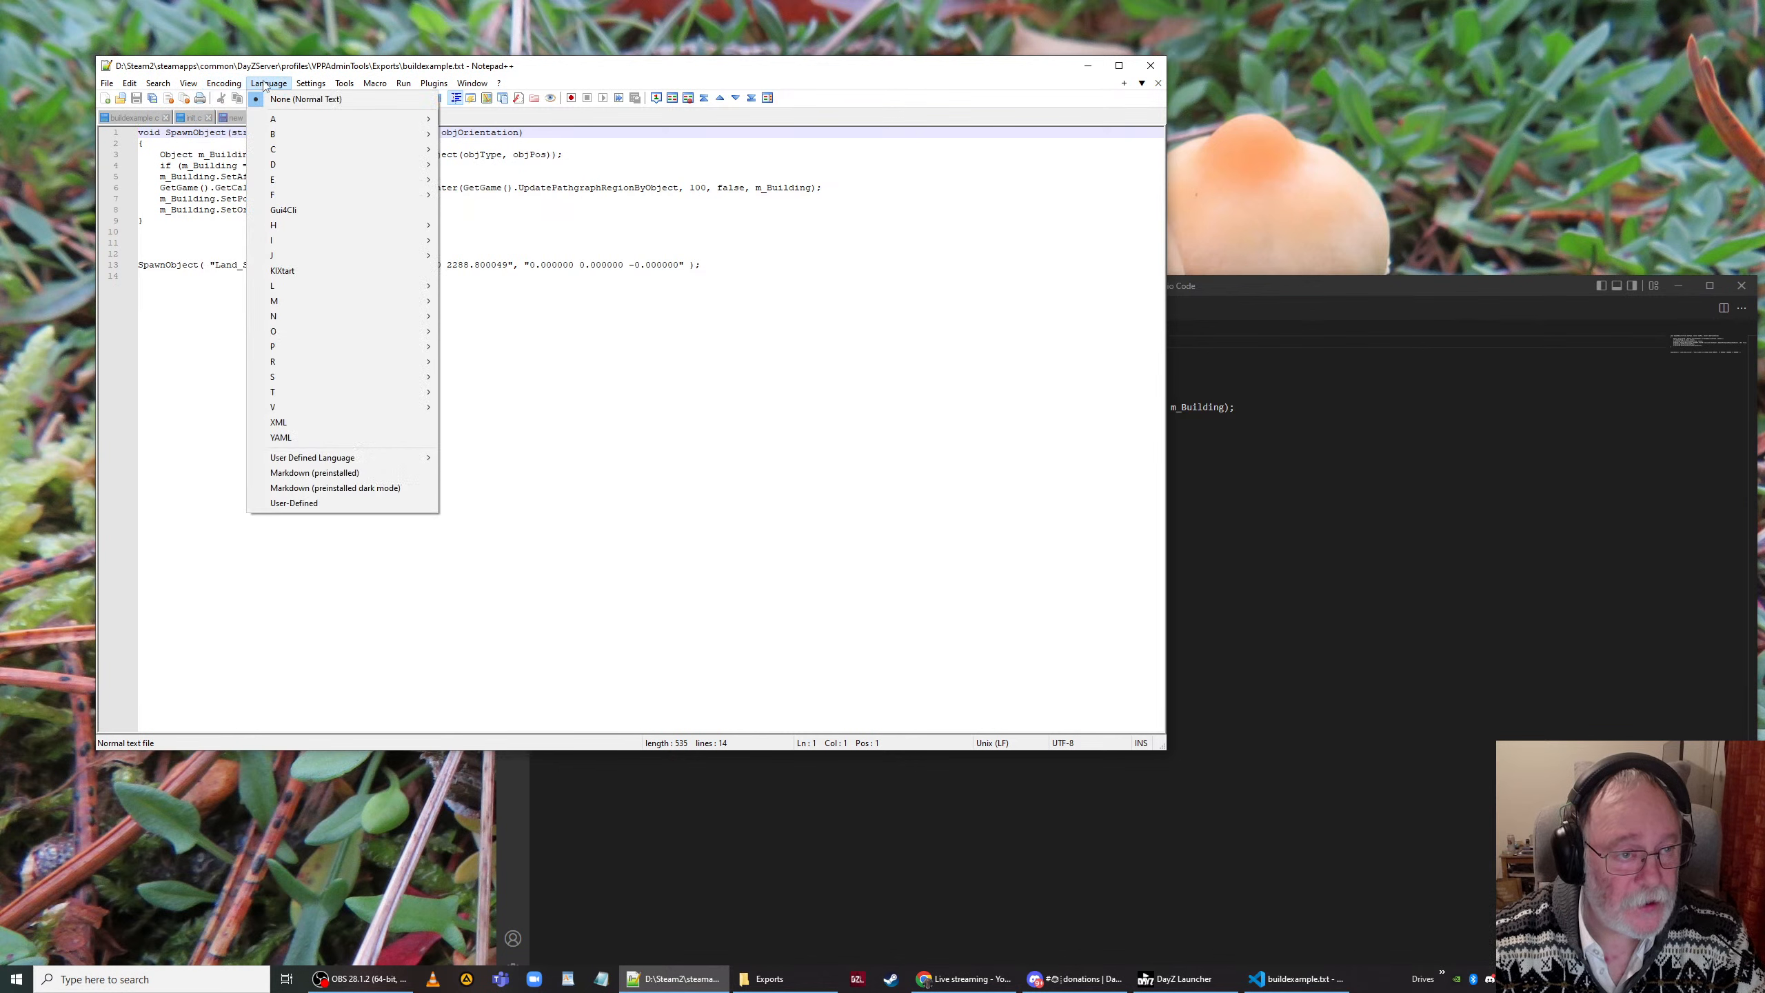
{"action": "mouse_move", "coordinate": [401, 159]}
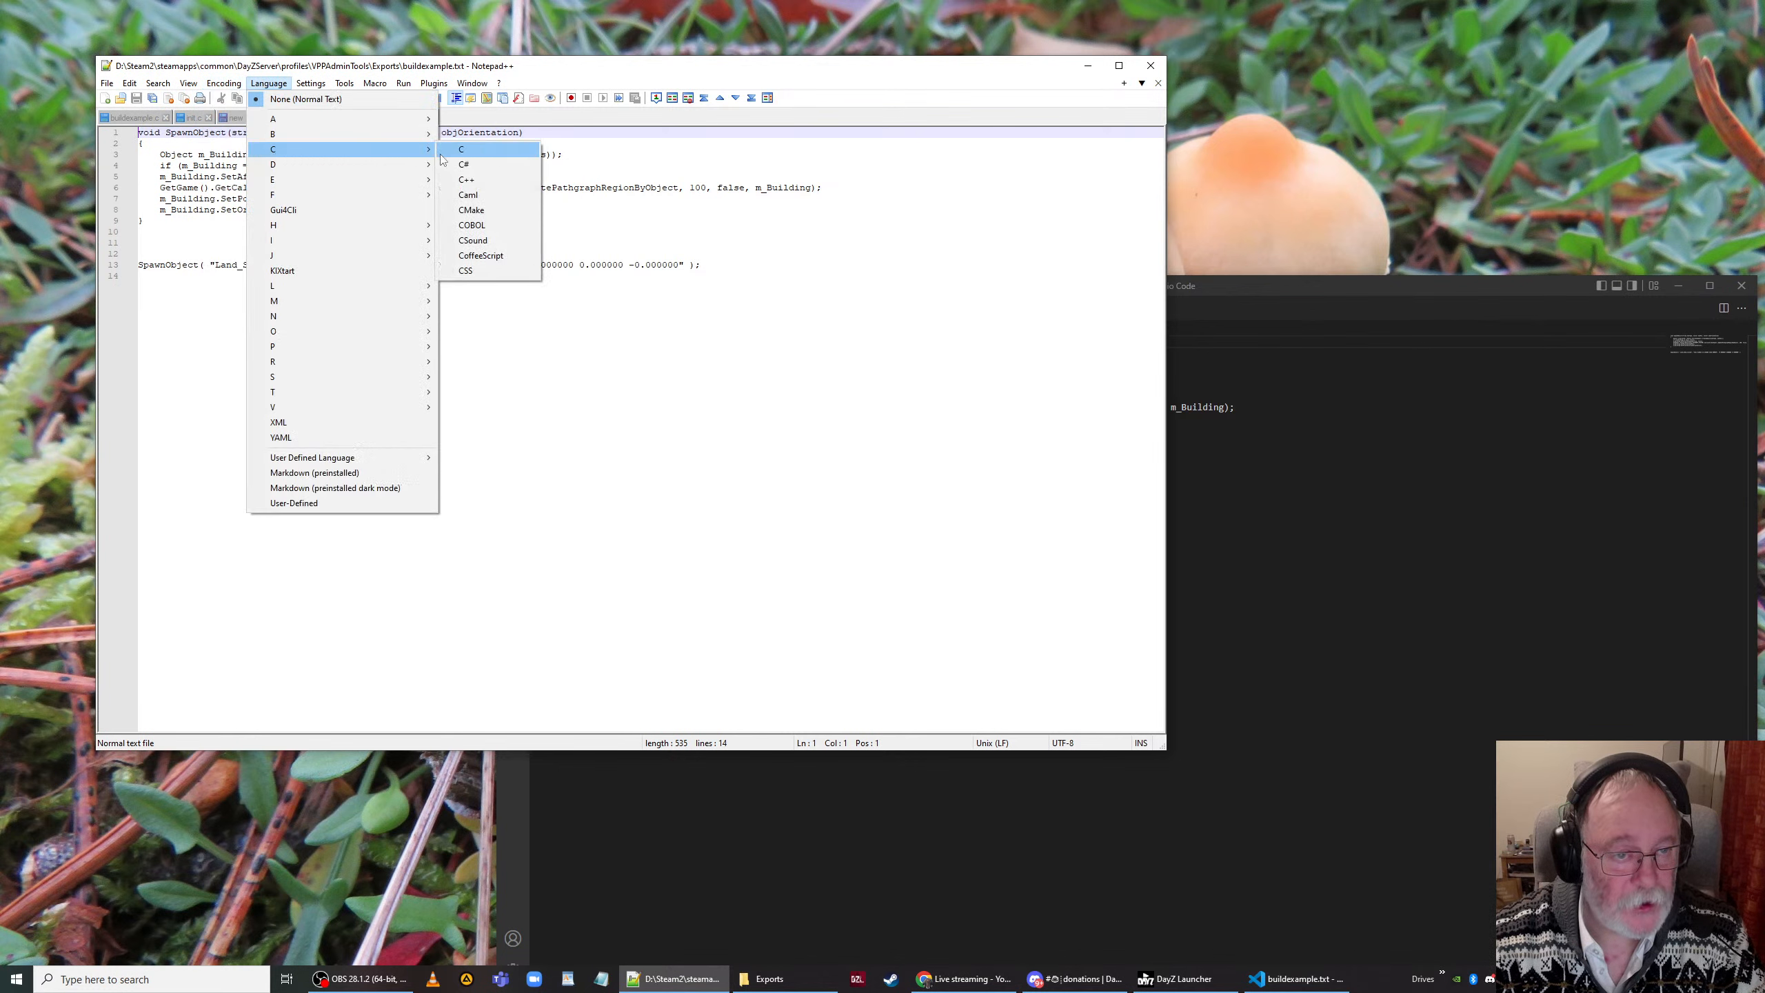
{"action": "left_click", "coordinate": [461, 149]}
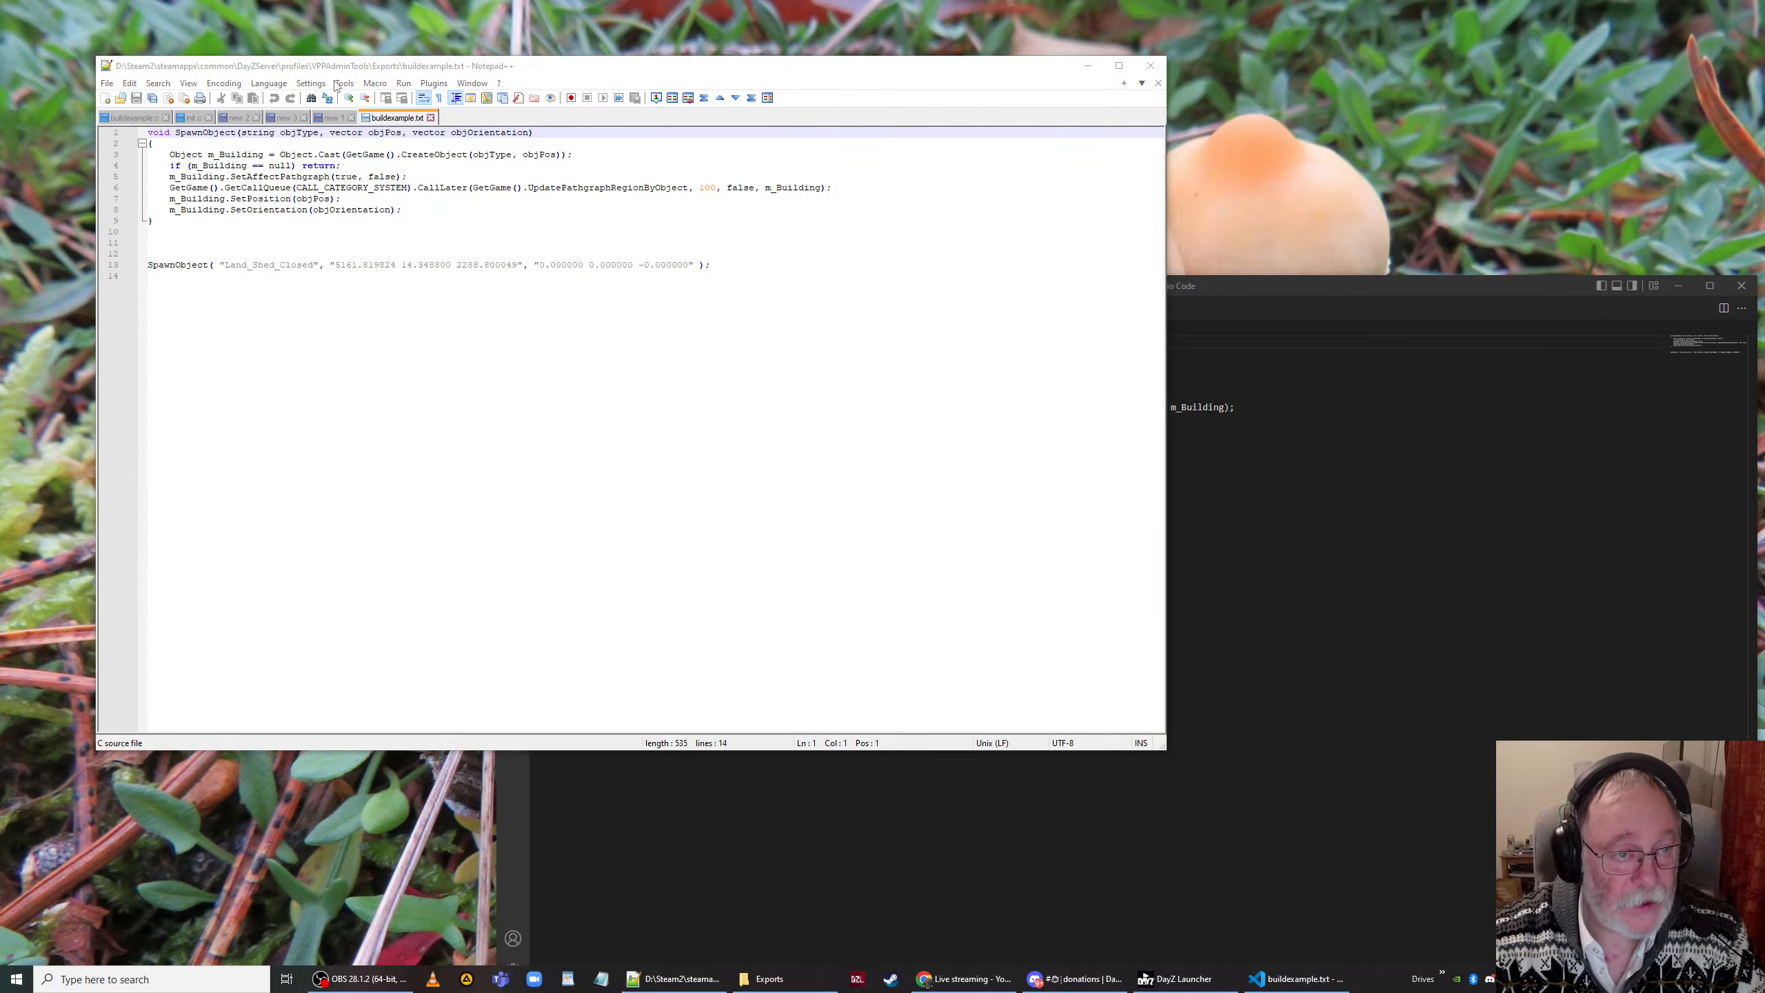
{"action": "left_click", "coordinate": [283, 85]}
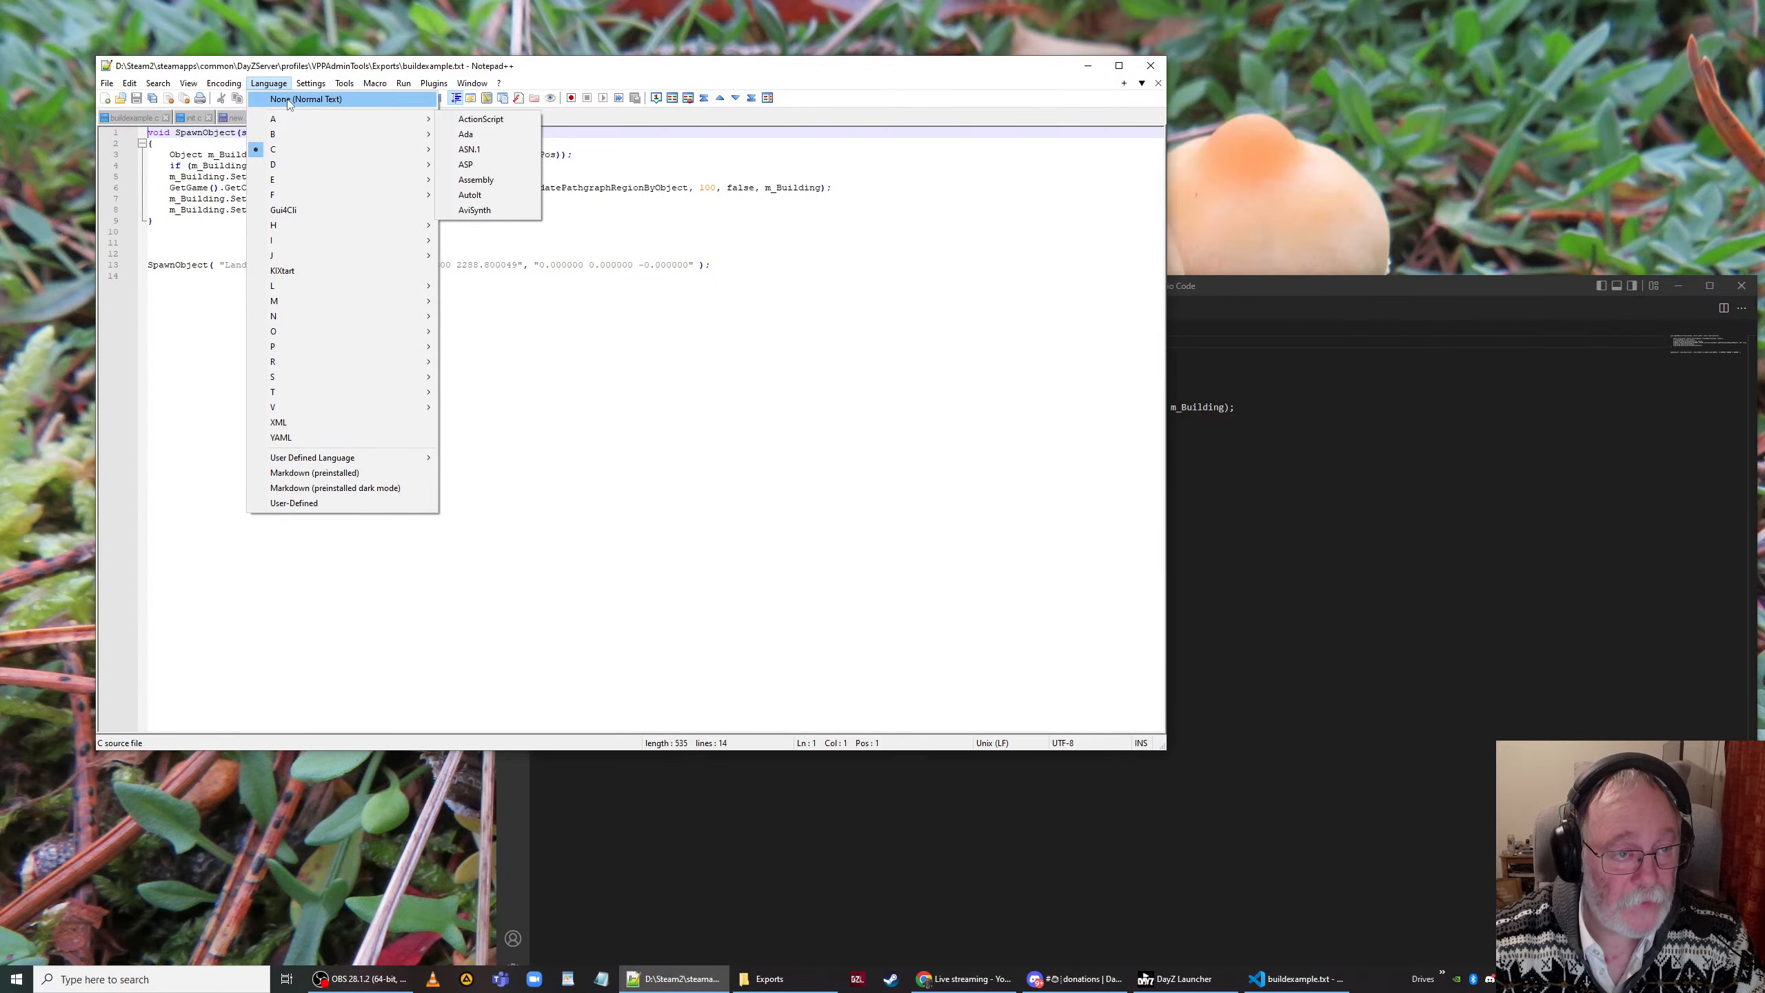
{"action": "left_click", "coordinate": [305, 98]}
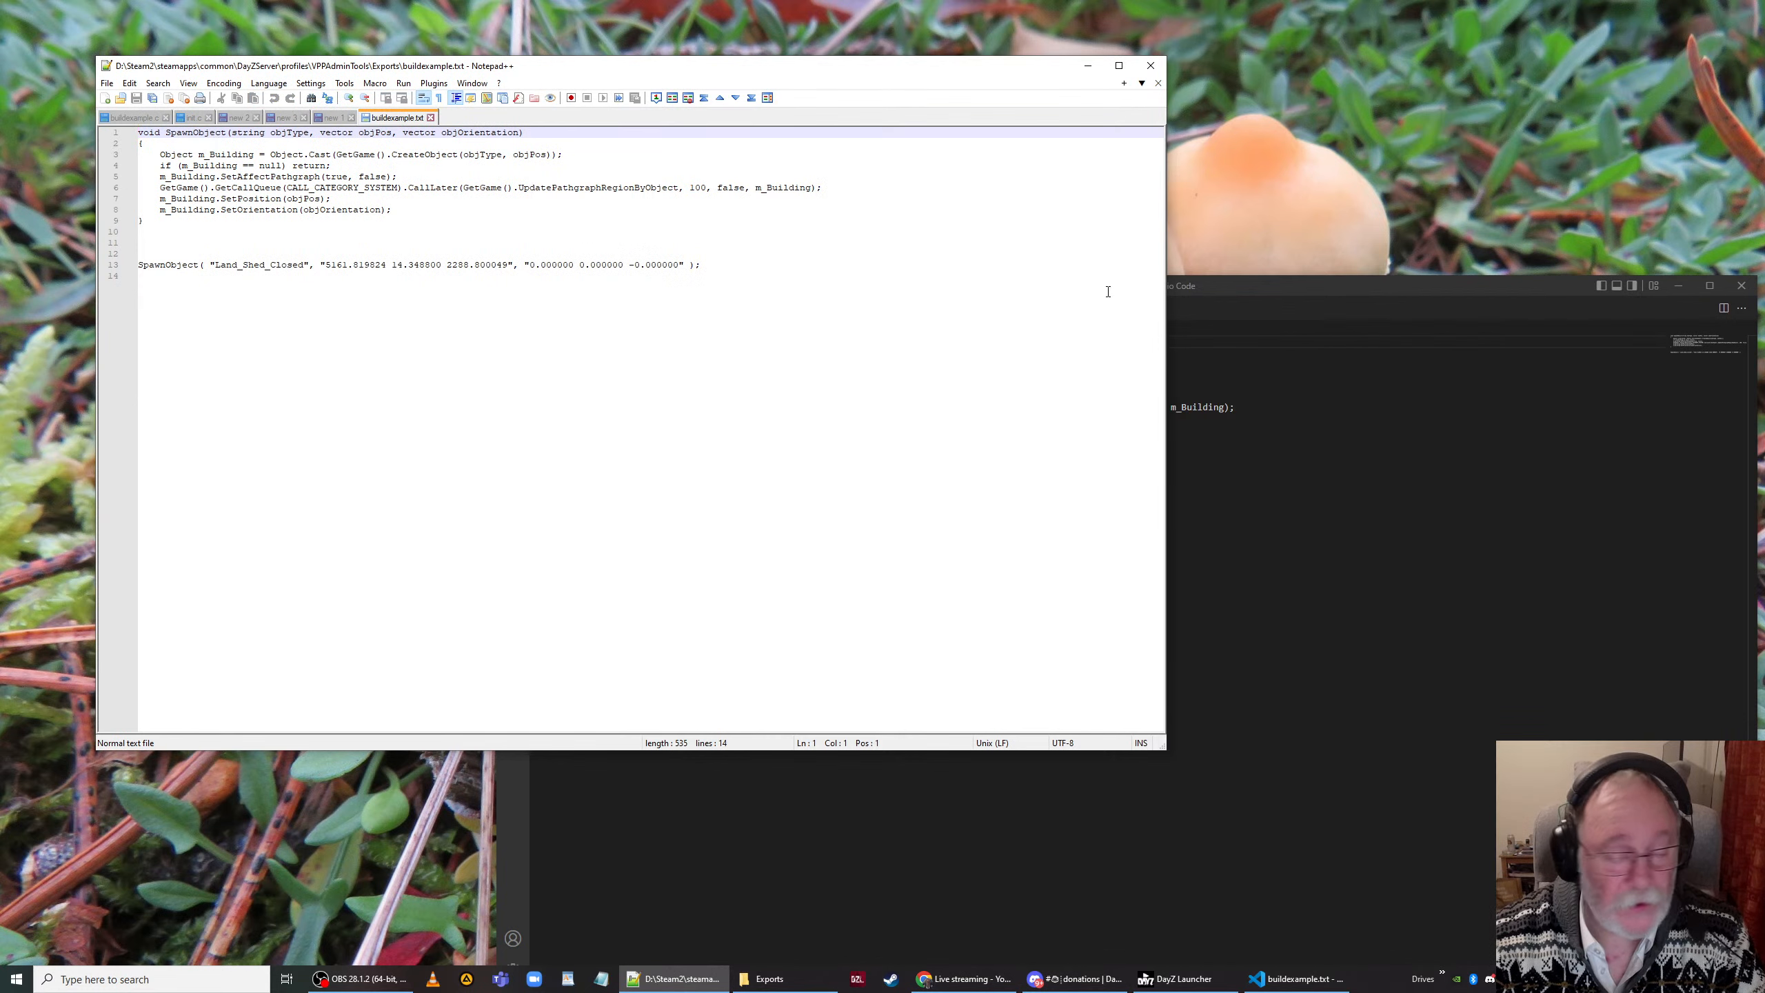
Step: Close Visual Studio Code and move the Notepad++ window back to the middle of the desktop
{"action": "left_click", "coordinate": [1207, 295]}
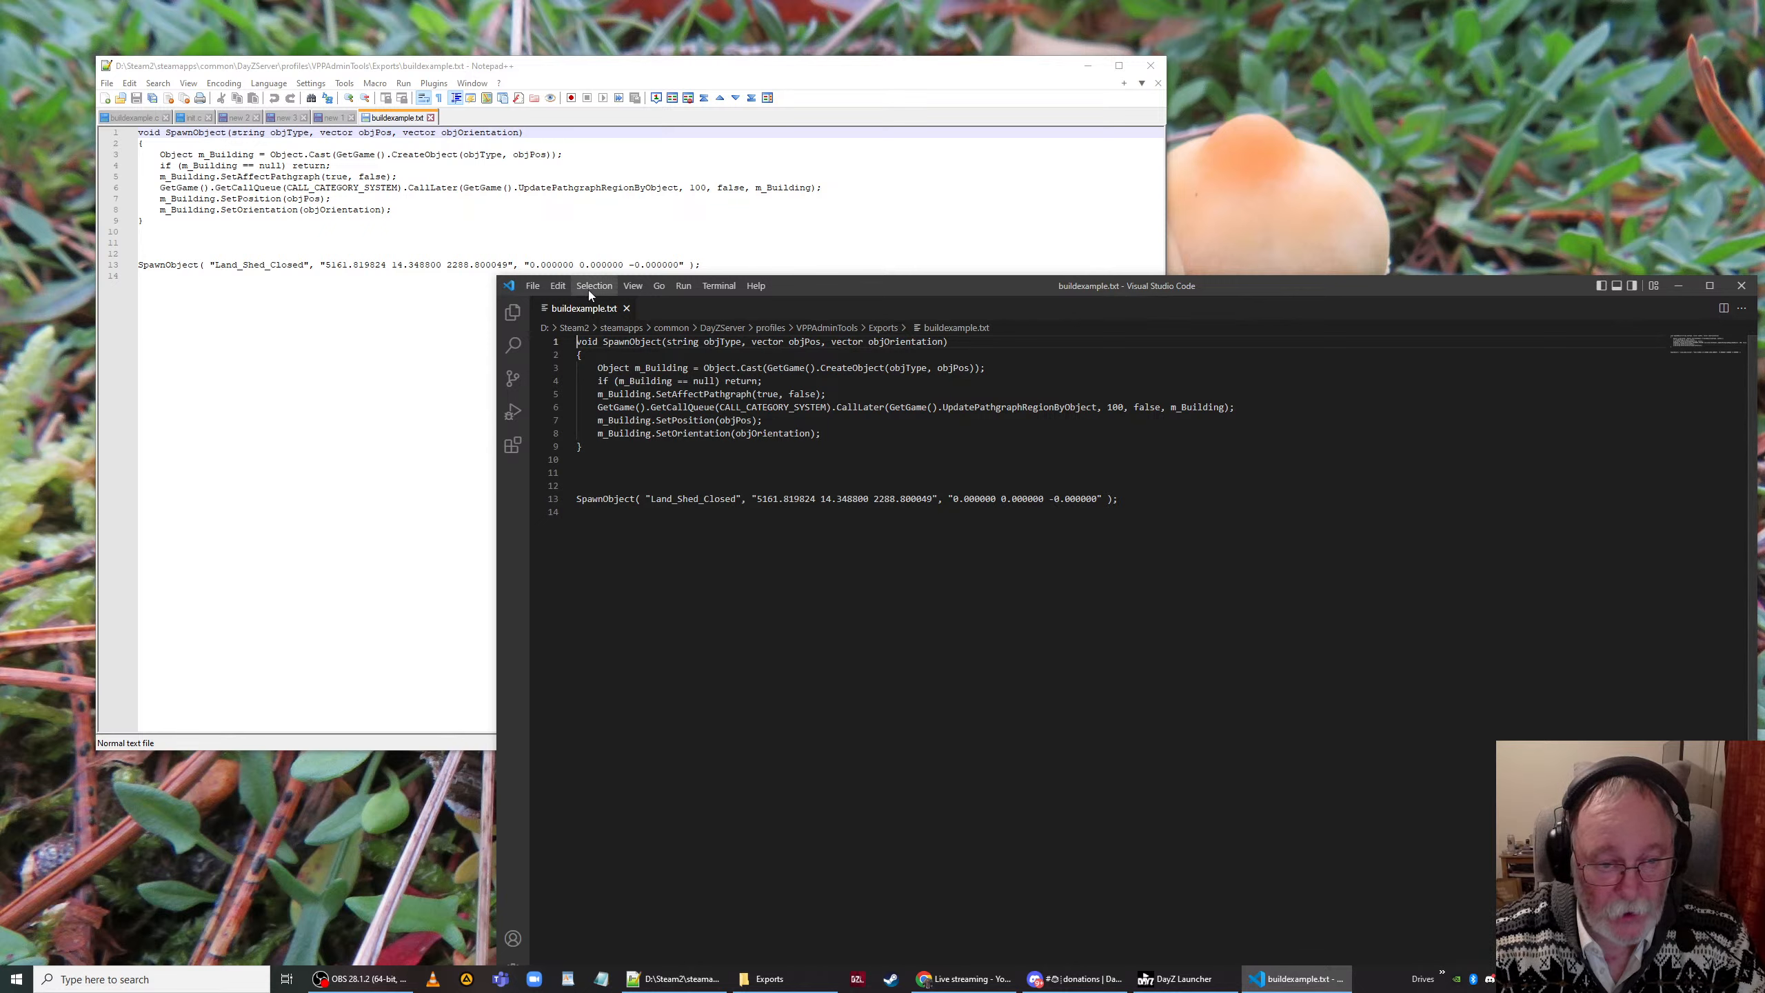
{"action": "left_click", "coordinate": [641, 289]}
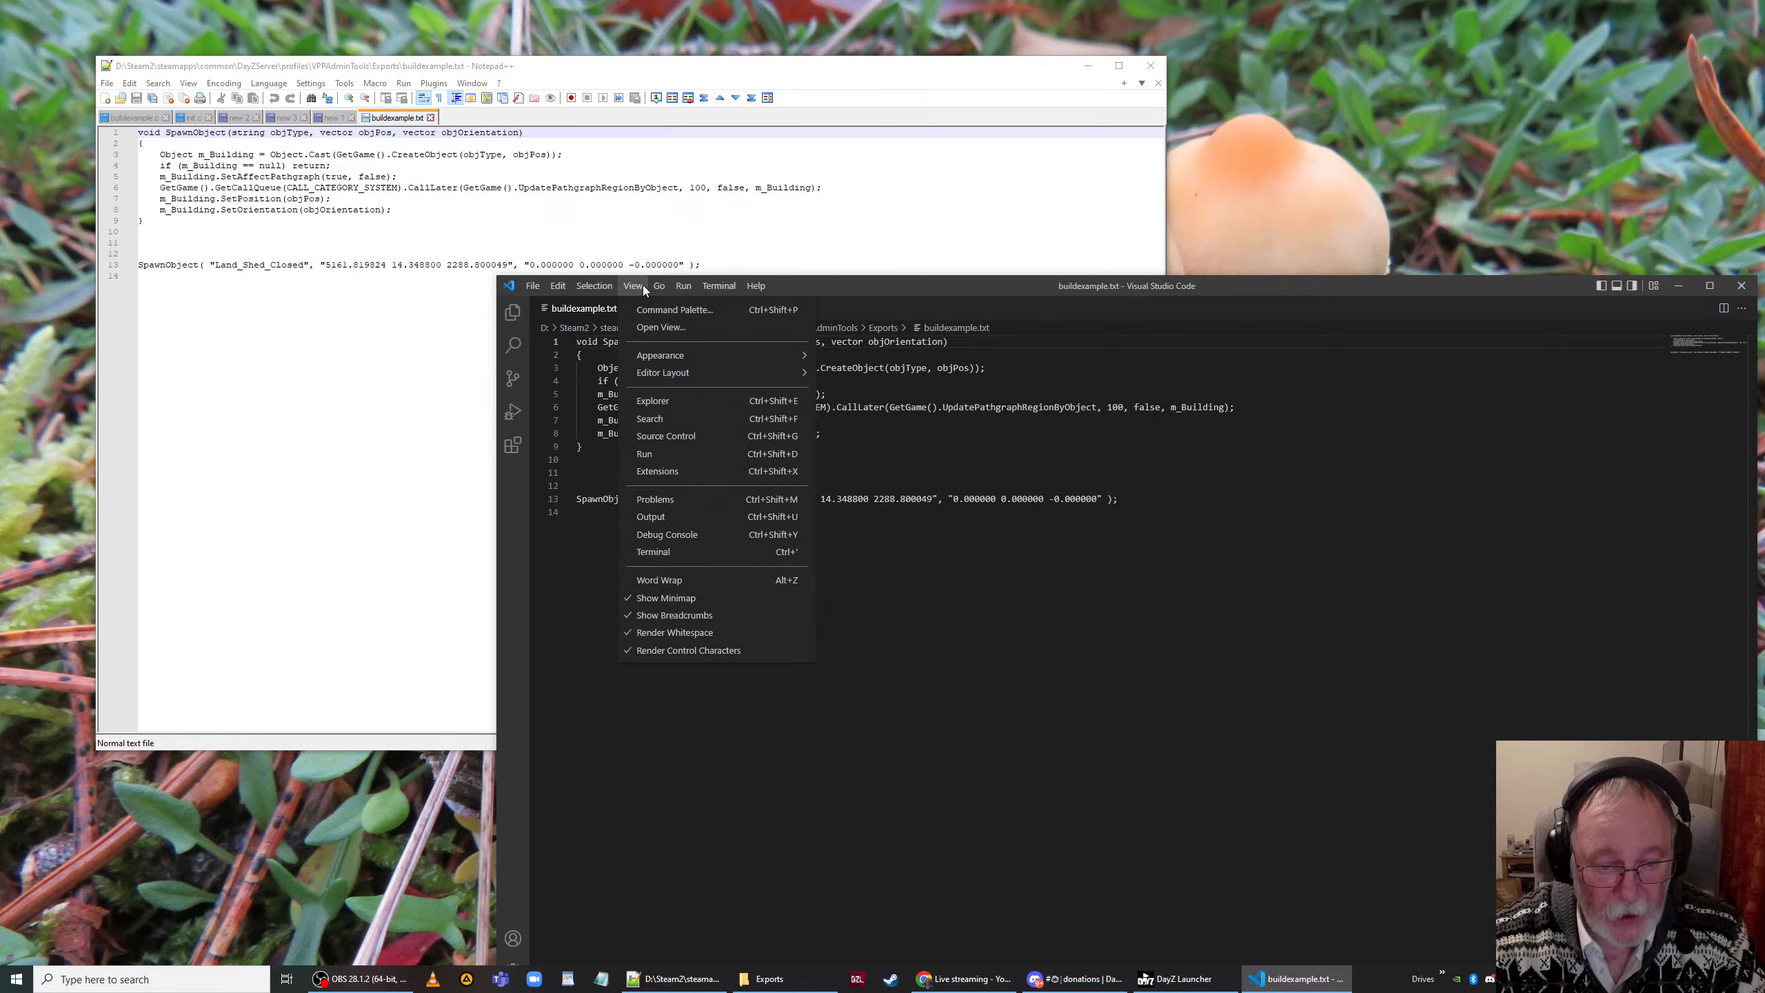
{"action": "mouse_move", "coordinate": [596, 288]}
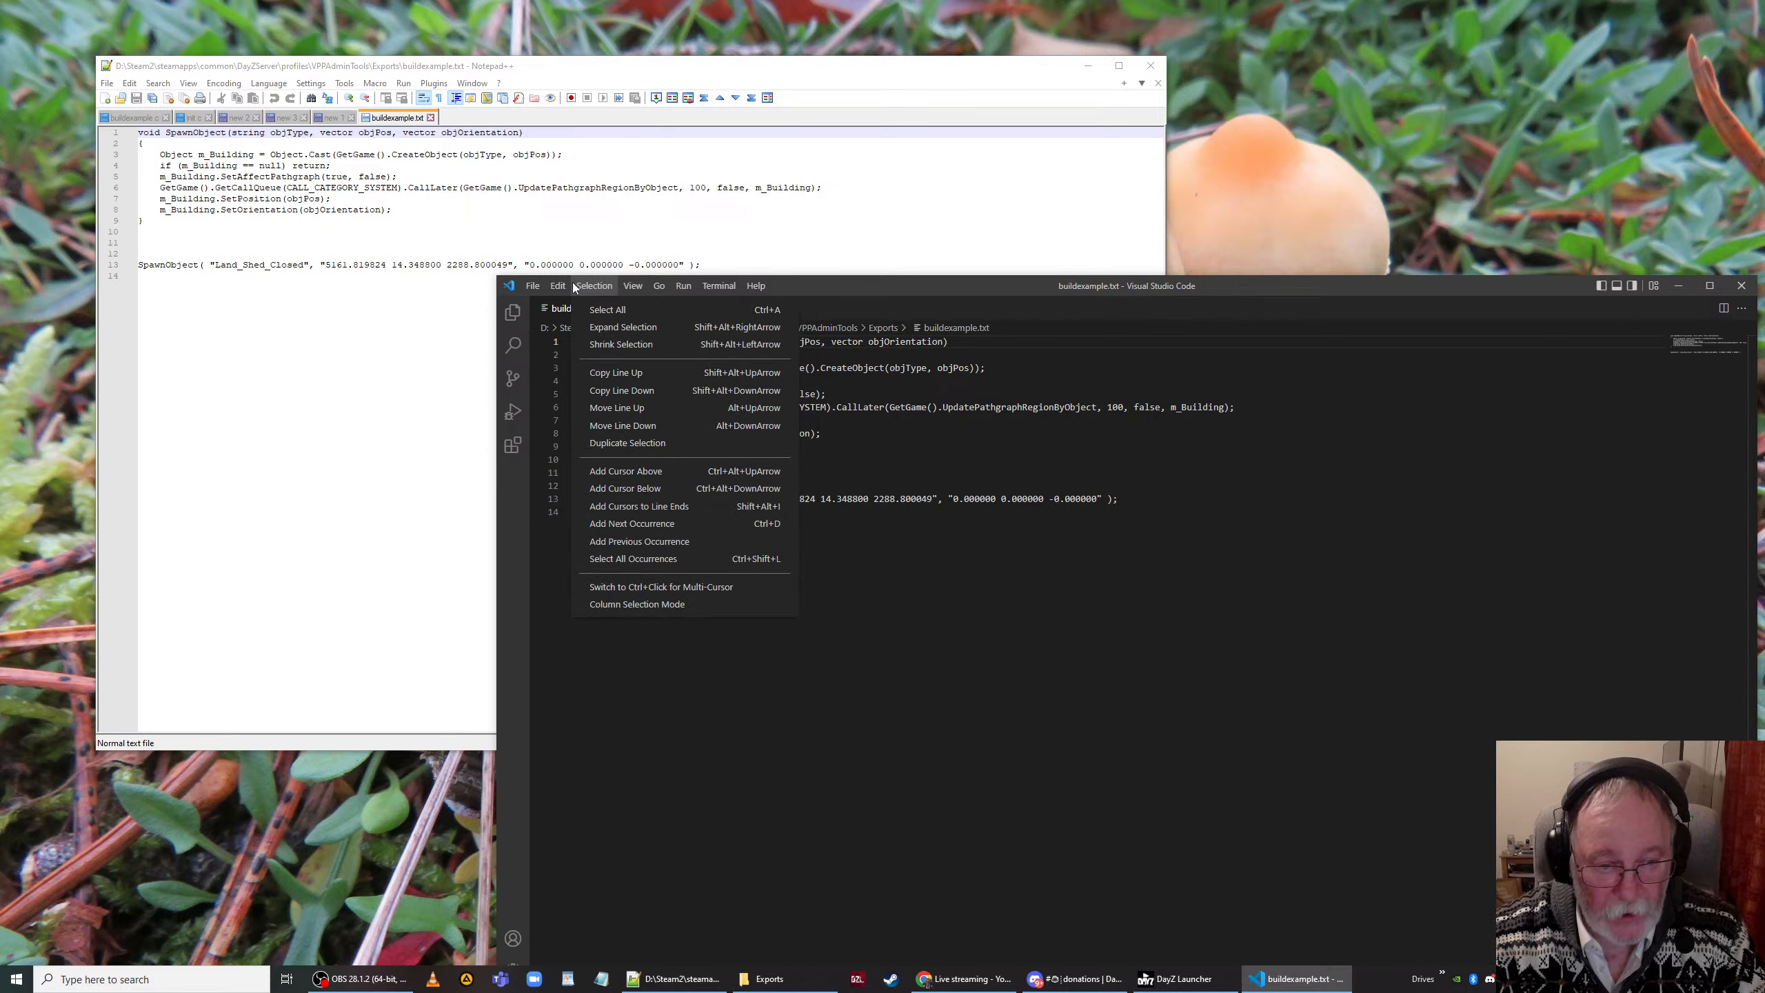
{"action": "left_click", "coordinate": [774, 565]}
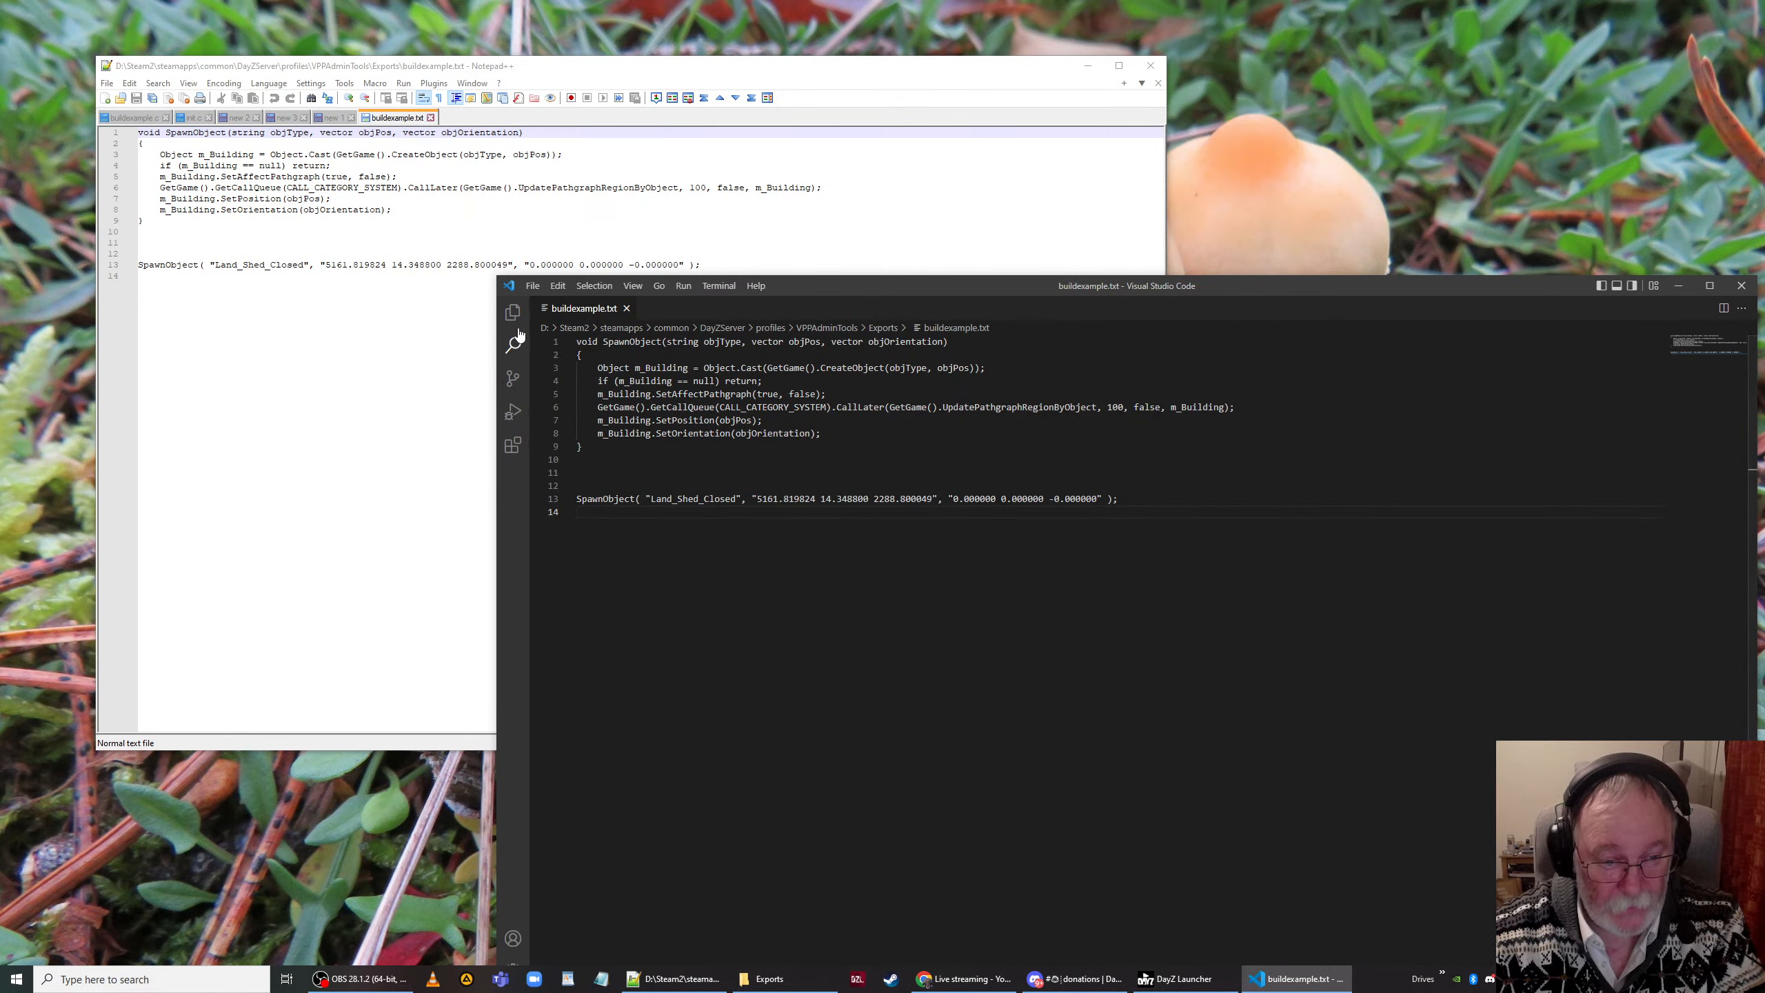
{"action": "left_click", "coordinate": [1741, 286]}
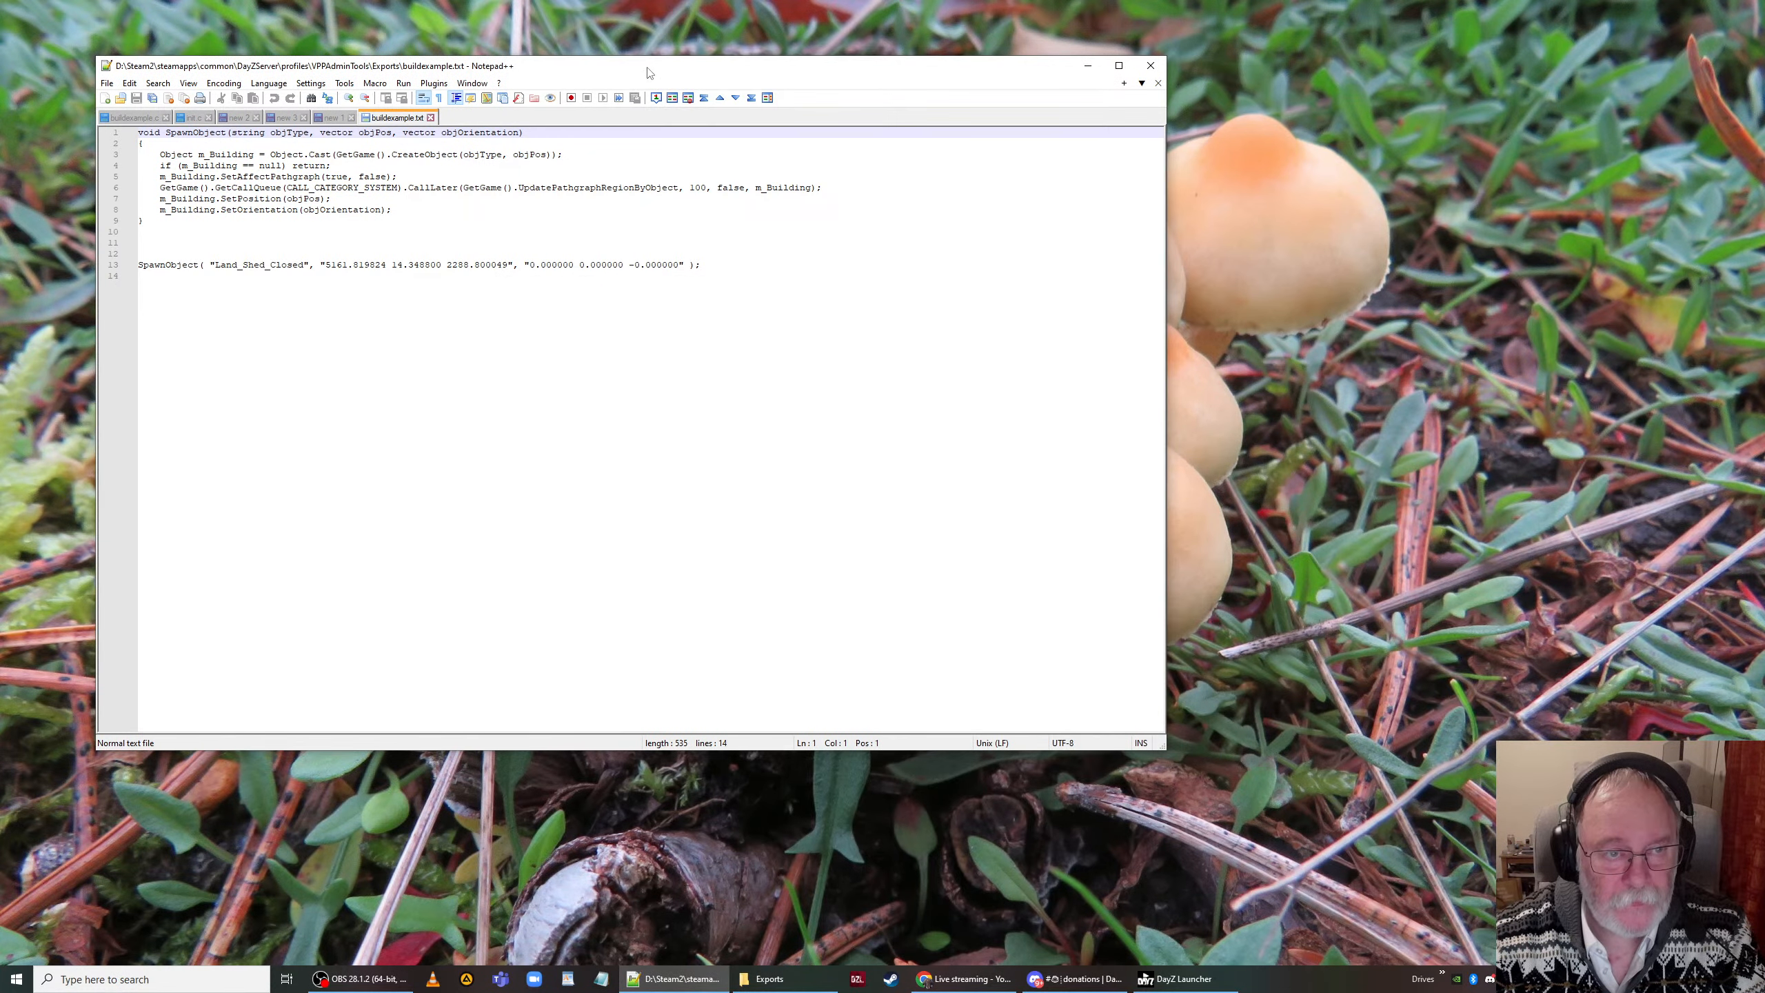
{"action": "left_click_drag", "start_coordinate": [646, 71], "coordinate": [874, 151]}
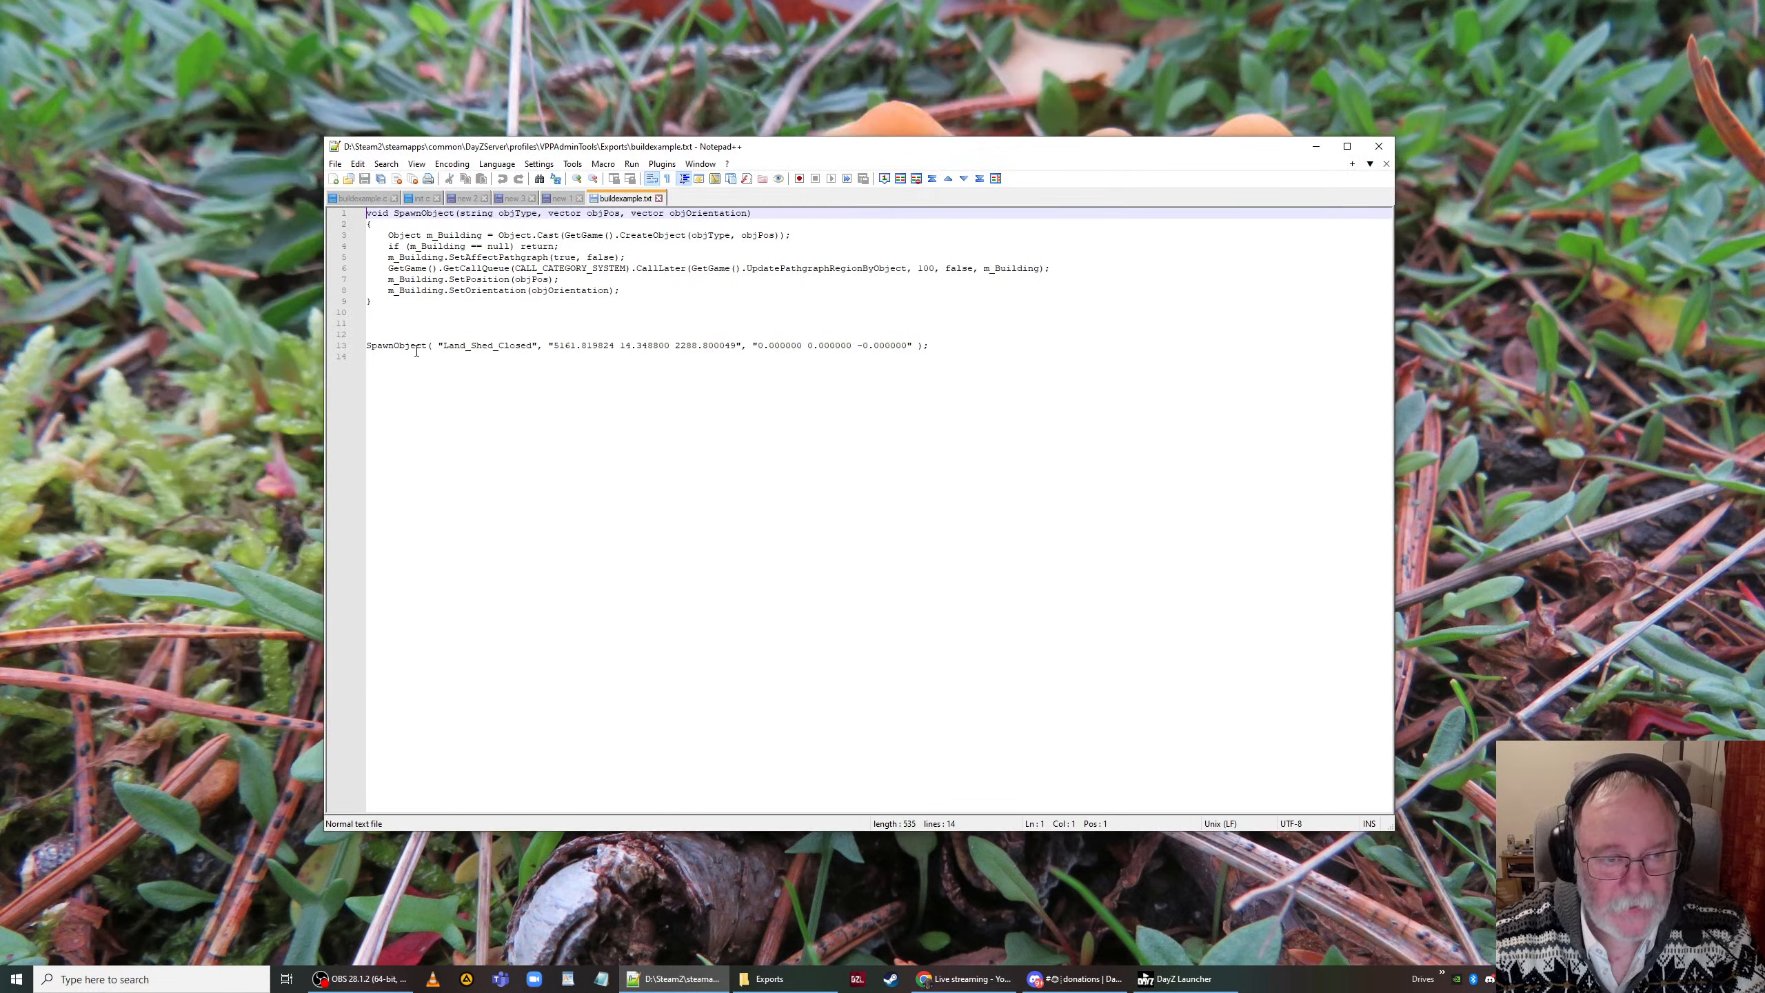
Step: Examine buildexample.txt by highlighting the SpawnObject call, its Land_Shed_Closed class name, its position coordinates, and the SpawnObject function
{"action": "left_click_drag", "start_coordinate": [929, 345], "coordinate": [341, 214]}
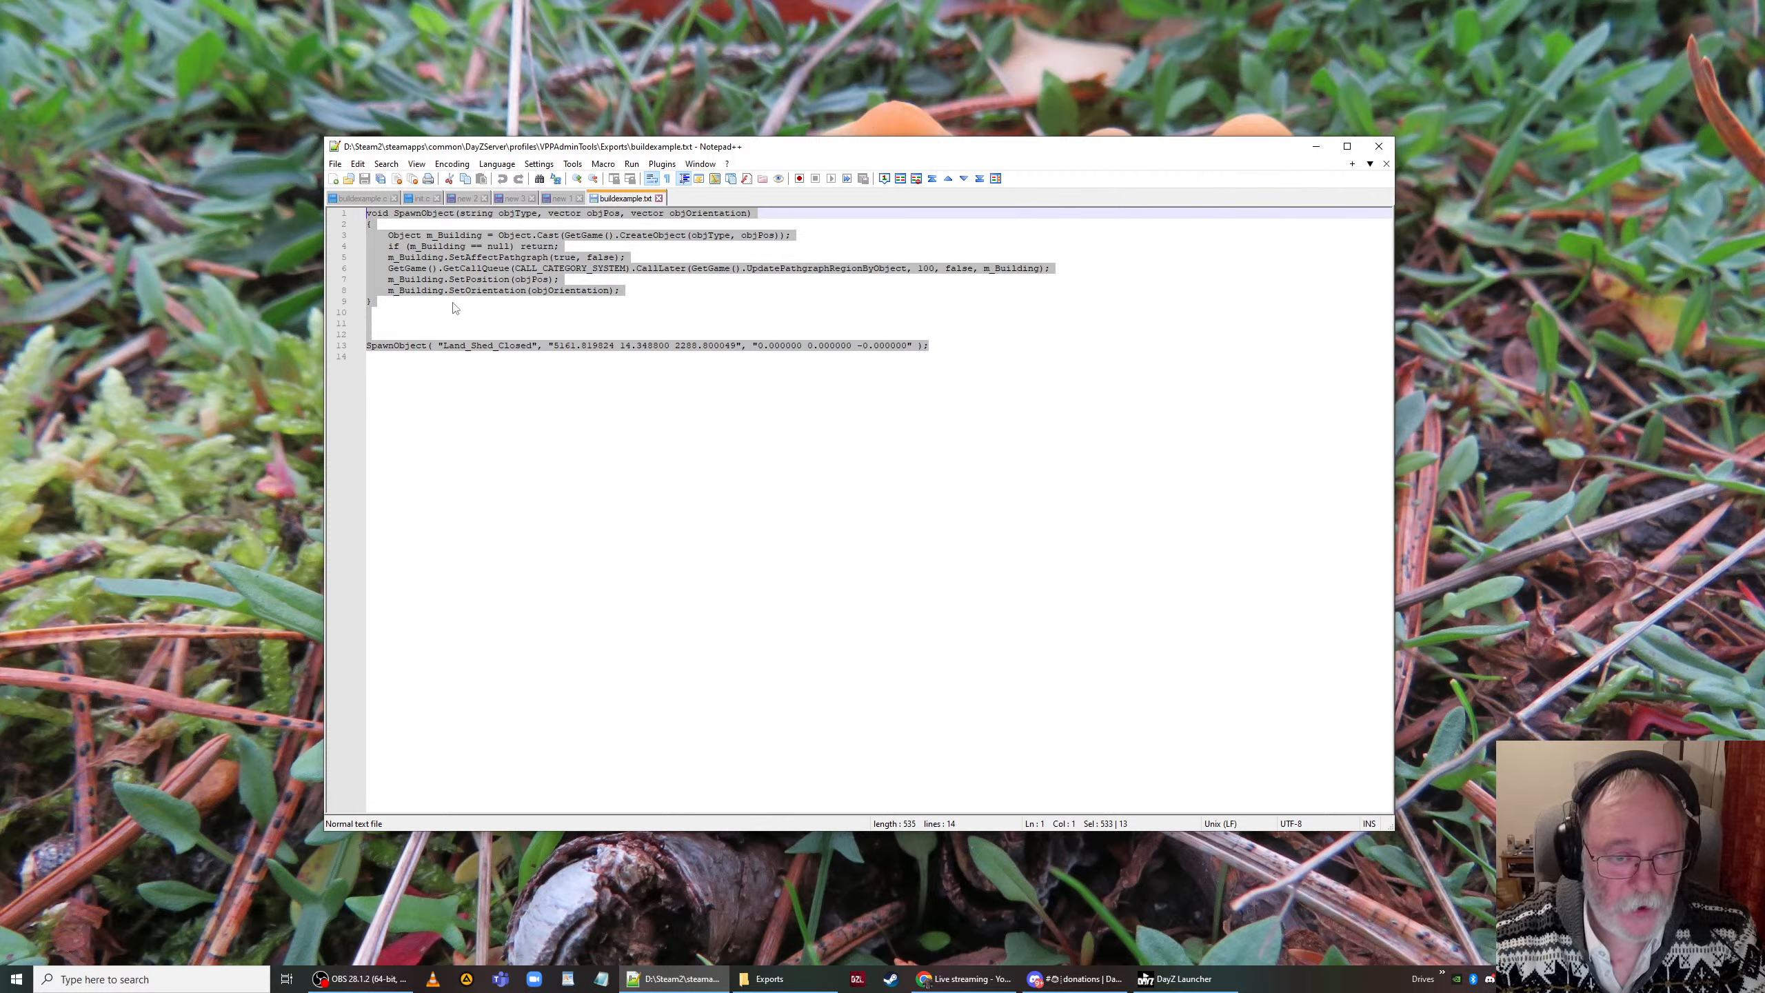
{"action": "left_click", "coordinate": [556, 330]}
{"action": "left_click_drag", "start_coordinate": [368, 346], "coordinate": [930, 347]}
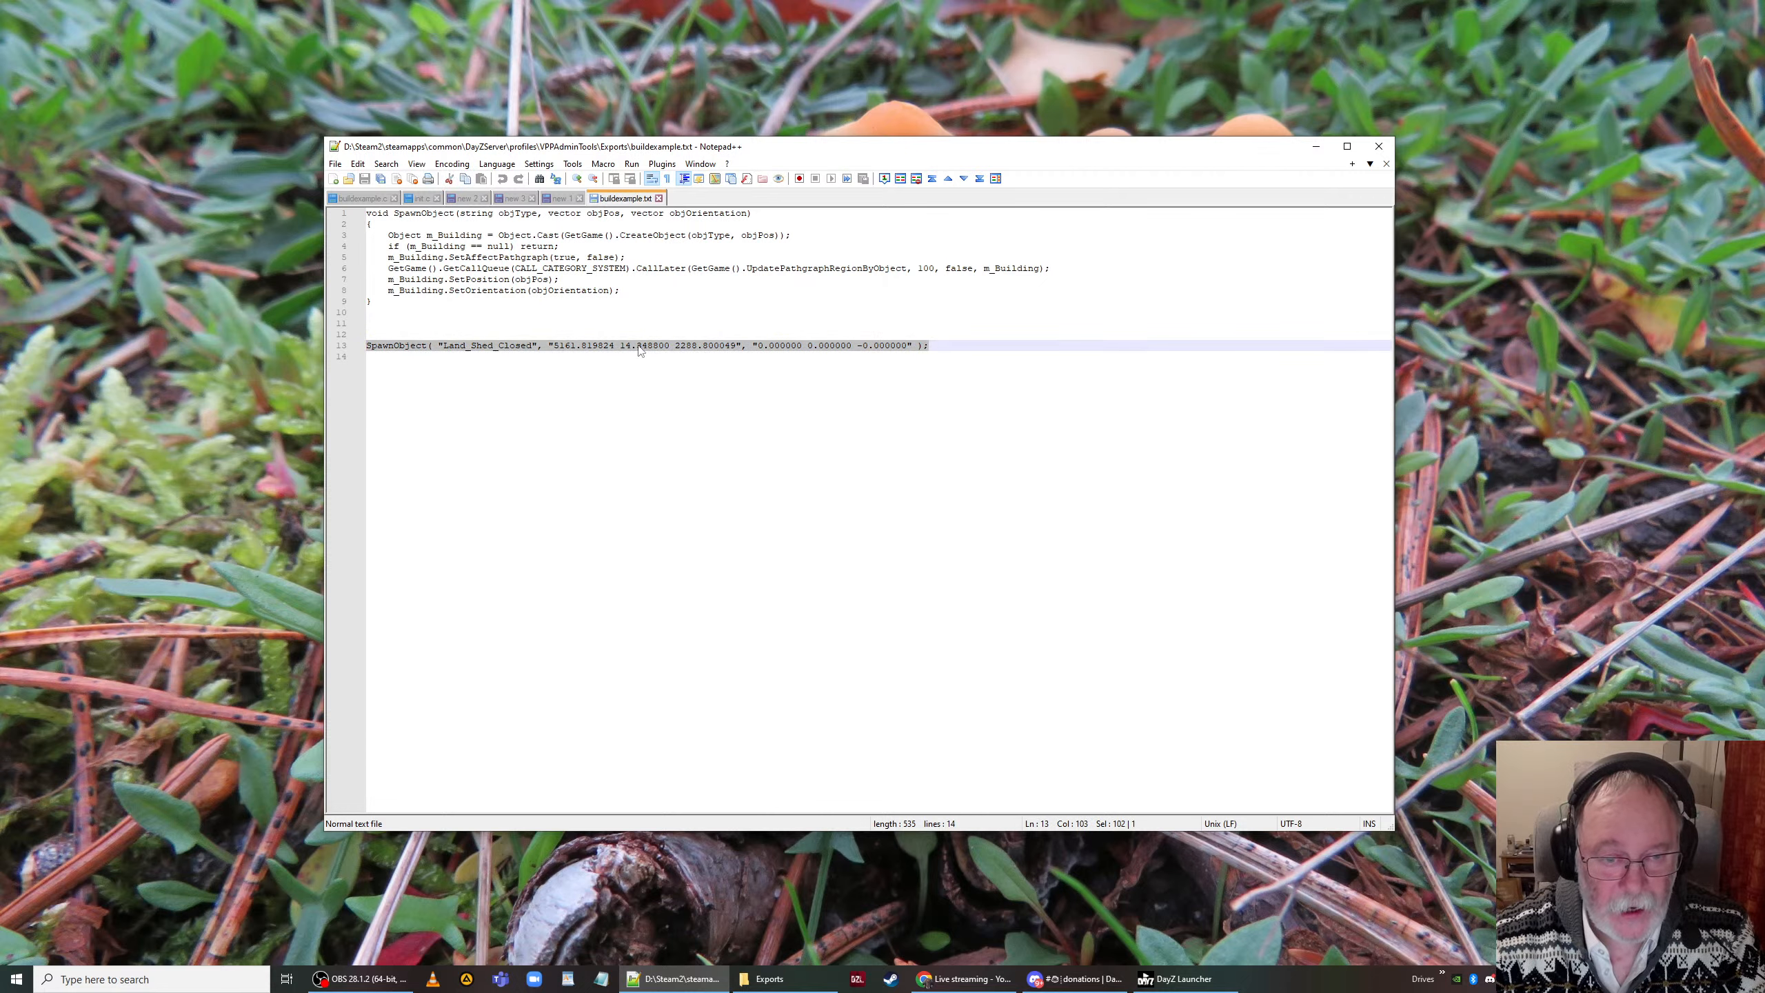
{"action": "triple_click", "coordinate": [456, 345]}
{"action": "left_click", "coordinate": [456, 344]}
{"action": "double_click", "coordinate": [456, 345]}
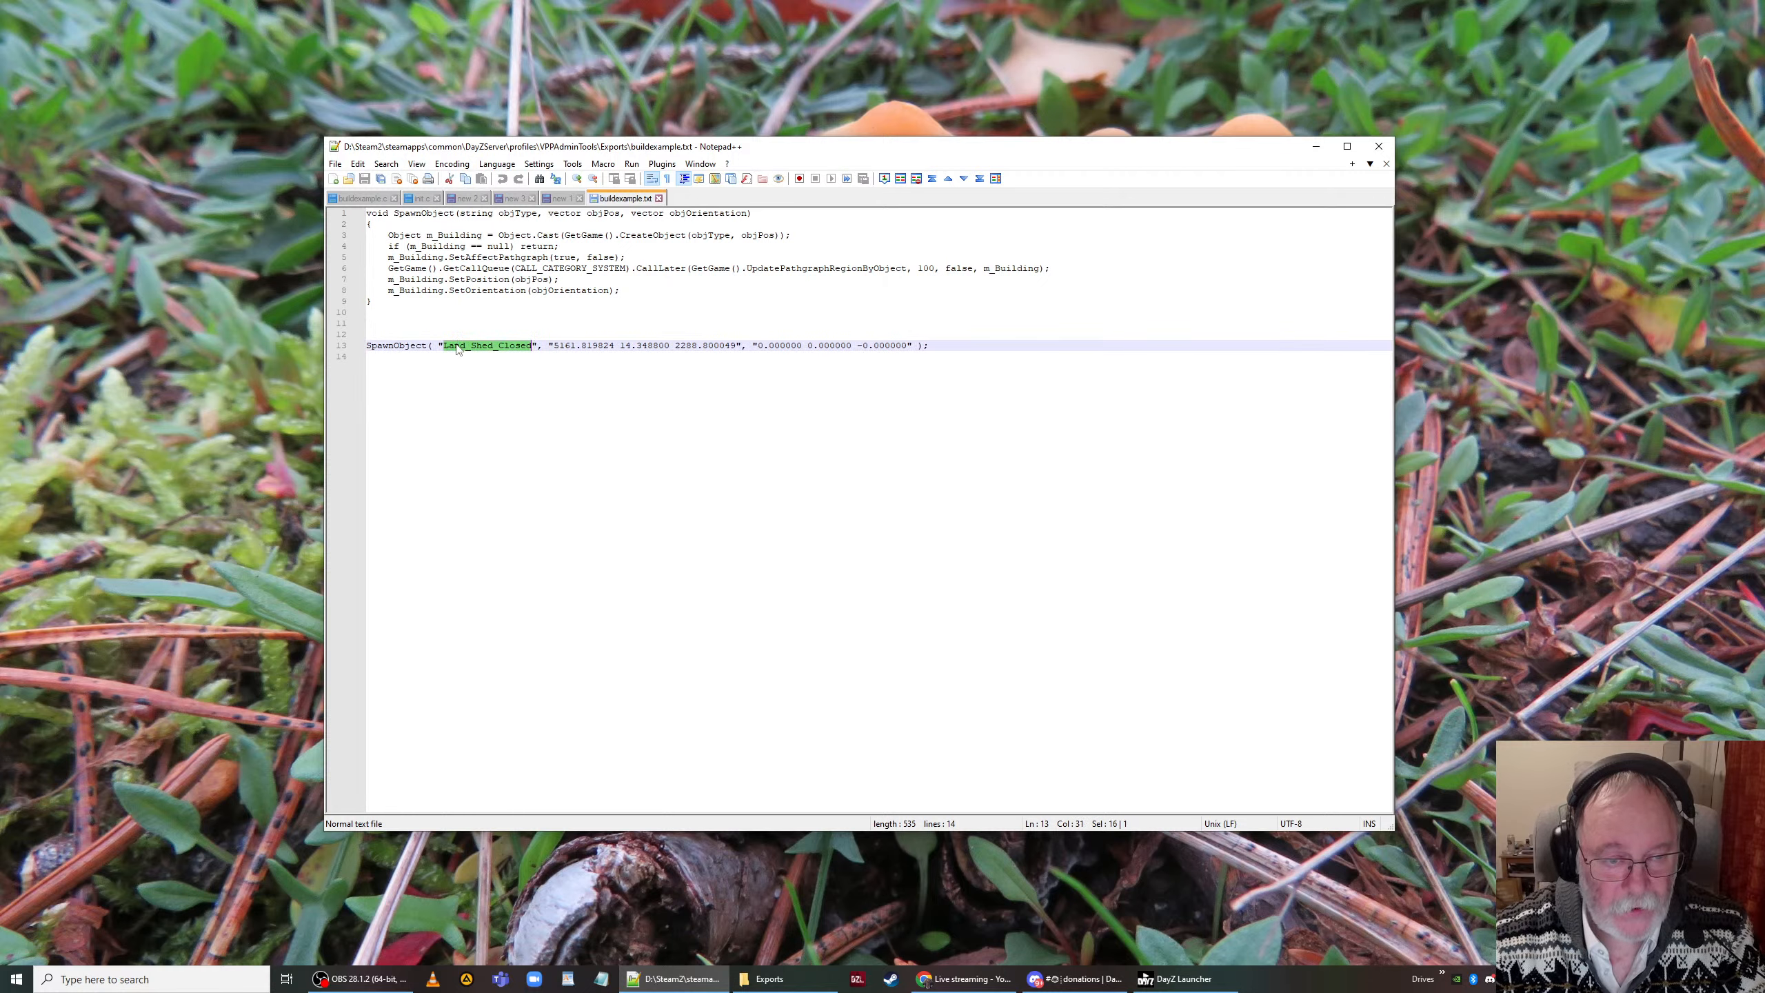
{"action": "left_click_drag", "start_coordinate": [553, 345], "coordinate": [735, 350]}
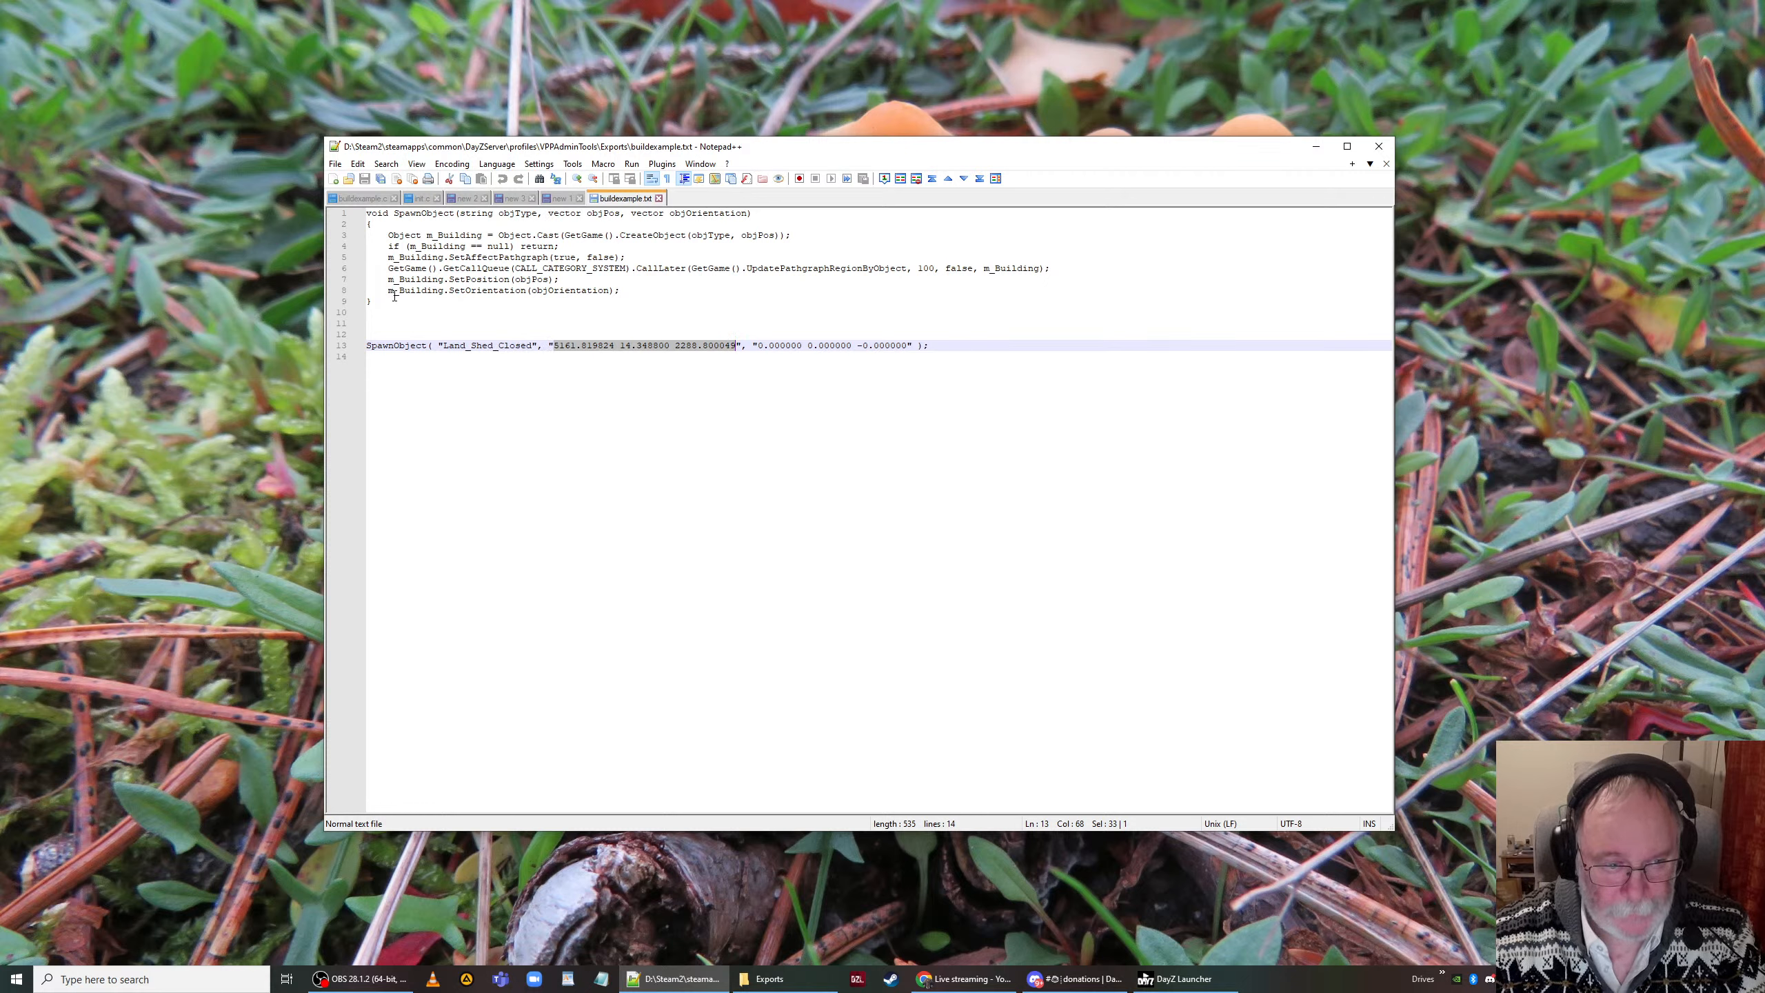
{"action": "left_click_drag", "start_coordinate": [394, 297], "coordinate": [367, 214]}
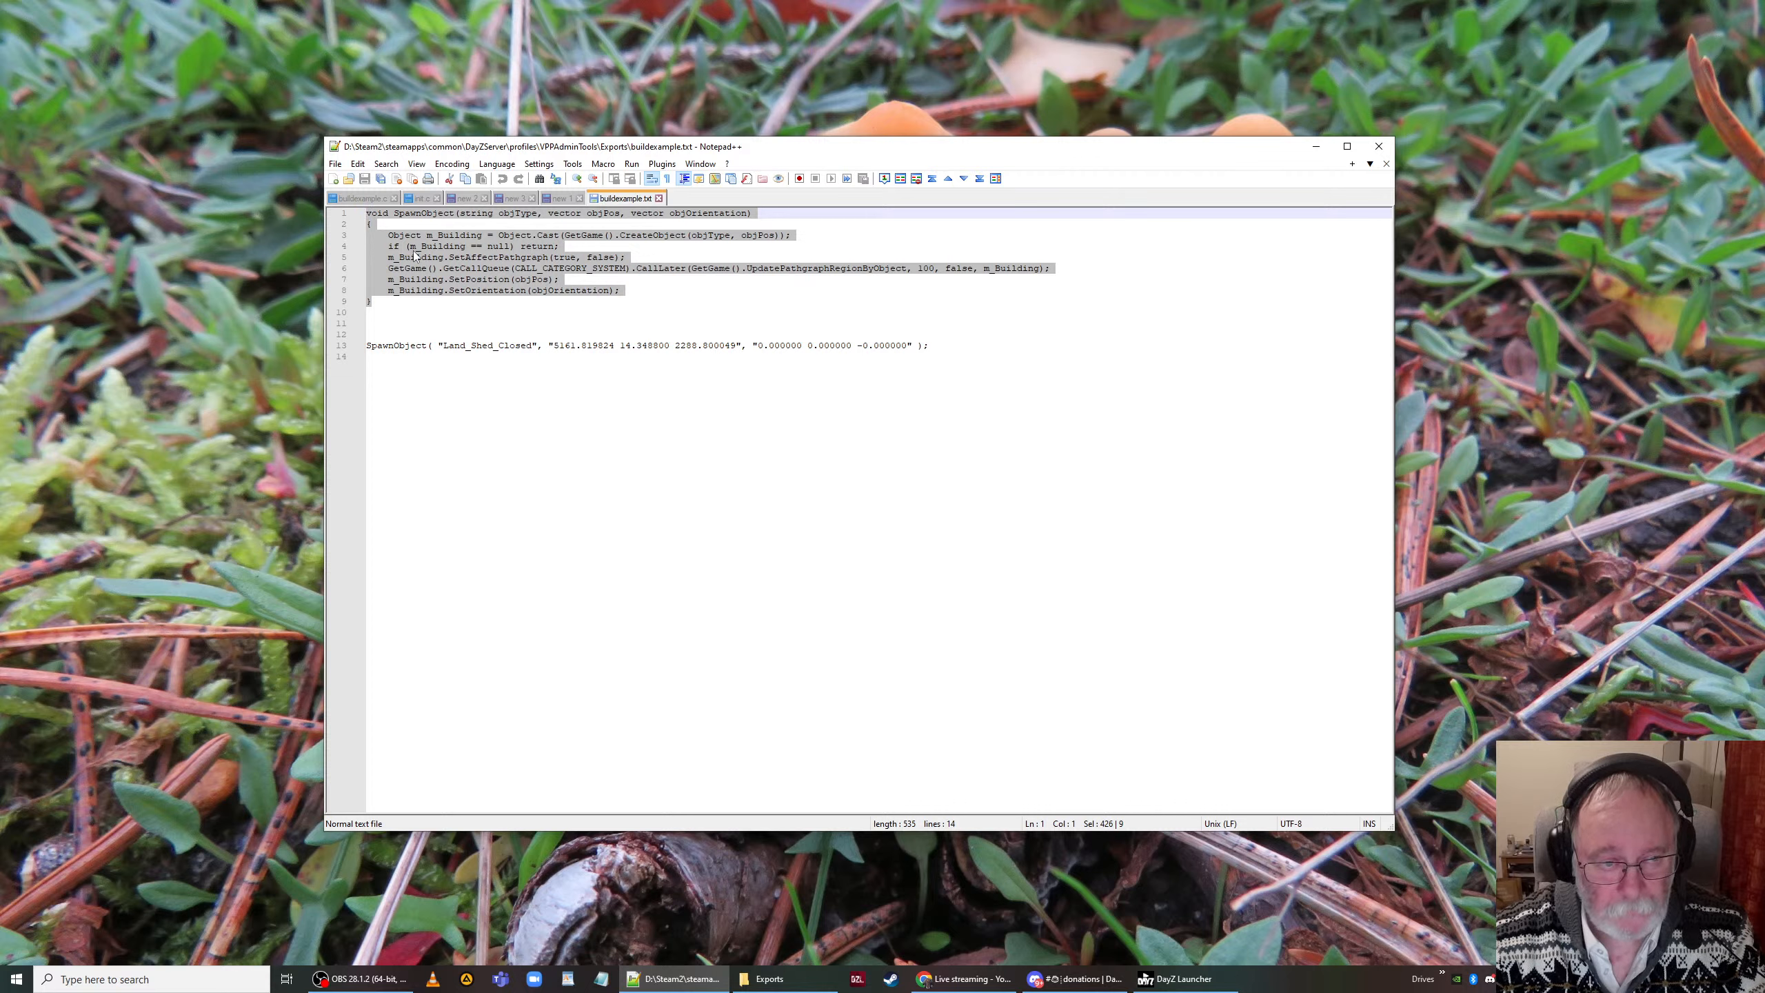
Step: Switch to init.c and insert an empty line above void main(), placing the cursor on it
{"action": "left_click", "coordinate": [419, 200]}
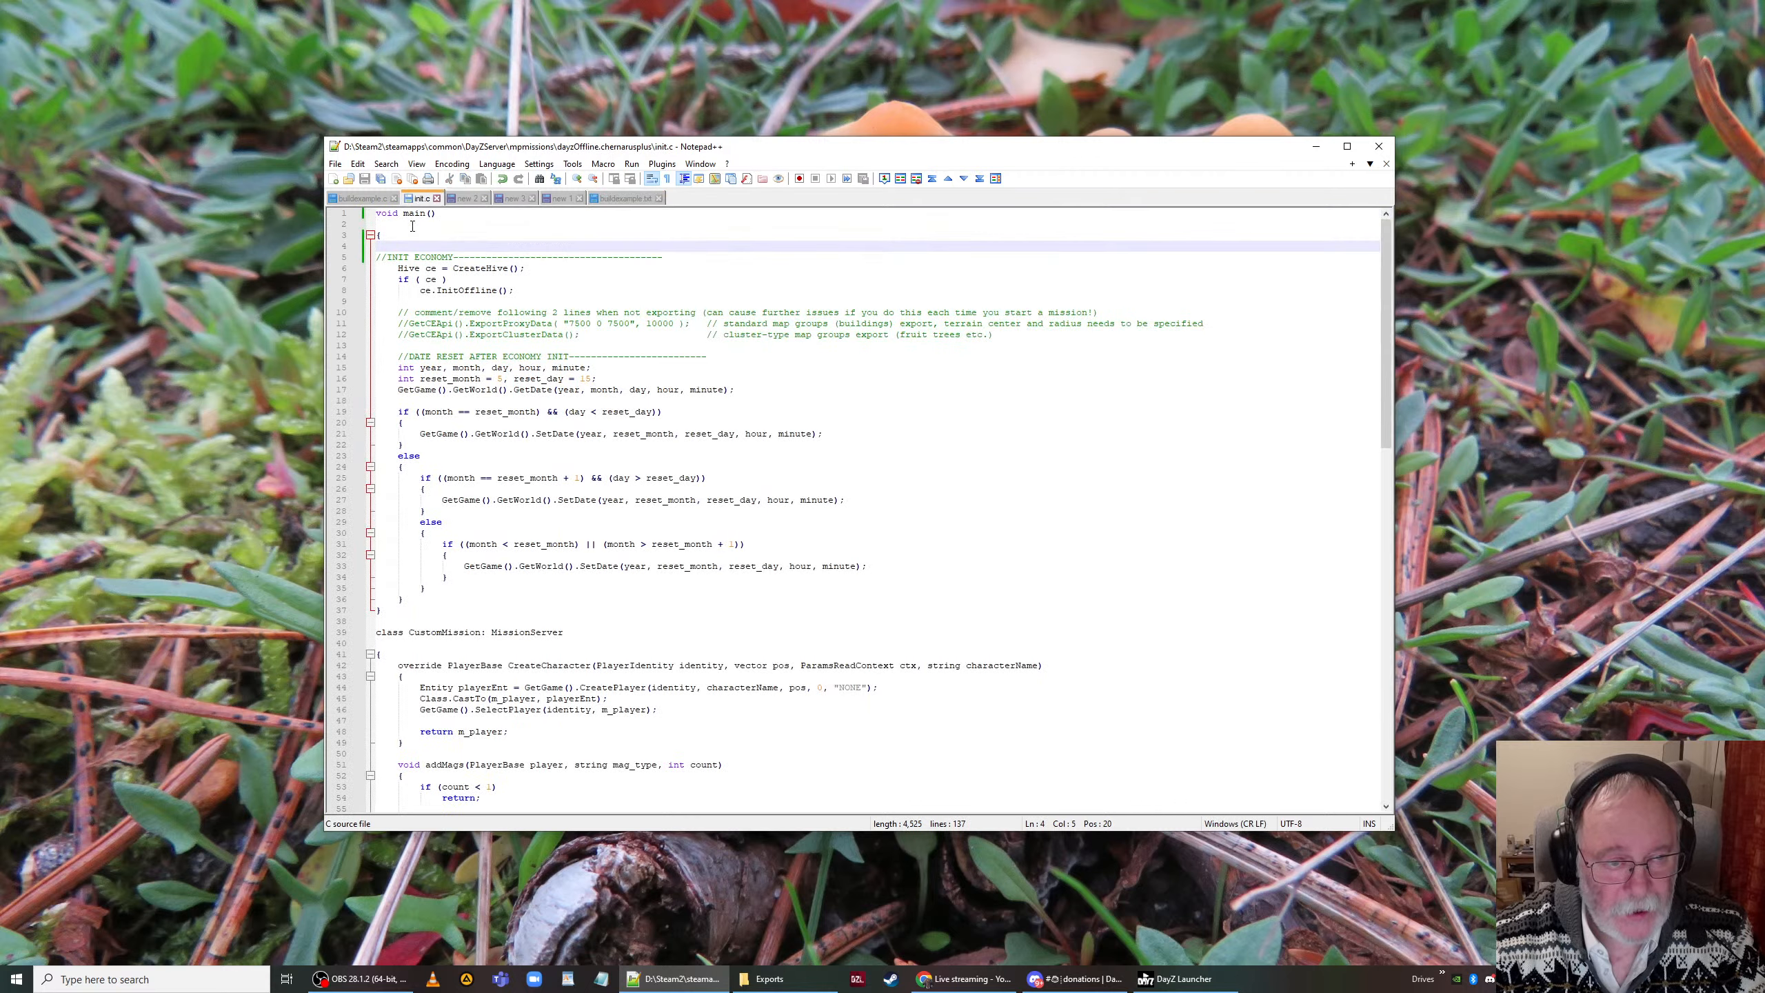
{"action": "left_click", "coordinate": [377, 215]}
{"action": "key", "text": "Return"}
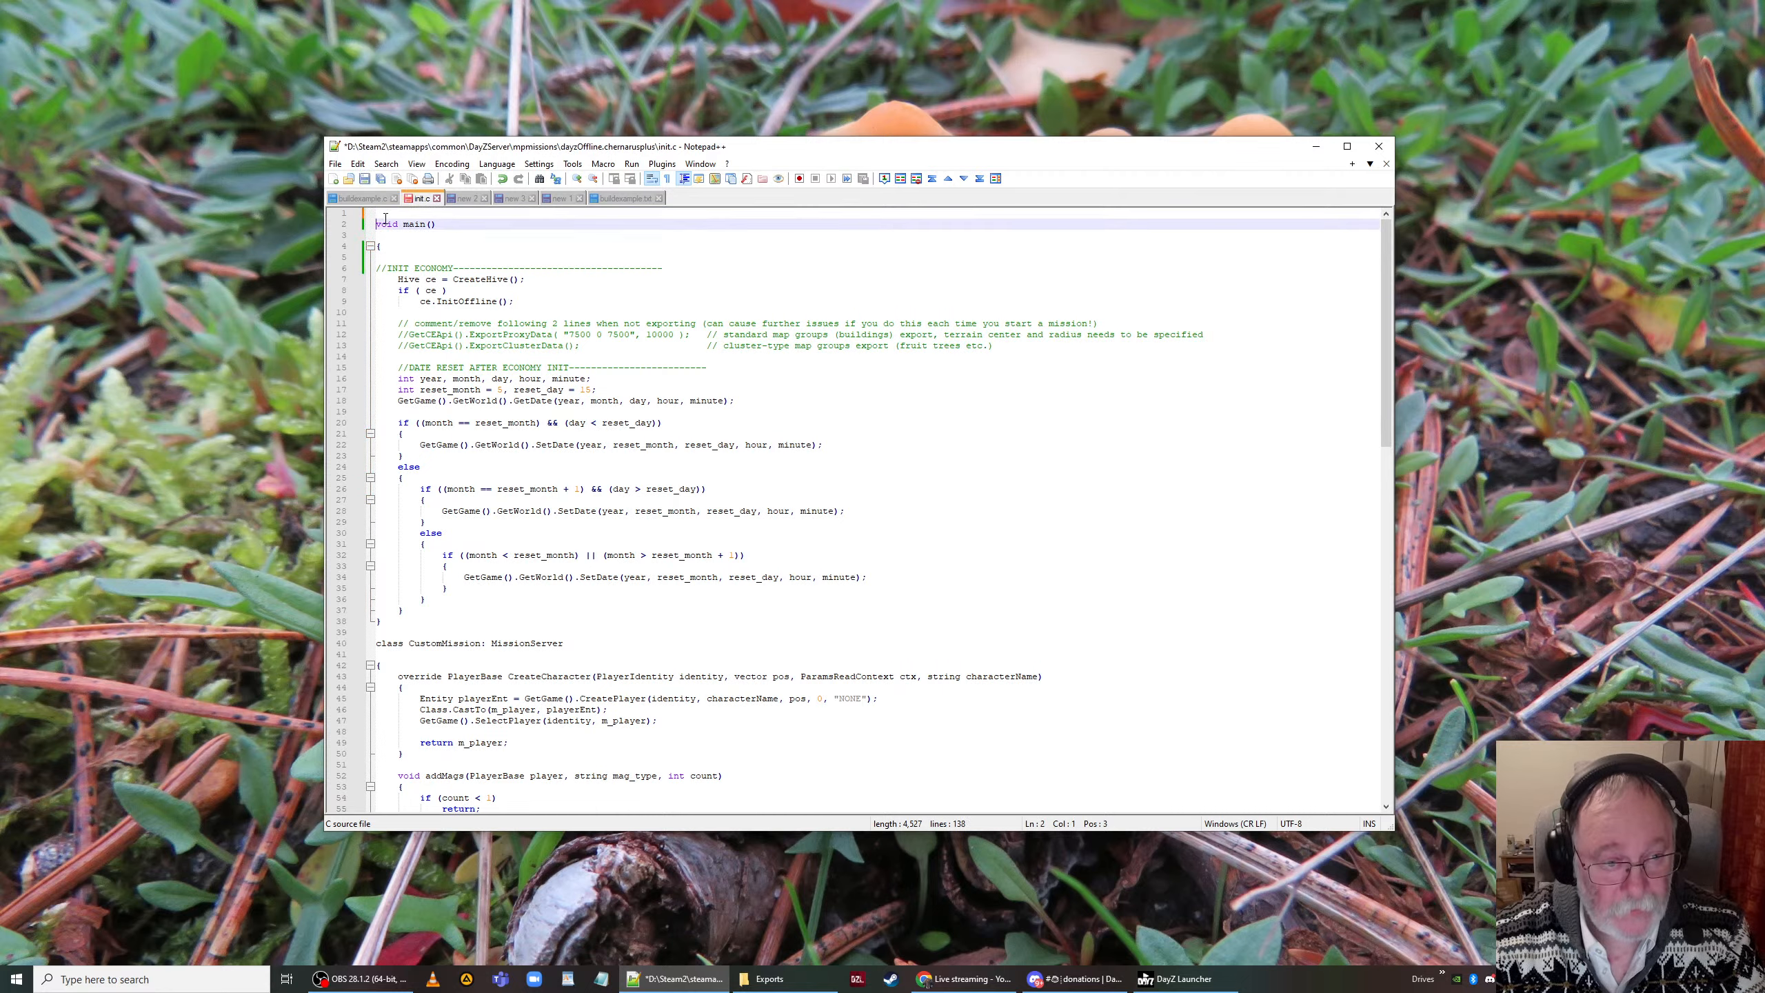
{"action": "key", "text": "Up"}
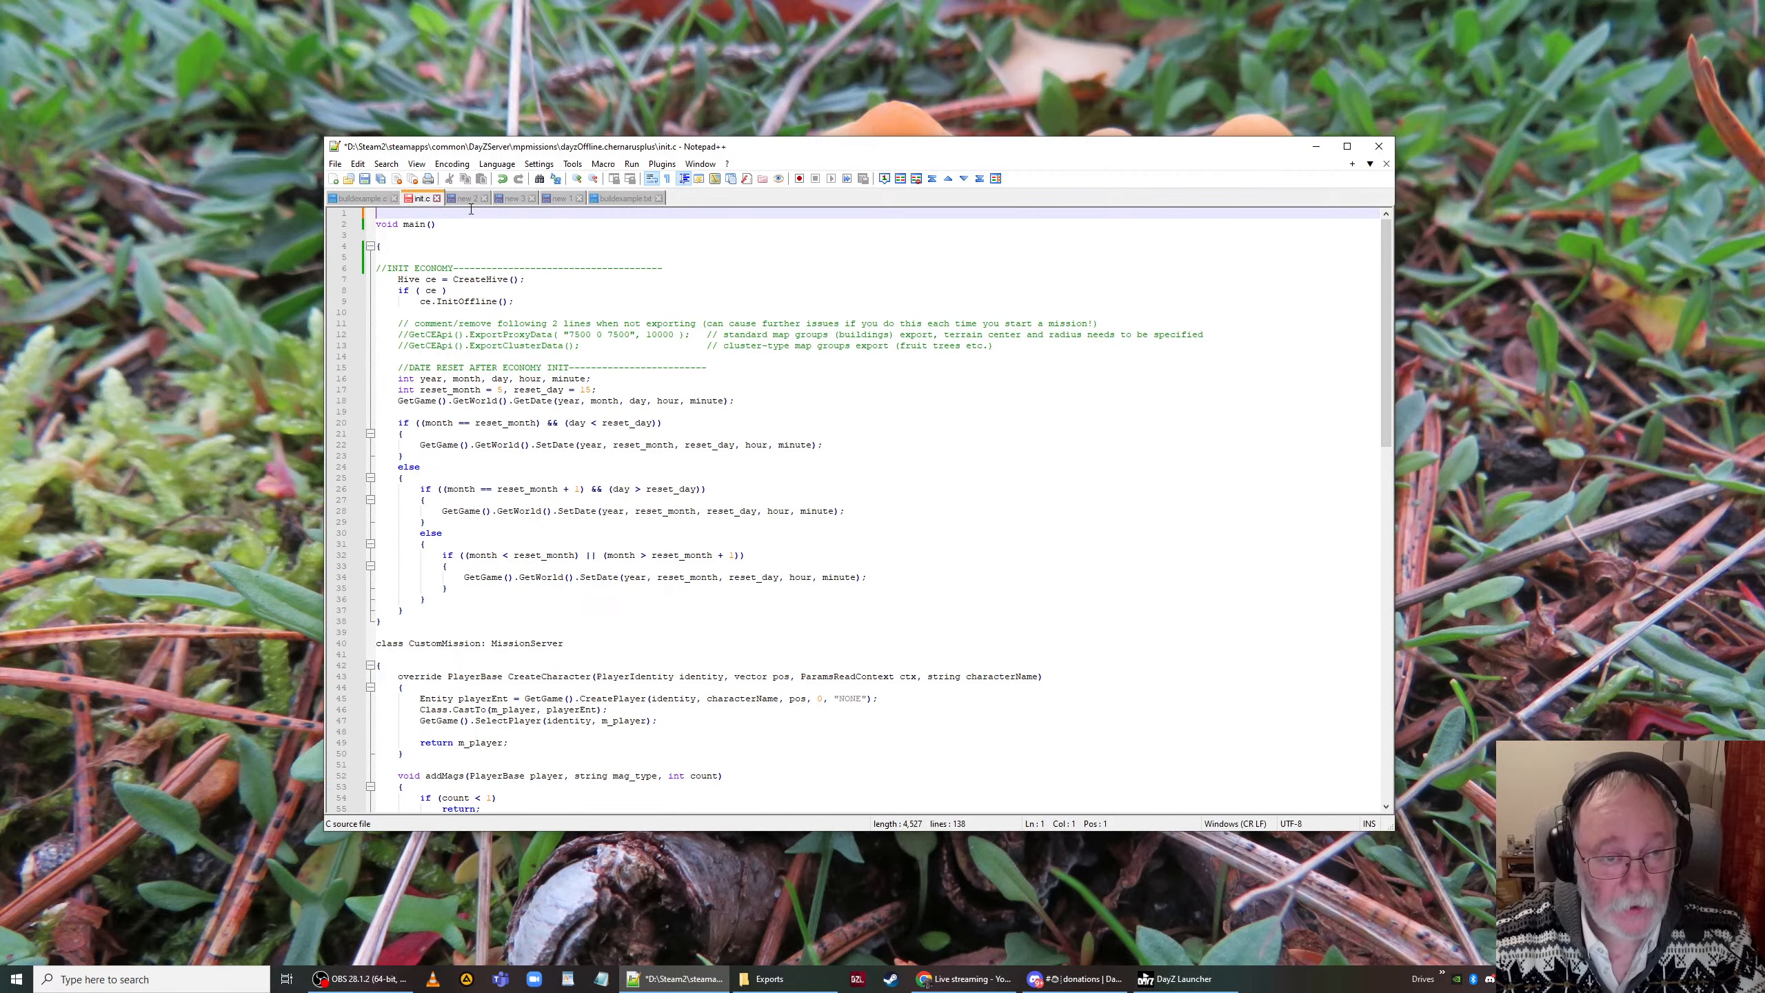
Step: Copy the whole void SpawnObject function from buildexample.txt and paste it above void main() in init.c
{"action": "left_click", "coordinate": [627, 197]}
{"action": "left_click", "coordinate": [376, 311]}
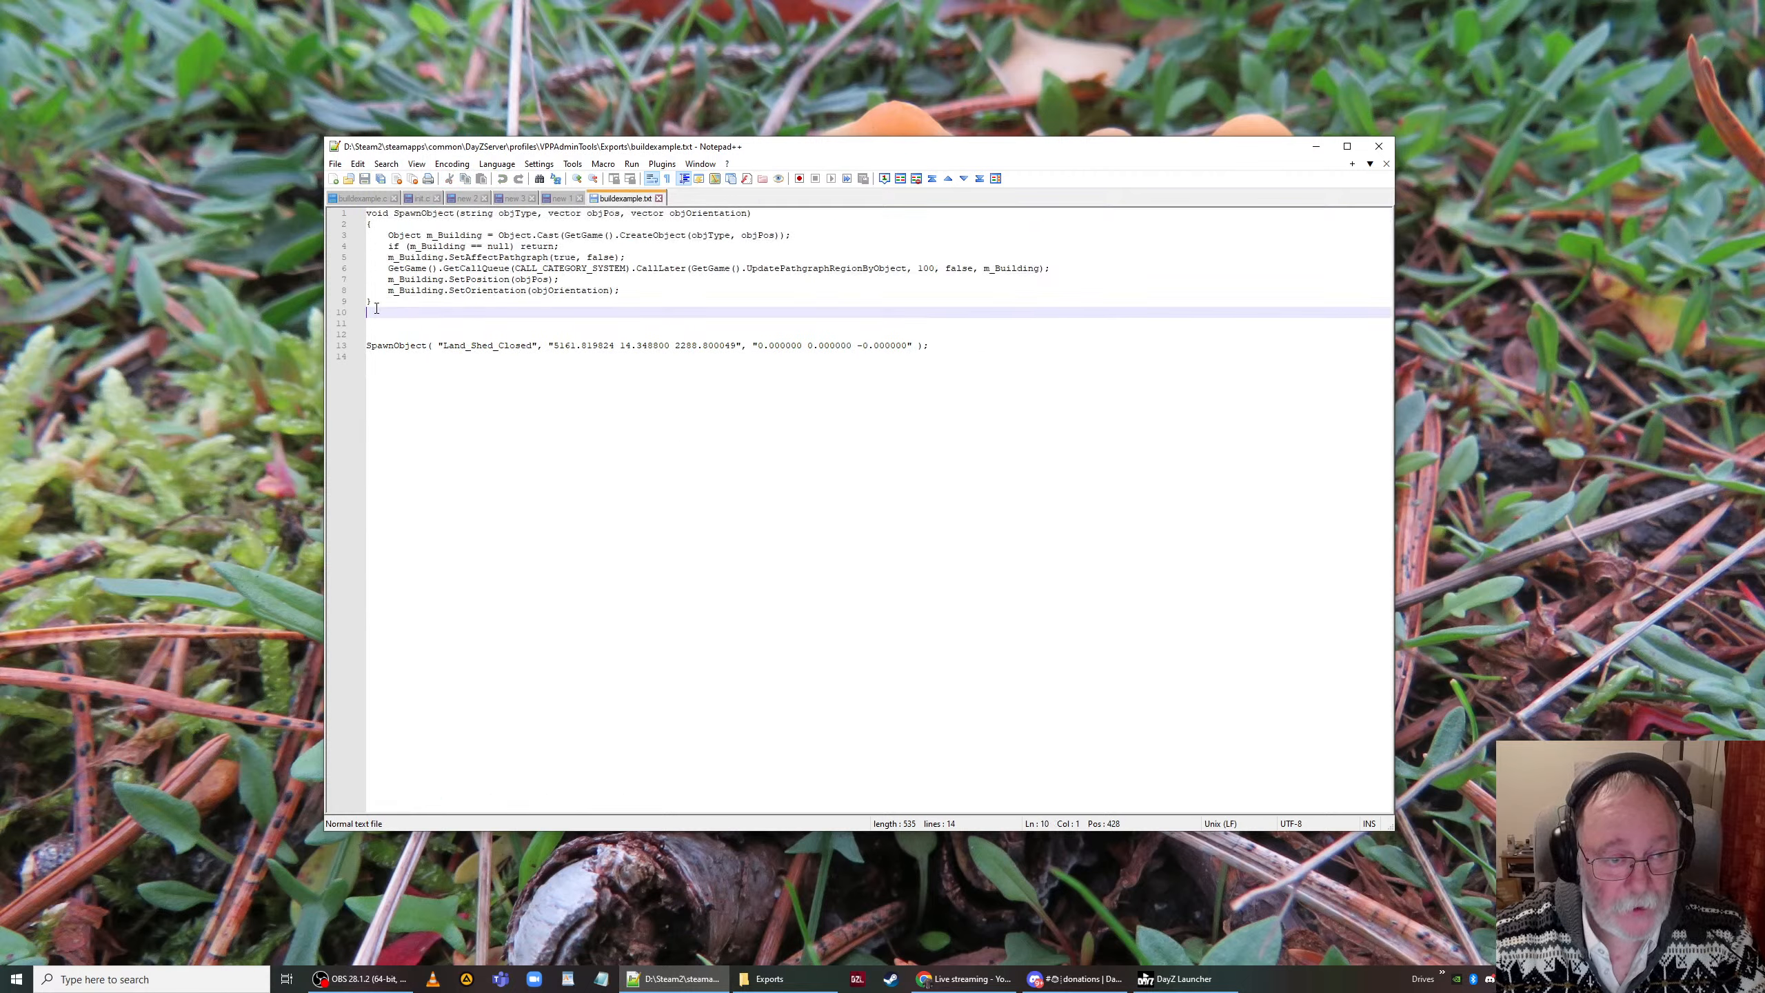
{"action": "left_click_drag", "start_coordinate": [376, 311], "coordinate": [367, 213]}
{"action": "right_click", "coordinate": [411, 257]}
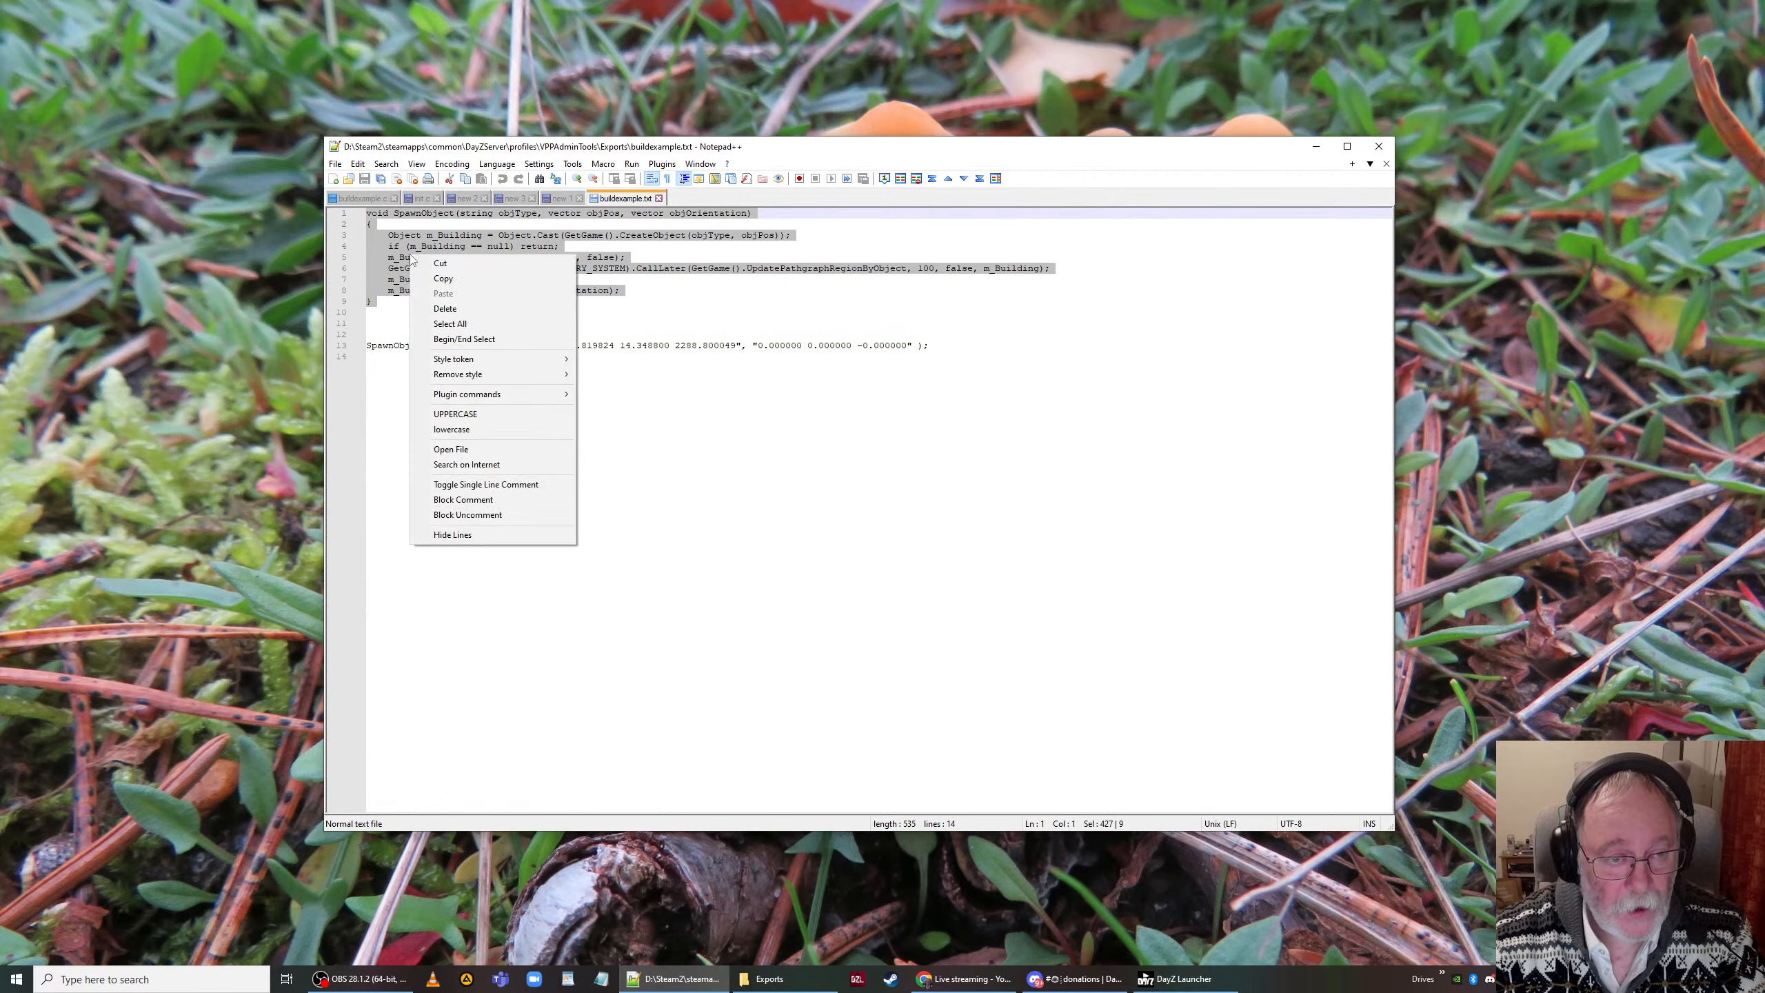
{"action": "left_click", "coordinate": [442, 278]}
{"action": "left_click", "coordinate": [419, 199]}
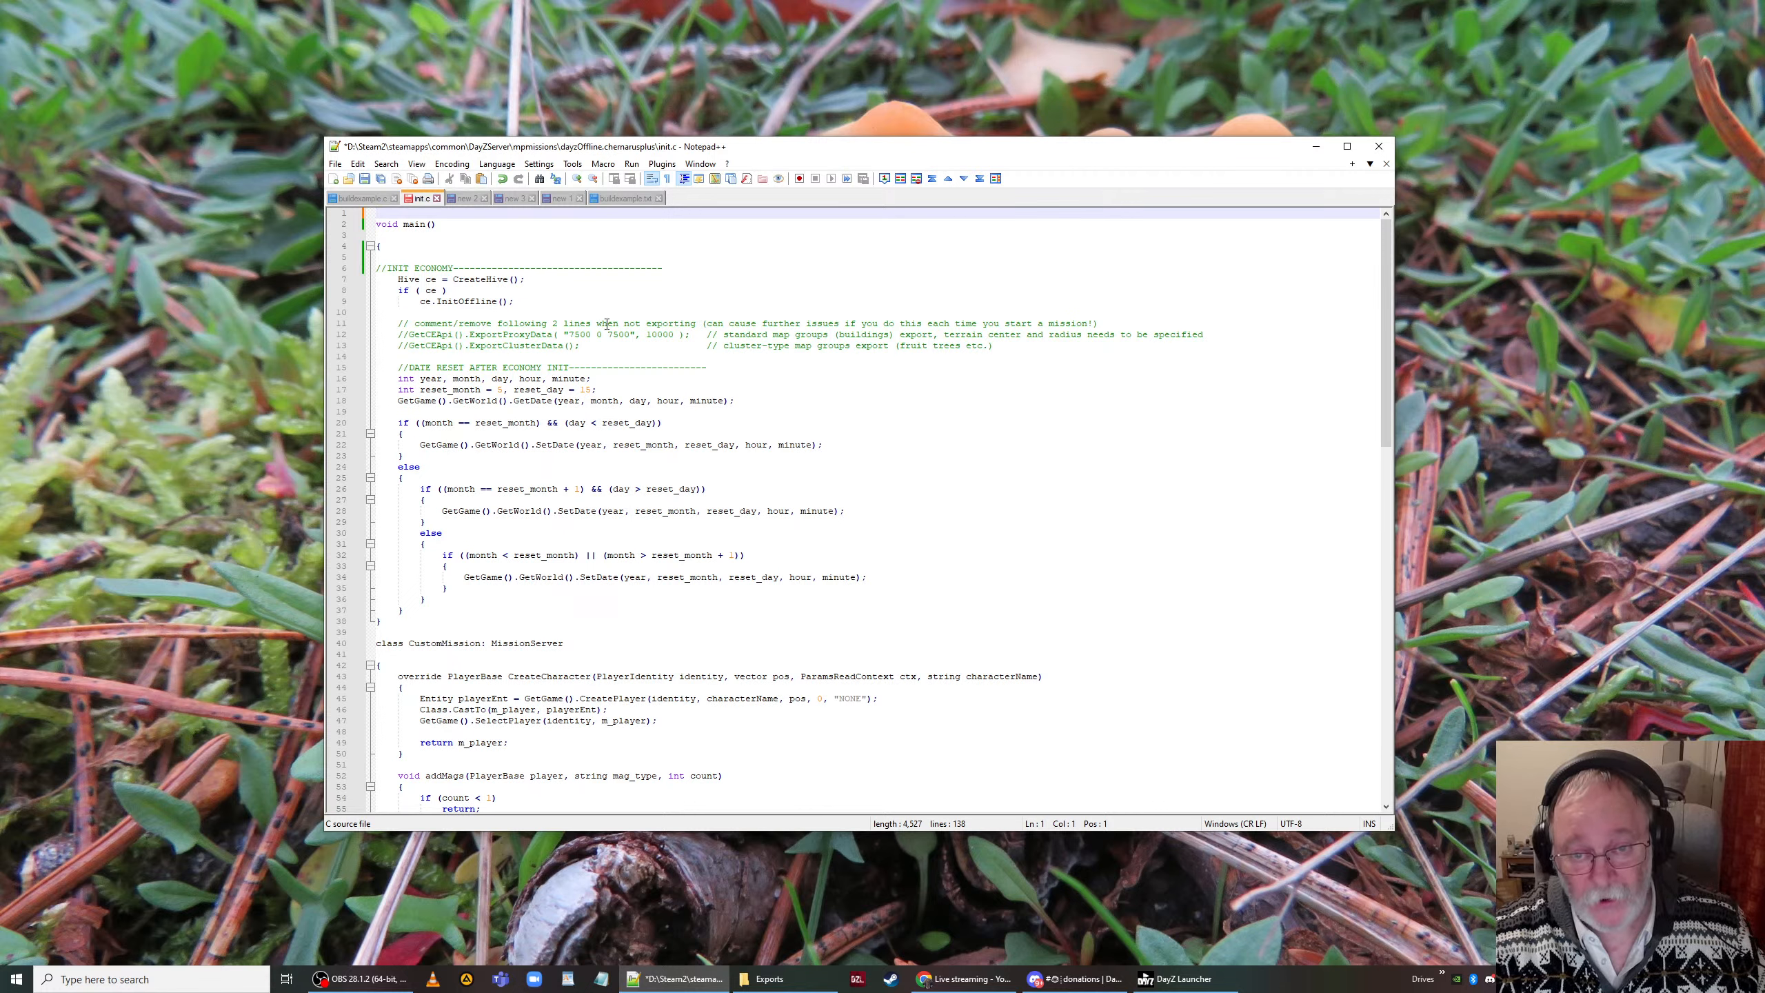
{"action": "key", "text": "ctrl+v"}
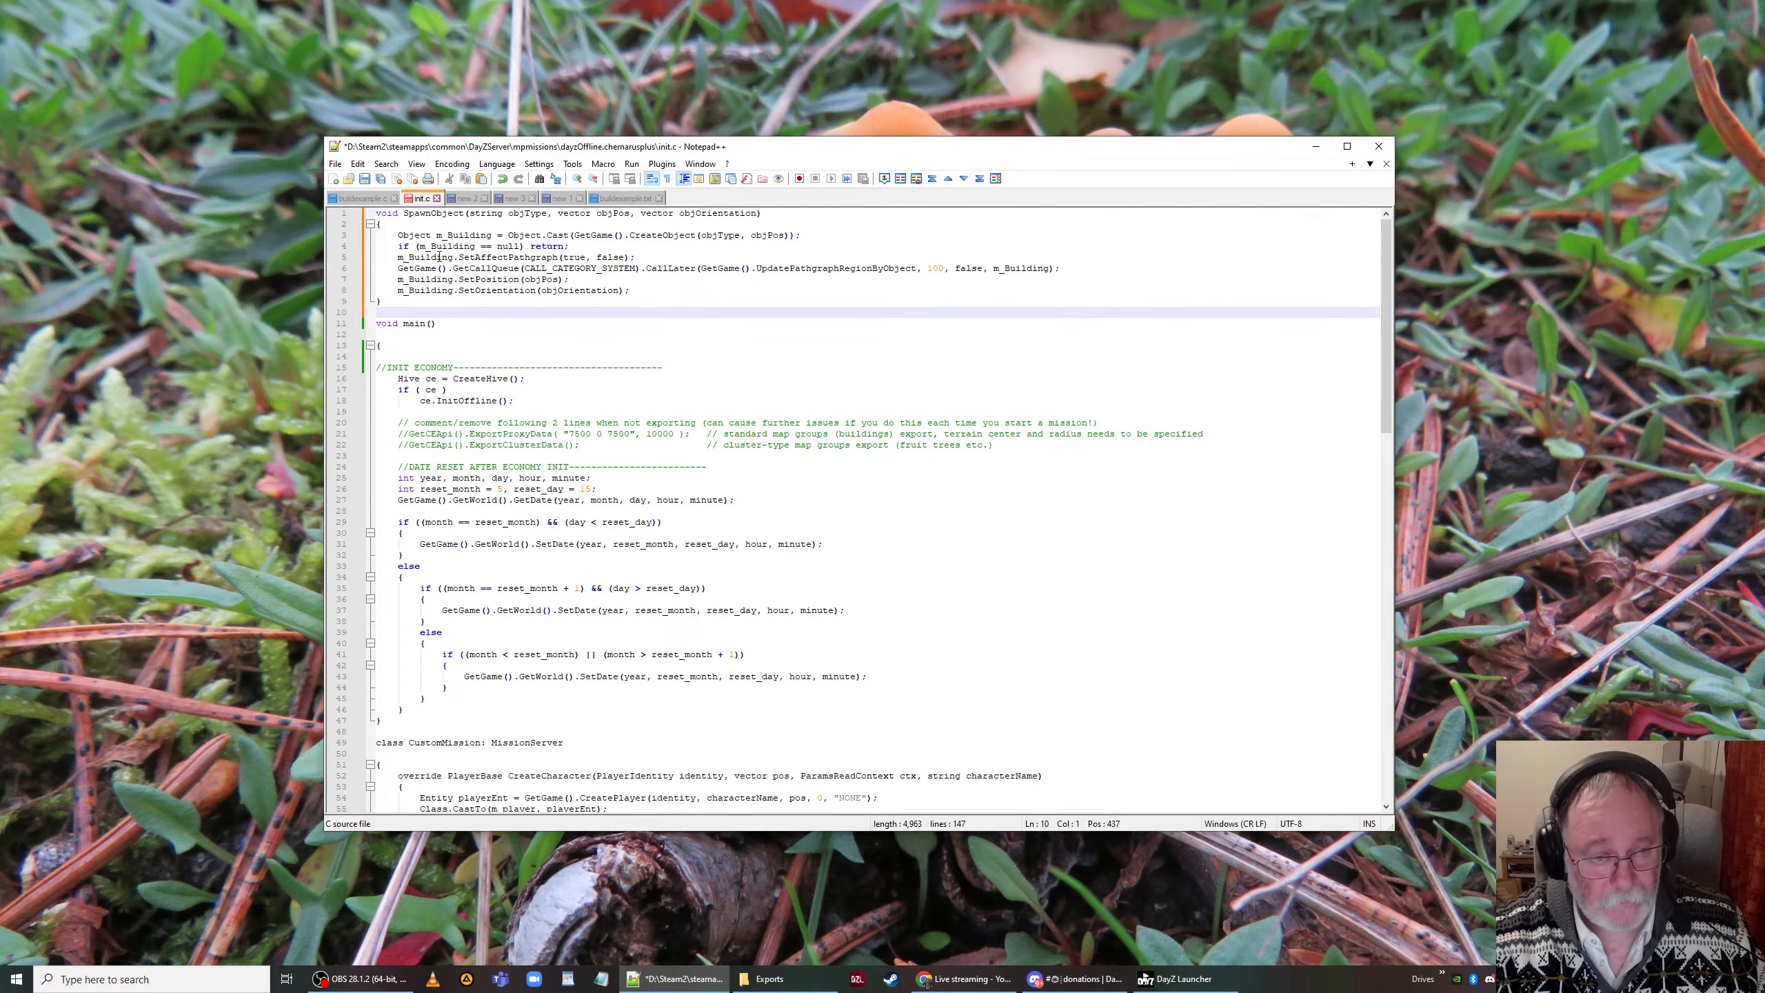
Step: Copy the Land_Shed_Closed SpawnObject line from buildexample.txt into init.c on its own line below ce.InitOffline();, and indent it one tab
{"action": "left_click", "coordinate": [620, 198]}
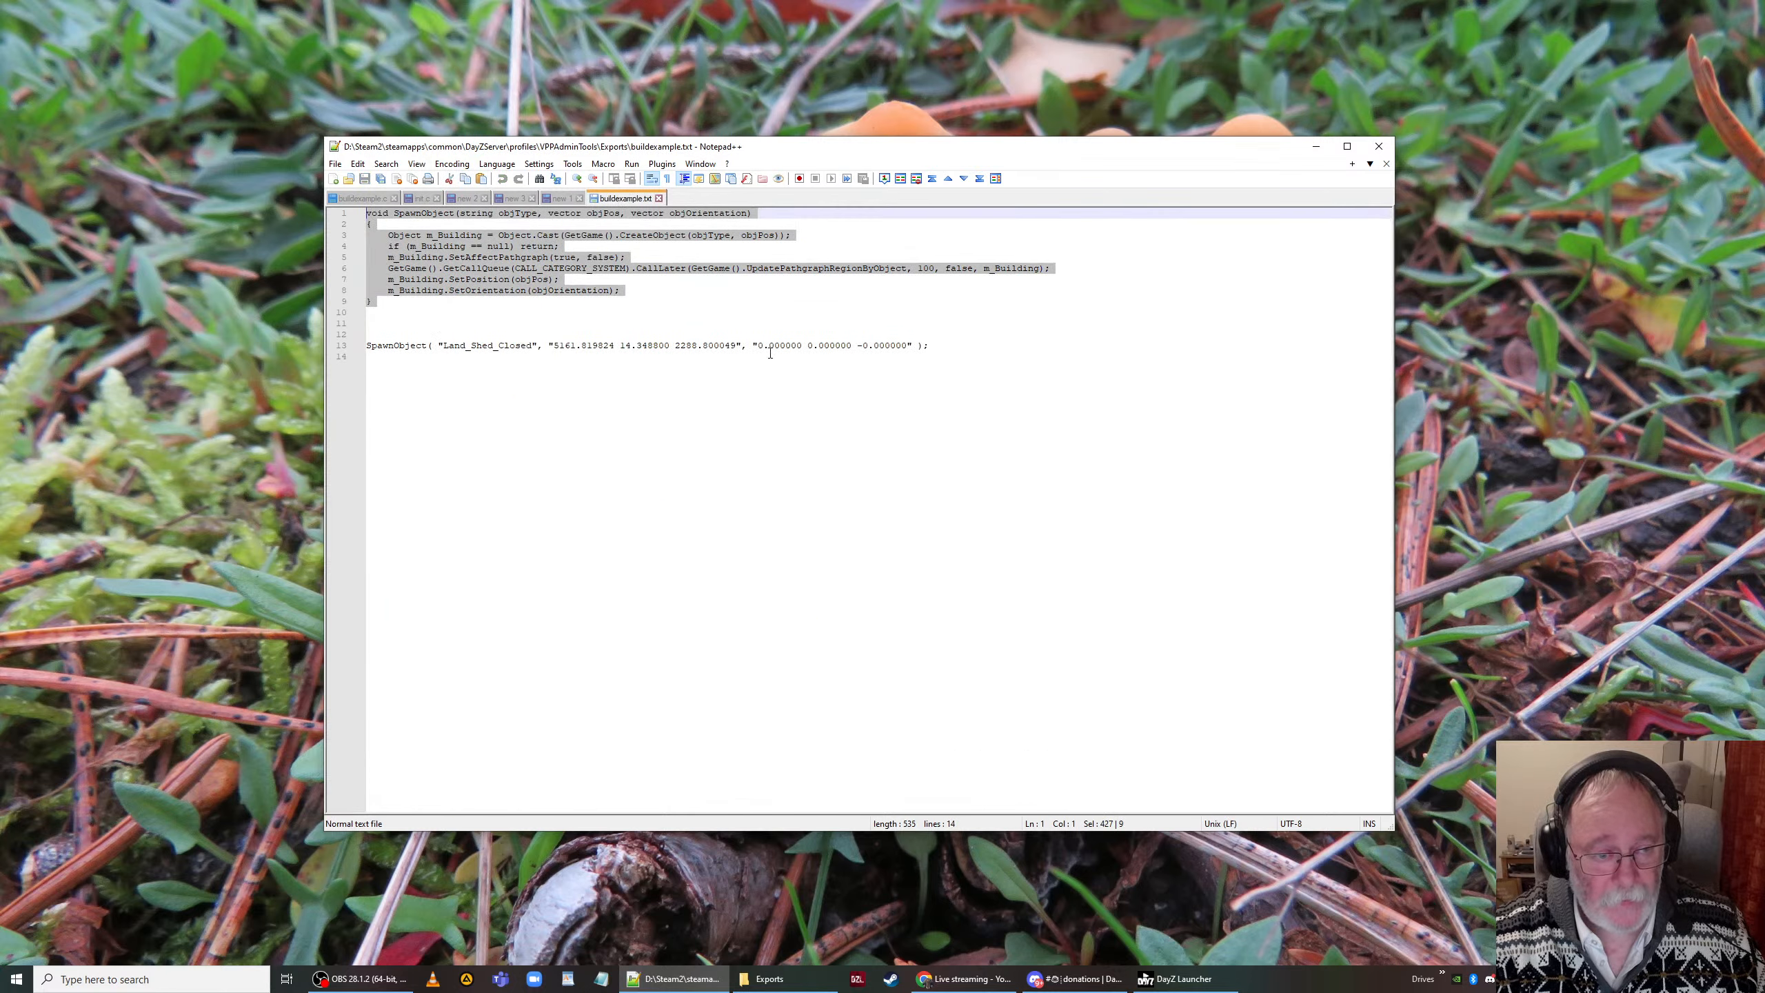
{"action": "left_click_drag", "start_coordinate": [932, 346], "coordinate": [366, 347]}
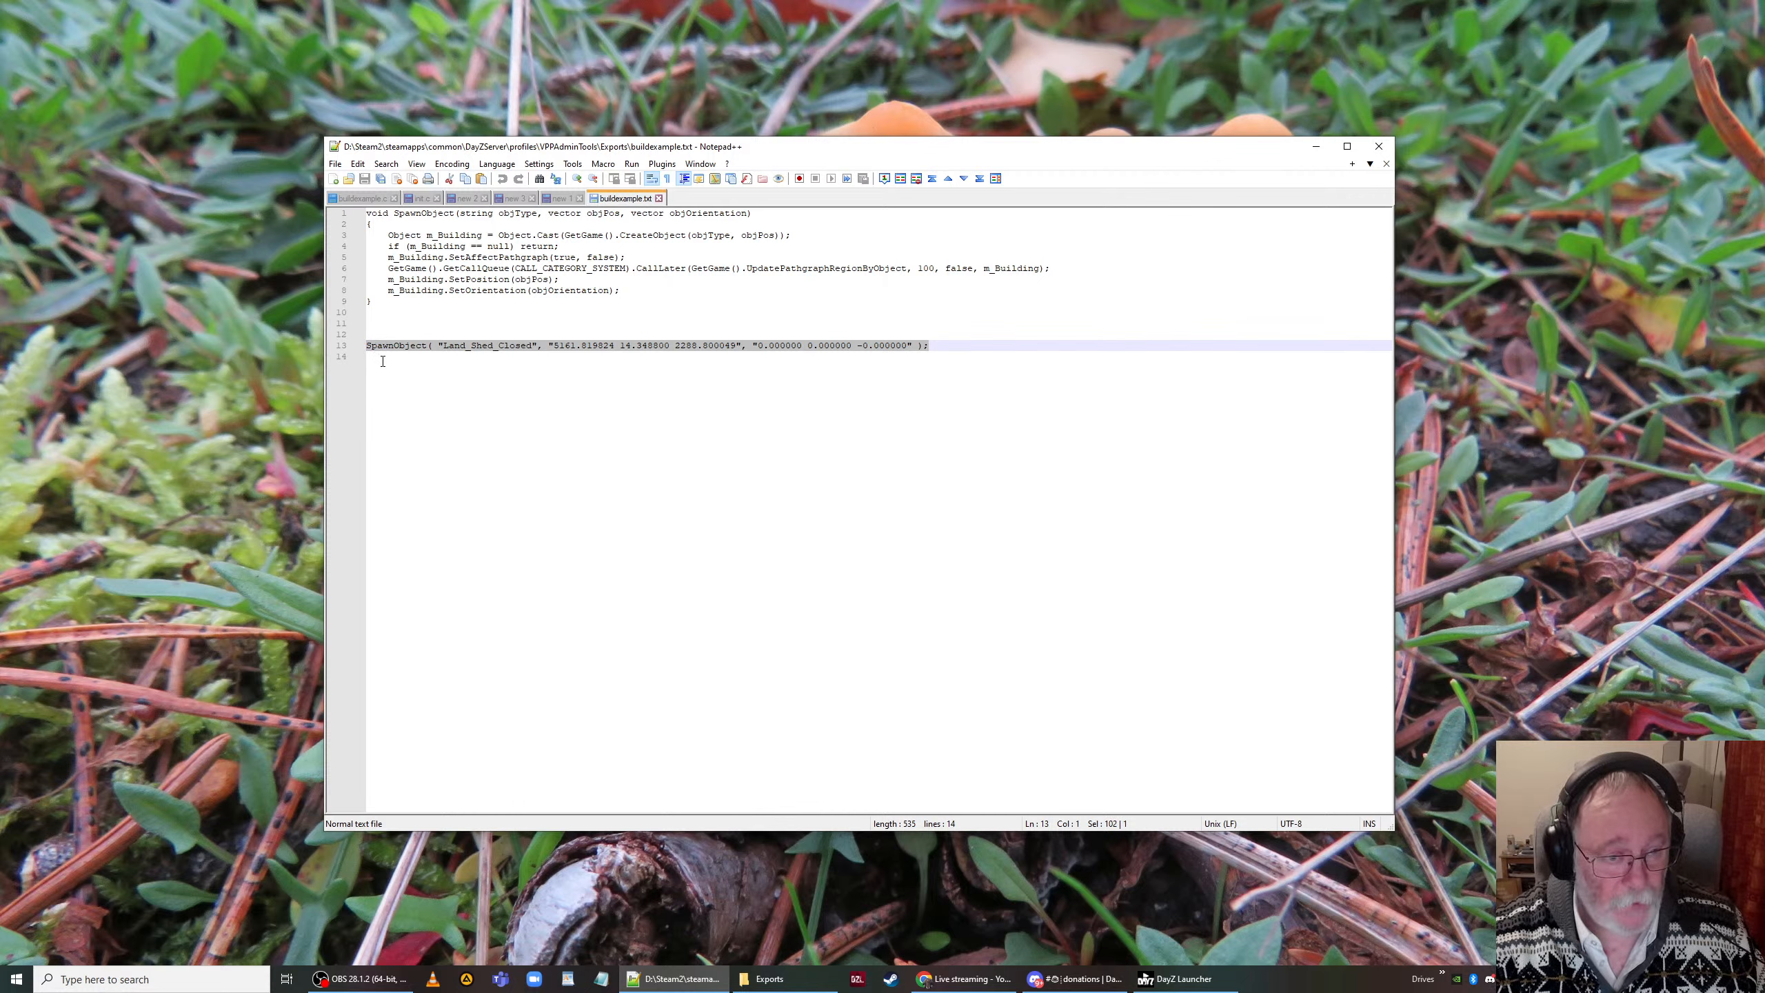
{"action": "left_click", "coordinate": [422, 197]}
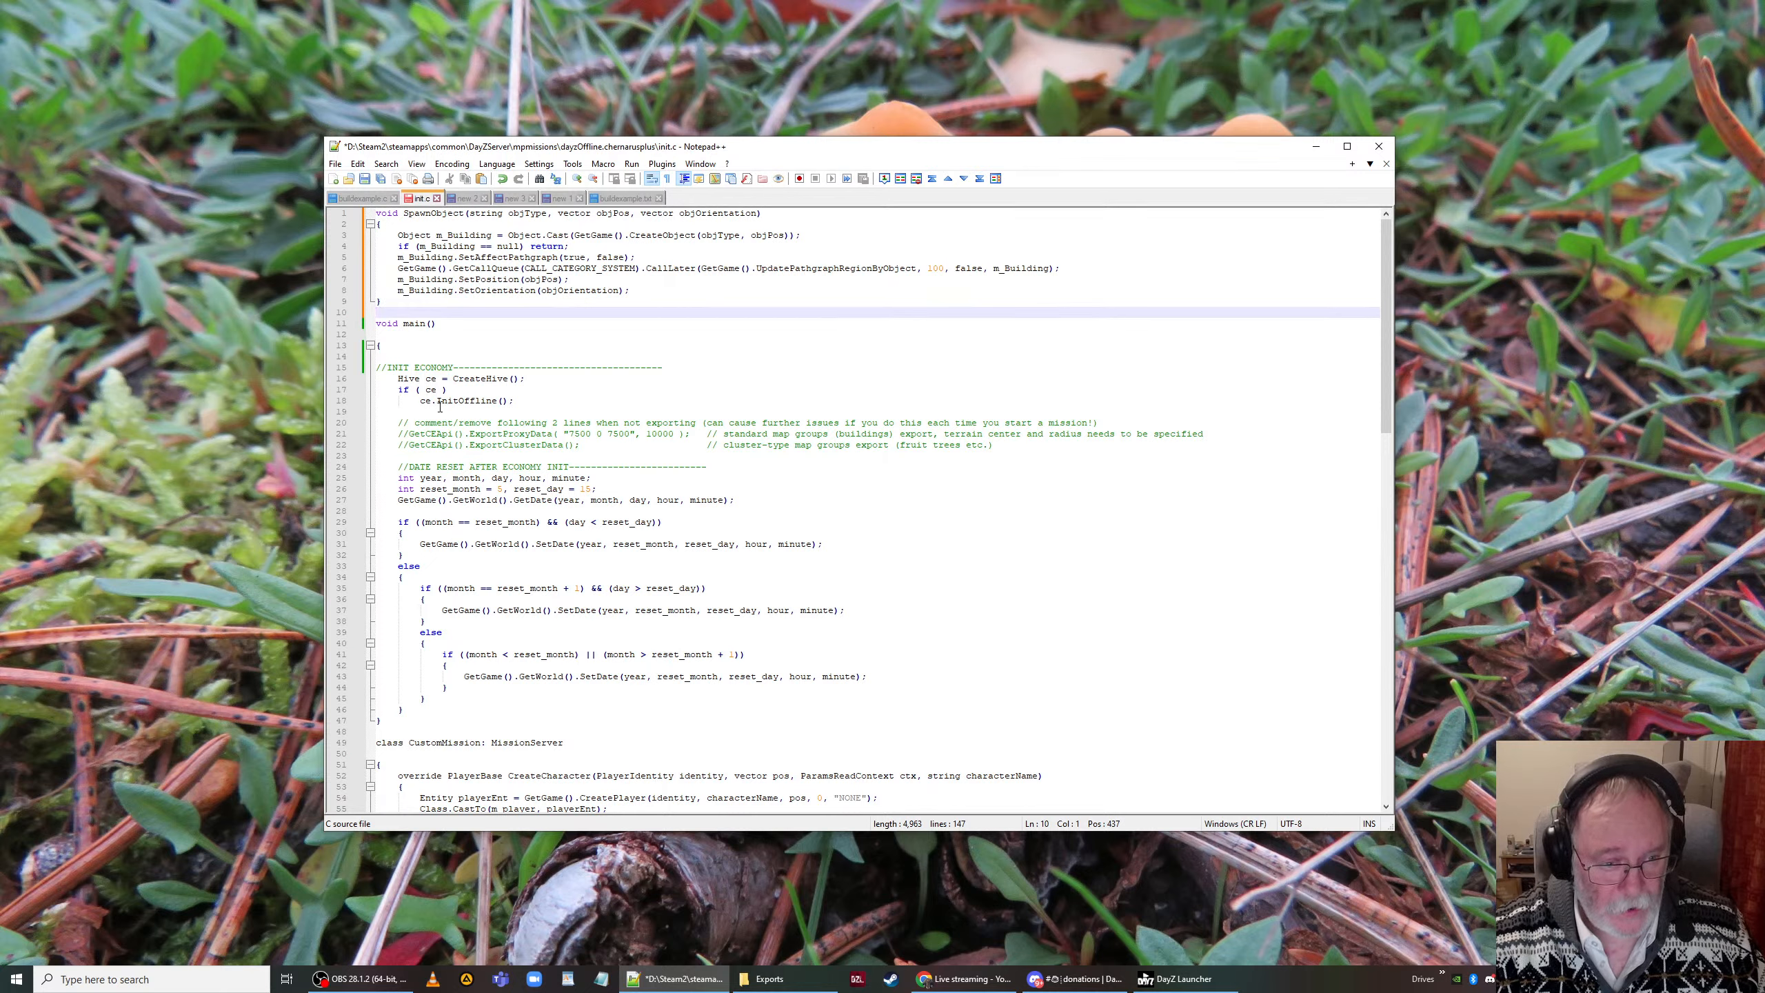
{"action": "left_click", "coordinate": [377, 413]}
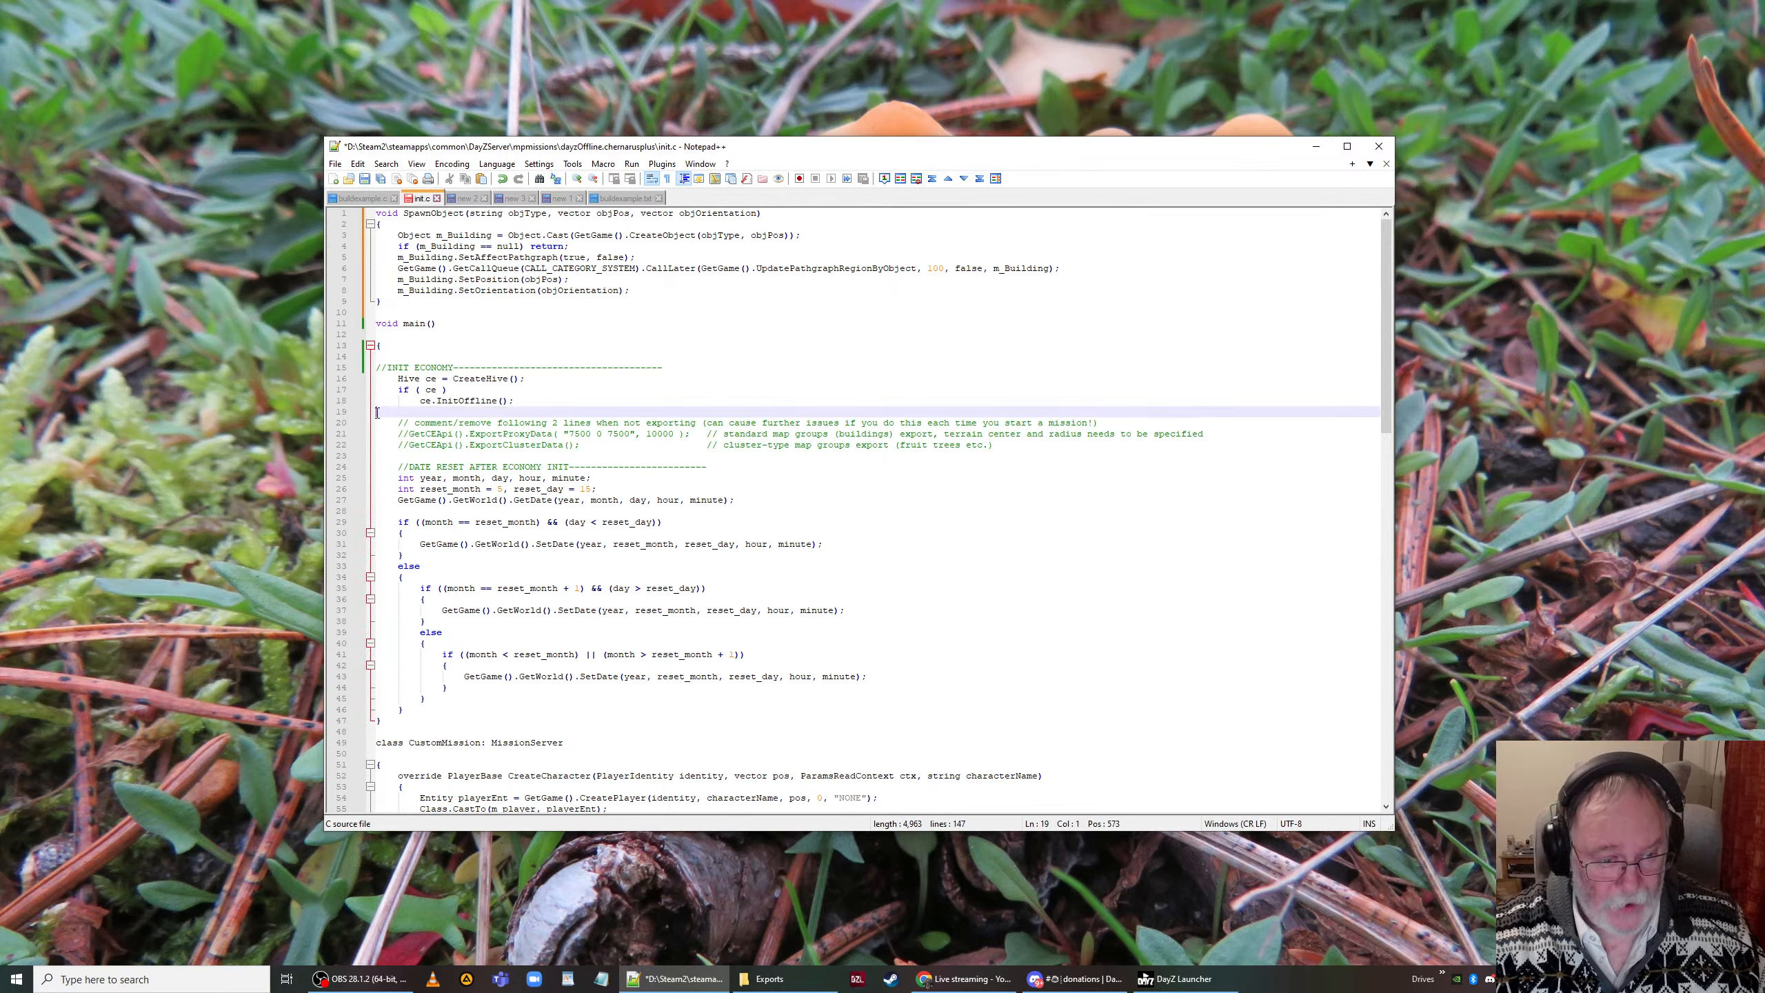
{"action": "key", "text": "Return"}
{"action": "key", "text": "Return"}
{"action": "key", "text": "Up"}
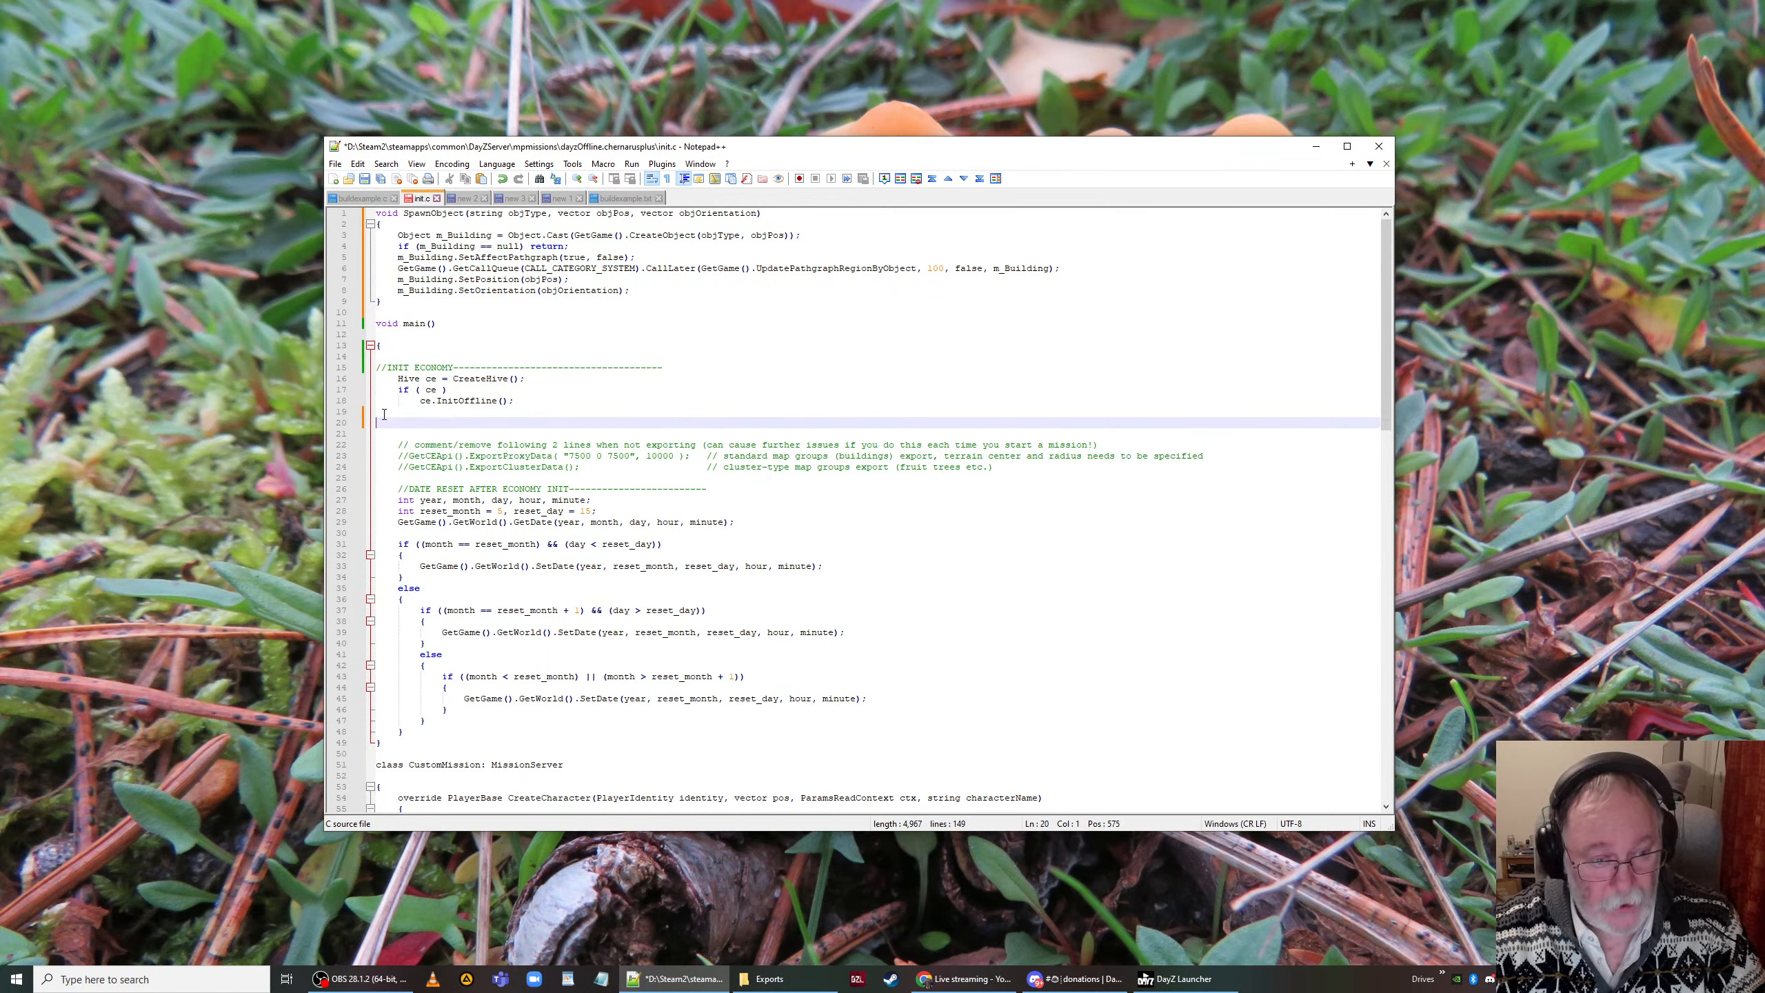
{"action": "key", "text": "ctrl+v"}
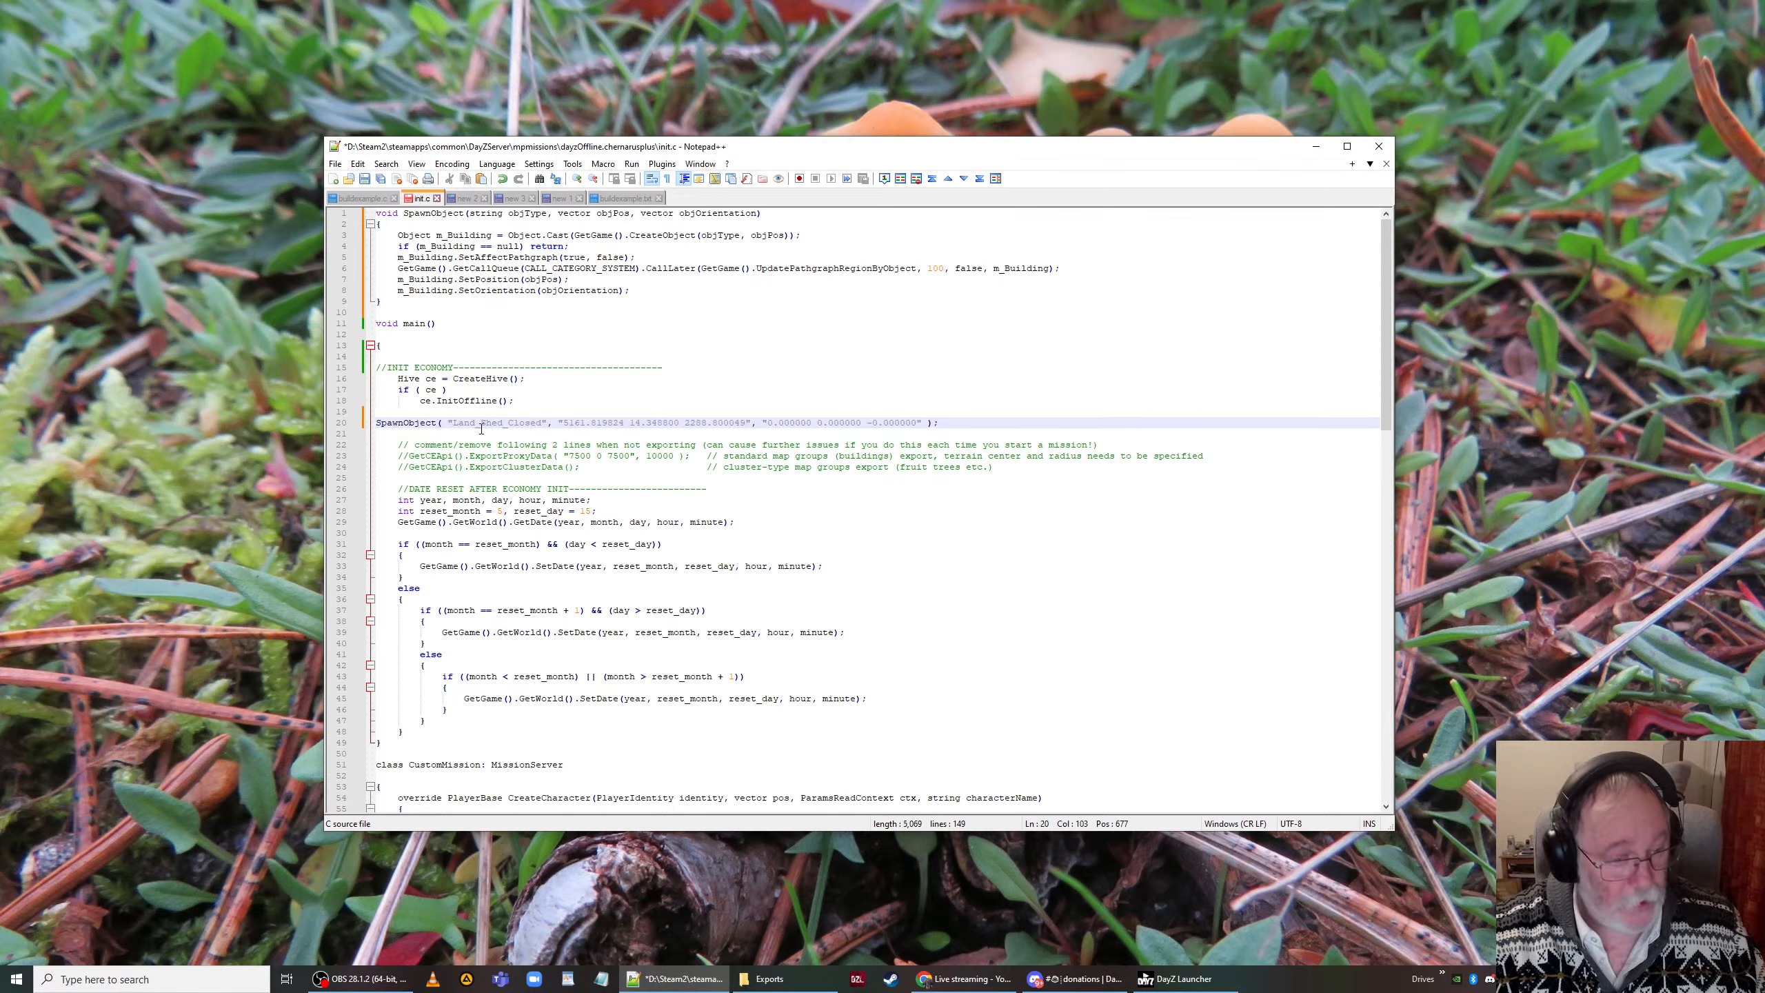
{"action": "left_click", "coordinate": [377, 426]}
{"action": "key", "text": "Tab"}
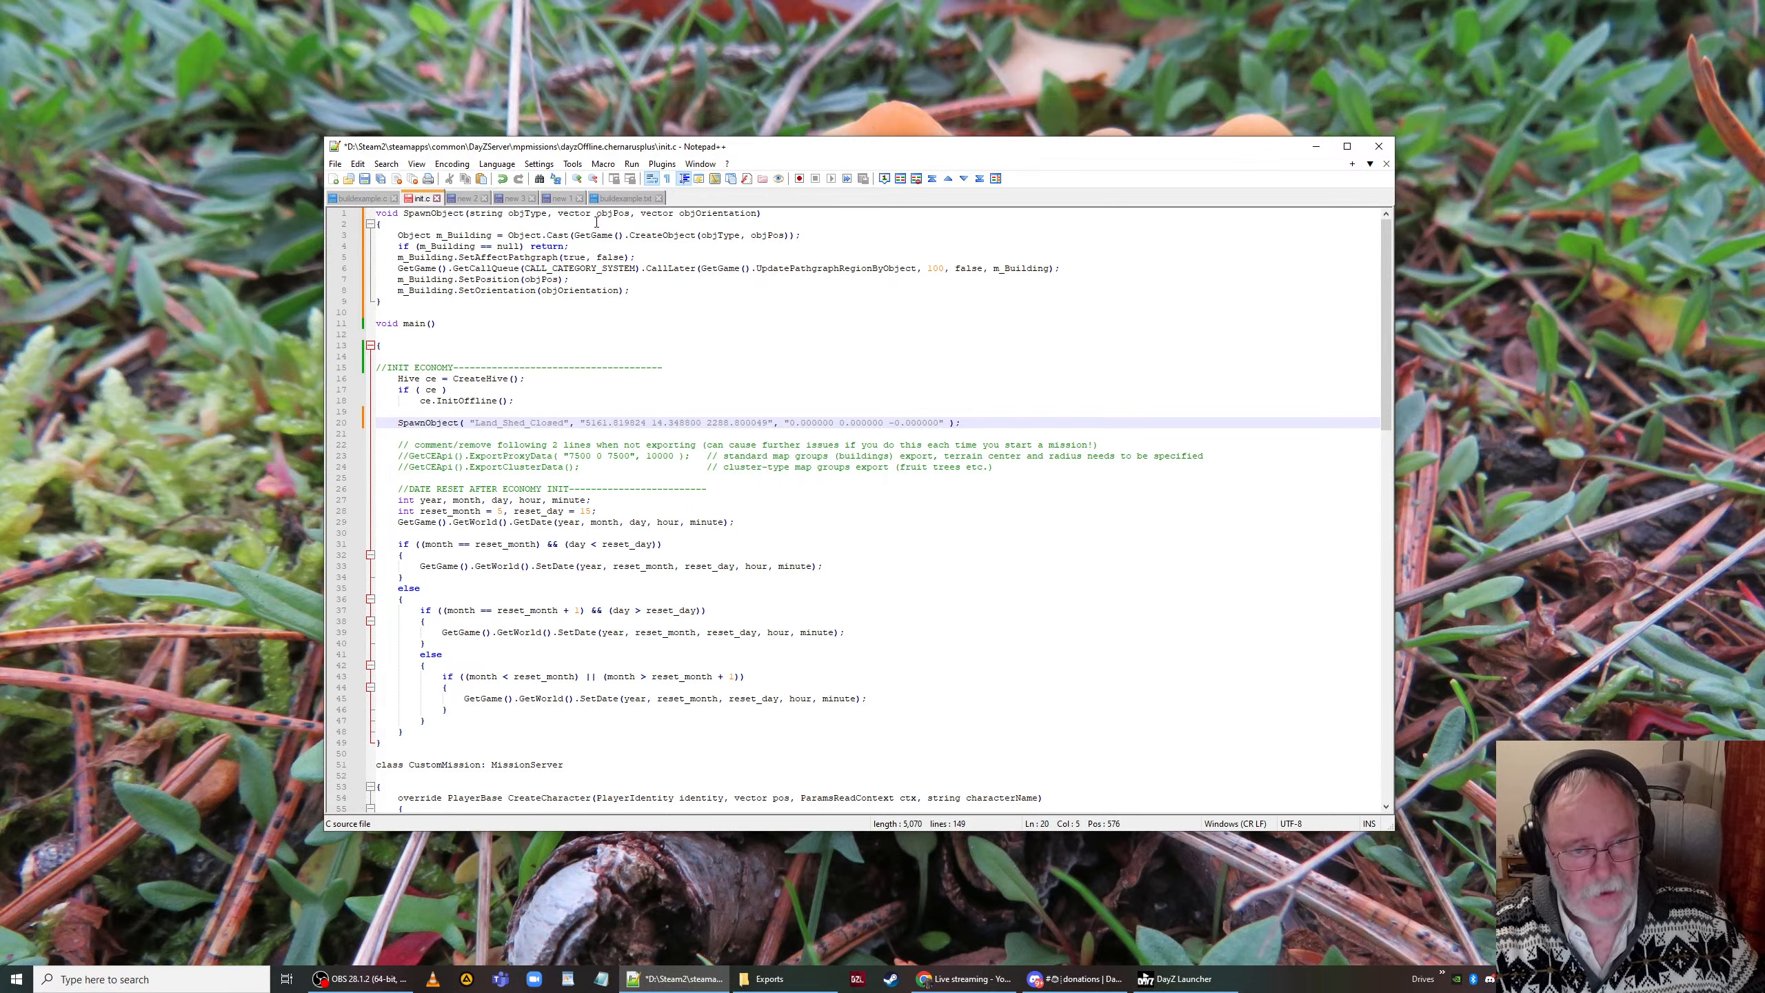
Step: Compare init.c with the sample layout in the "new 2" document, and highlight the pasted SpawnObject line in init.c
{"action": "left_click", "coordinate": [467, 198]}
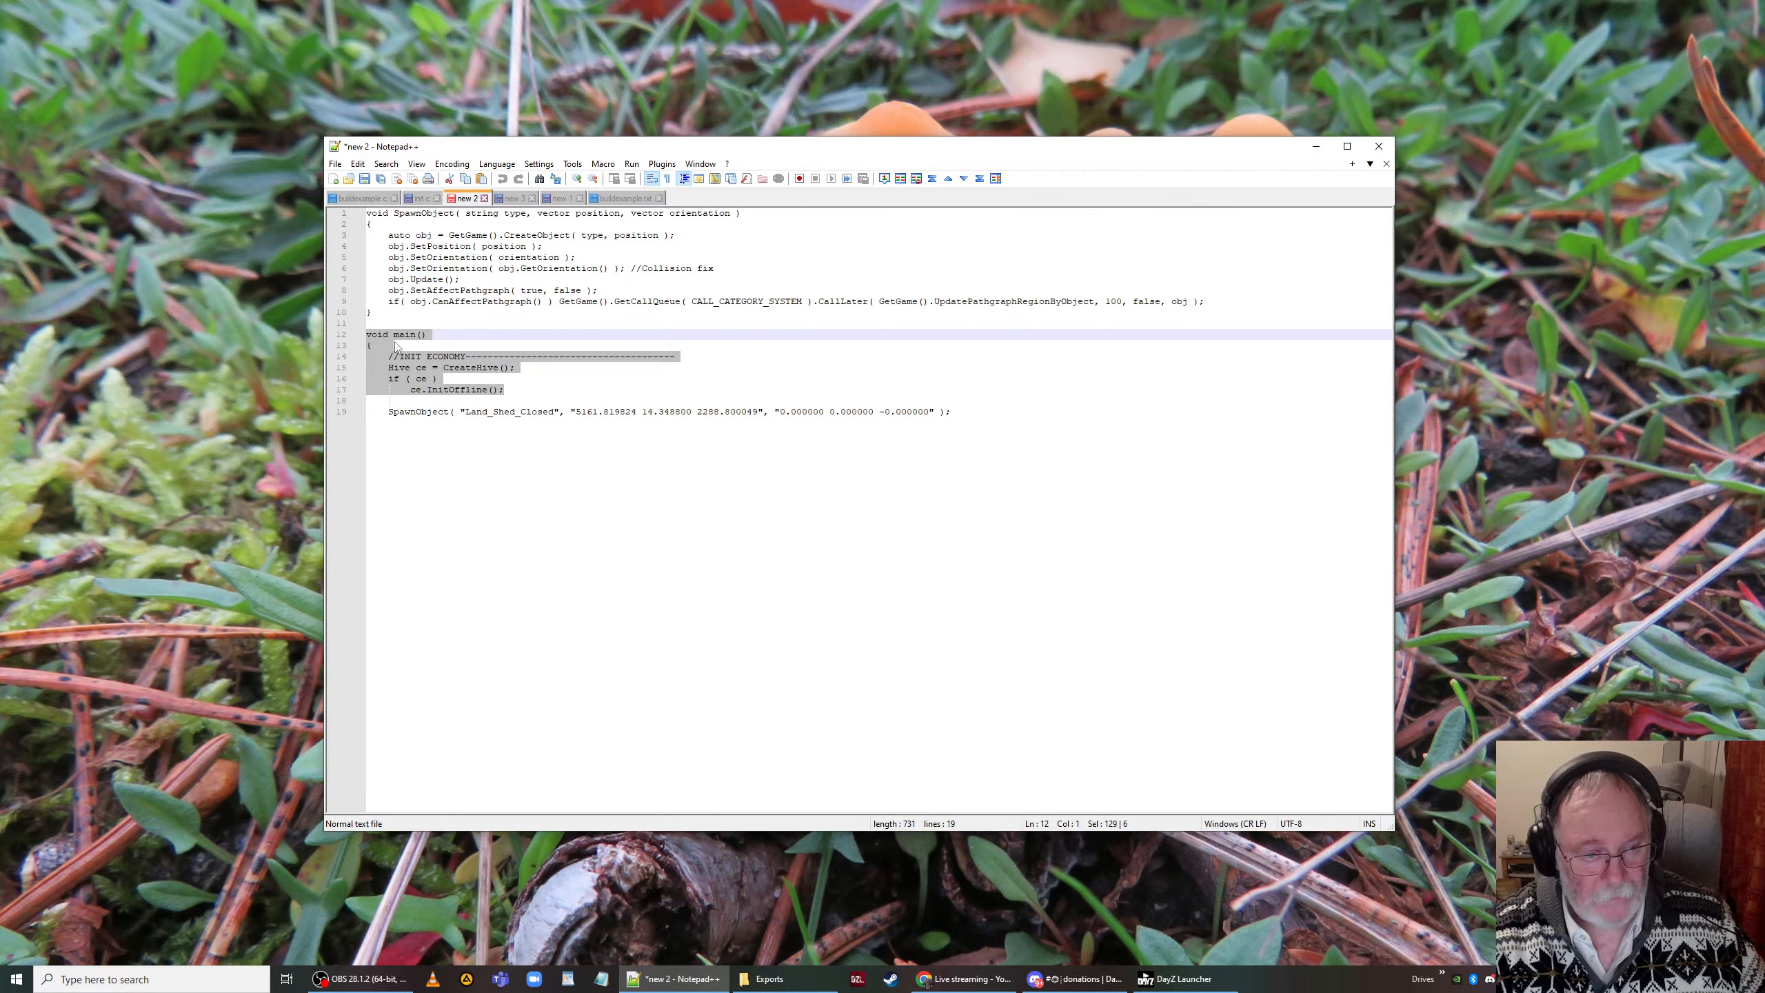
{"action": "left_click", "coordinate": [420, 199]}
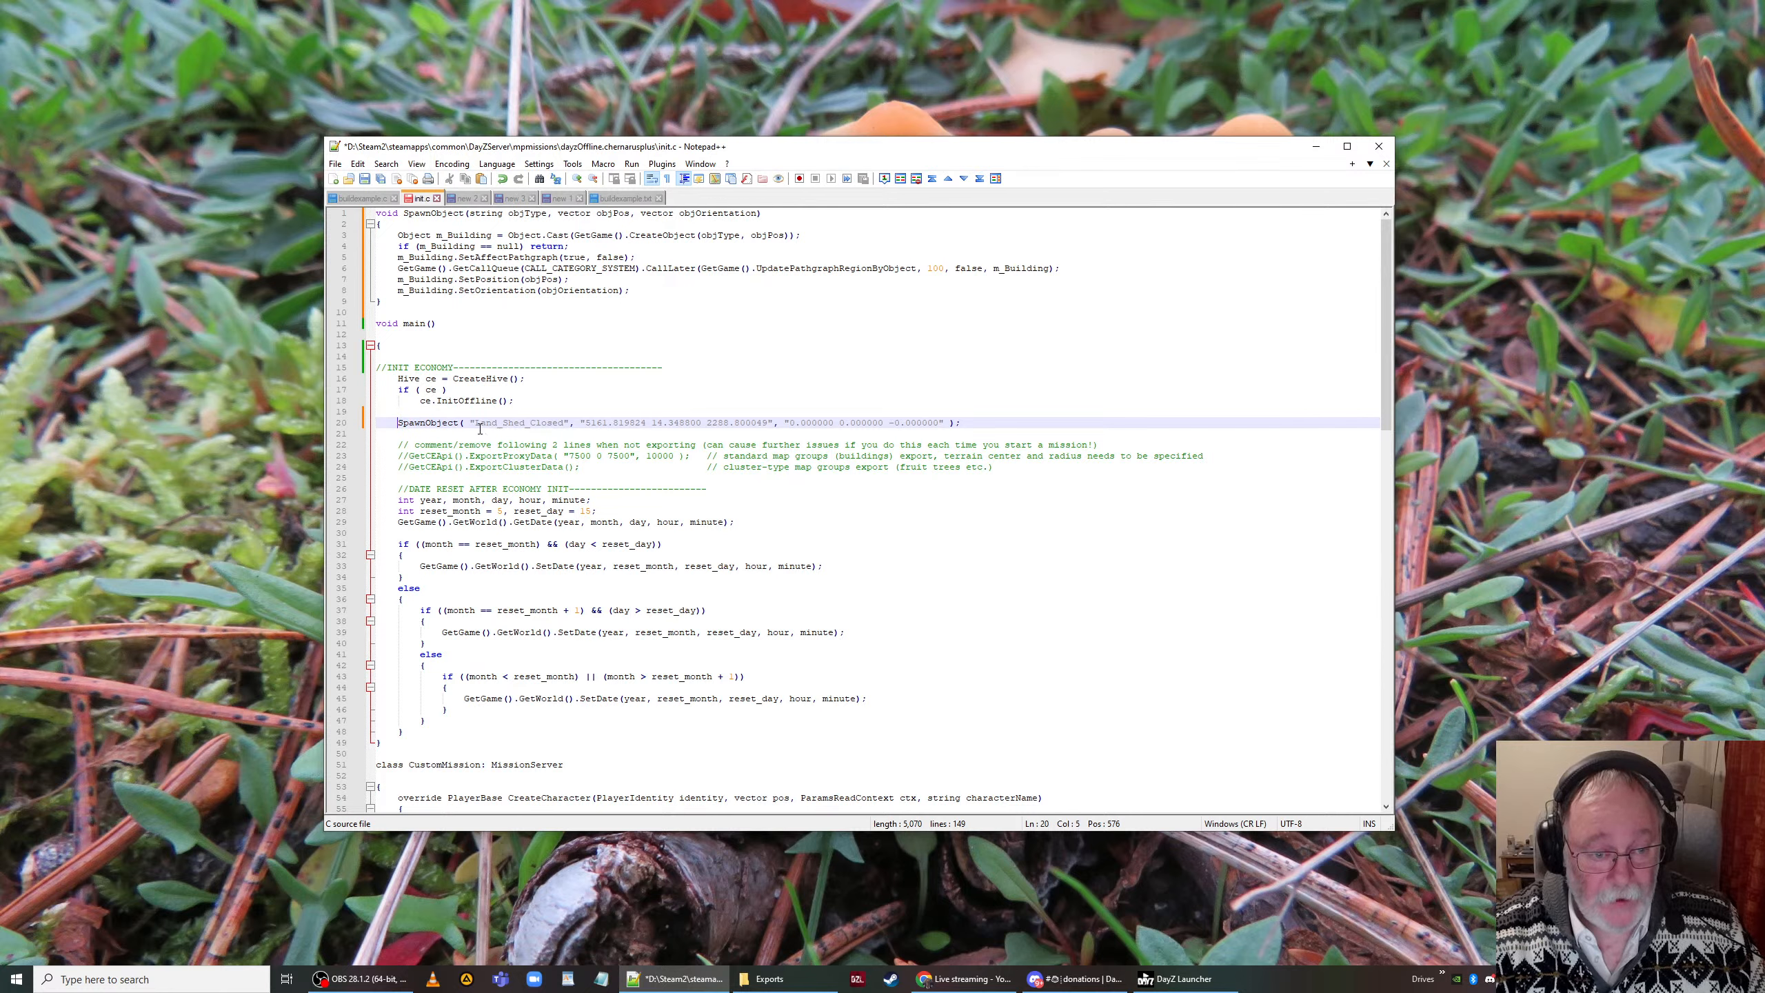
{"action": "left_click_drag", "start_coordinate": [484, 430], "coordinate": [504, 426]}
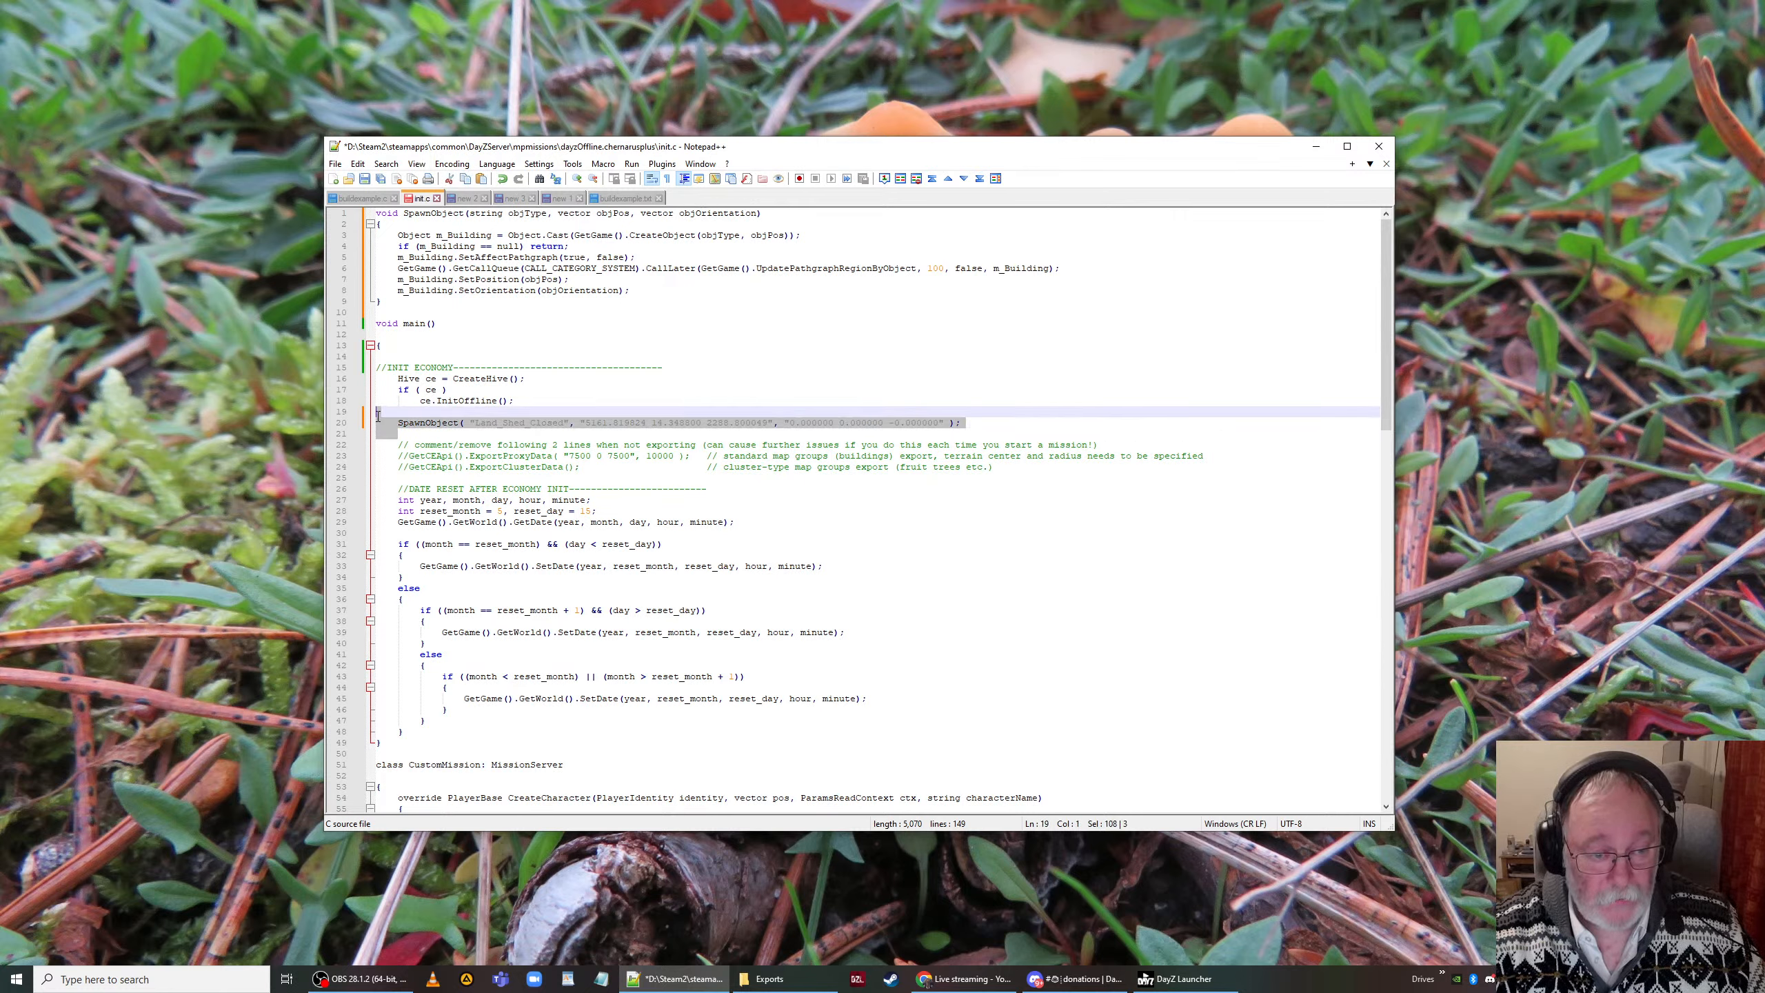
{"action": "left_click_drag", "start_coordinate": [397, 422], "coordinate": [977, 420]}
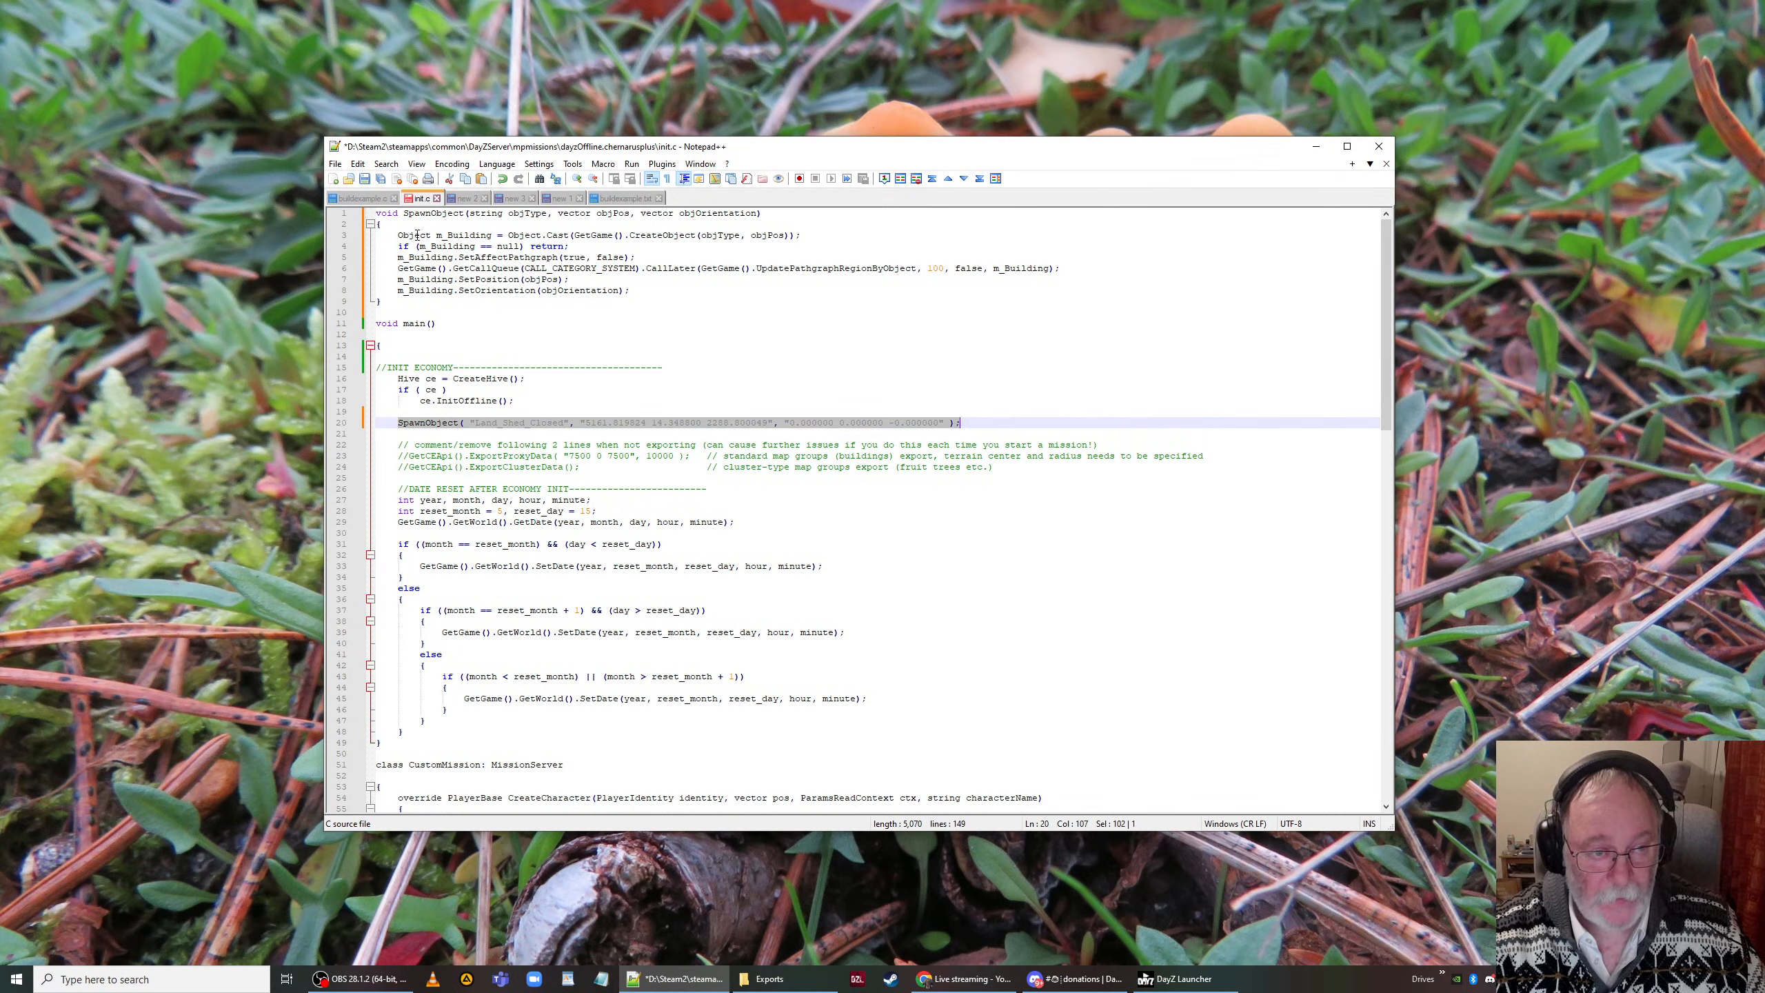
Step: Highlight the Land_Shed_Closed name in init.c, and look through the sample SpawnObject lists in the "new 3" document
{"action": "left_click", "coordinate": [490, 421]}
{"action": "double_click", "coordinate": [492, 422]}
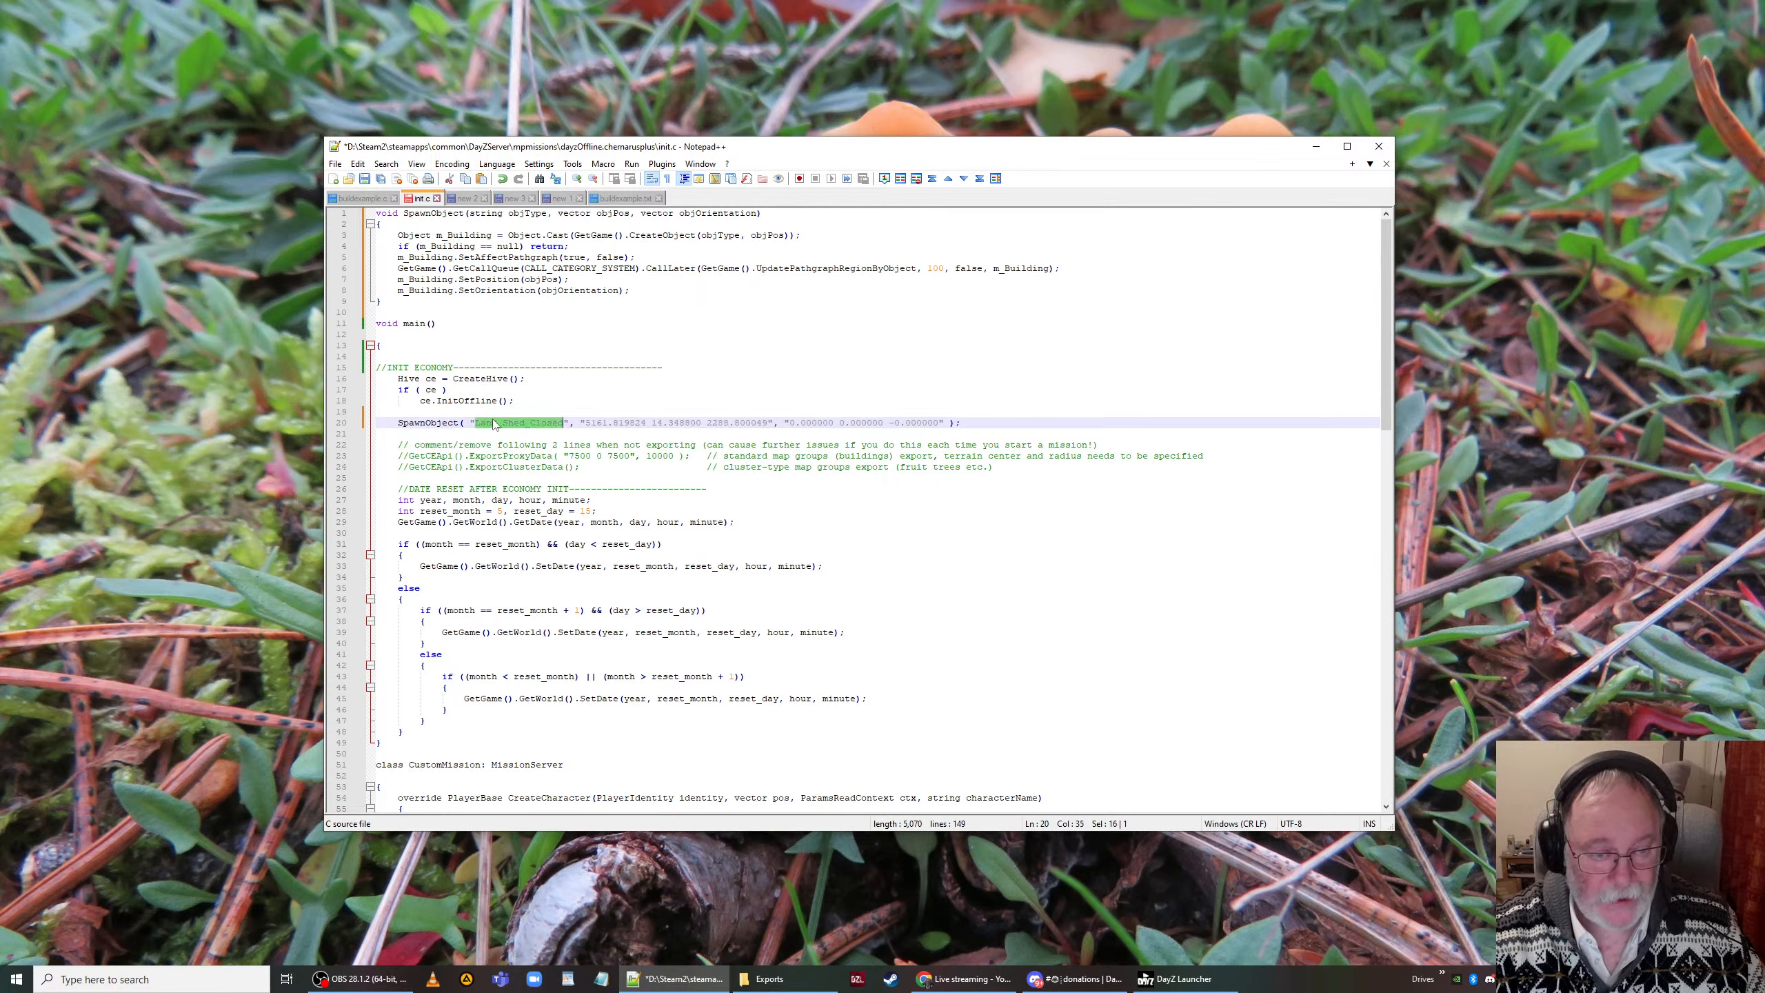
{"action": "left_click", "coordinate": [465, 199]}
{"action": "left_click", "coordinate": [515, 198]}
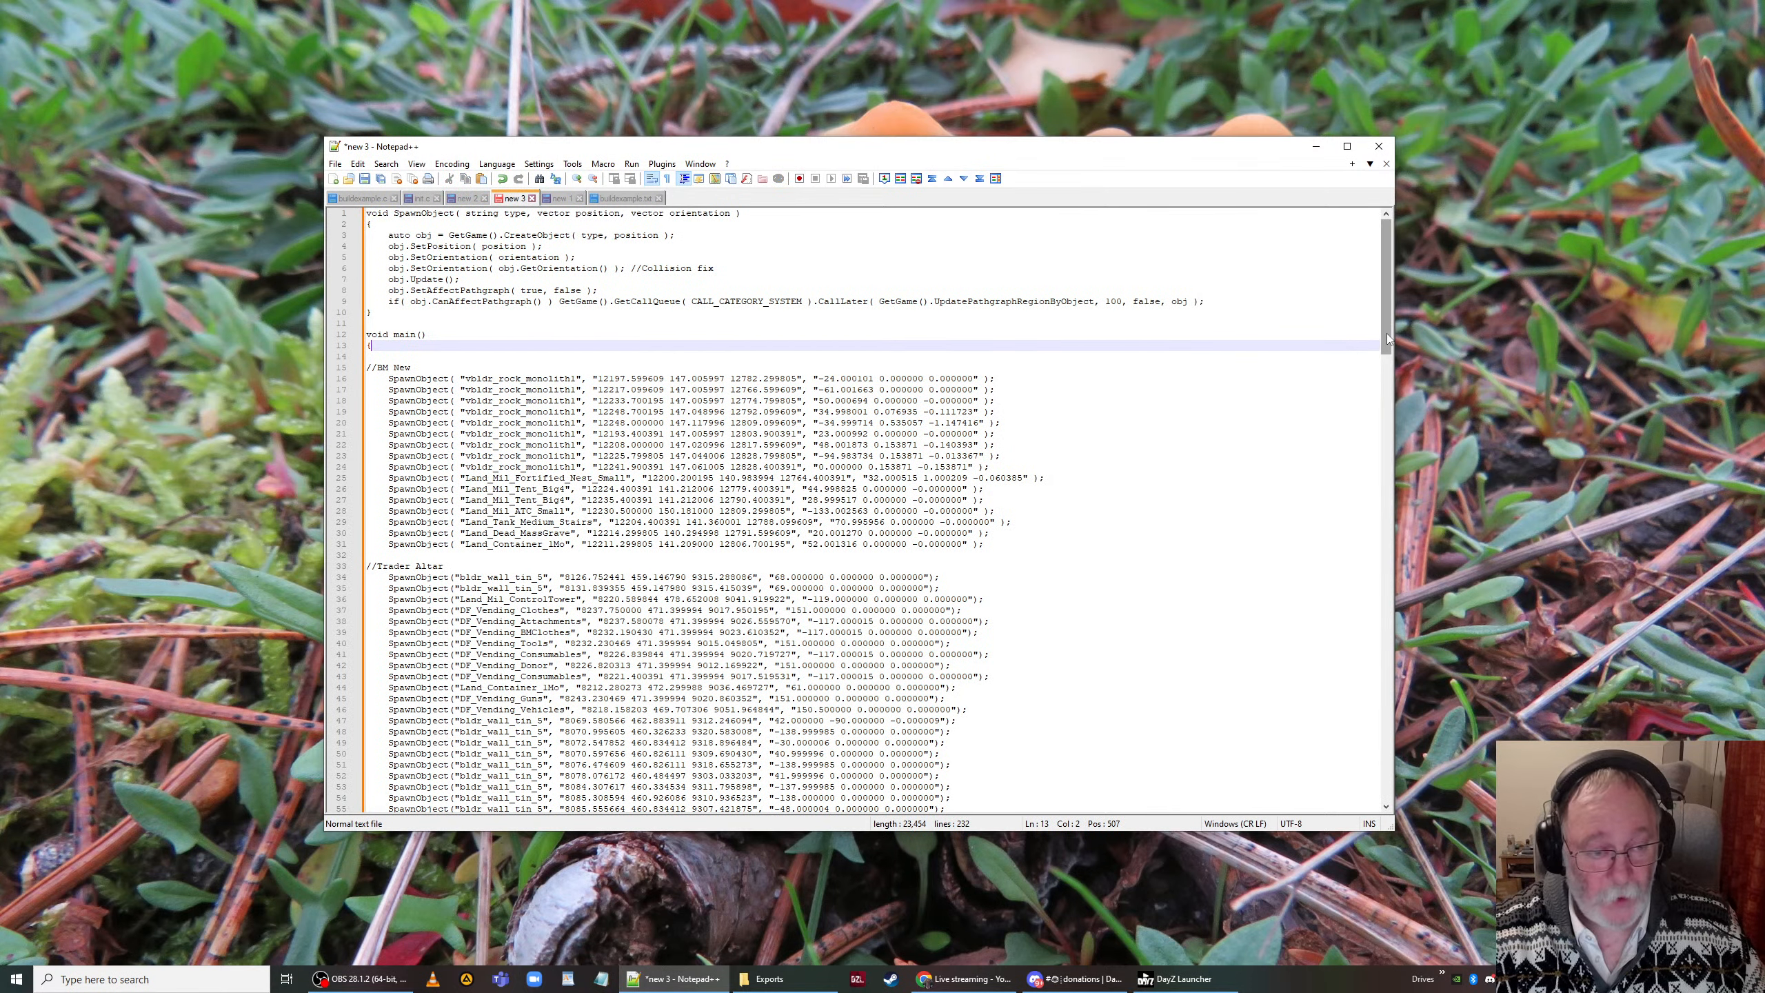
{"action": "left_click_drag", "start_coordinate": [1386, 335], "coordinate": [1387, 347]}
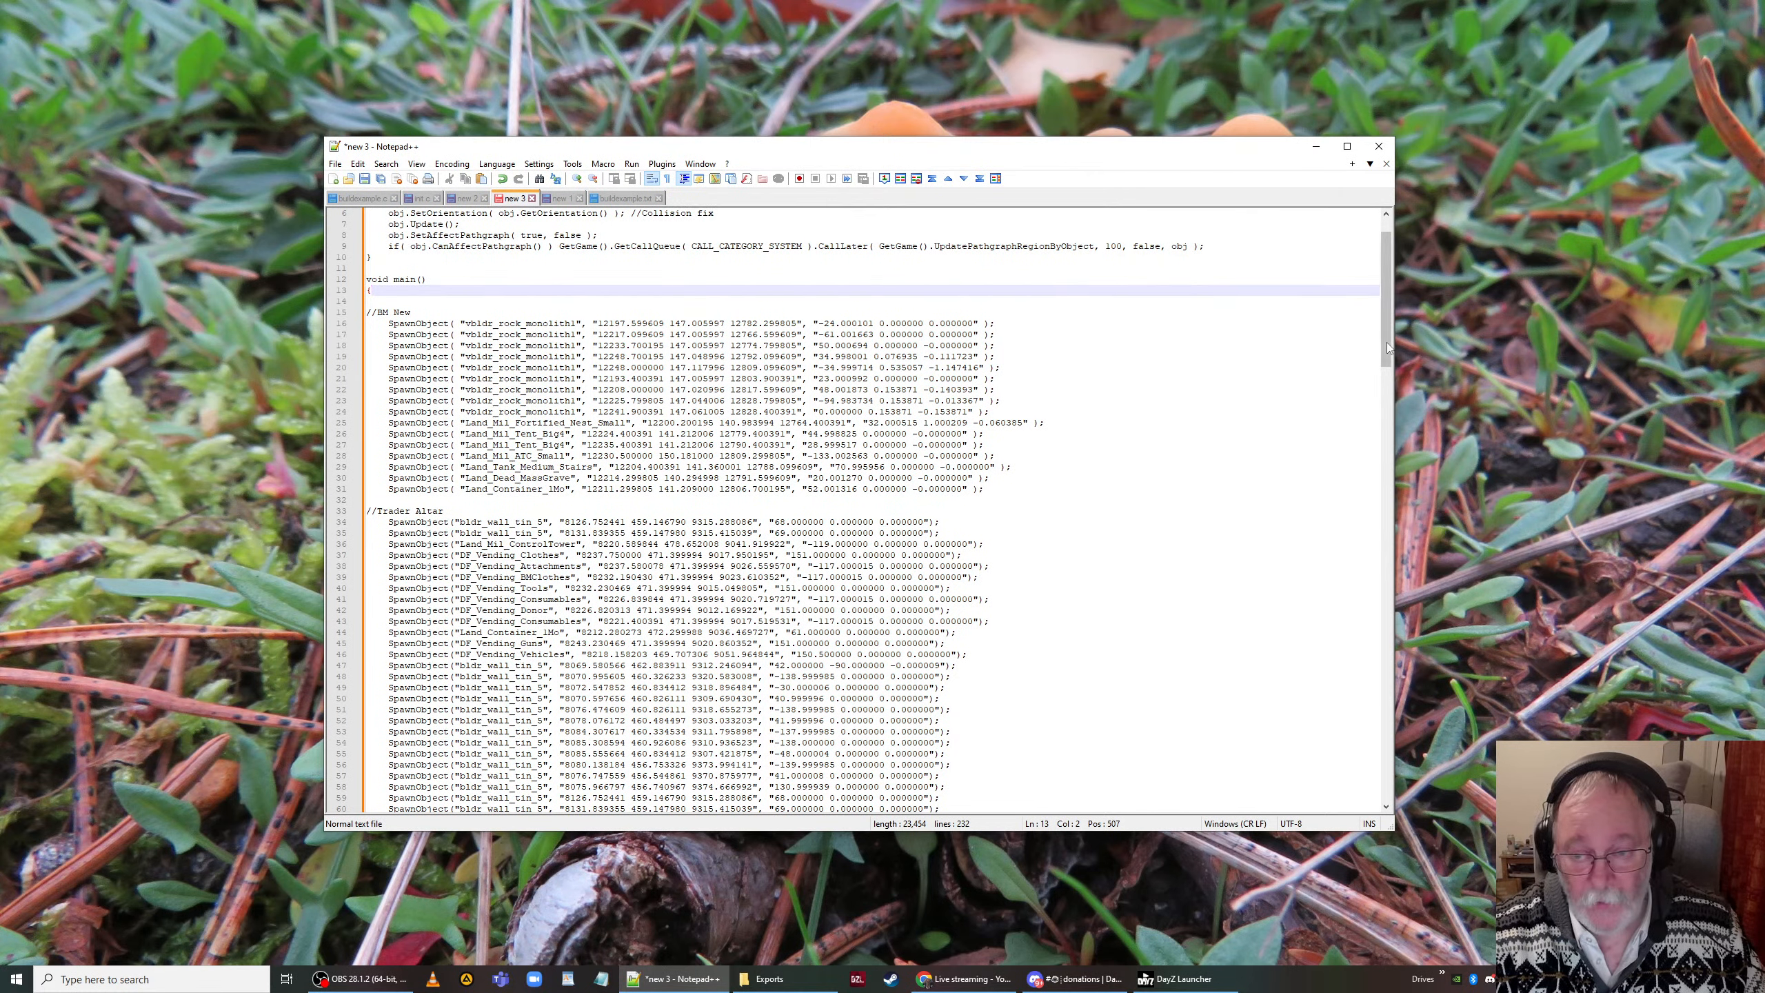
{"action": "left_click_drag", "start_coordinate": [1387, 342], "coordinate": [1387, 393]}
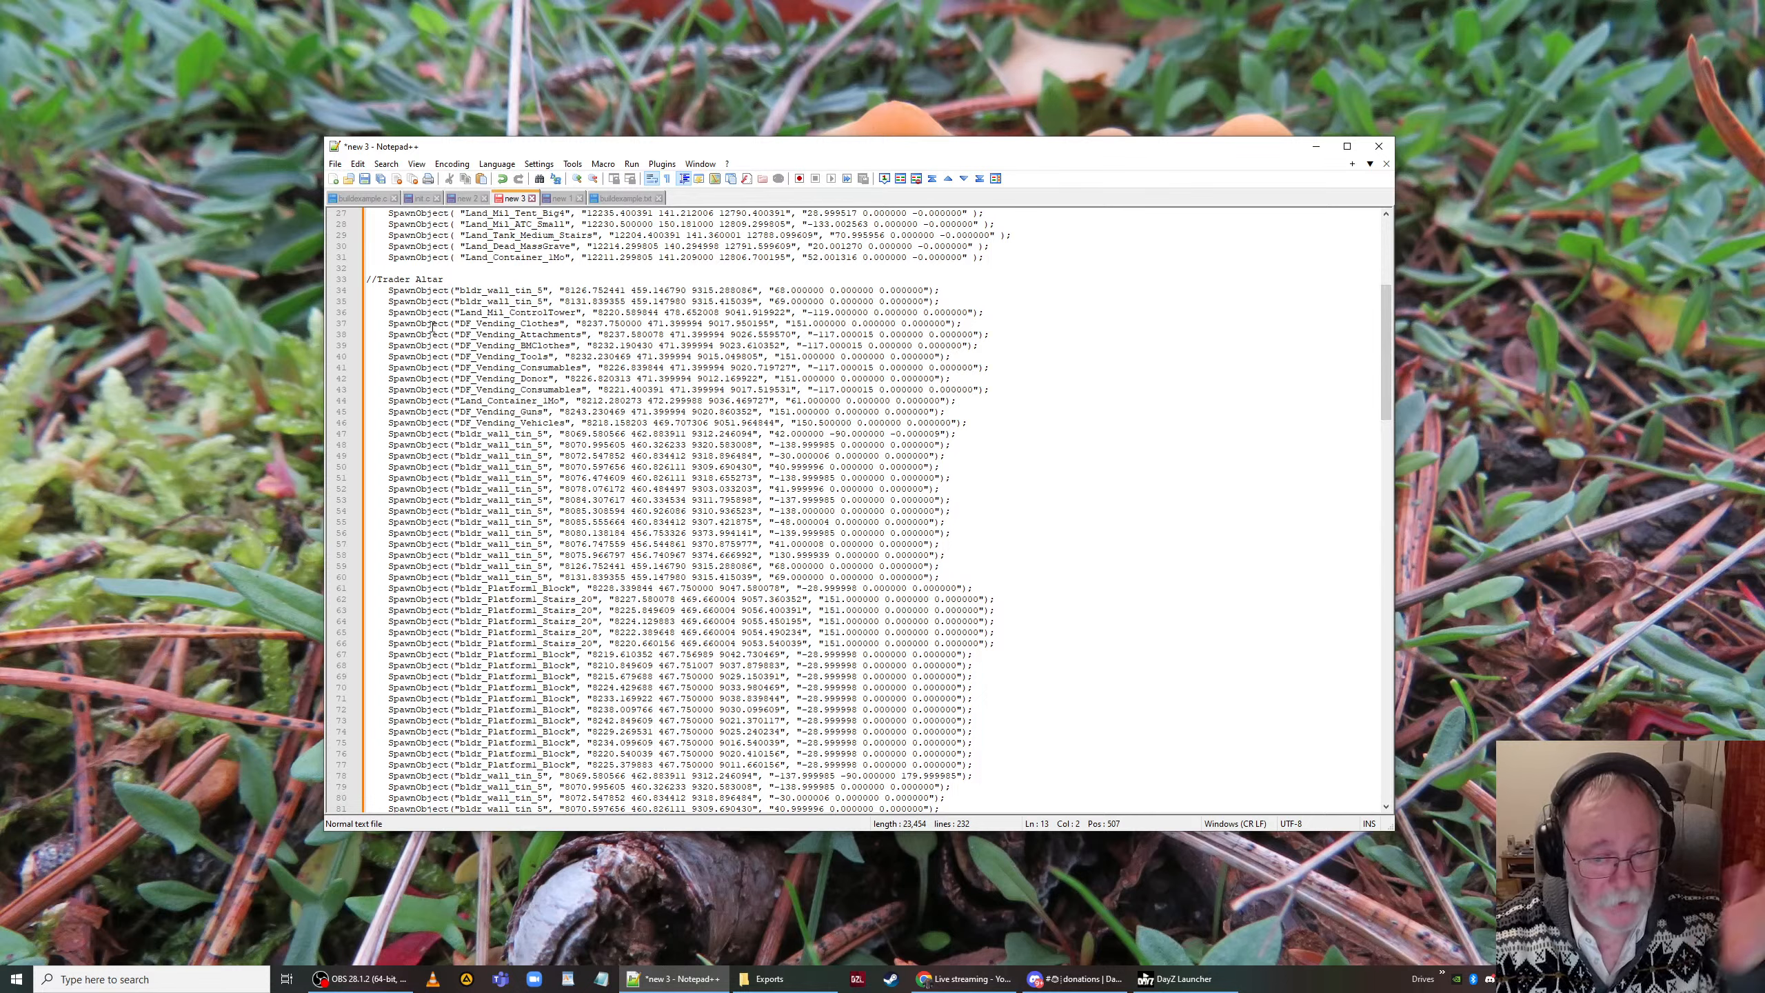
{"action": "left_click_drag", "start_coordinate": [1390, 373], "coordinate": [1437, 638]}
{"action": "scroll", "coordinate": [466, 606], "scroll_direction": "down", "scroll_amount": 6}
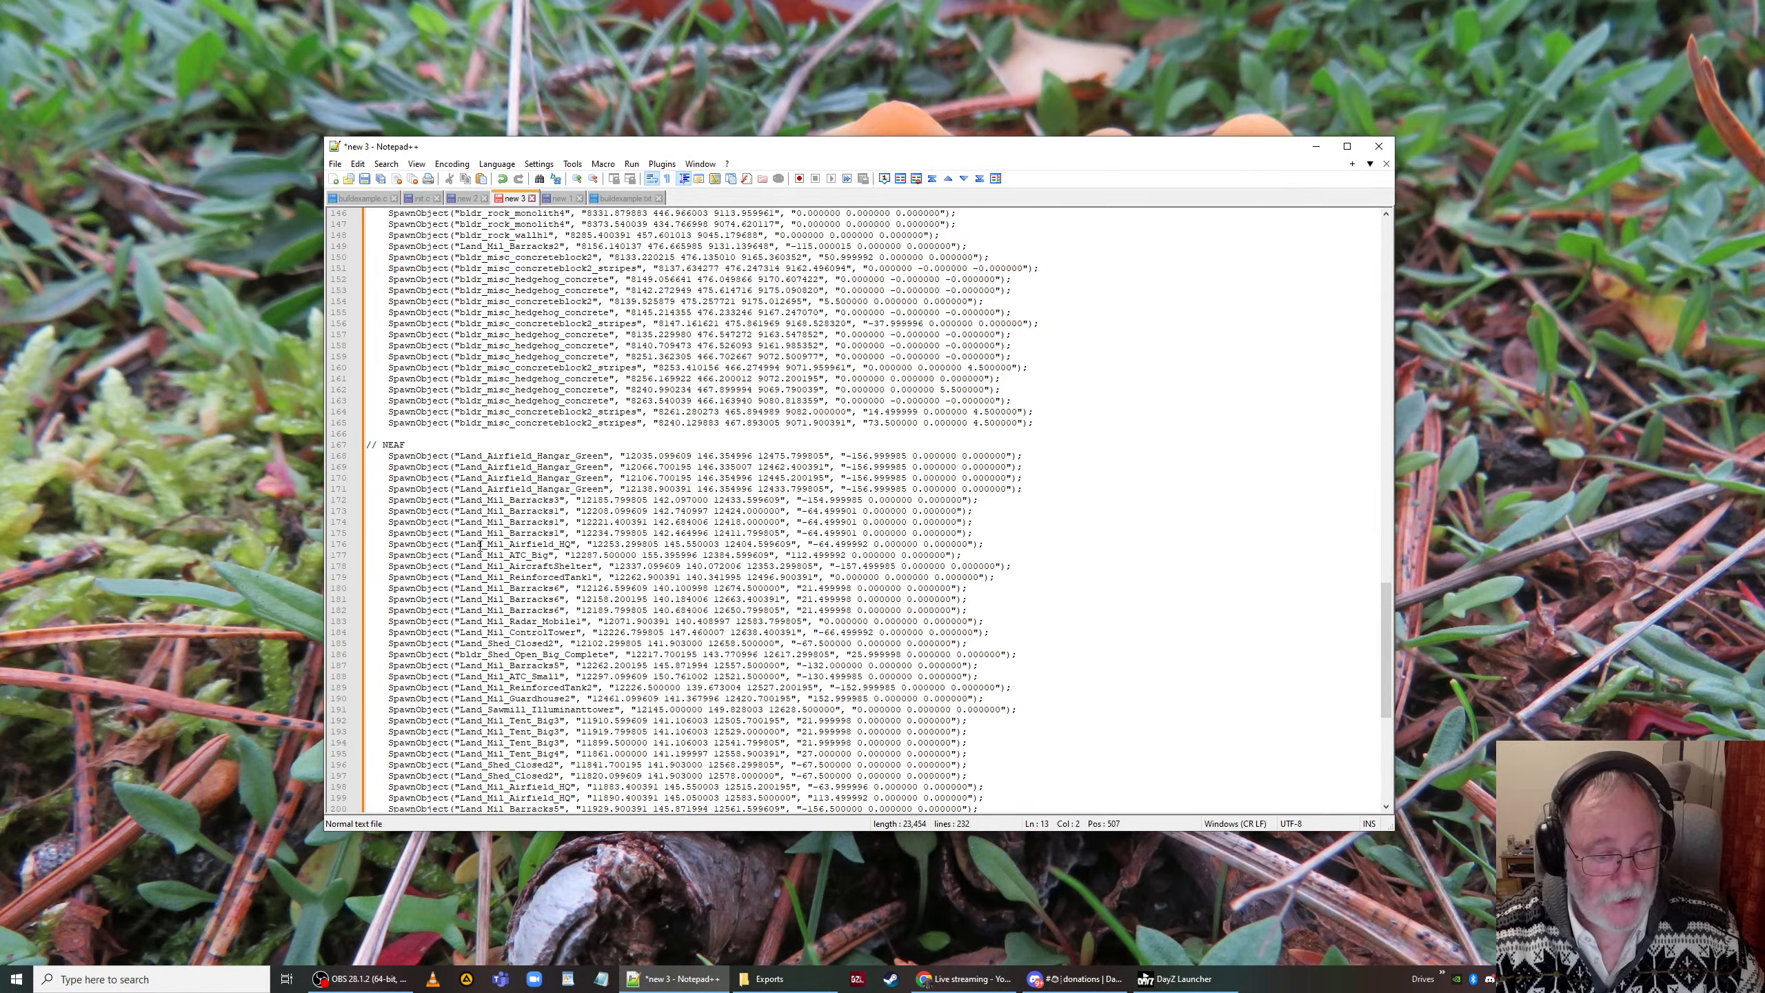
{"action": "scroll", "coordinate": [561, 495], "scroll_direction": "down", "scroll_amount": 4}
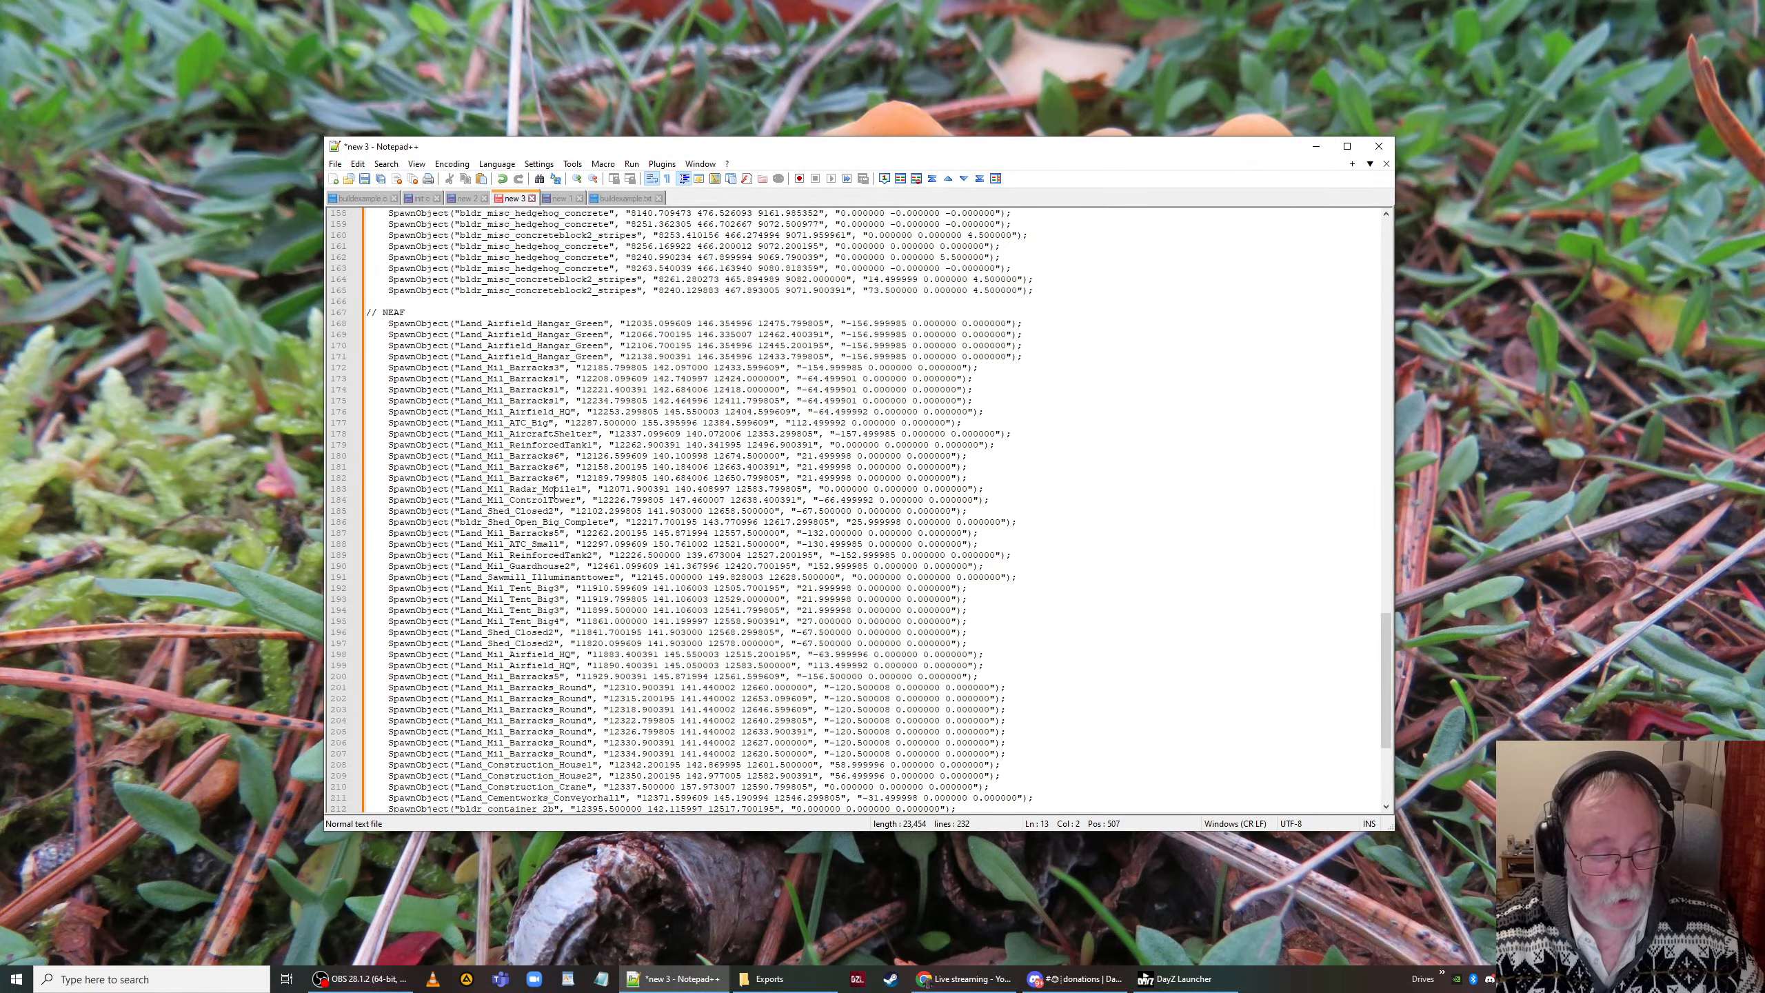
{"action": "scroll", "coordinate": [561, 495], "scroll_direction": "down", "scroll_amount": 3}
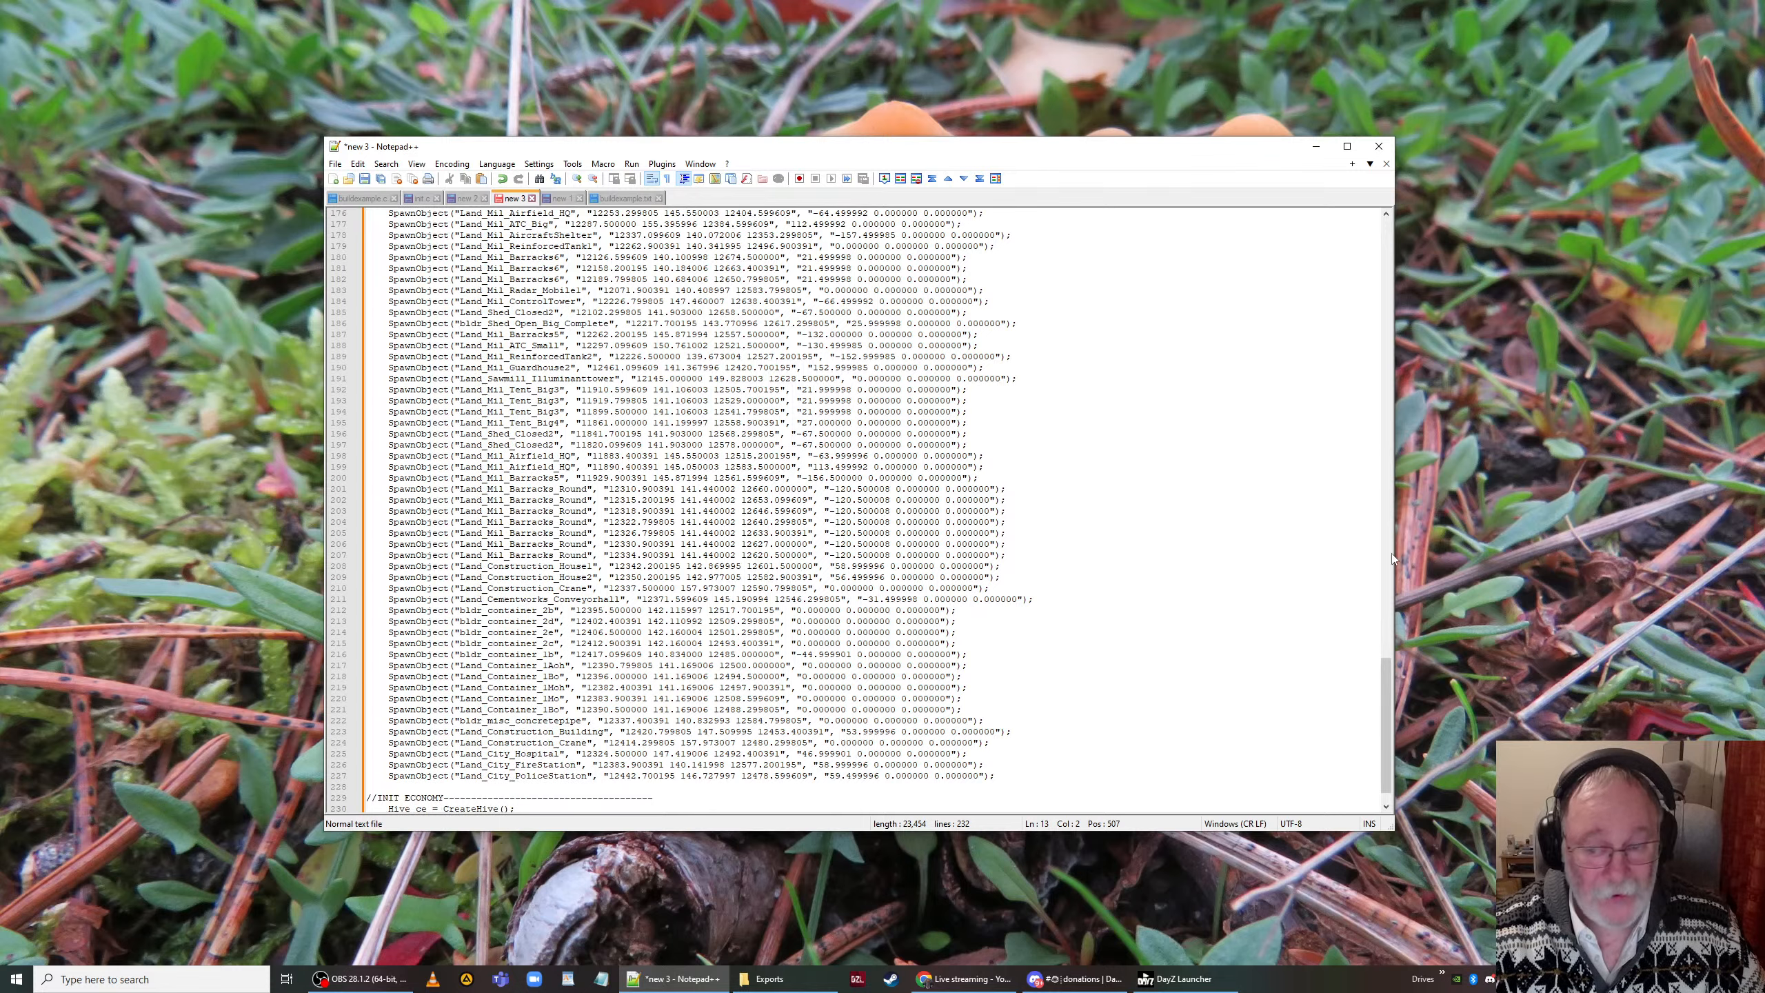
{"action": "left_click_drag", "start_coordinate": [1384, 678], "coordinate": [1360, 289]}
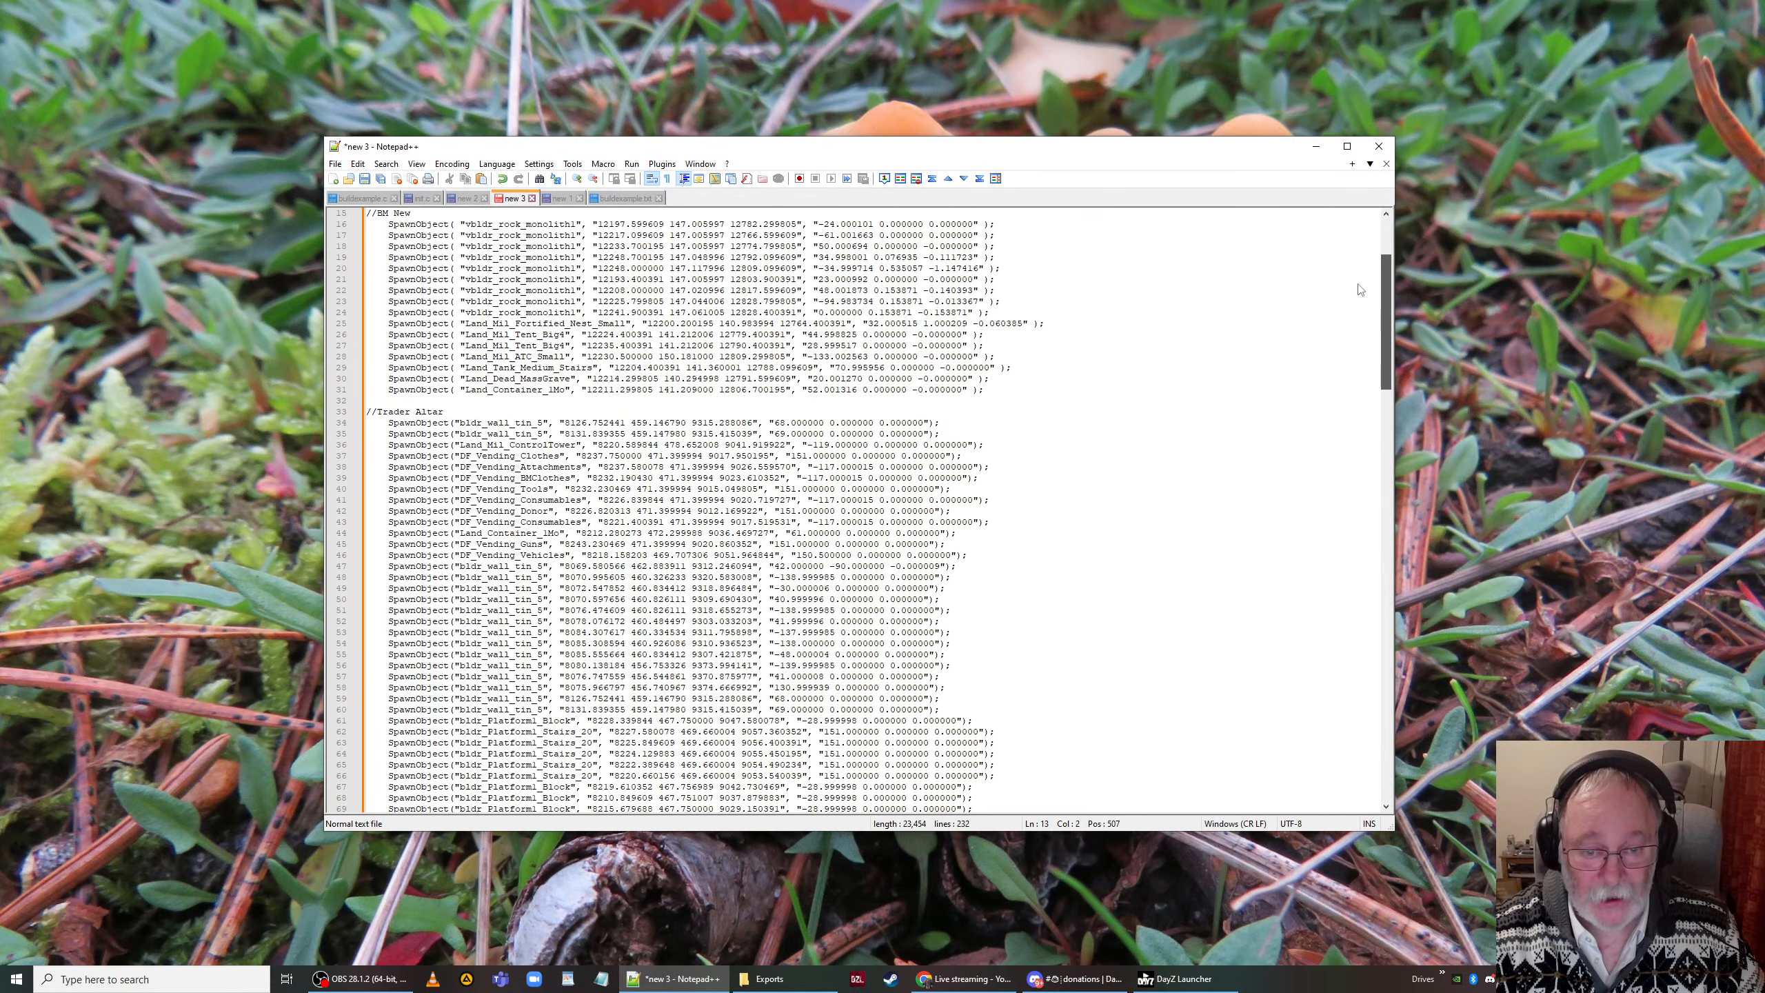
{"action": "left_click", "coordinate": [1146, 345]}
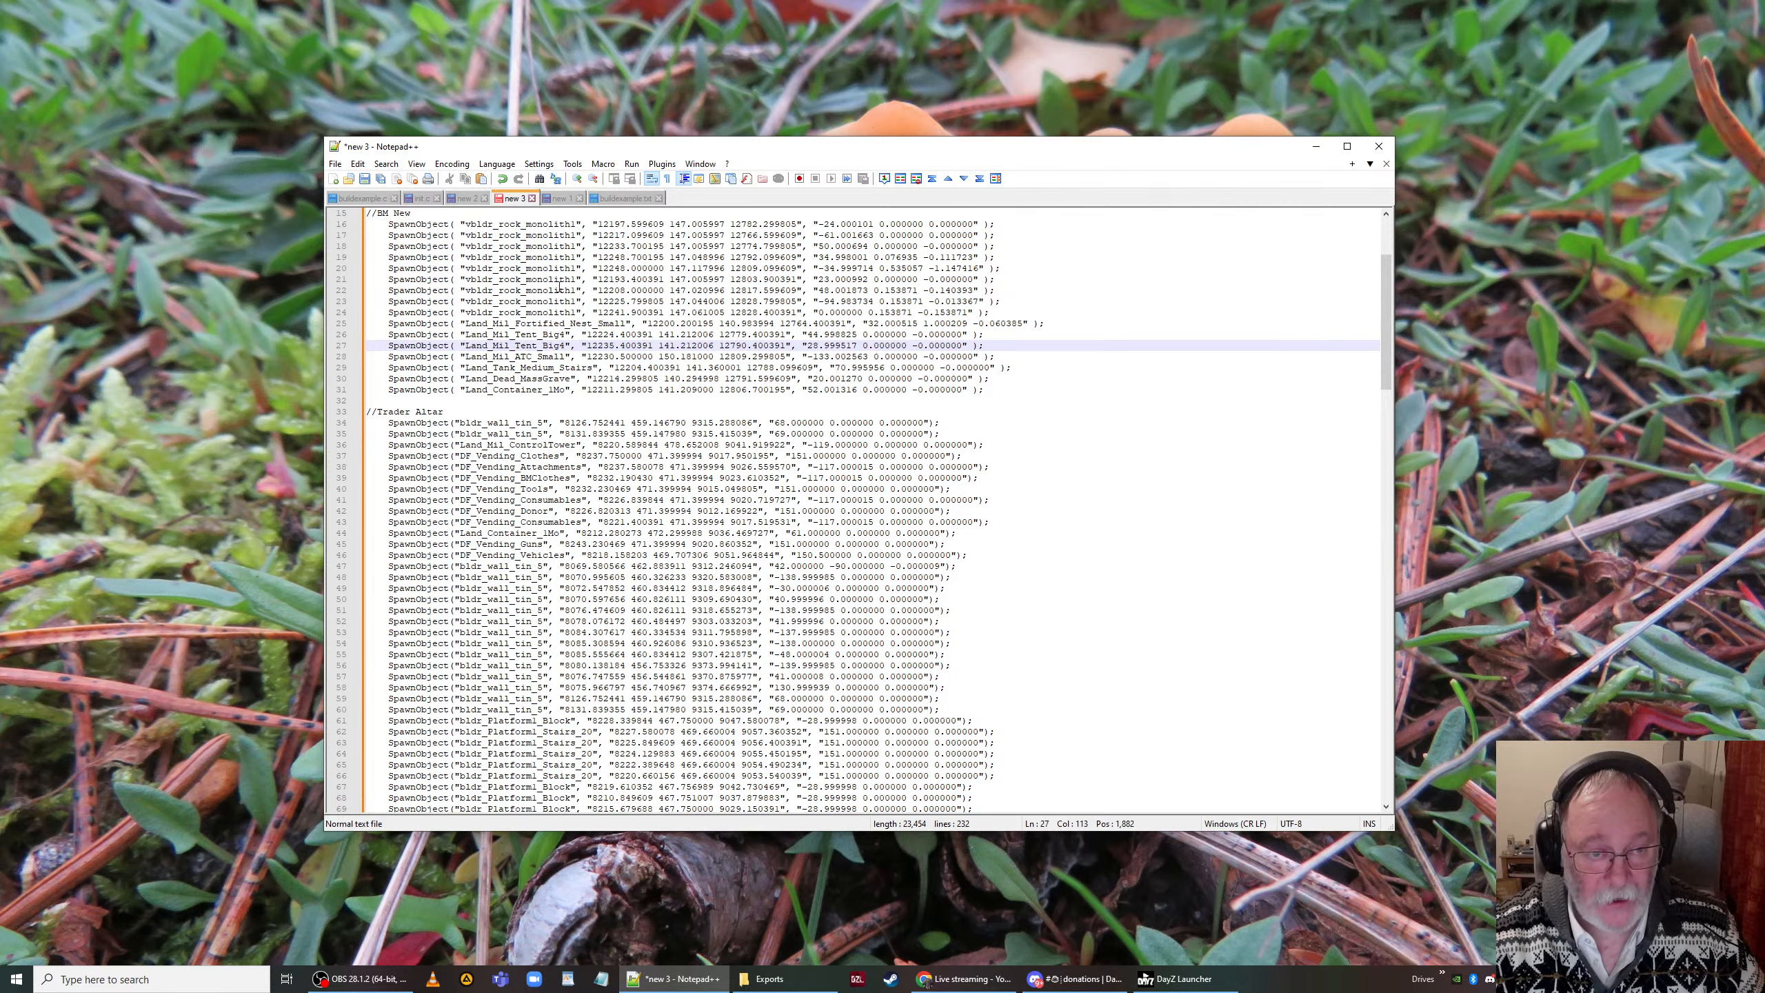
{"action": "scroll", "coordinate": [872, 510], "scroll_direction": "down", "scroll_amount": 5}
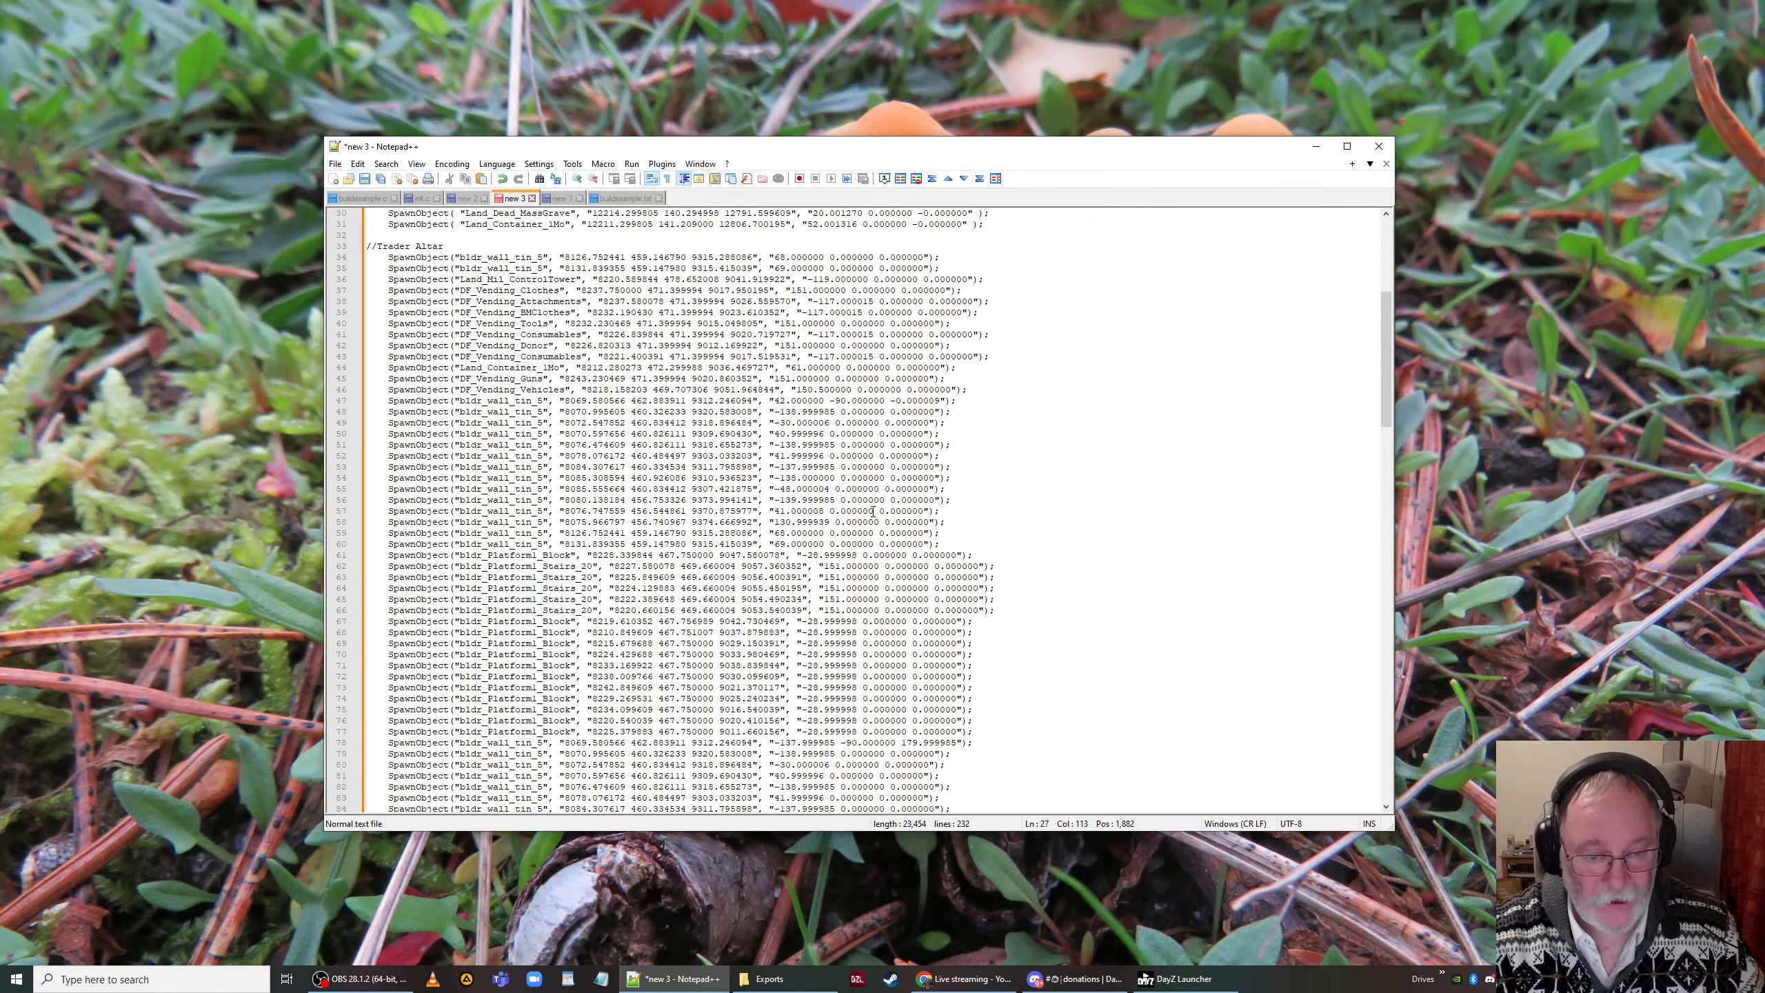
Step: Delete the comma between position and orientation in the bldr_wall_tin_5 entry on line 57 of "new 3", and restore it
{"action": "left_click_drag", "start_coordinate": [765, 511], "coordinate": [759, 511]}
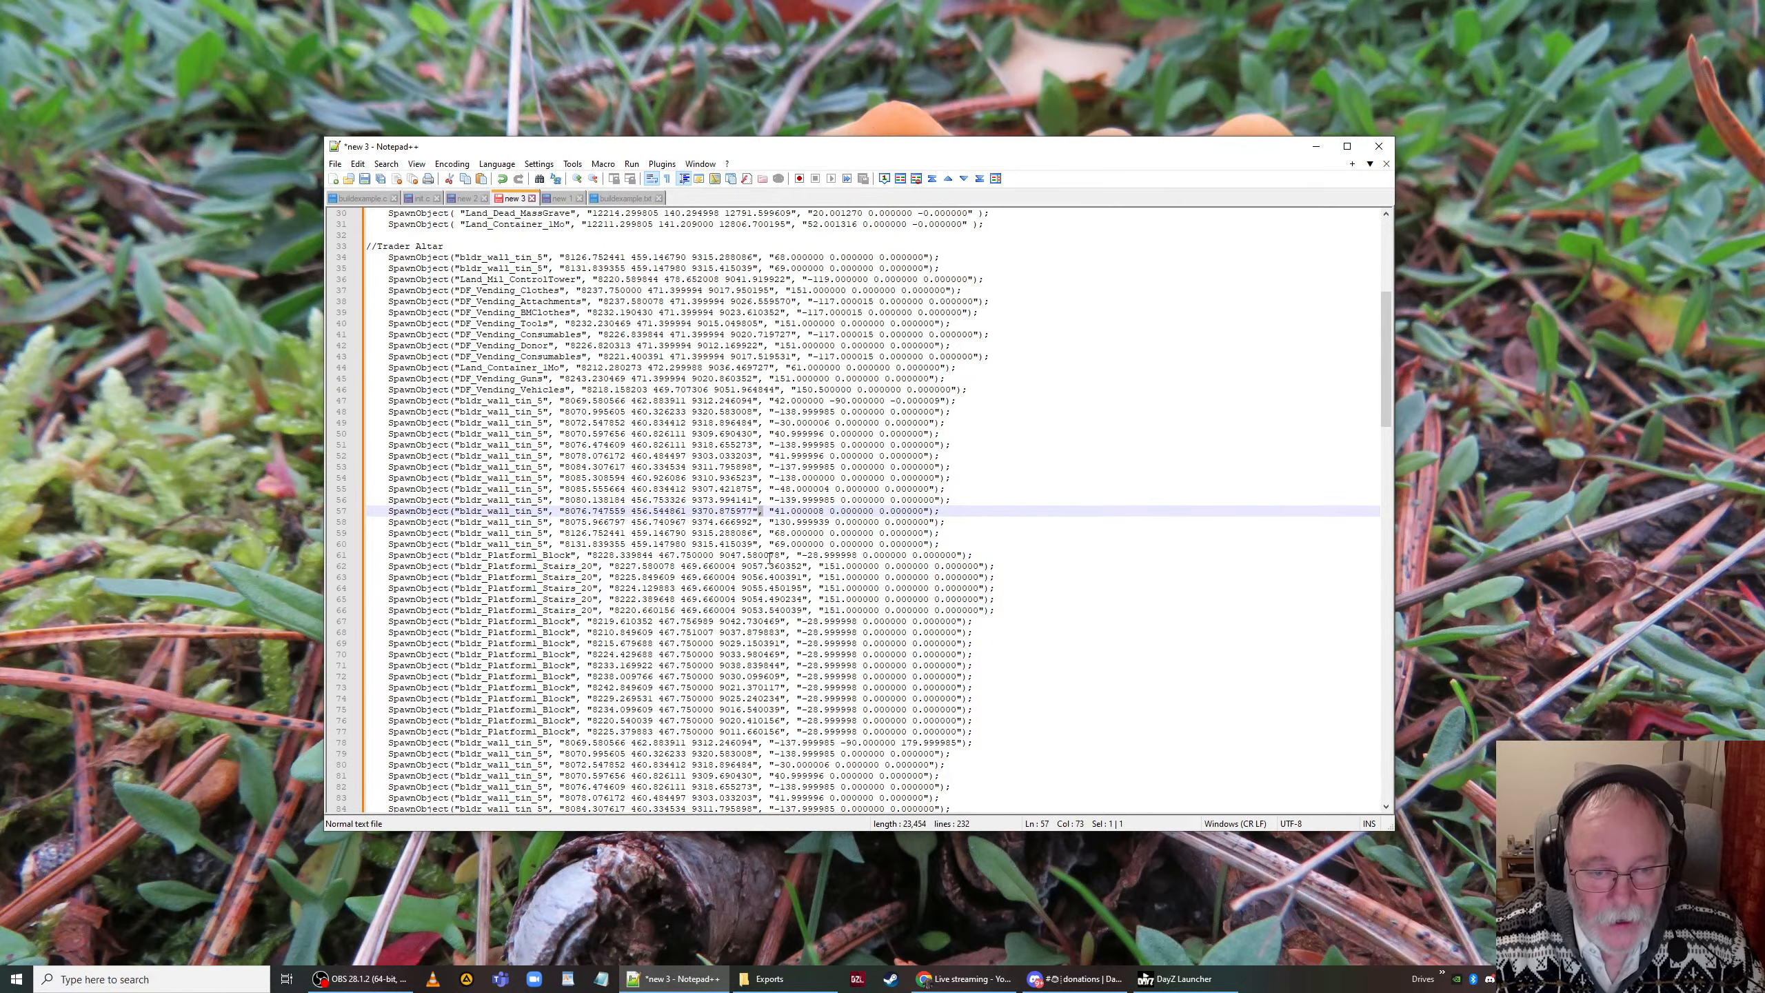
{"action": "key", "text": "Delete"}
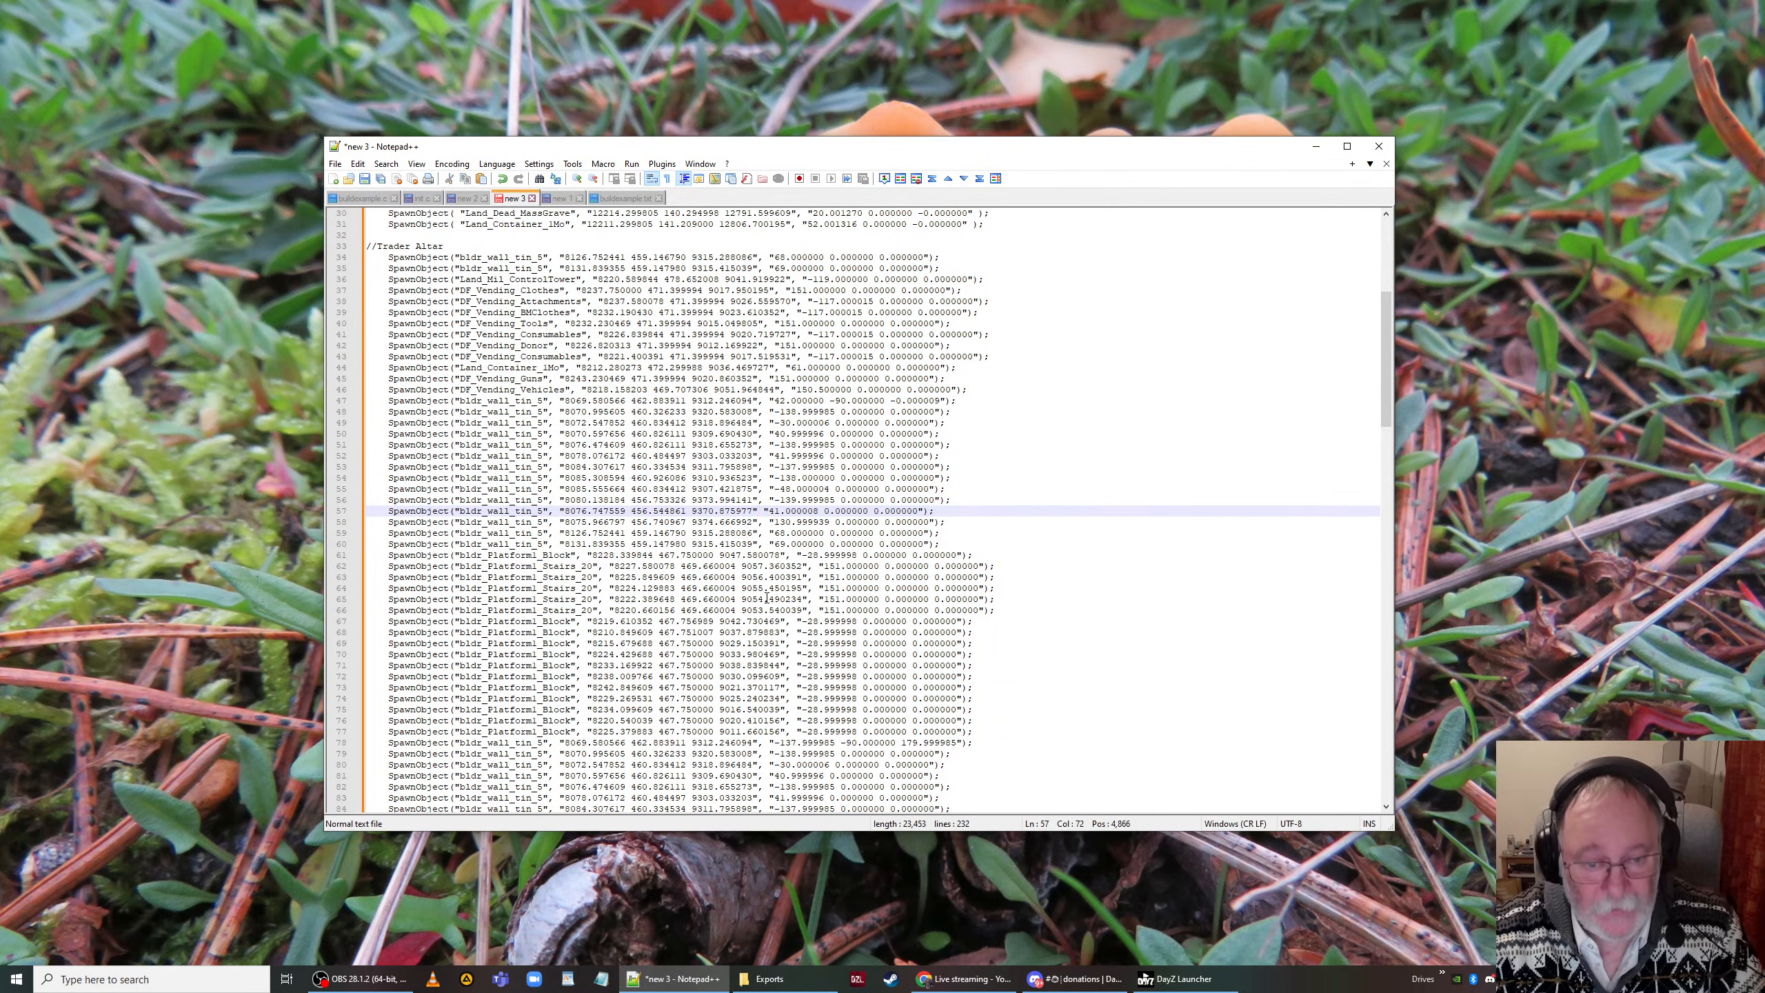
{"action": "scroll", "coordinate": [813, 543], "scroll_direction": "down", "scroll_amount": 2}
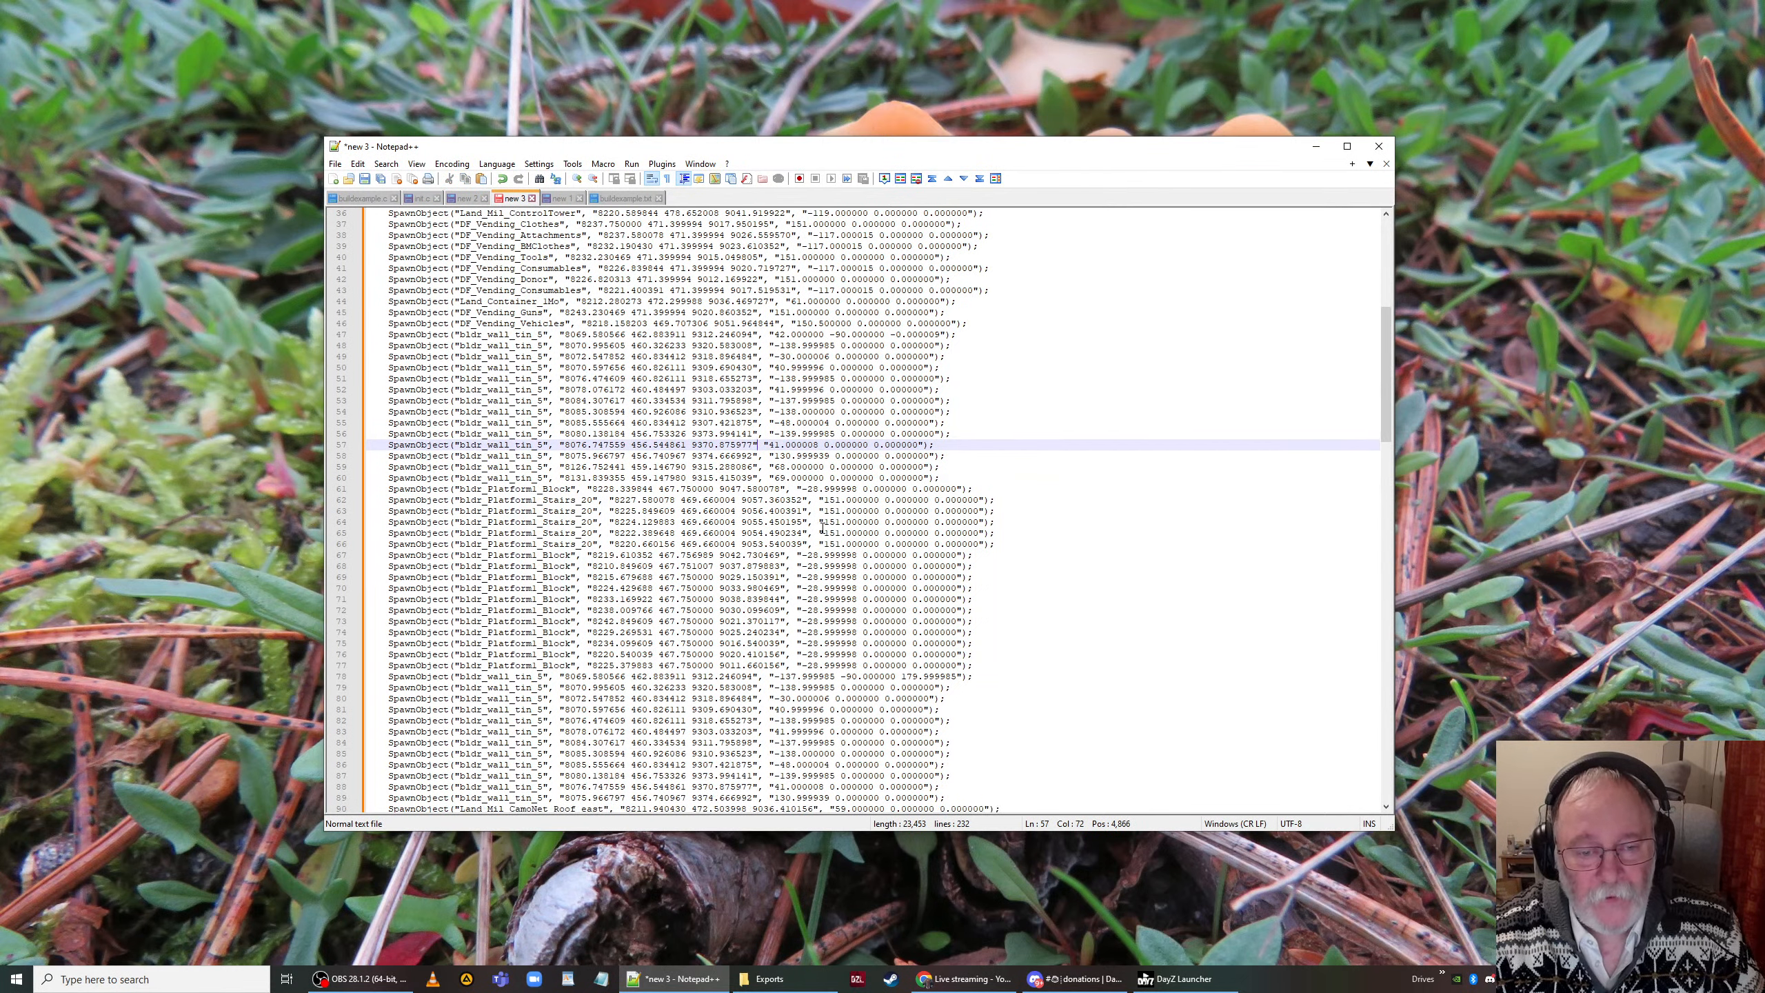
{"action": "scroll", "coordinate": [806, 514], "scroll_direction": "up", "scroll_amount": 4}
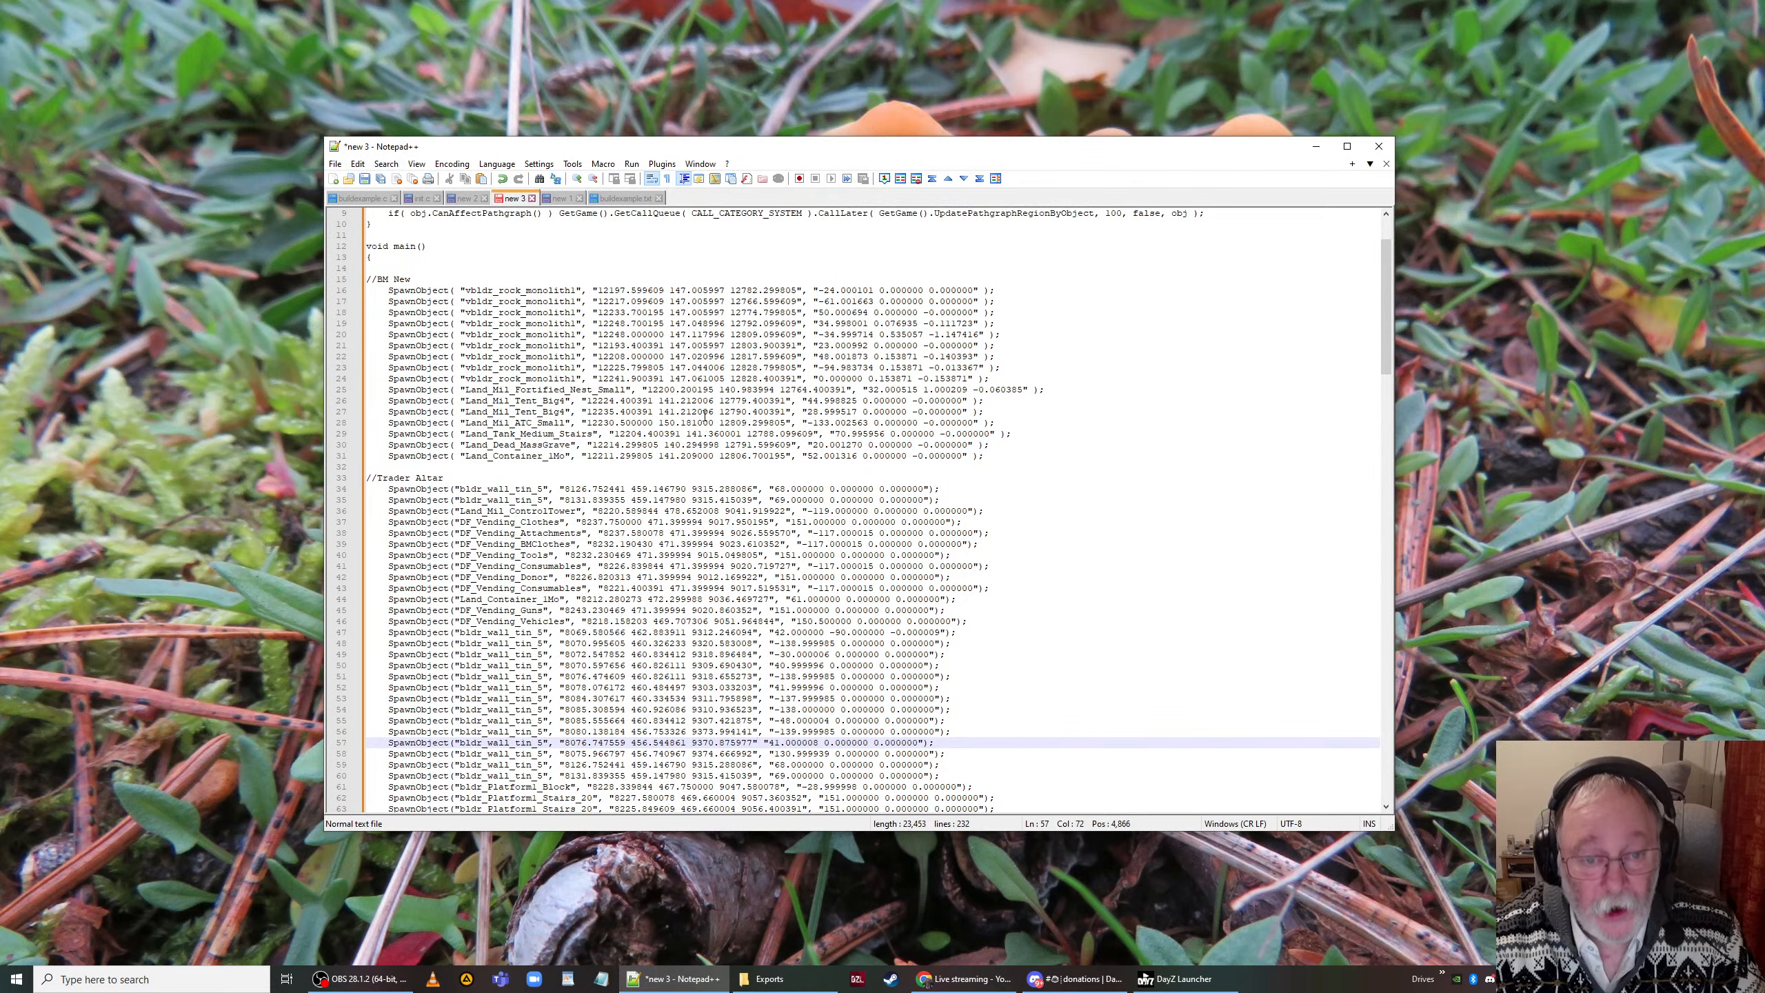
{"action": "scroll", "coordinate": [701, 363], "scroll_direction": "down", "scroll_amount": 5}
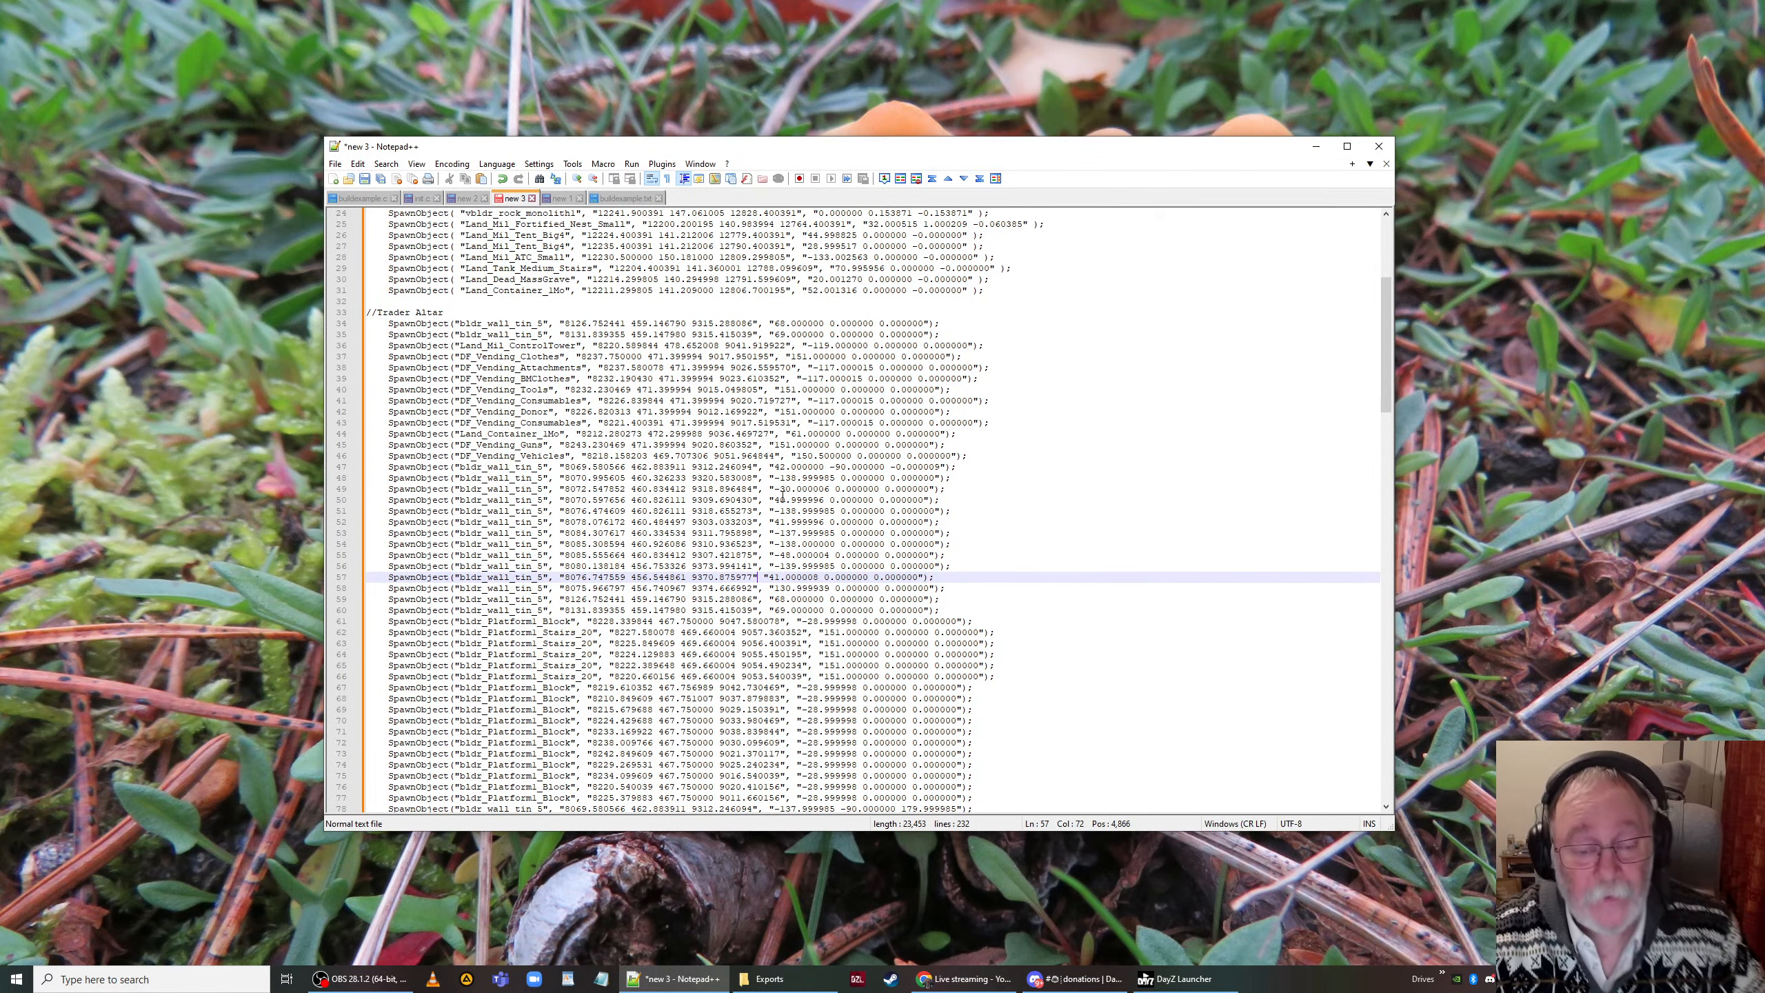
{"action": "type", "text": ","}
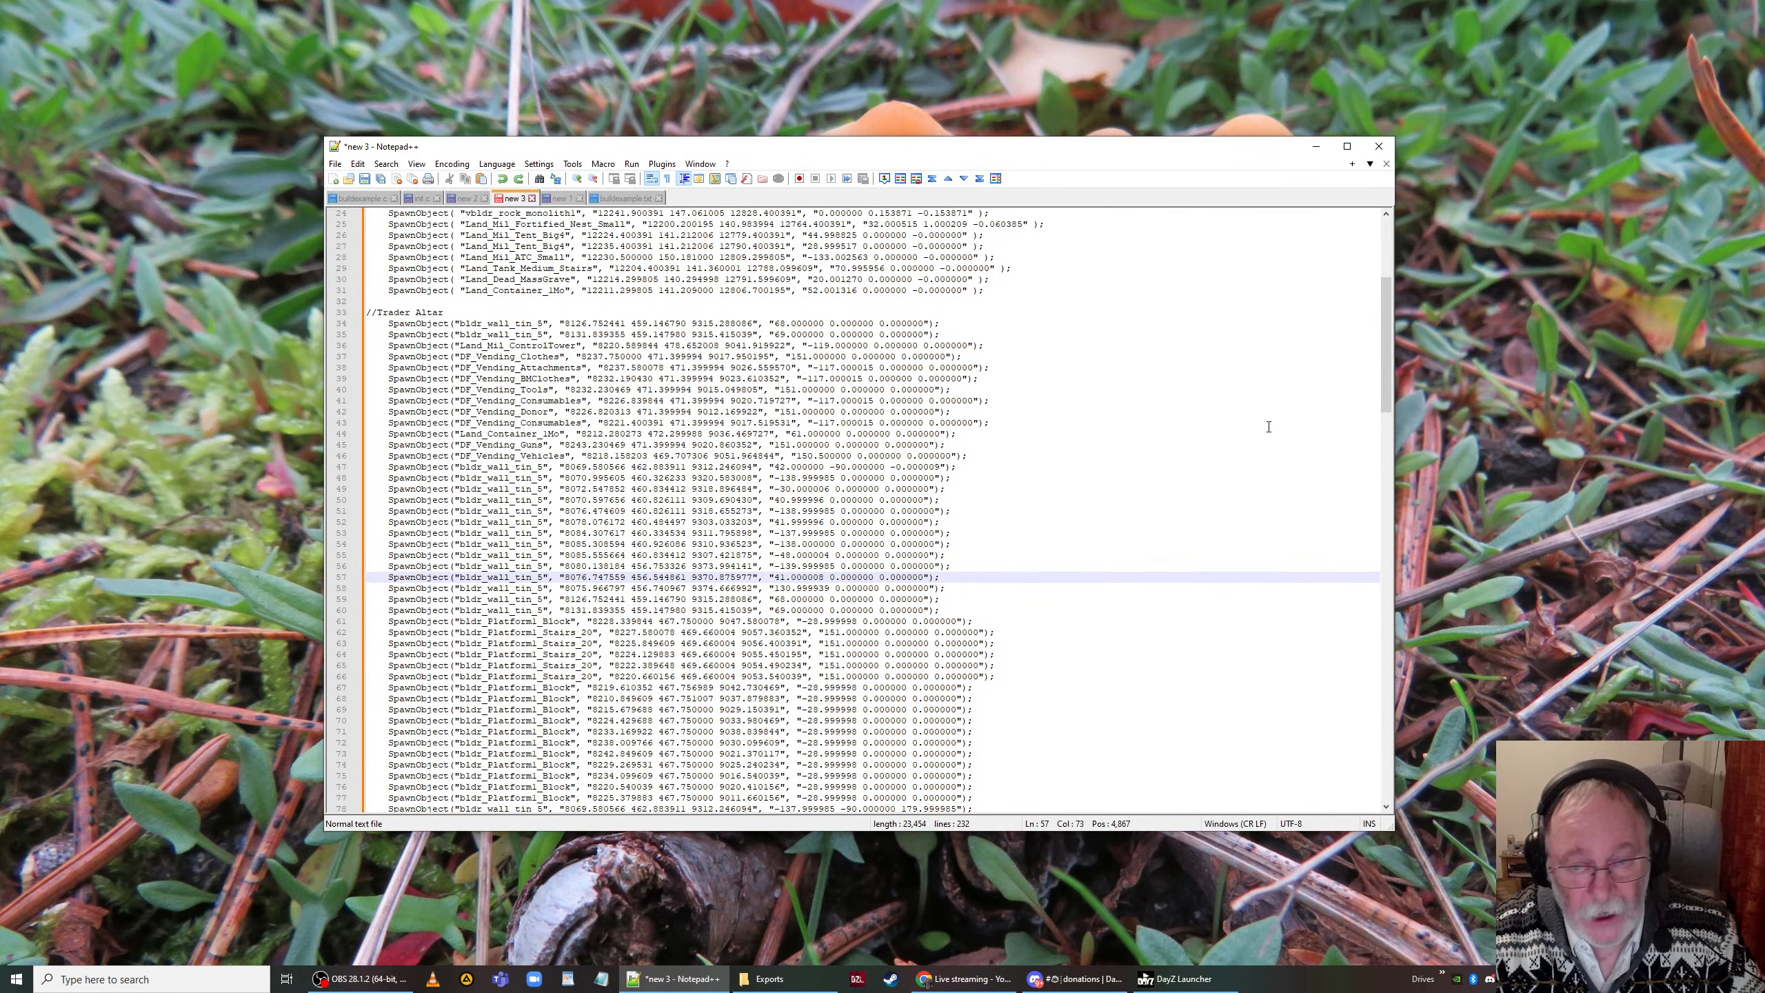
{"action": "left_click_drag", "start_coordinate": [1383, 391], "coordinate": [1385, 306]}
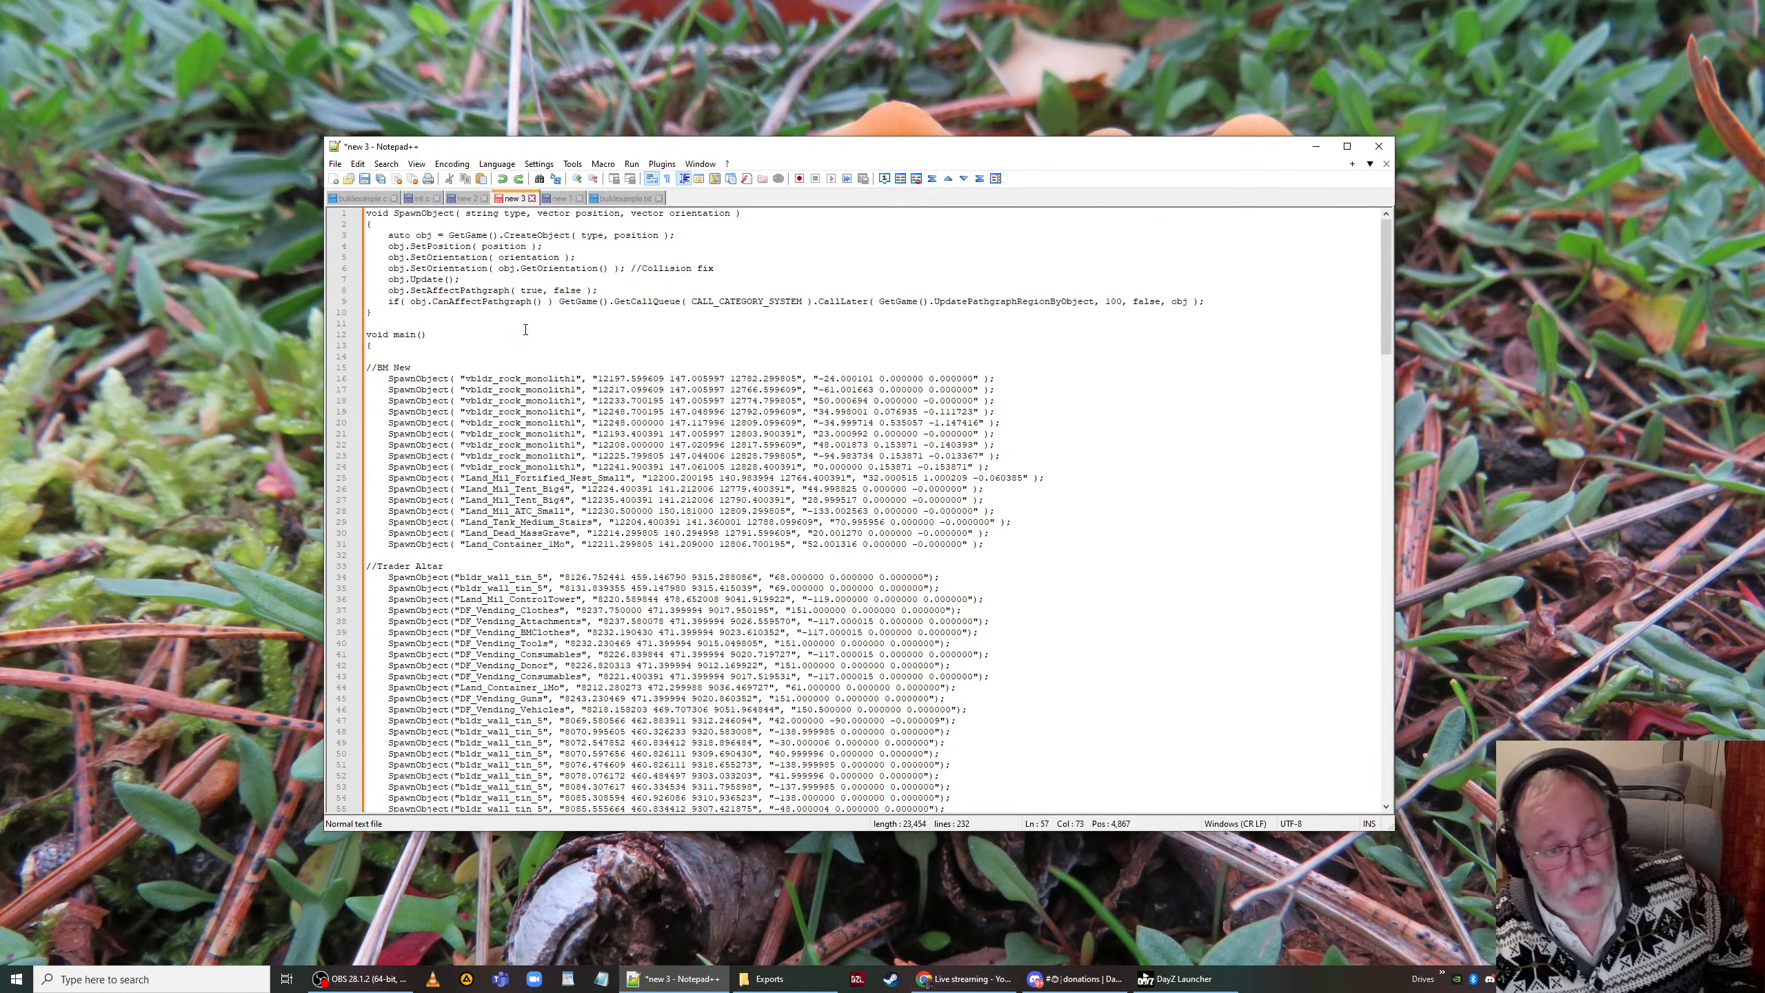
Step: Replace everything in init.c from the top through the Land_Shed_Closed SpawnObject line with the complete include-based sample copied from "new 1"
{"action": "left_click", "coordinate": [421, 199]}
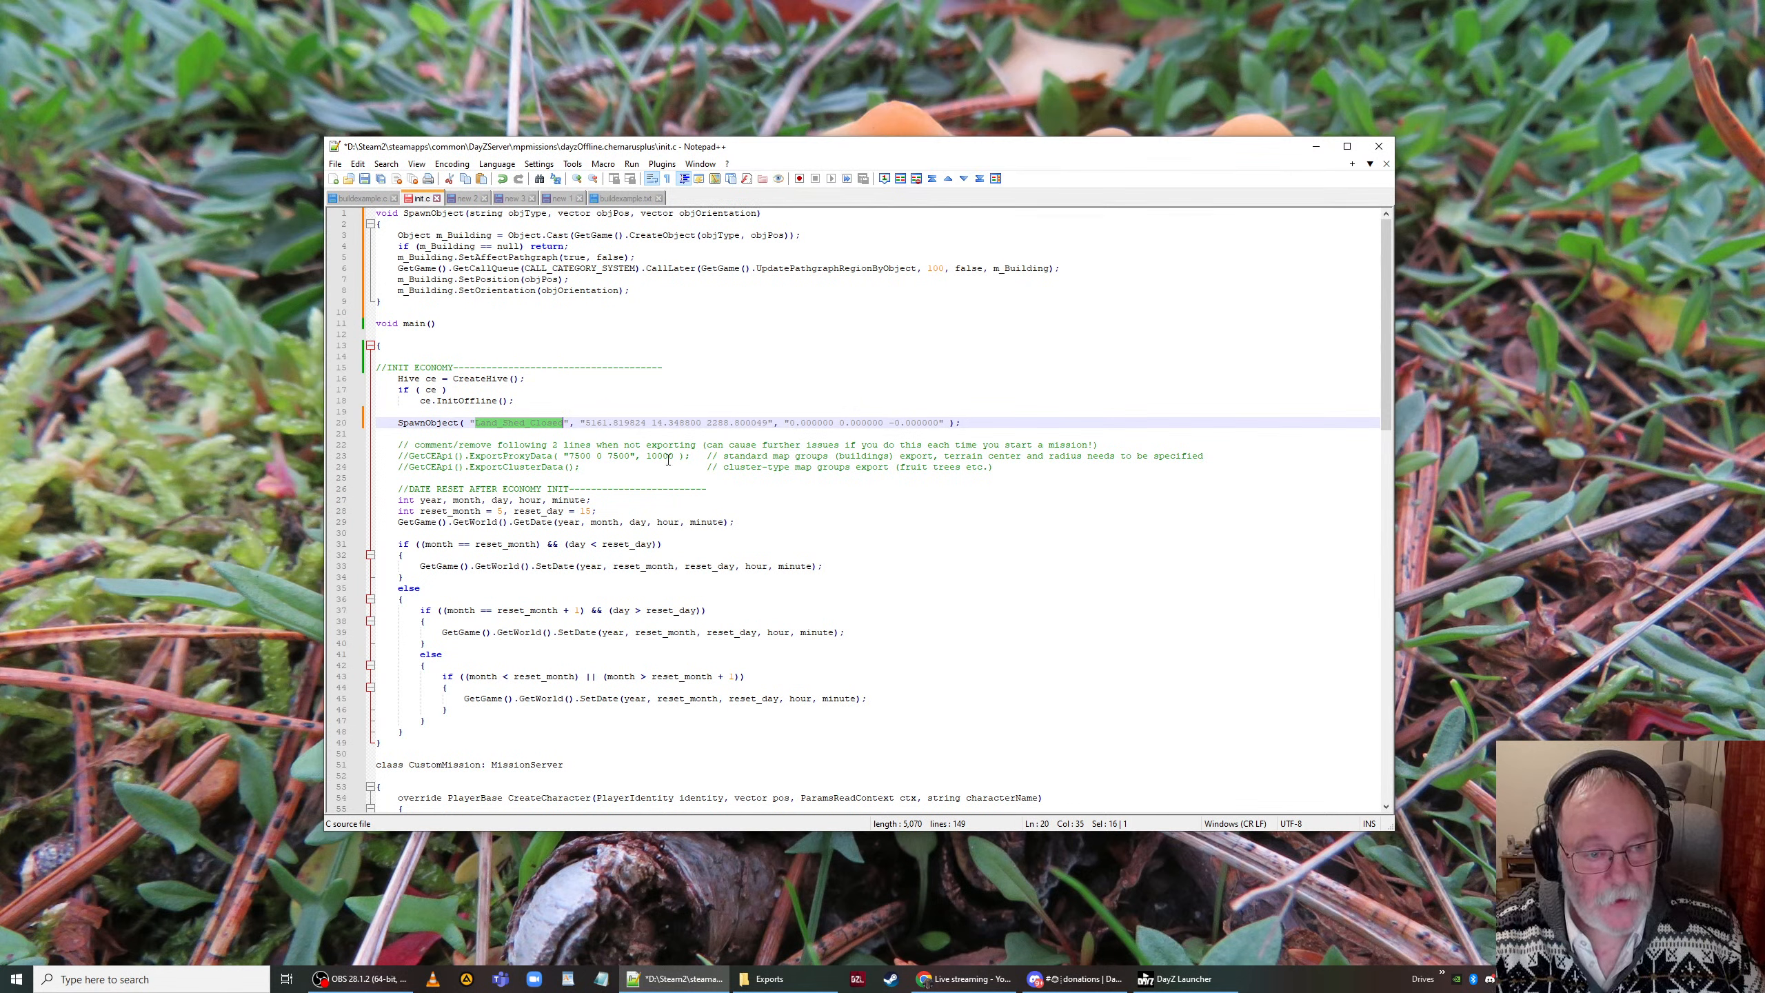
{"action": "left_click_drag", "start_coordinate": [1008, 423], "coordinate": [354, 193]}
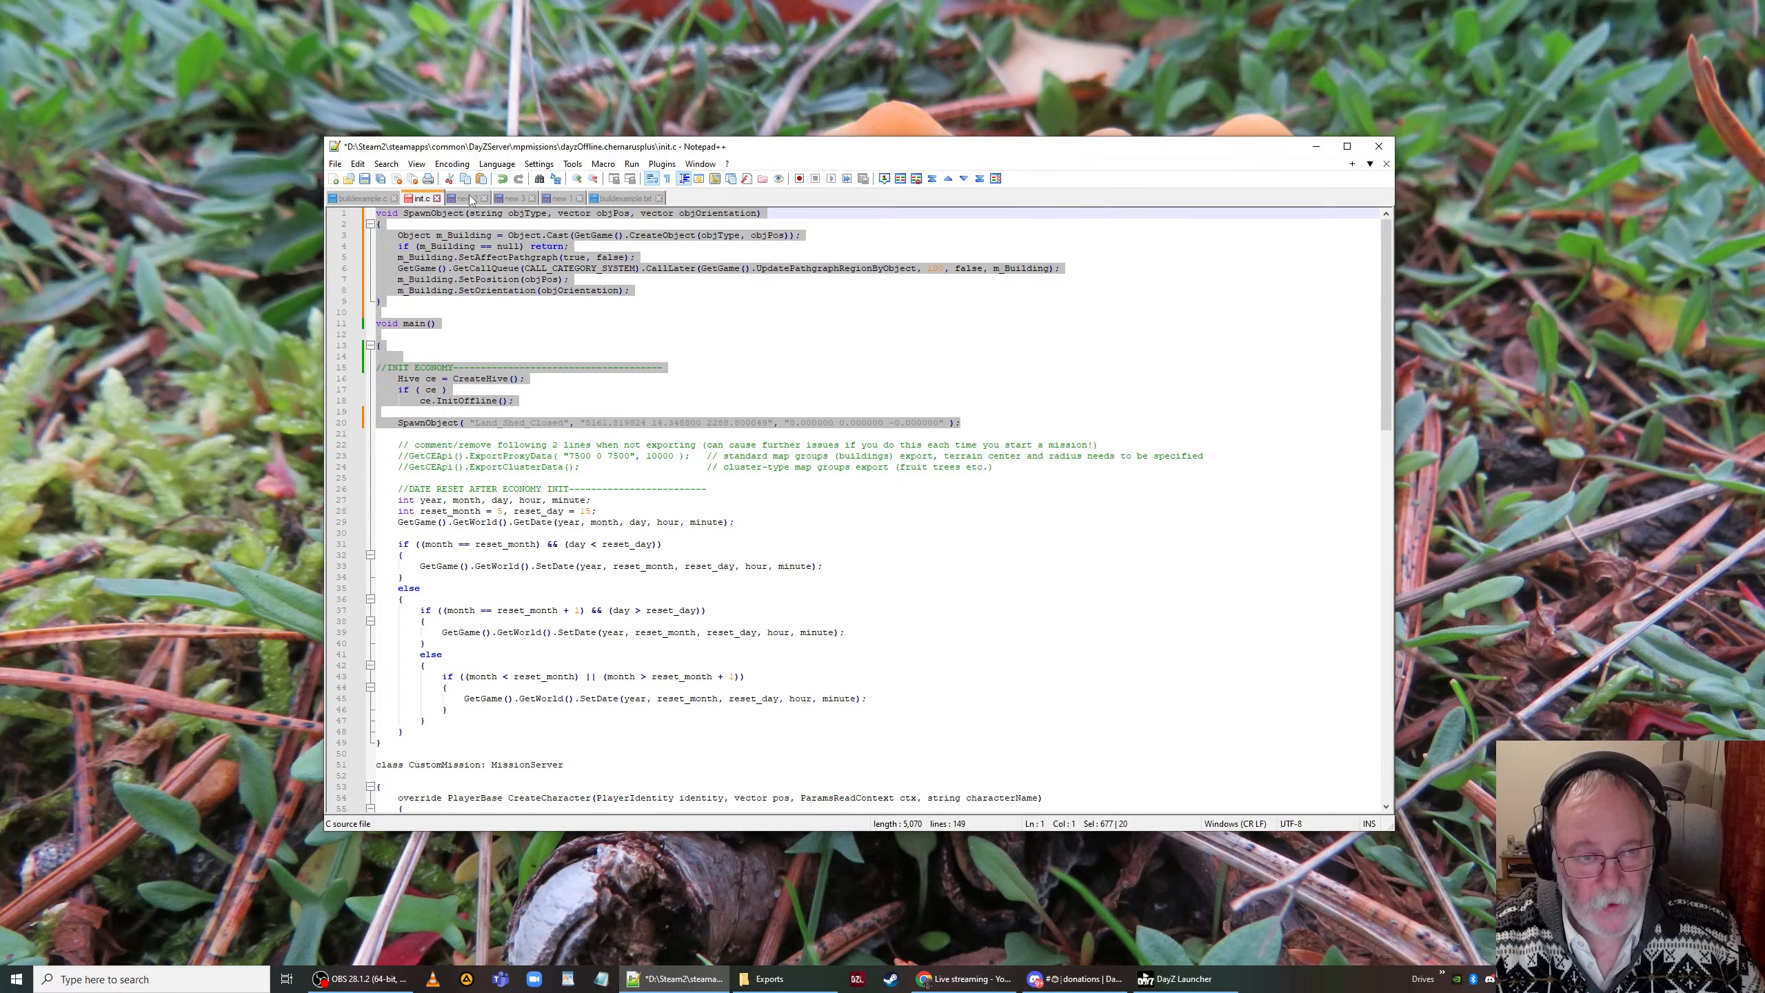
{"action": "left_click", "coordinate": [557, 200]}
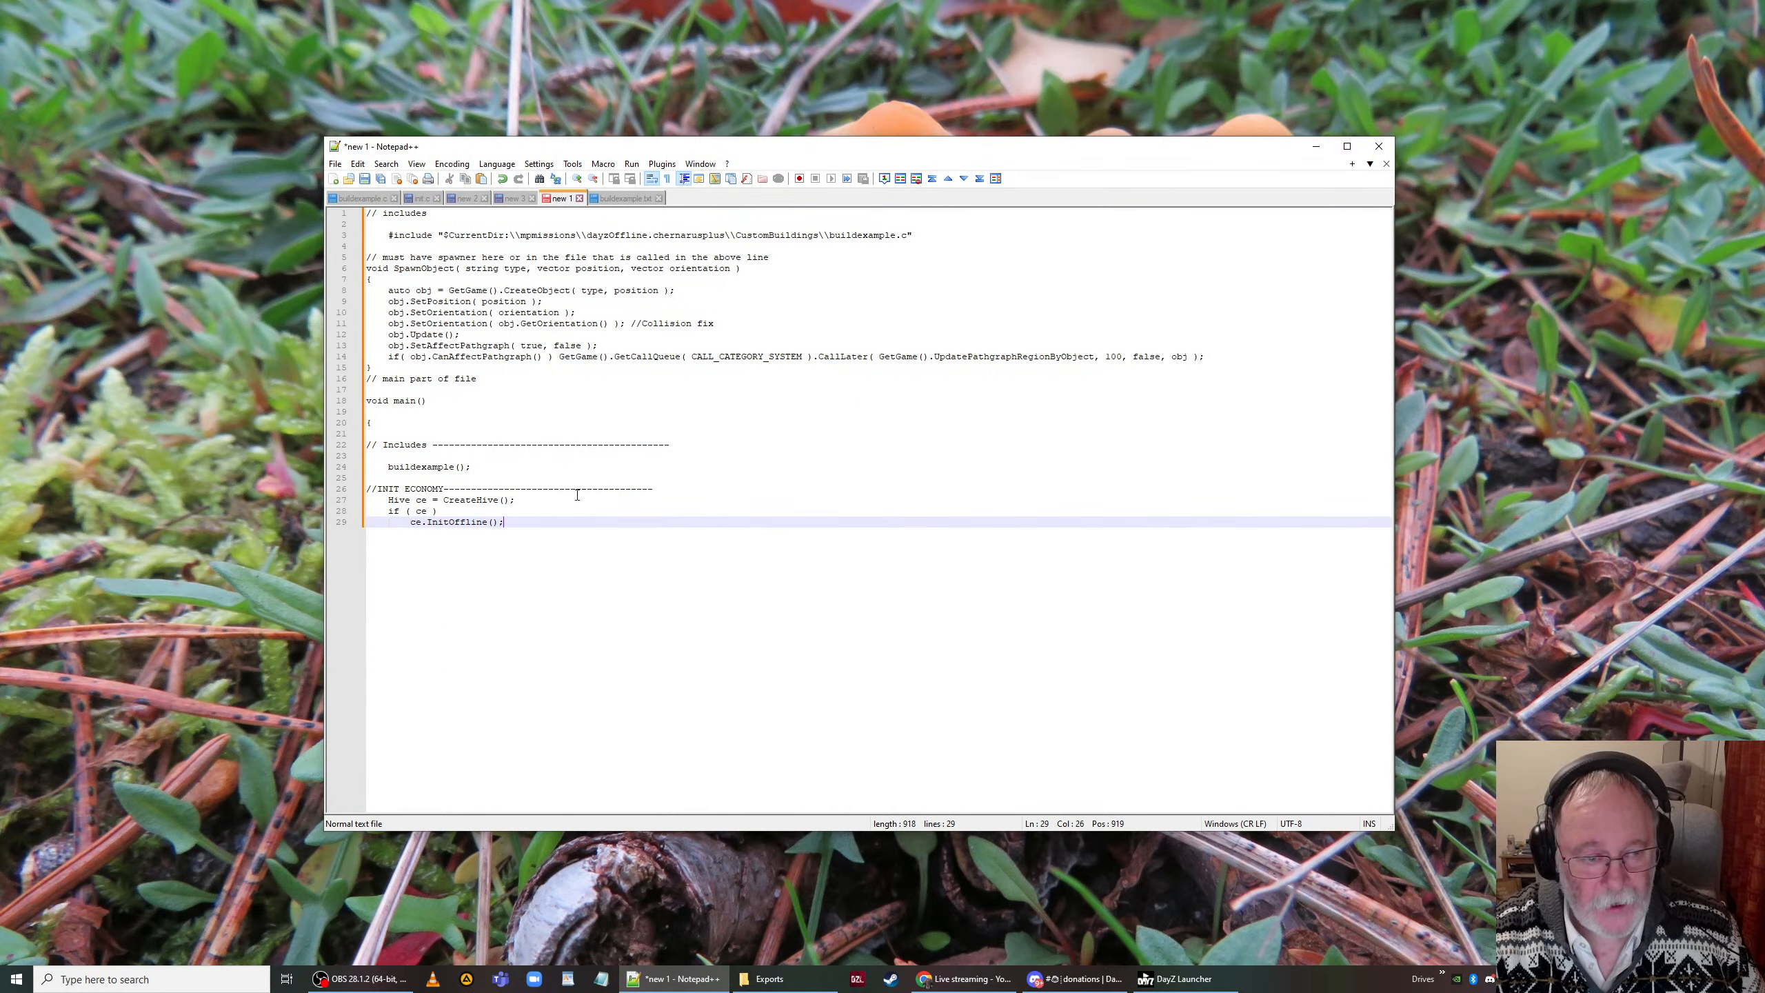
{"action": "left_click_drag", "start_coordinate": [521, 518], "coordinate": [362, 213]}
{"action": "right_click", "coordinate": [388, 238]}
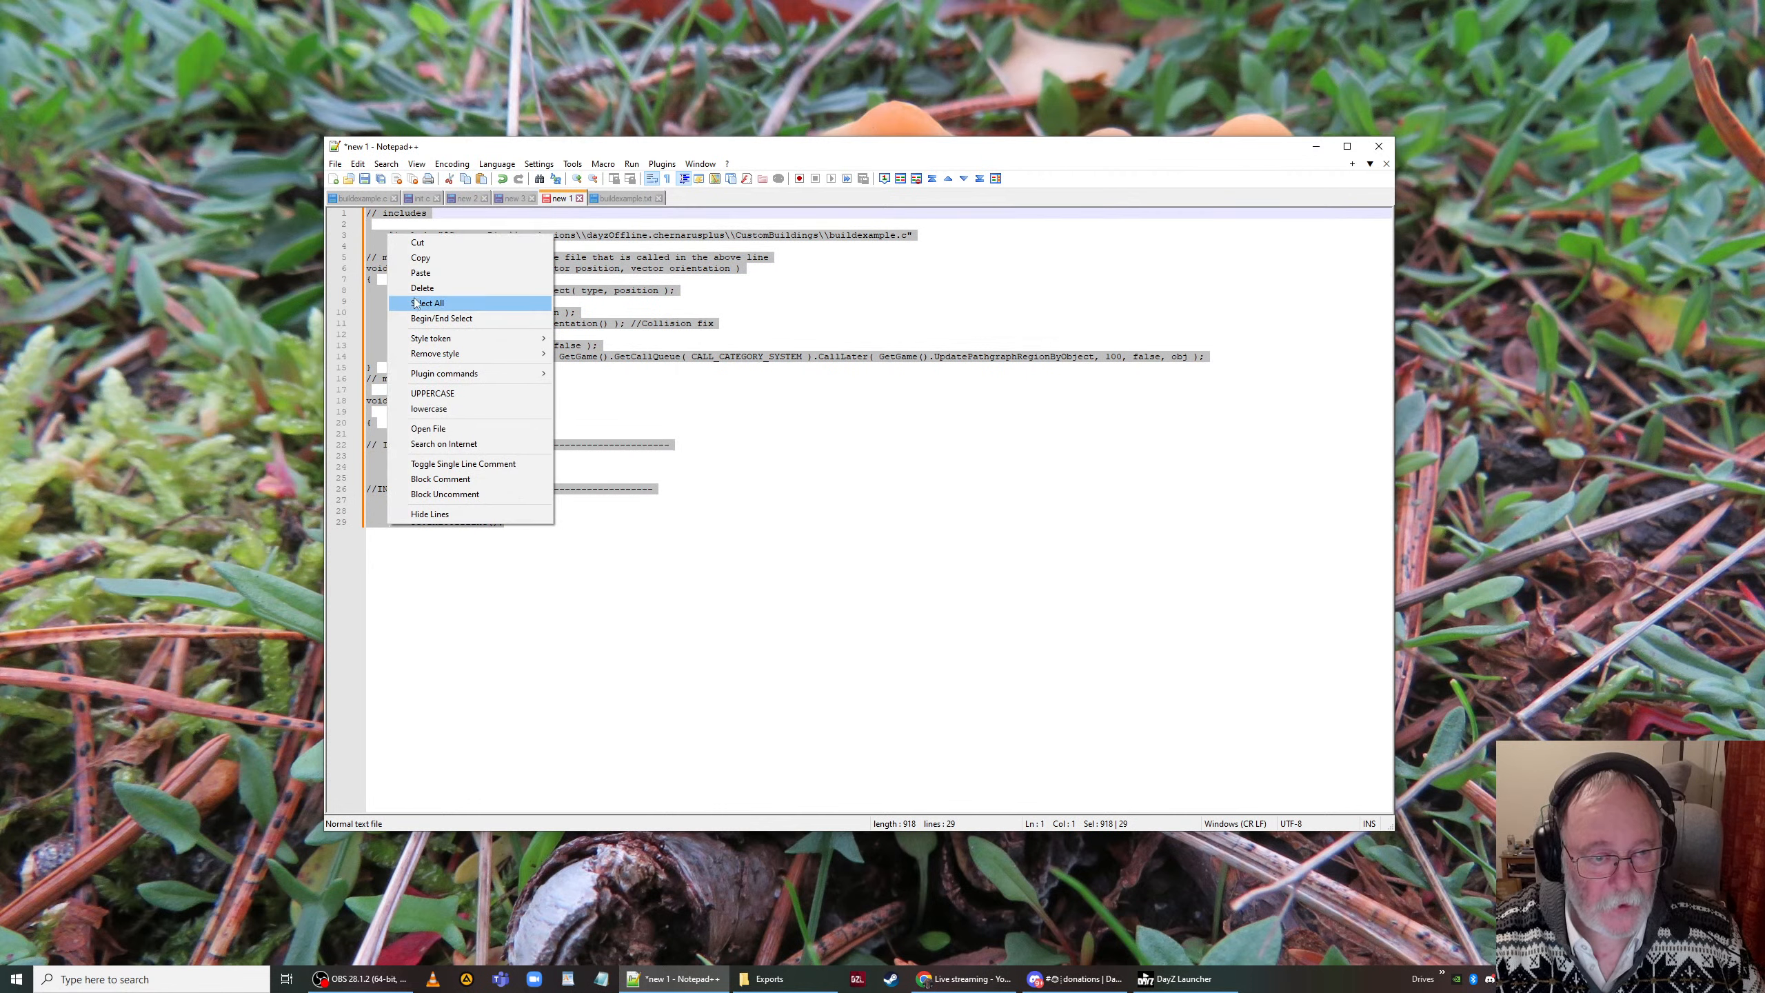
{"action": "left_click", "coordinate": [421, 256]}
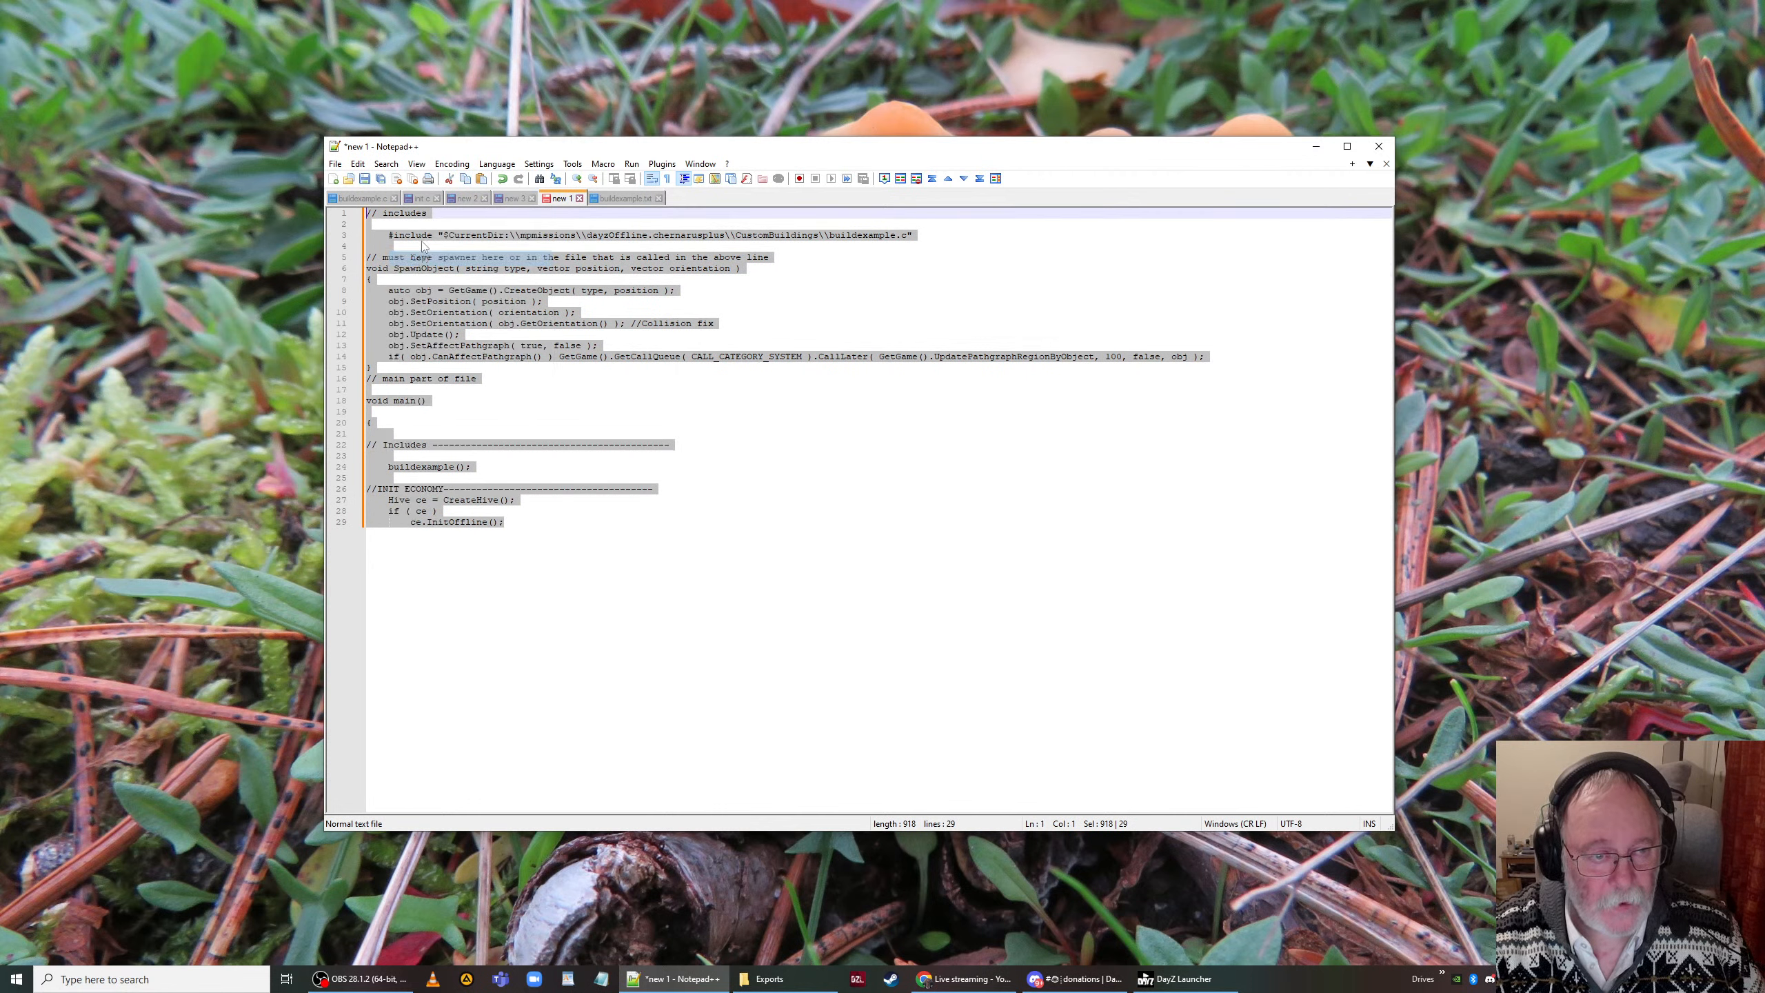
{"action": "left_click", "coordinate": [422, 199]}
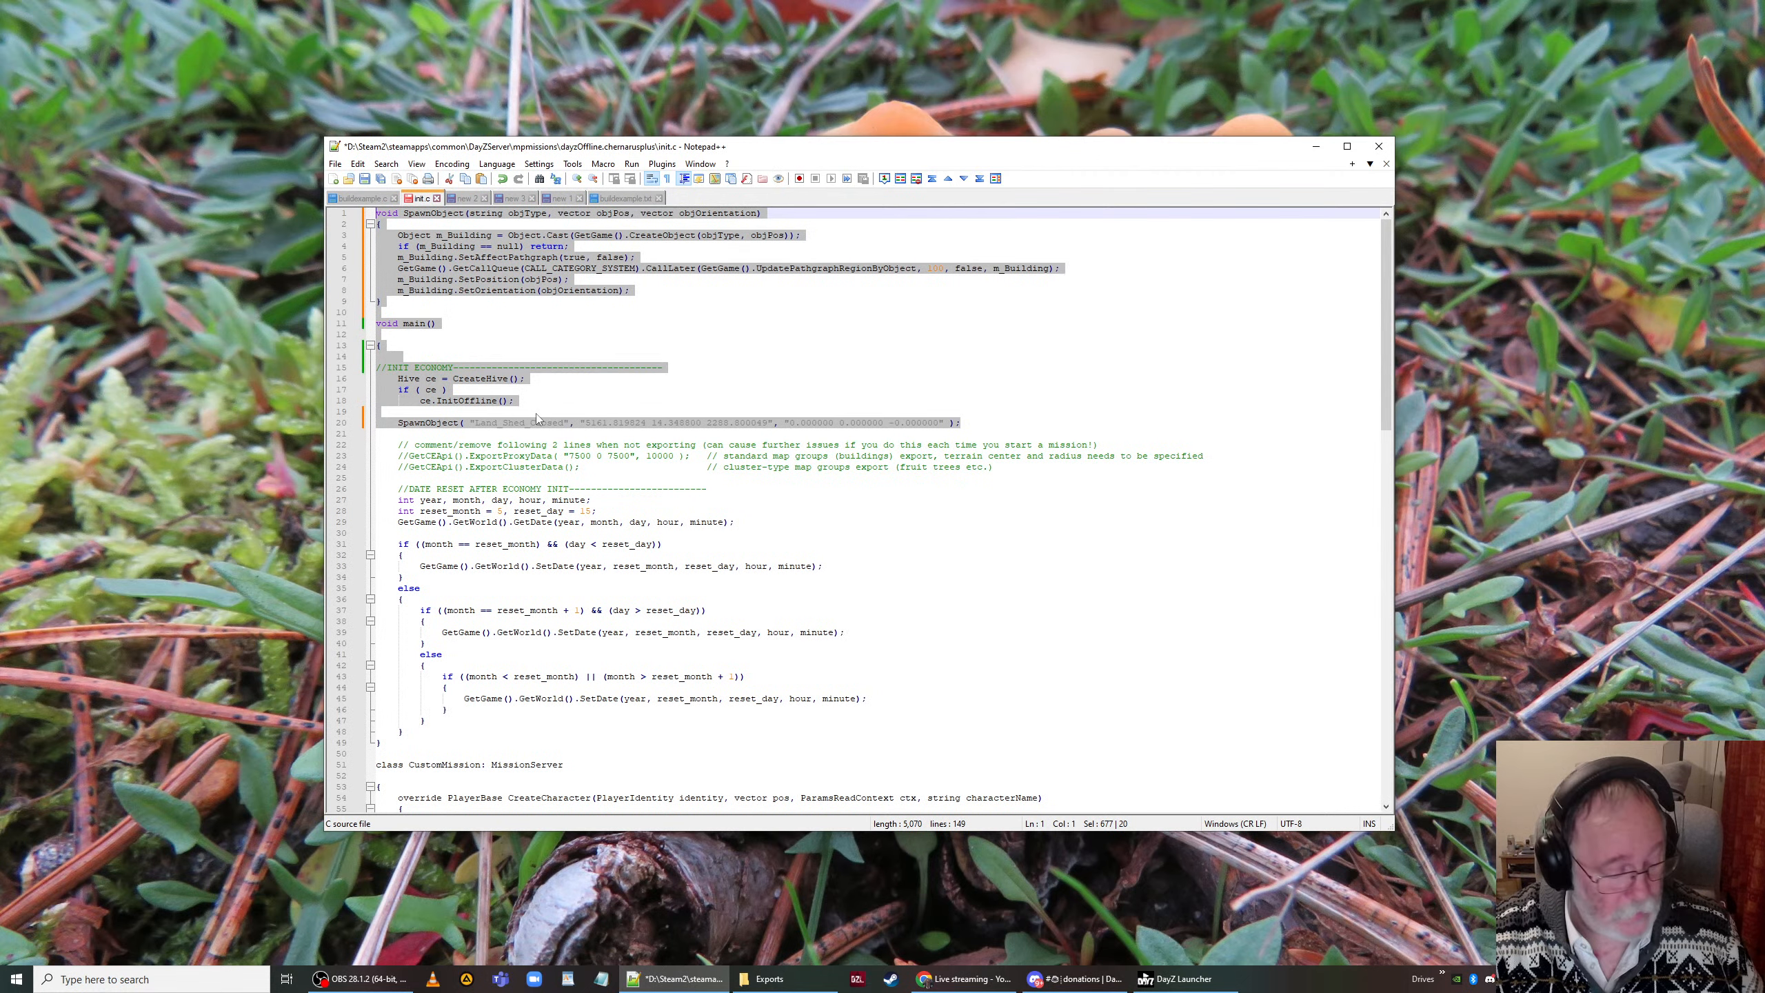
{"action": "key", "text": "ctrl+v"}
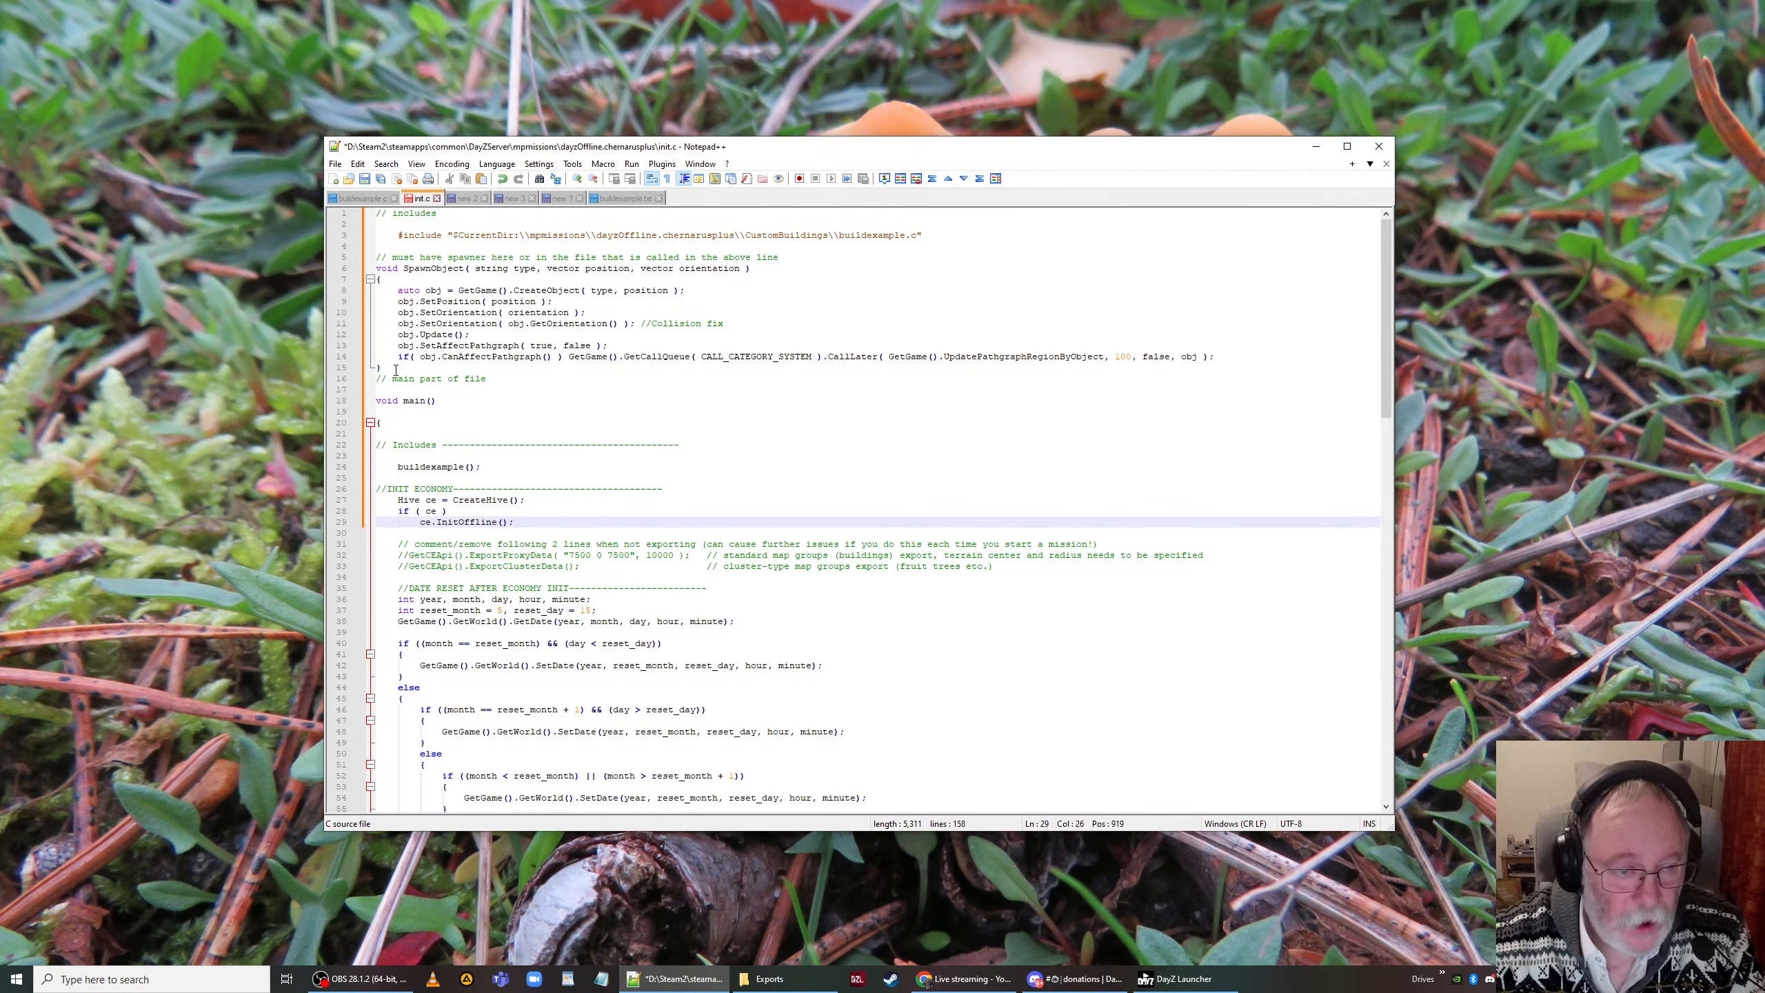
Step: Highlight the void SpawnObject function in init.c and compare it with the version in buildexample.txt
{"action": "left_click_drag", "start_coordinate": [380, 367], "coordinate": [369, 270]}
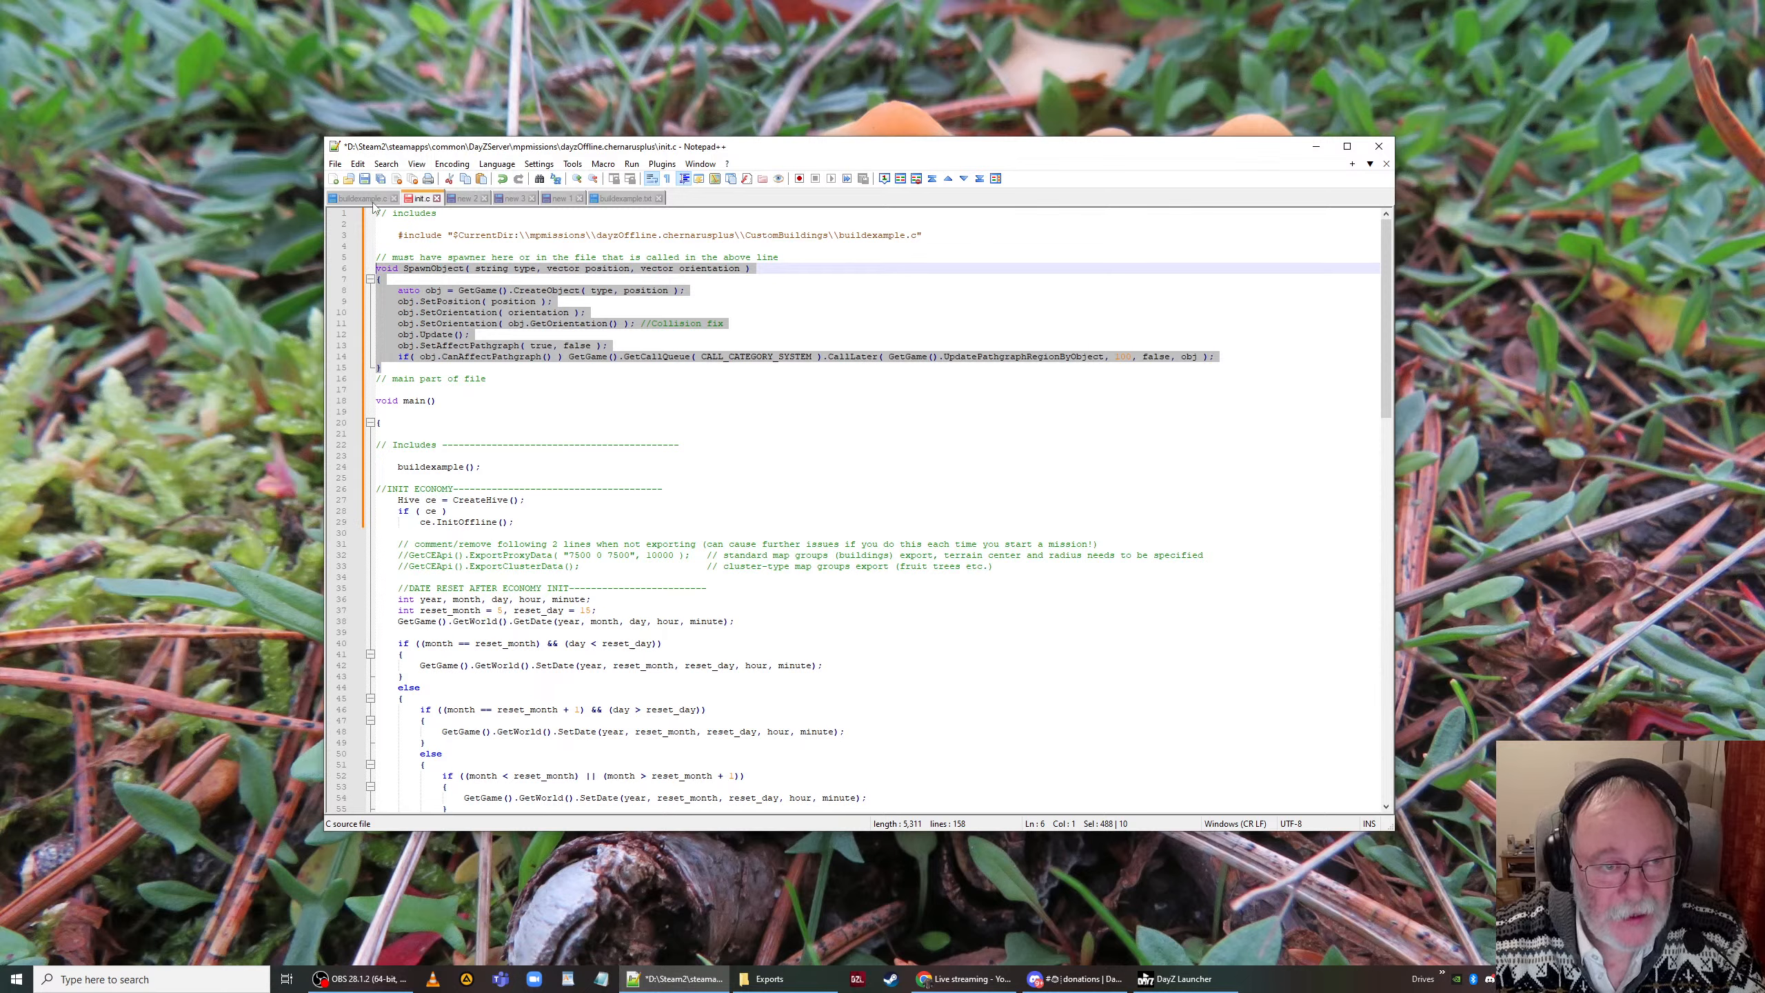
{"action": "key", "text": "ctrl+Page_Up"}
{"action": "key", "text": "ctrl+Page_Up"}
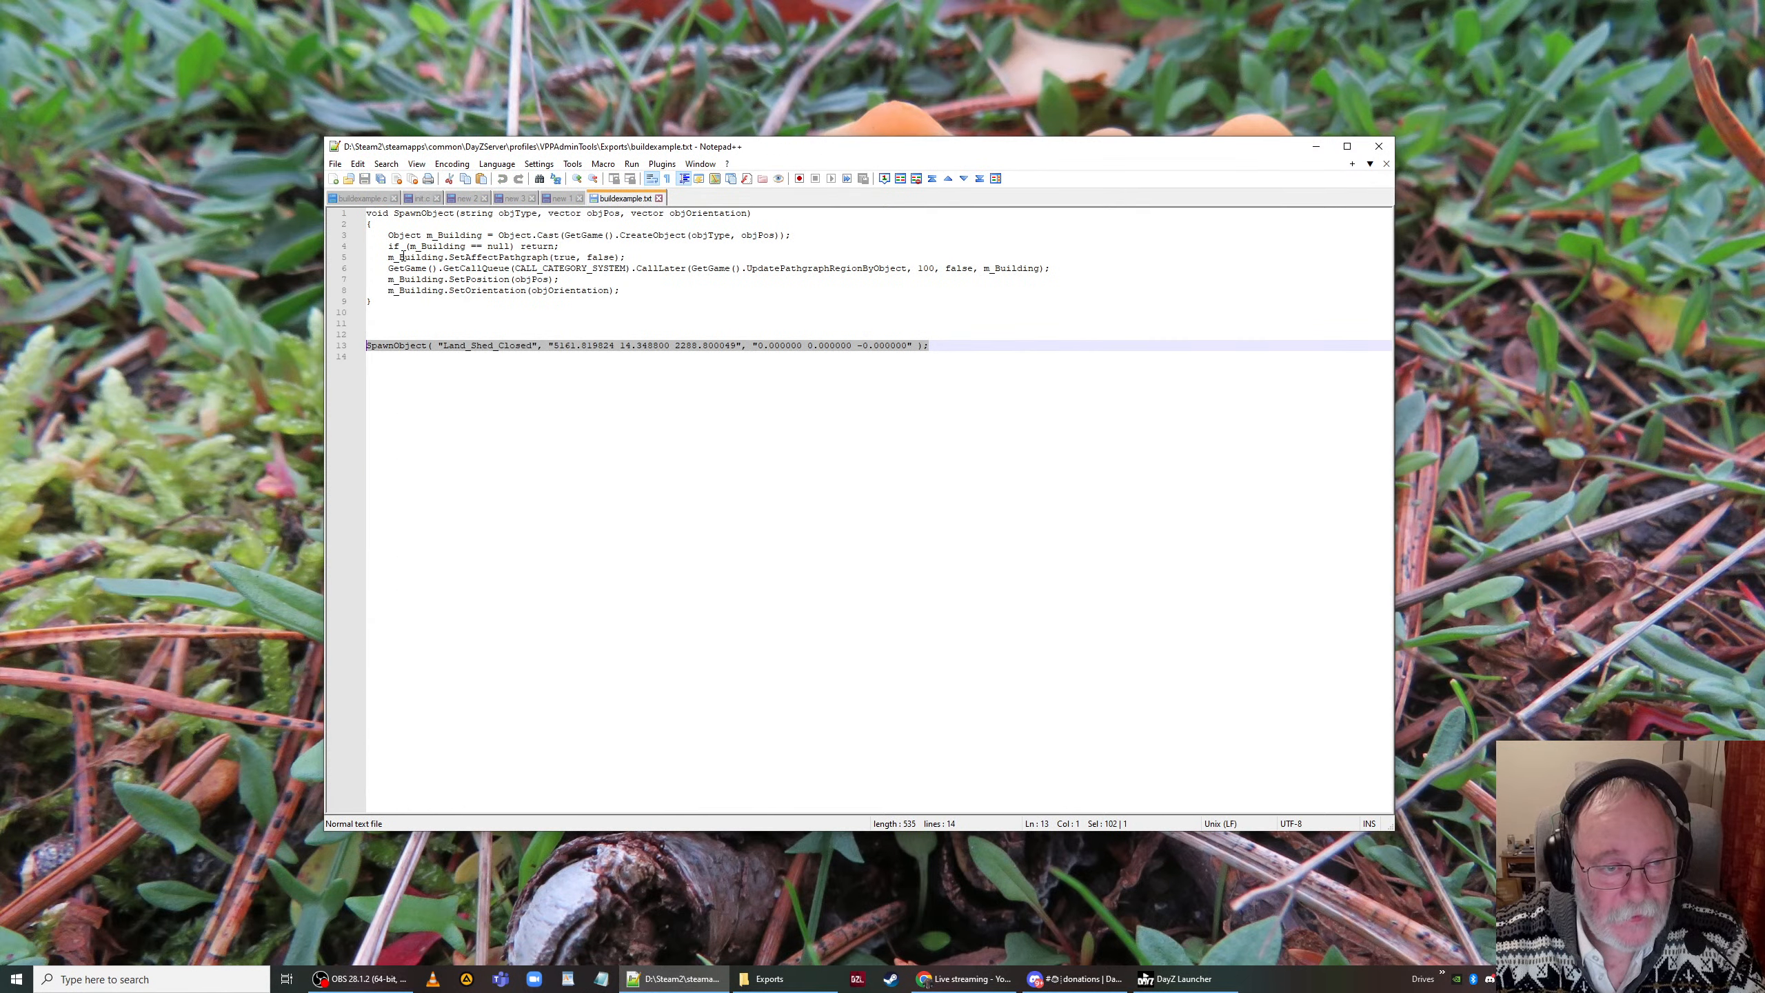
{"action": "key", "text": "ctrl+Page_Down"}
{"action": "key", "text": "ctrl+Page_Down"}
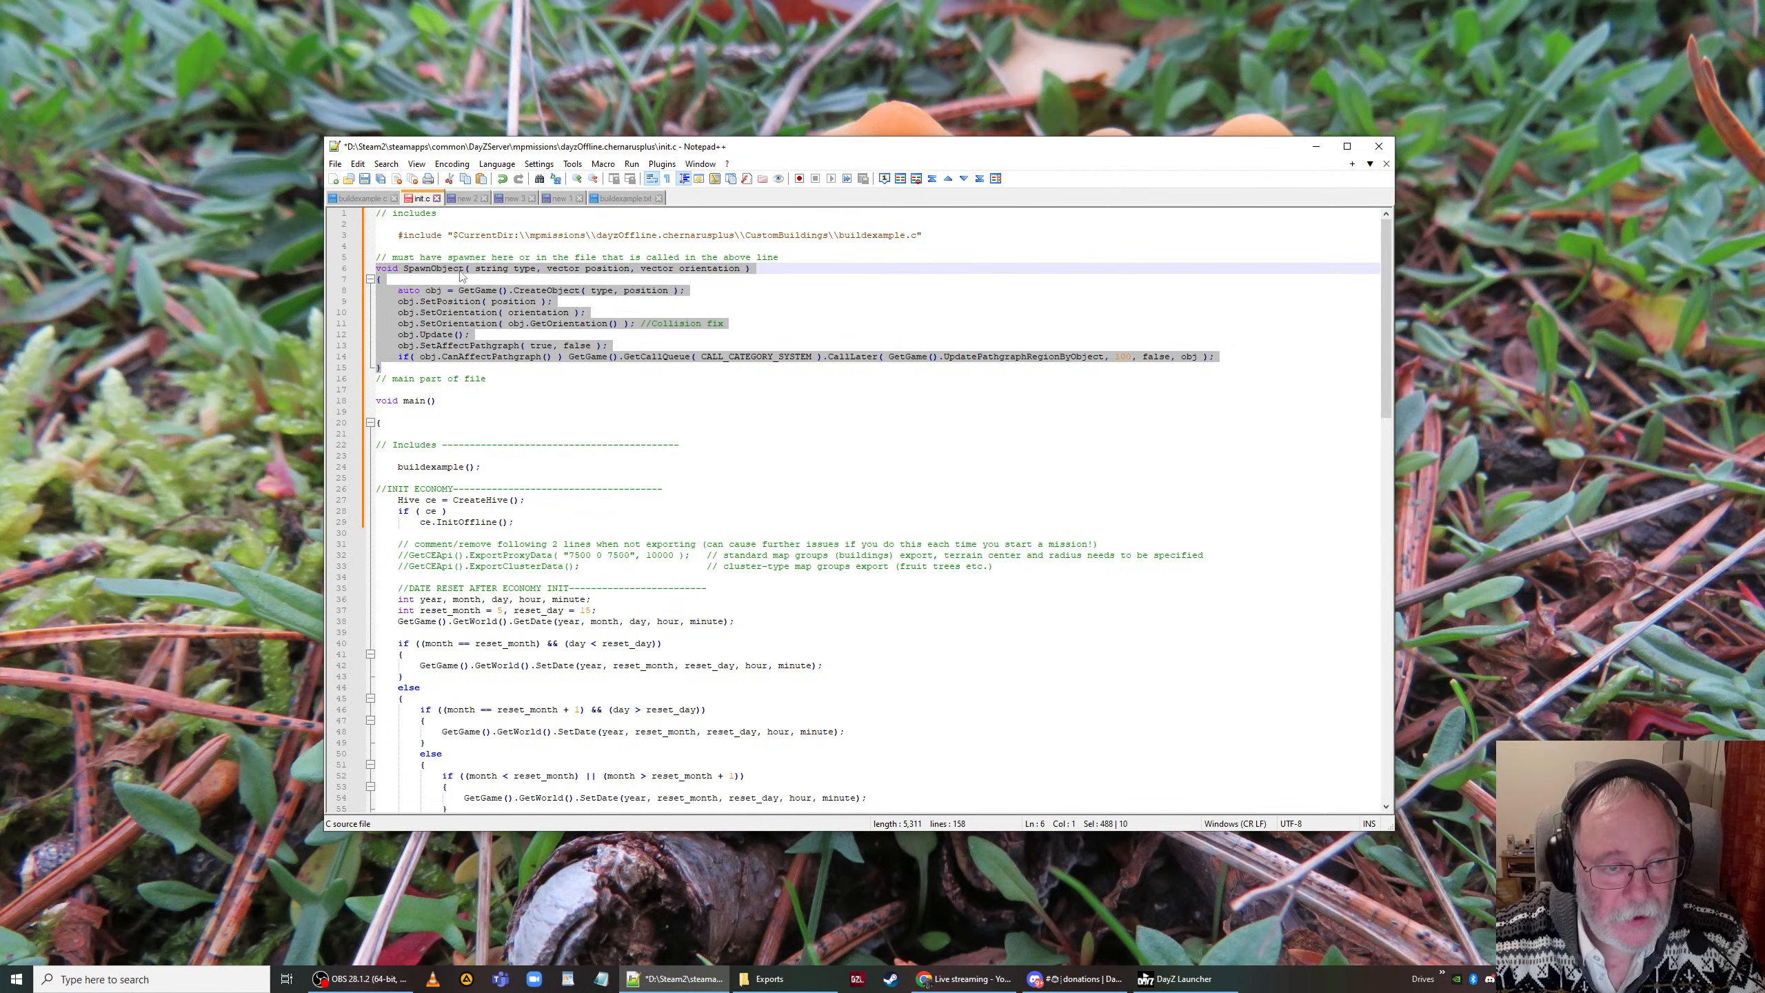
Step: Undo the sample paste in init.c to review the former SpawnObject line, and redo the paste
{"action": "left_click", "coordinate": [503, 180]}
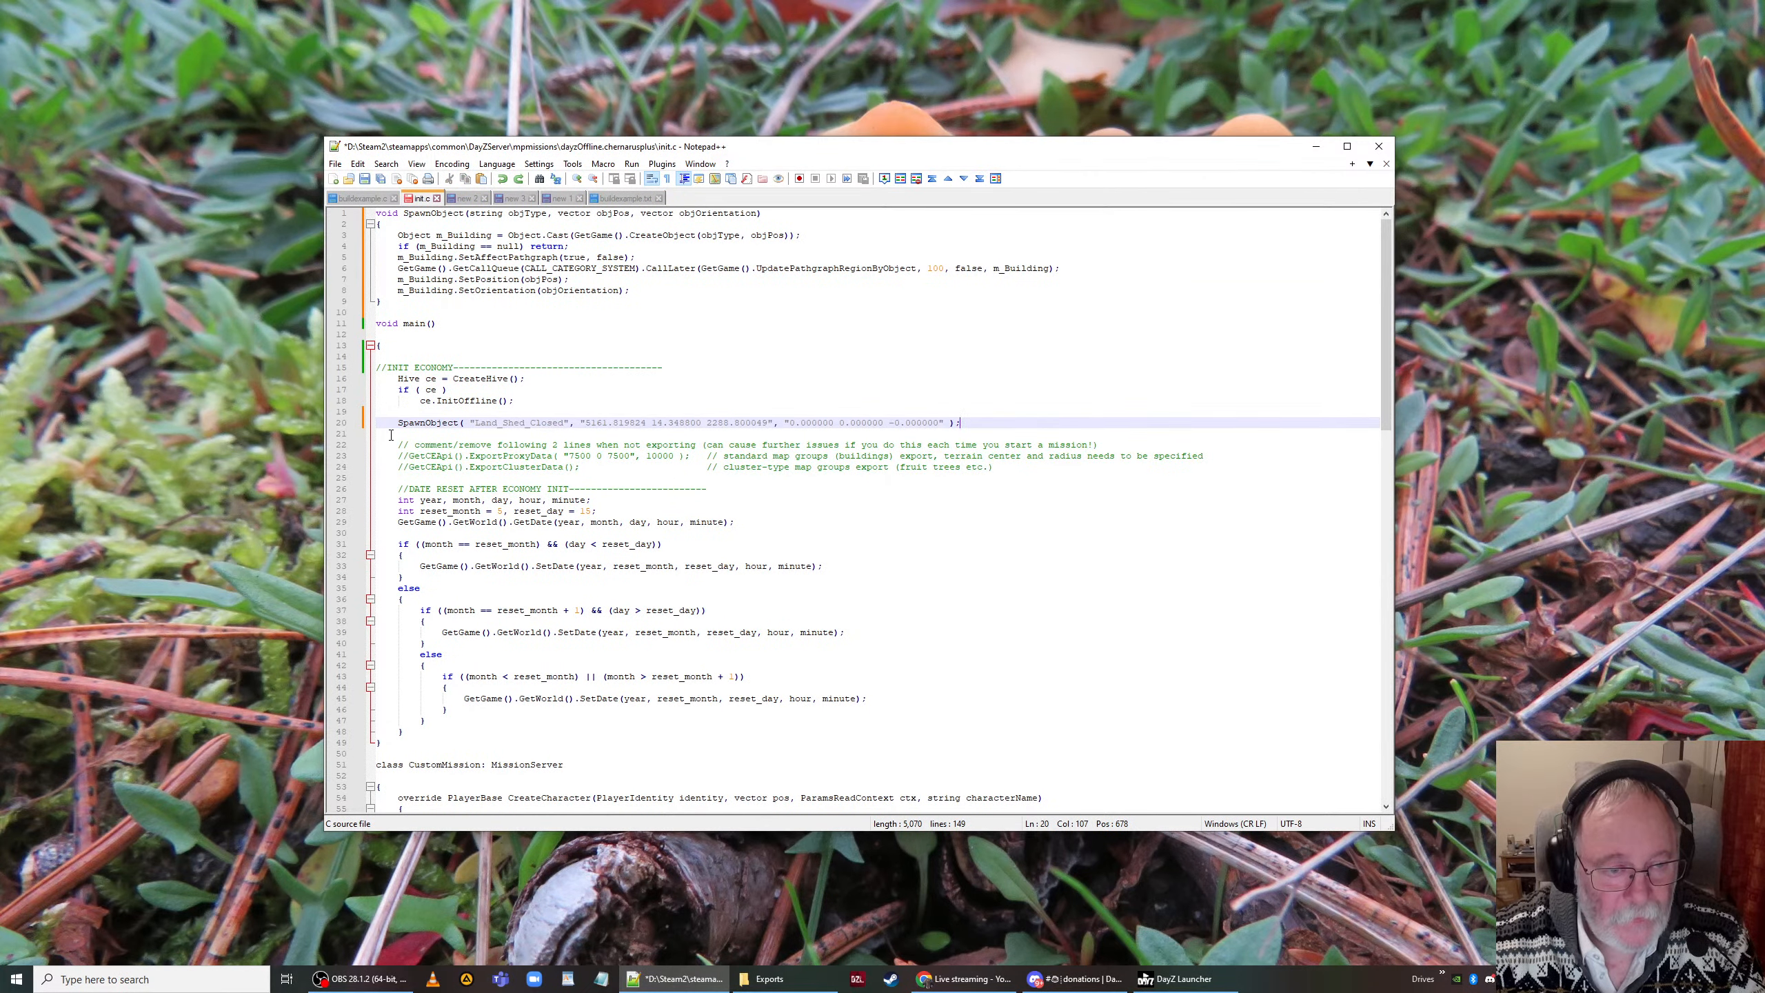
{"action": "left_click_drag", "start_coordinate": [393, 424], "coordinate": [532, 415]}
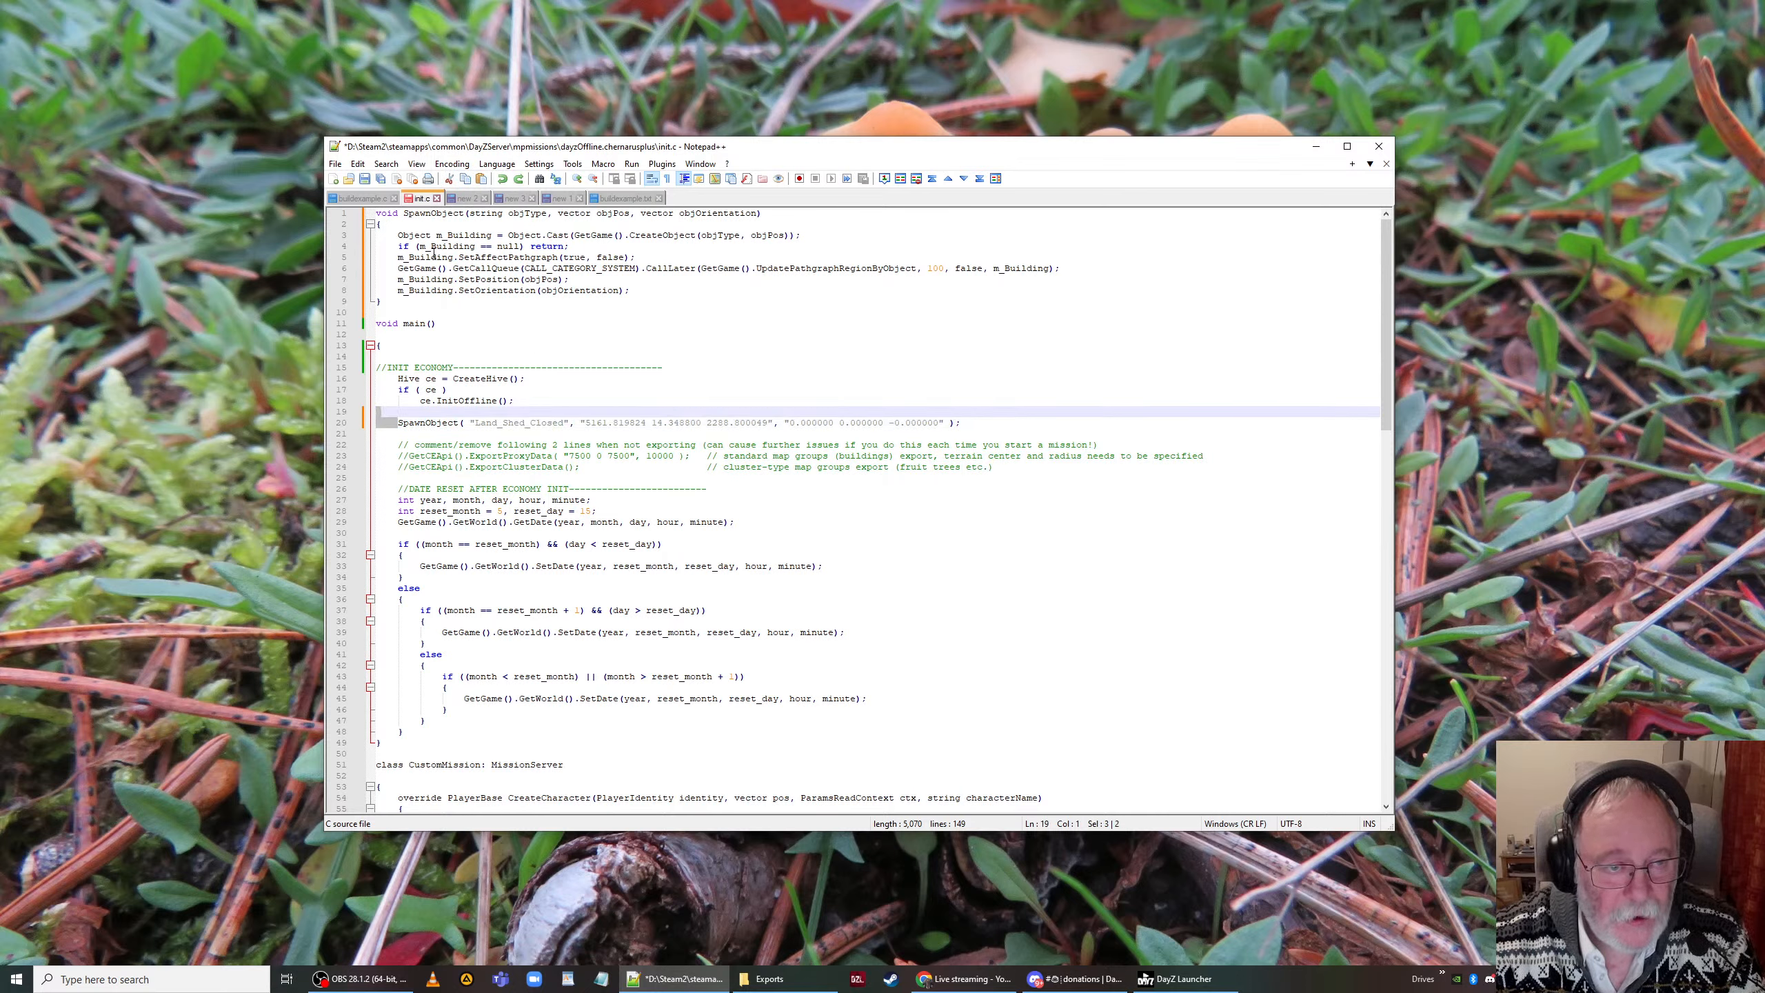
{"action": "left_click", "coordinate": [520, 180]}
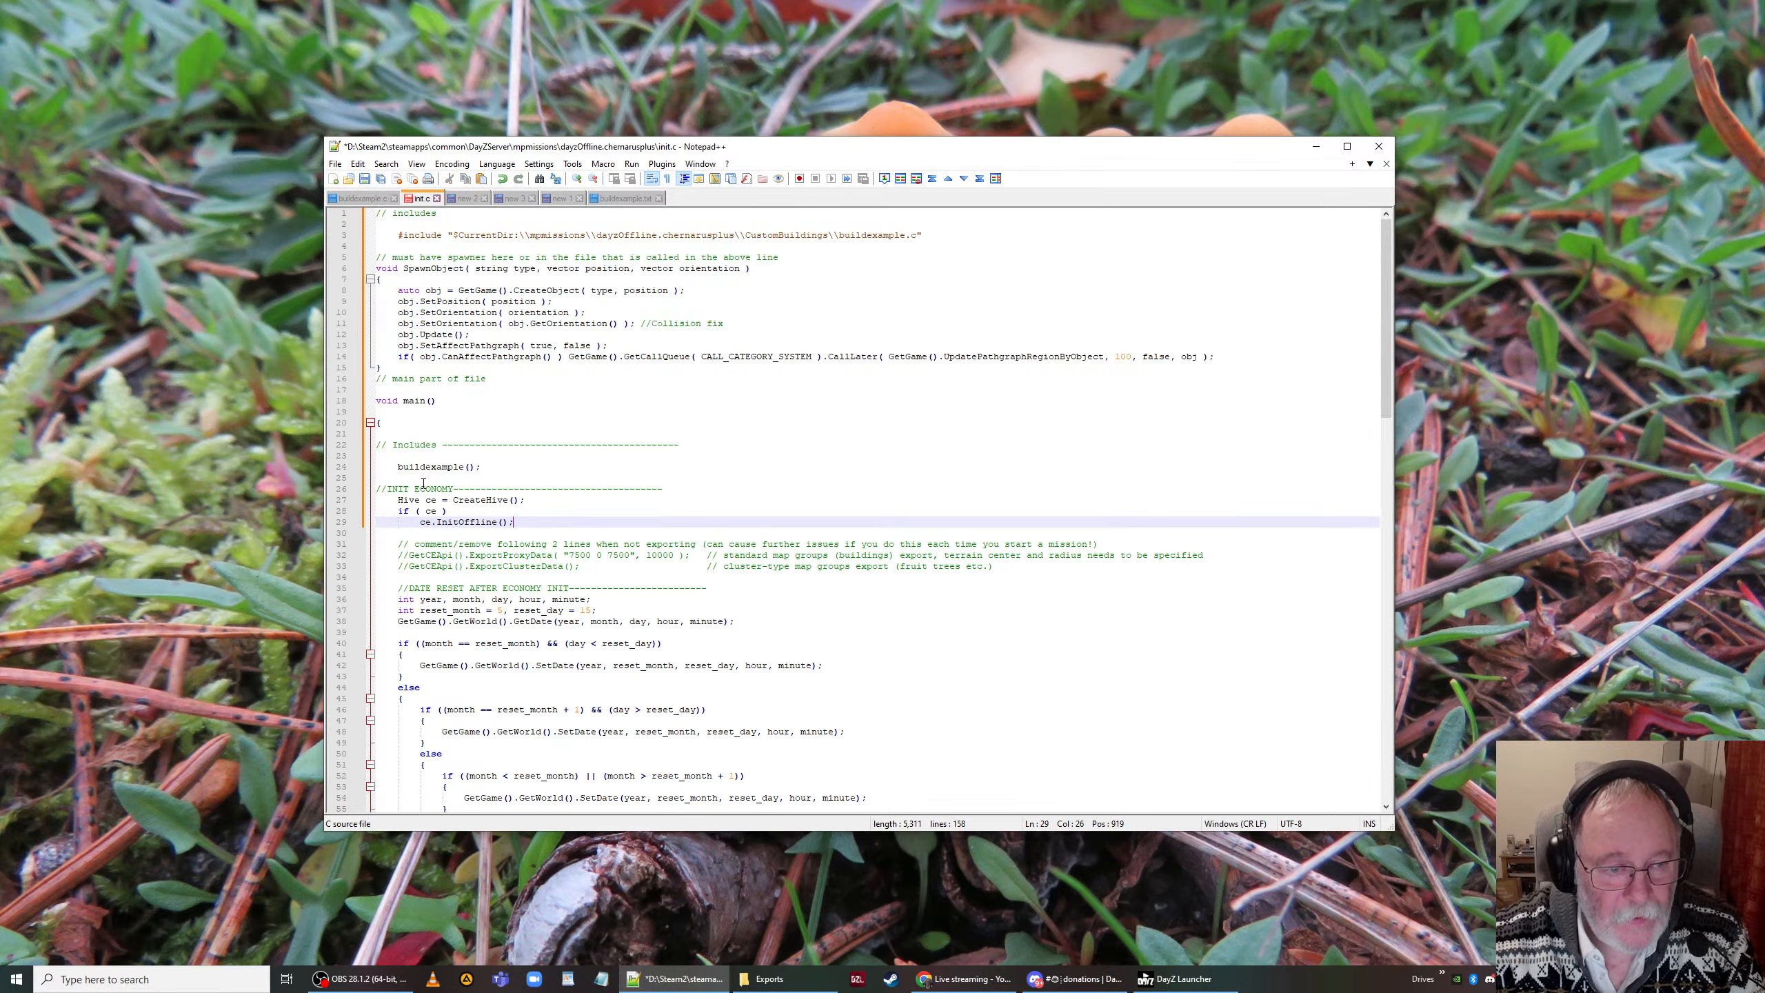
Step: Examine the buildexample(); call, the Includes comment and the CustomBuildings\\buildexample.c #include line in init.c, and switch to buildexample.txt
{"action": "left_click_drag", "start_coordinate": [480, 470], "coordinate": [394, 464]}
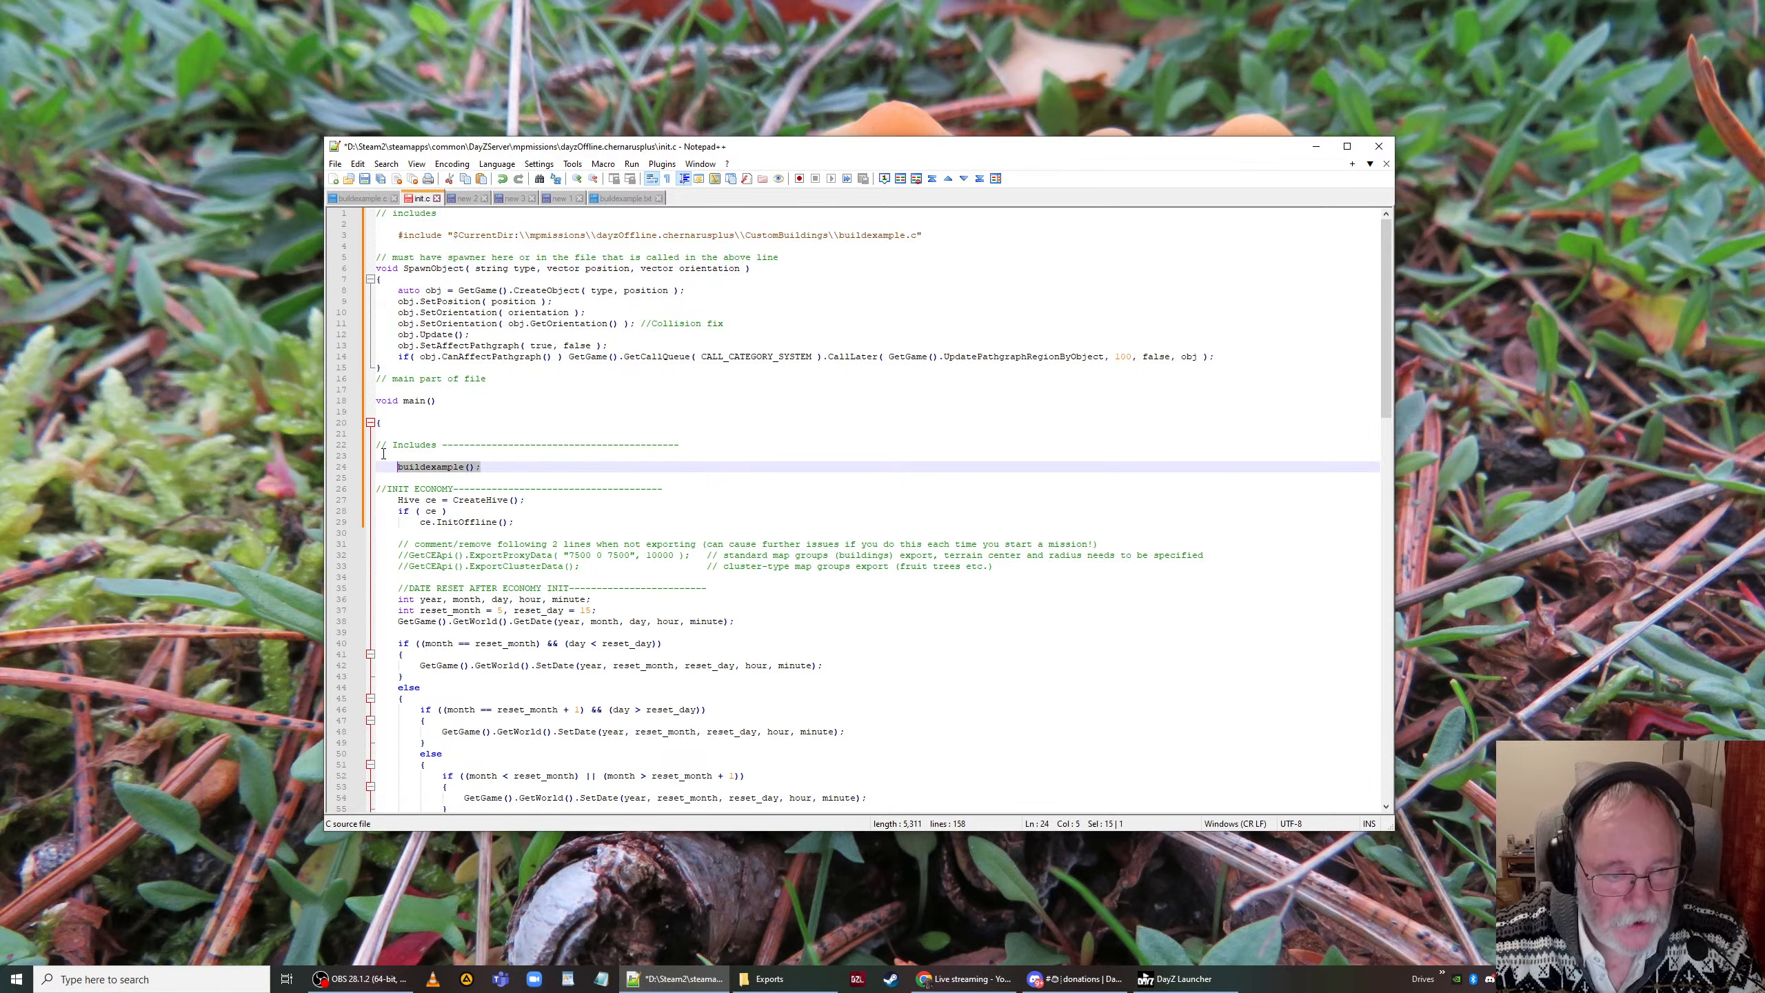
{"action": "left_click_drag", "start_coordinate": [381, 444], "coordinate": [669, 445]}
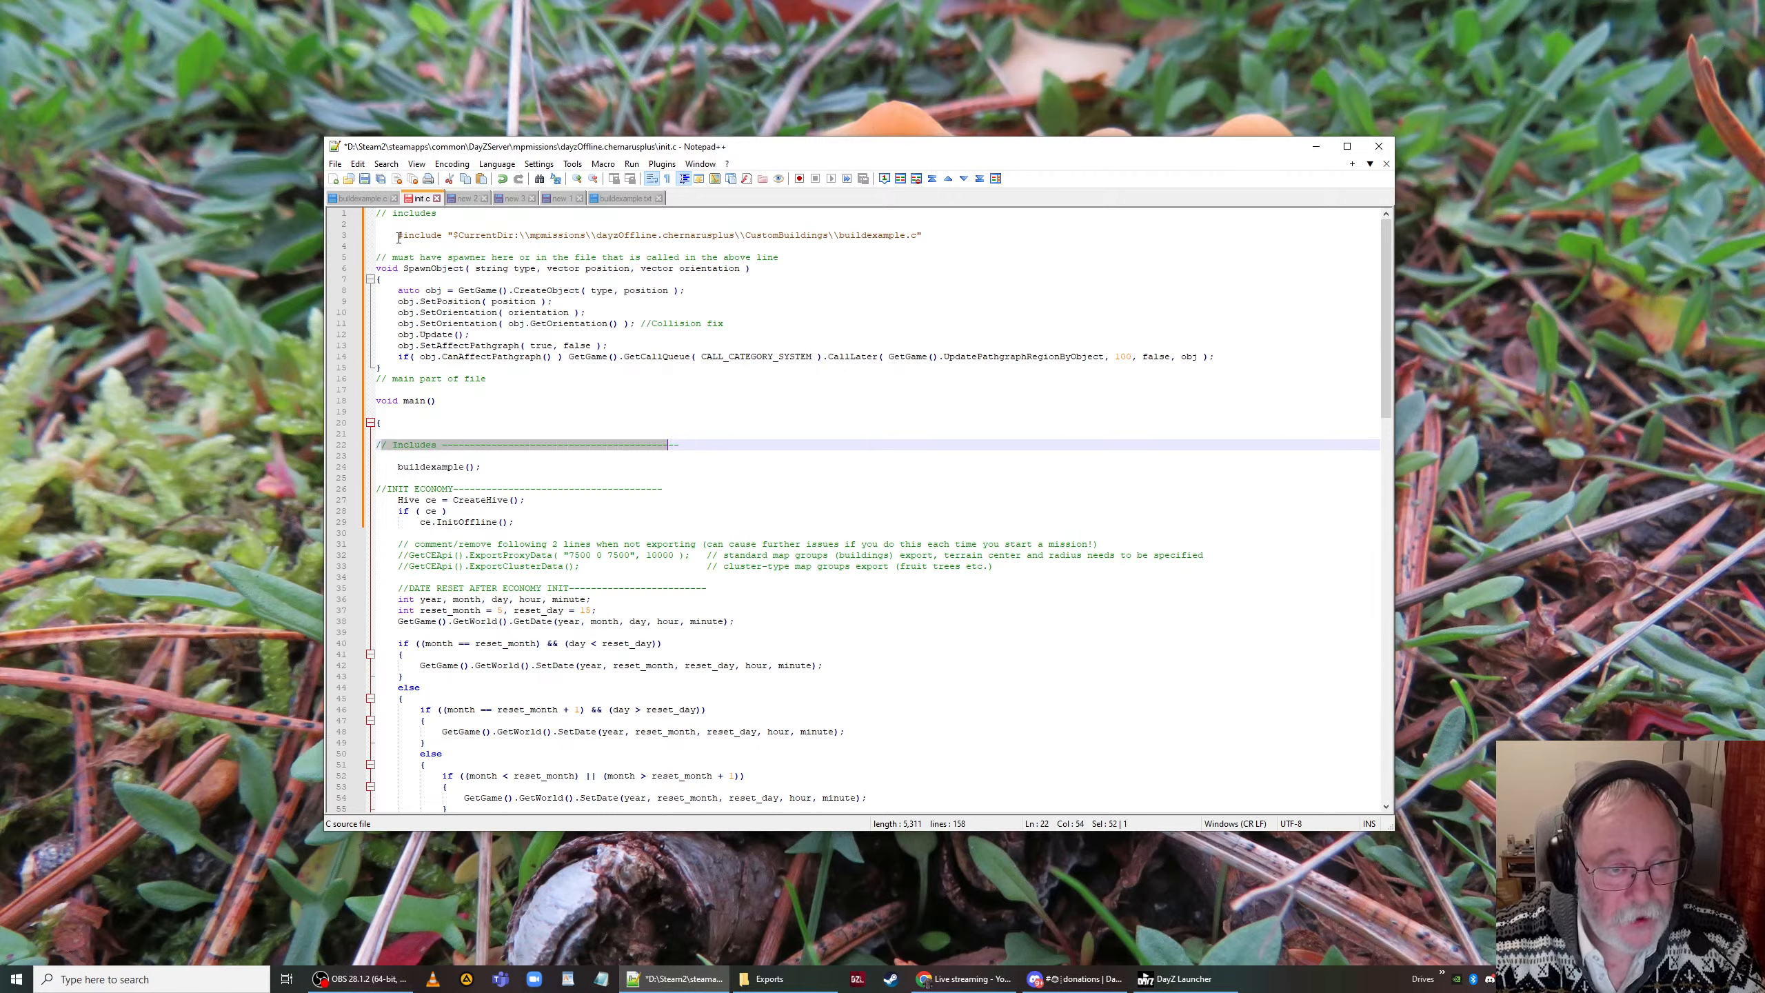
{"action": "left_click_drag", "start_coordinate": [399, 234], "coordinate": [935, 236]}
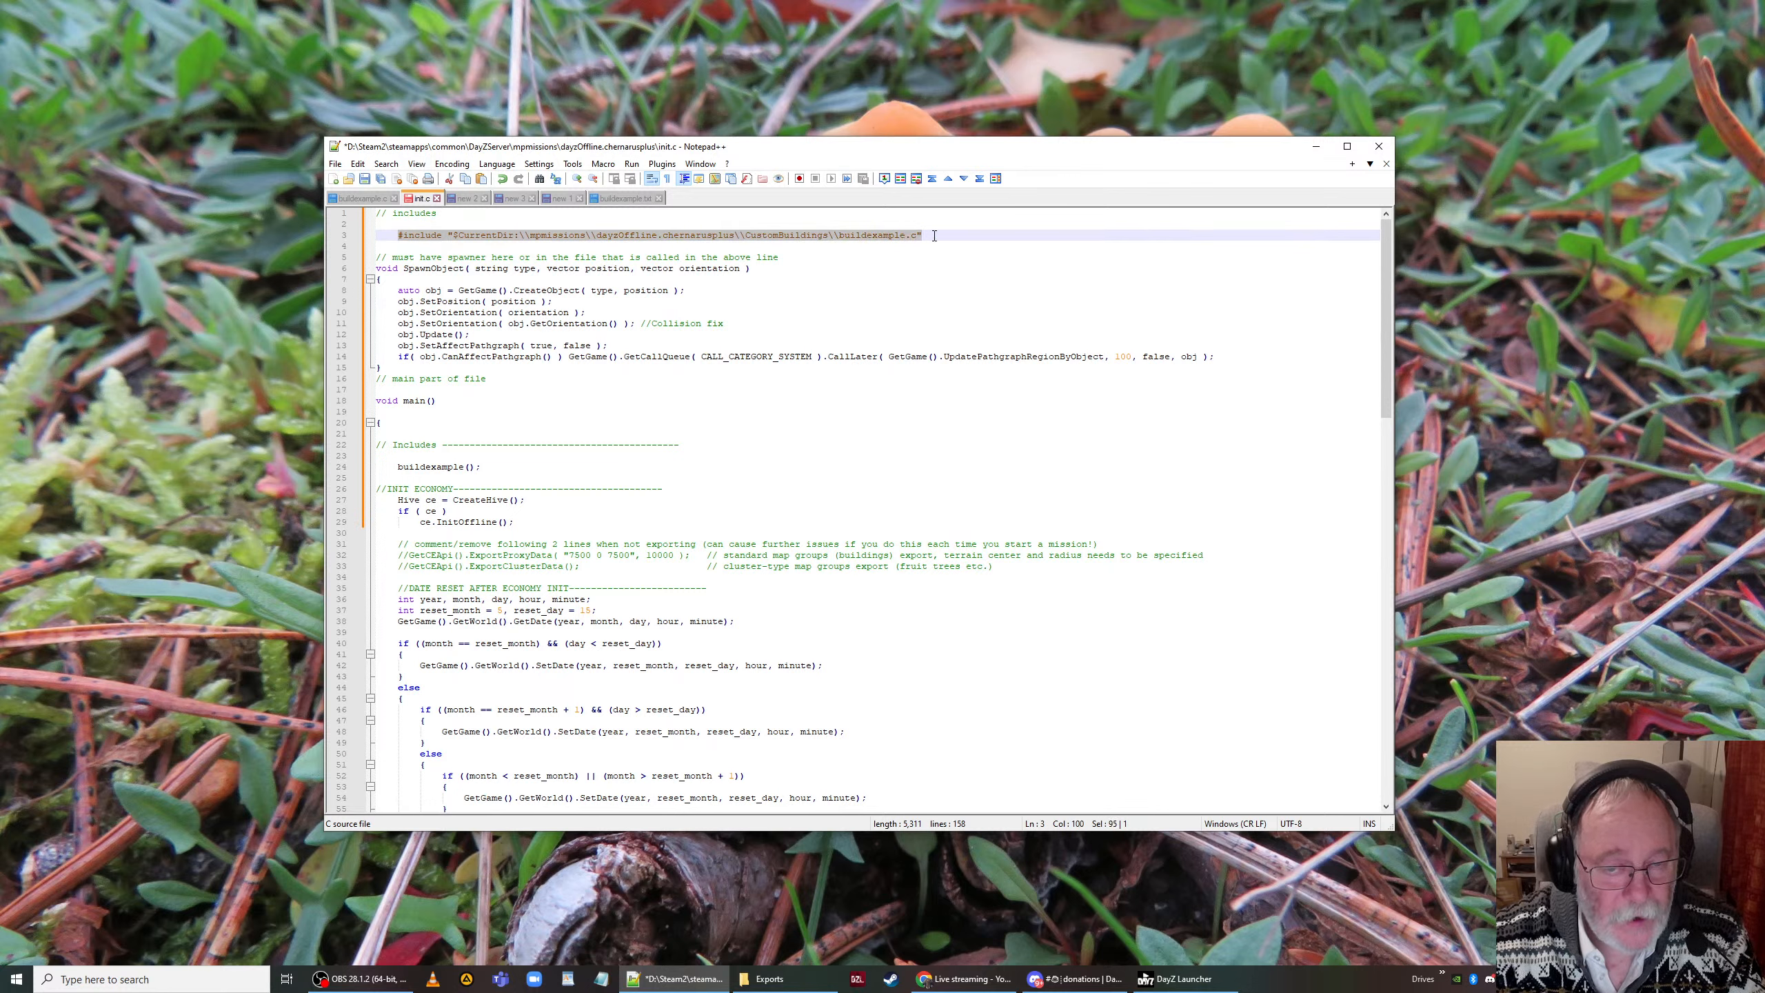
{"action": "left_click", "coordinate": [844, 235]}
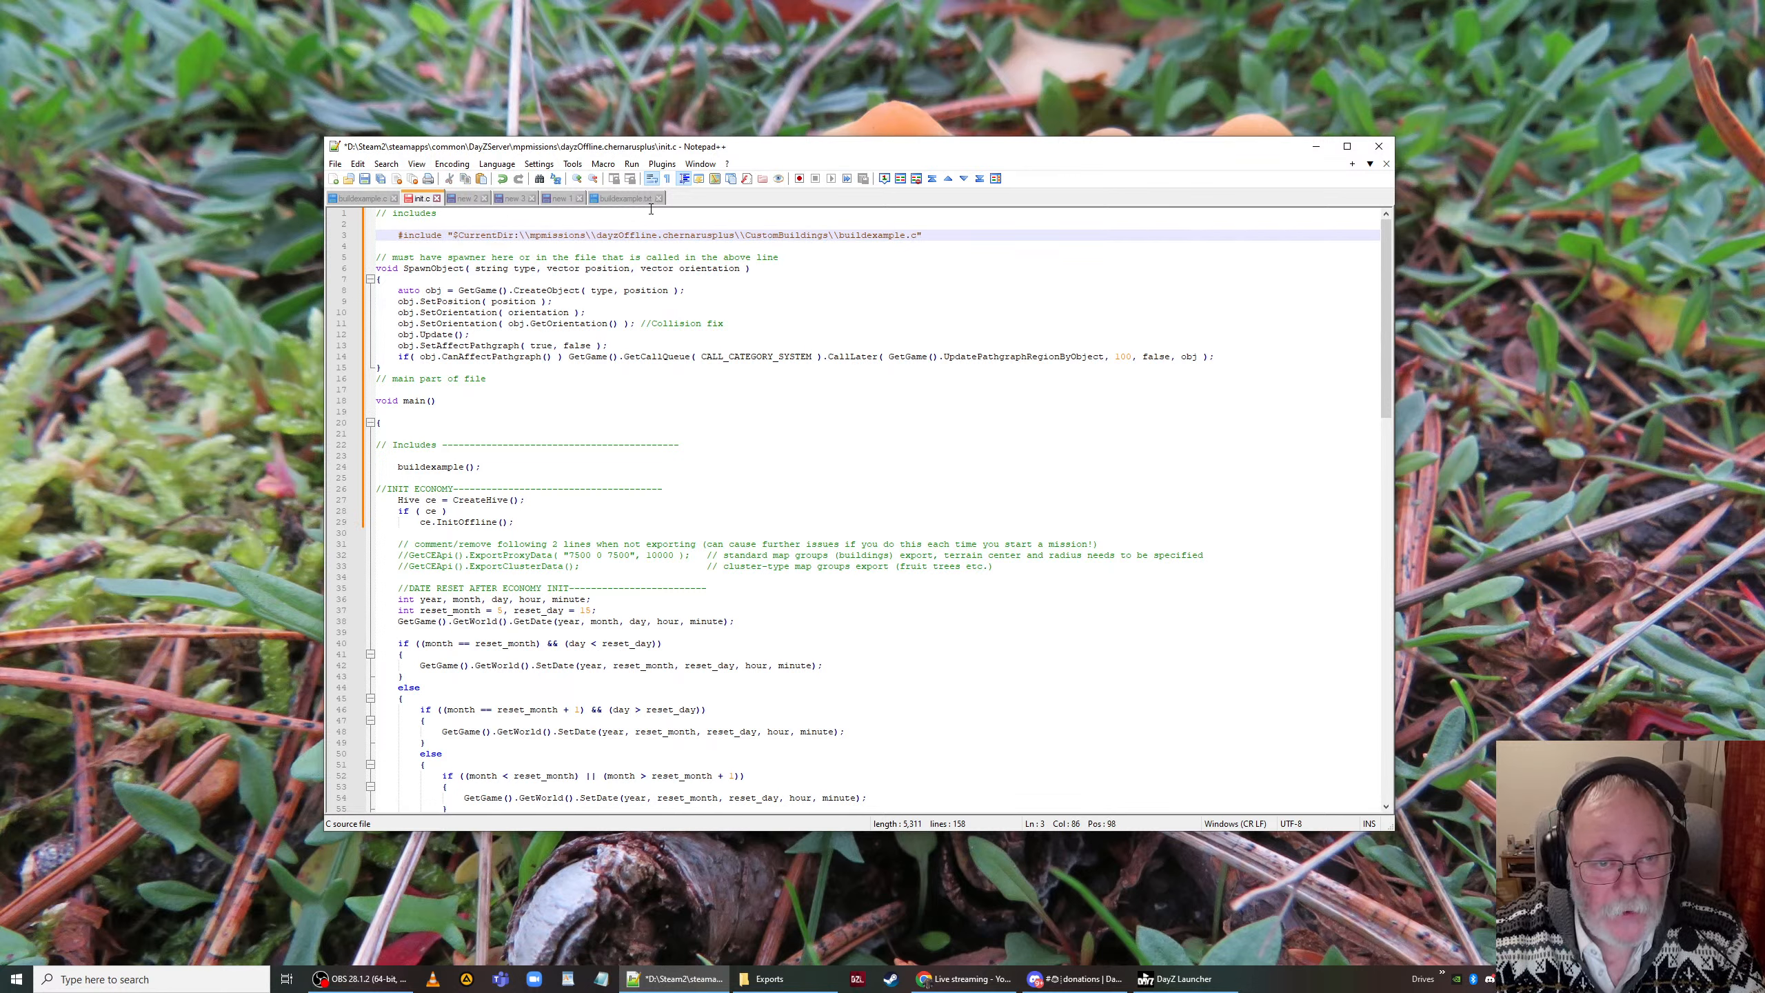
{"action": "left_click", "coordinate": [627, 199]}
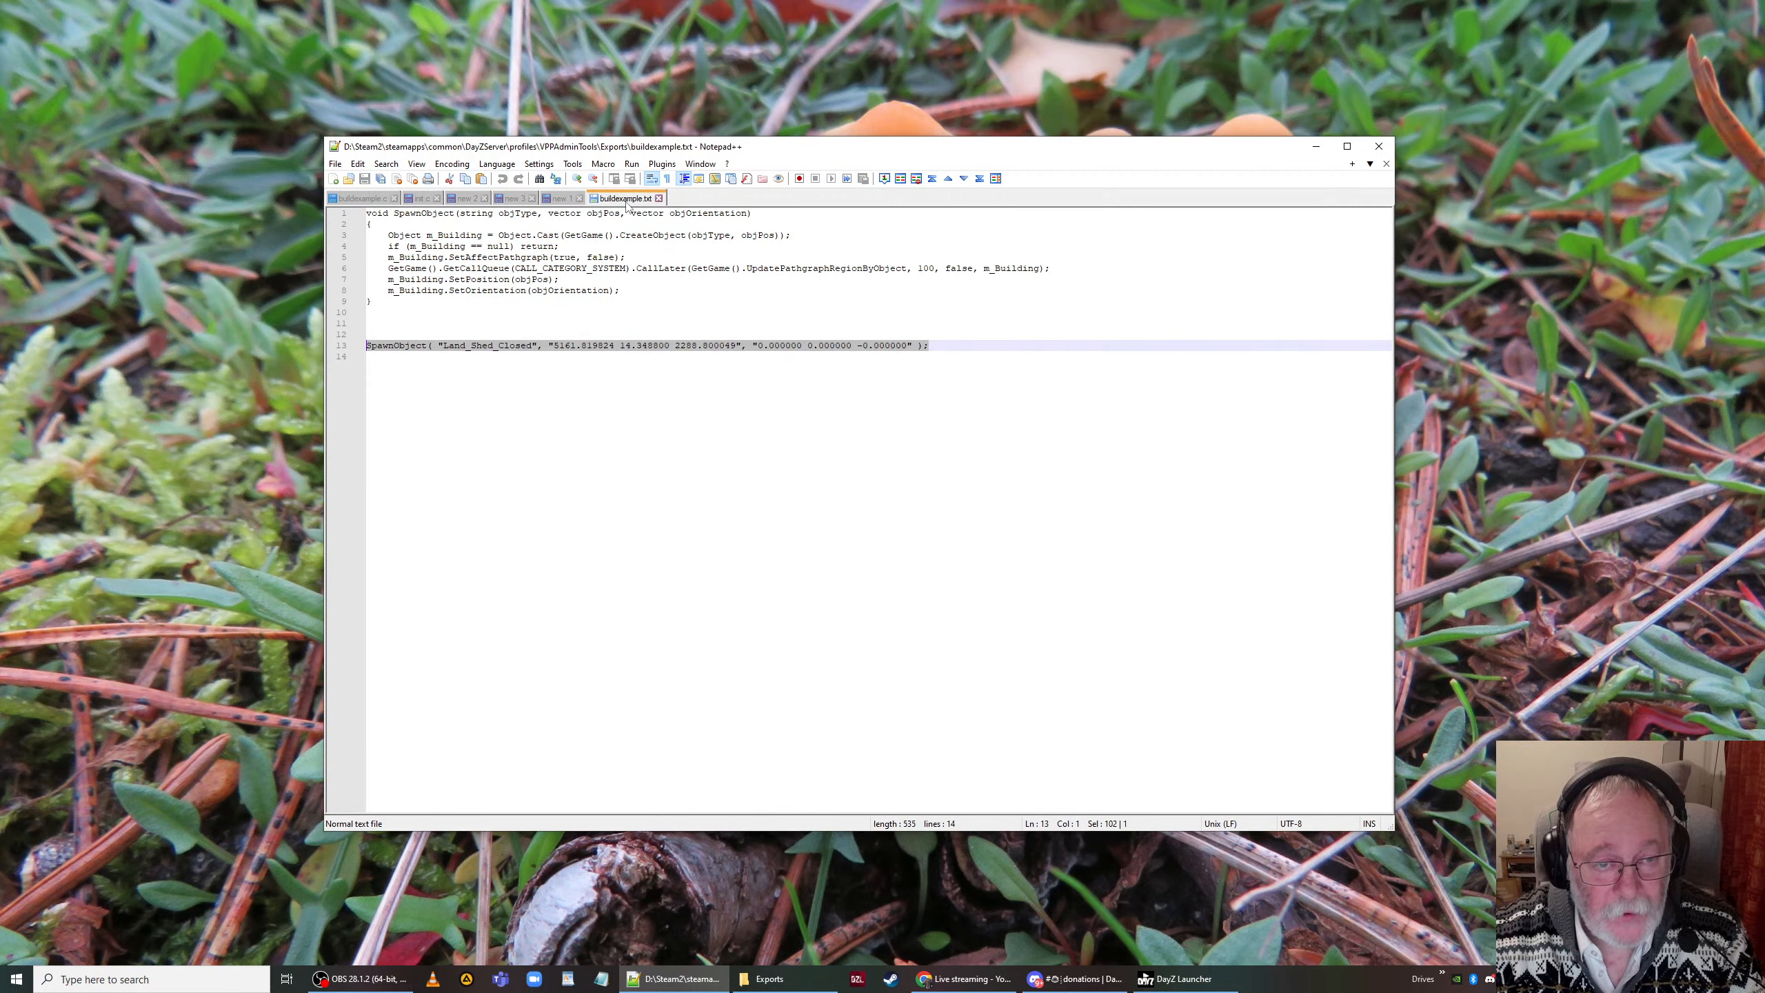
Step: Review the buildexample() function in buildexample.c and the location of buildexample.txt in the VPPAdminTools Exports folder
{"action": "left_click", "coordinate": [360, 199]}
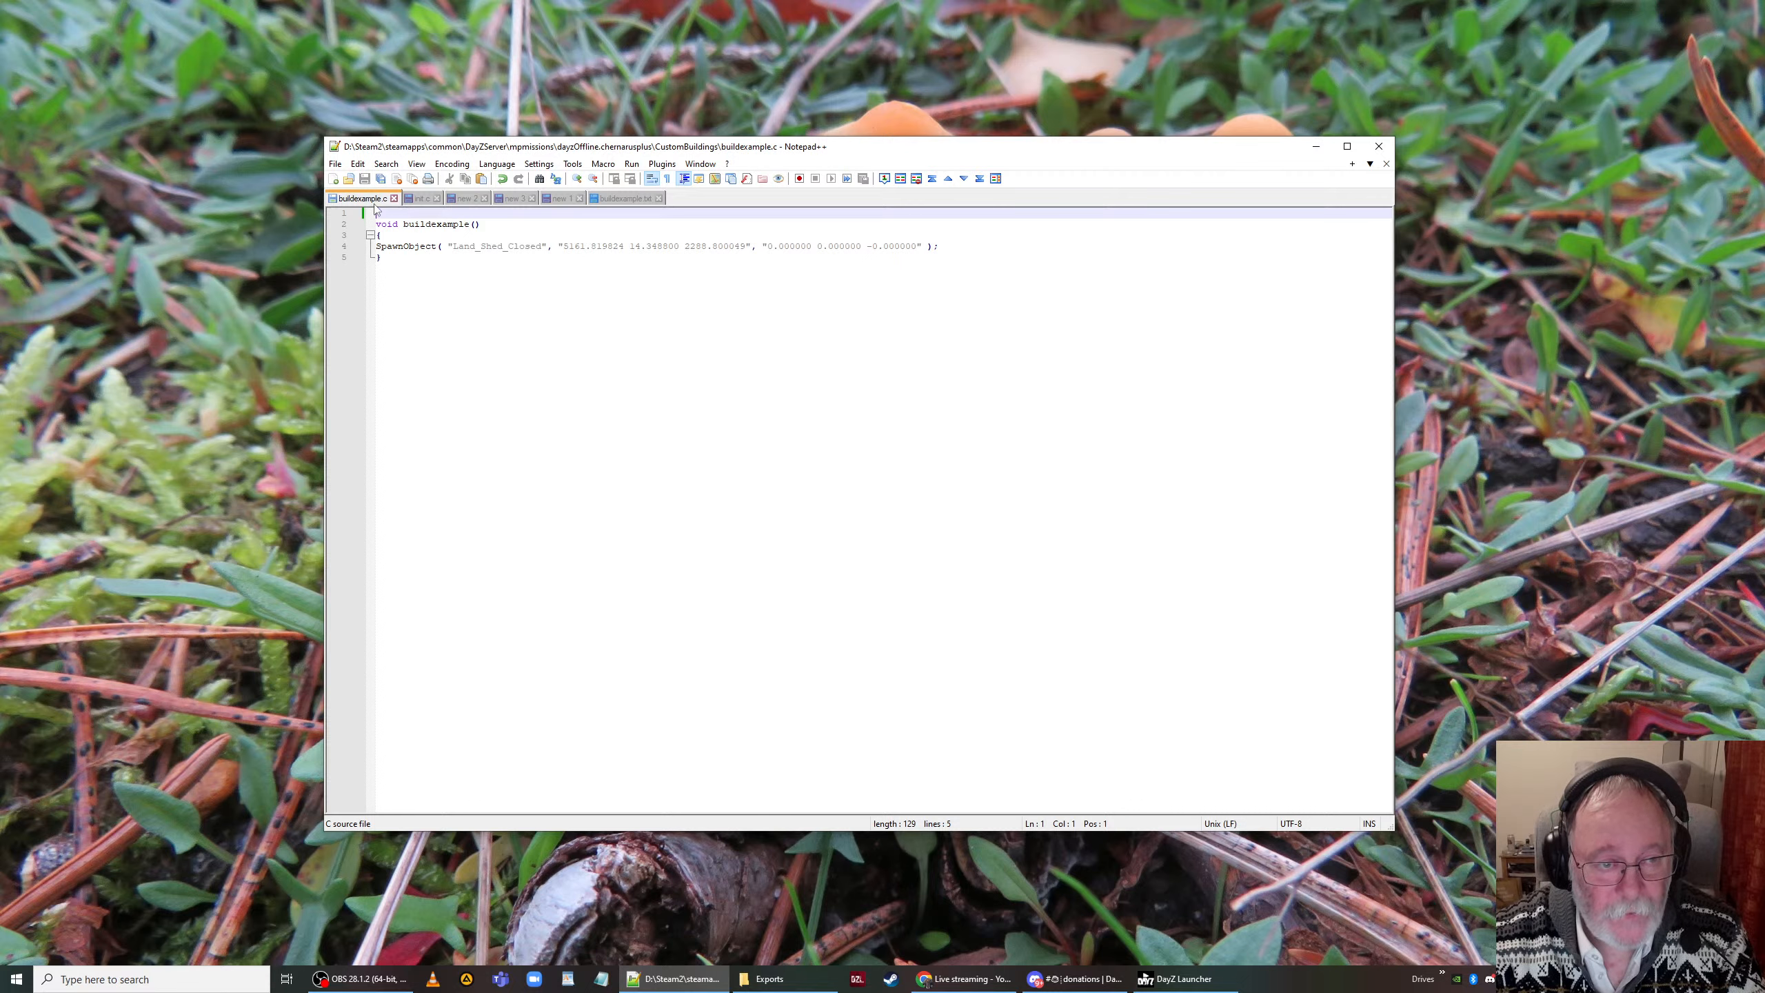
{"action": "left_click", "coordinate": [761, 982]}
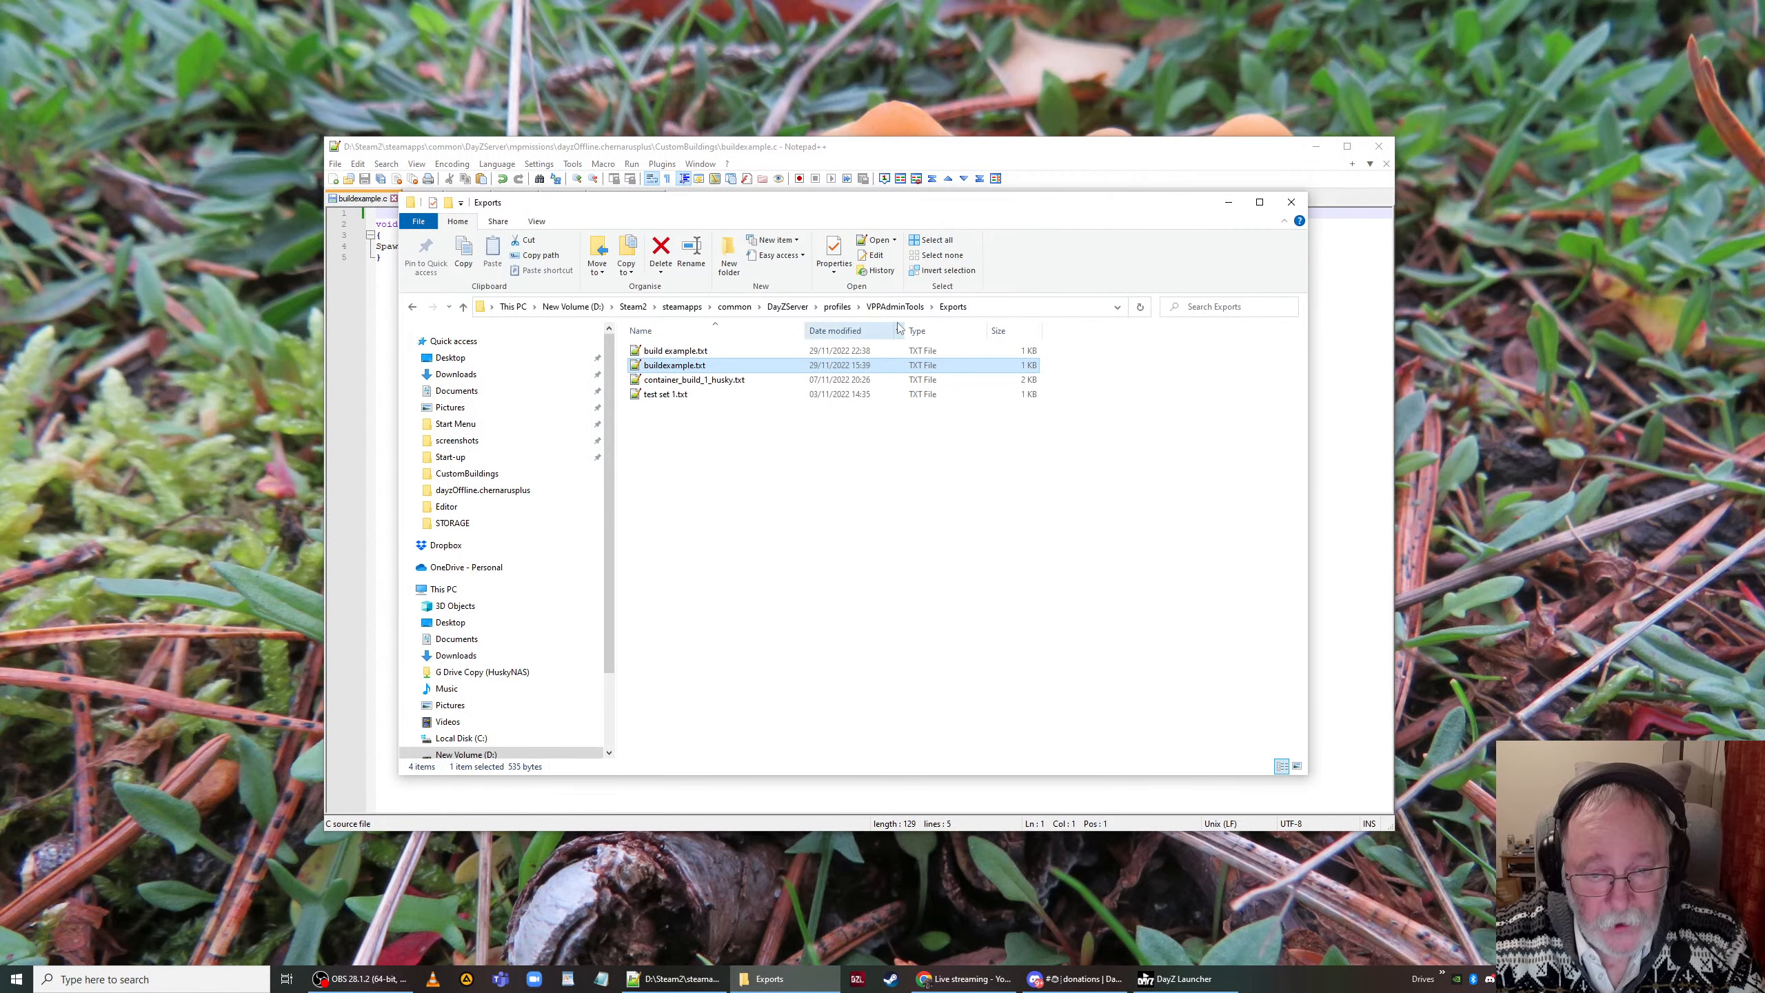
{"action": "left_click", "coordinate": [848, 155]}
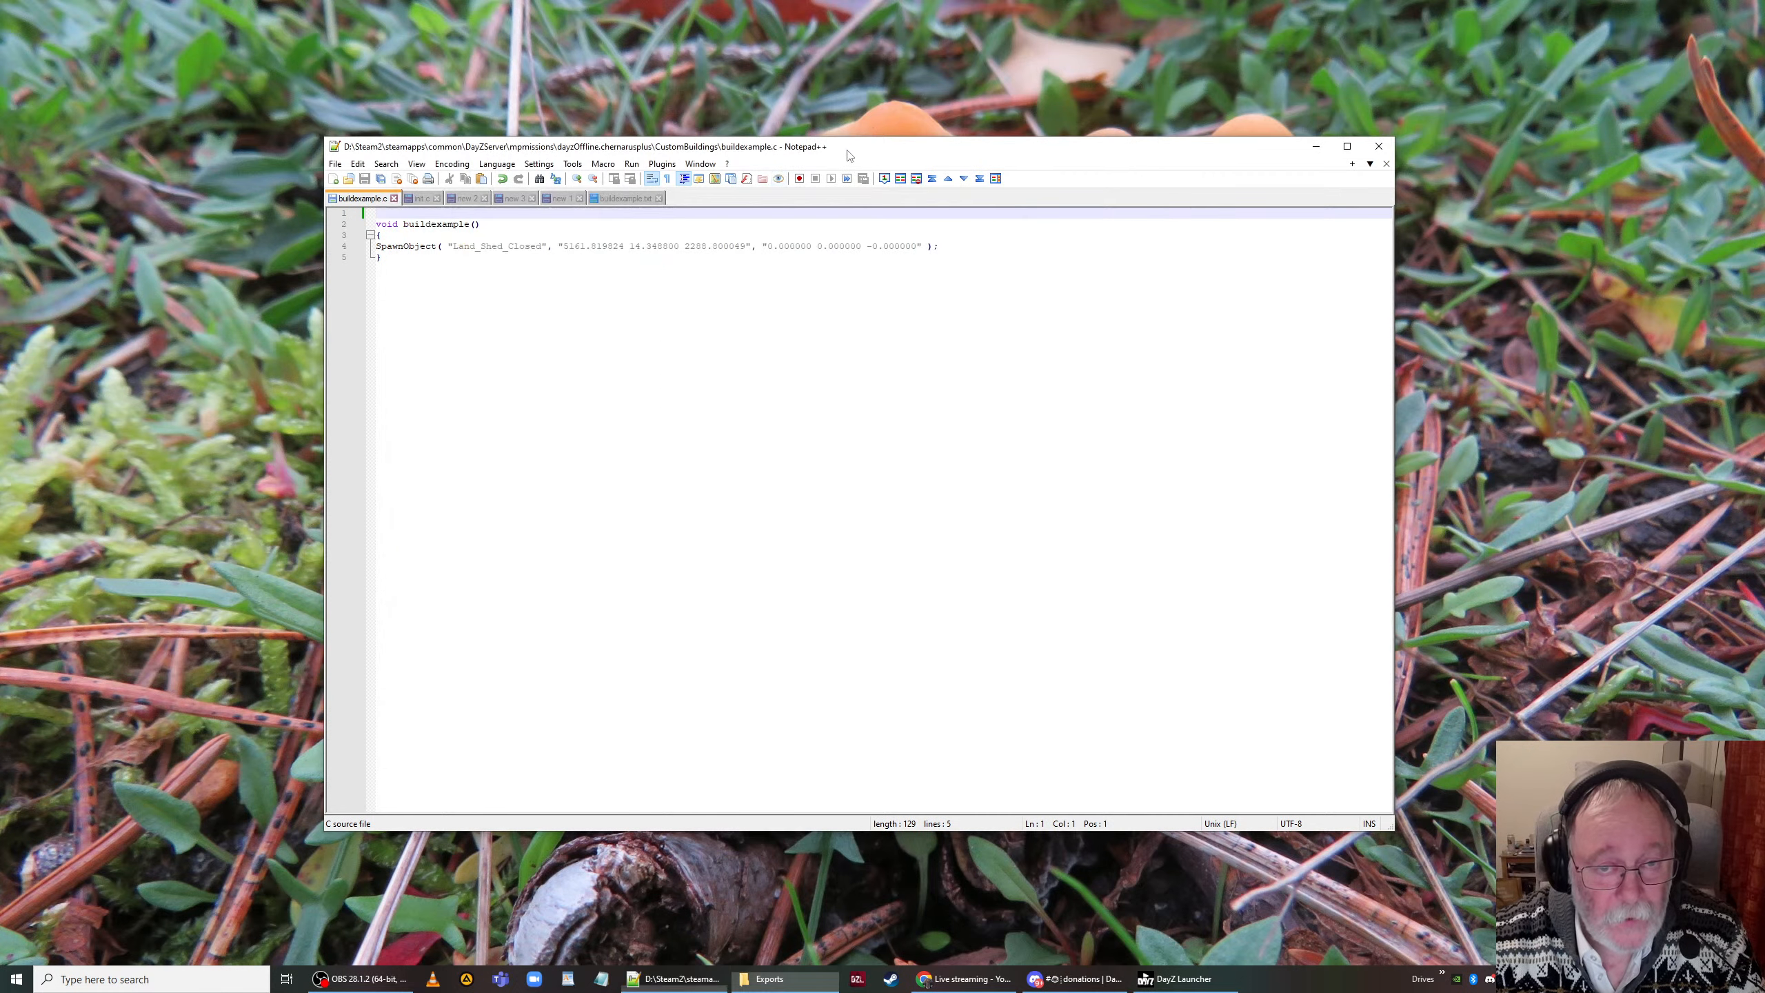
Step: Start saving buildexample.txt under a new location, the server's mpmissions\dayzOffline.chernarusplus\CustomBuildings folder
{"action": "left_click", "coordinate": [627, 199]}
{"action": "left_click", "coordinate": [335, 164]}
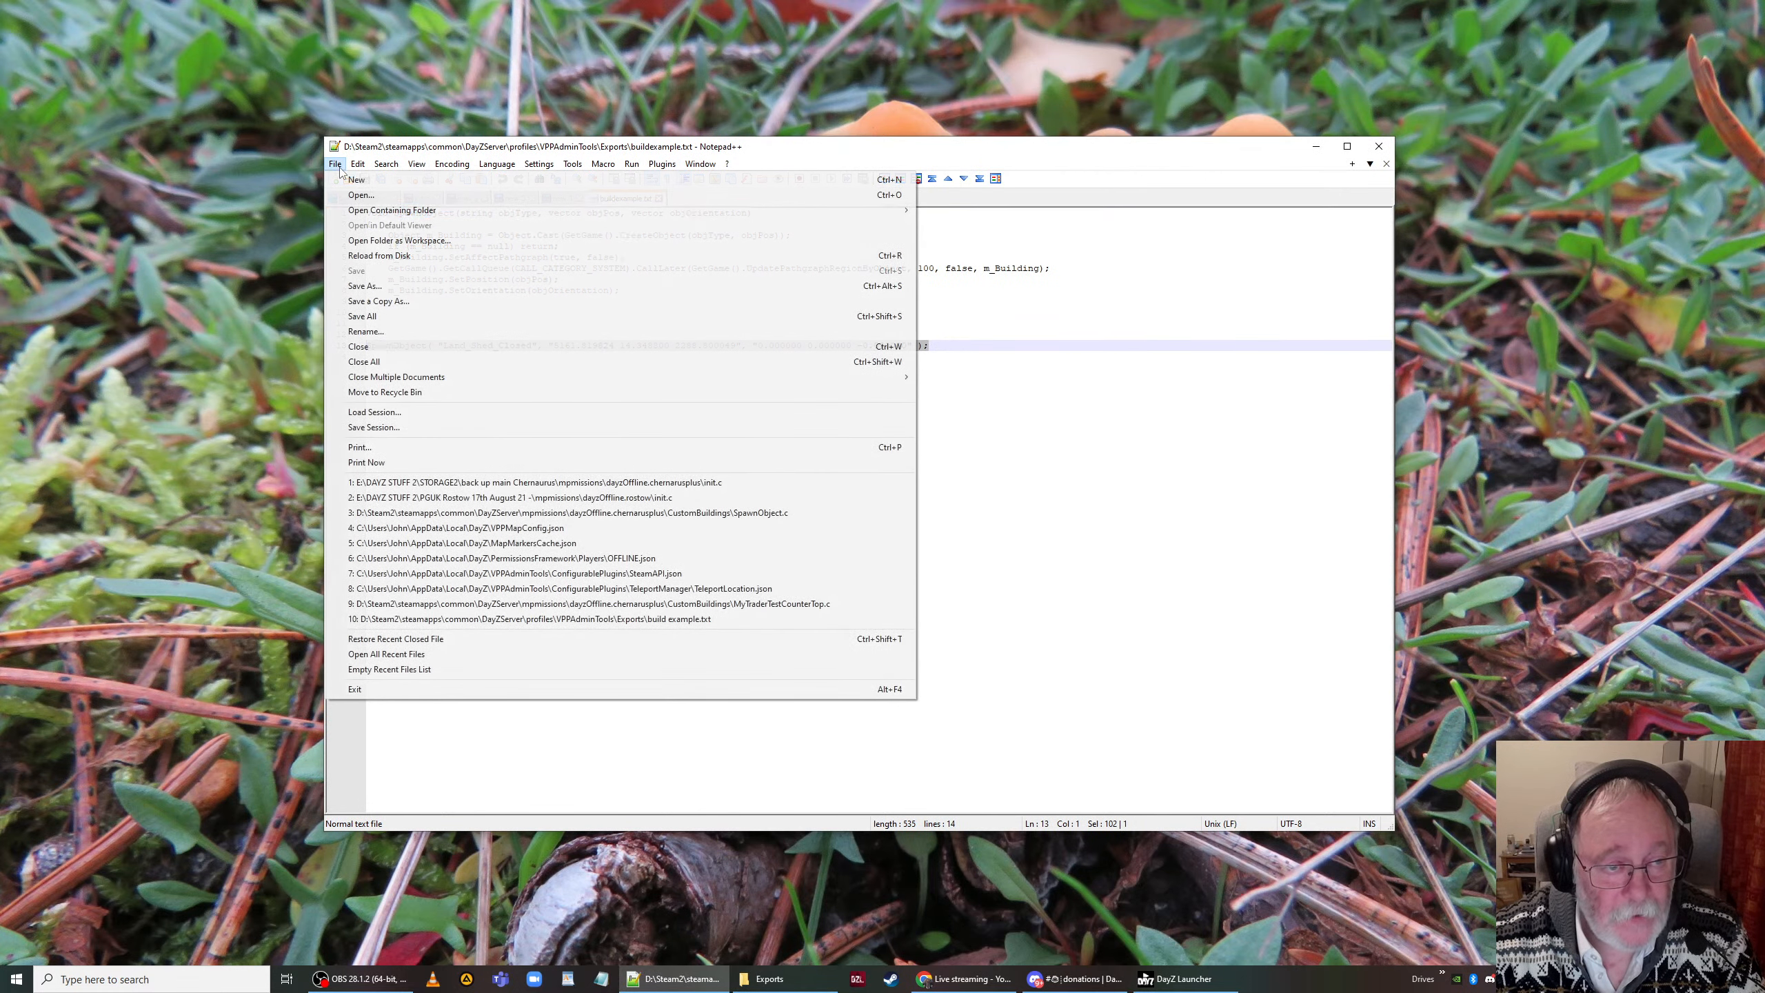
{"action": "left_click", "coordinate": [354, 286]}
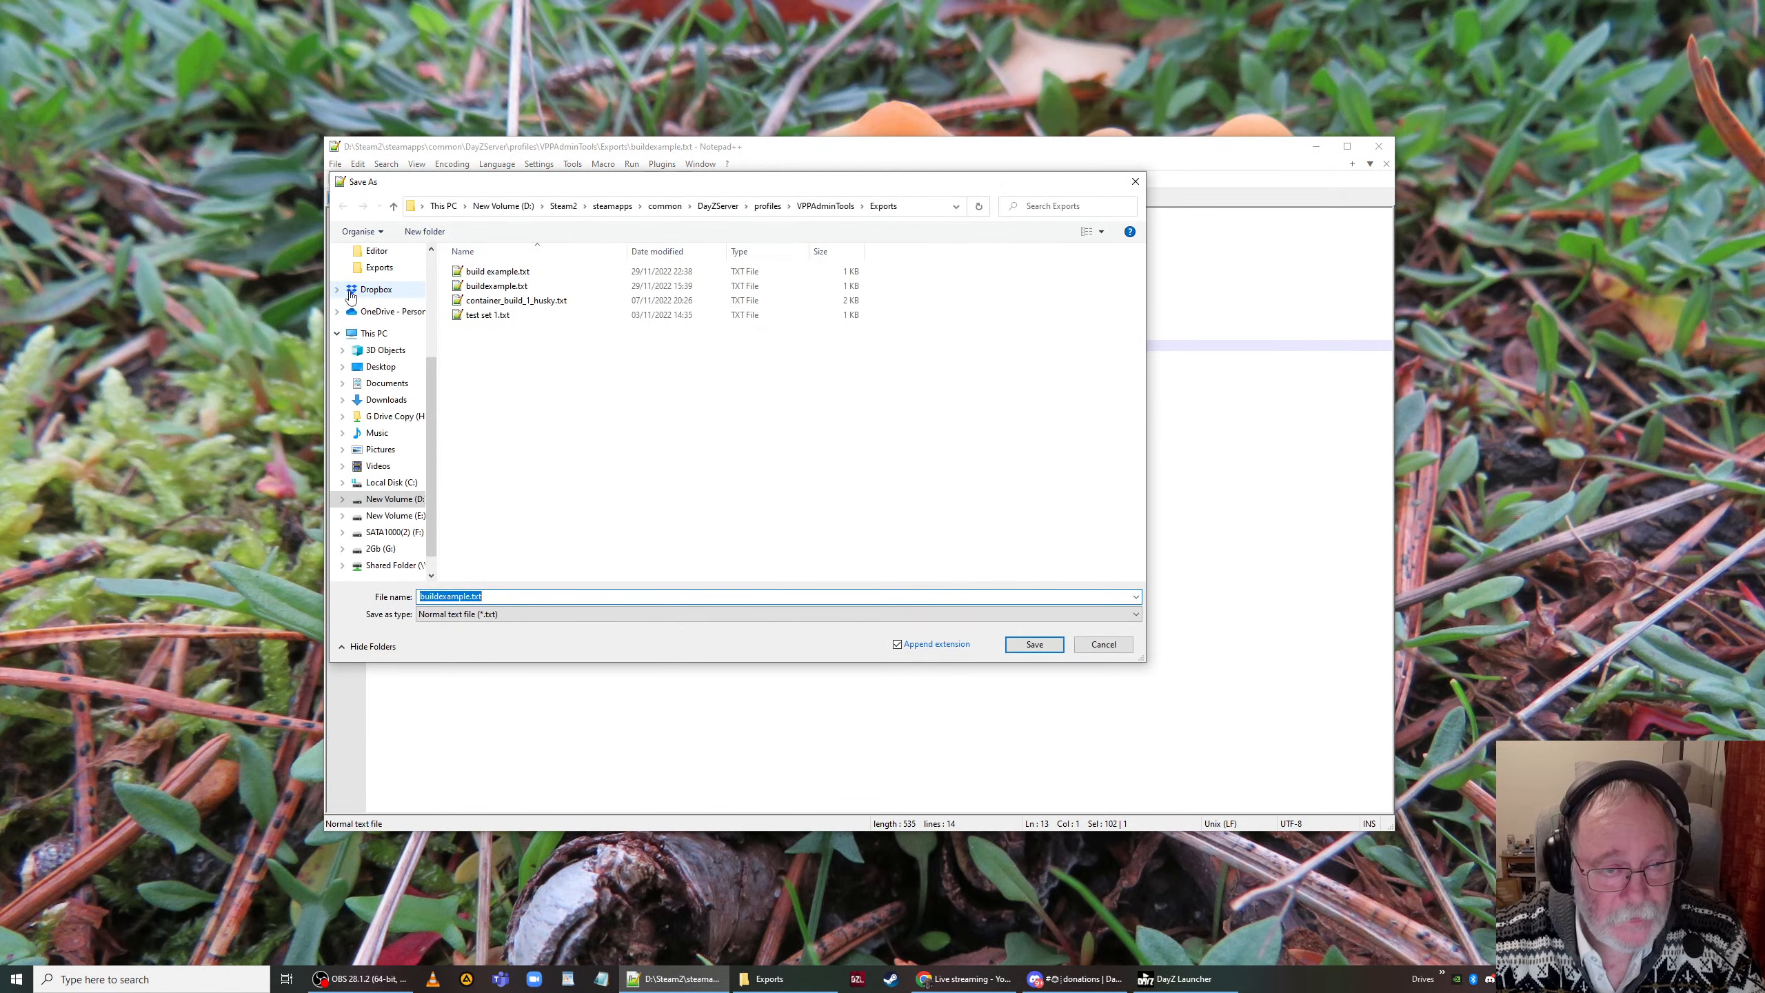
{"action": "left_click", "coordinate": [717, 205]}
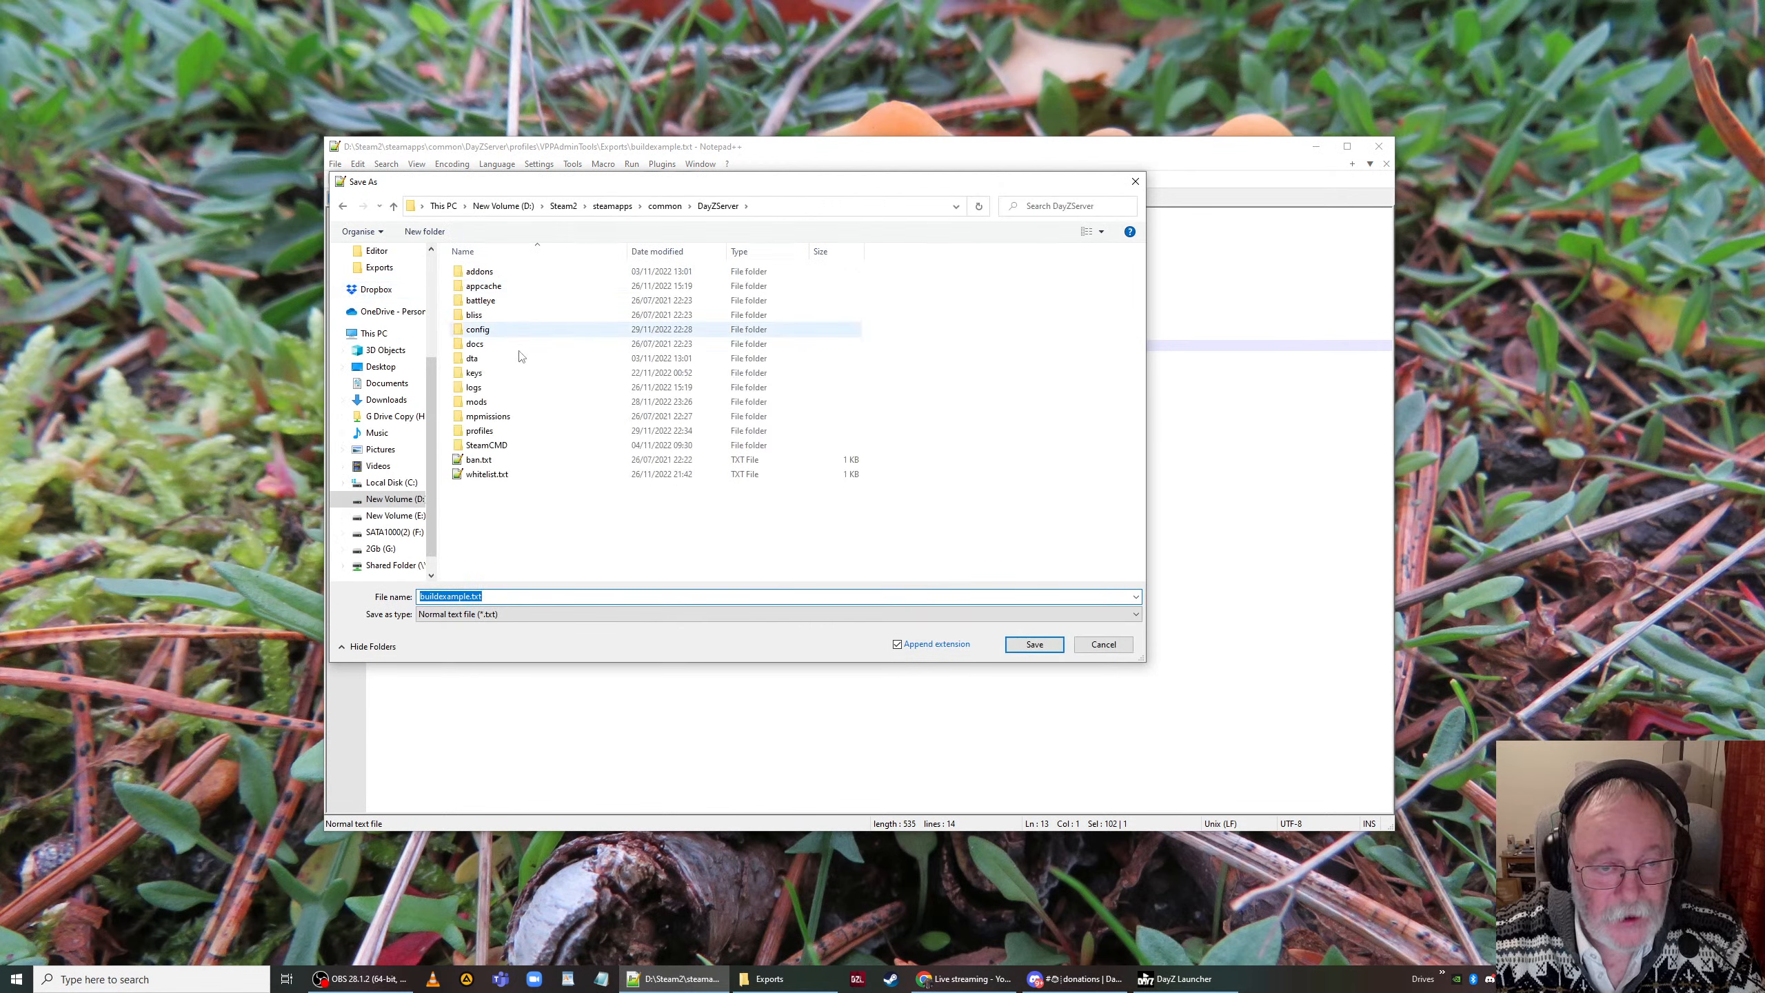
{"action": "left_click", "coordinate": [510, 421]}
{"action": "double_click", "coordinate": [510, 417]}
{"action": "double_click", "coordinate": [531, 272]}
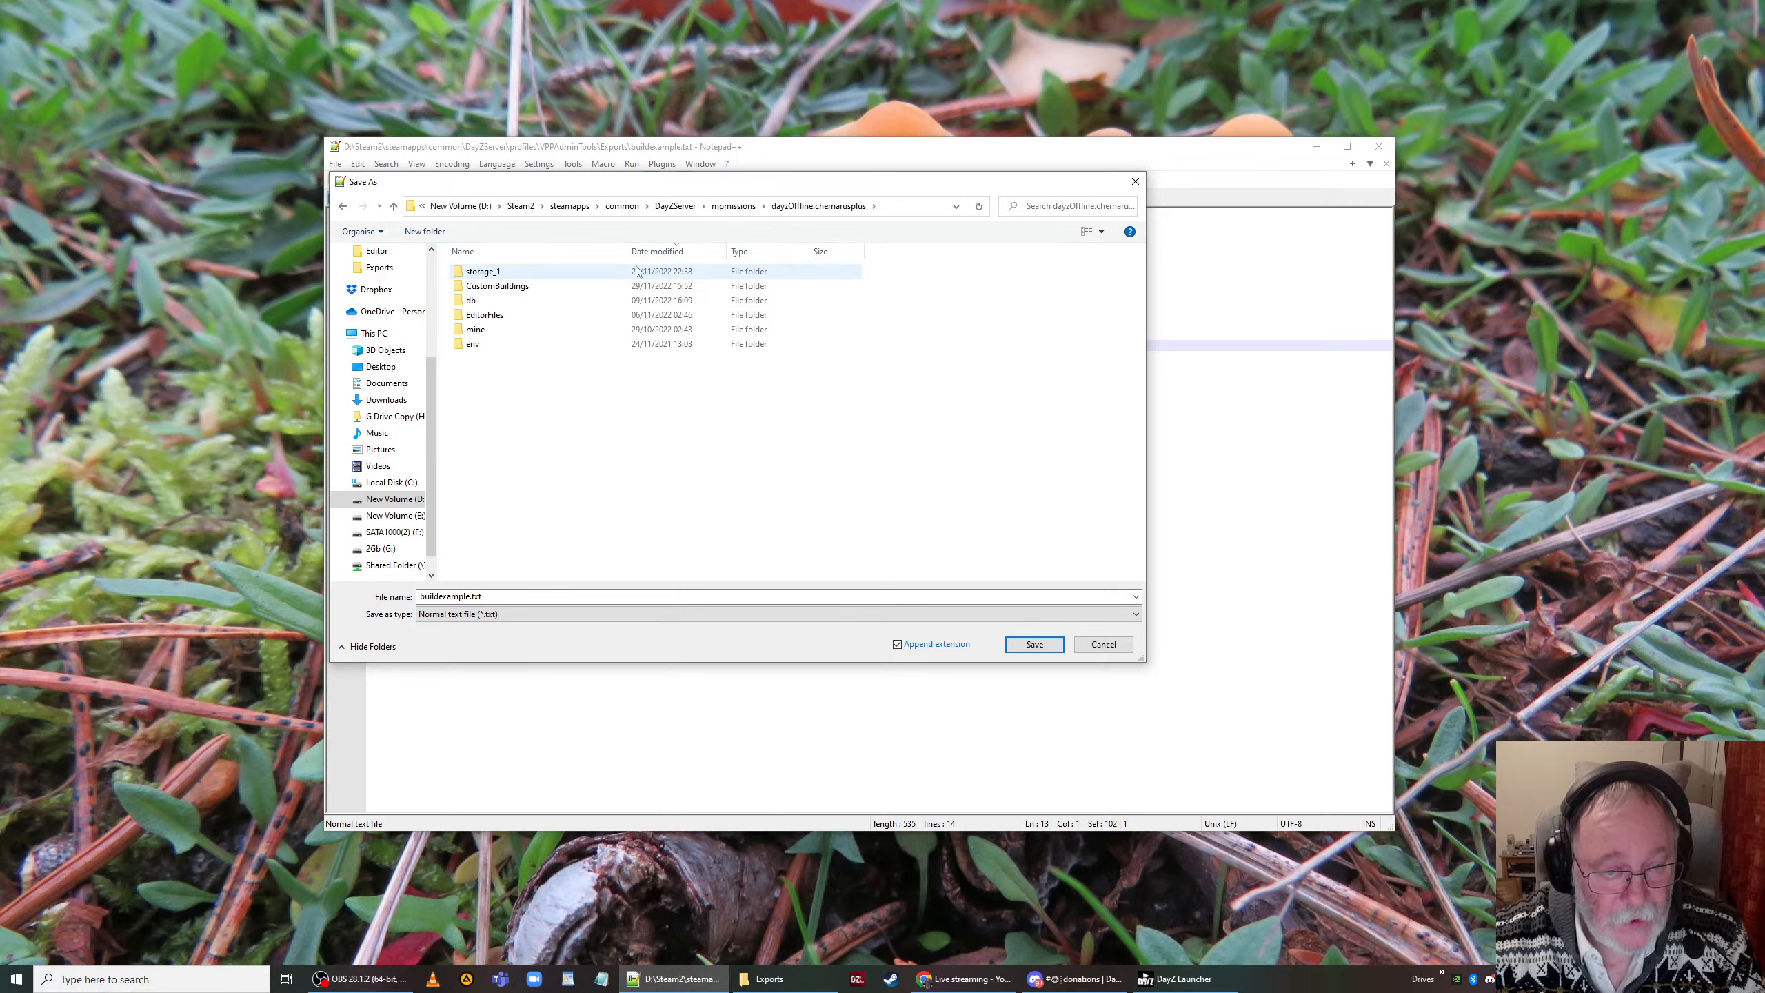
{"action": "double_click", "coordinate": [530, 287]}
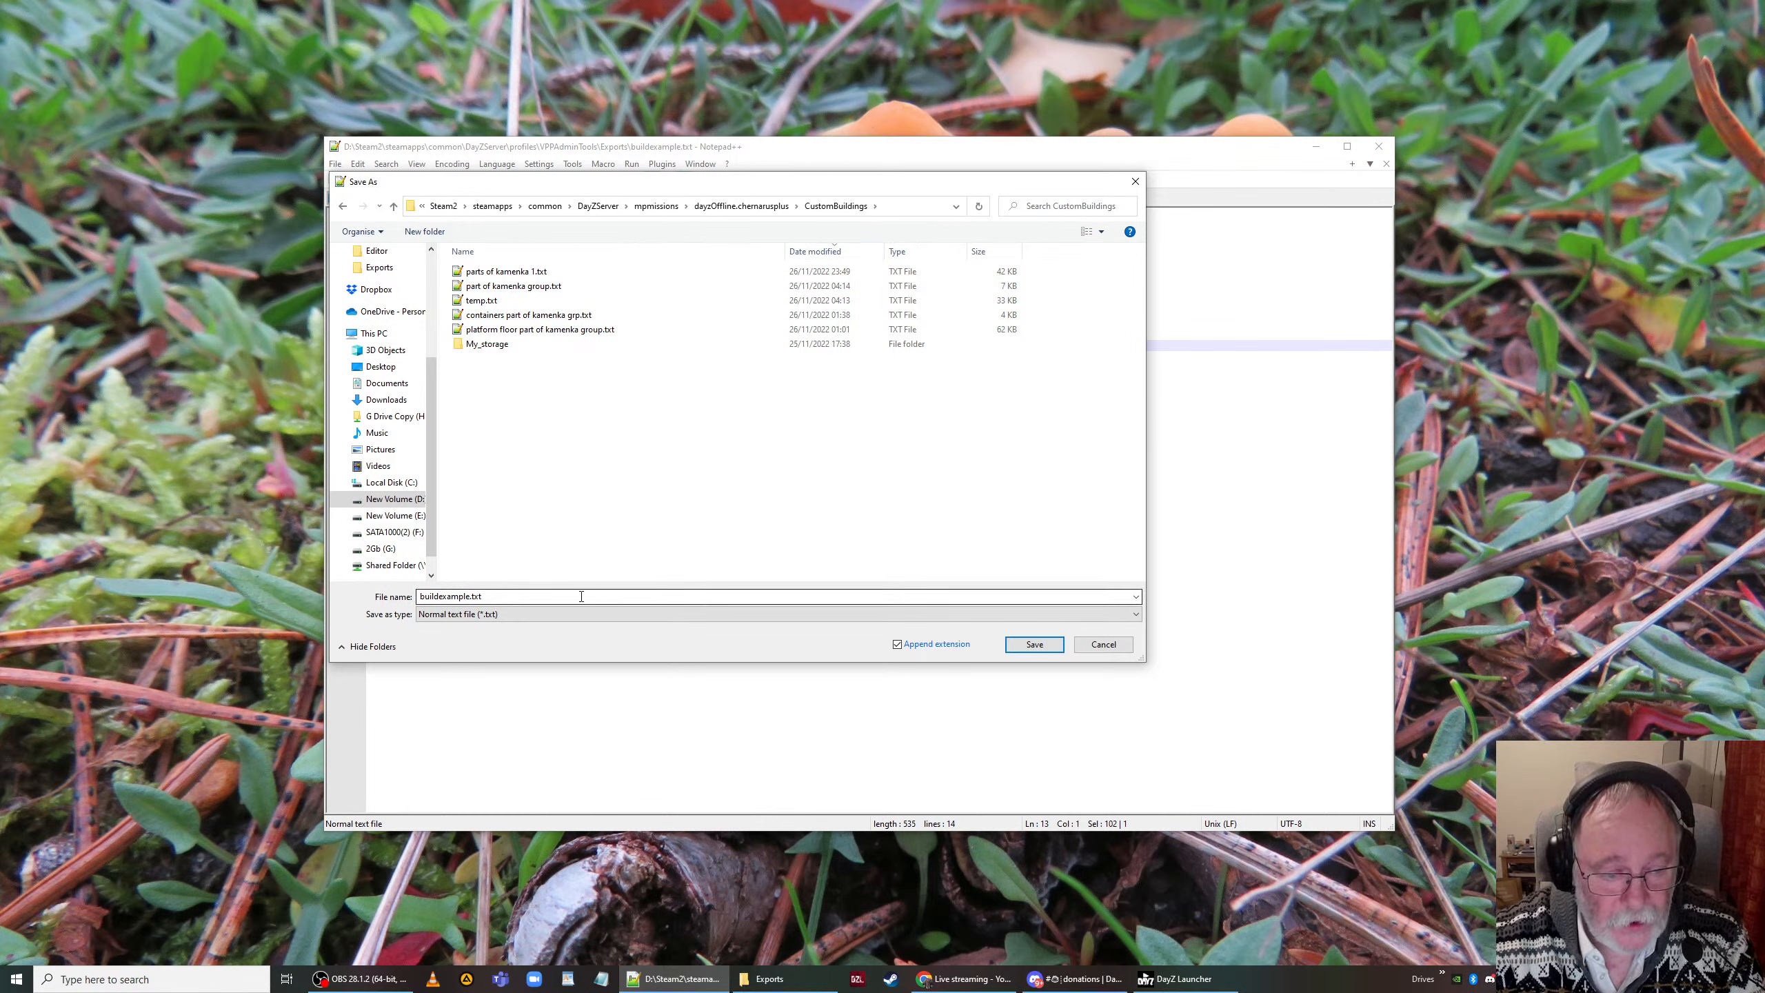
Step: Try to save the copy as buildexample.c, declining to replace the existing file
{"action": "double_click", "coordinate": [494, 596]}
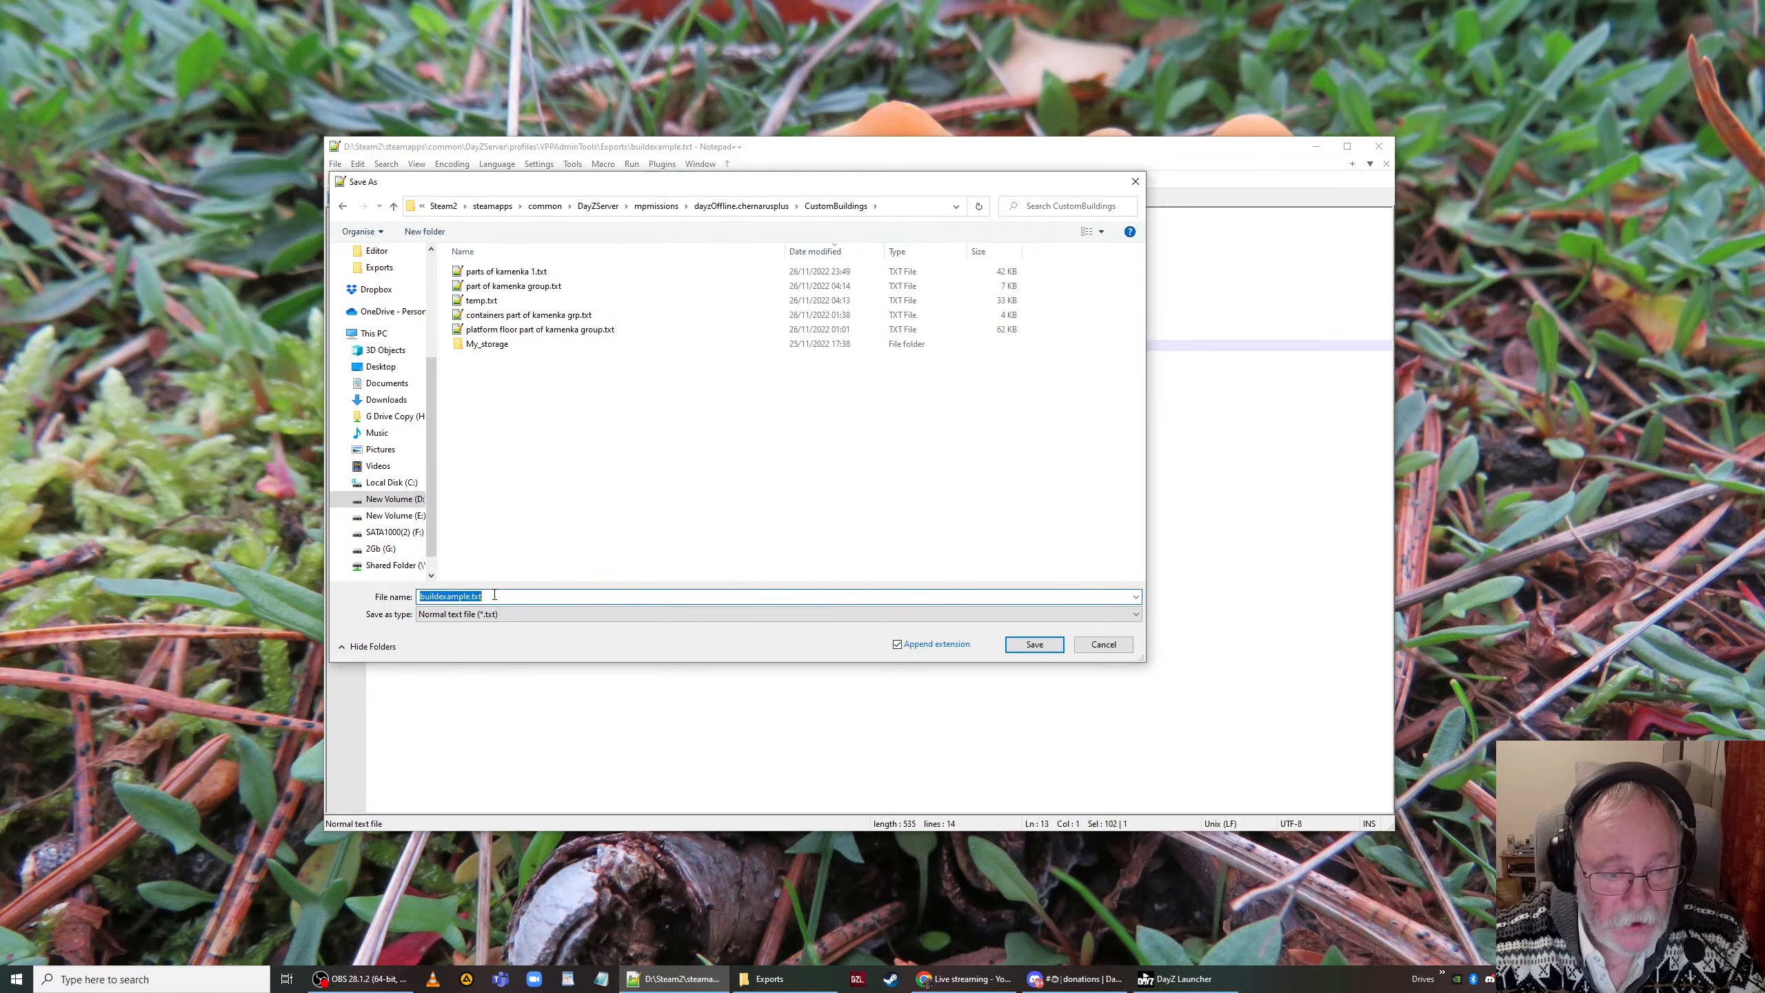
{"action": "left_click", "coordinate": [495, 595]}
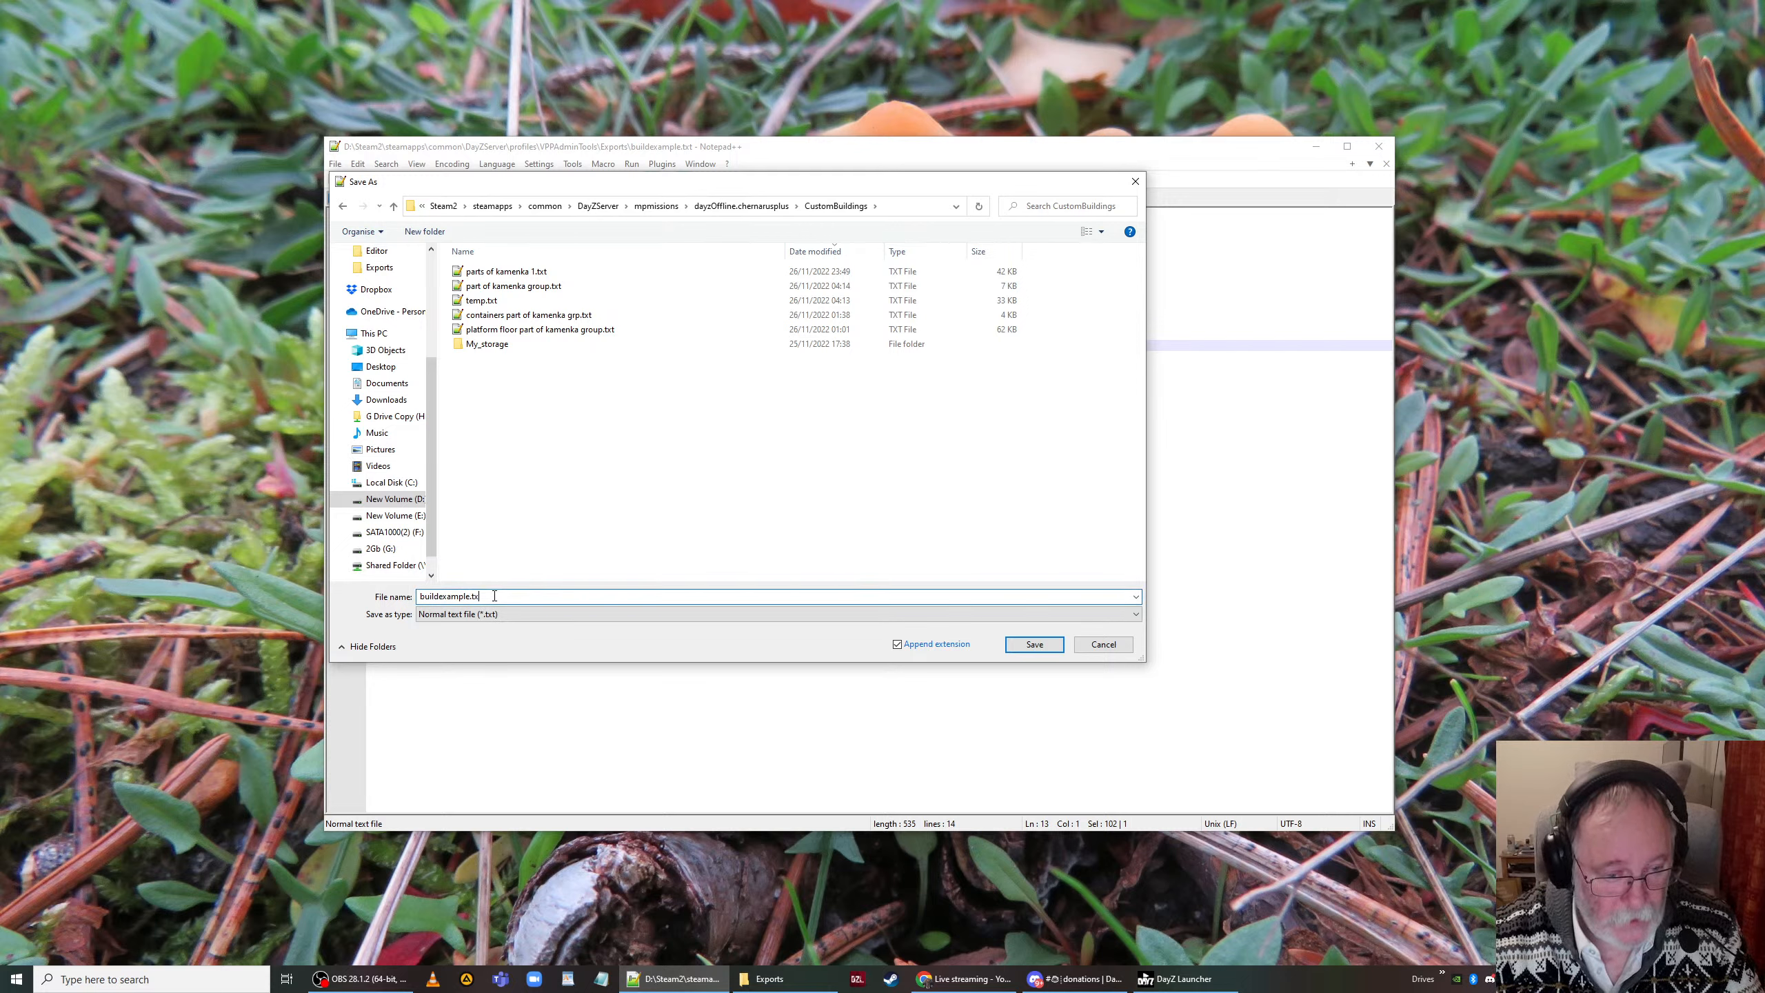
{"action": "key", "text": "BackSpace"}
{"action": "type", "text": "c"}
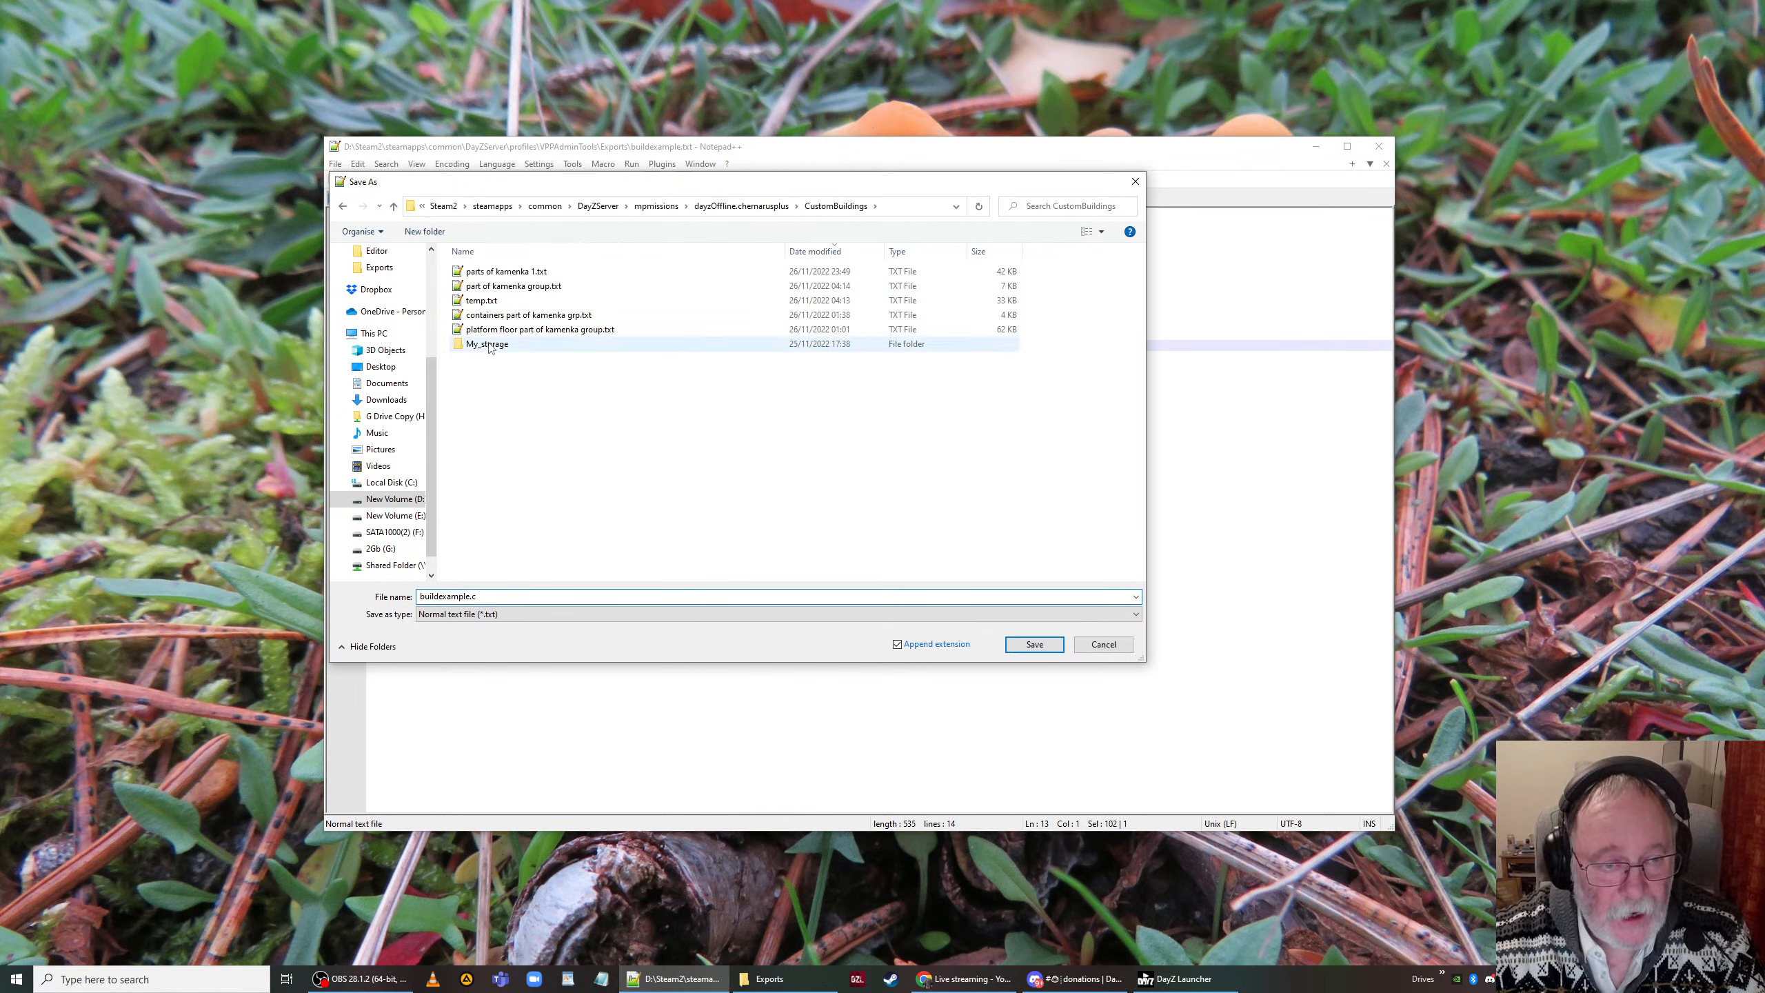
{"action": "left_click", "coordinate": [1024, 647]}
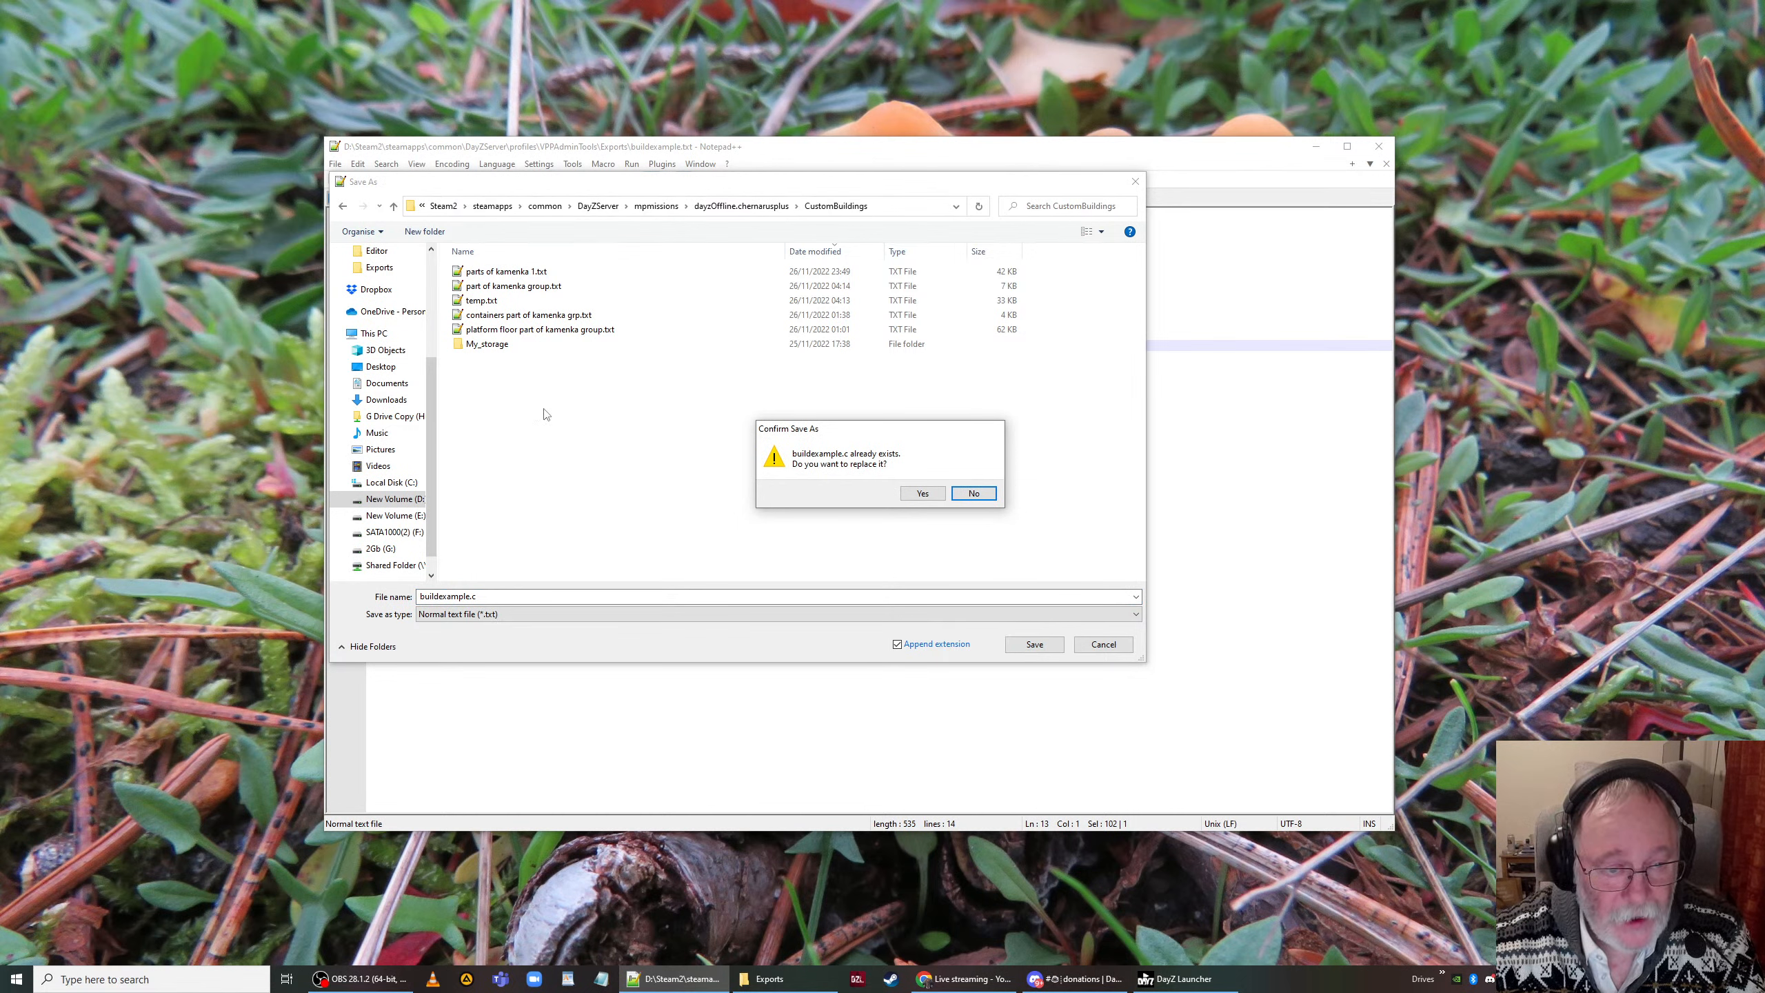
{"action": "left_click", "coordinate": [973, 494]}
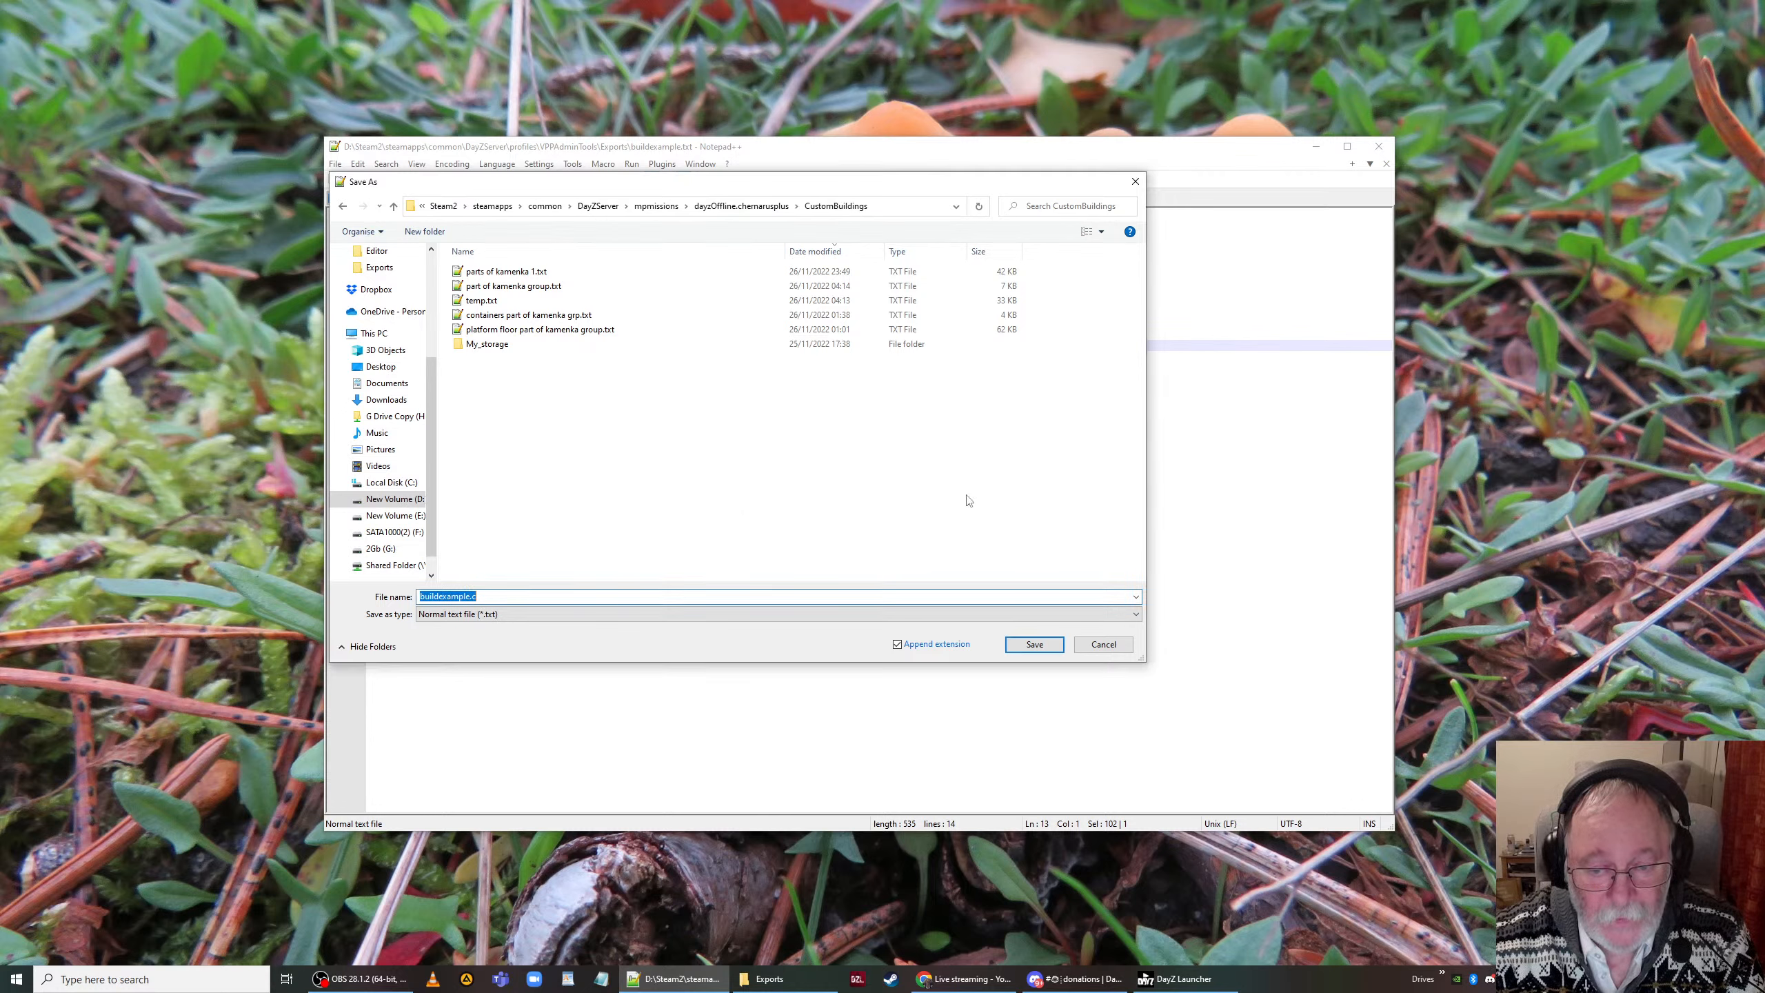
Step: List all file types in CustomBuildings to locate the existing buildexample.c, and cancel the save
{"action": "left_click", "coordinate": [1131, 616]}
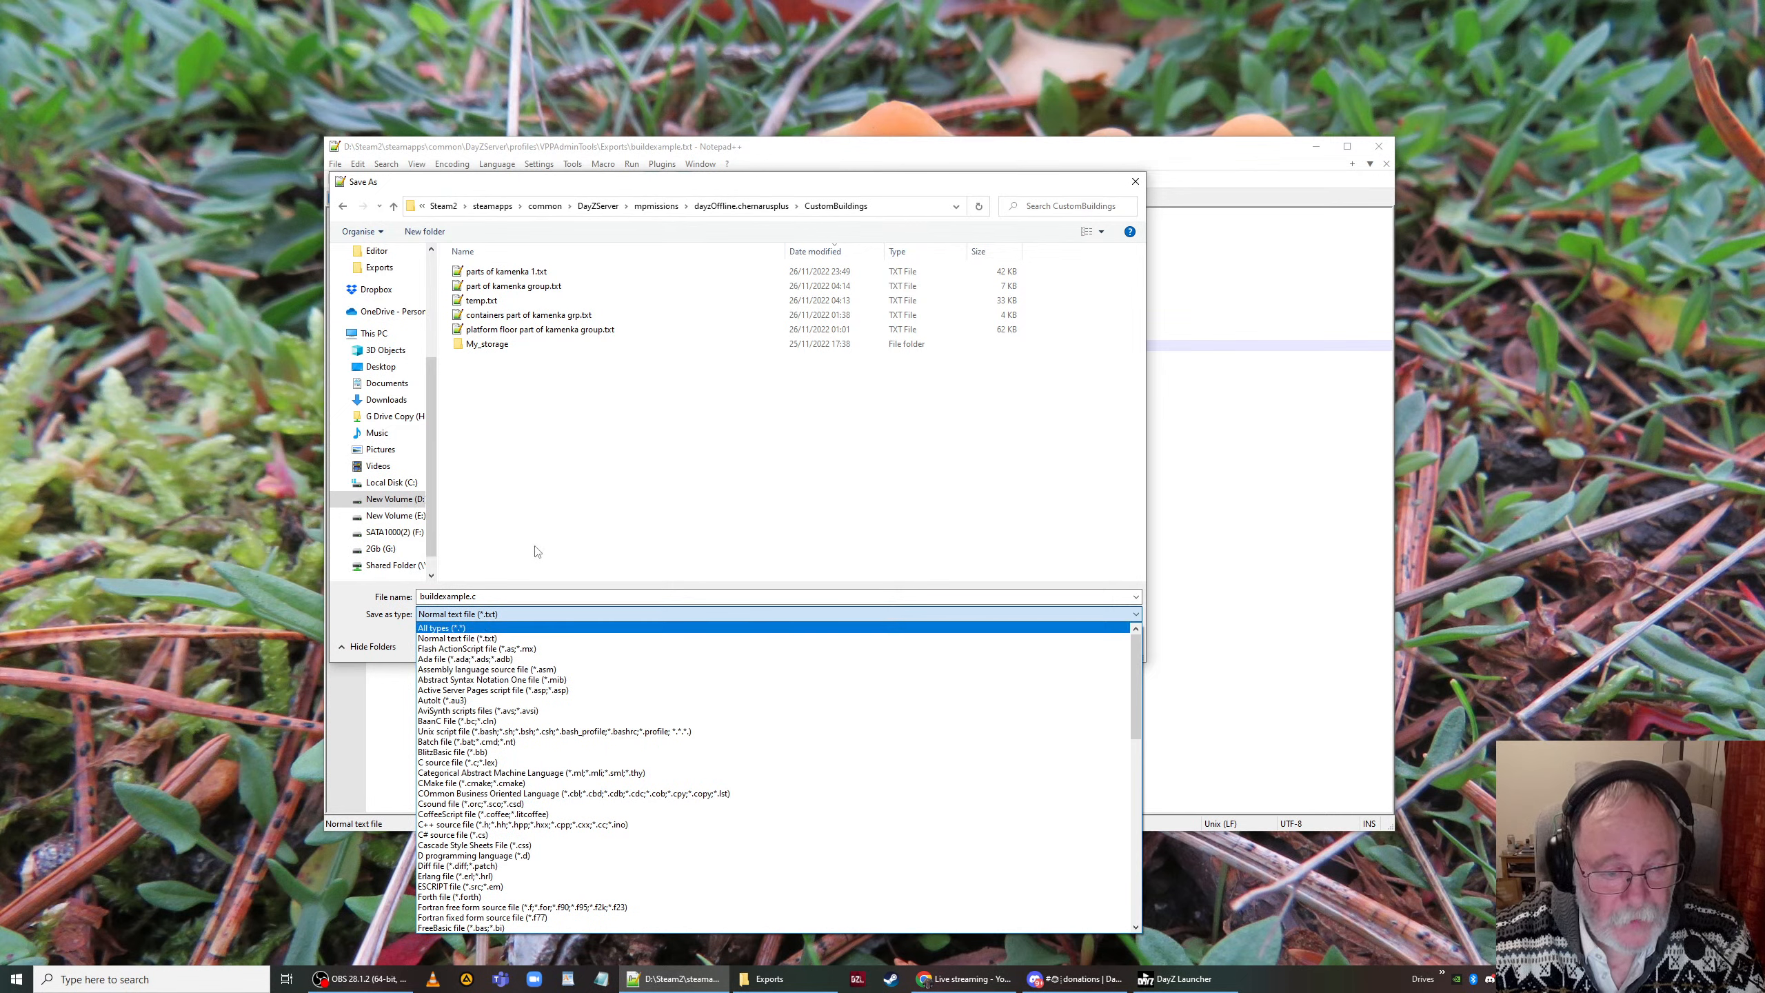
{"action": "left_click", "coordinate": [529, 630]}
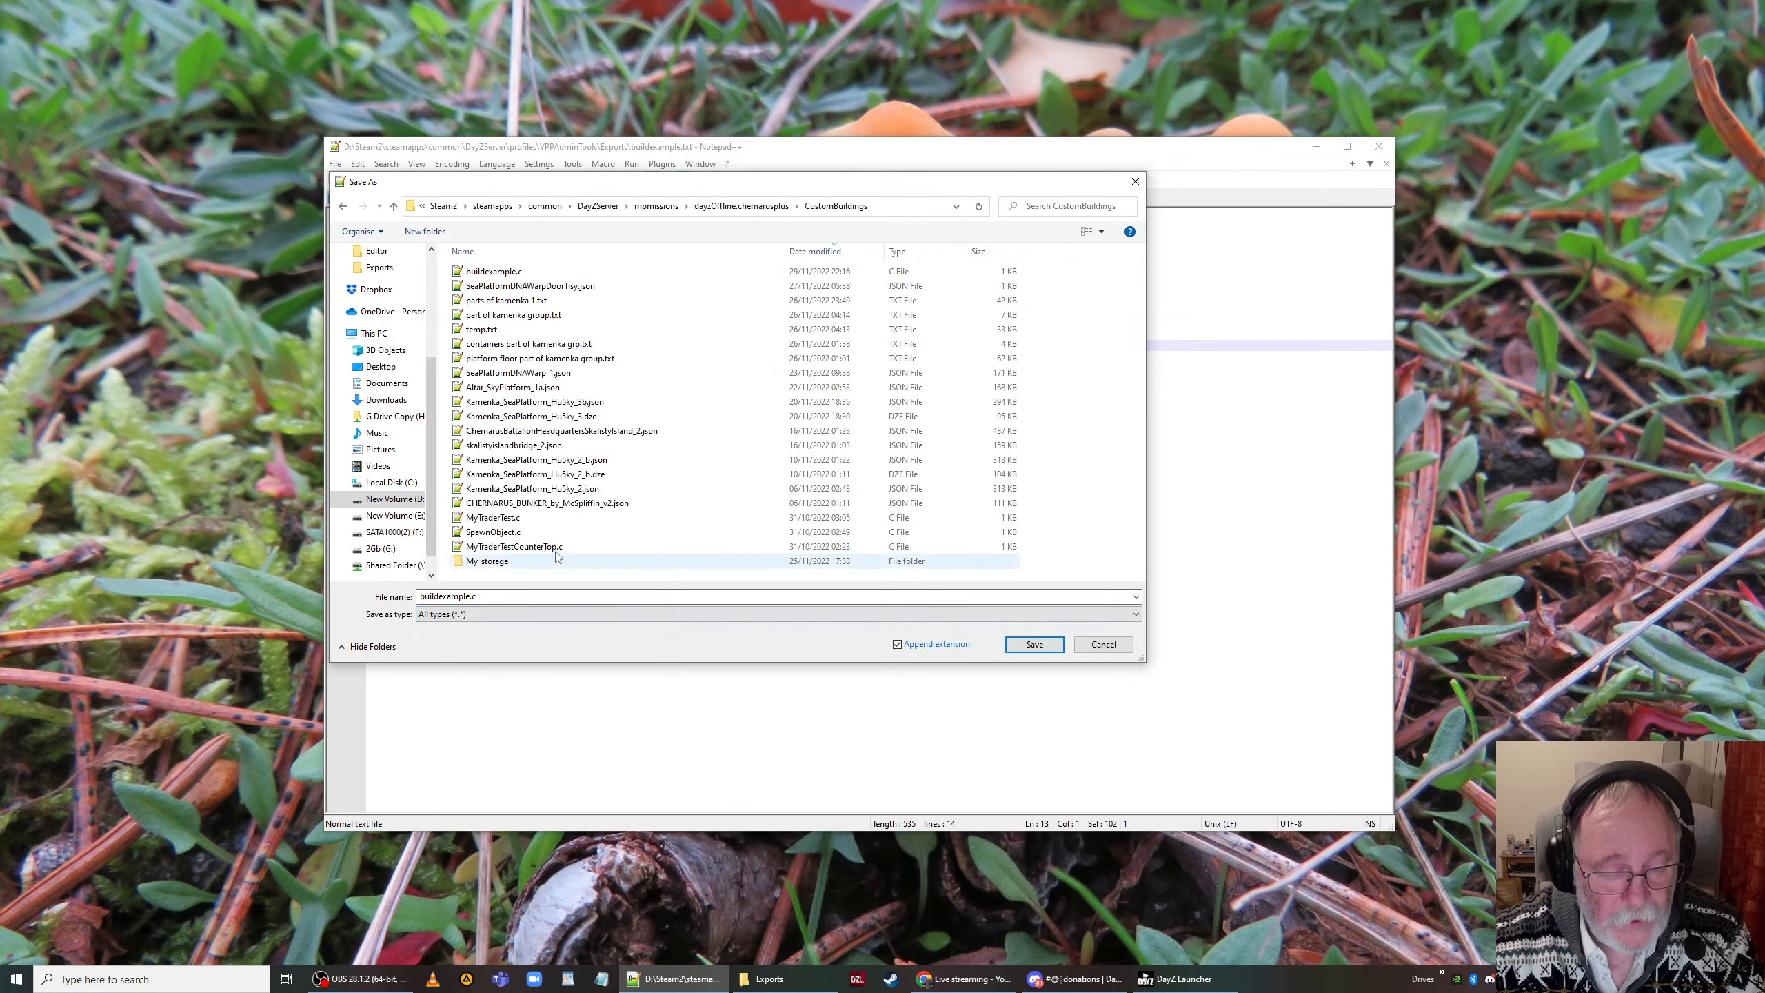
{"action": "left_click", "coordinate": [498, 274]}
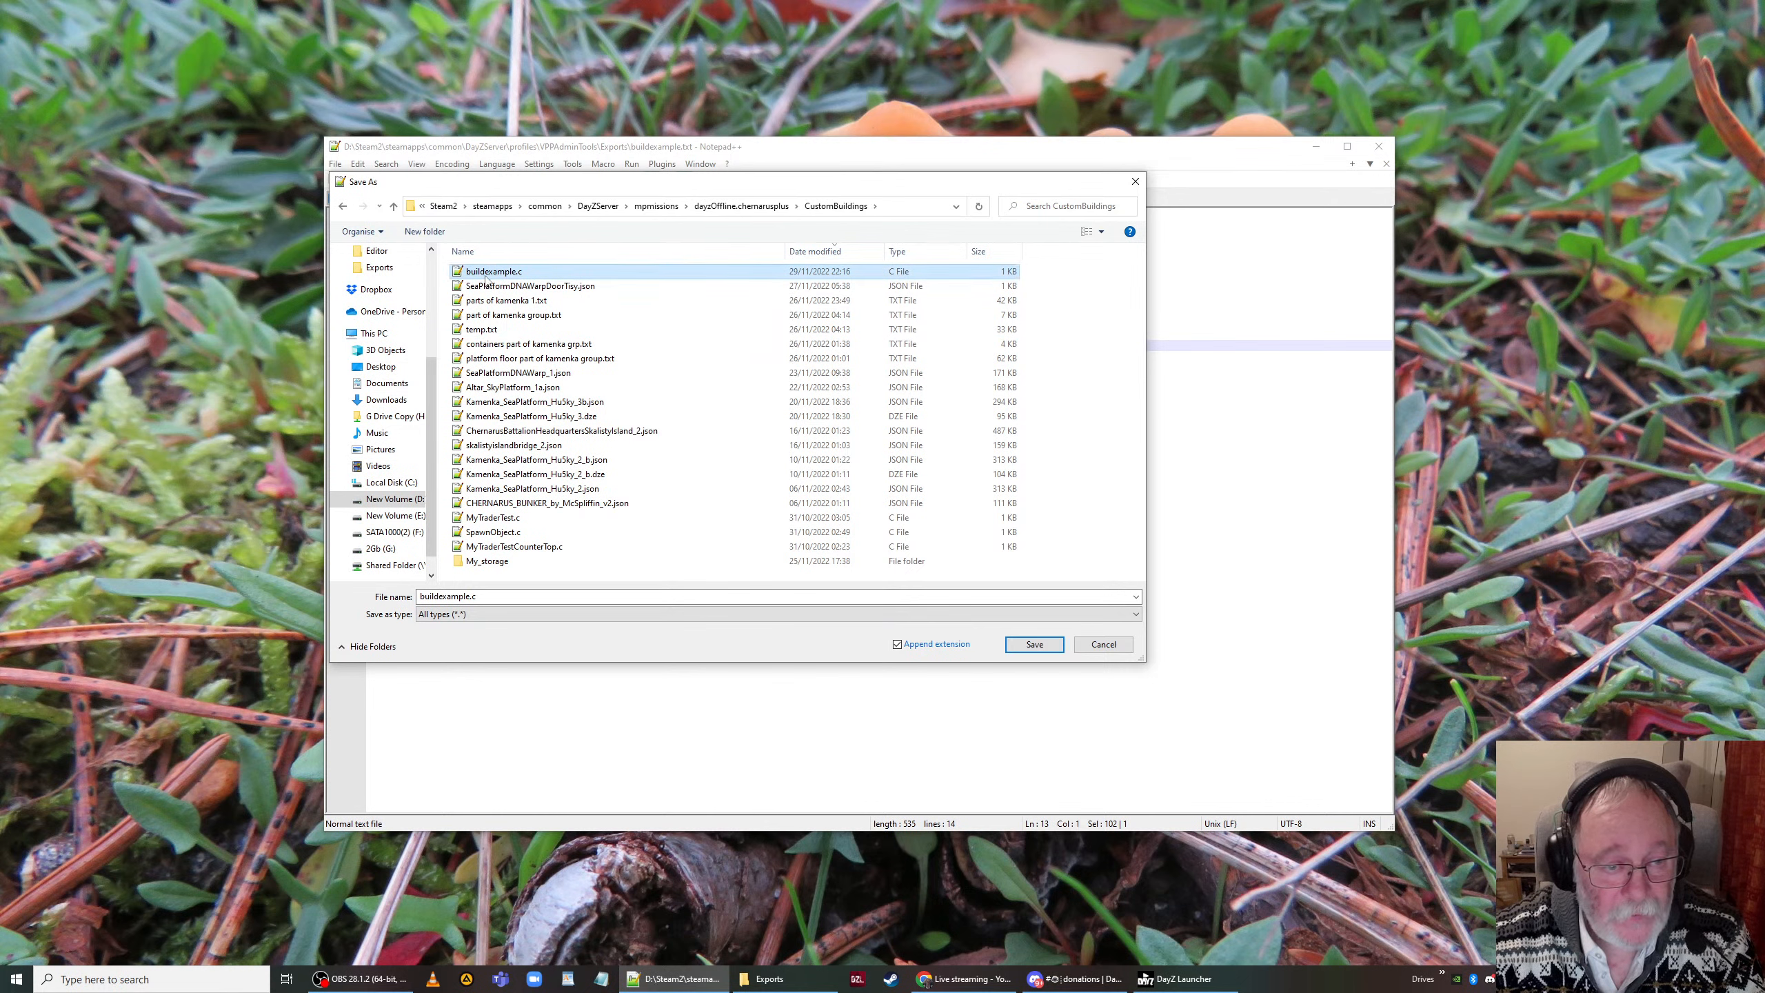
{"action": "left_click", "coordinate": [506, 274]}
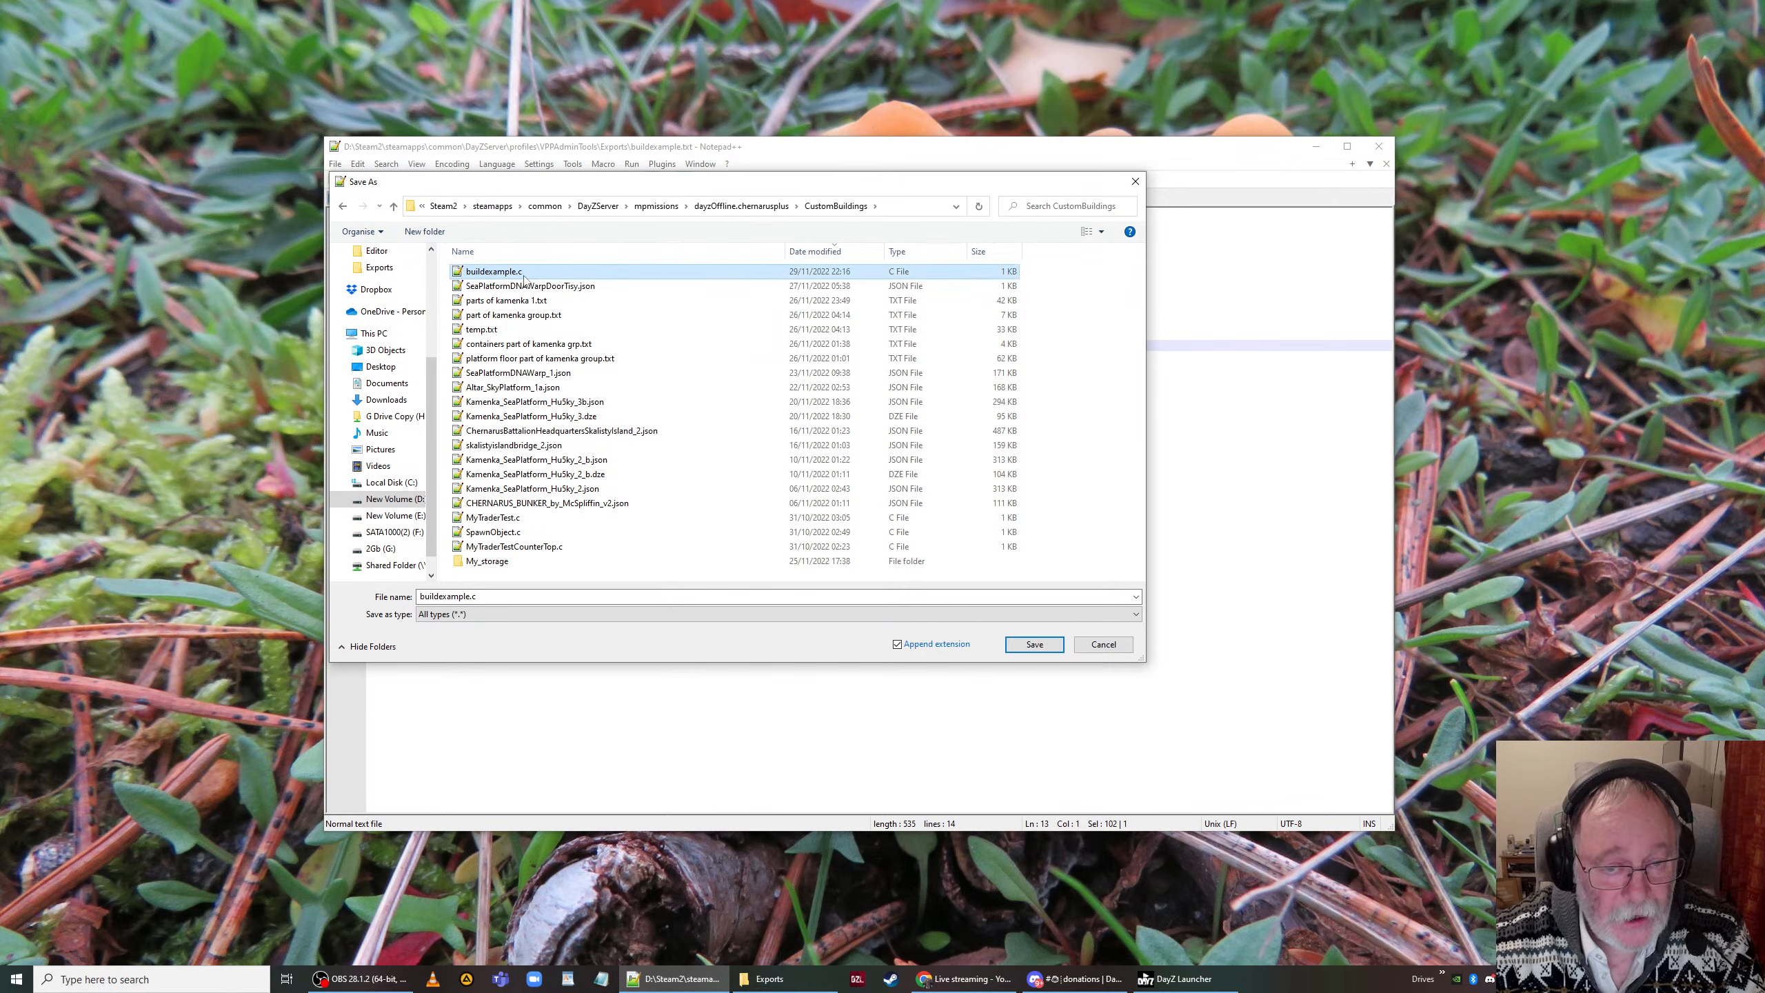
{"action": "left_click", "coordinate": [1087, 646]}
{"action": "left_click", "coordinate": [1087, 645]}
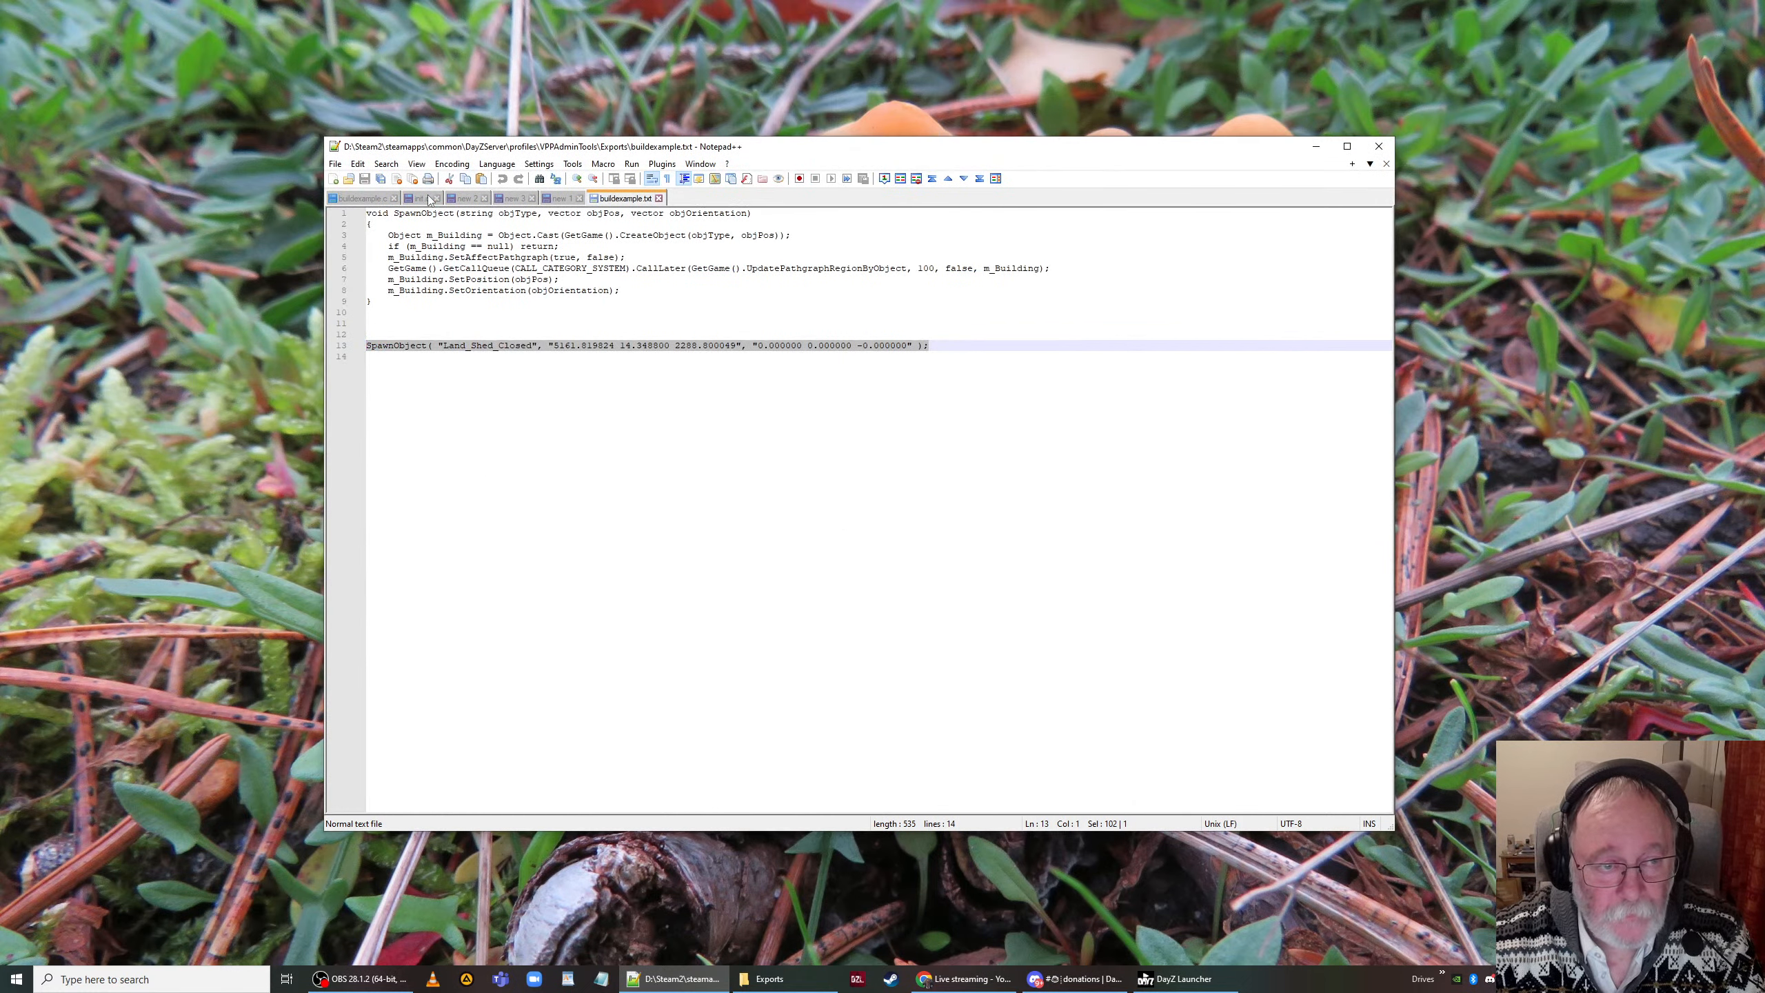
Step: Examine each part of the #include path in init.c, from CurrentDir and mpmissions through CustomBuildings to buildexample.c
{"action": "left_click", "coordinate": [361, 199]}
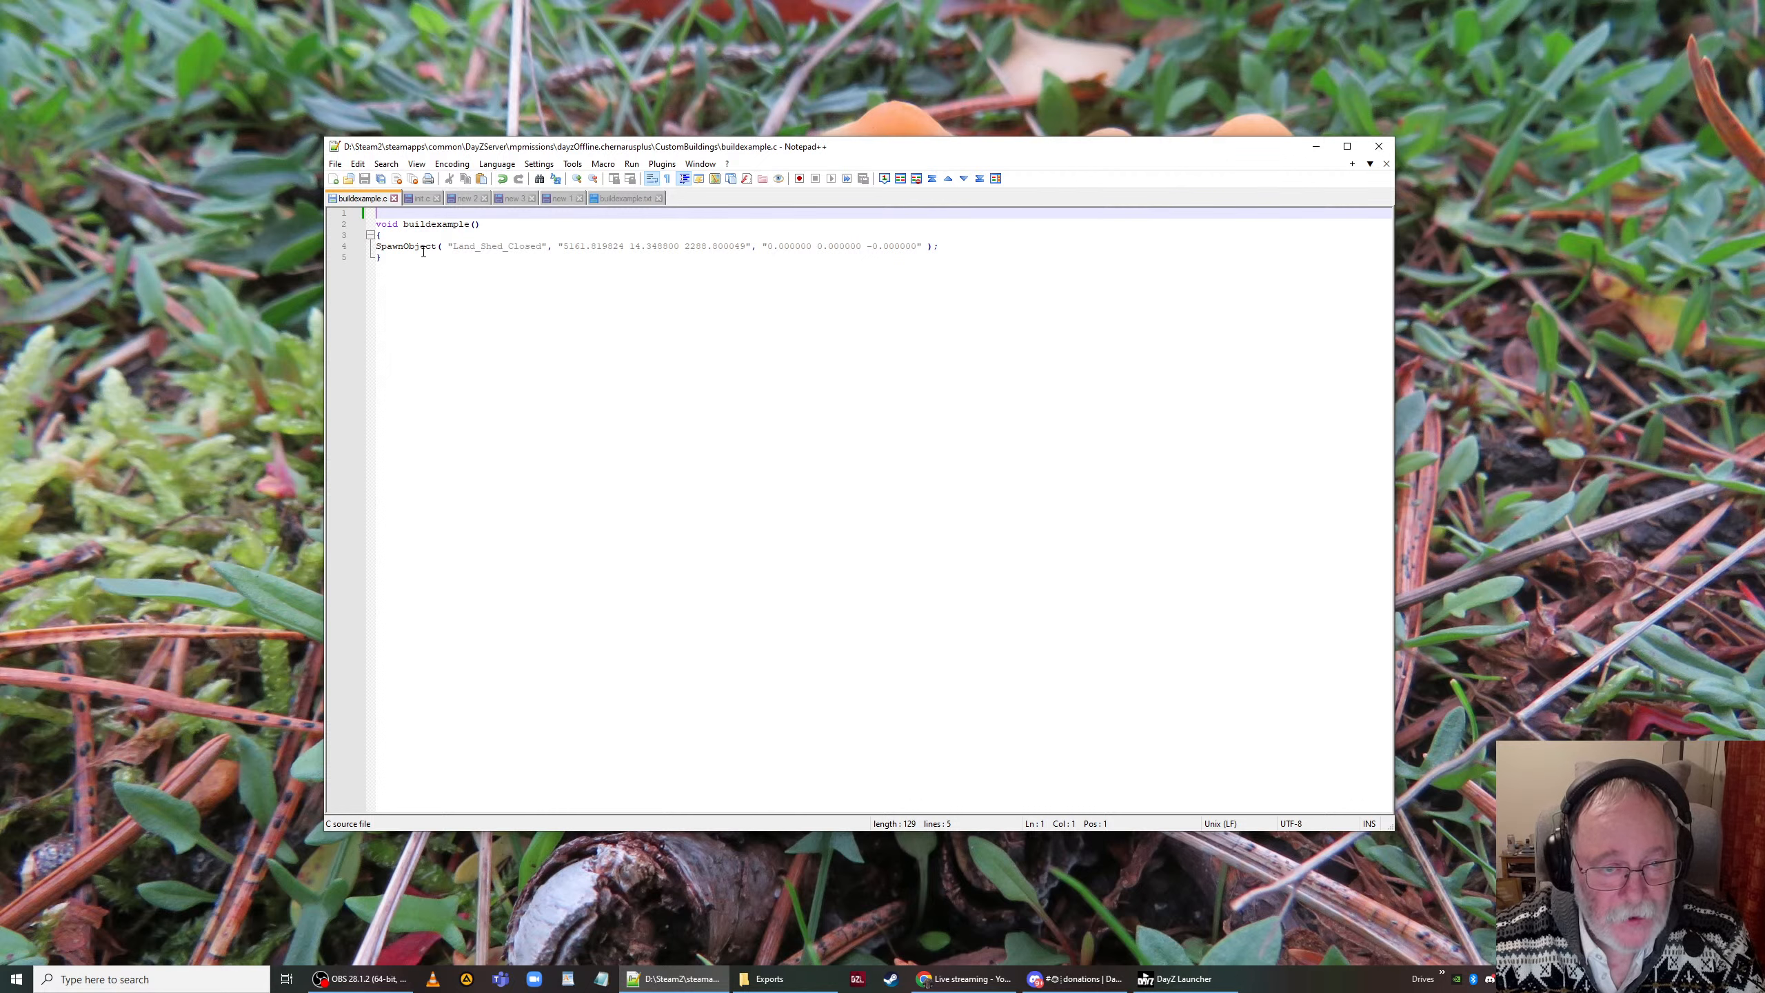
{"action": "left_click", "coordinate": [422, 198]}
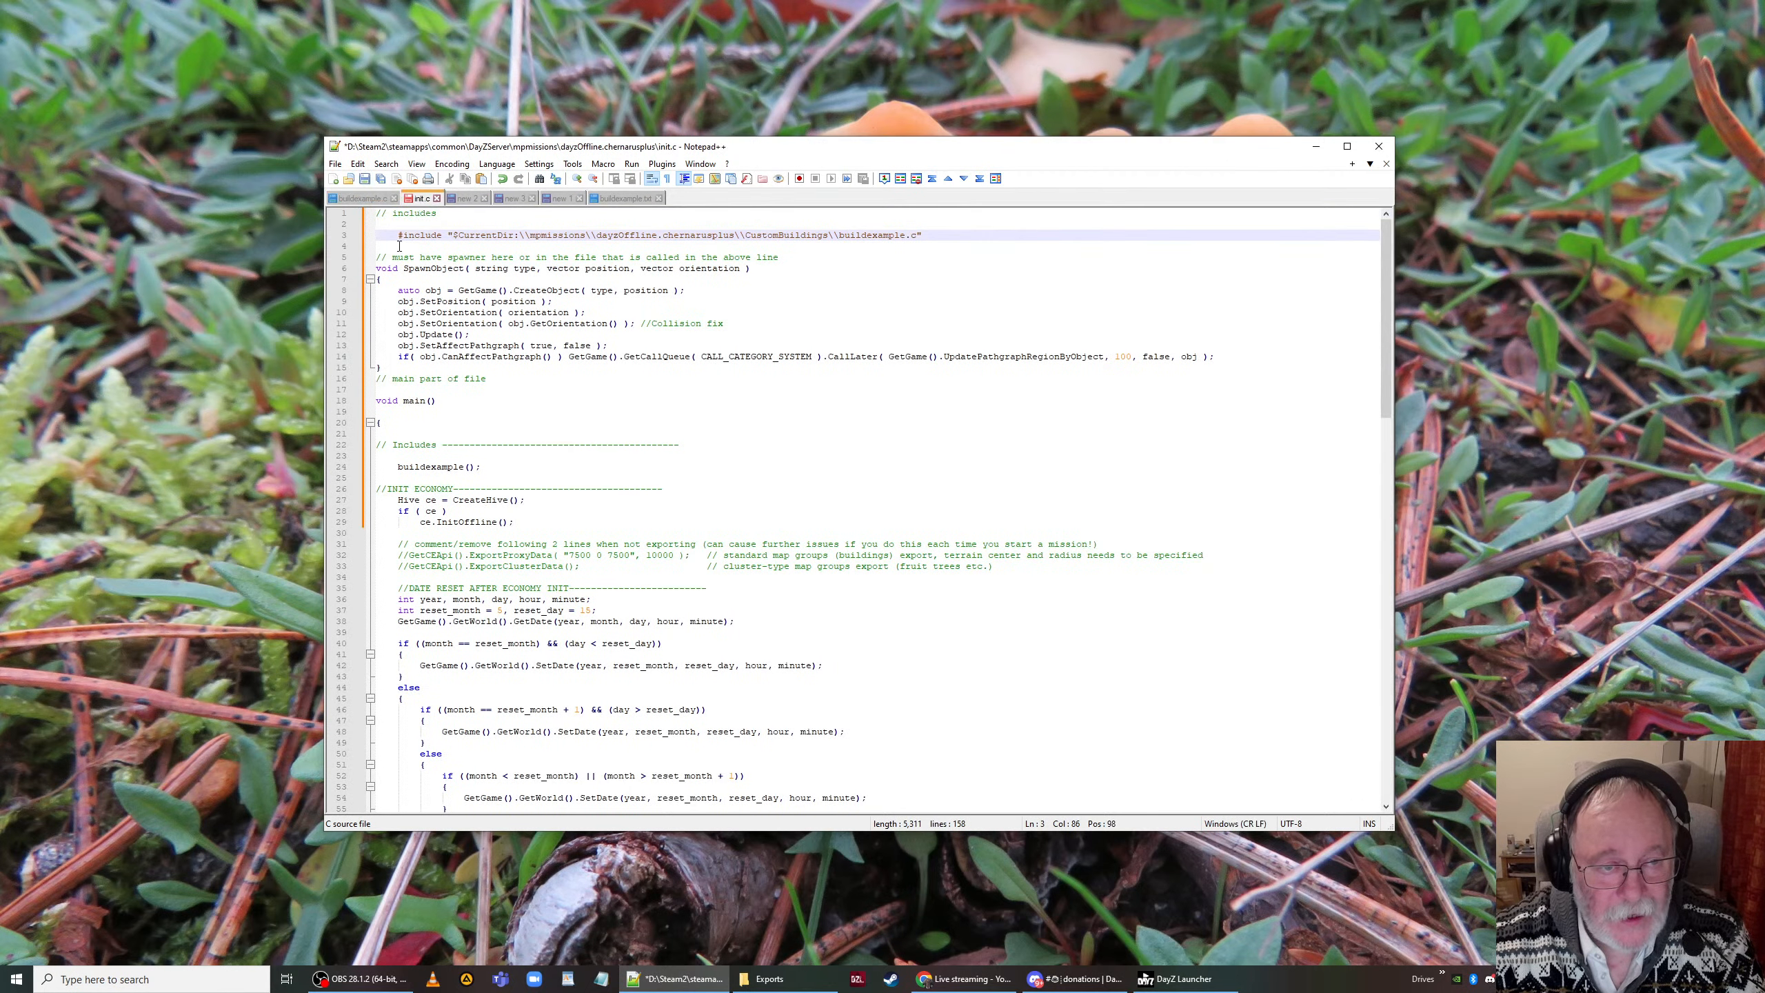
{"action": "left_click_drag", "start_coordinate": [399, 238], "coordinate": [775, 241]}
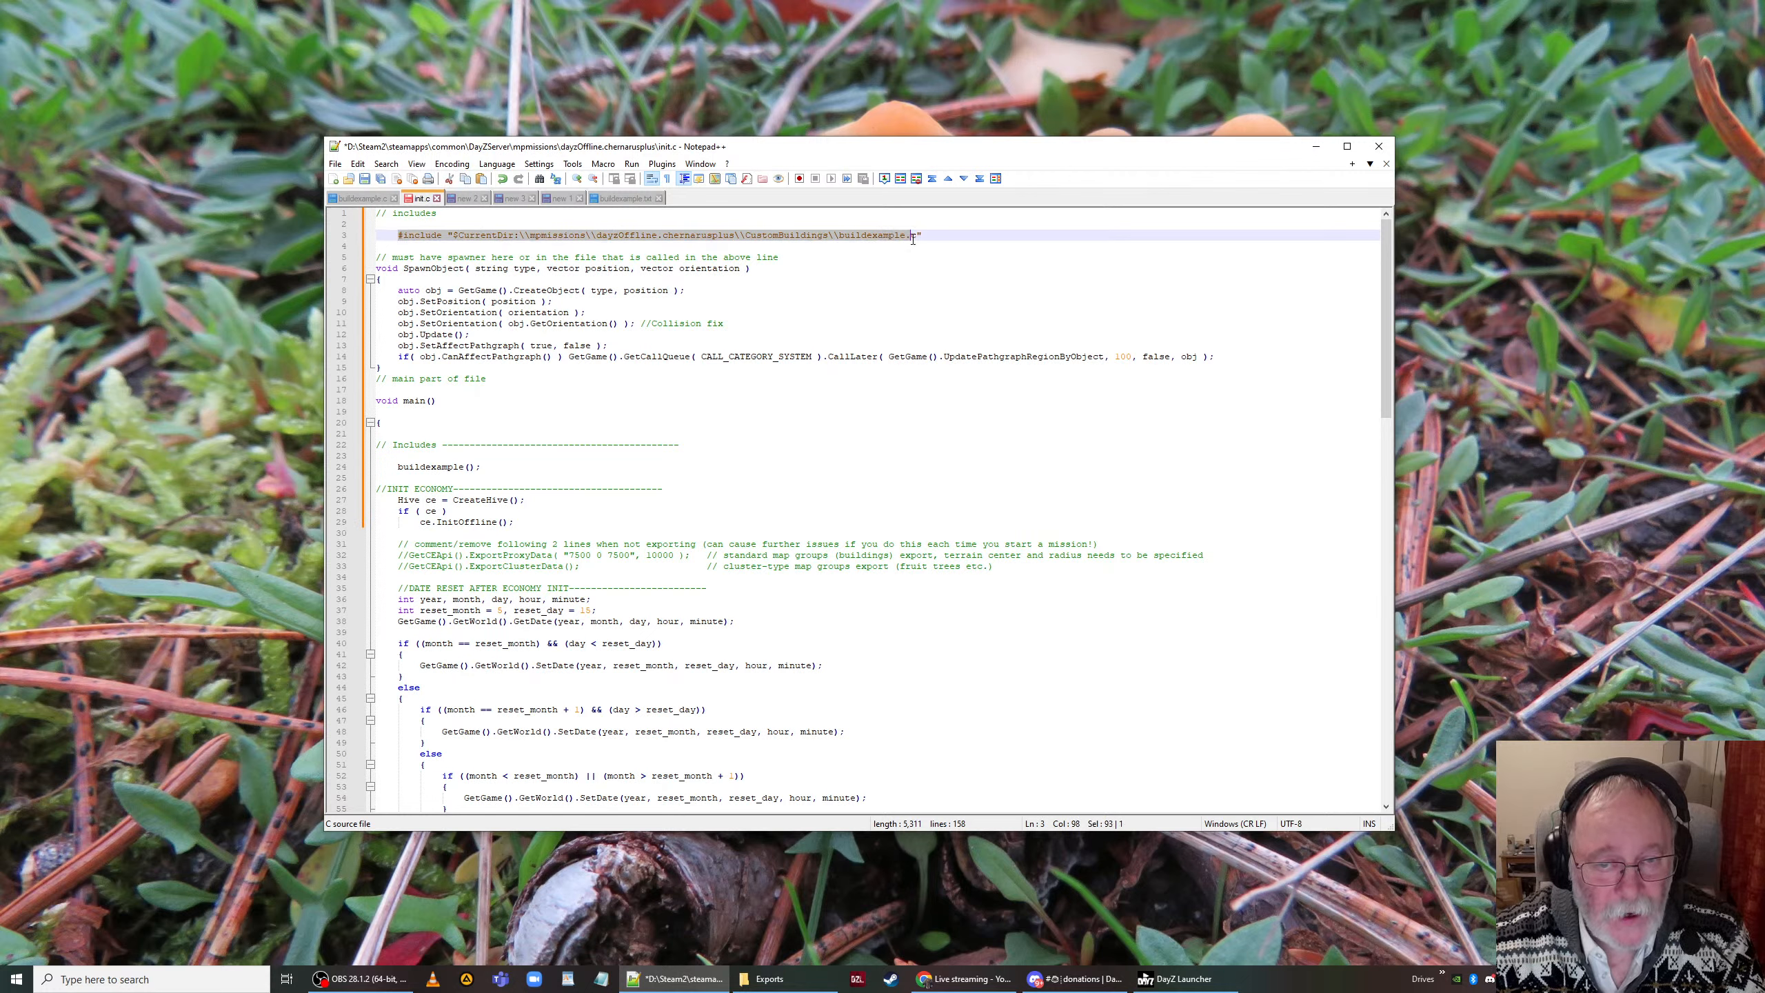
{"action": "left_click", "coordinate": [771, 229]}
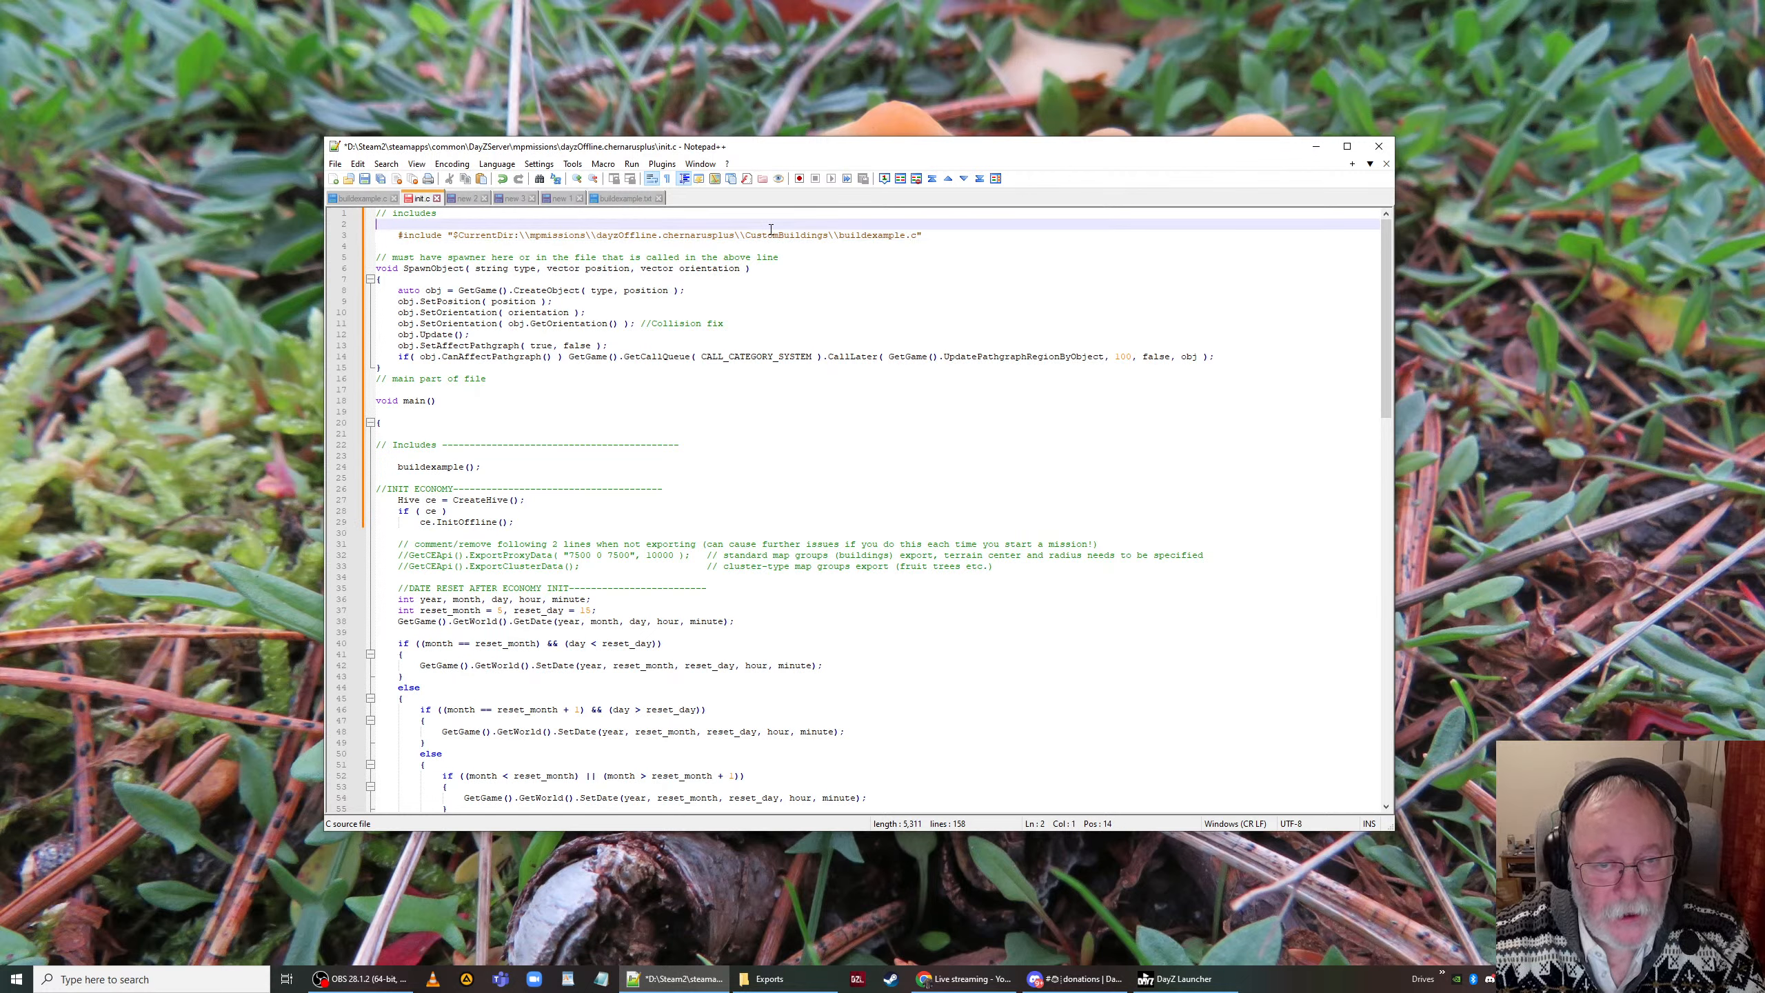
{"action": "double_click", "coordinate": [480, 236]}
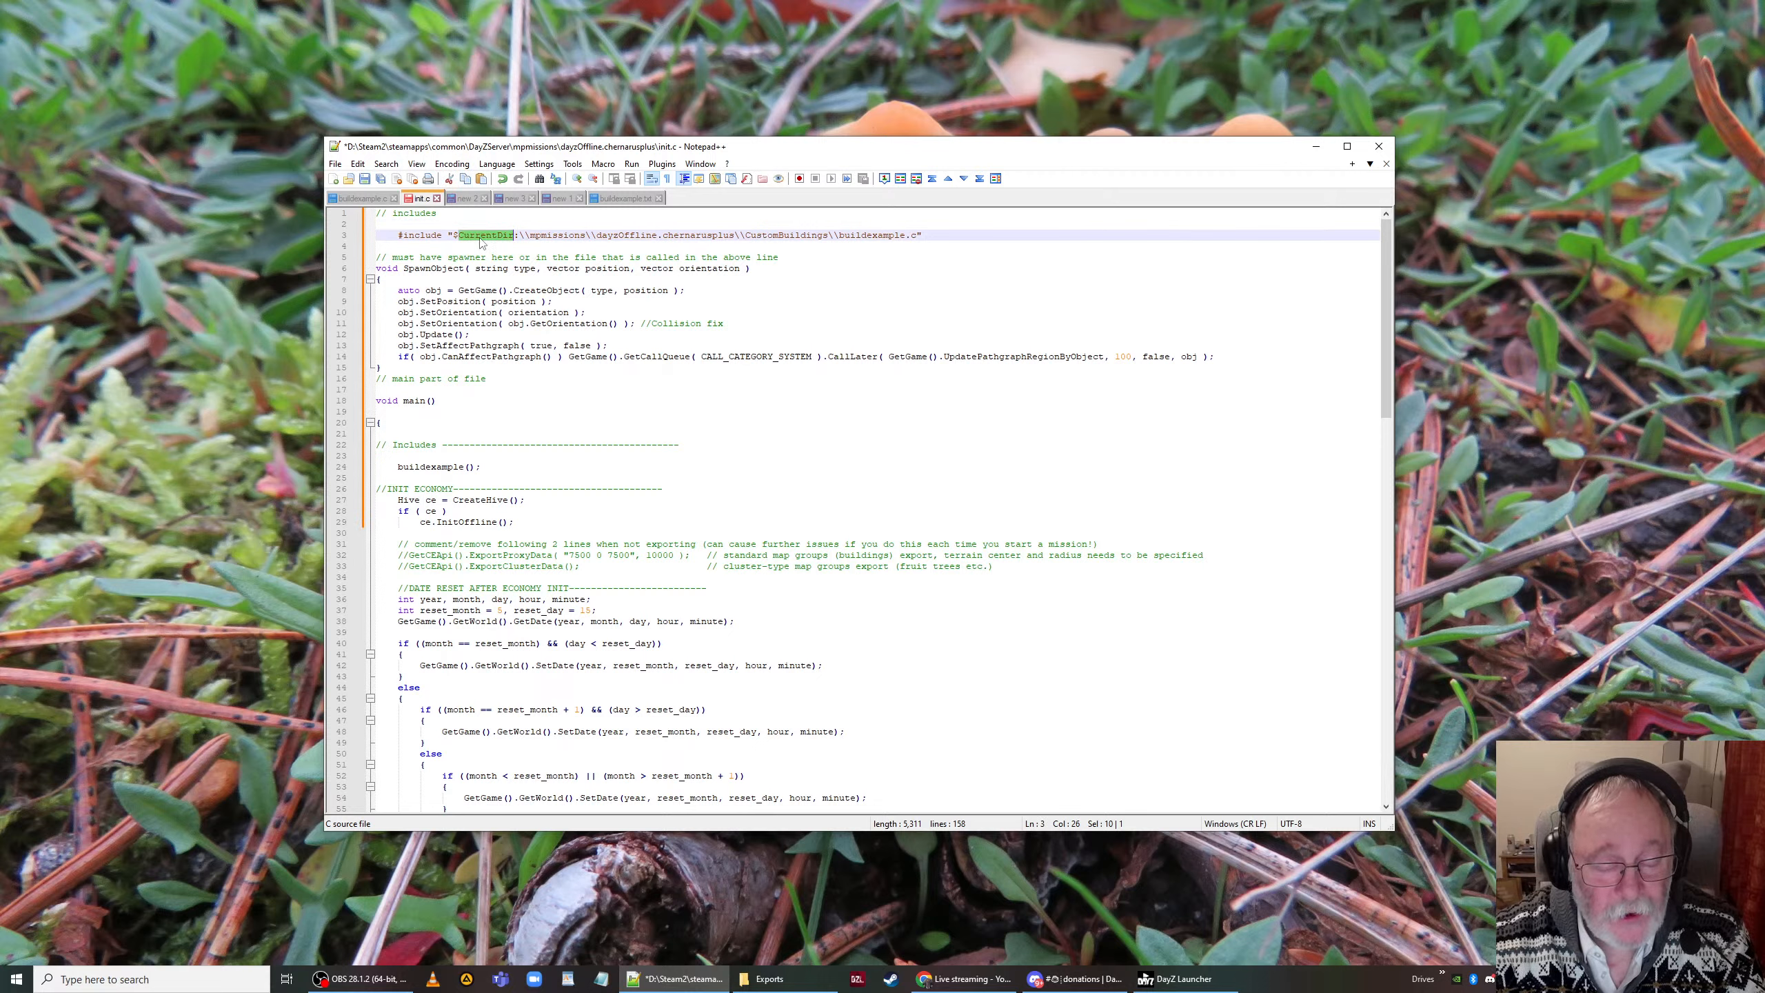
{"action": "double_click", "coordinate": [541, 237]}
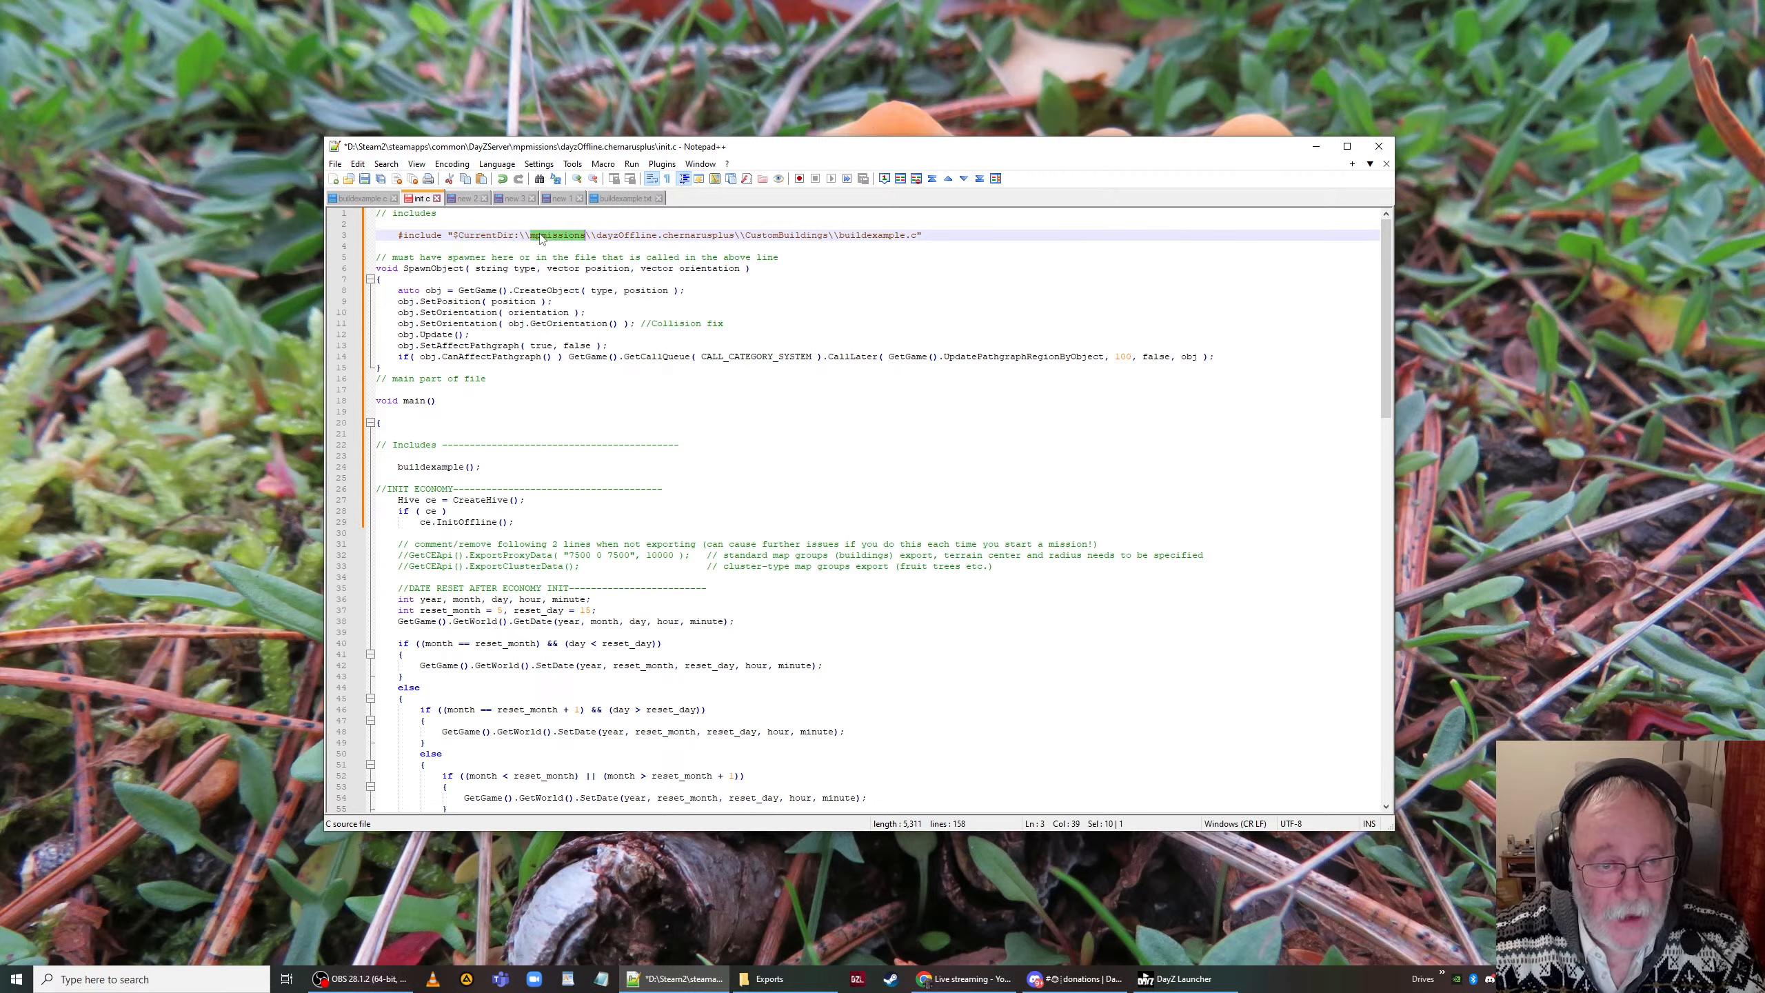
{"action": "double_click", "coordinate": [683, 236]}
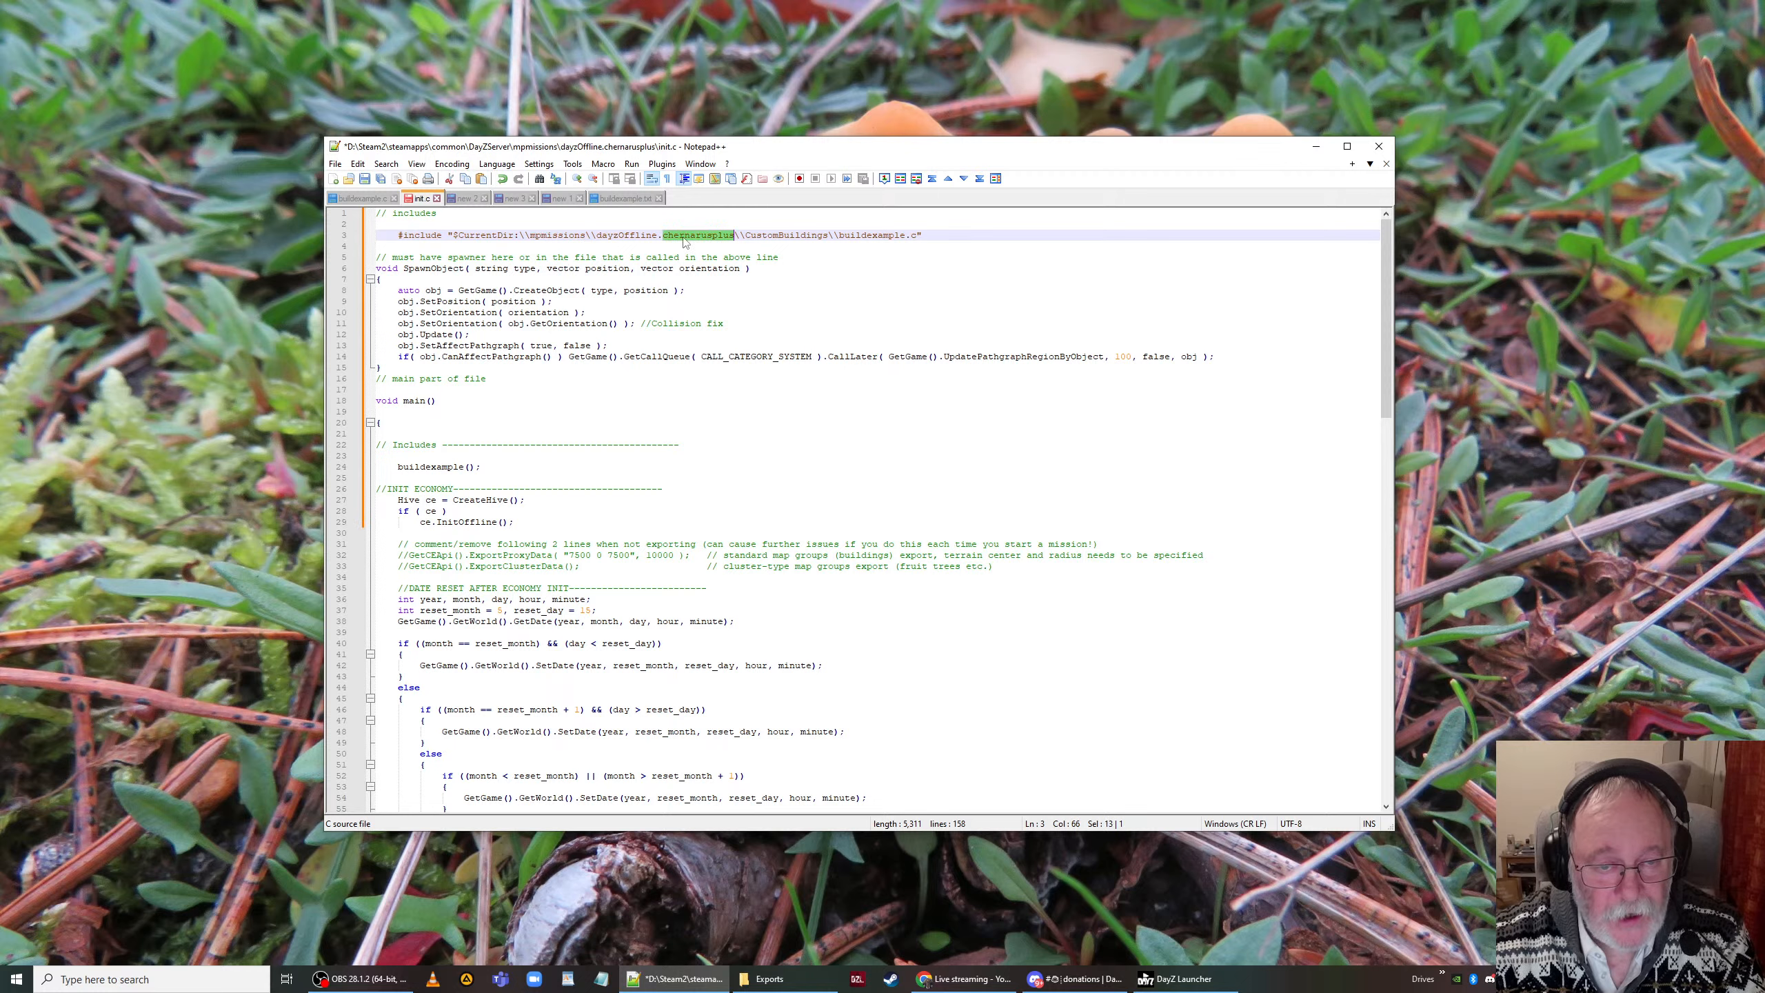
{"action": "double_click", "coordinate": [781, 235]}
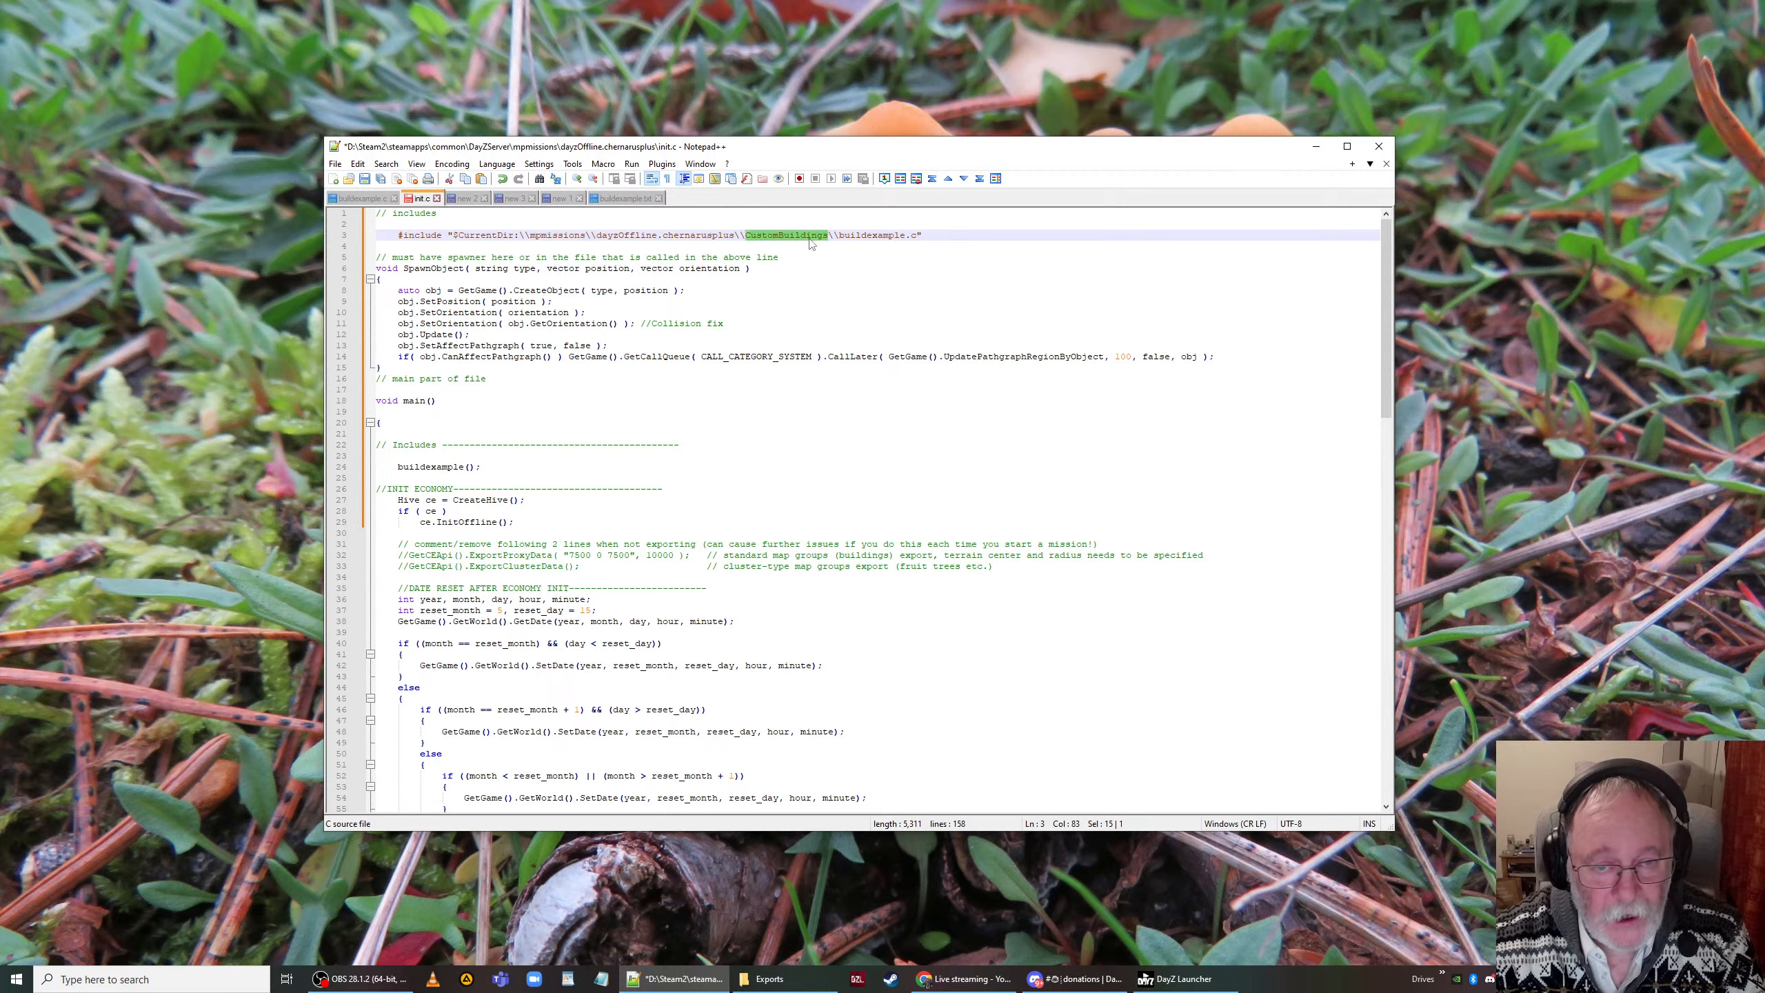
{"action": "left_click", "coordinate": [856, 237]}
{"action": "double_click", "coordinate": [855, 237]}
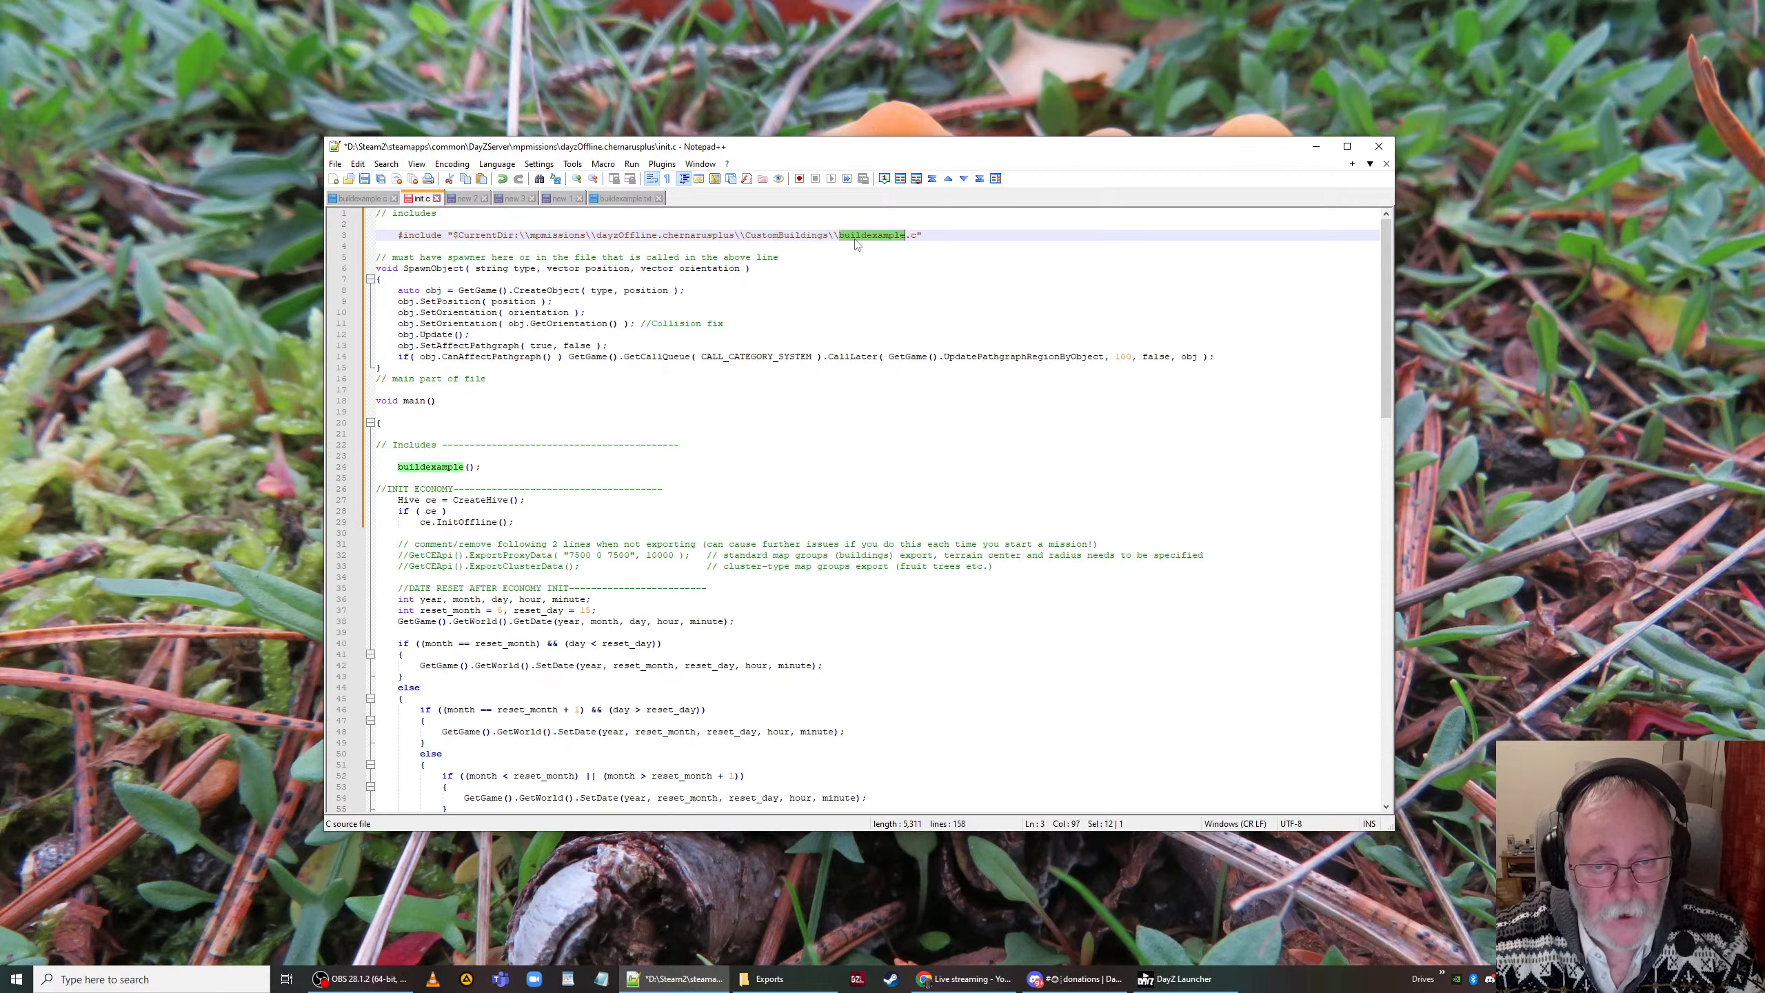
{"action": "left_click", "coordinate": [924, 235]}
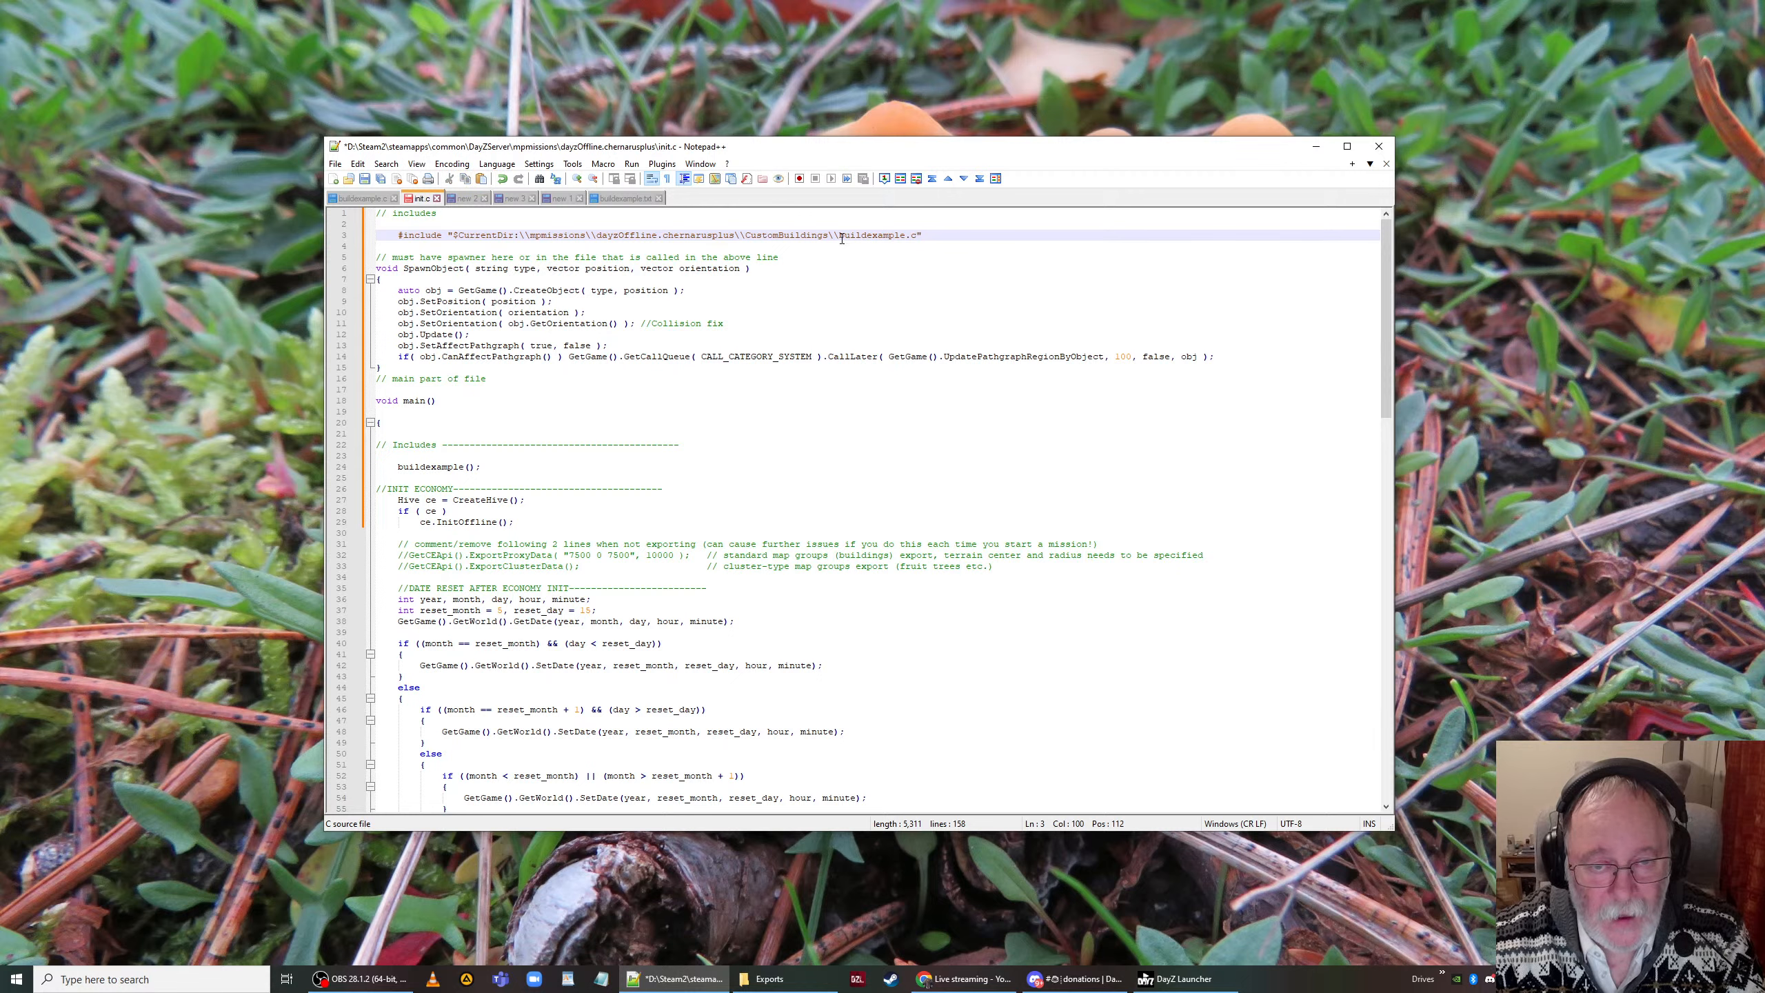
{"action": "left_click_drag", "start_coordinate": [840, 237], "coordinate": [916, 245]}
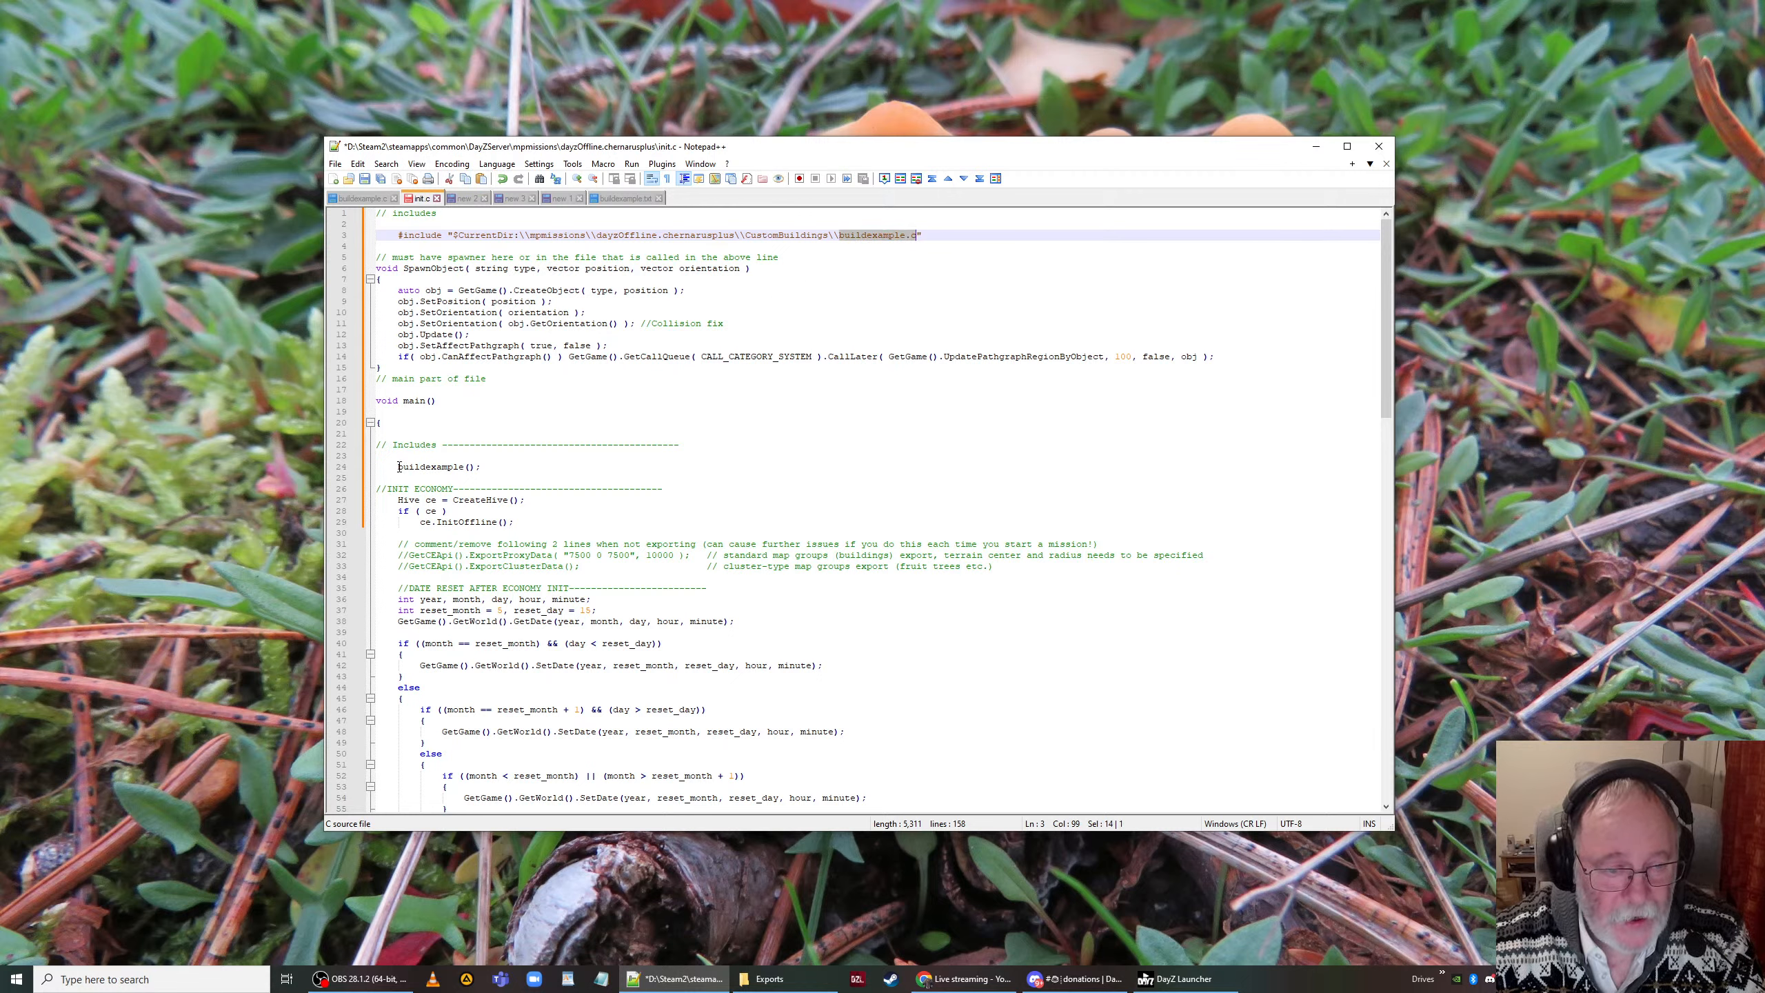
Step: Compare the buildexample(); call under the Includes comment in init.c with the function defined in buildexample.c
{"action": "left_click_drag", "start_coordinate": [399, 467], "coordinate": [483, 467]}
{"action": "left_click", "coordinate": [466, 467]}
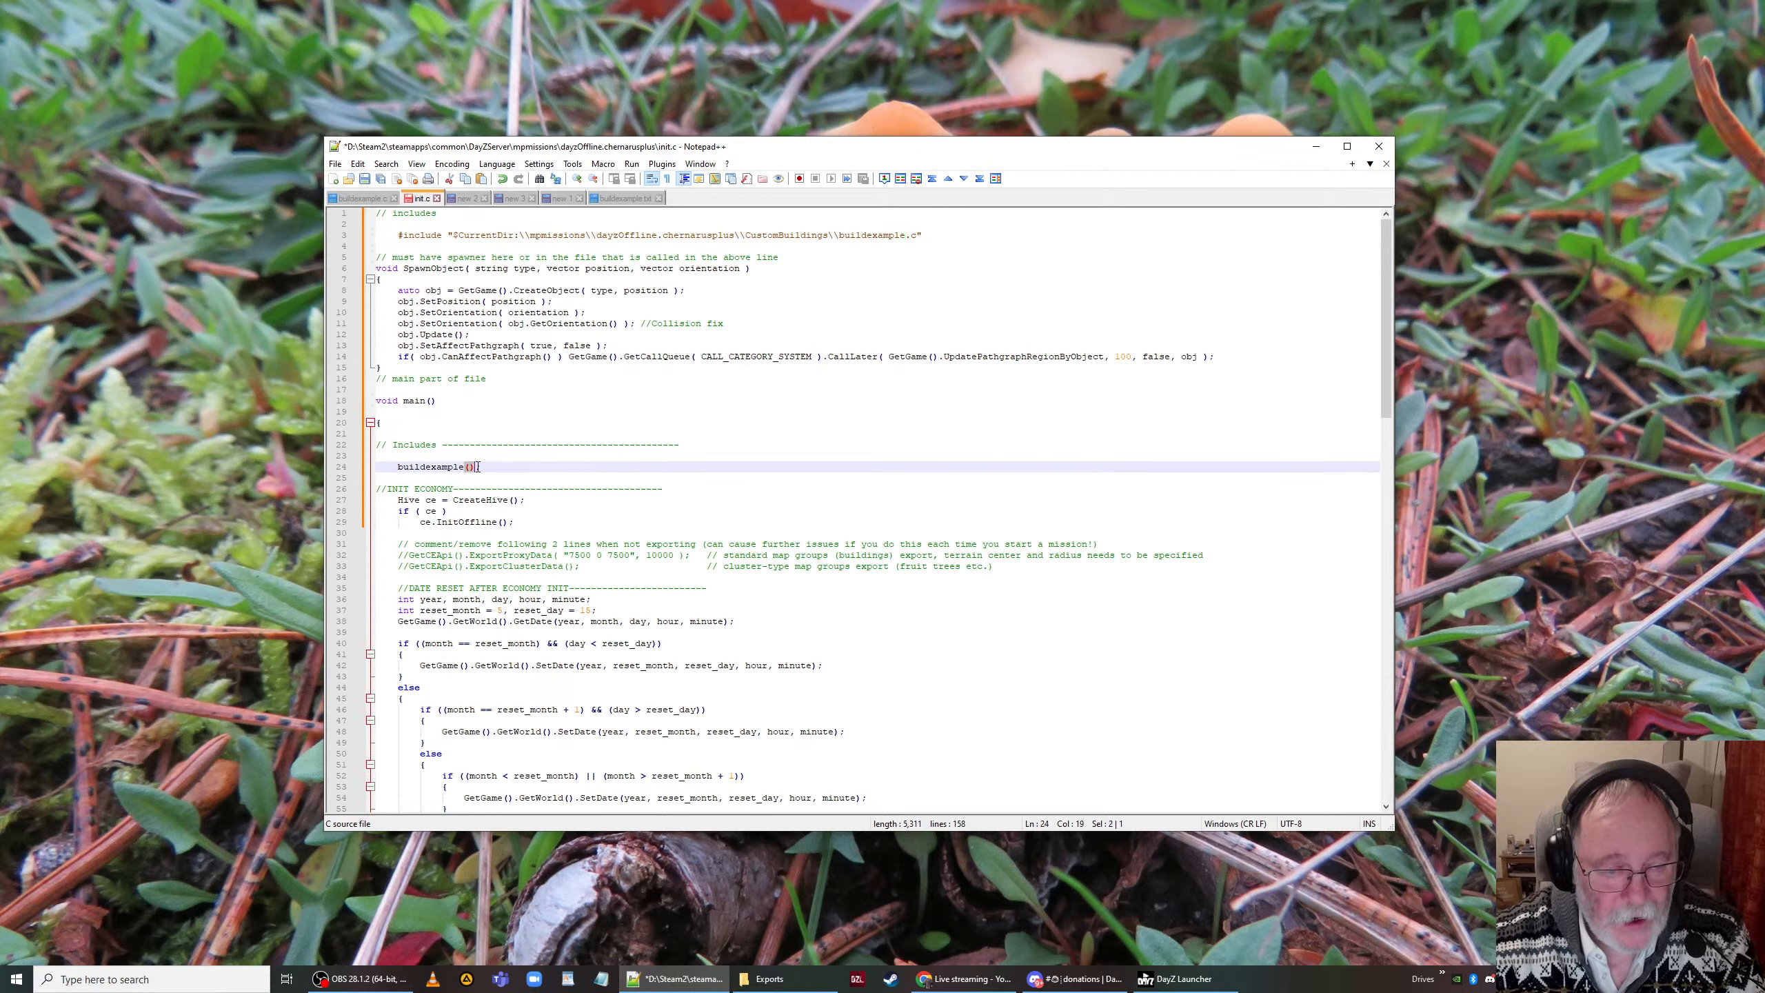
{"action": "left_click", "coordinate": [491, 469]}
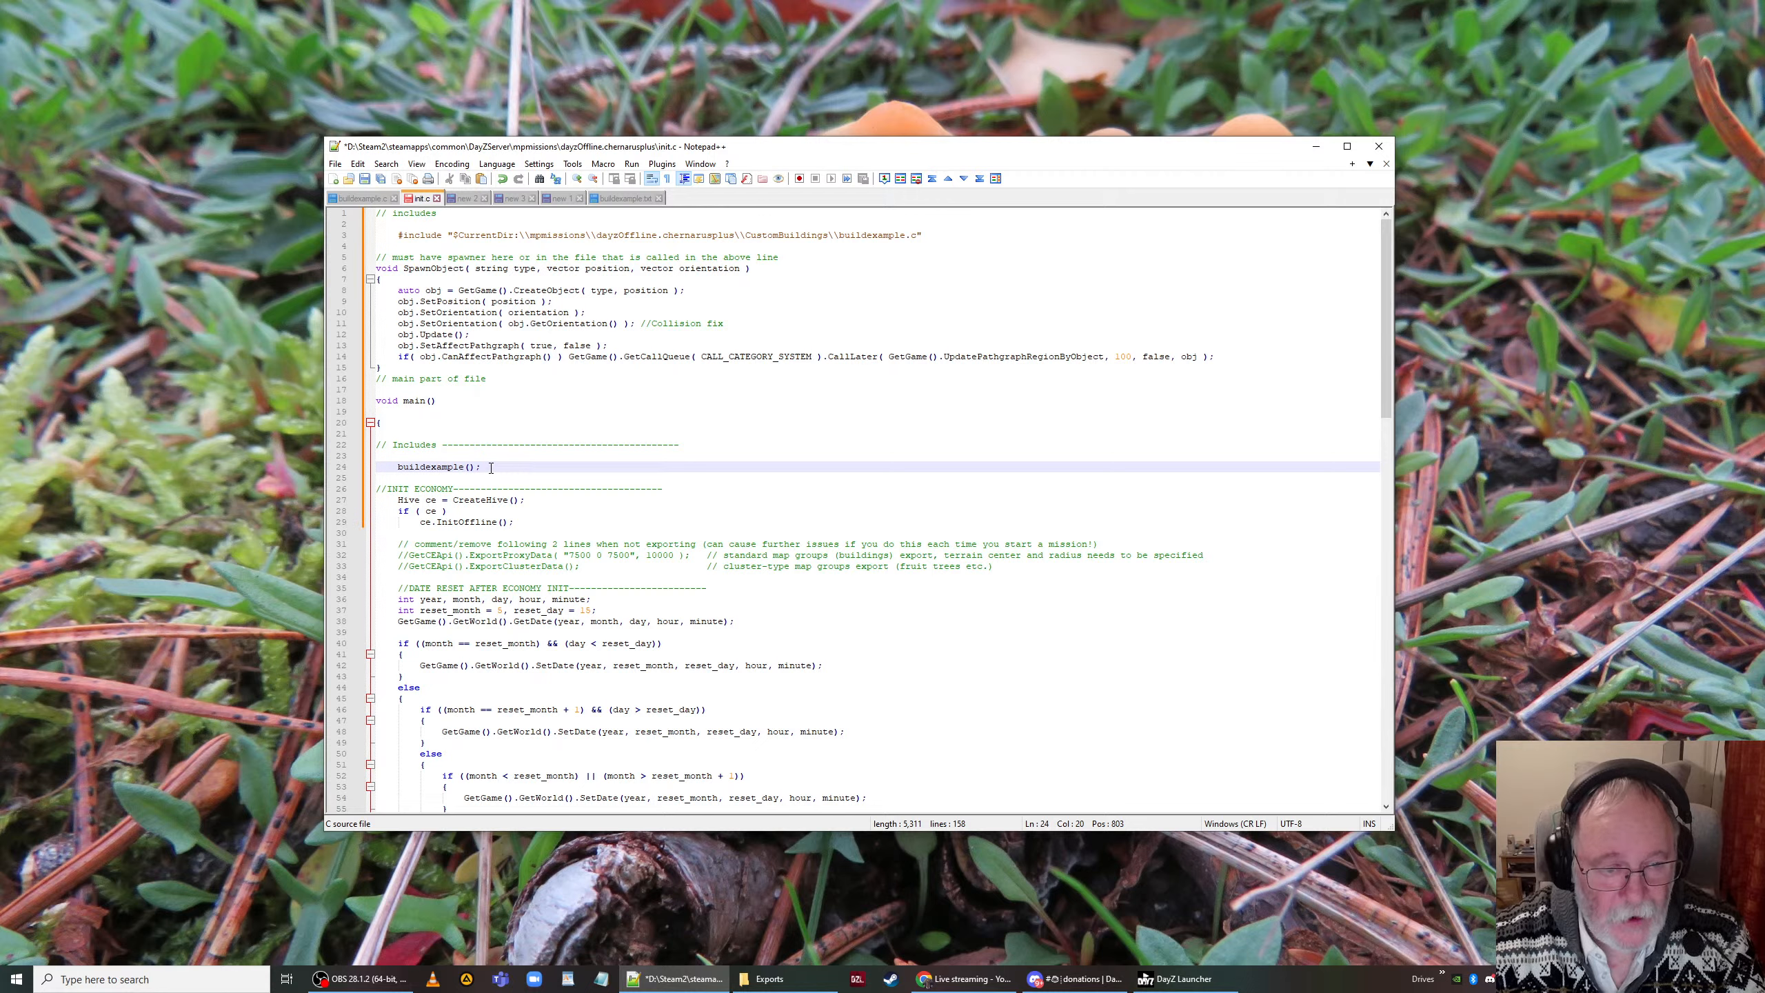
{"action": "left_click", "coordinate": [348, 199]}
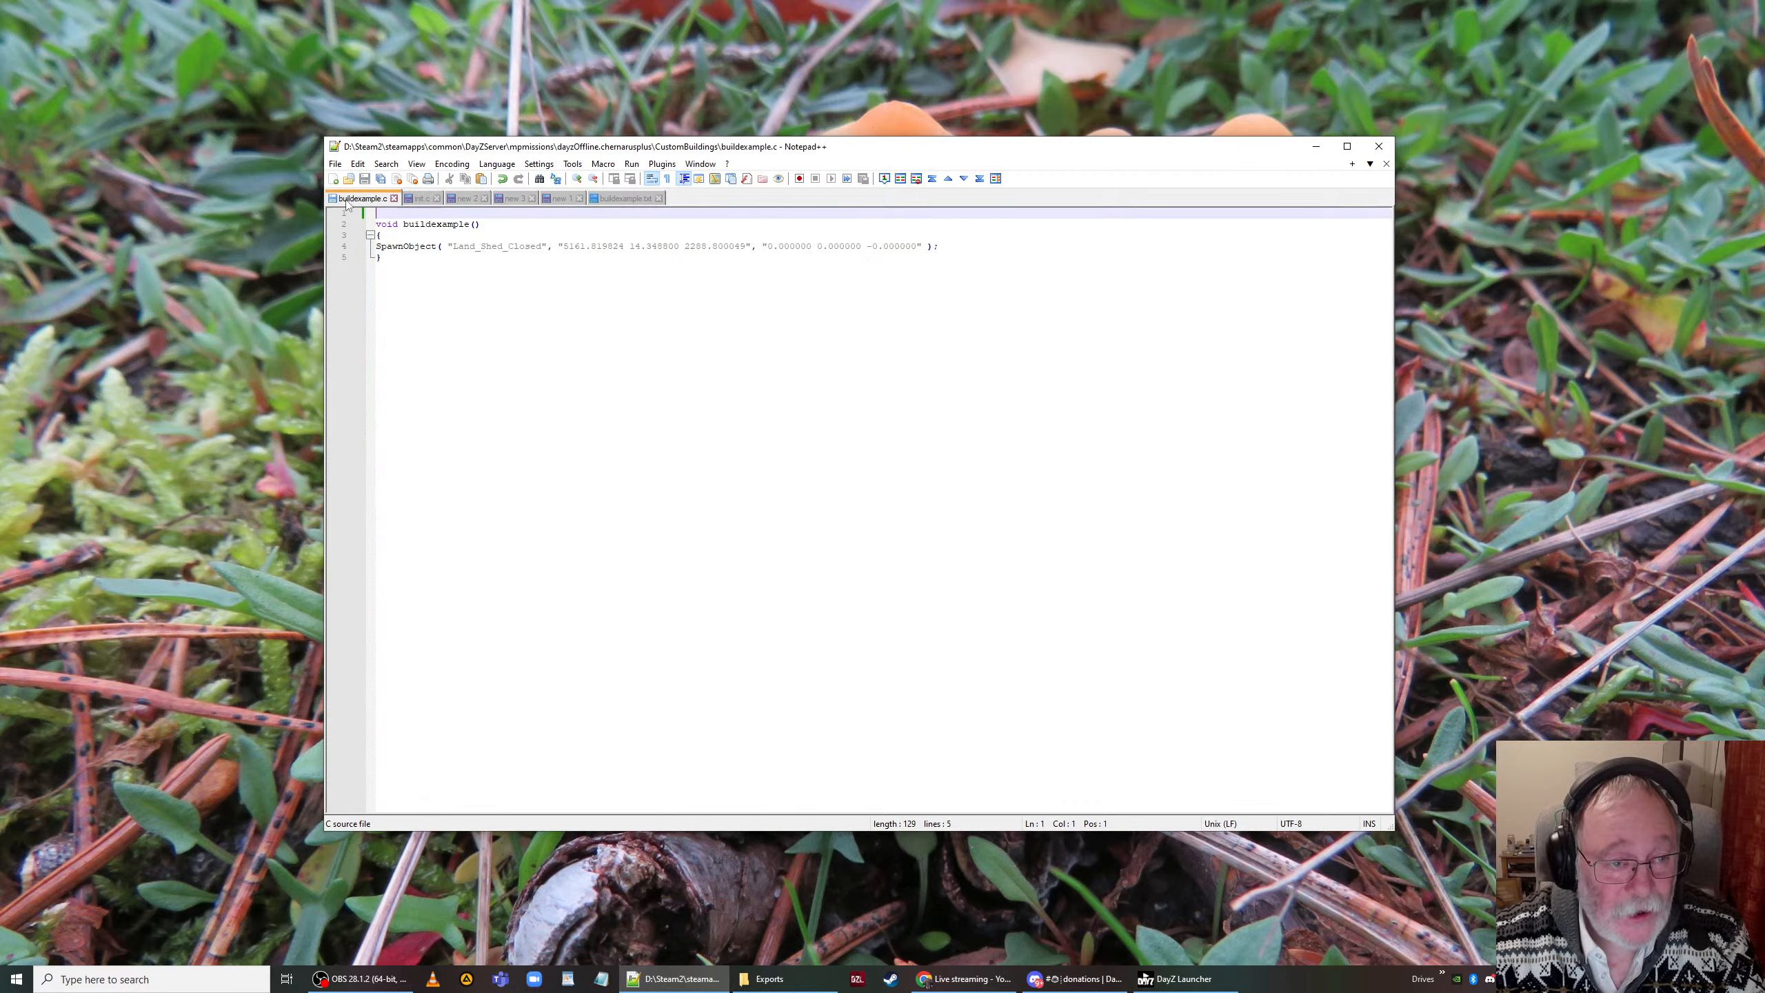
{"action": "left_click", "coordinate": [419, 198]}
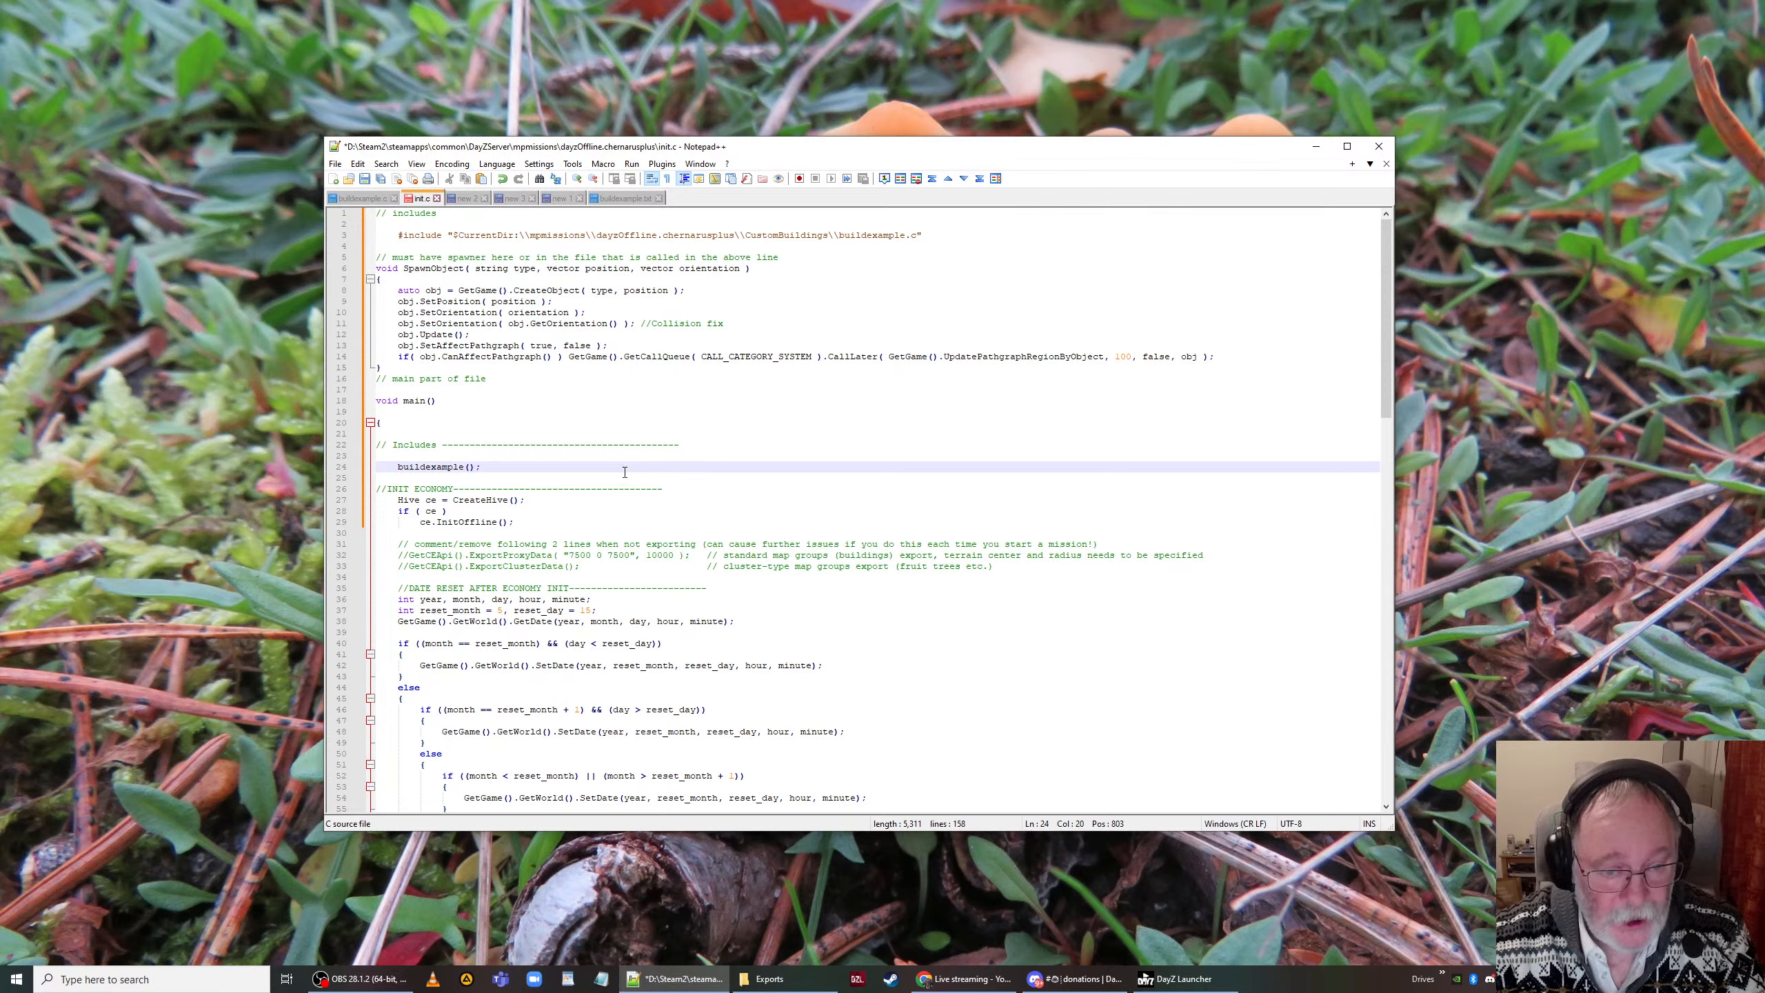
{"action": "left_click", "coordinate": [366, 200]}
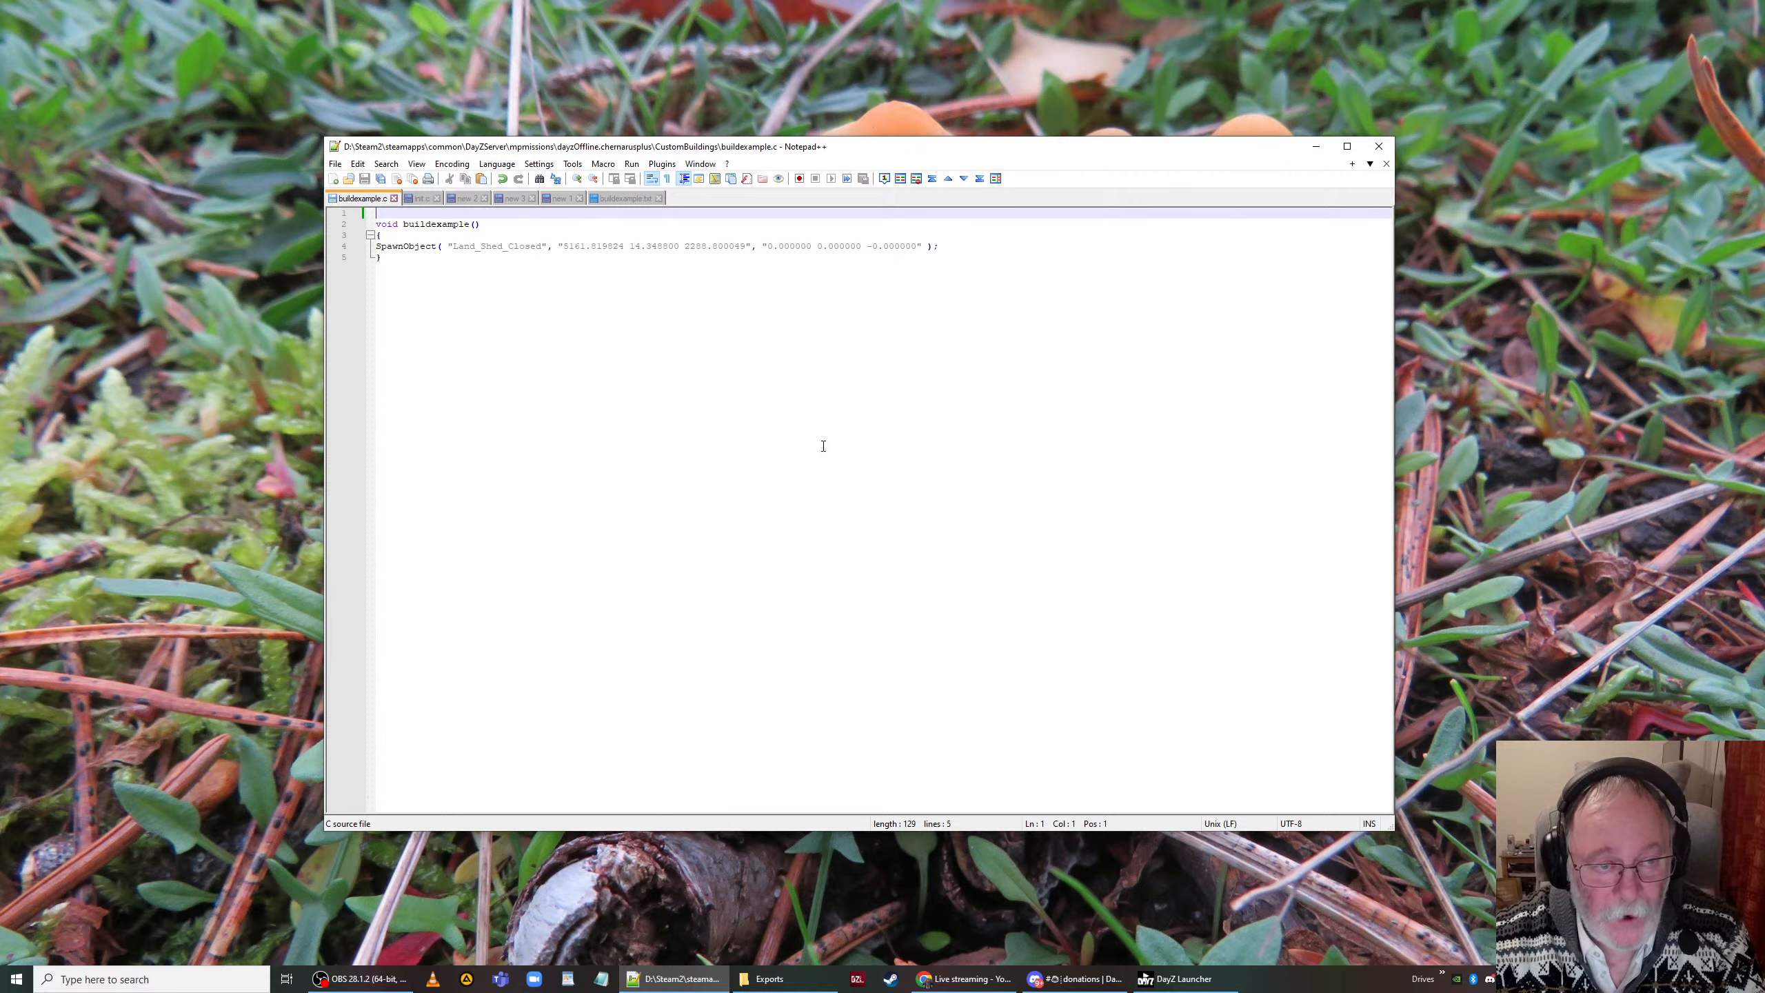
Step: Cut all SpawnObject entries inside main() of the new 3 document, from the //BM New comment through the Land_City_PoliceStation line
{"action": "left_click", "coordinate": [513, 199]}
{"action": "scroll", "coordinate": [584, 480], "scroll_direction": "down", "scroll_amount": 8}
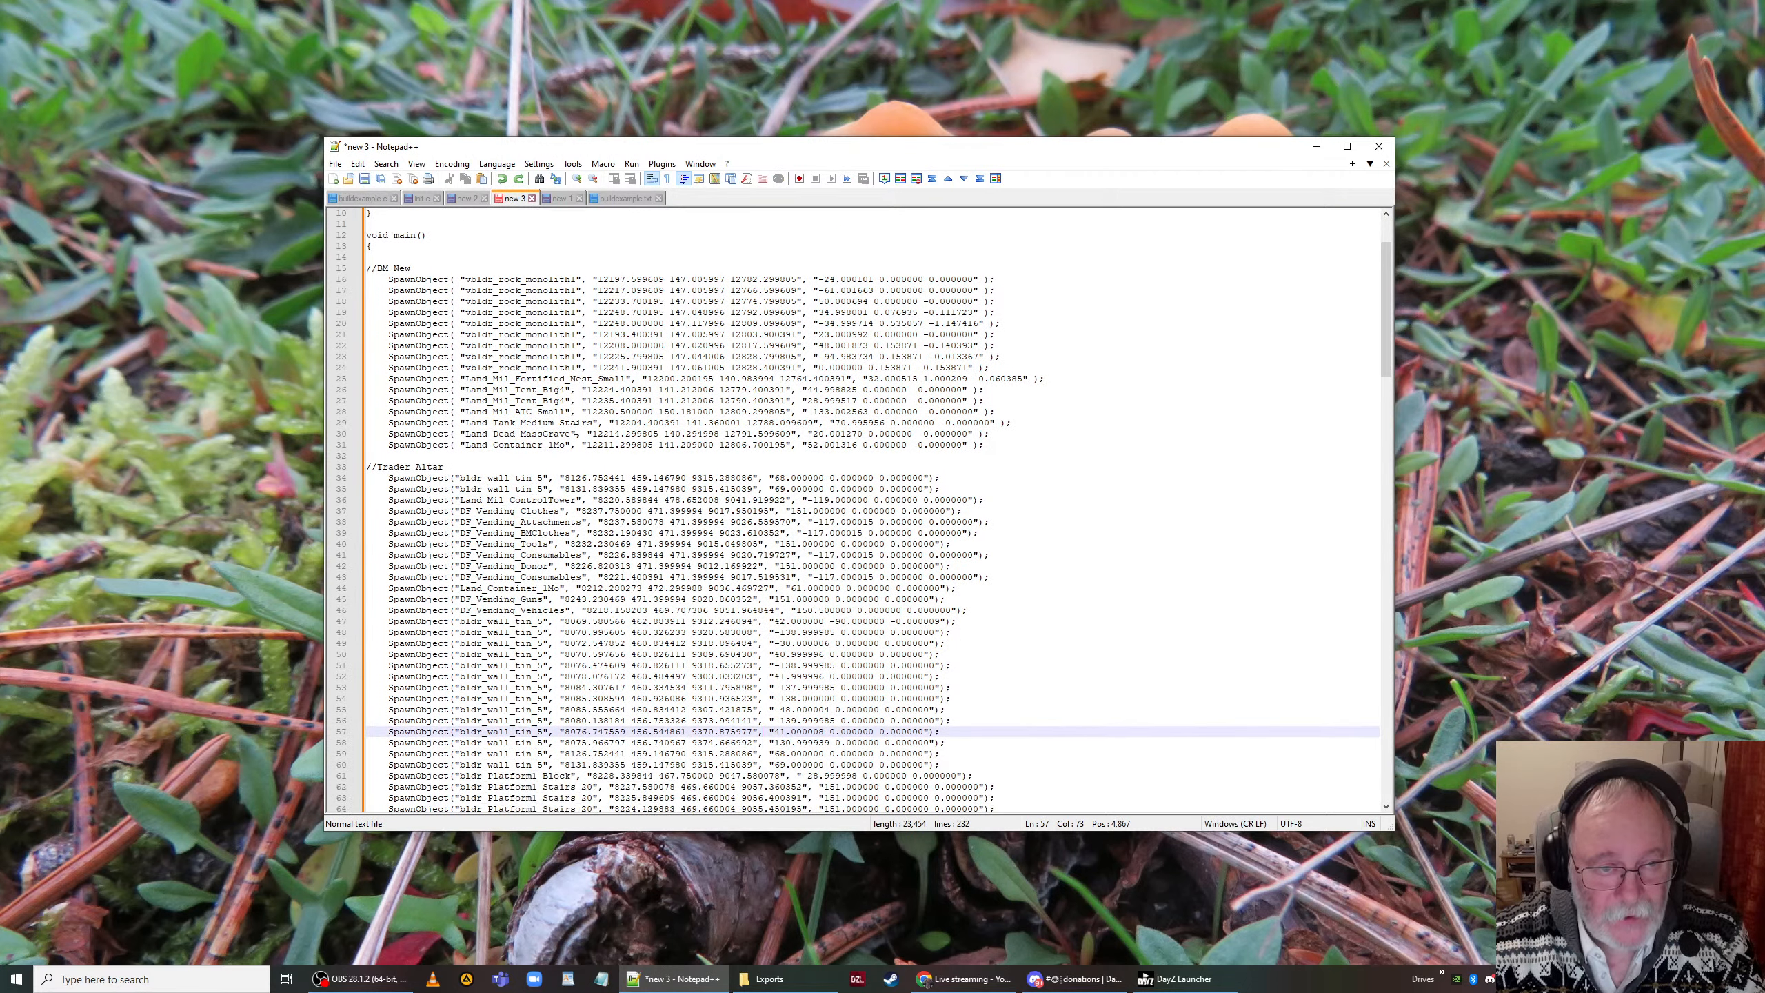
{"action": "scroll", "coordinate": [596, 556], "scroll_direction": "up", "scroll_amount": 6}
{"action": "scroll", "coordinate": [596, 556], "scroll_direction": "up", "scroll_amount": 2}
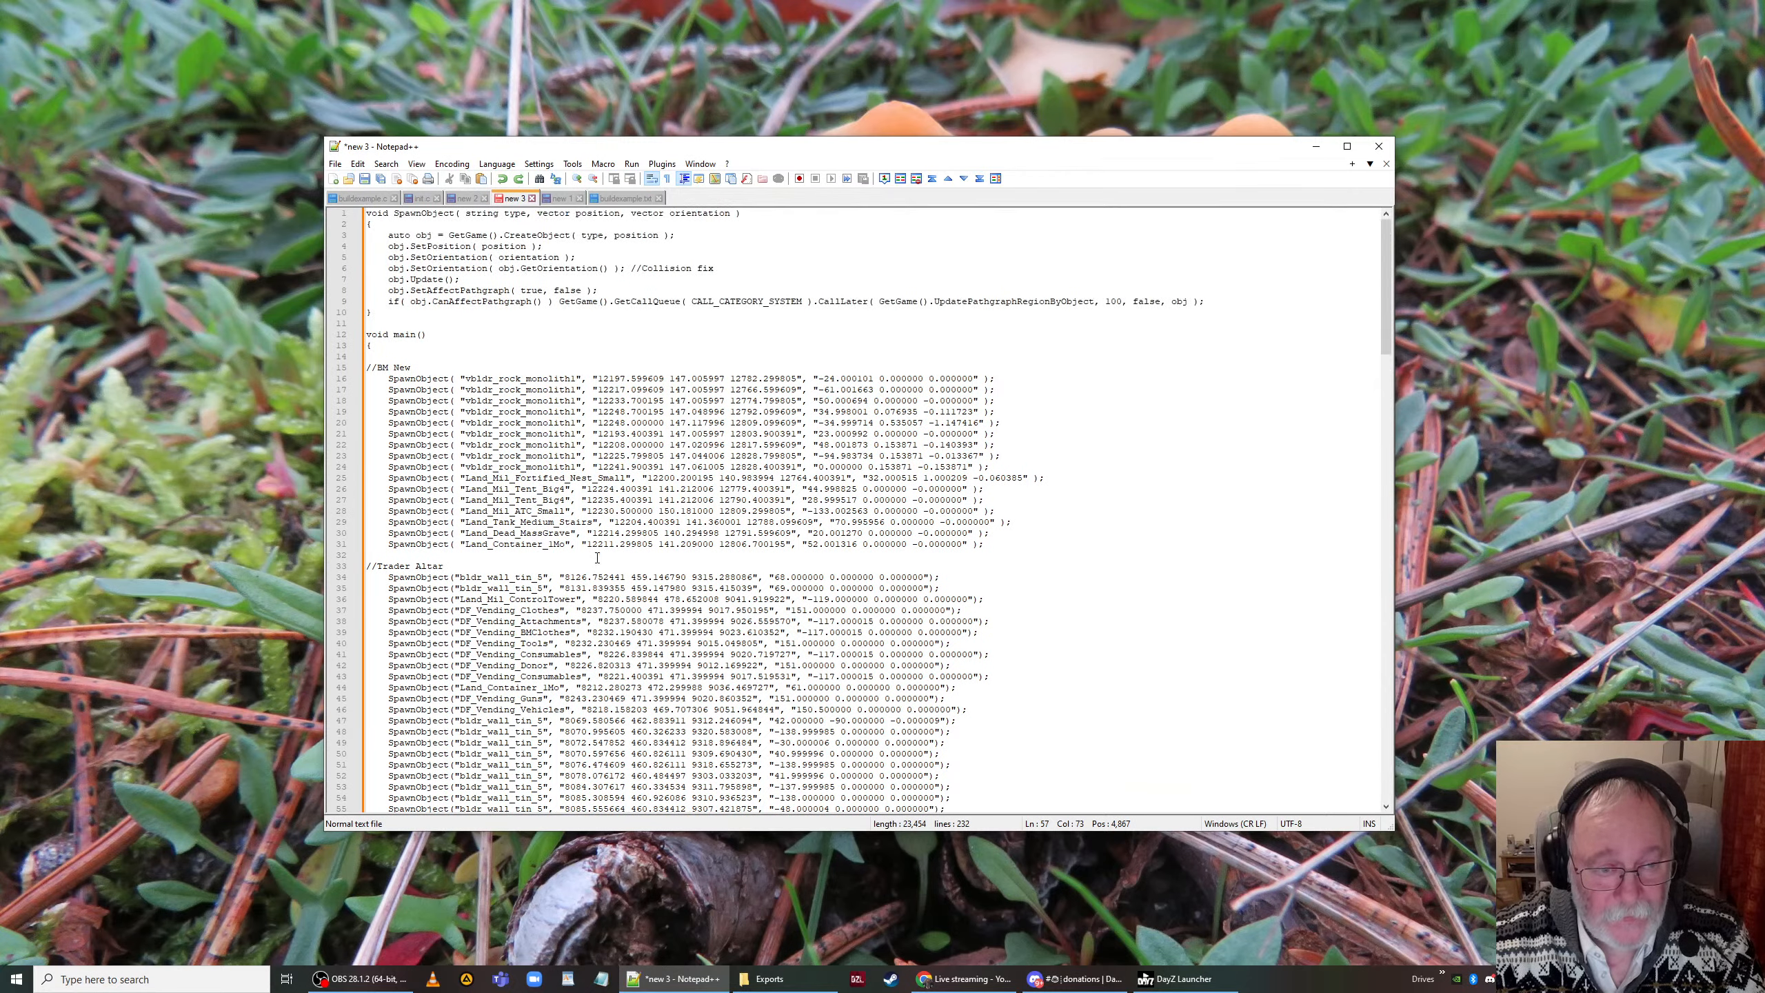
{"action": "scroll", "coordinate": [605, 577], "scroll_direction": "down", "scroll_amount": 20}
{"action": "scroll", "coordinate": [611, 596], "scroll_direction": "down", "scroll_amount": 20}
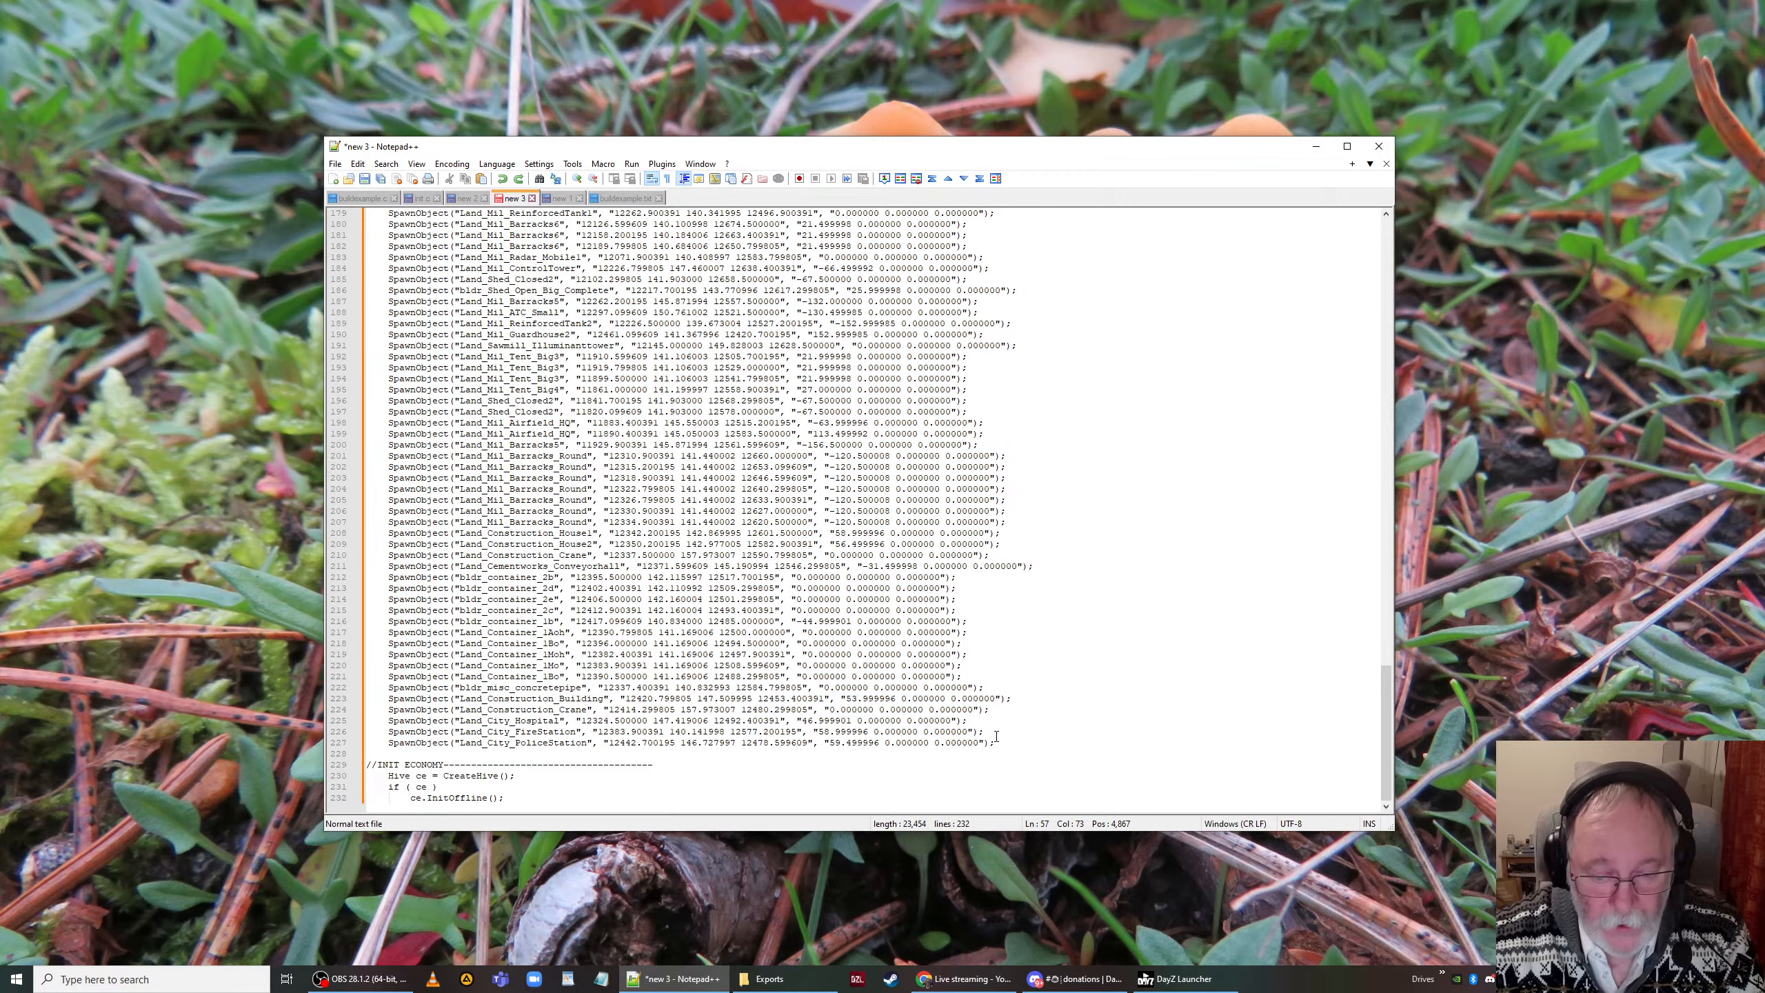
{"action": "left_click_drag", "start_coordinate": [998, 742], "coordinate": [366, 292]}
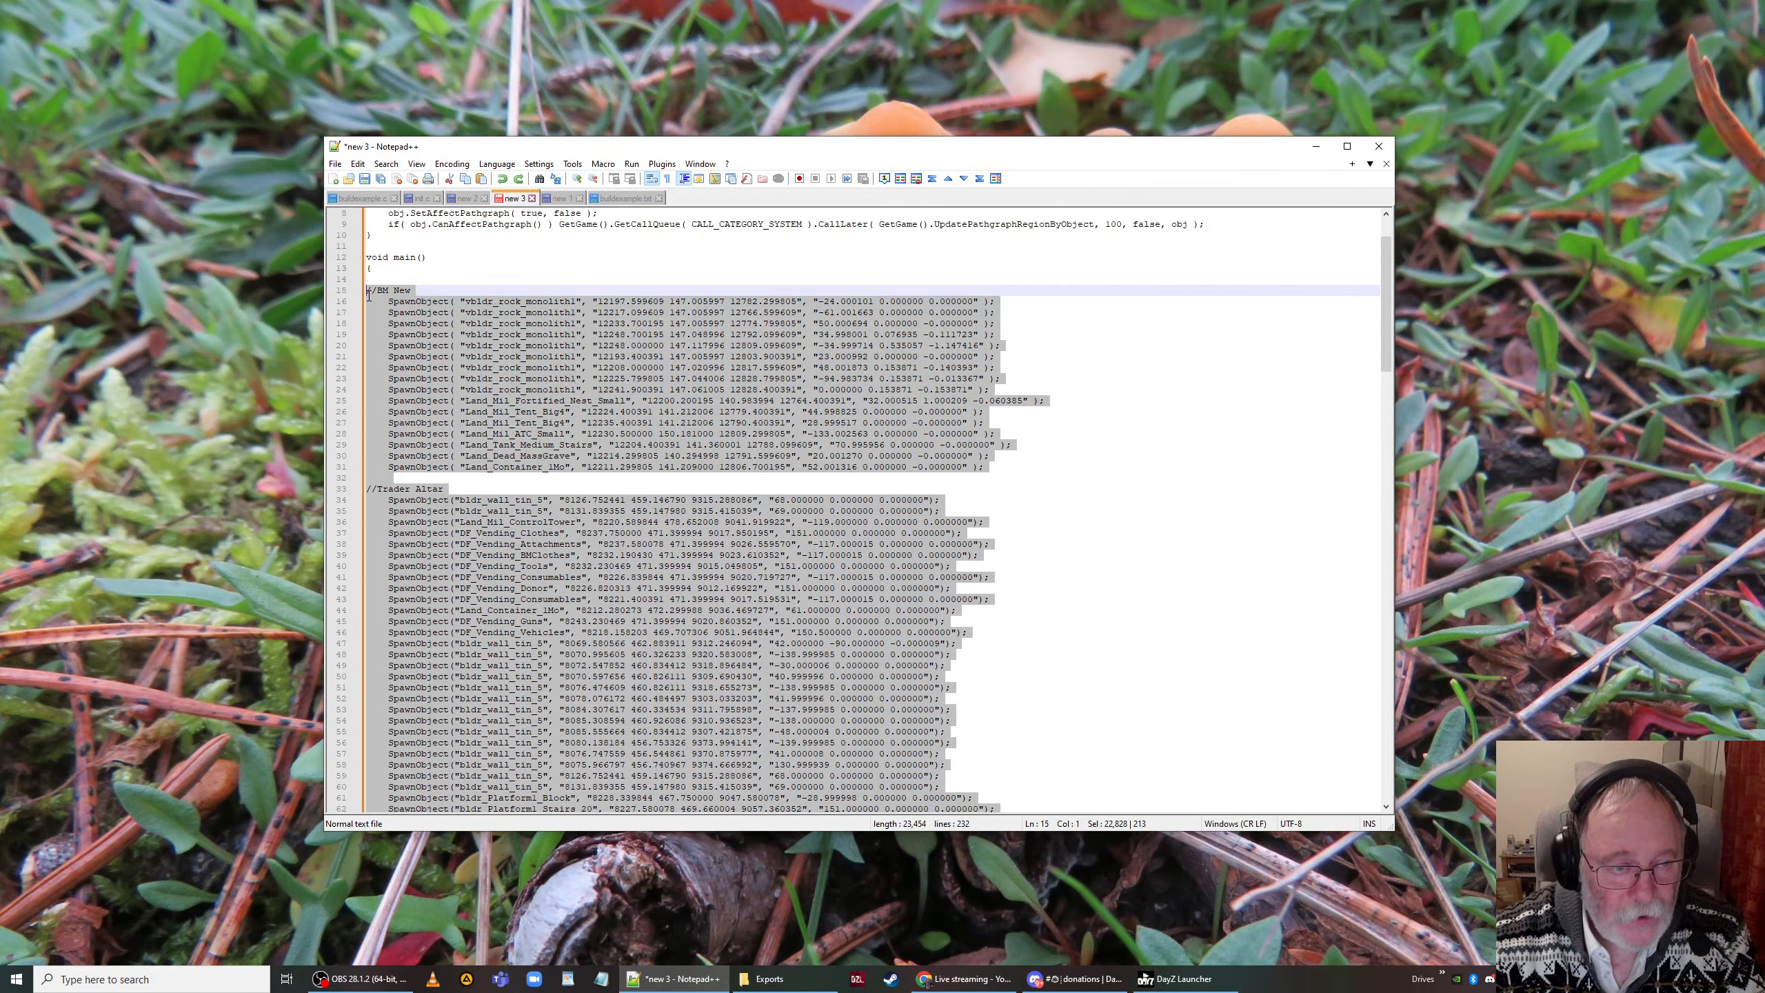
{"action": "right_click", "coordinate": [403, 314]}
{"action": "left_click", "coordinate": [429, 322]}
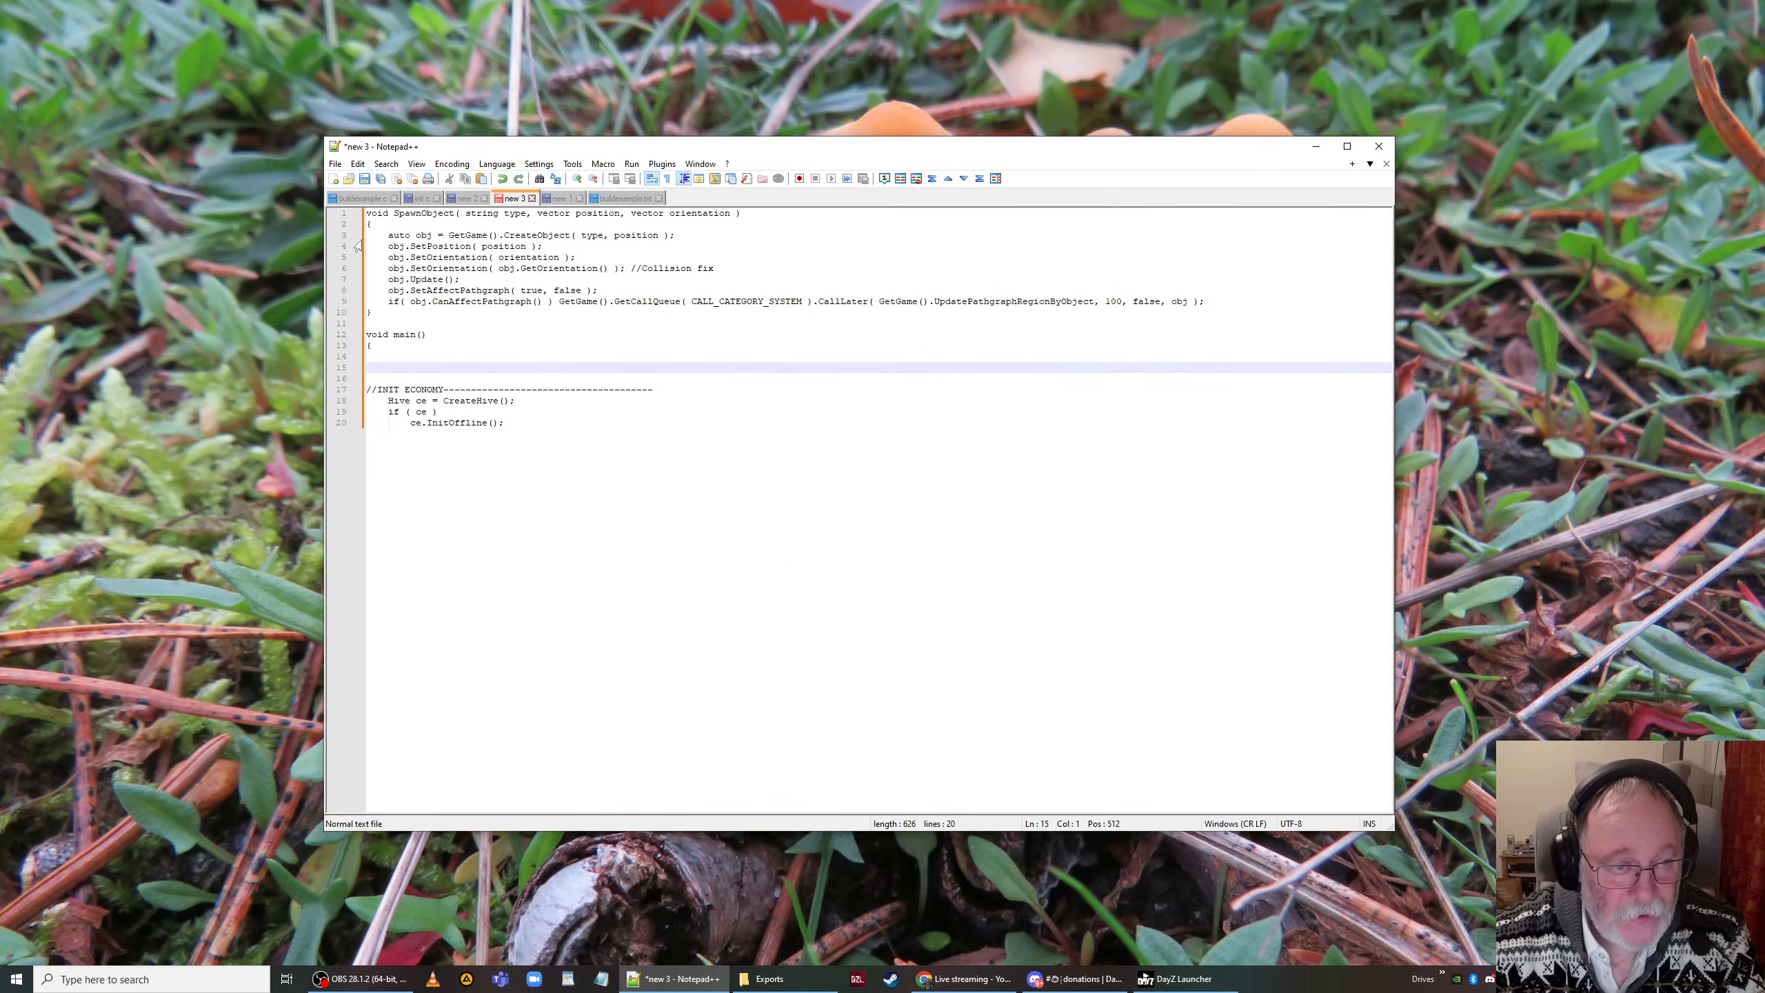
Step: Paste the cut SpawnObject entries into the buildexample() function in buildexample.c, two lines below the Land_Shed_Closed entry
{"action": "left_click", "coordinate": [357, 199]}
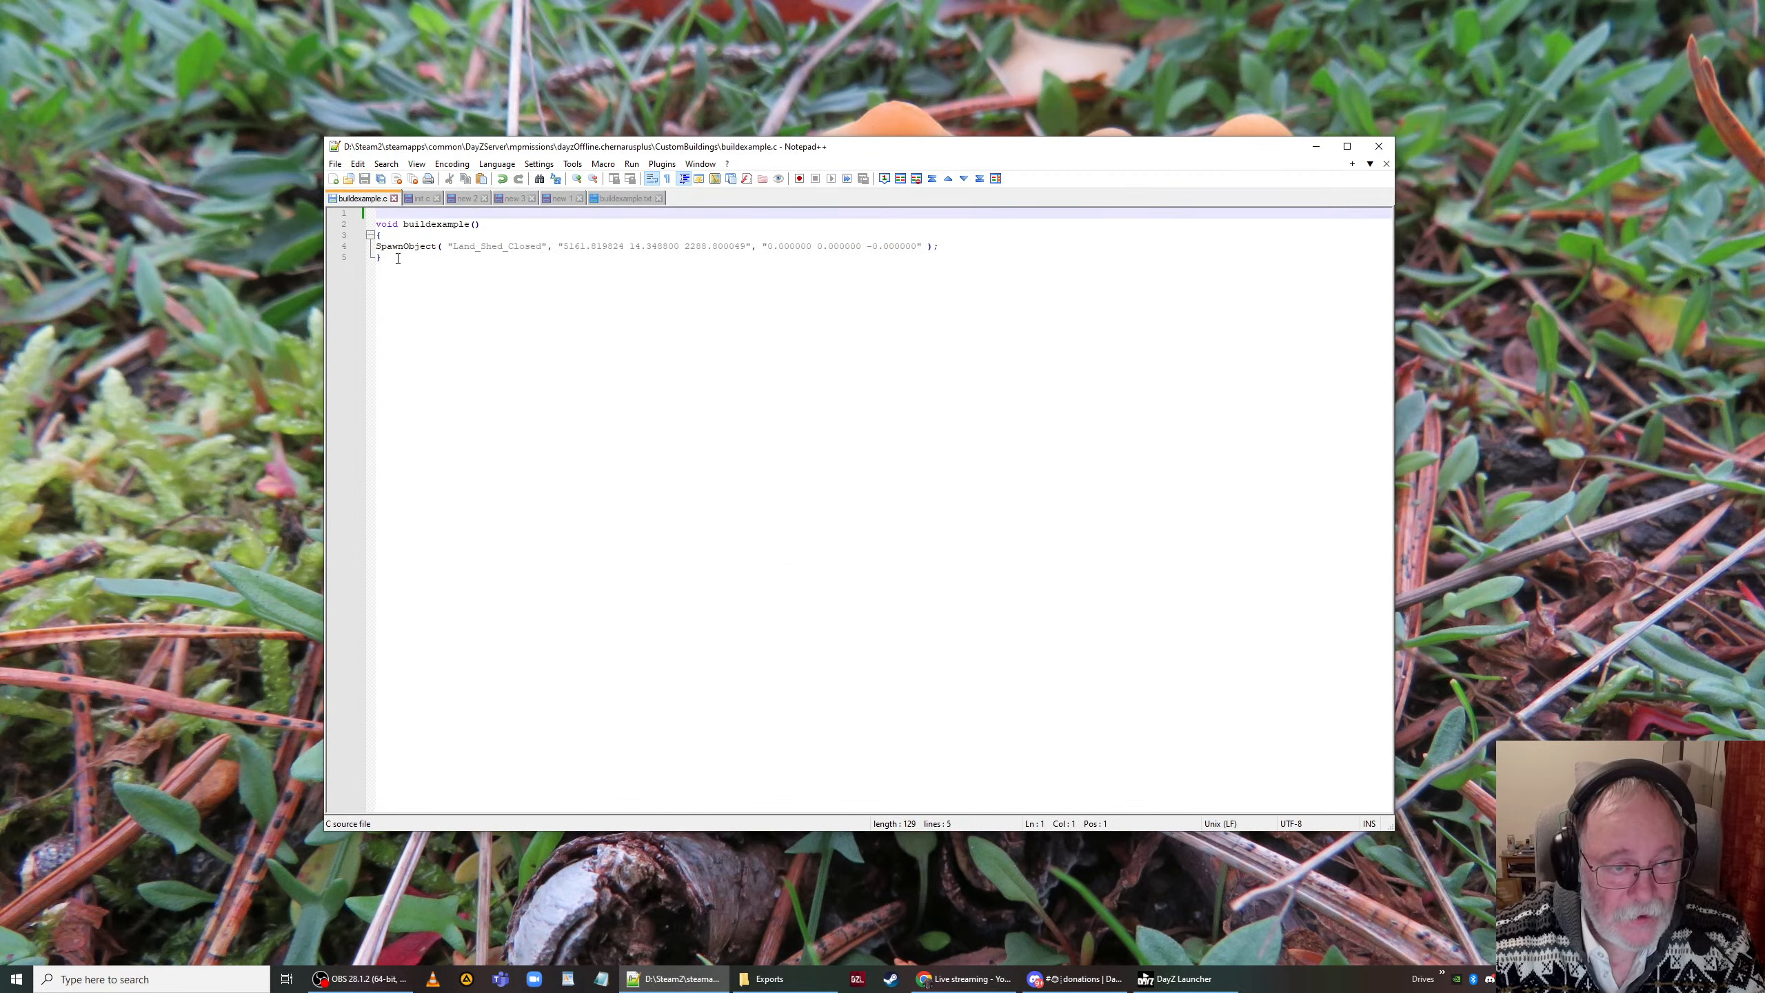
{"action": "left_click", "coordinate": [1029, 243]}
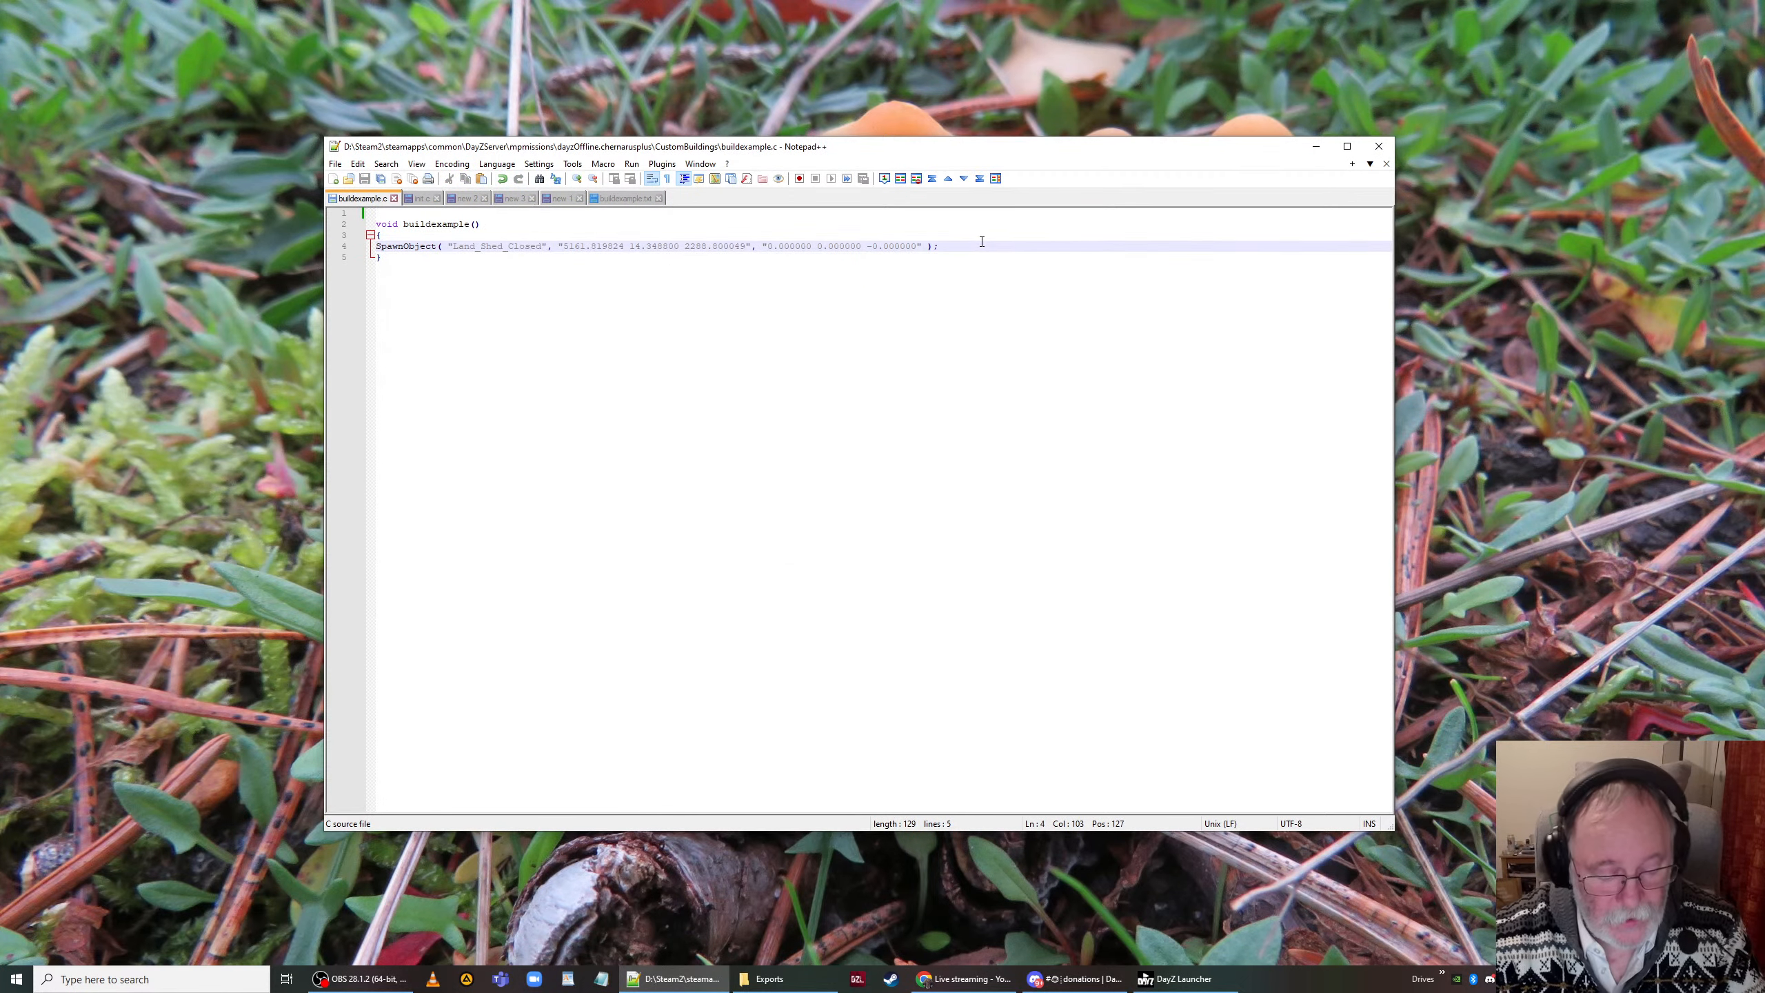
{"action": "key", "text": "Return"}
{"action": "key", "text": "Return"}
{"action": "key", "text": "ctrl+v"}
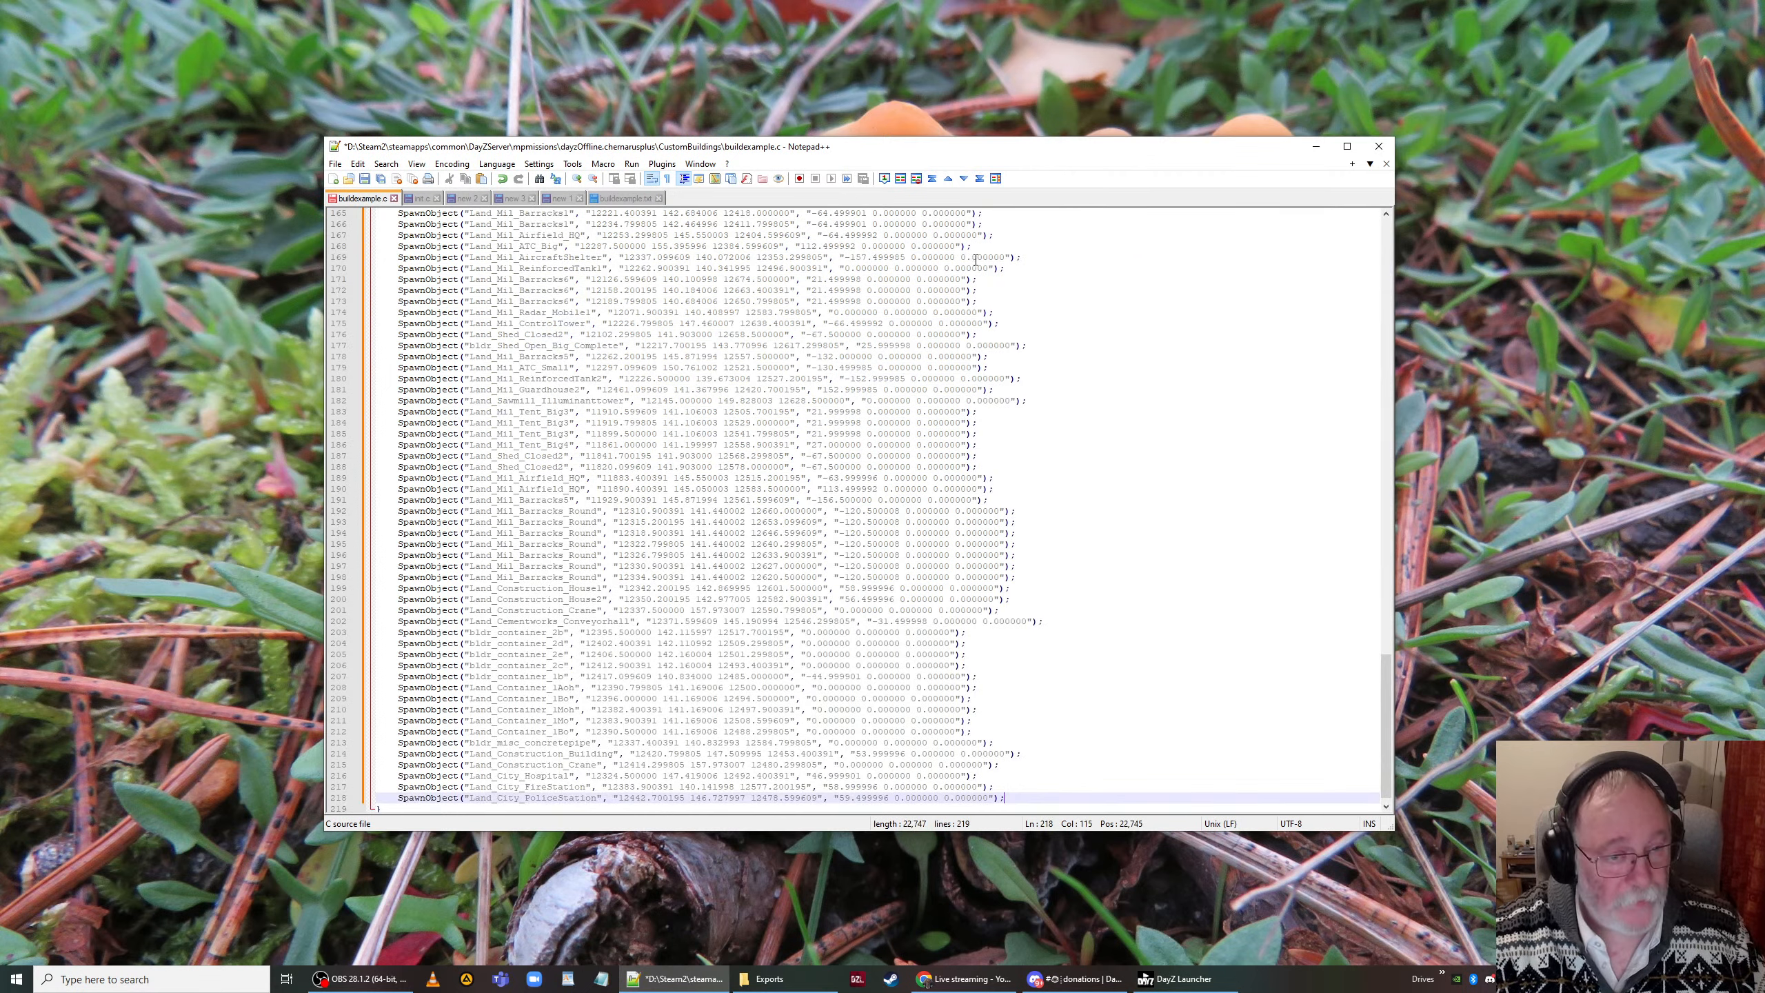
Step: Paste the cut SpawnObject entries back into main() of the new 3 document, above the INIT ECONOMY section
{"action": "left_click", "coordinate": [422, 197]}
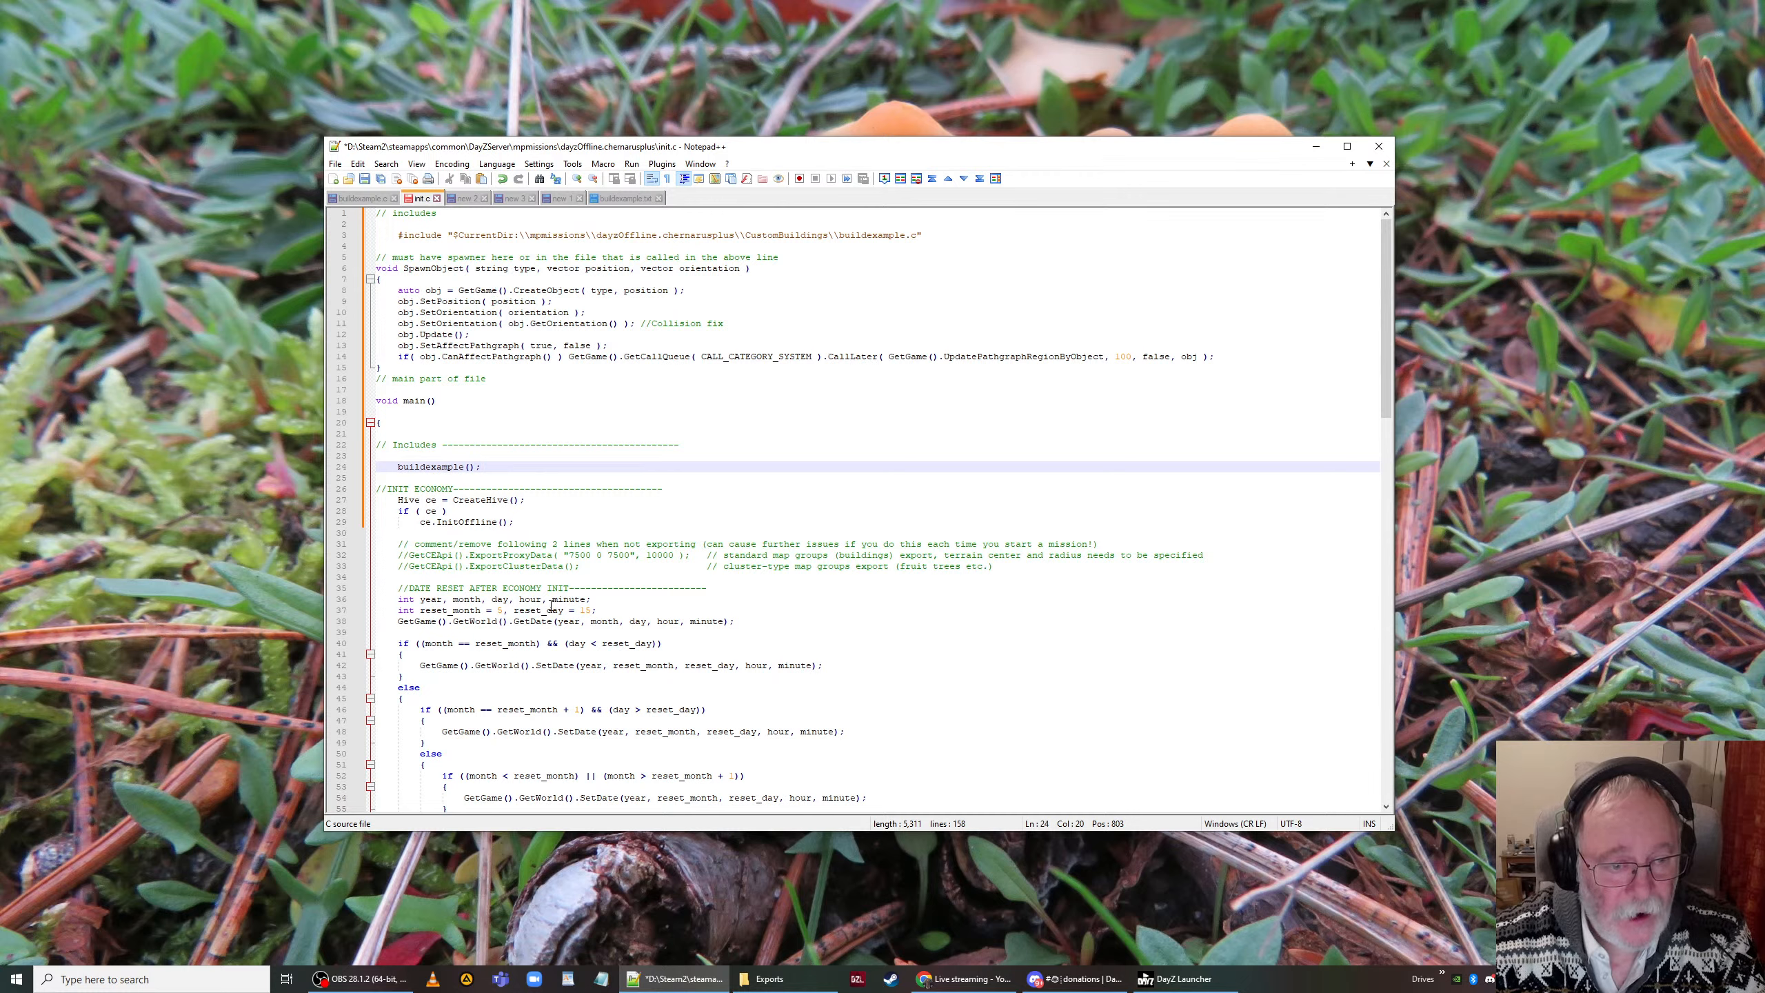
{"action": "left_click", "coordinate": [550, 200]}
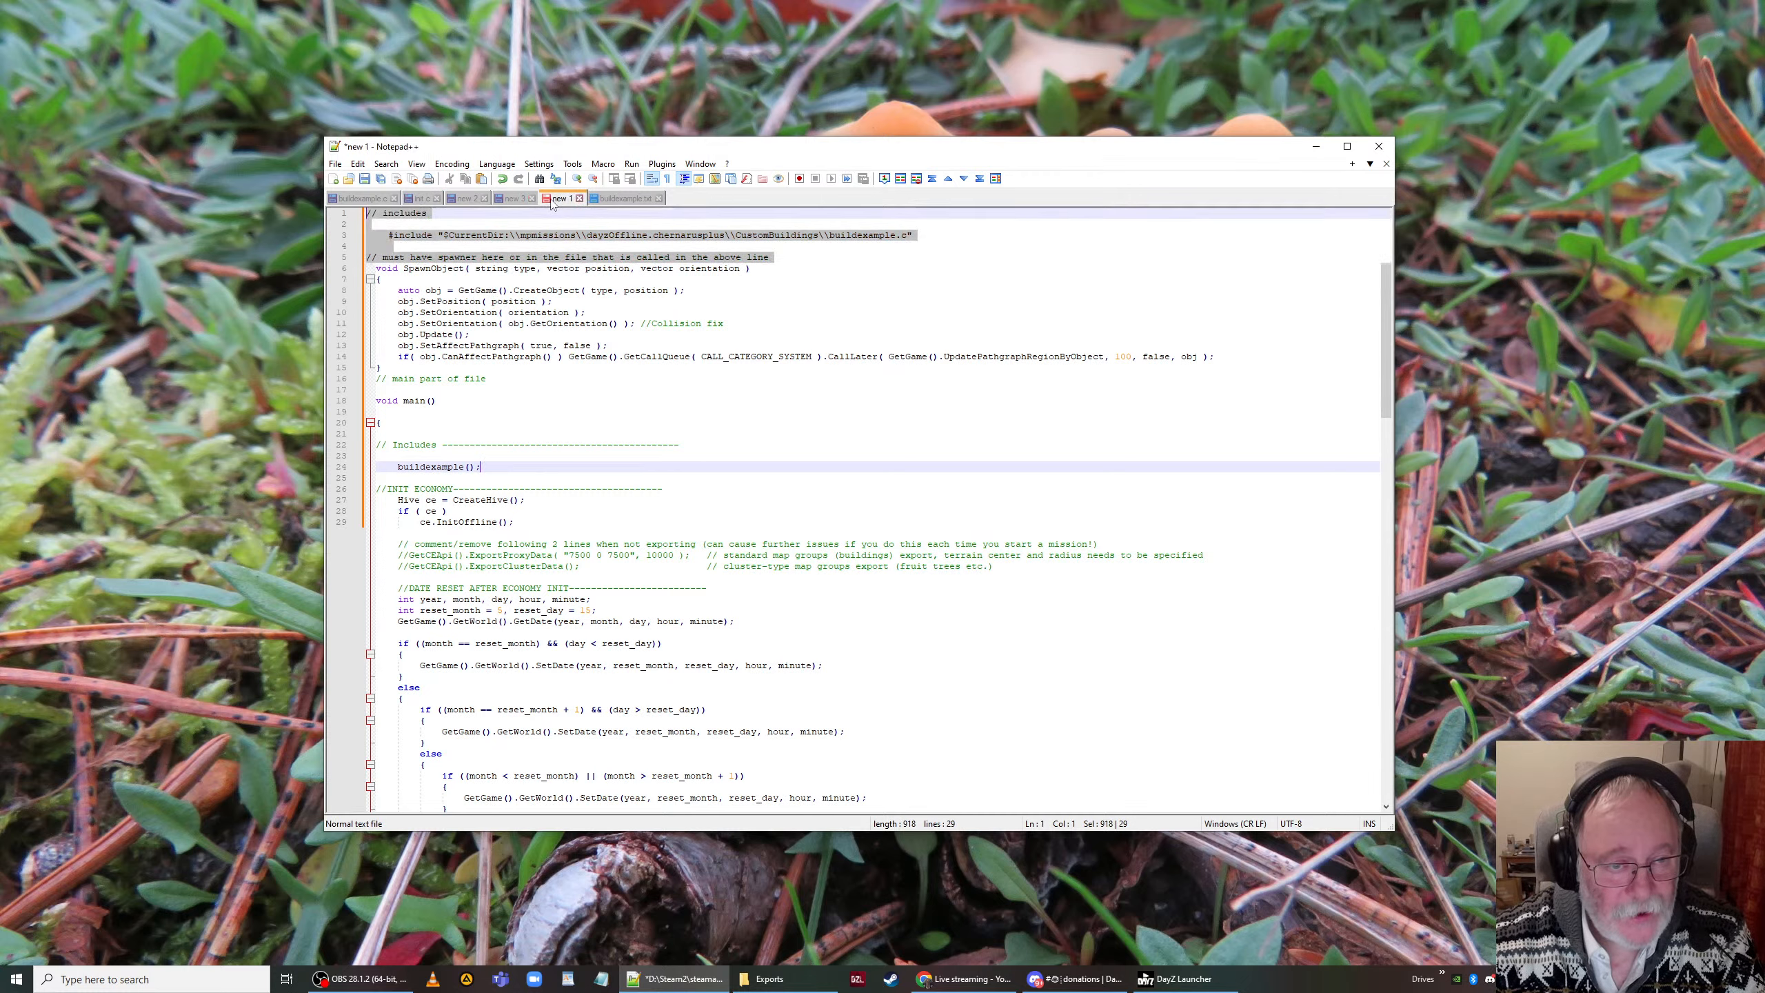
{"action": "left_click", "coordinate": [520, 198]}
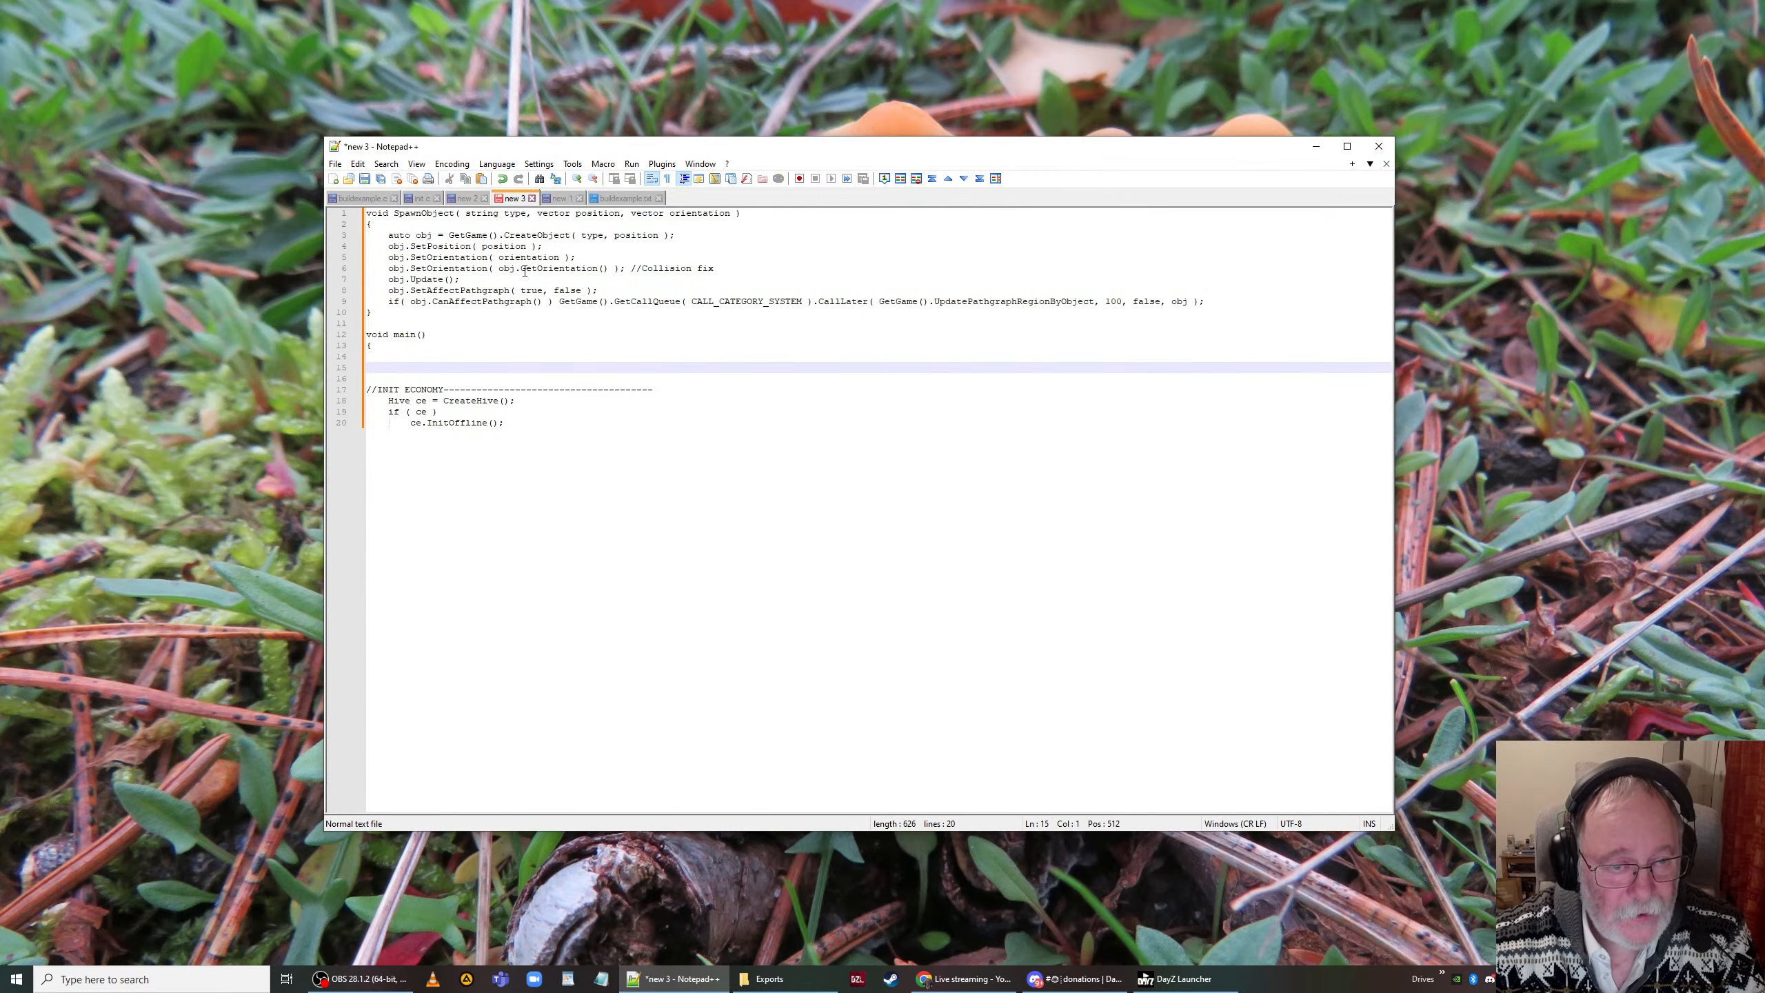
{"action": "left_click", "coordinate": [466, 199]}
{"action": "left_click", "coordinate": [519, 199]}
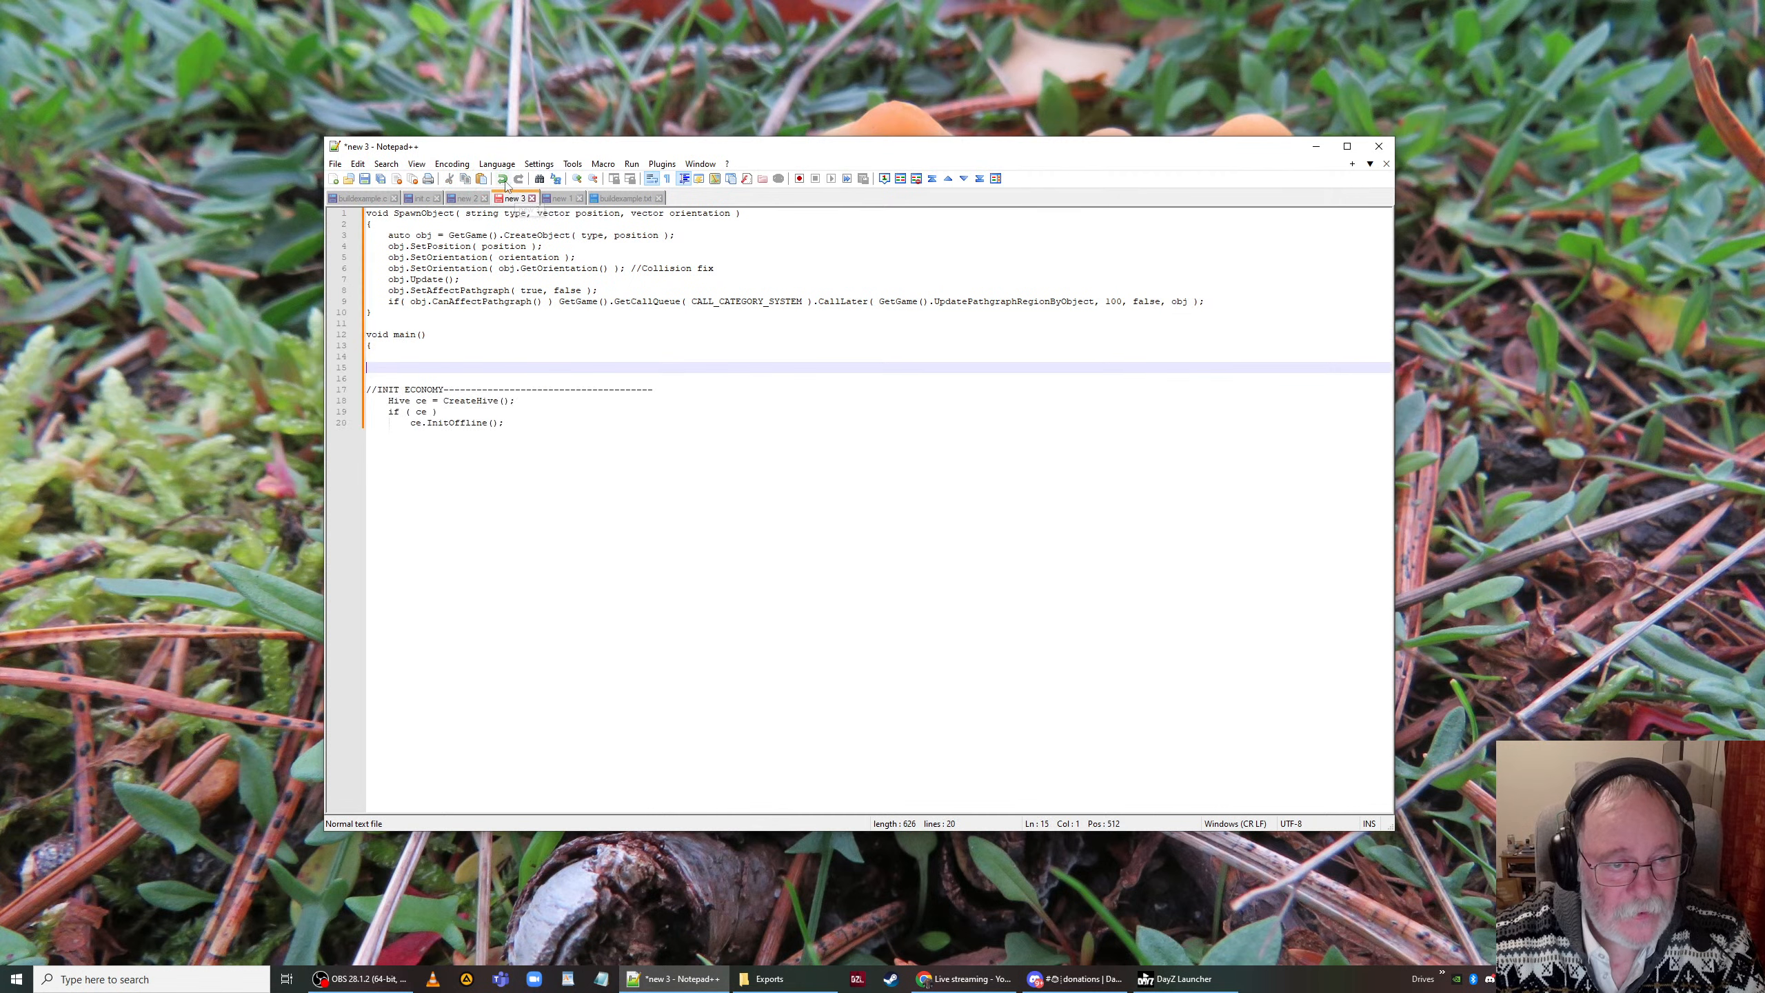
{"action": "key", "text": "ctrl+v"}
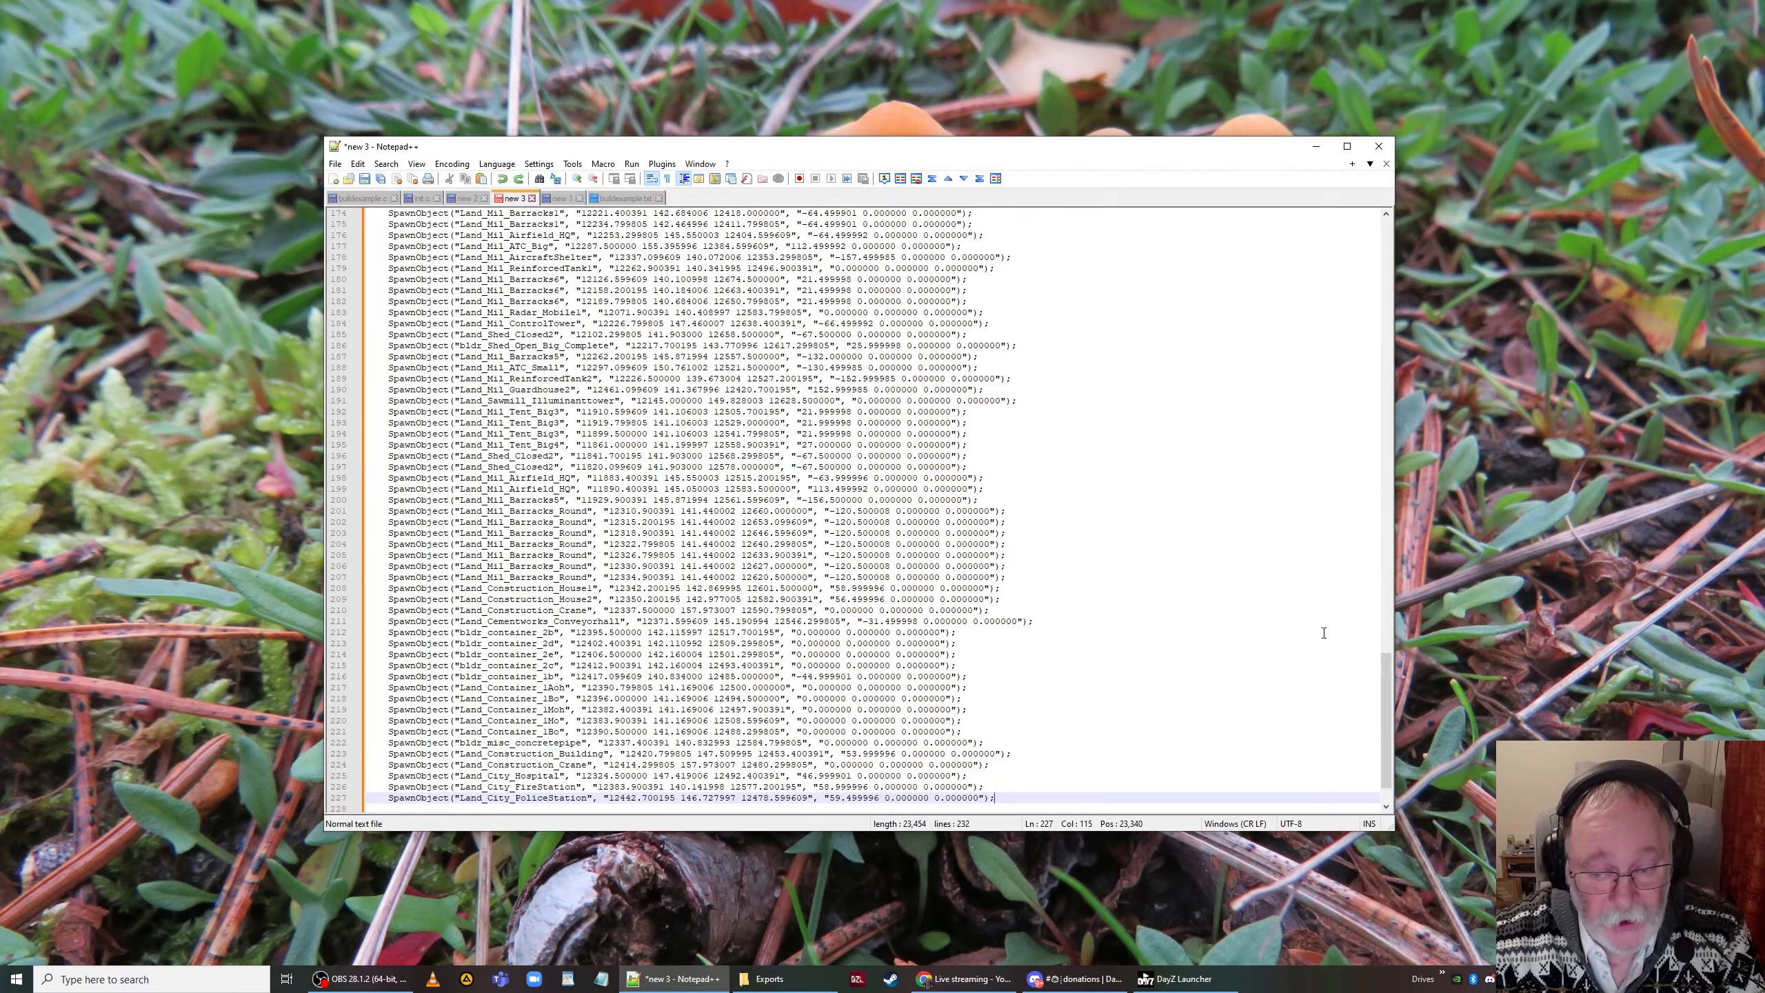
{"action": "left_click_drag", "start_coordinate": [1390, 706], "coordinate": [1387, 267]}
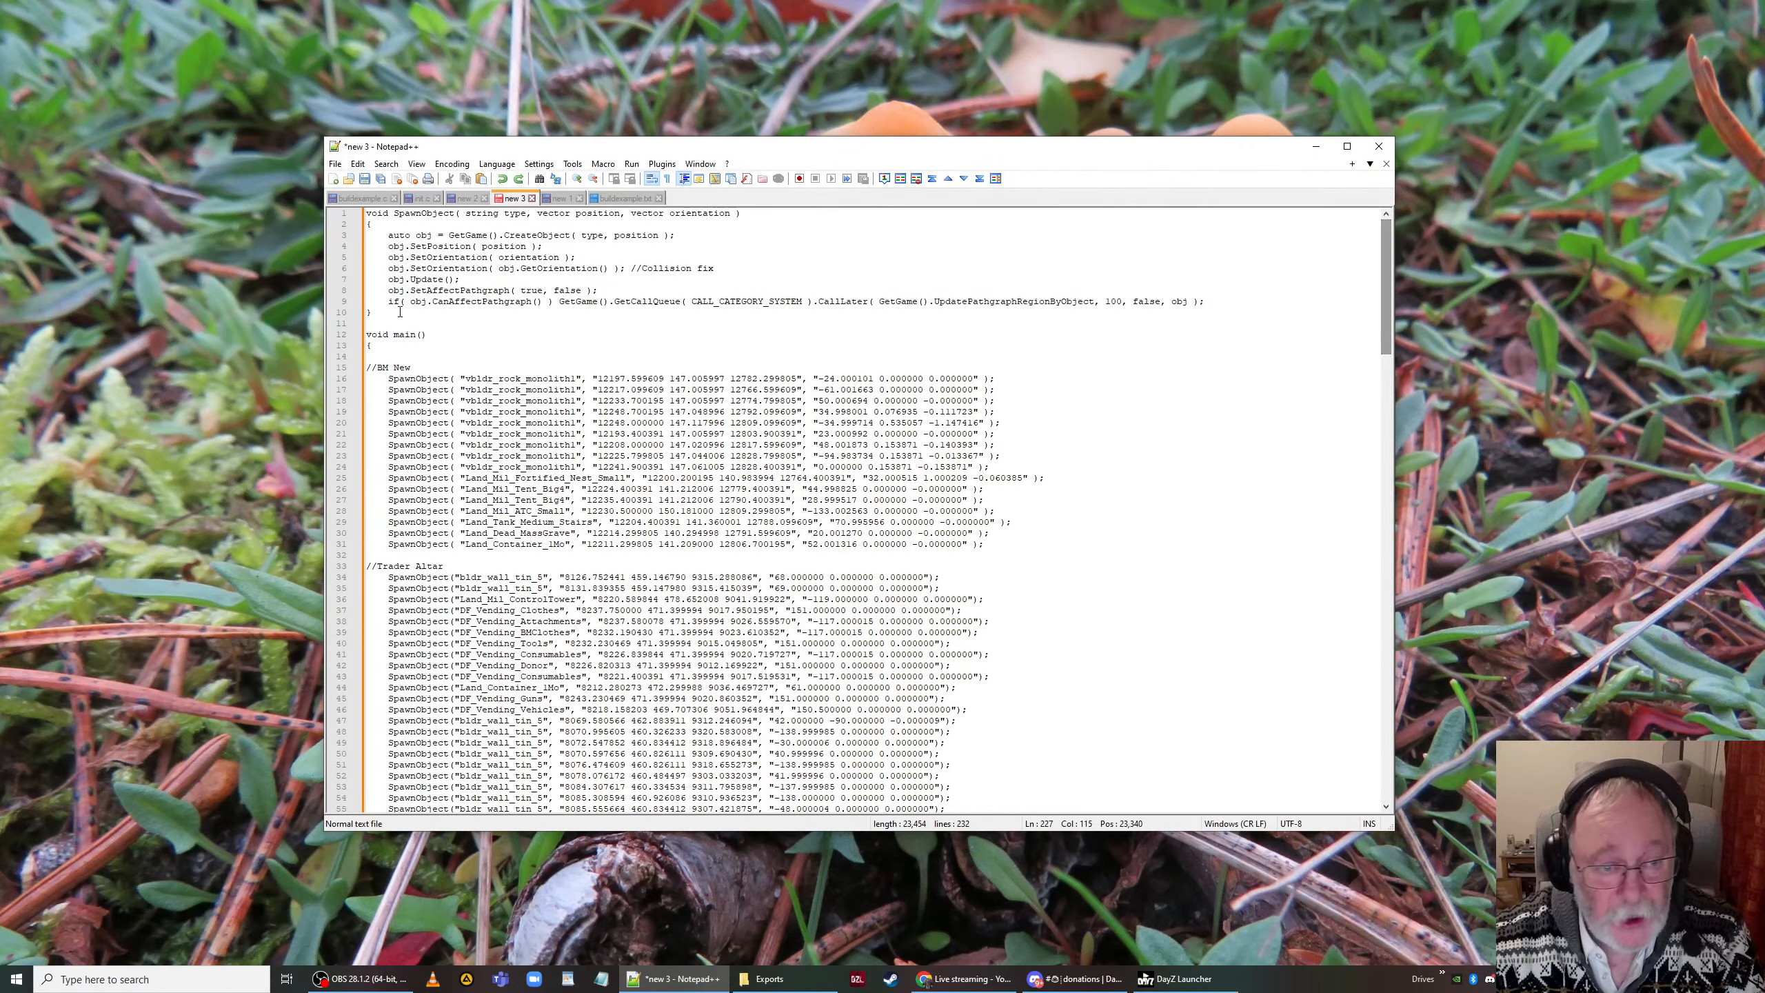
Step: Review buildexample.c and the exported buildexample.txt, then examine the includes comment and the whole #include line in init.c
{"action": "left_click", "coordinate": [360, 199]}
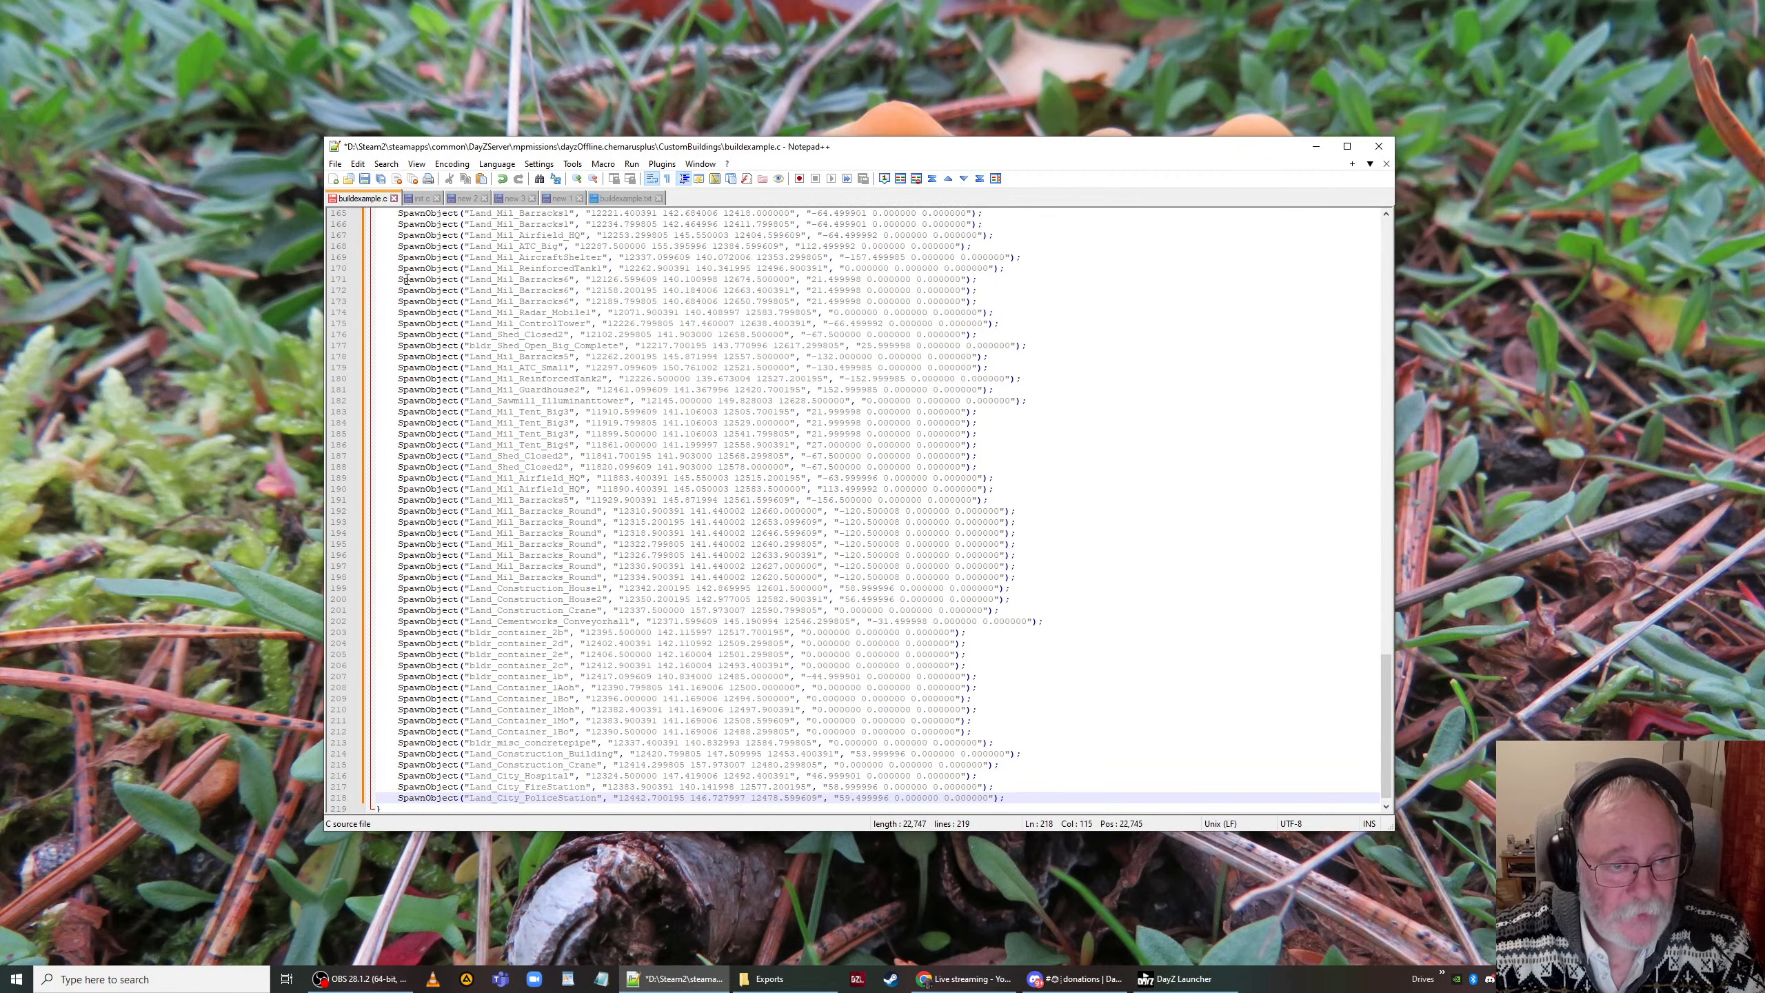
{"action": "key", "text": "ctrl+Tab"}
{"action": "left_click", "coordinate": [408, 402]}
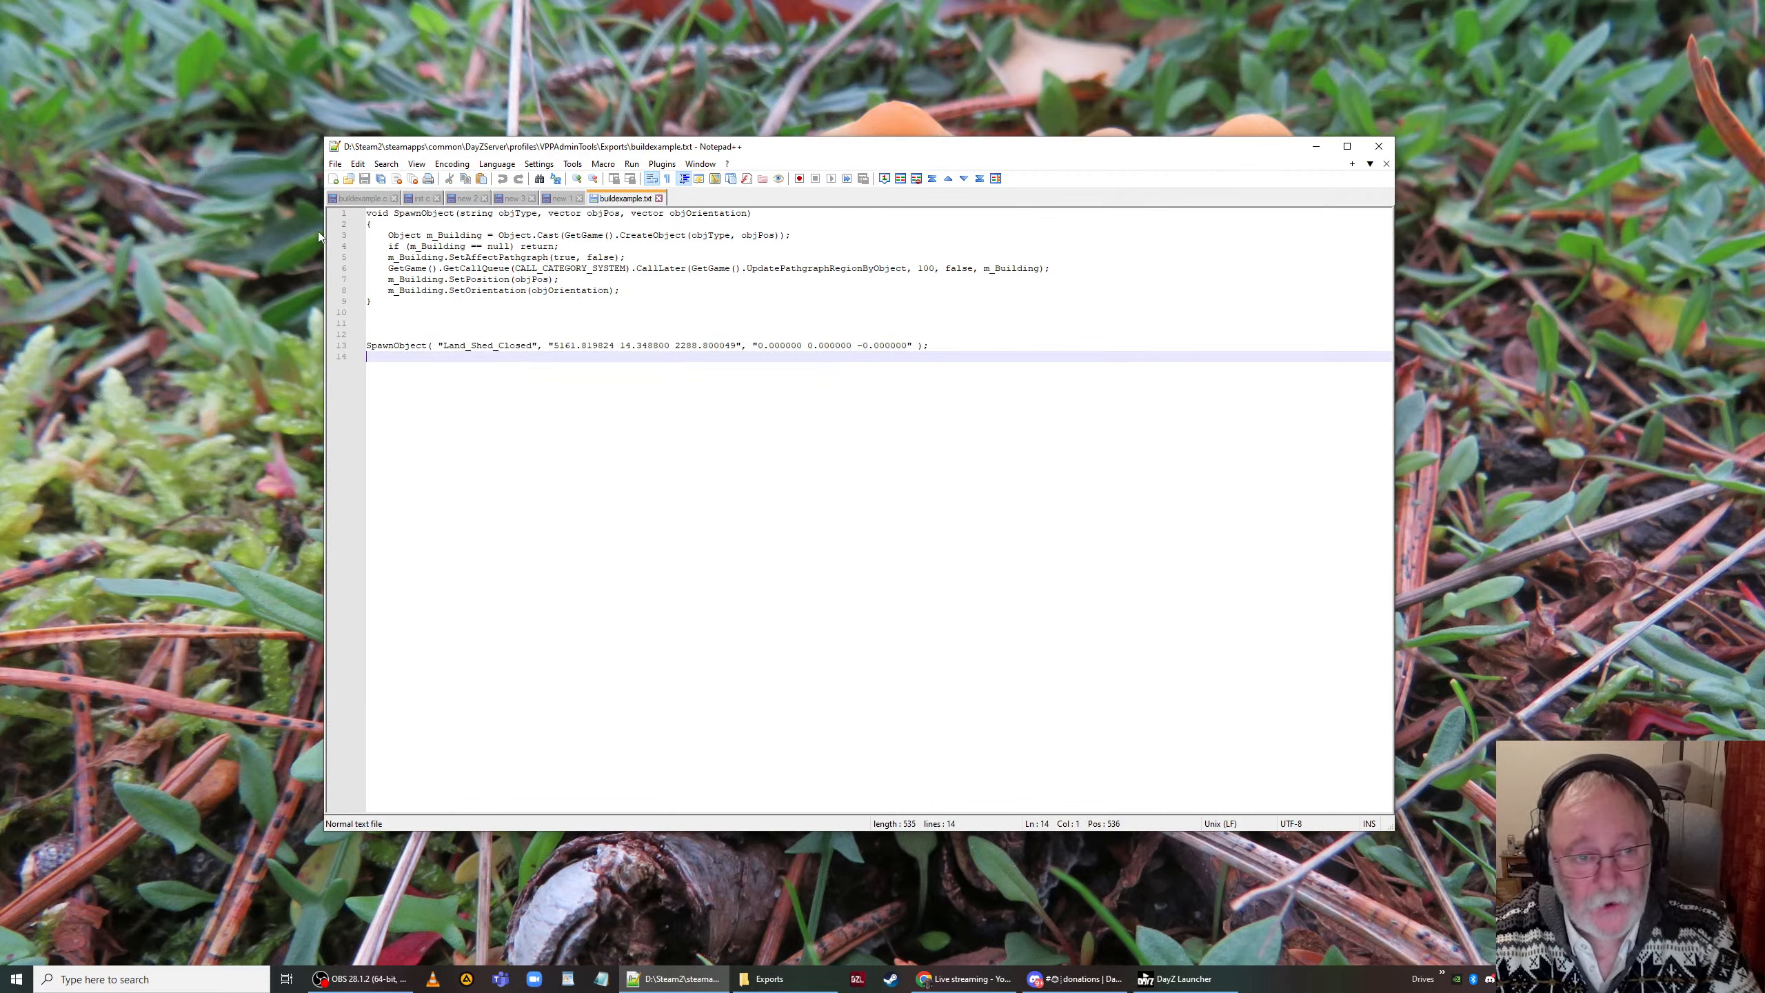
{"action": "left_click", "coordinate": [425, 198]}
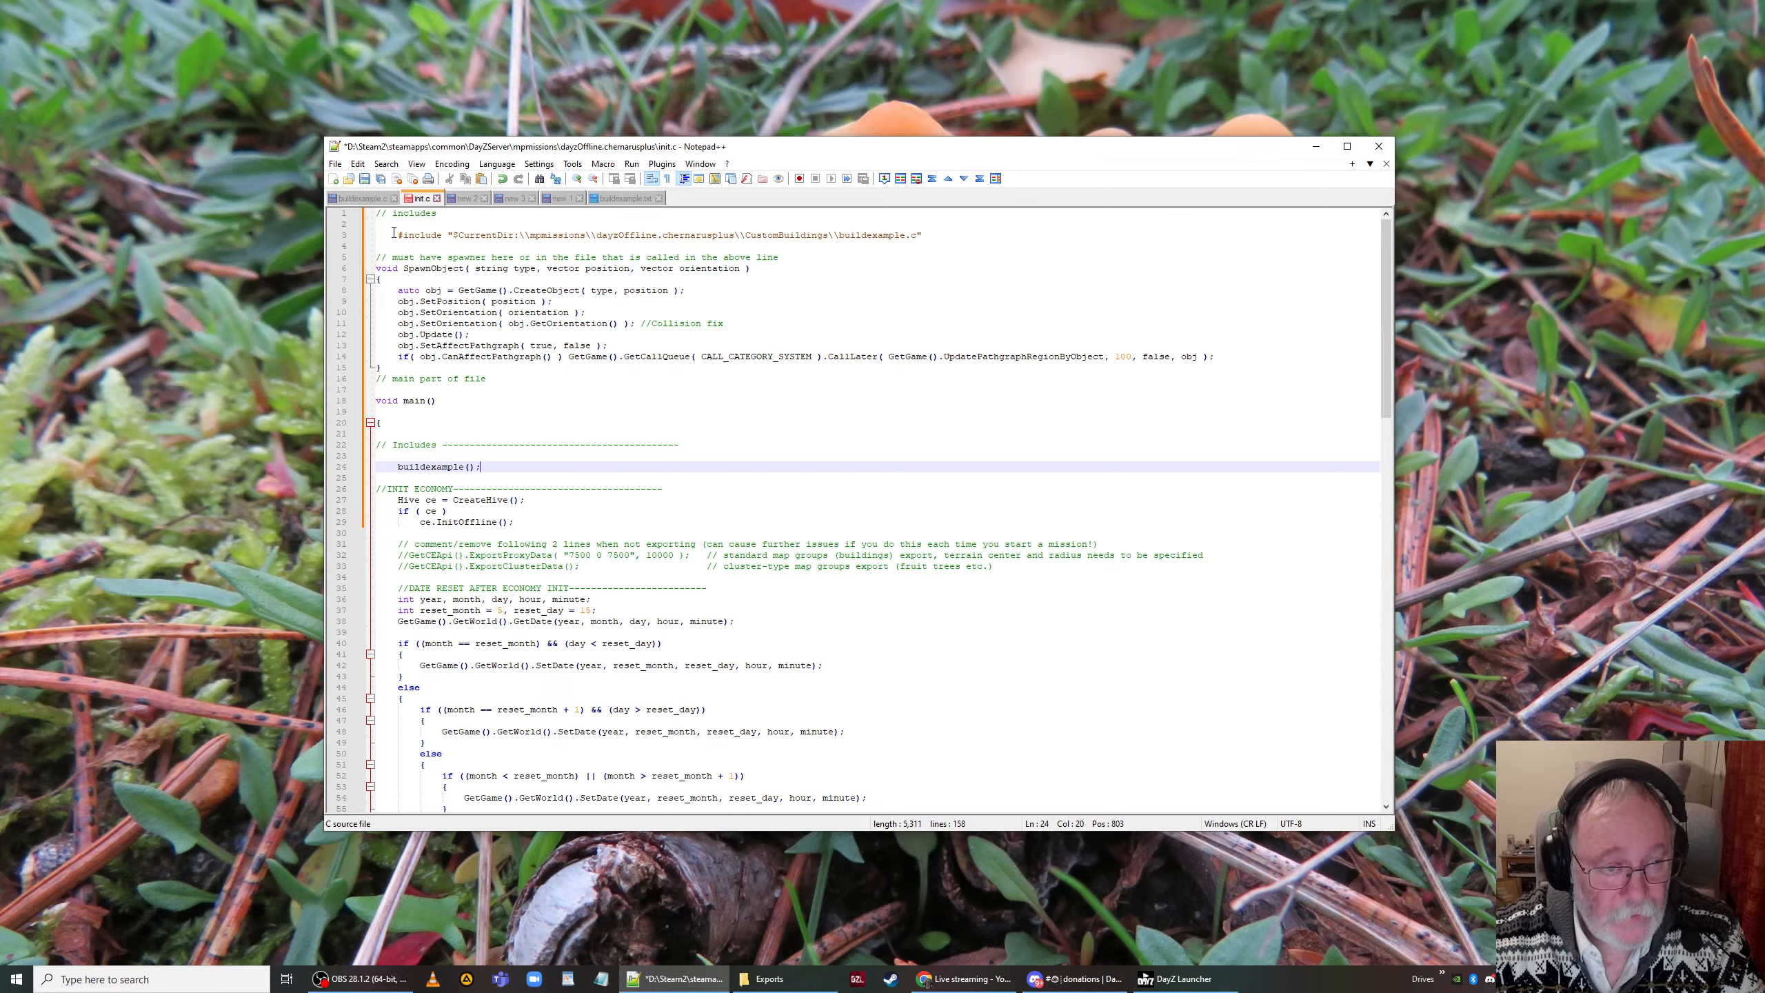
{"action": "left_click_drag", "start_coordinate": [393, 233], "coordinate": [931, 239]}
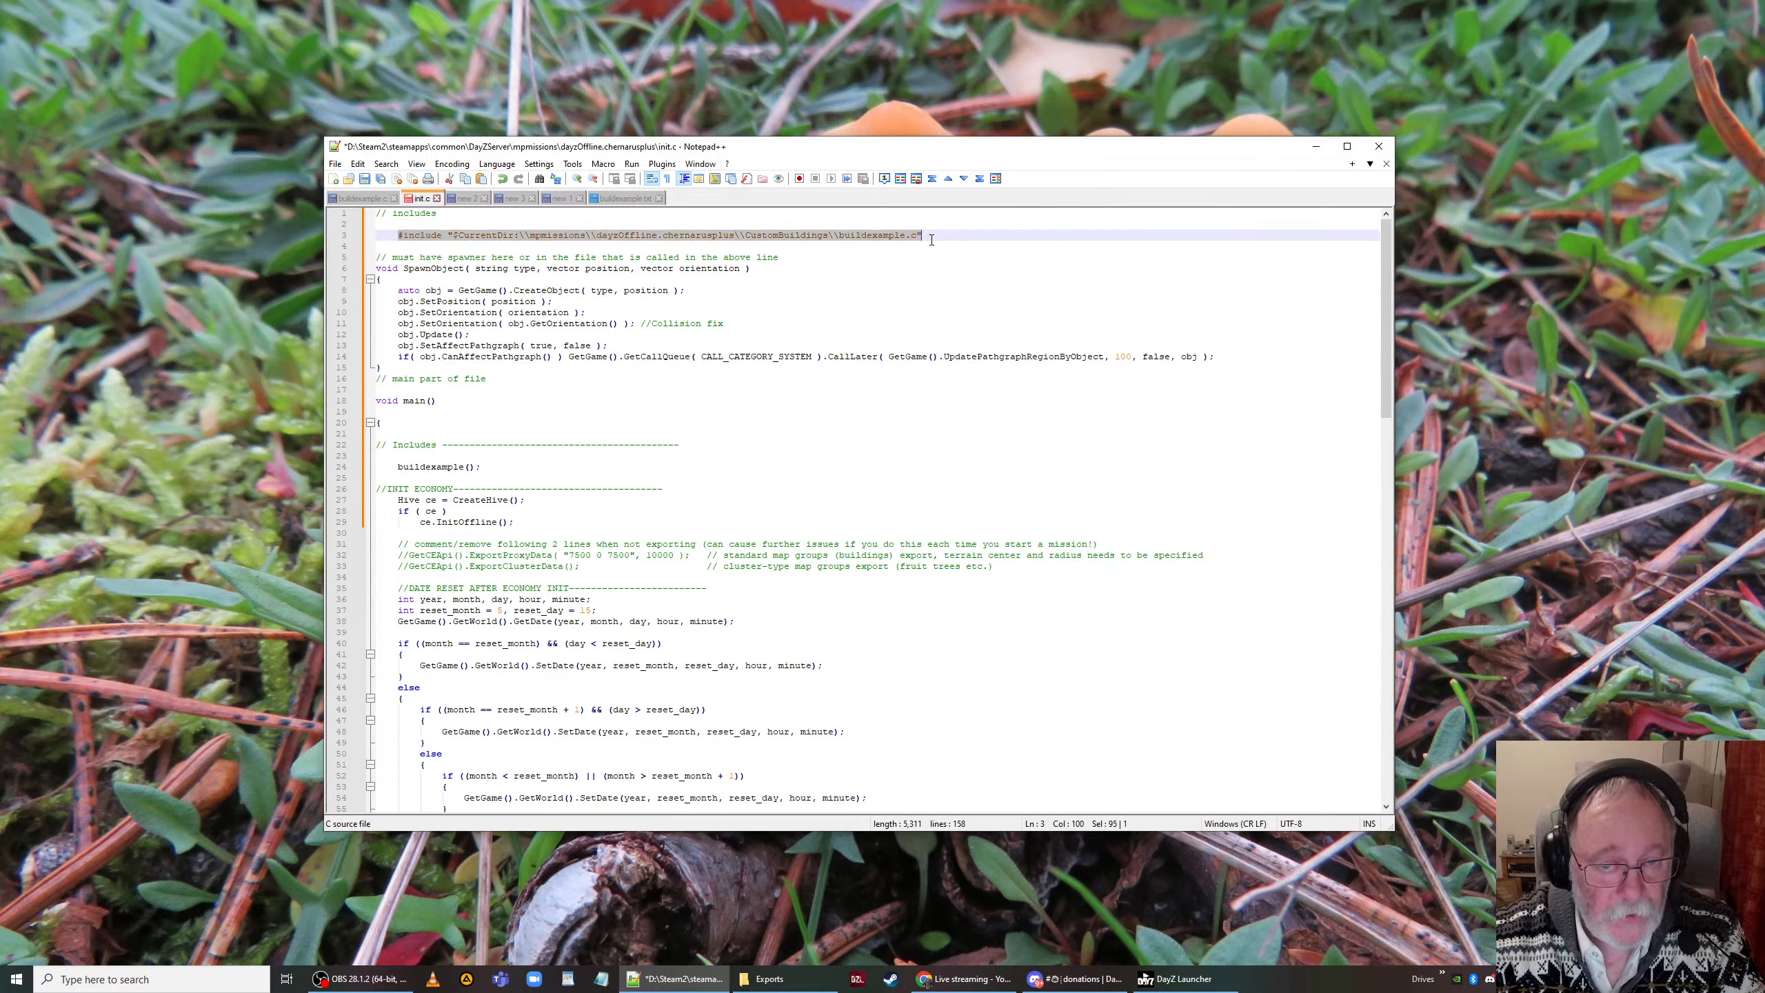
{"action": "left_click_drag", "start_coordinate": [455, 217], "coordinate": [368, 214]}
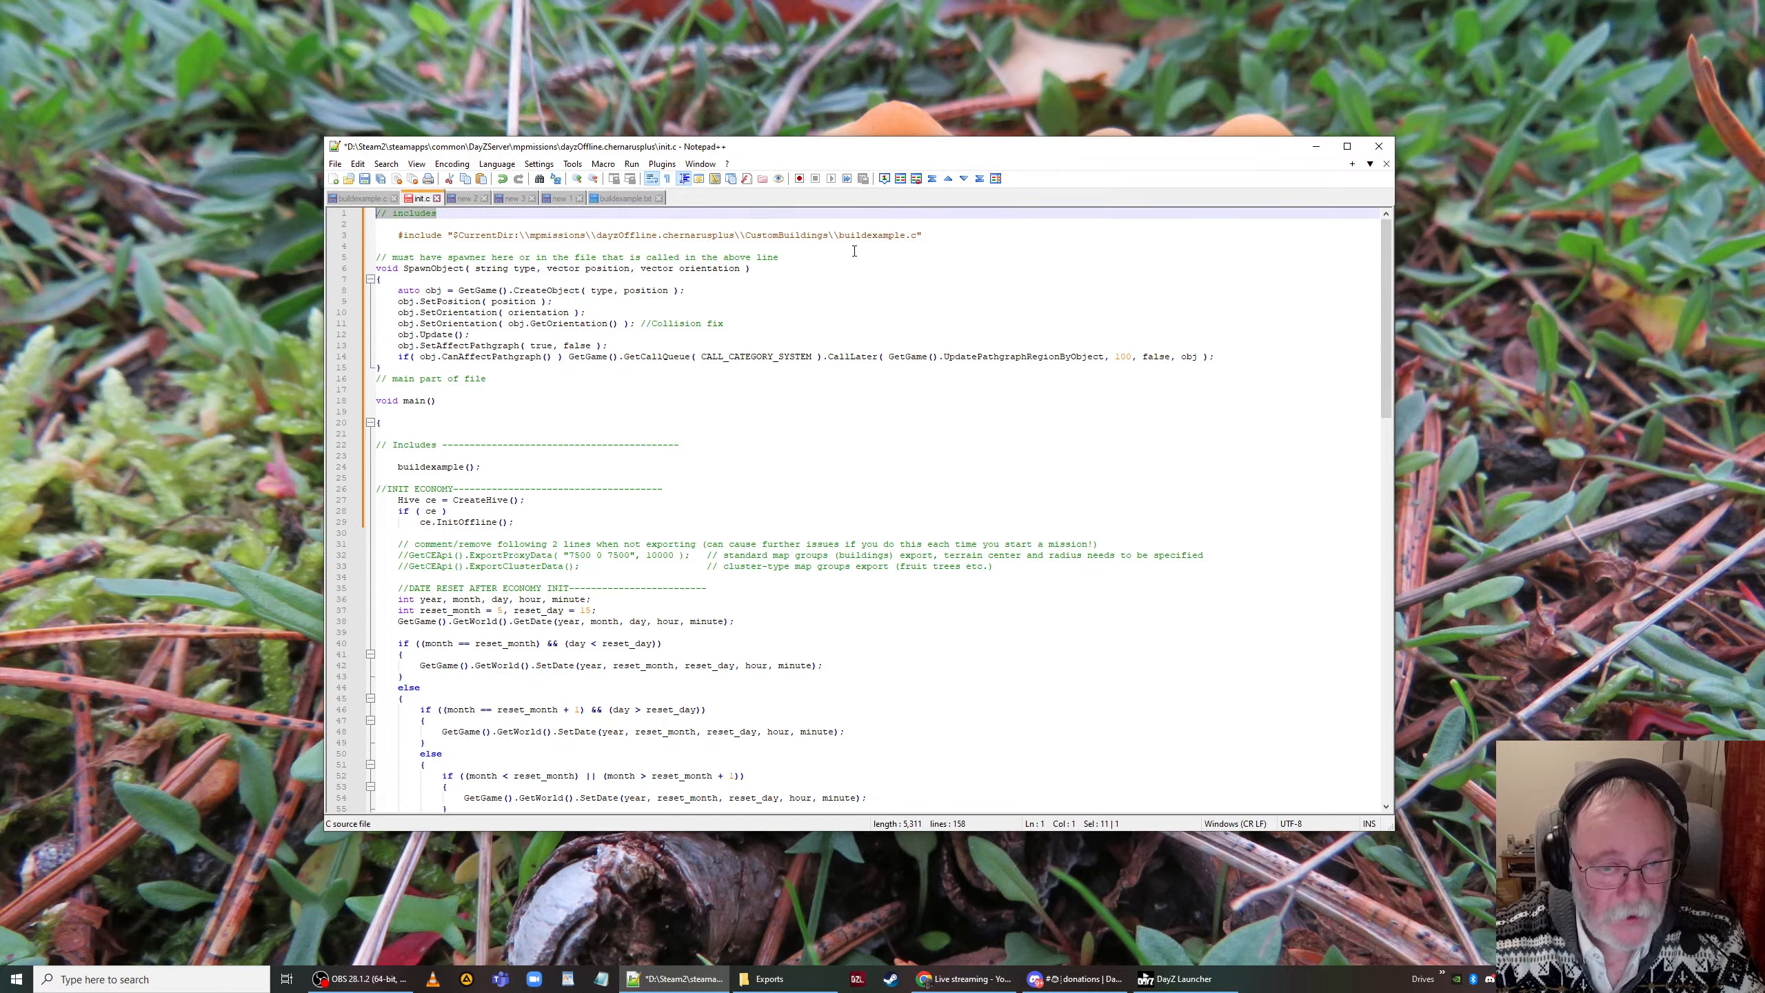
{"action": "left_click_drag", "start_coordinate": [916, 238], "coordinate": [395, 236]}
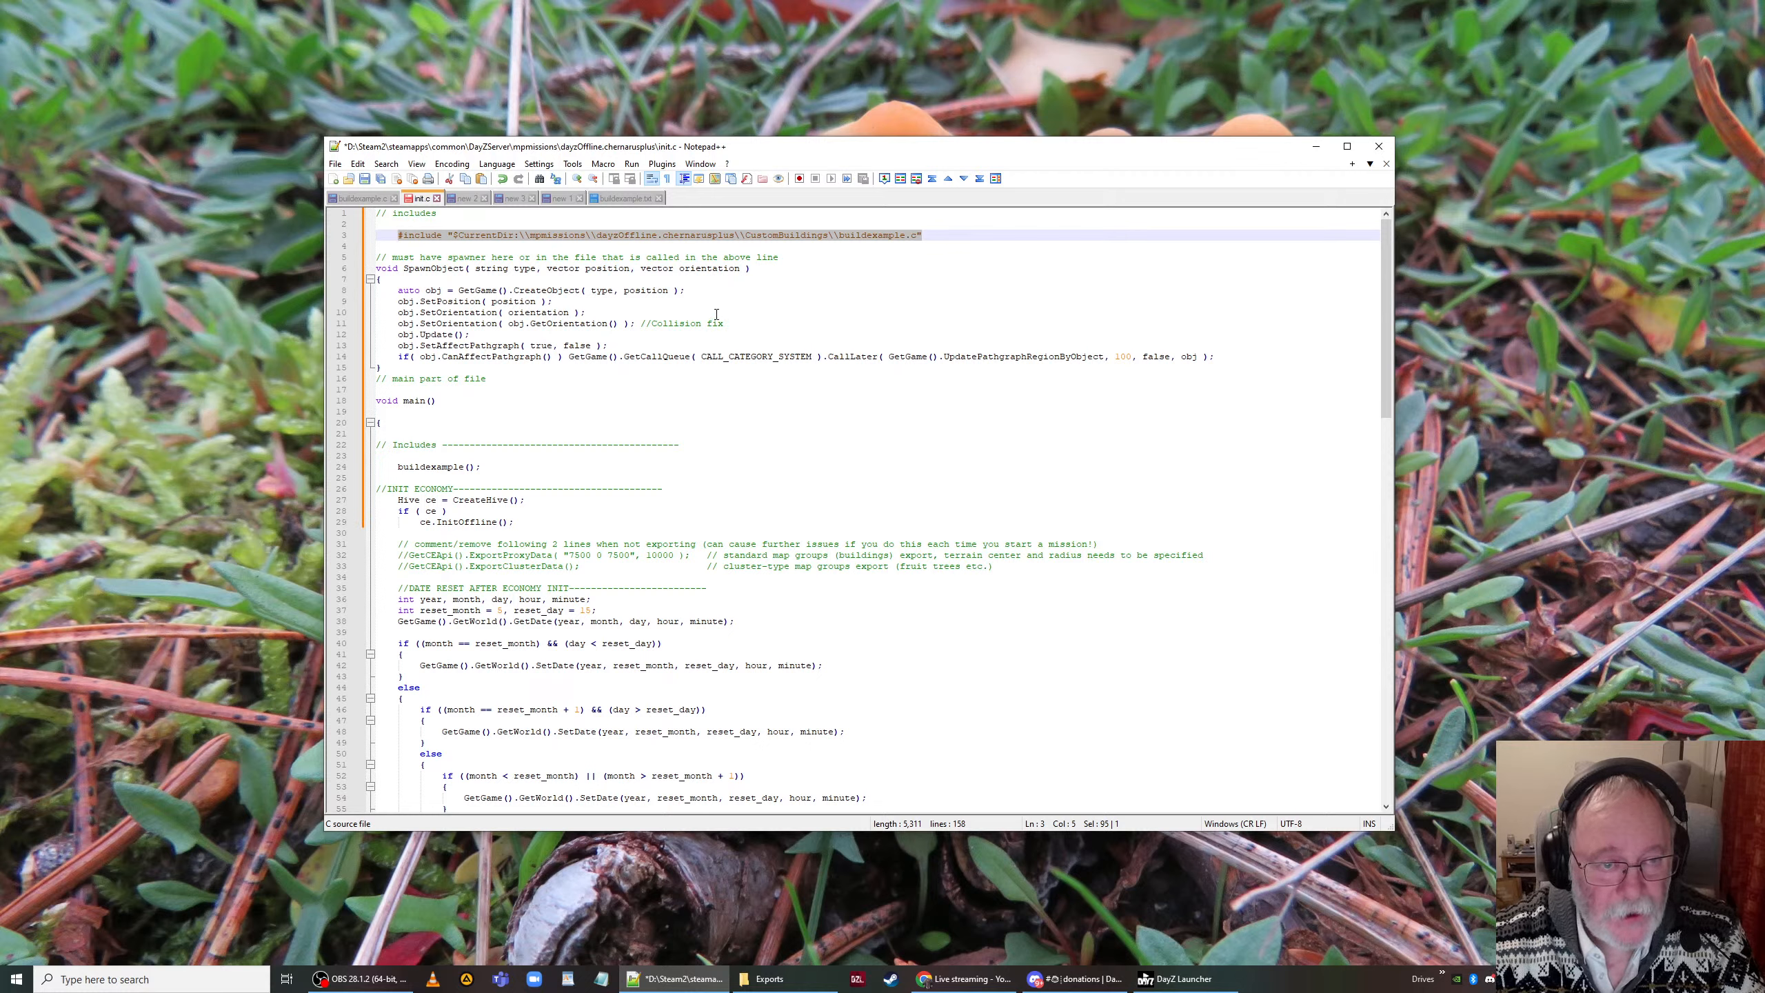
Step: Examine the #include path in init.c piece by piece, including the $ sign, colon, double backslashes, dayzOffline.chernarusplus folder and buildexample file name
{"action": "left_click", "coordinate": [454, 235]}
{"action": "key", "text": "shift+Left"}
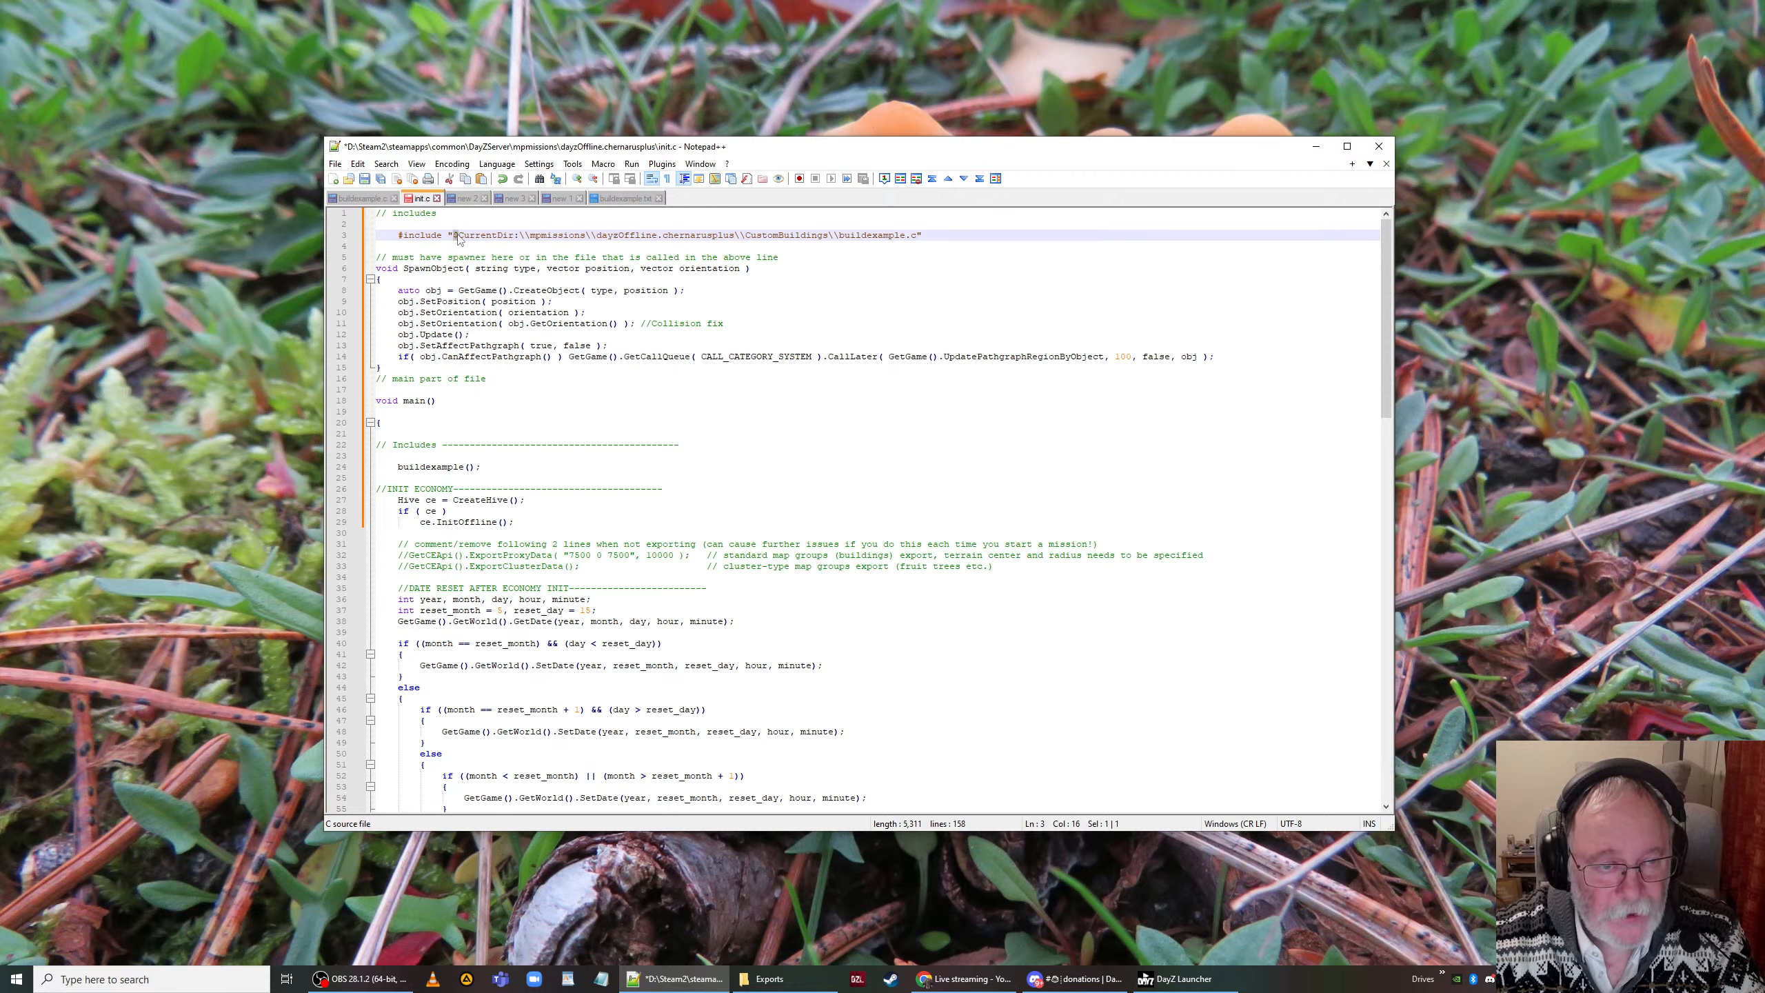
{"action": "left_click_drag", "start_coordinate": [519, 237], "coordinate": [520, 235]}
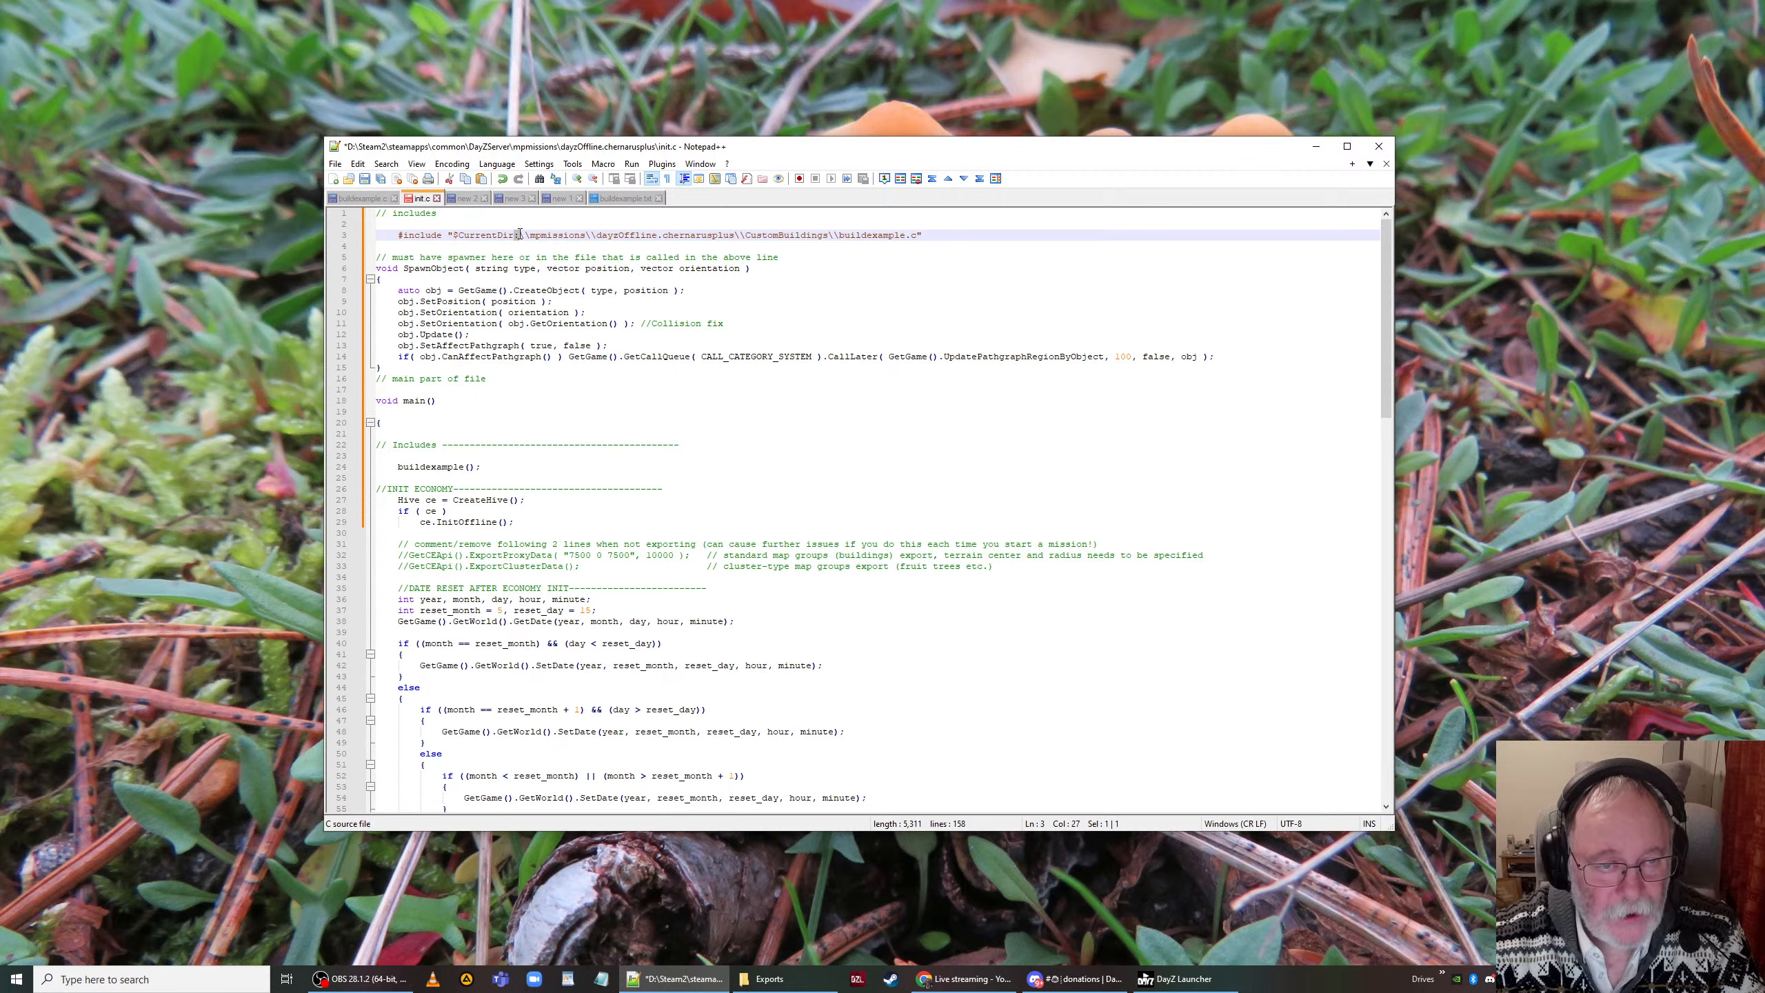
{"action": "double_click", "coordinate": [538, 236]}
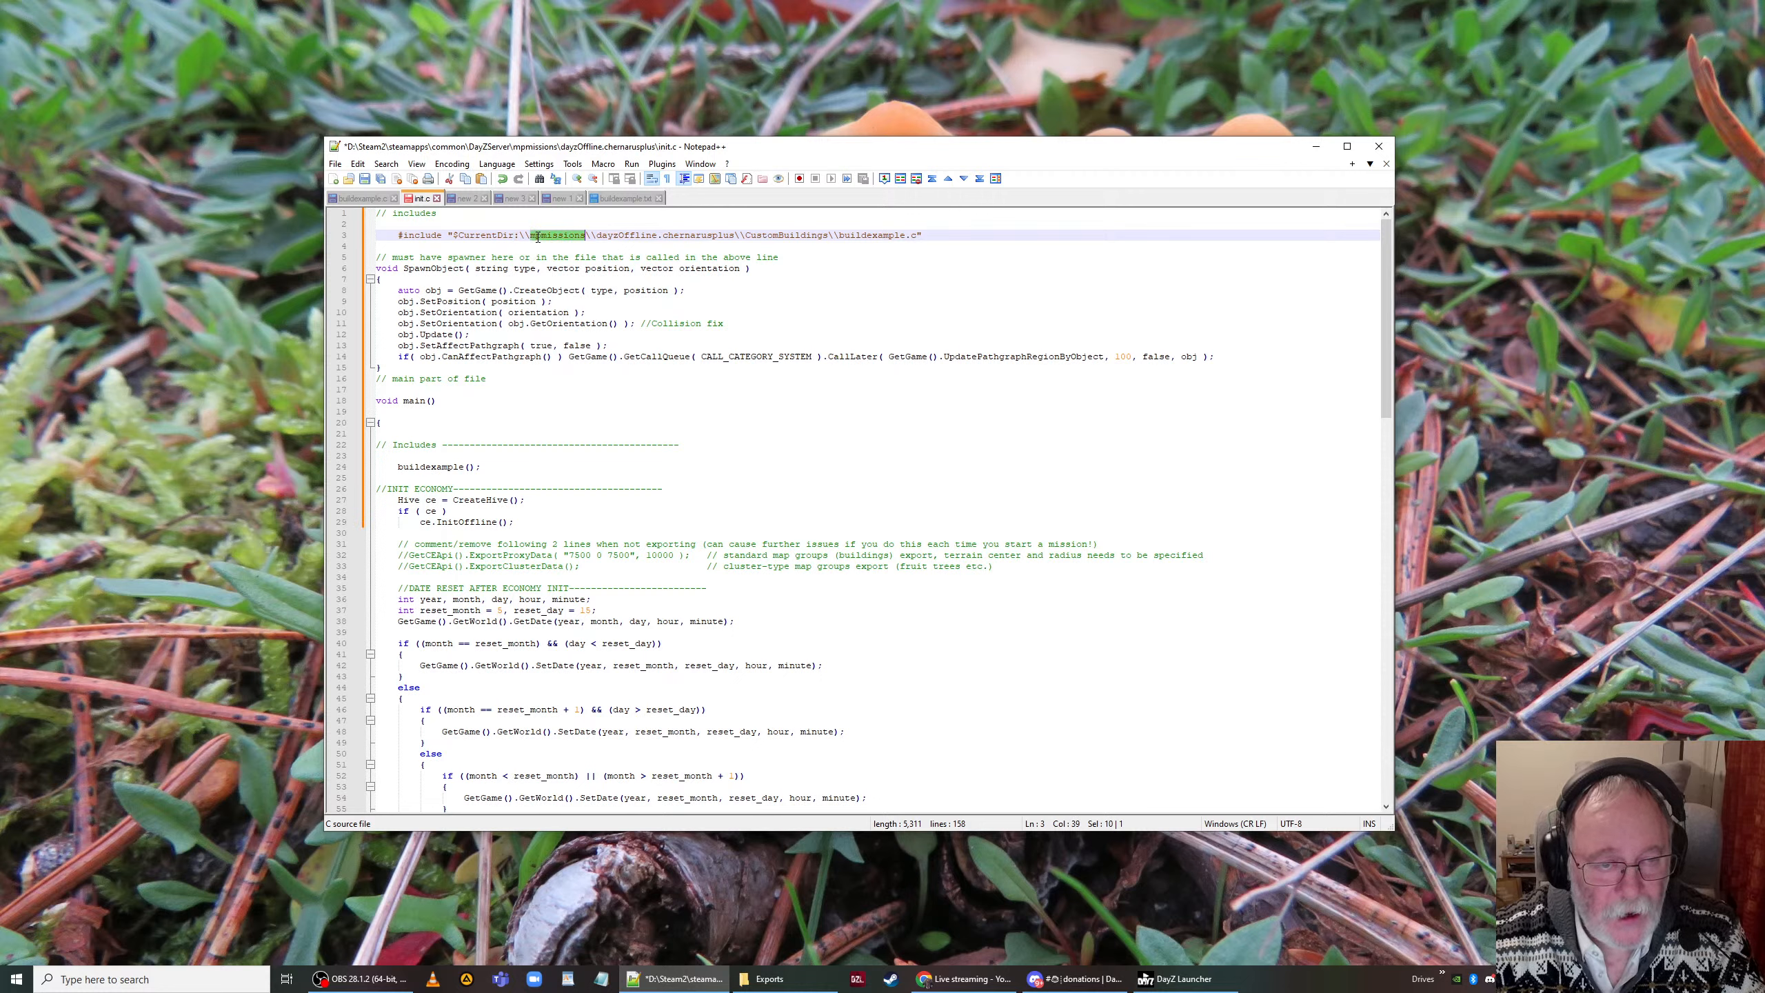
{"action": "left_click_drag", "start_coordinate": [586, 236], "coordinate": [597, 236]}
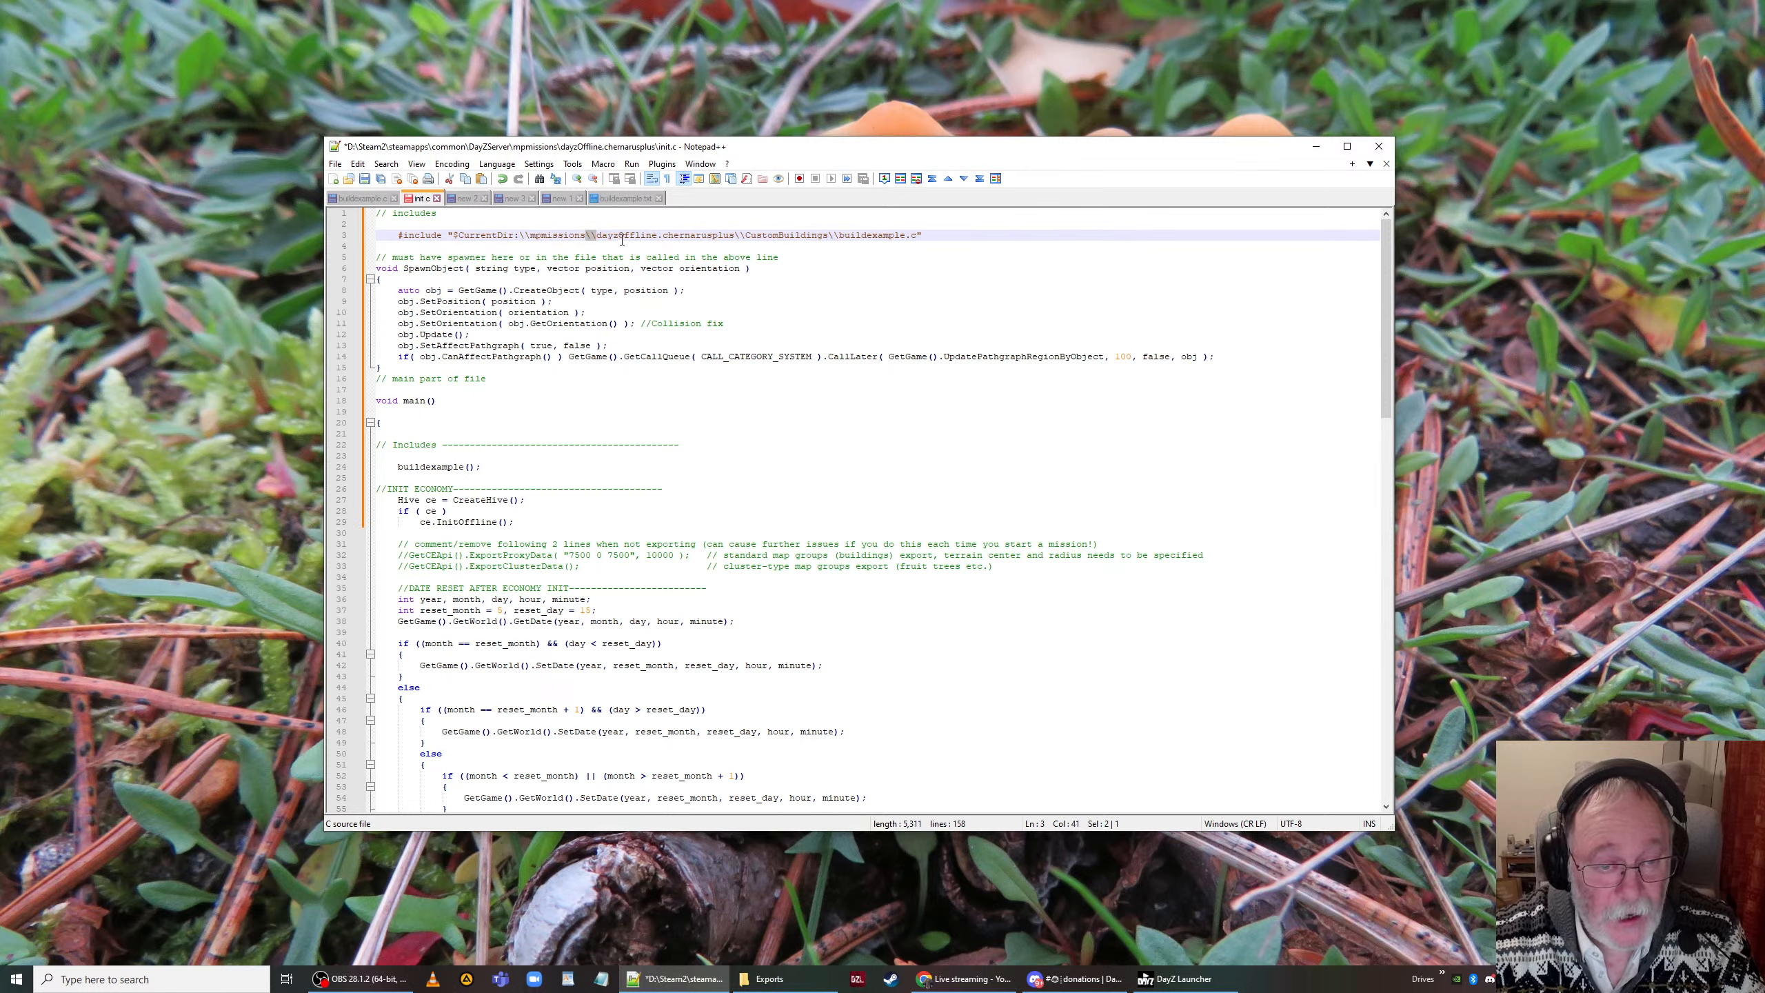
{"action": "left_click", "coordinate": [602, 235]}
{"action": "left_click_drag", "start_coordinate": [599, 235], "coordinate": [730, 235]}
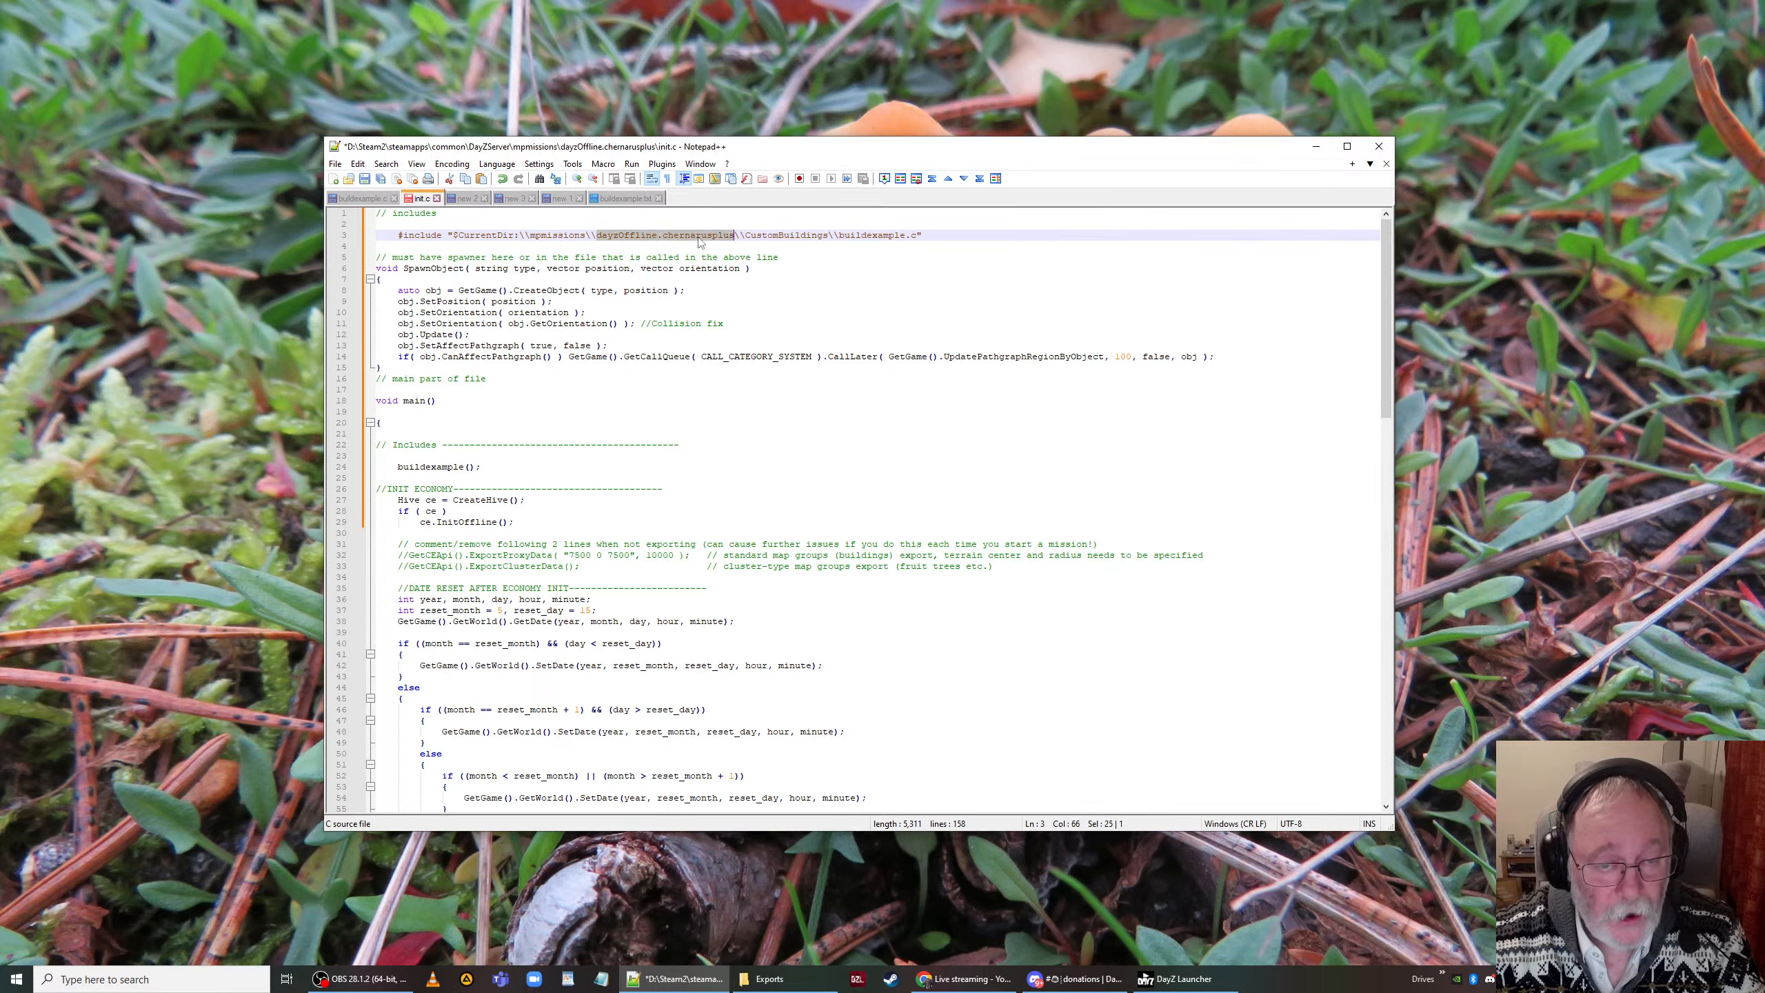
{"action": "left_click", "coordinate": [772, 235]}
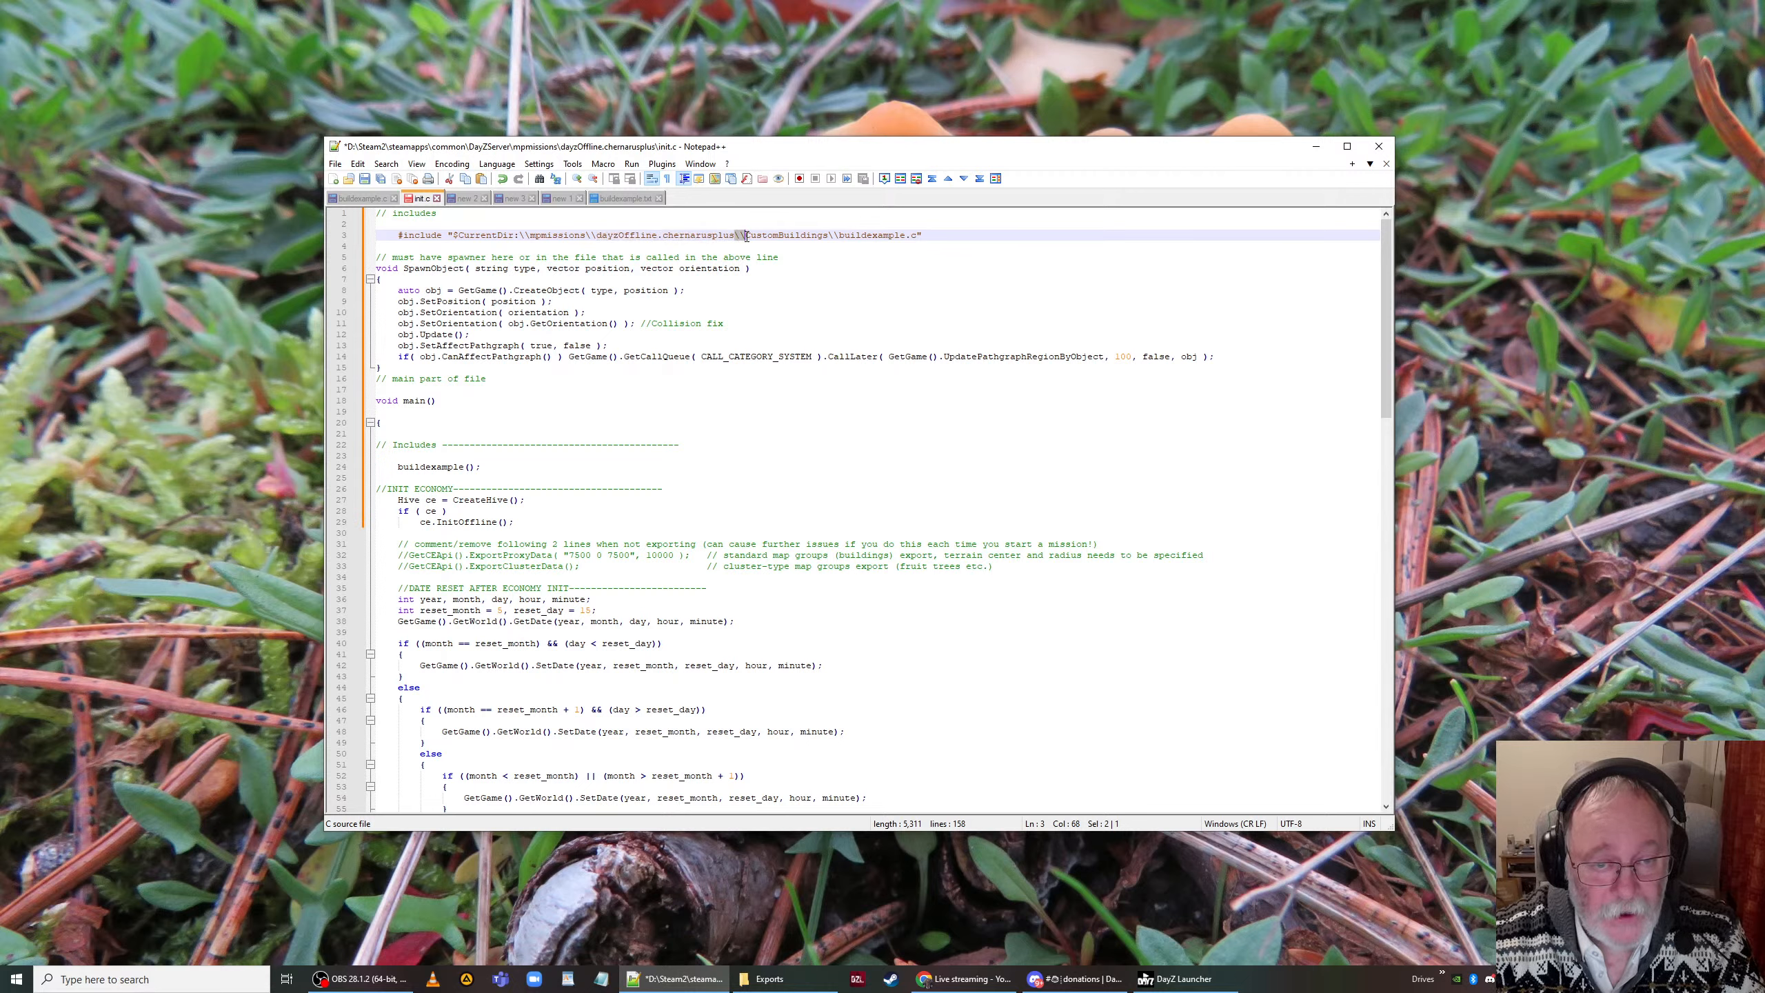
{"action": "double_click", "coordinate": [772, 235]}
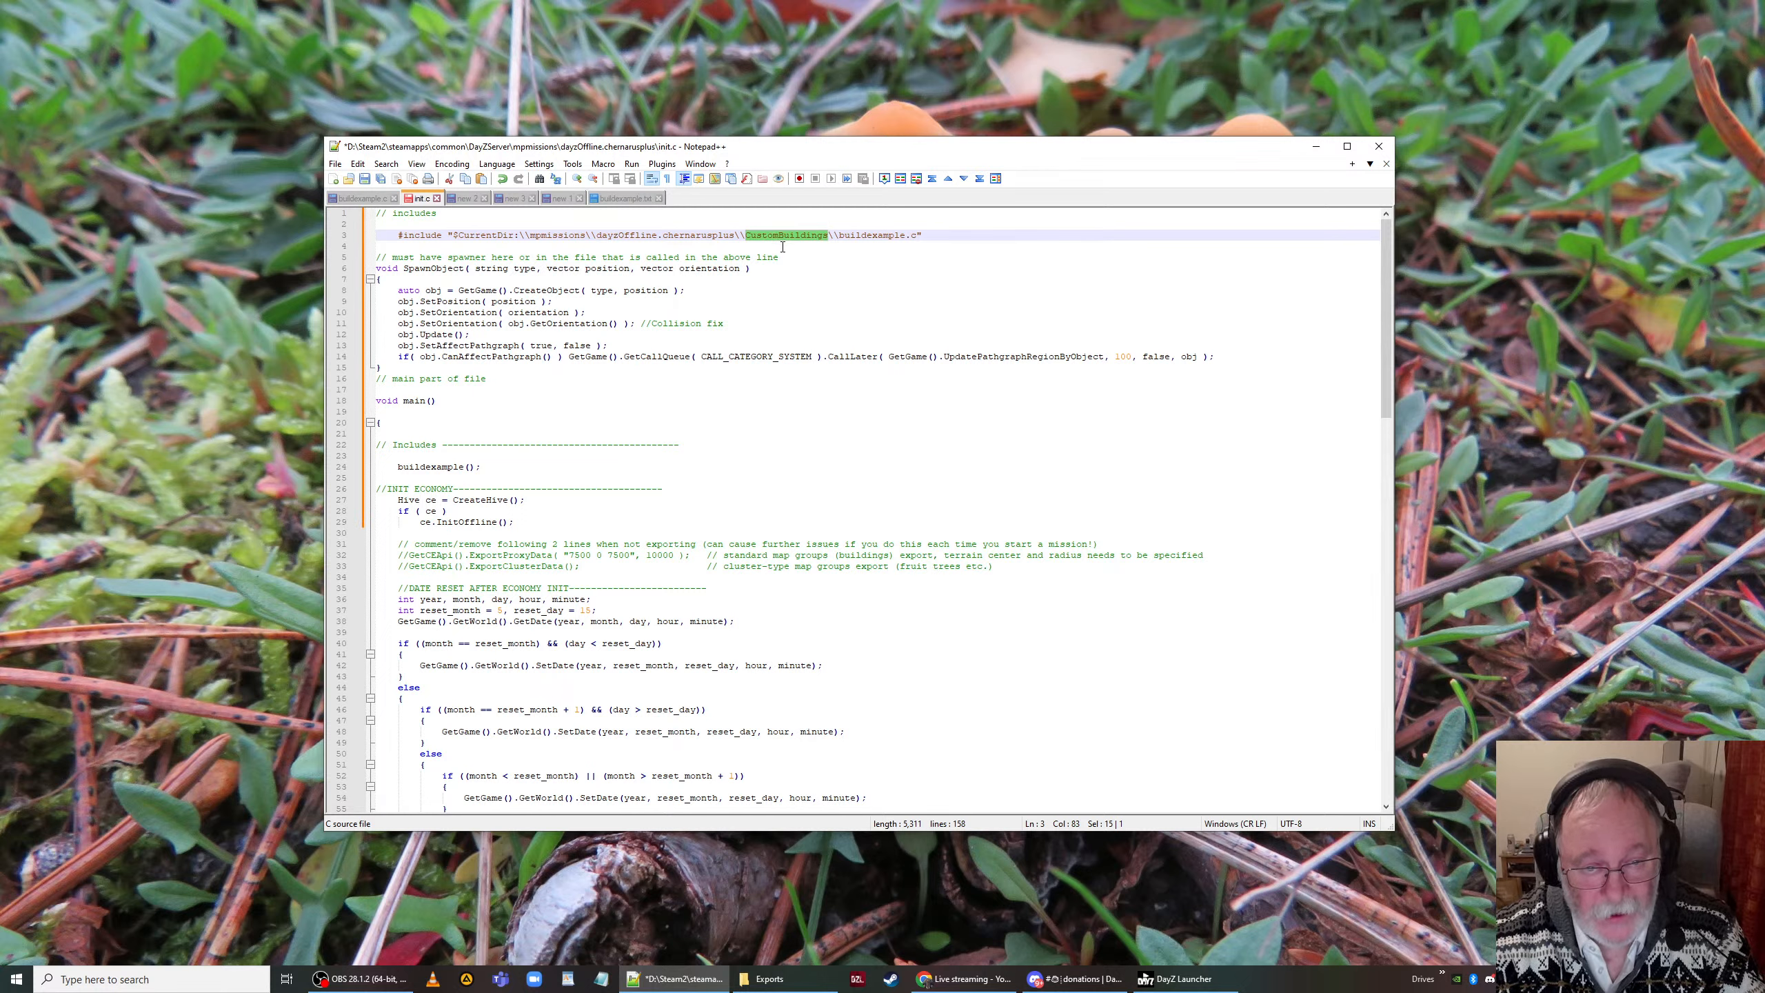
{"action": "double_click", "coordinate": [864, 237]}
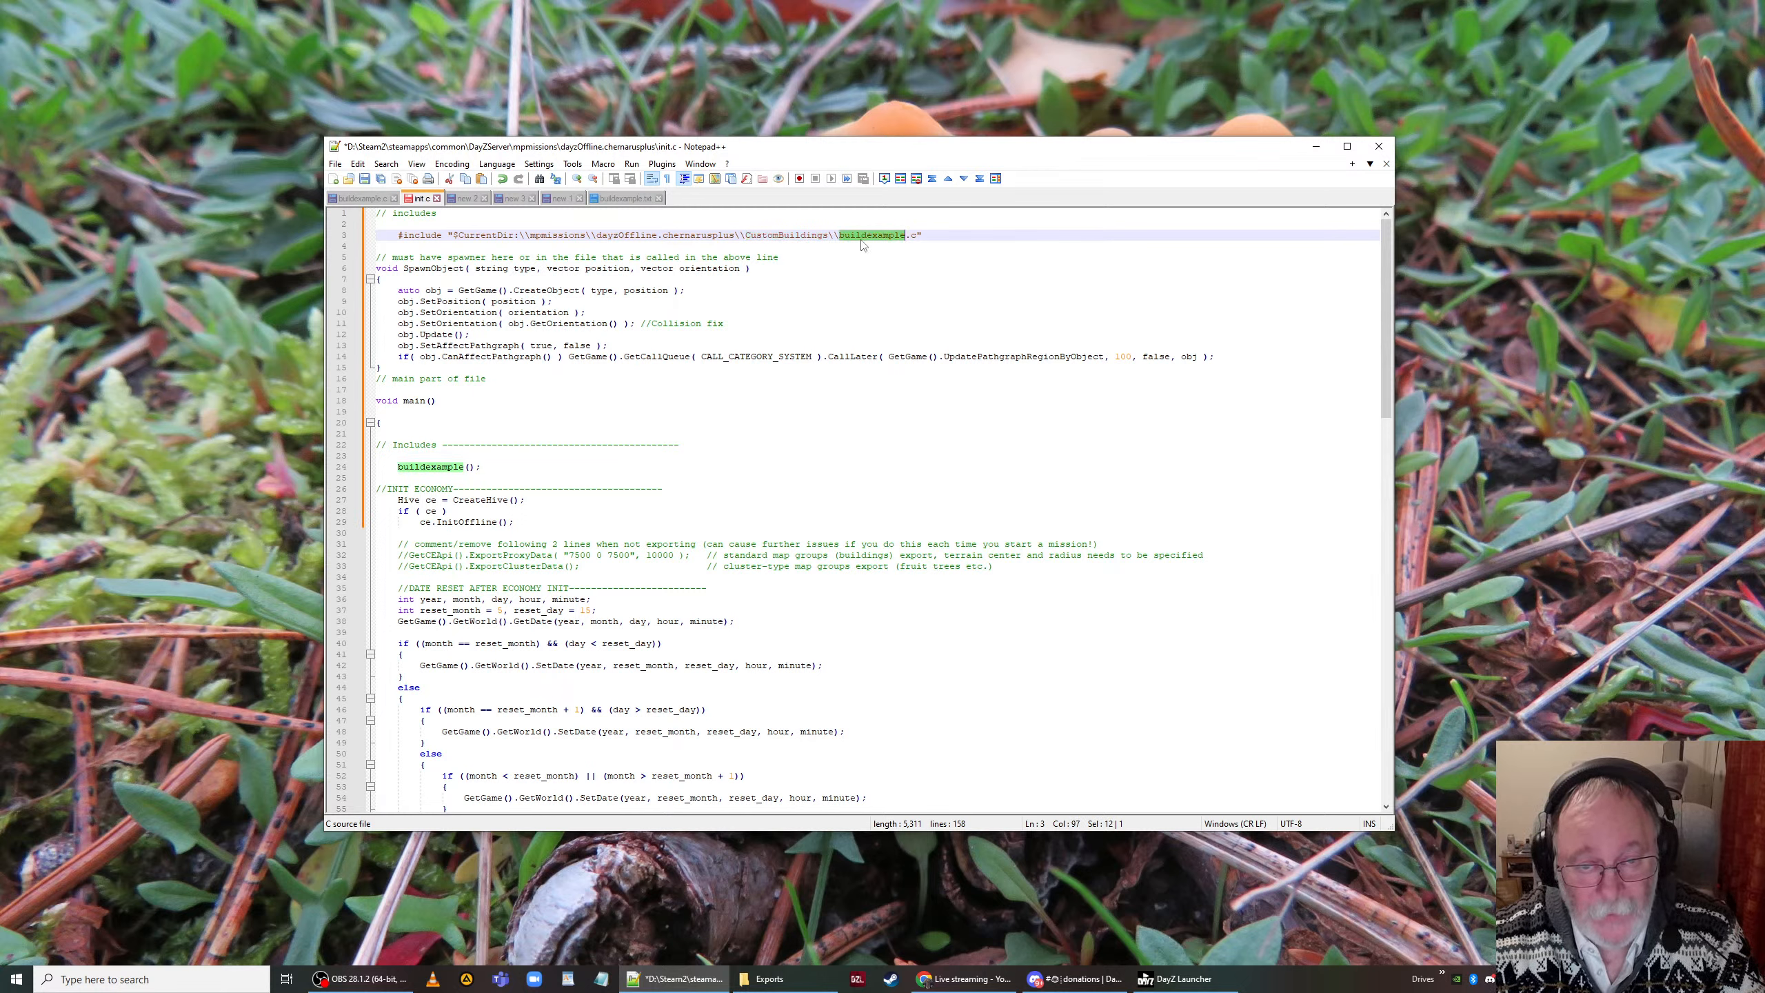
Step: Undo the paste of the SpawnObject entries in buildexample.c and save the file
{"action": "left_click", "coordinate": [629, 200]}
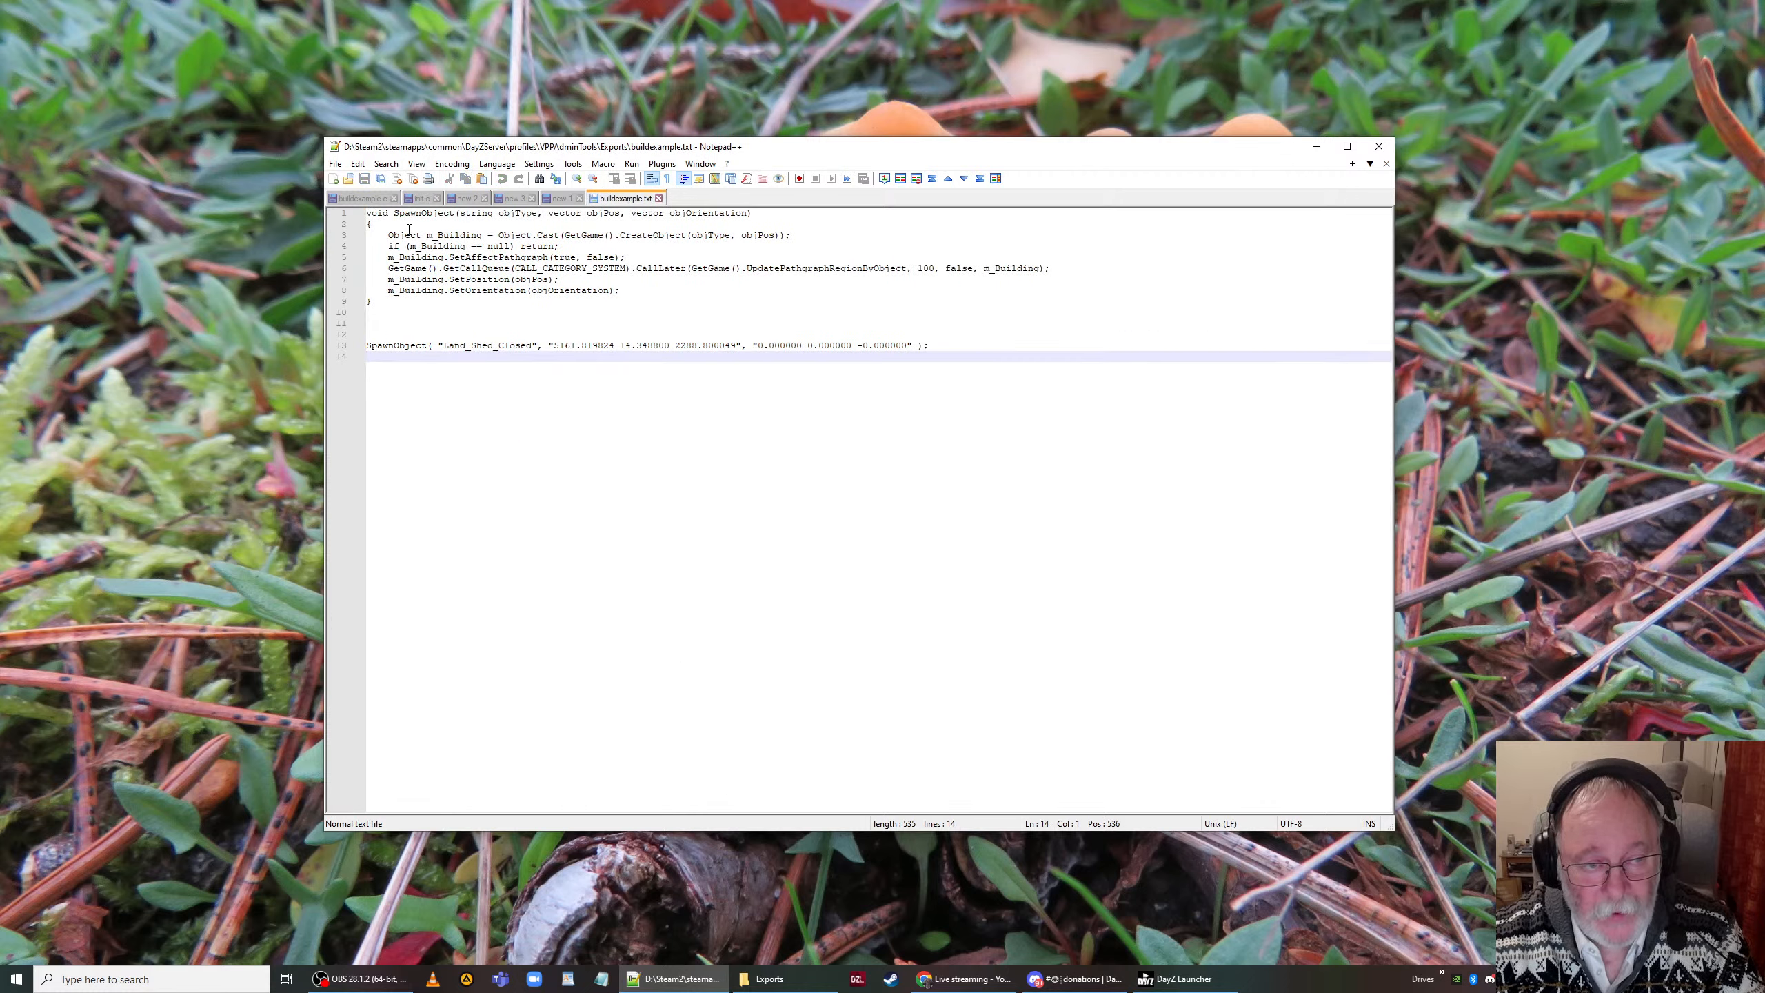
{"action": "left_click", "coordinate": [362, 199]}
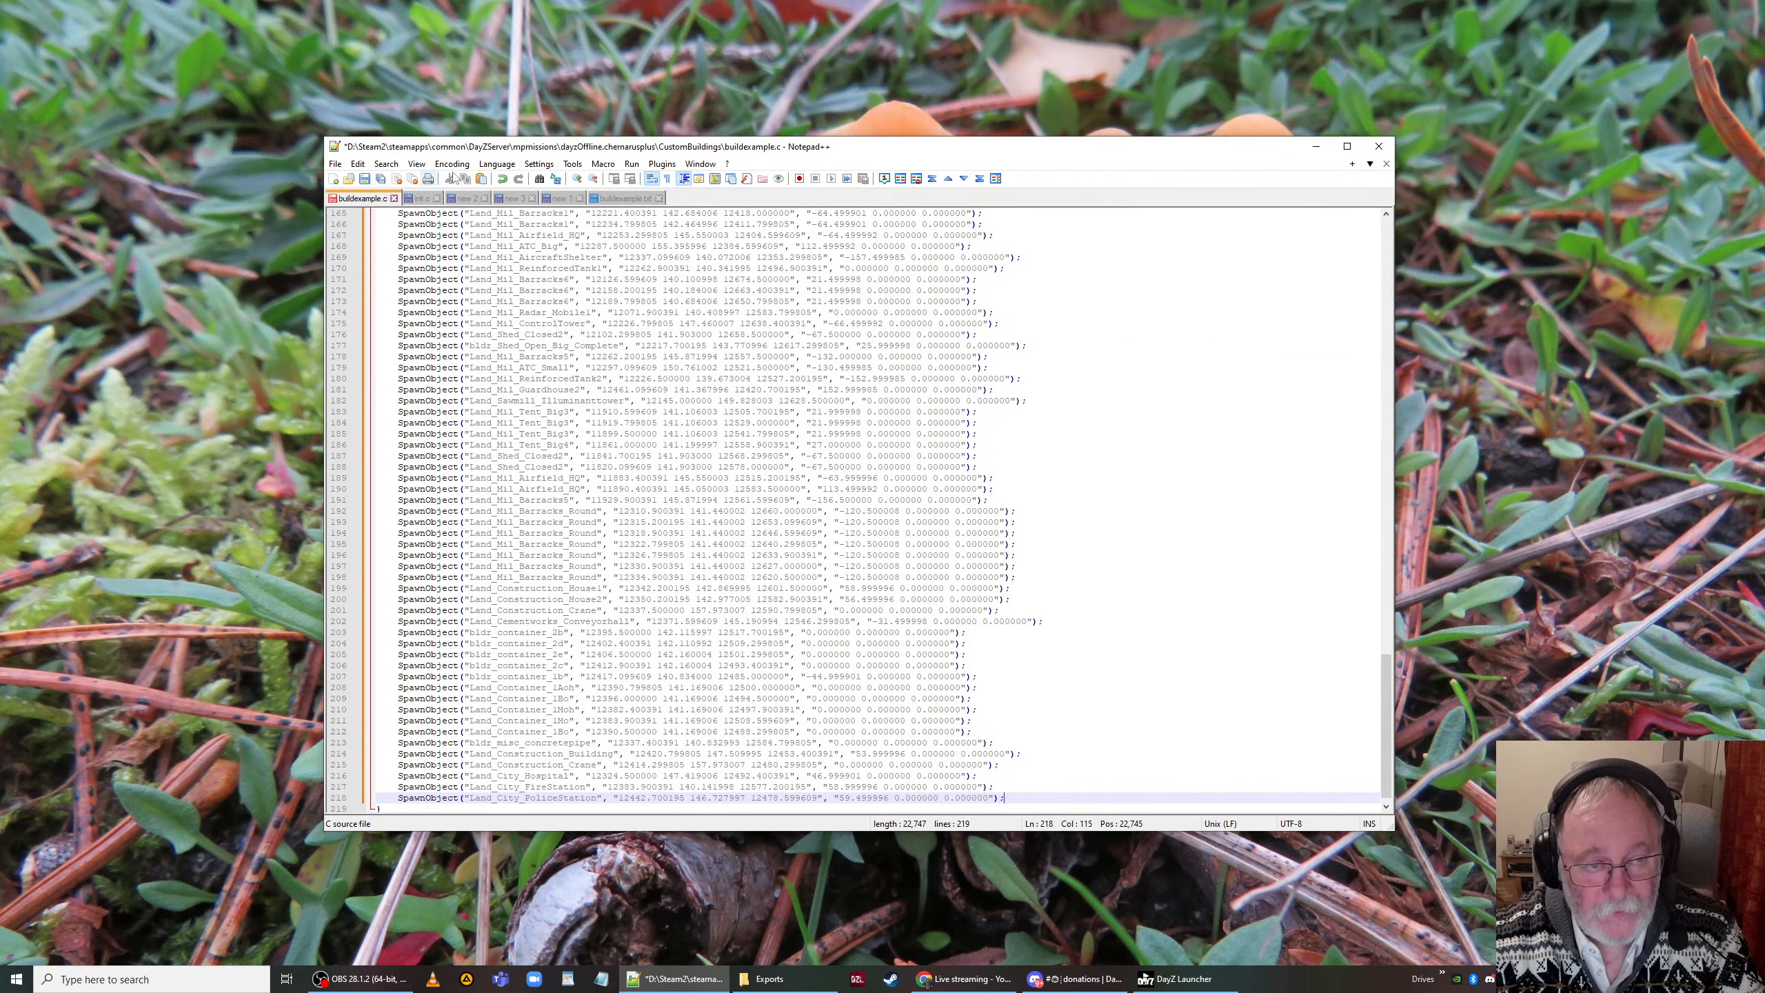
{"action": "left_click", "coordinate": [499, 179]}
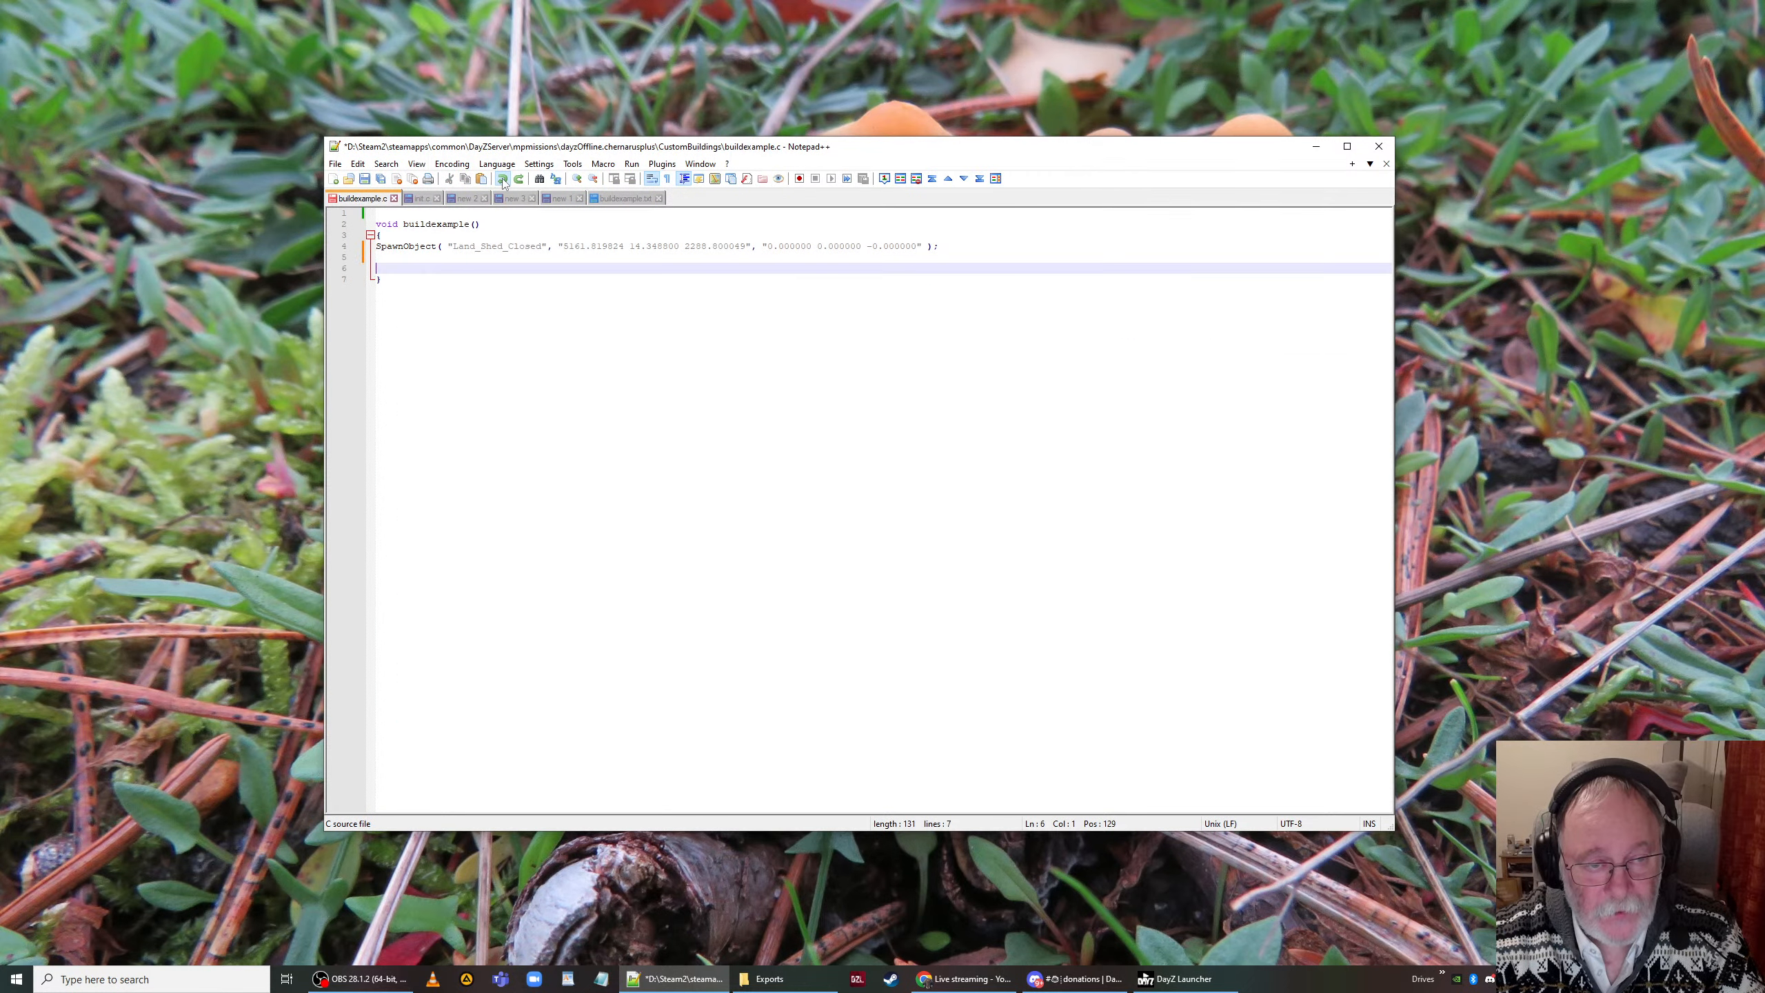
{"action": "left_click", "coordinate": [364, 178]}
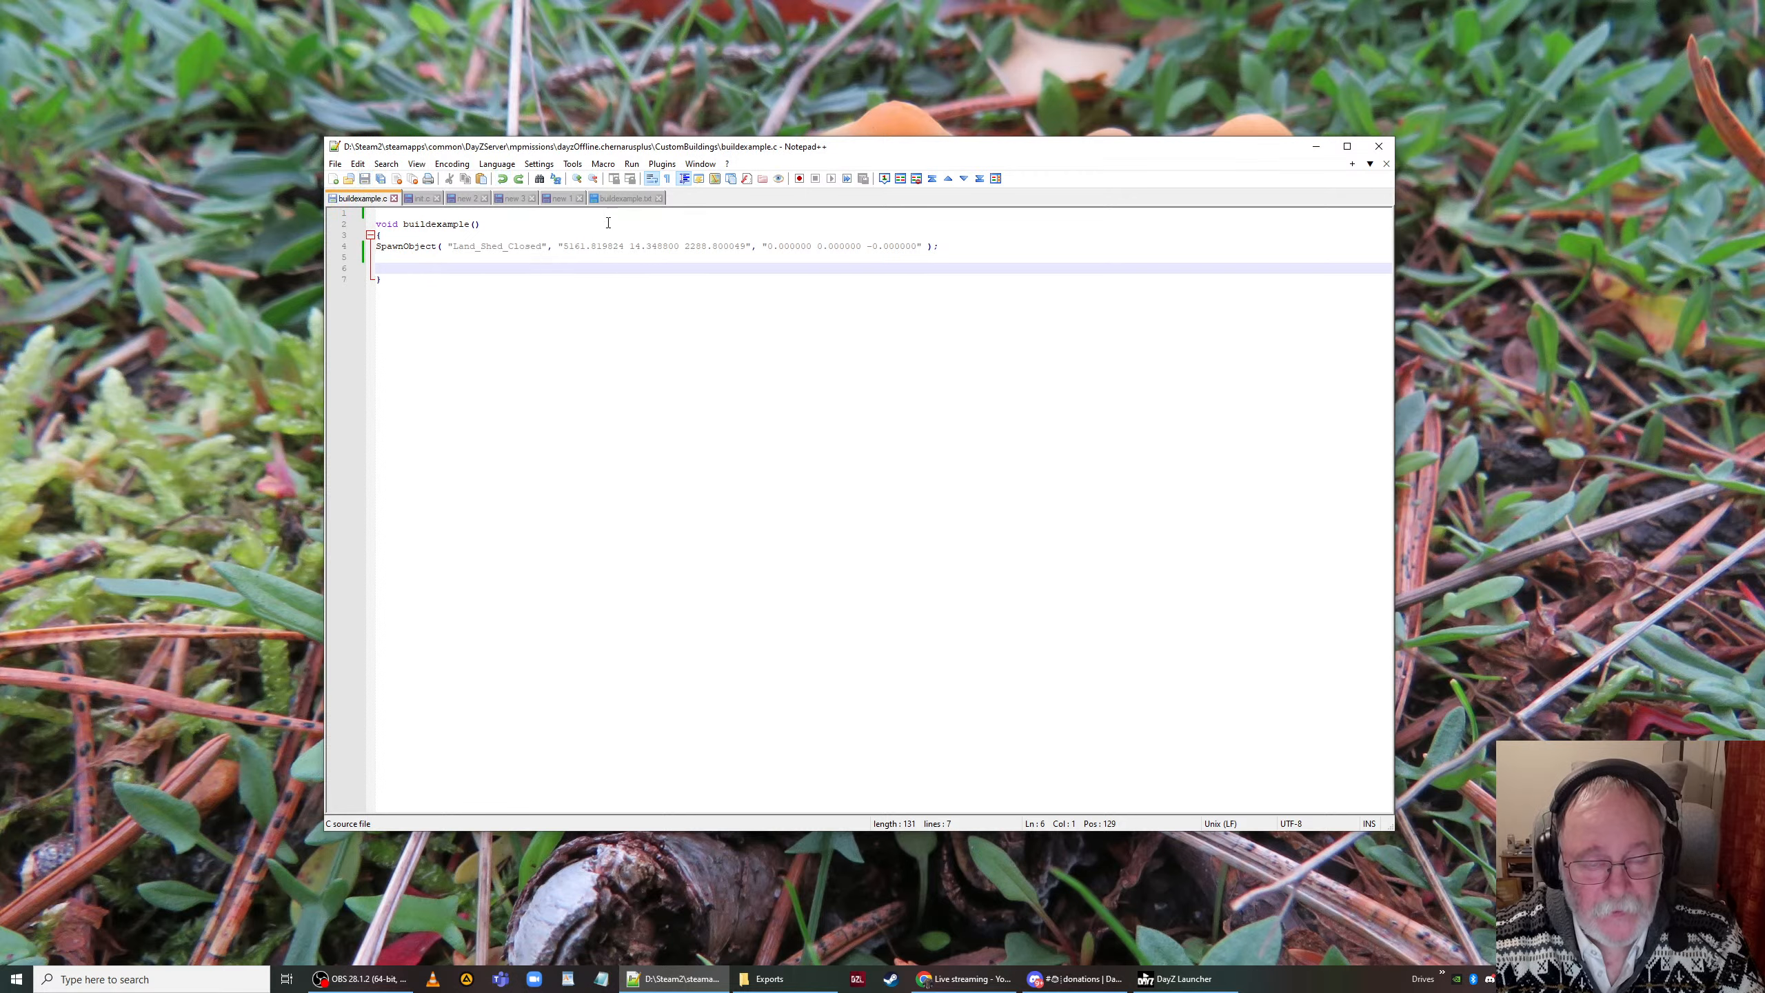
Step: Compare the exported buildexample.txt with buildexample.c, and check the file name in init.c's #include line
{"action": "left_click", "coordinate": [623, 199]}
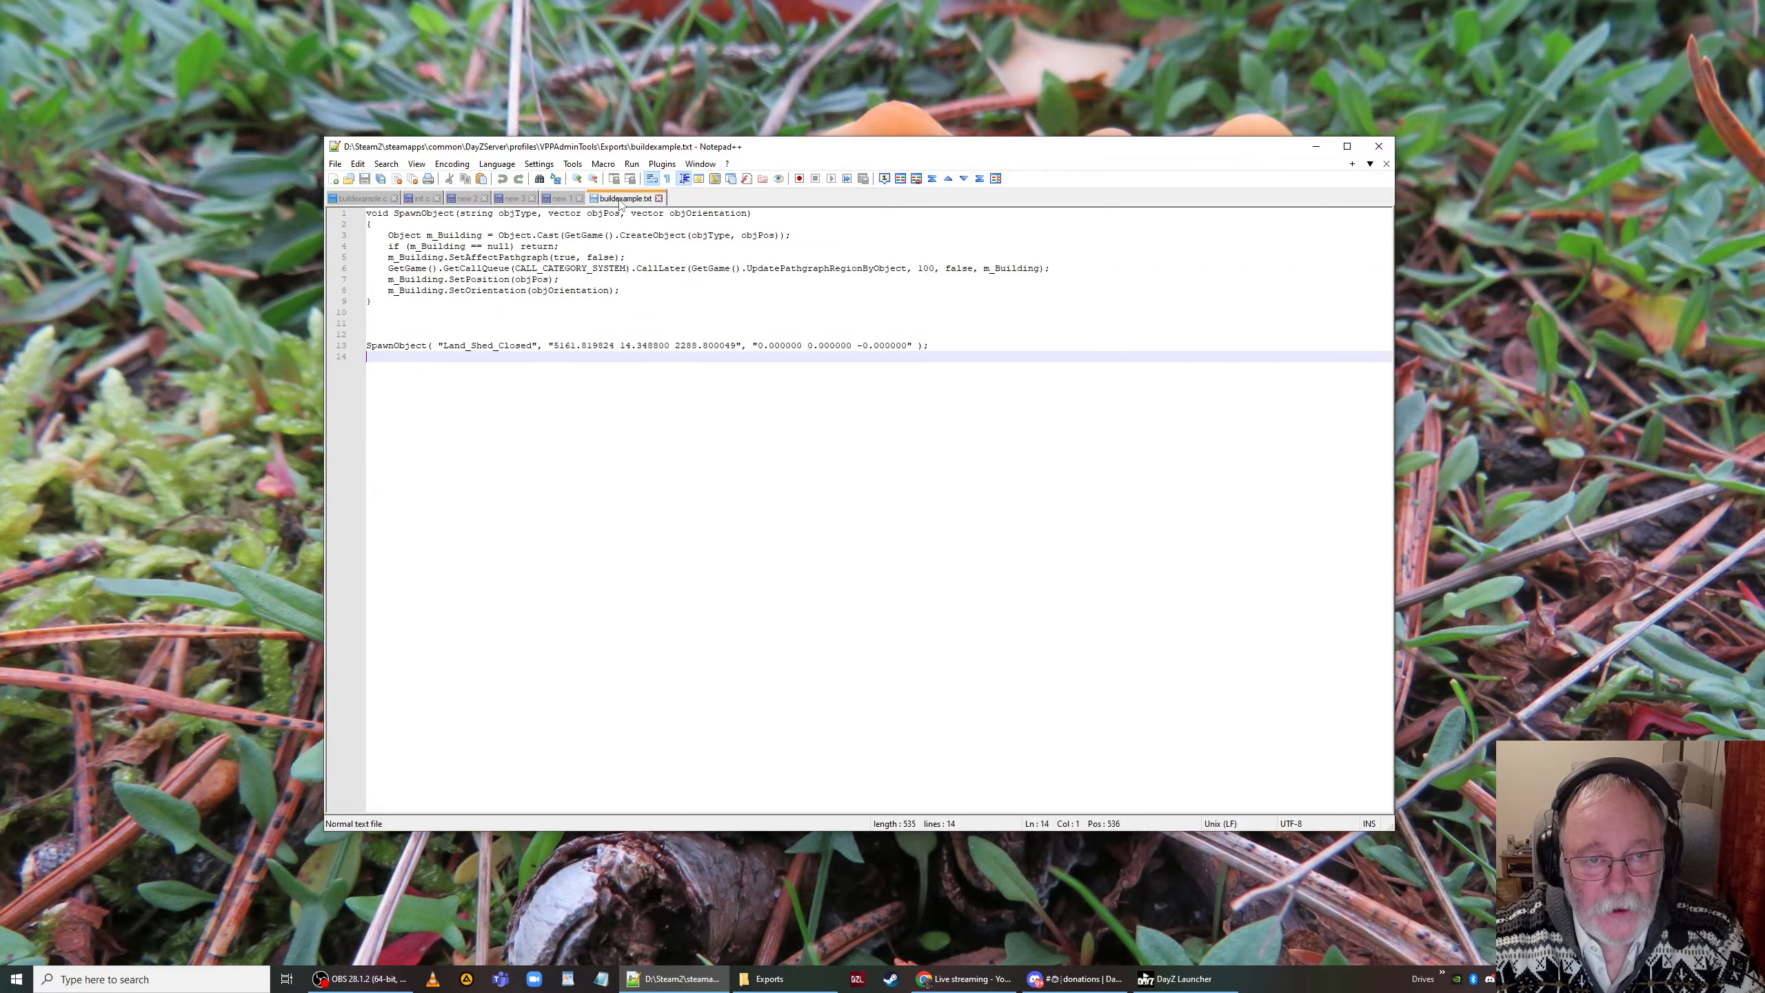
{"action": "left_click", "coordinate": [358, 196]}
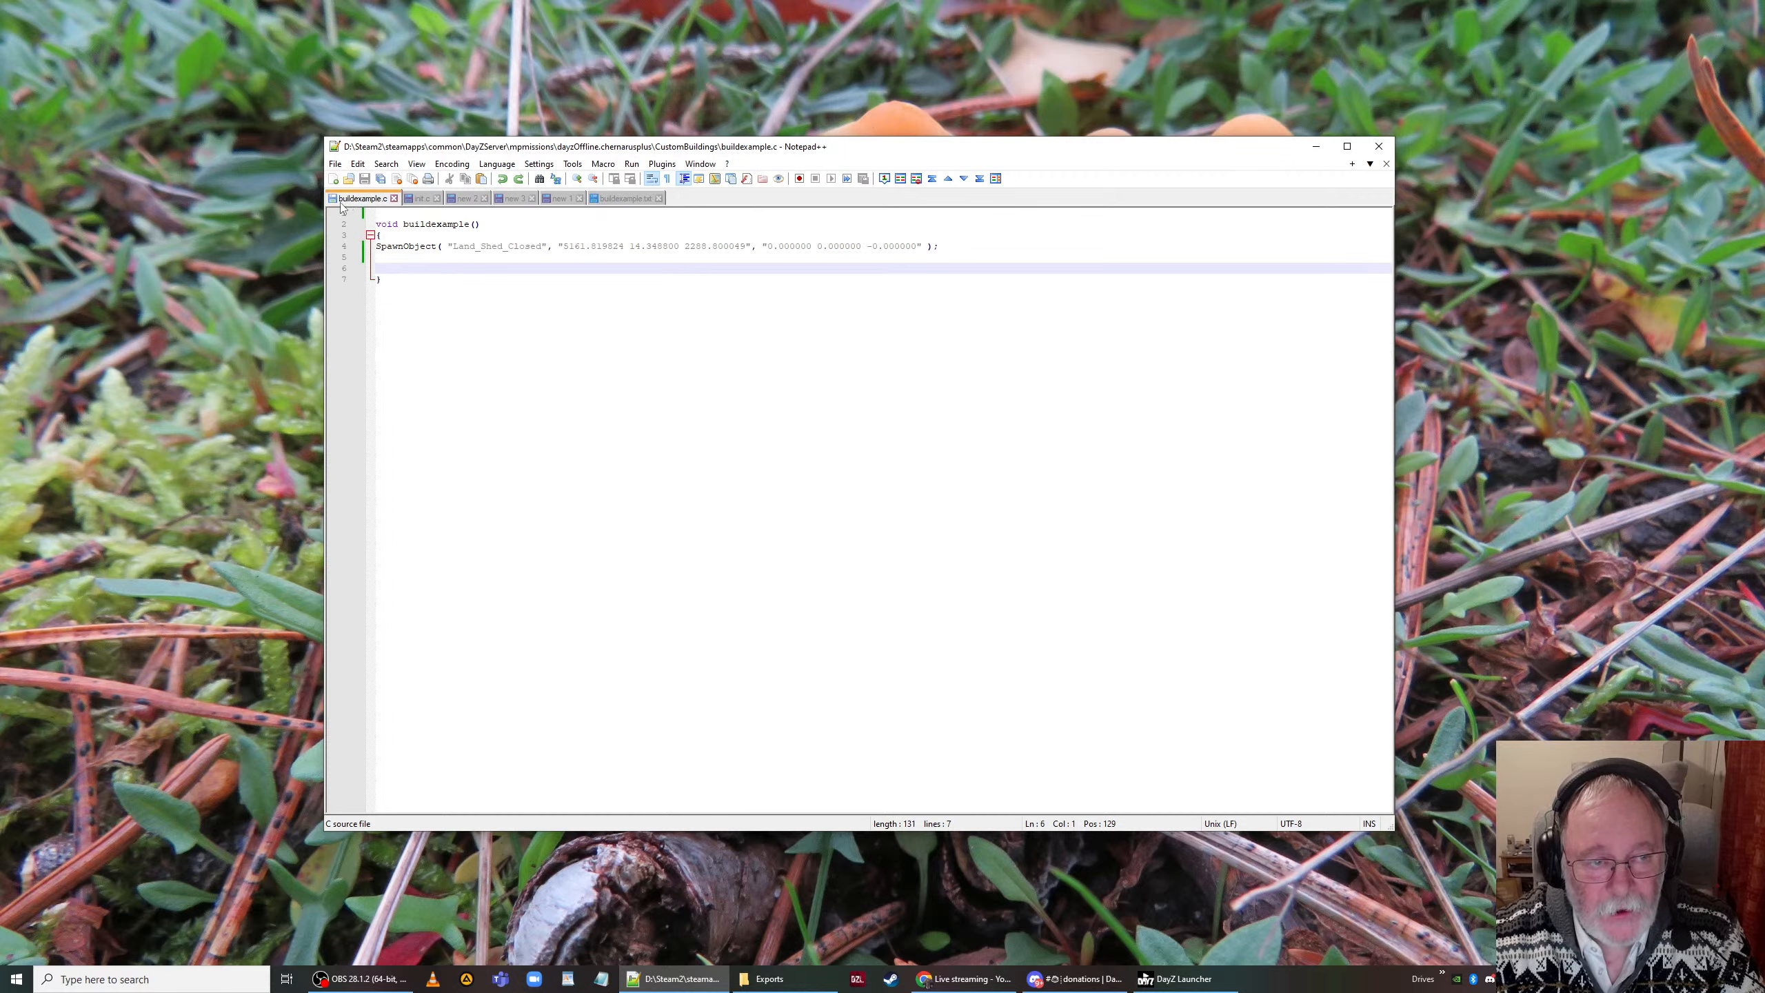
{"action": "left_click", "coordinate": [422, 199]}
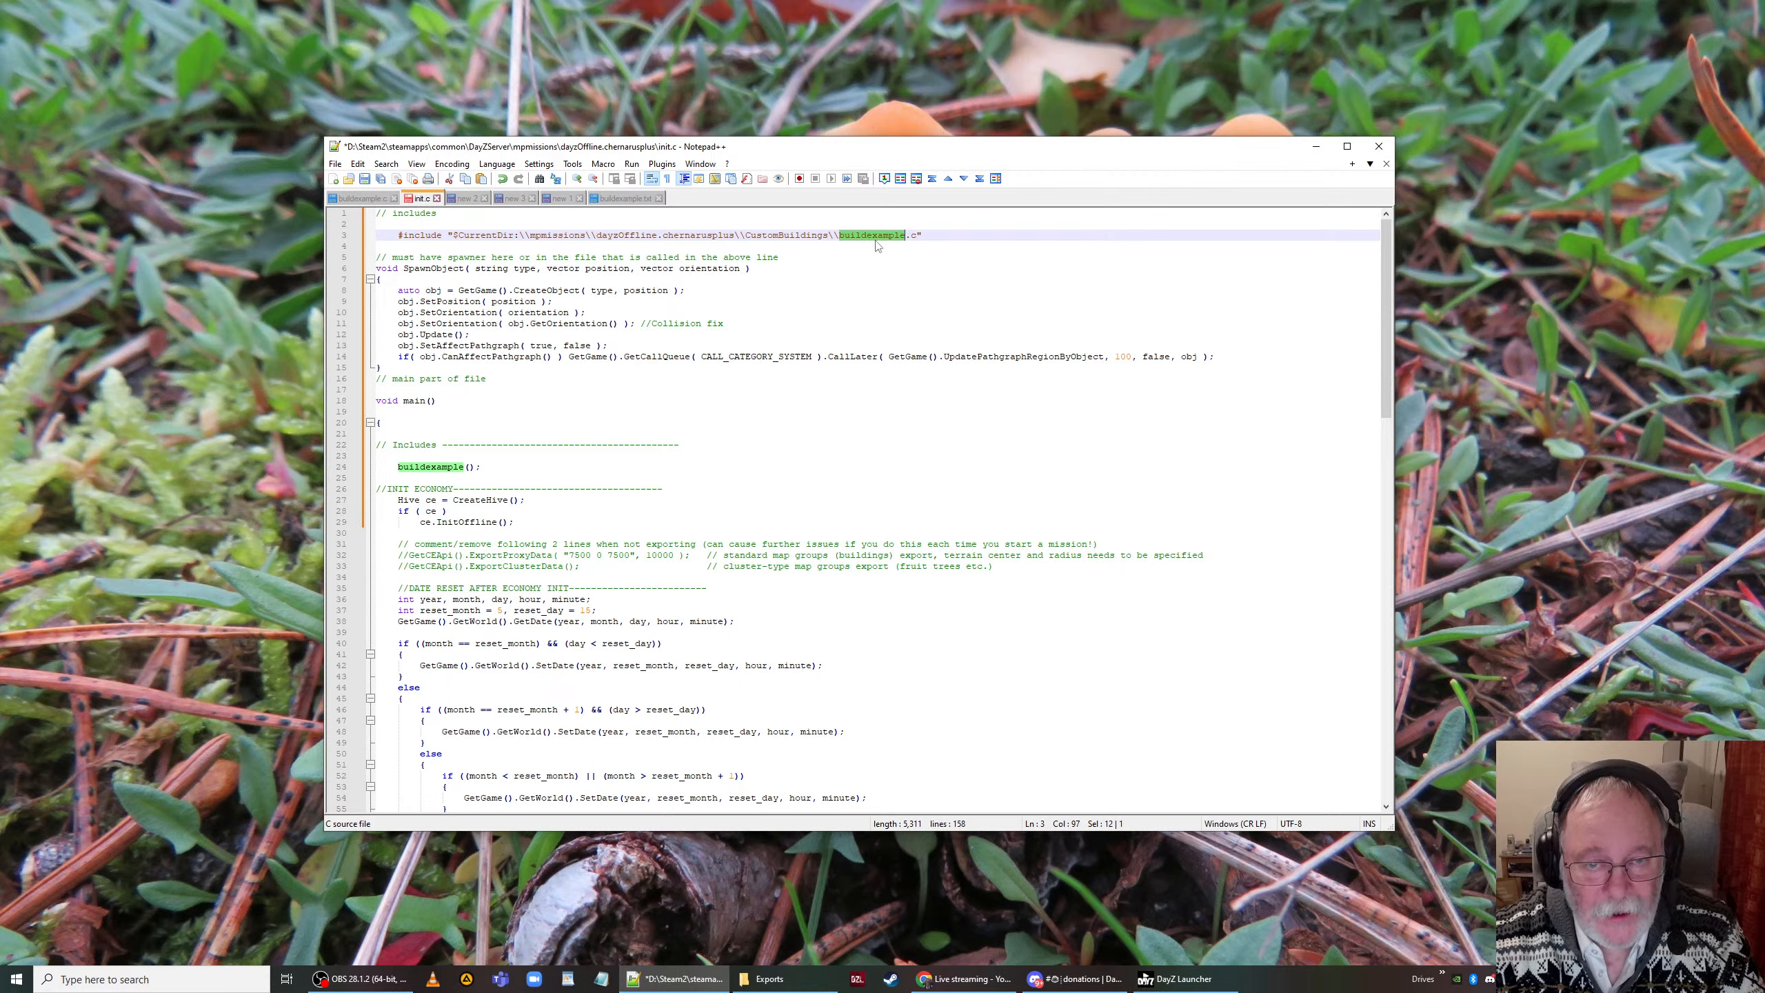
Step: Examine the buildexample(); call under the Includes comment inside main() and its position before the INIT ECONOMY section in init.c
{"action": "left_click", "coordinate": [400, 467]}
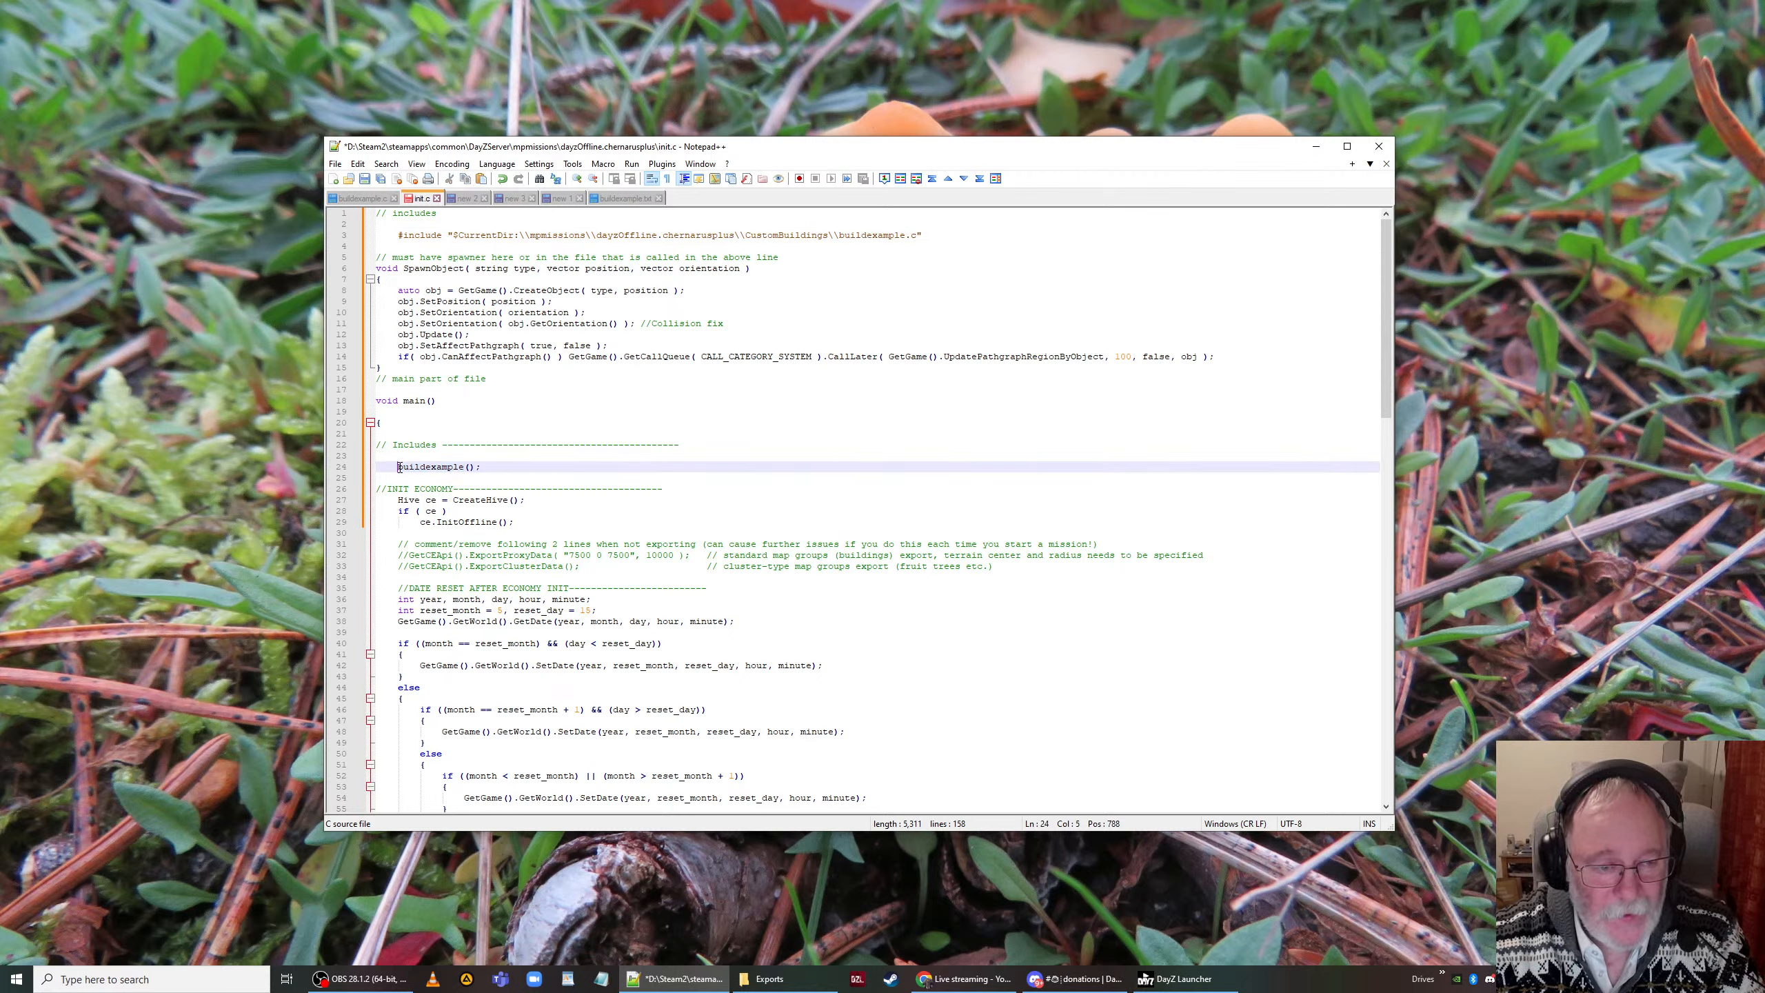
{"action": "left_click_drag", "start_coordinate": [400, 468], "coordinate": [489, 467]}
{"action": "left_click", "coordinate": [489, 467]}
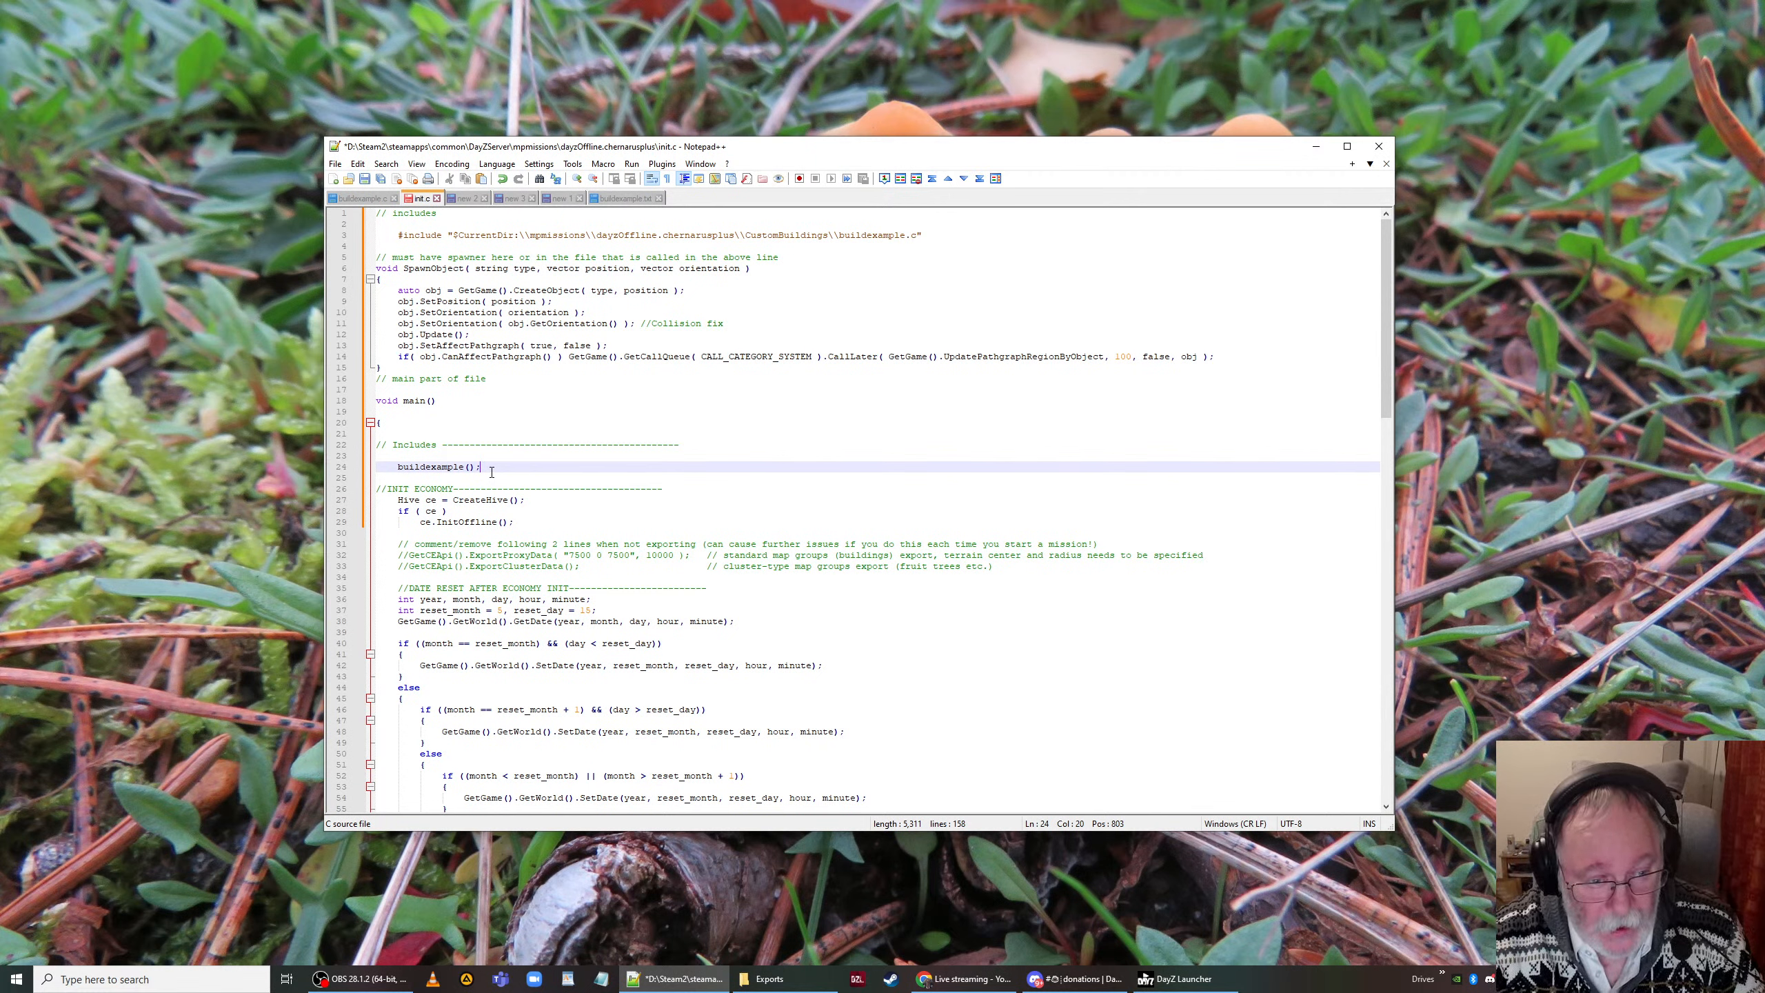
{"action": "left_click_drag", "start_coordinate": [495, 469], "coordinate": [393, 468]}
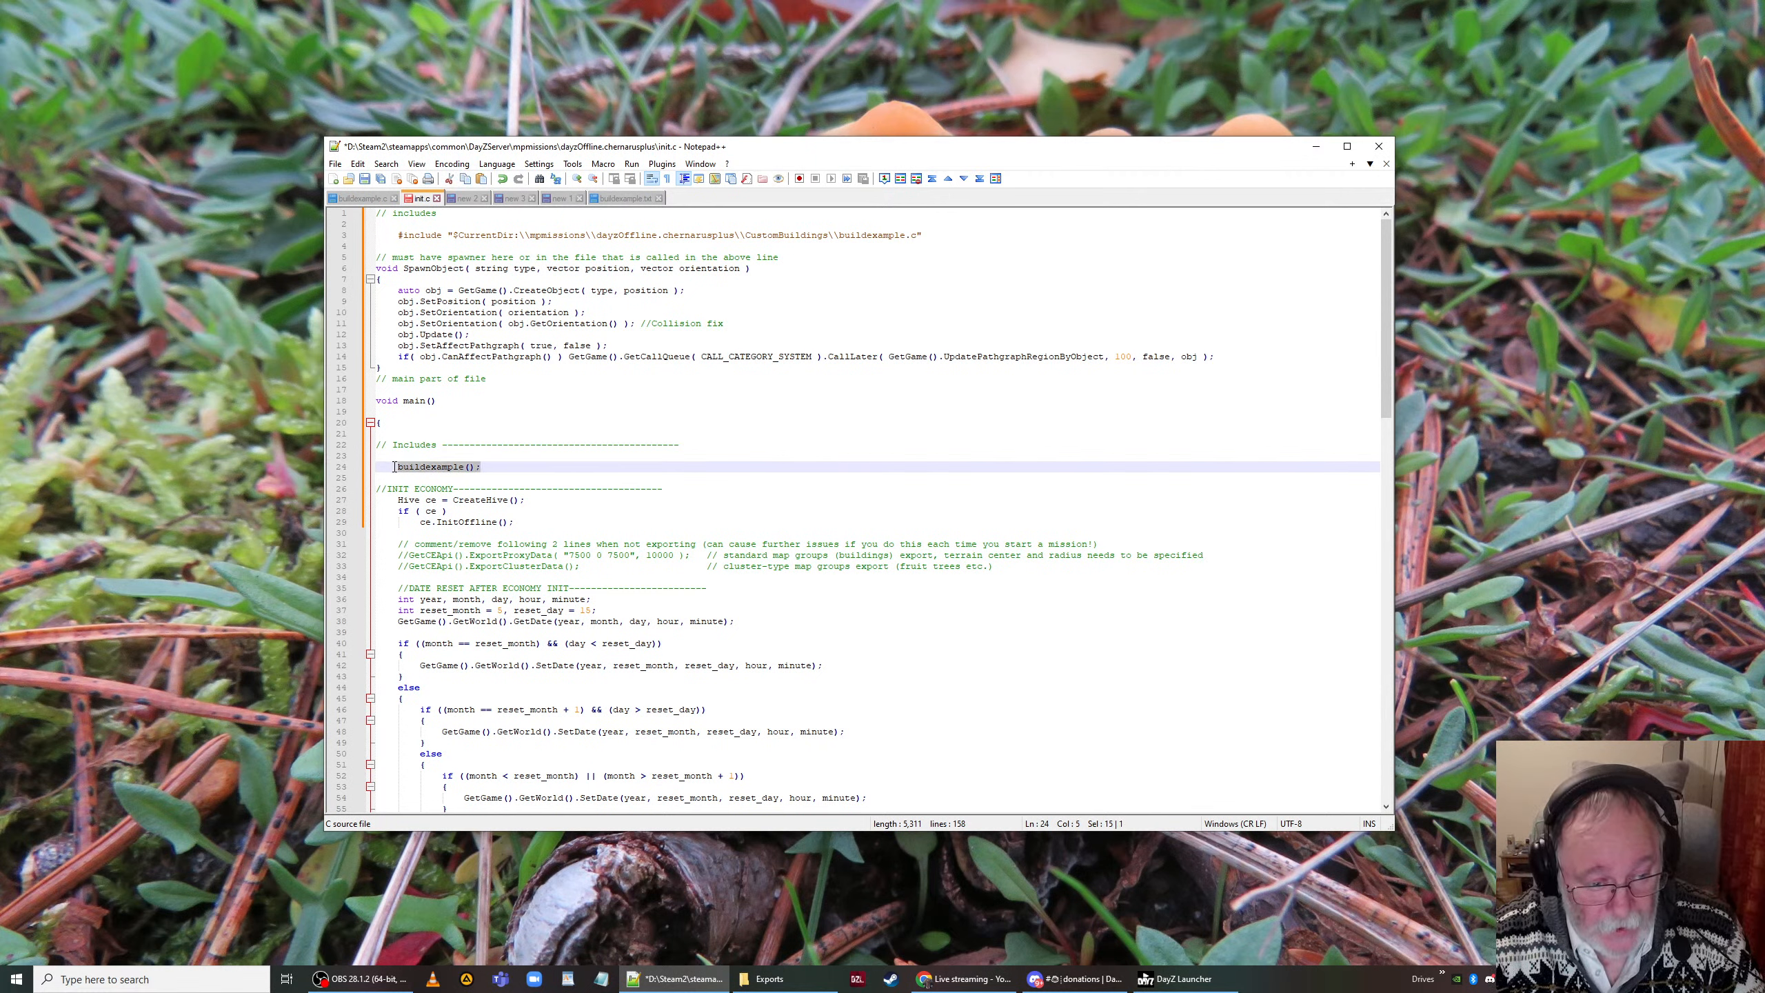
{"action": "left_click", "coordinate": [508, 466]}
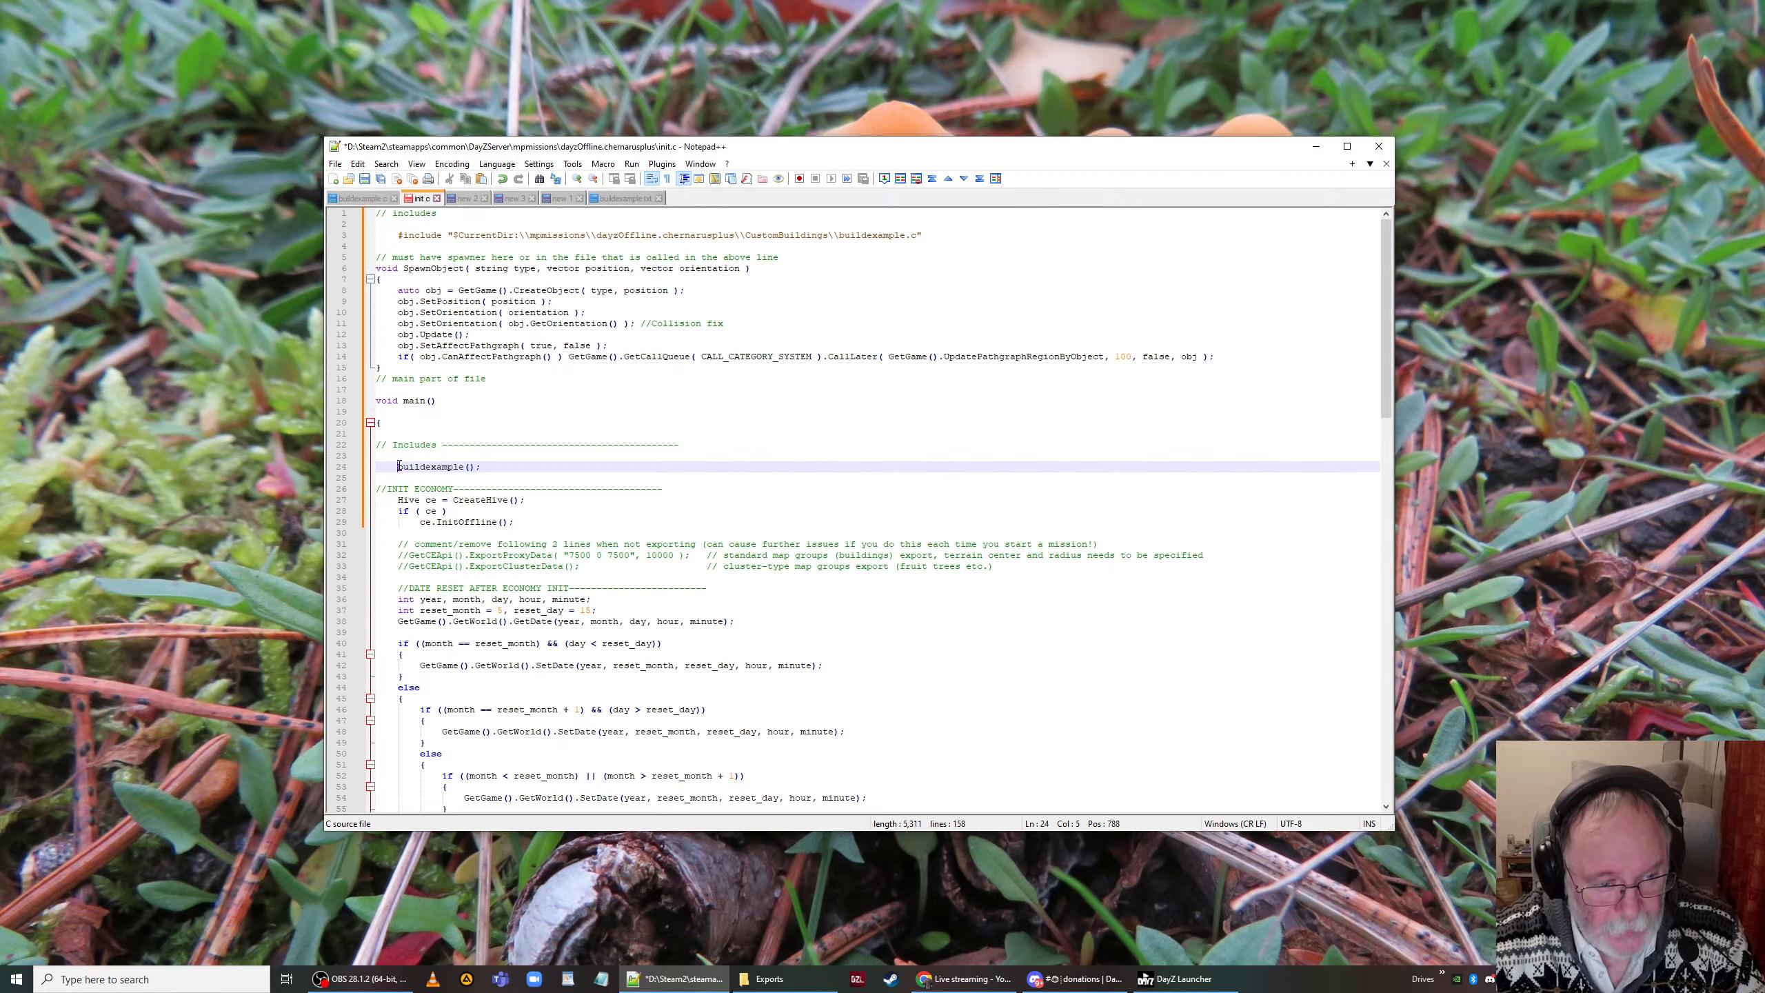
{"action": "left_click_drag", "start_coordinate": [397, 467], "coordinate": [470, 466]}
{"action": "left_click", "coordinate": [509, 467]}
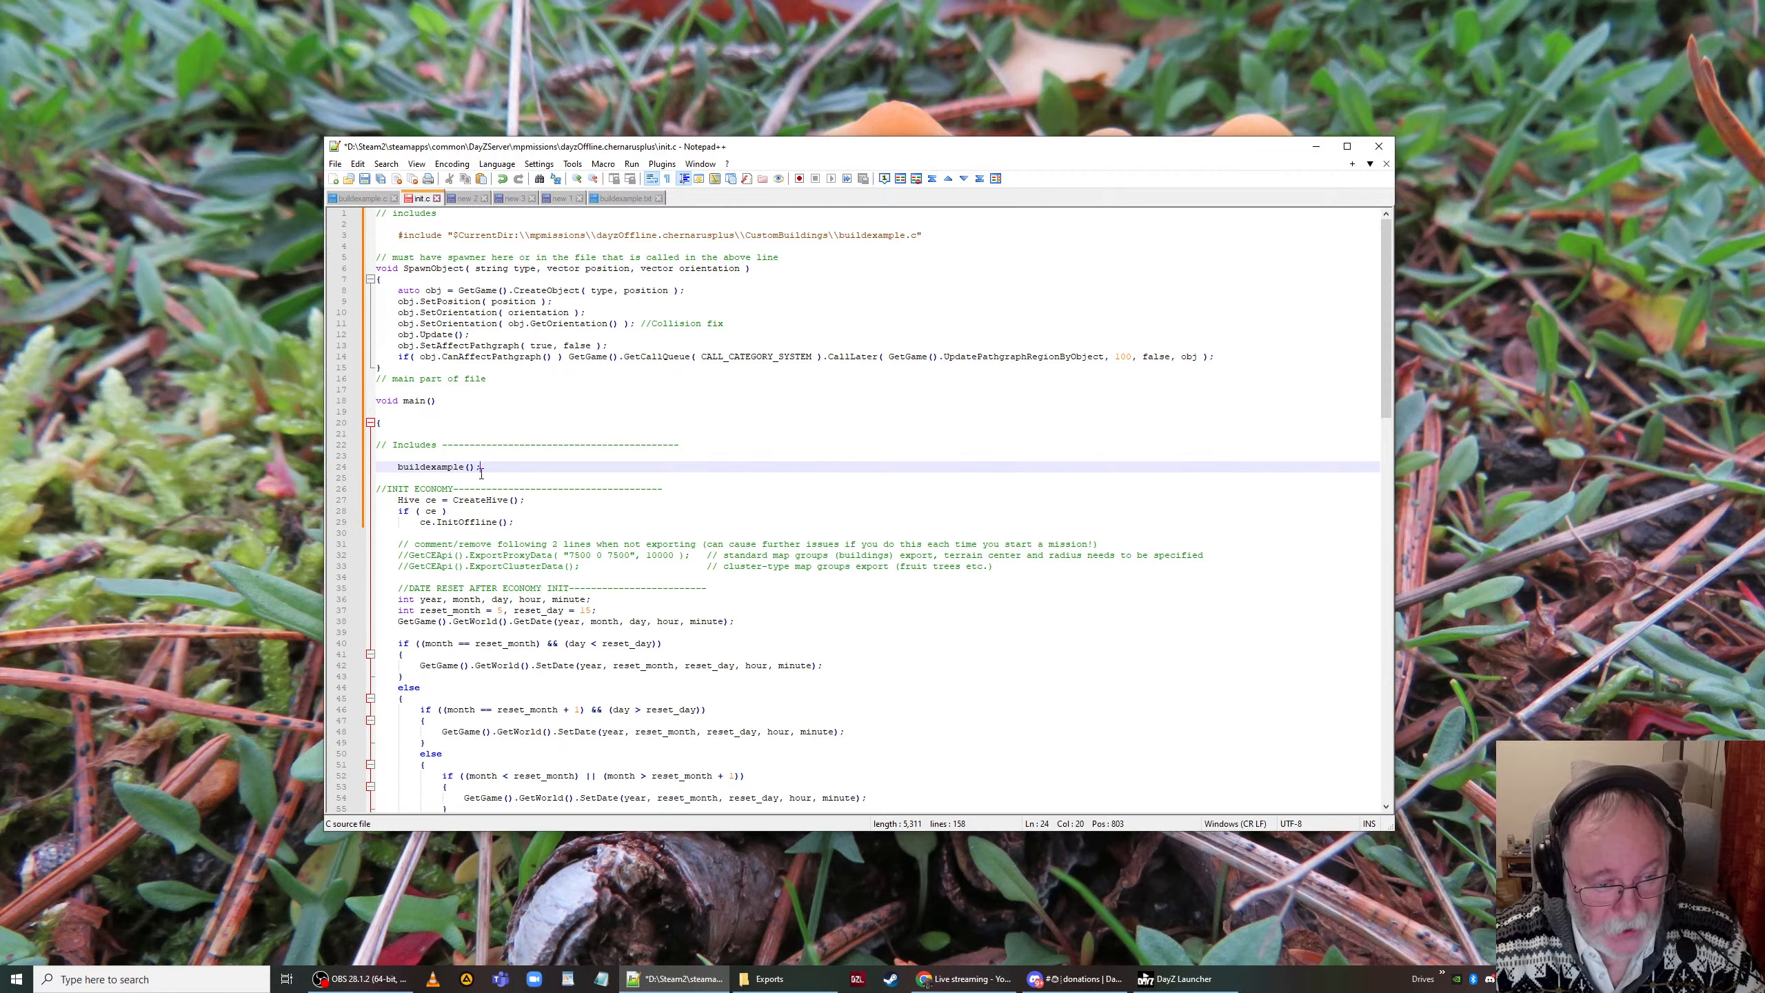
{"action": "left_click", "coordinate": [515, 526]}
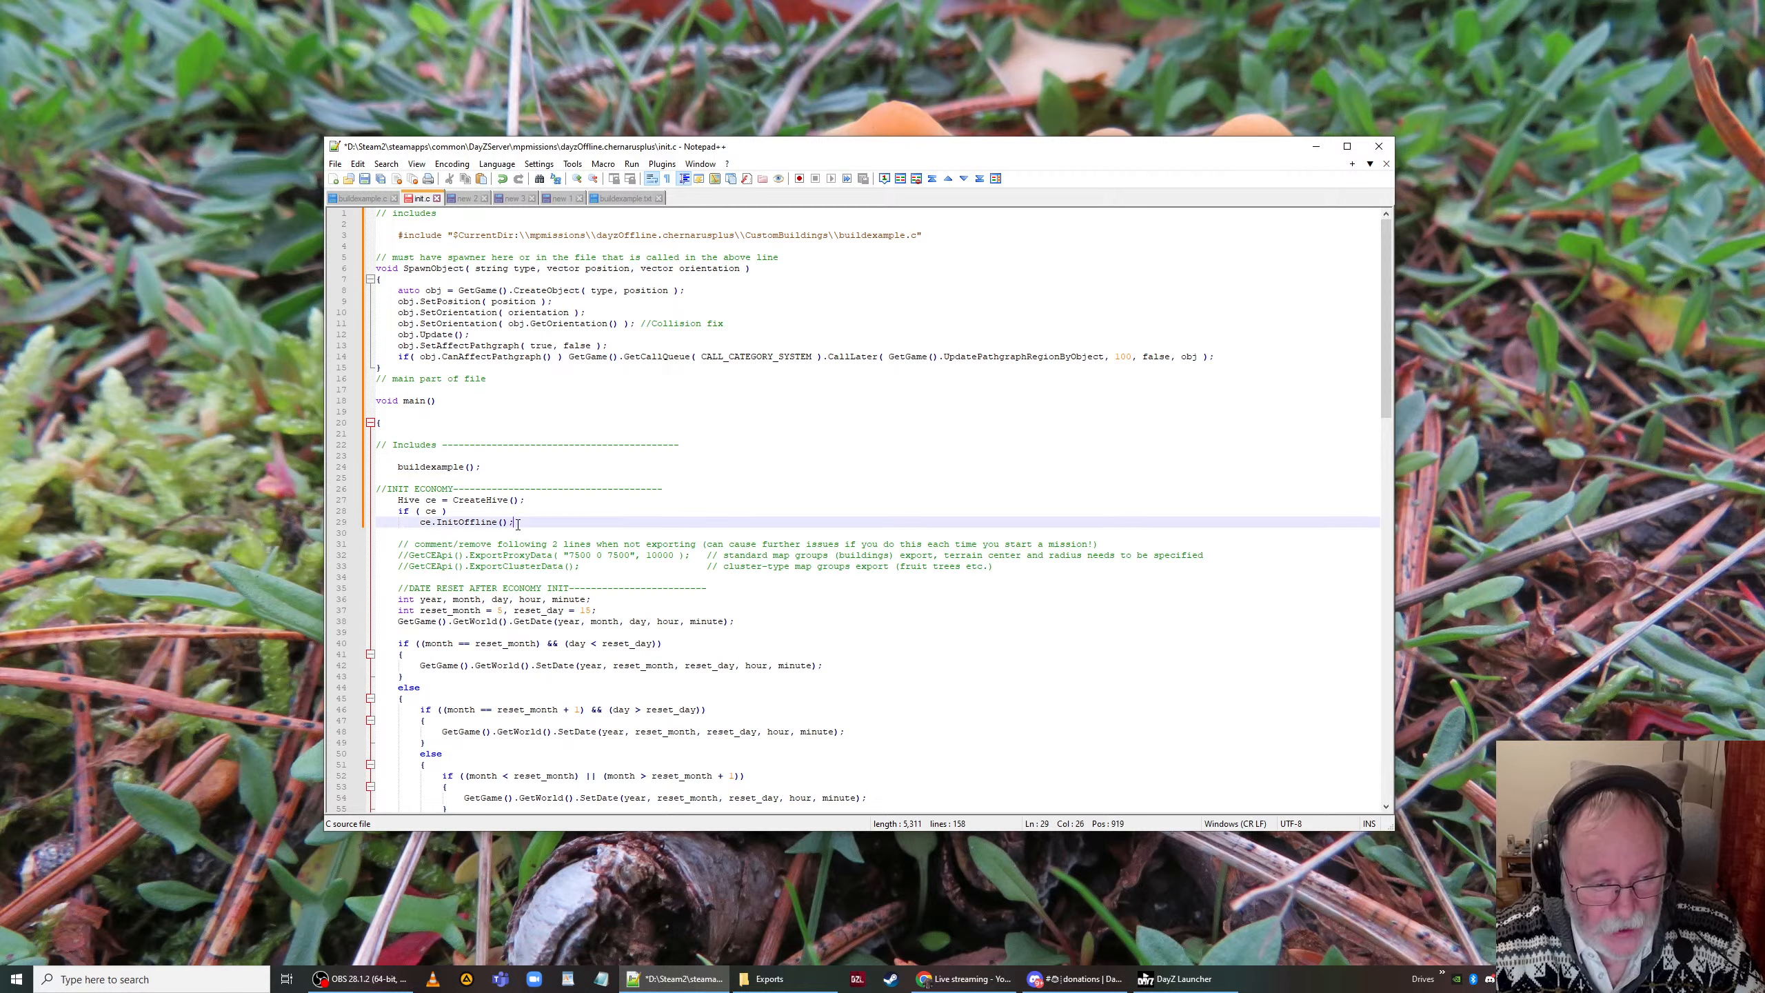
{"action": "left_click", "coordinate": [528, 502]}
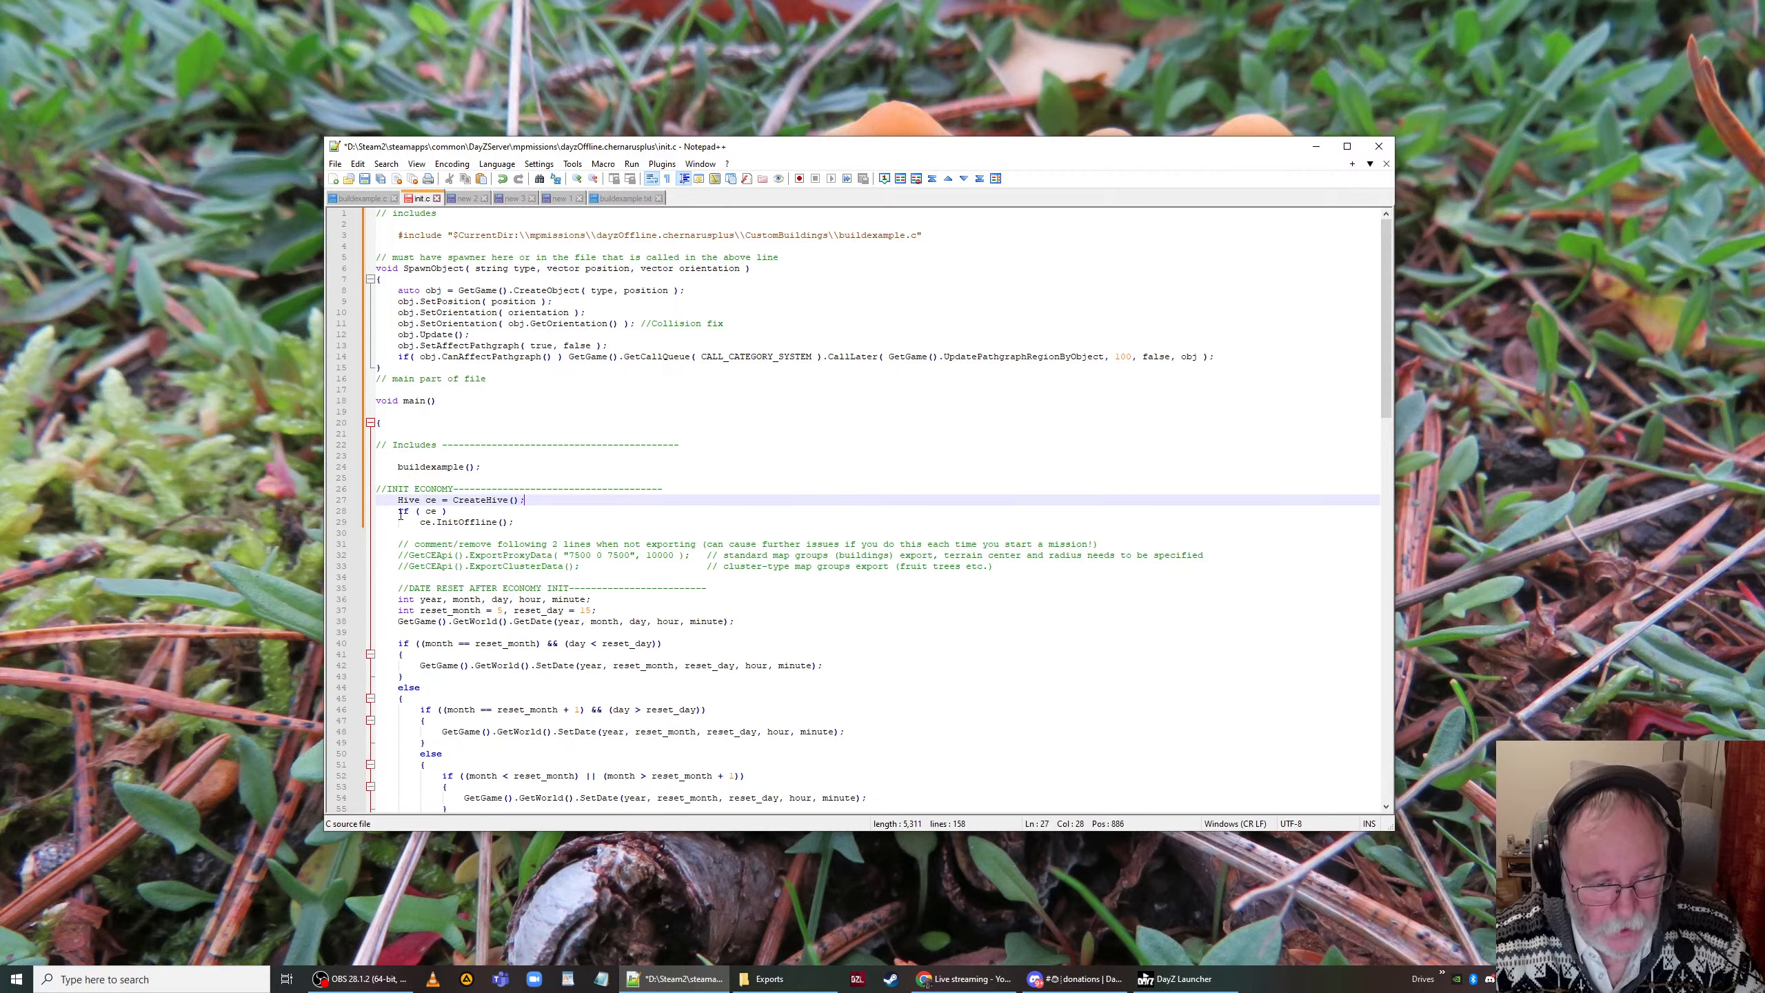
{"action": "left_click_drag", "start_coordinate": [481, 467], "coordinate": [392, 466]}
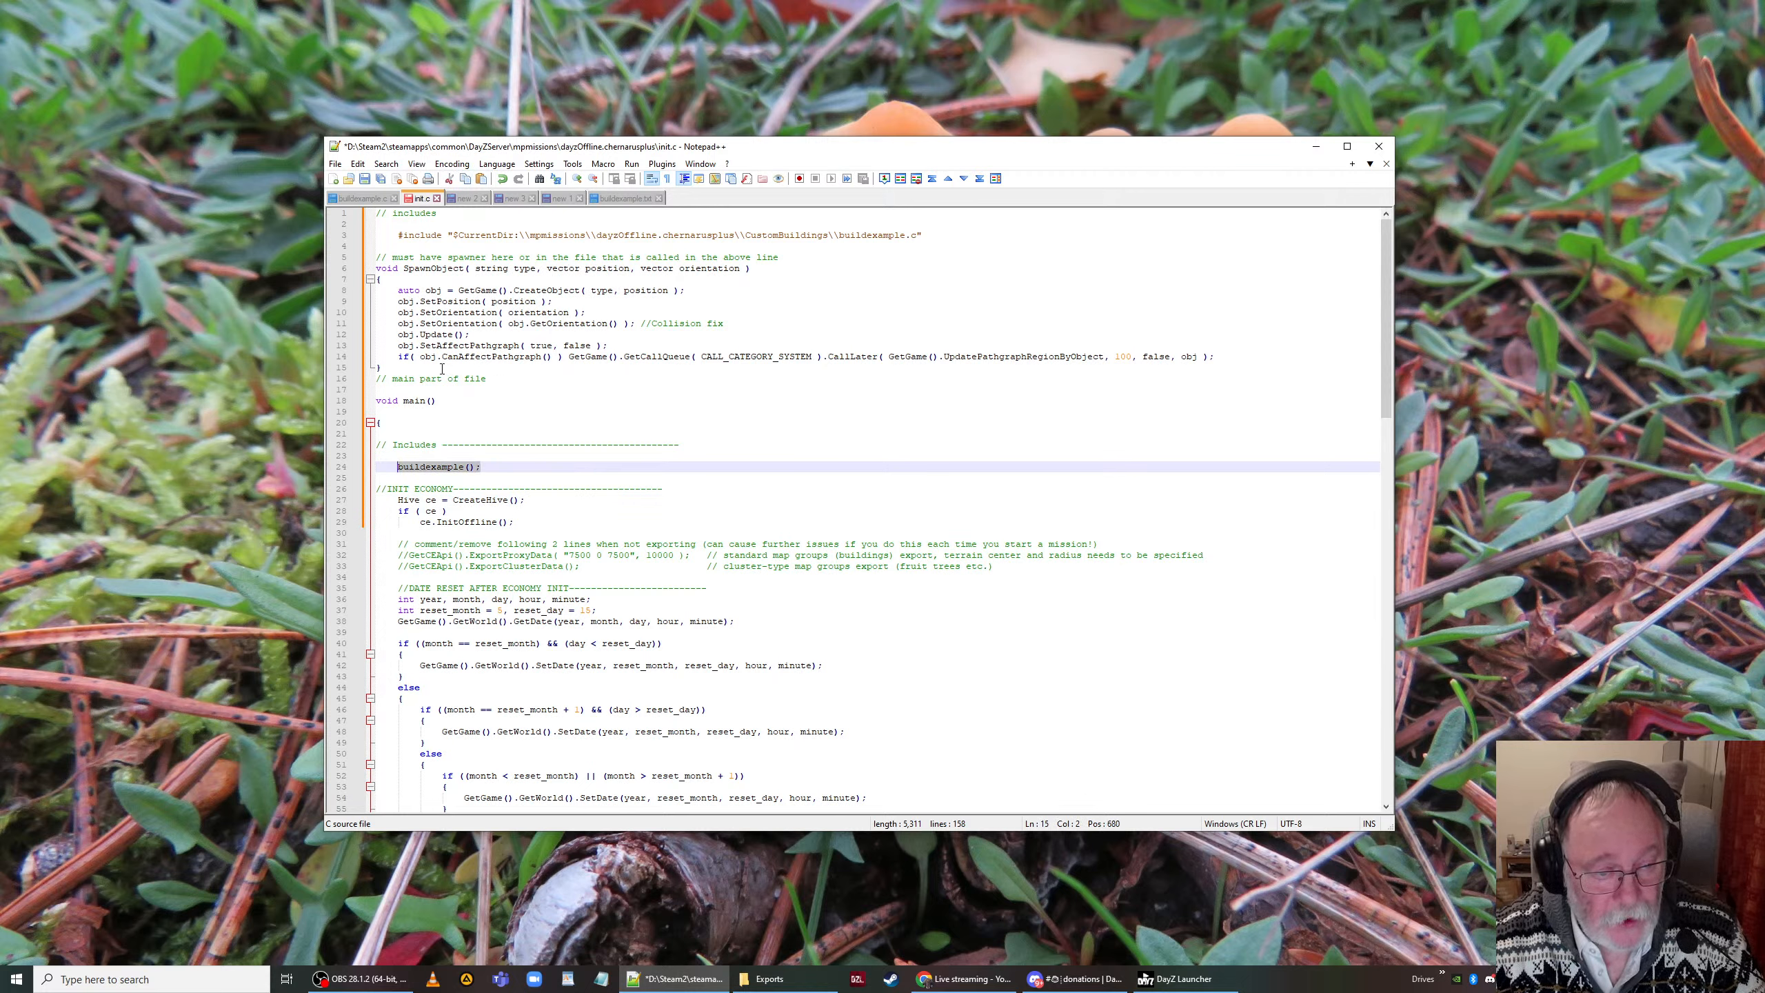
Step: Review the SpawnObject function and the #include line for buildexample.c in init.c, and save the file
{"action": "left_click_drag", "start_coordinate": [500, 369], "coordinate": [350, 269]}
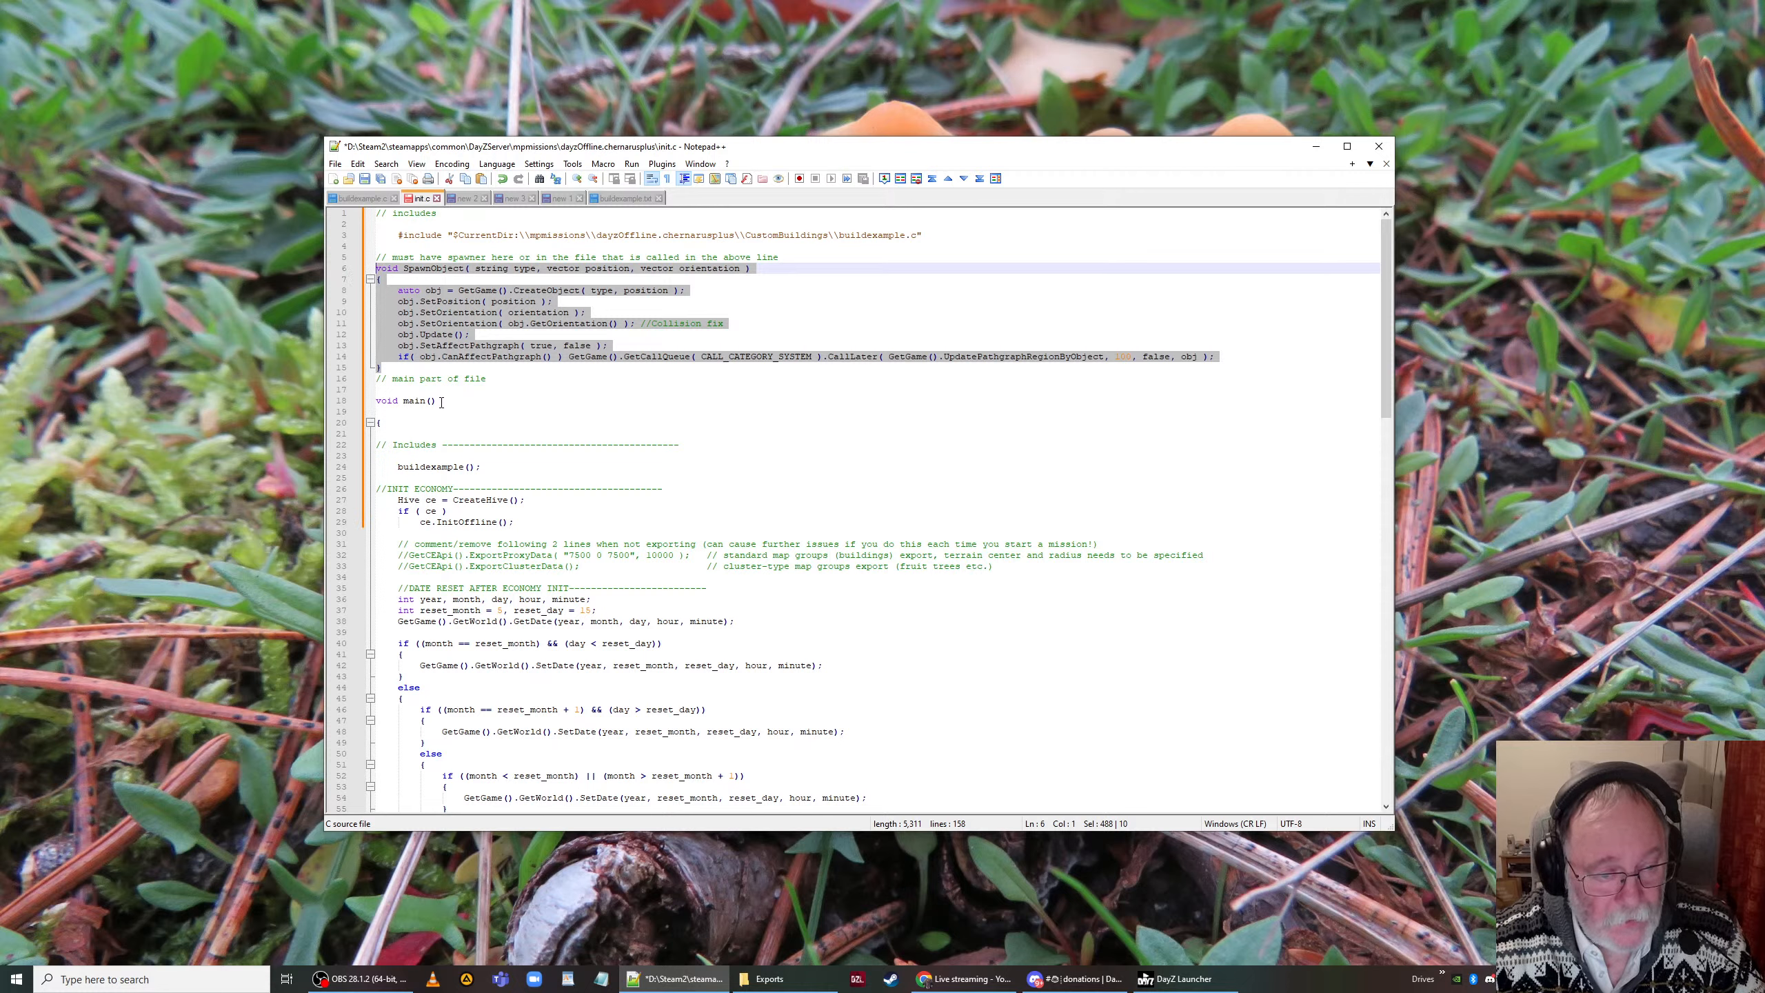
{"action": "left_click_drag", "start_coordinate": [395, 231], "coordinate": [935, 232]}
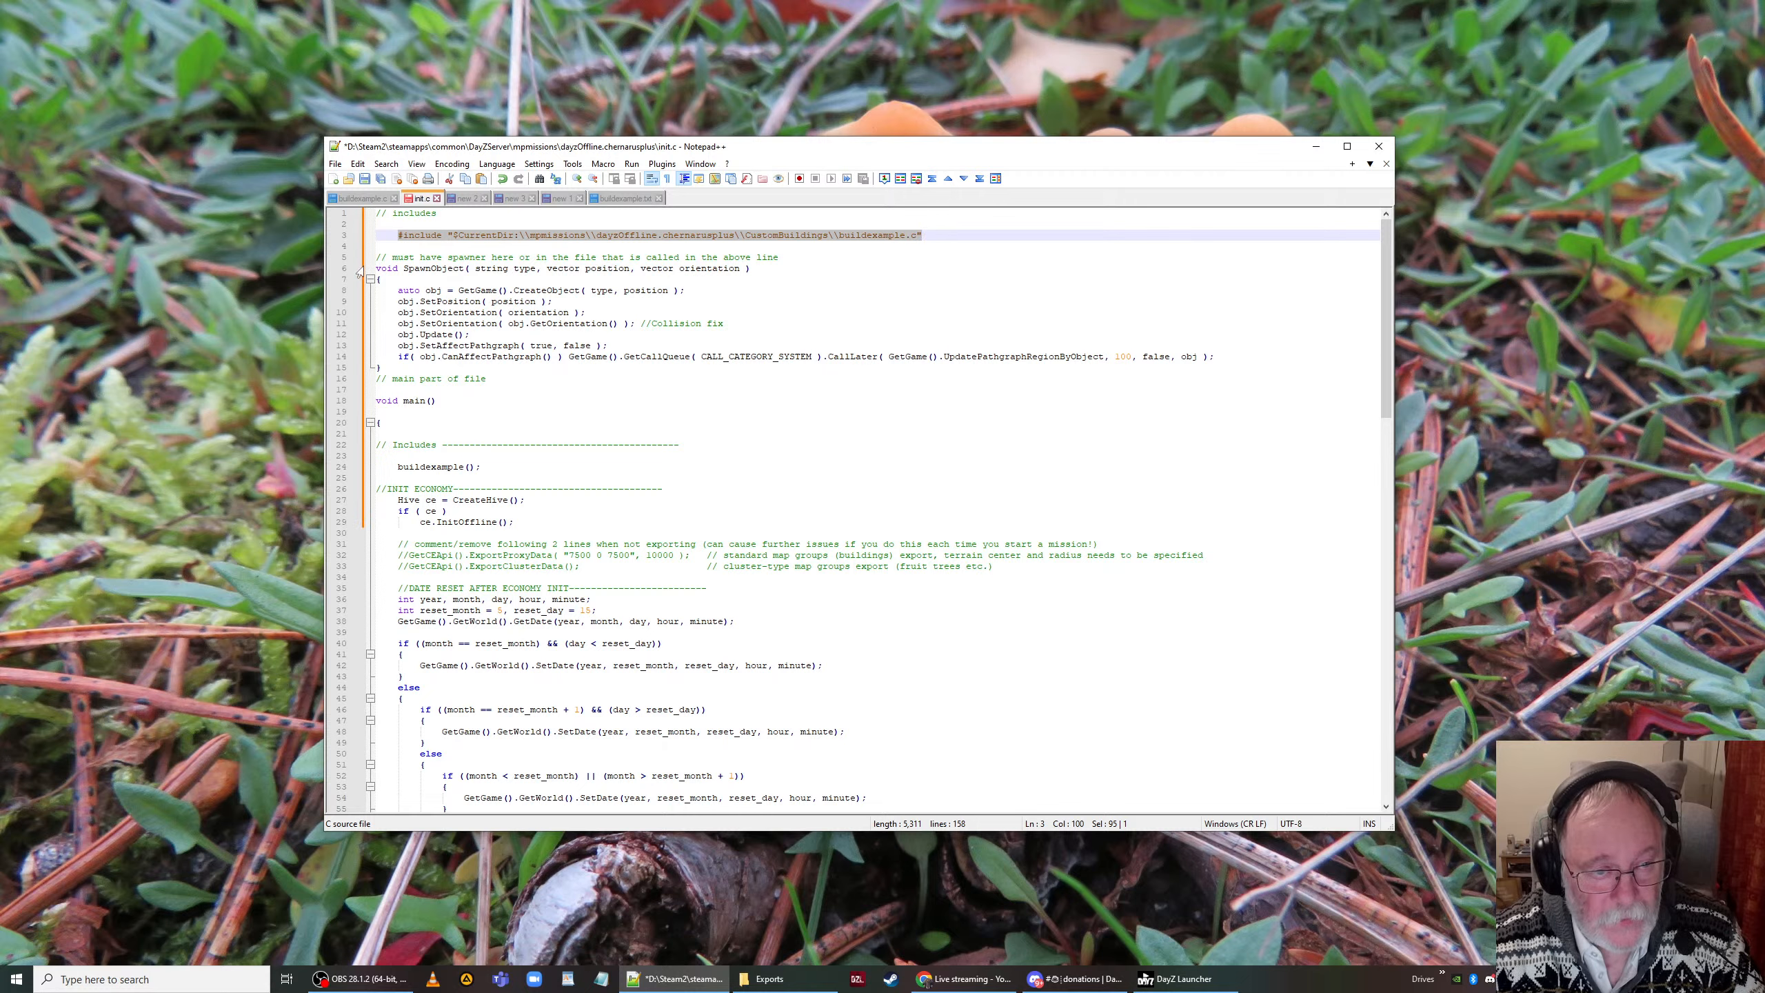
{"action": "left_click", "coordinate": [364, 179]}
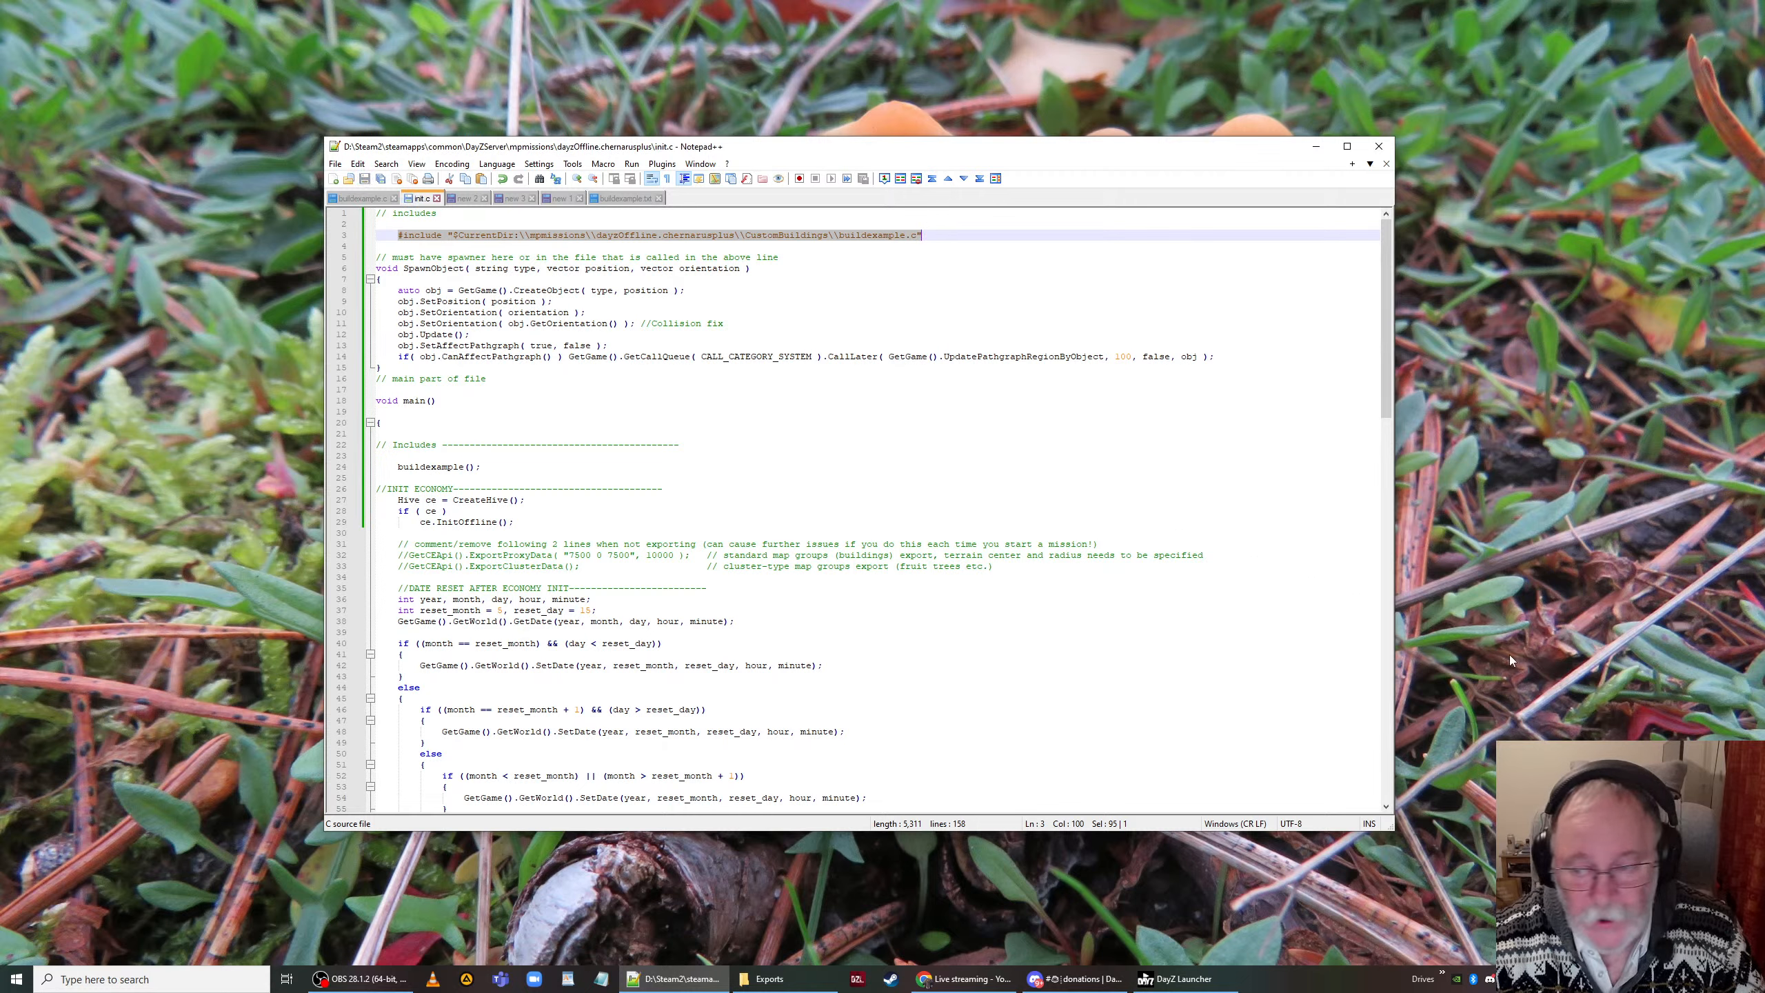
Step: Start the server with DAYZstartupBatch.bat from the DayZServer folder, and join it from the LAN server list in DayZ Launcher
{"action": "left_click", "coordinate": [797, 987]}
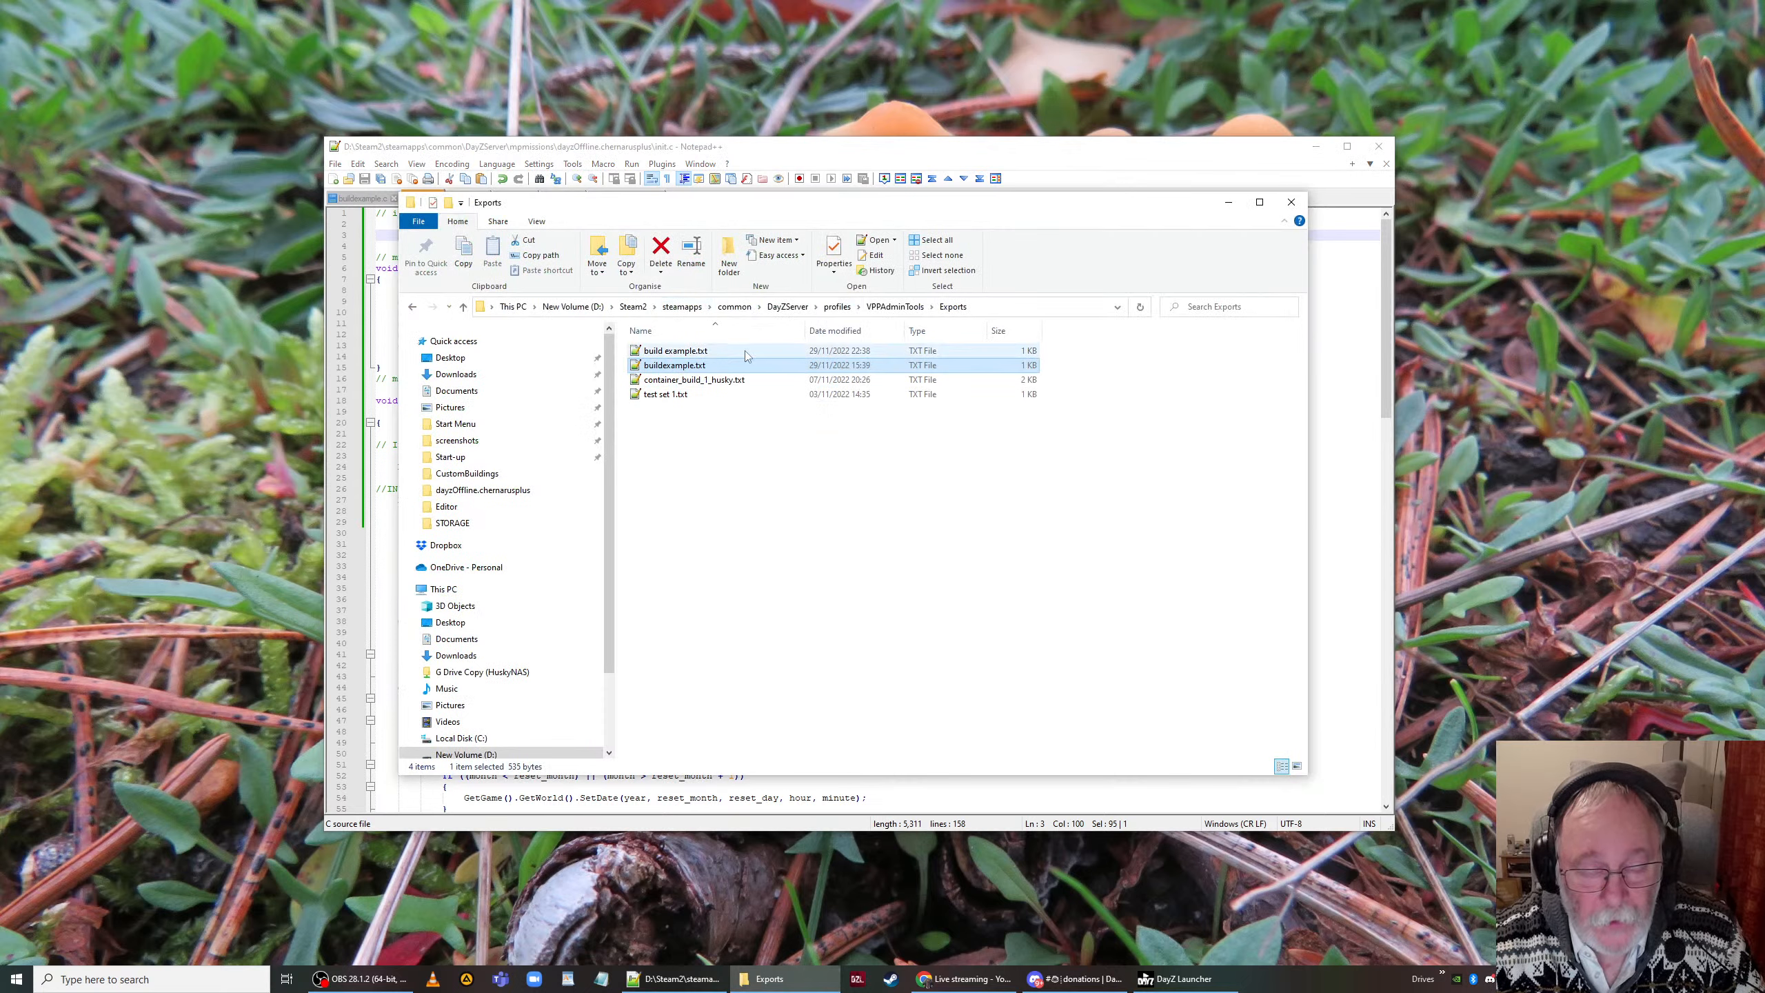
{"action": "left_click", "coordinate": [781, 308]}
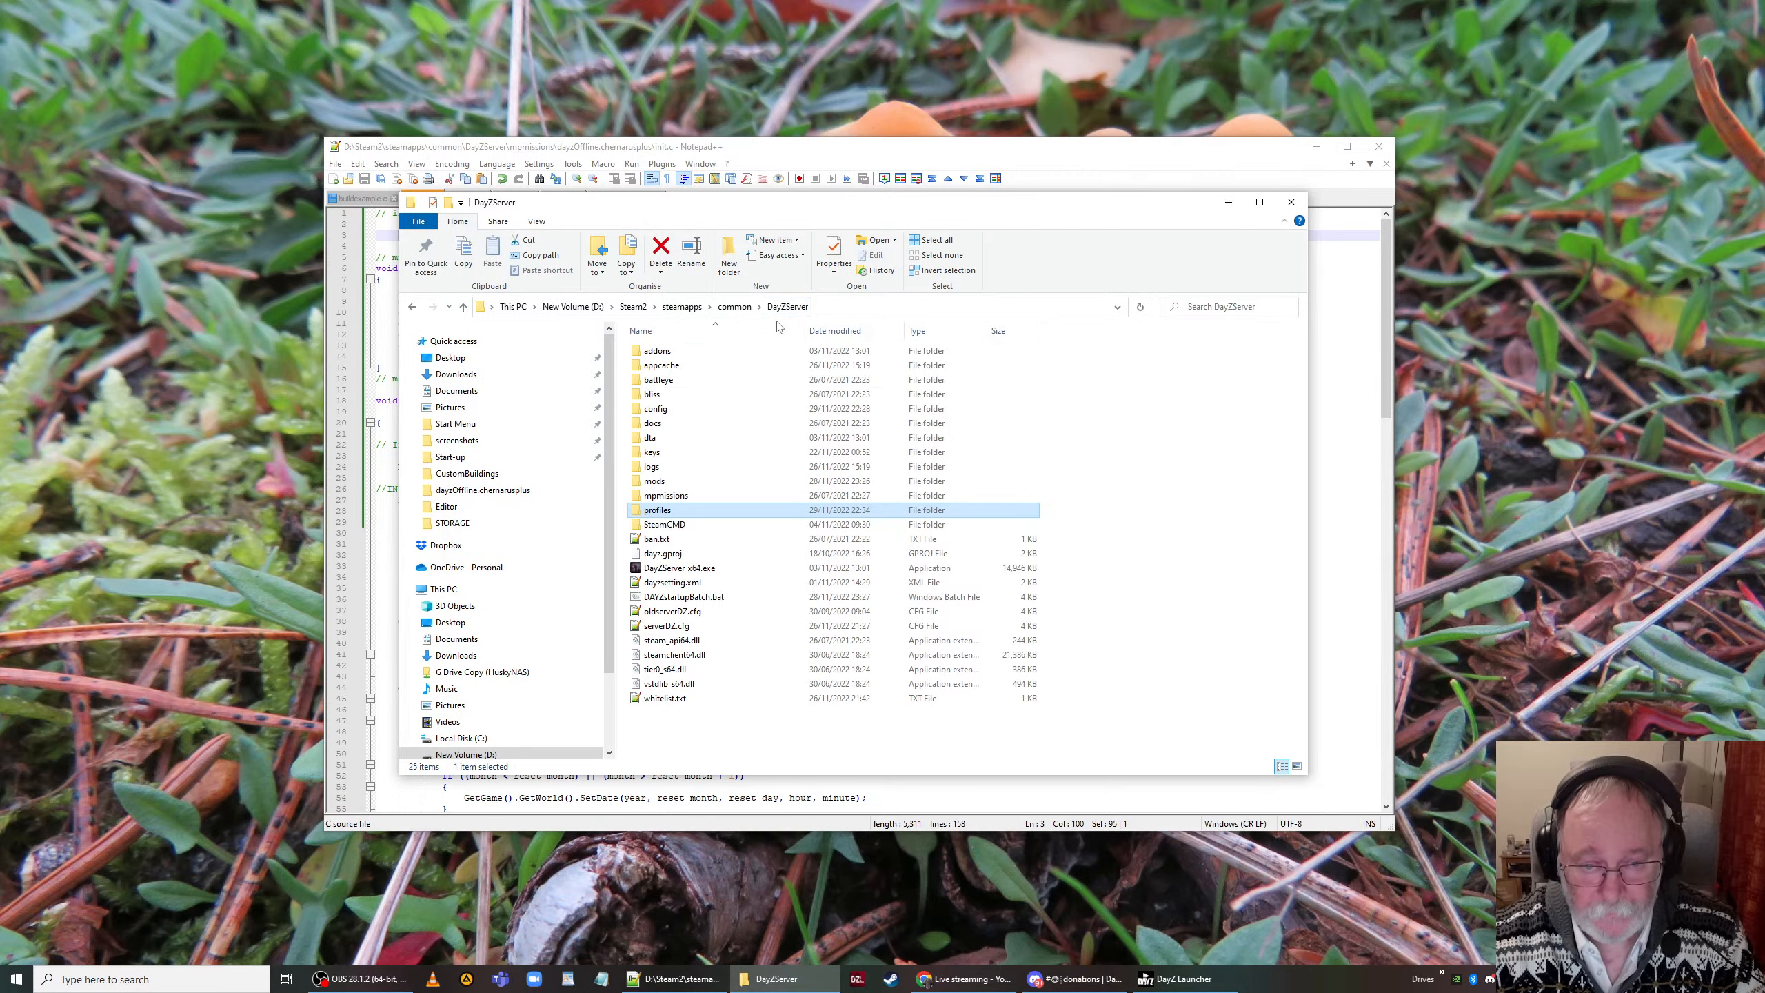
{"action": "double_click", "coordinate": [710, 599]}
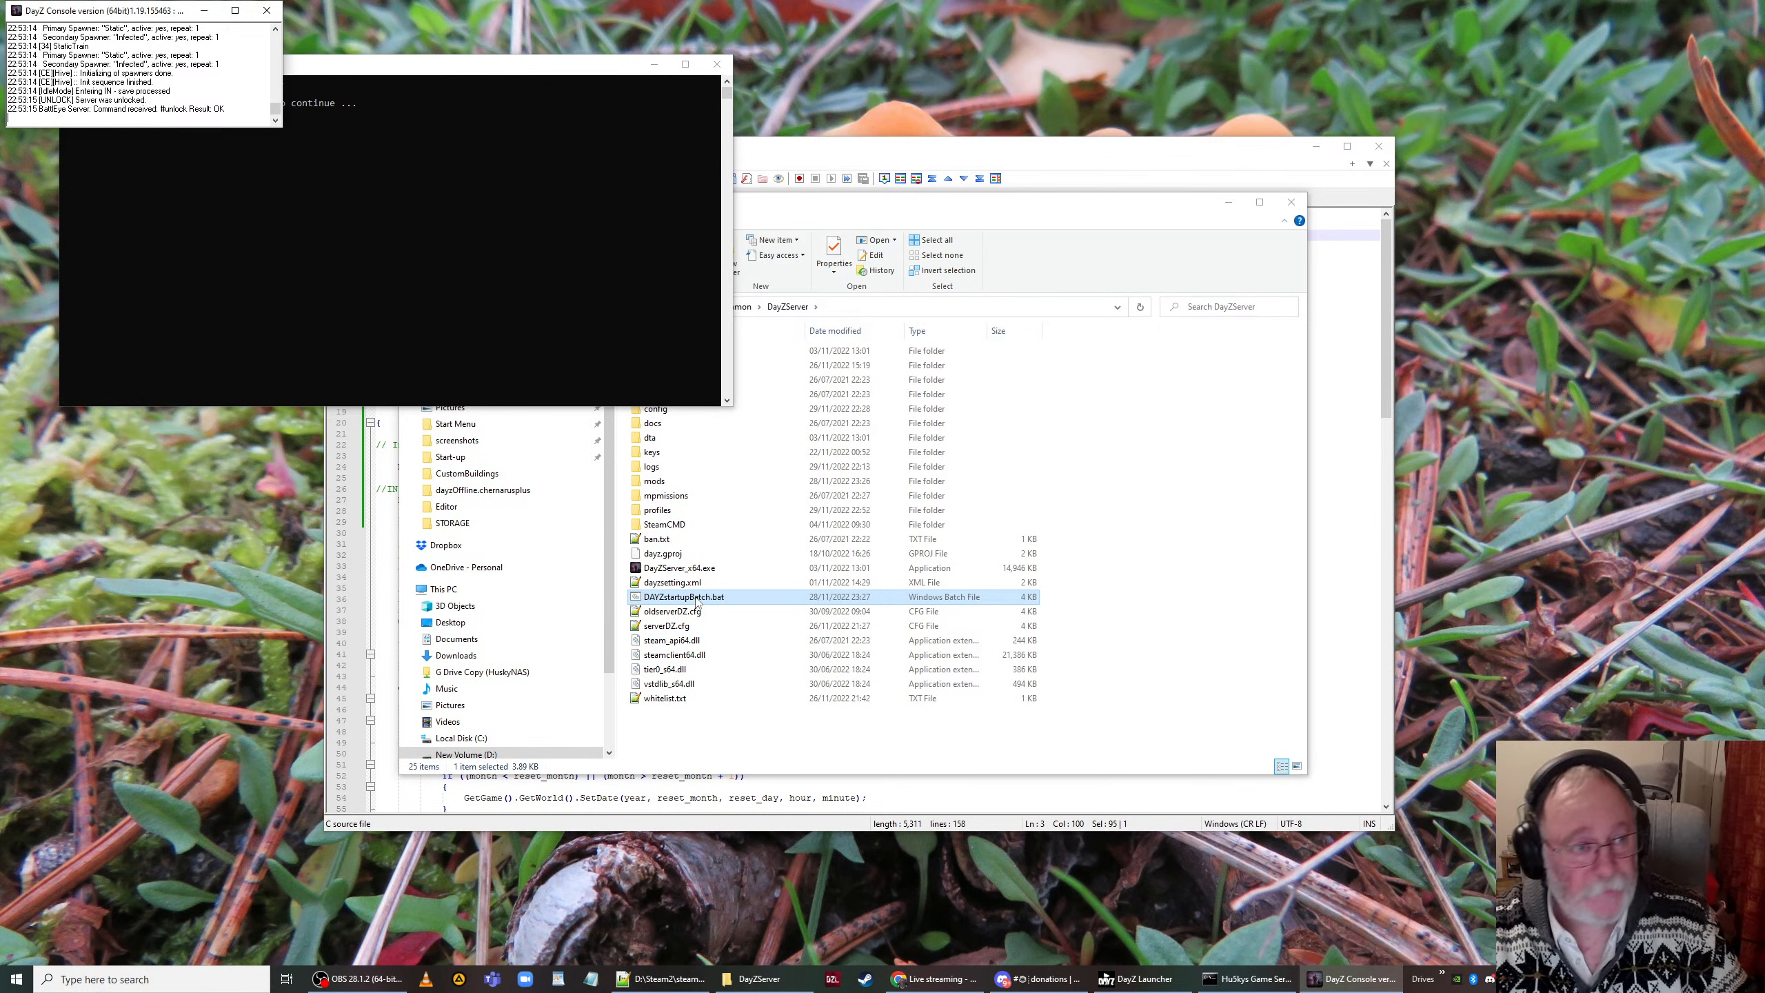
{"action": "left_click", "coordinate": [422, 326]}
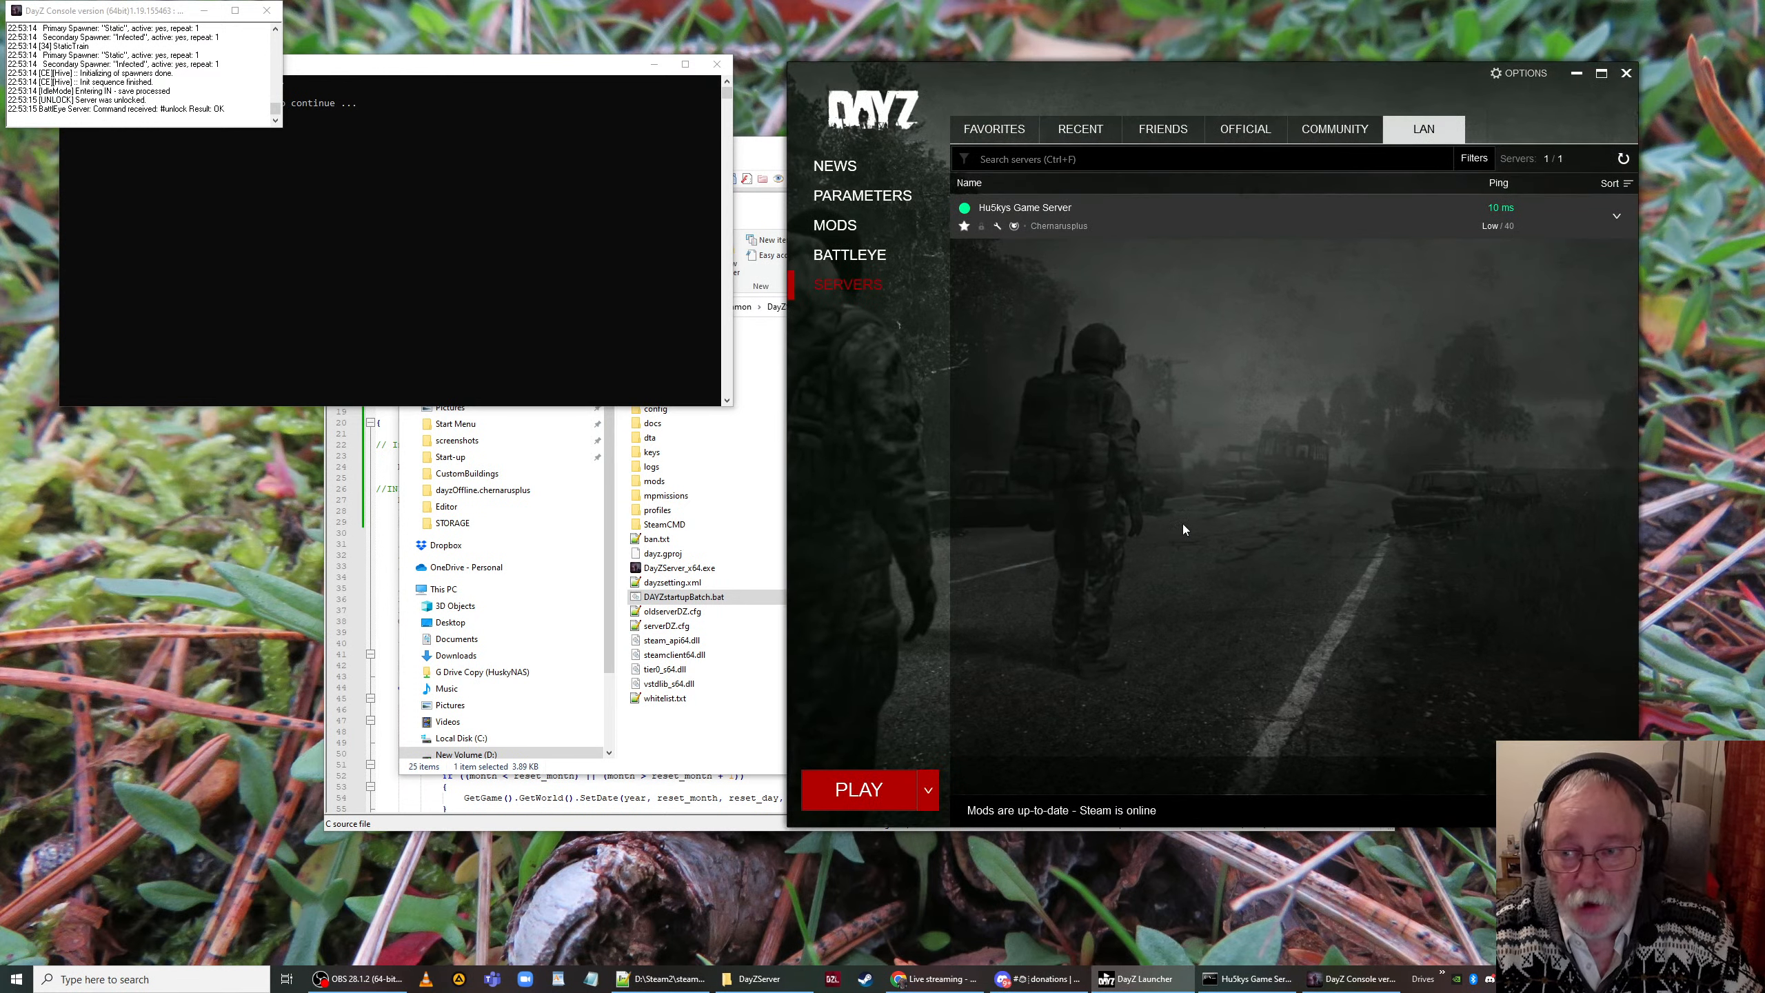
{"action": "left_click", "coordinate": [1566, 232]}
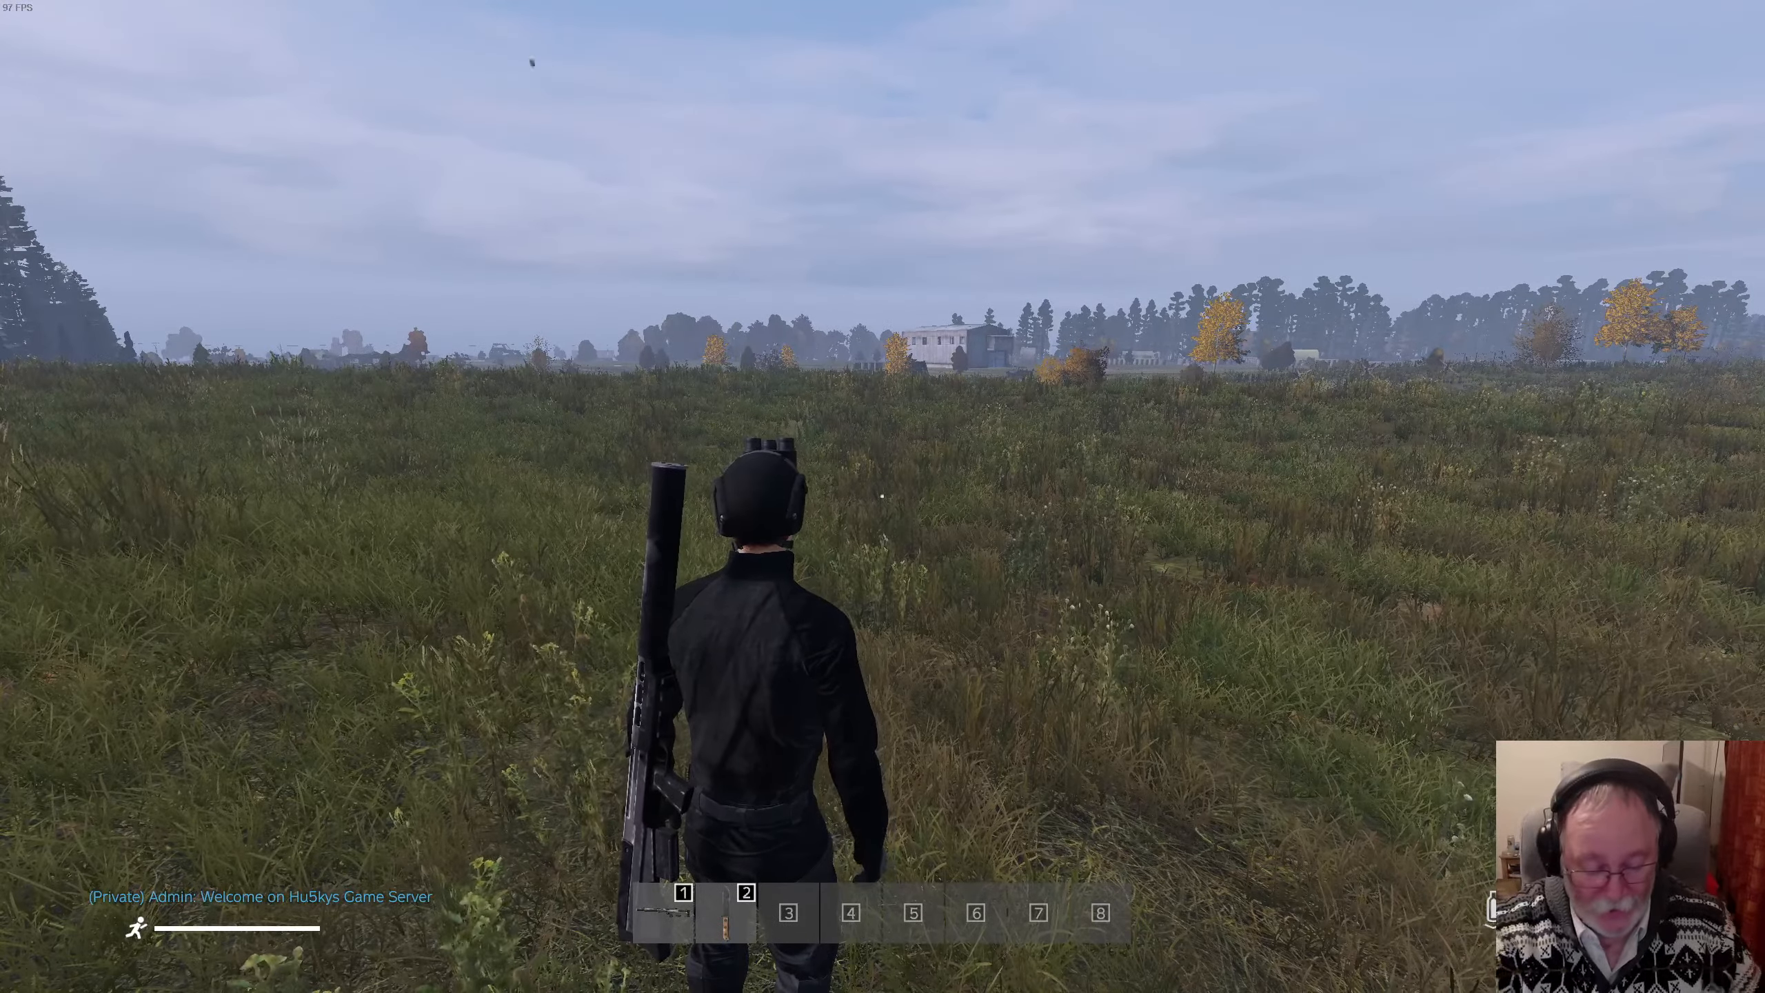
Step: Enable the admin tools and their keybinds, and turn on god mode and invisibility for the character
{"action": "key", "text": "End"}
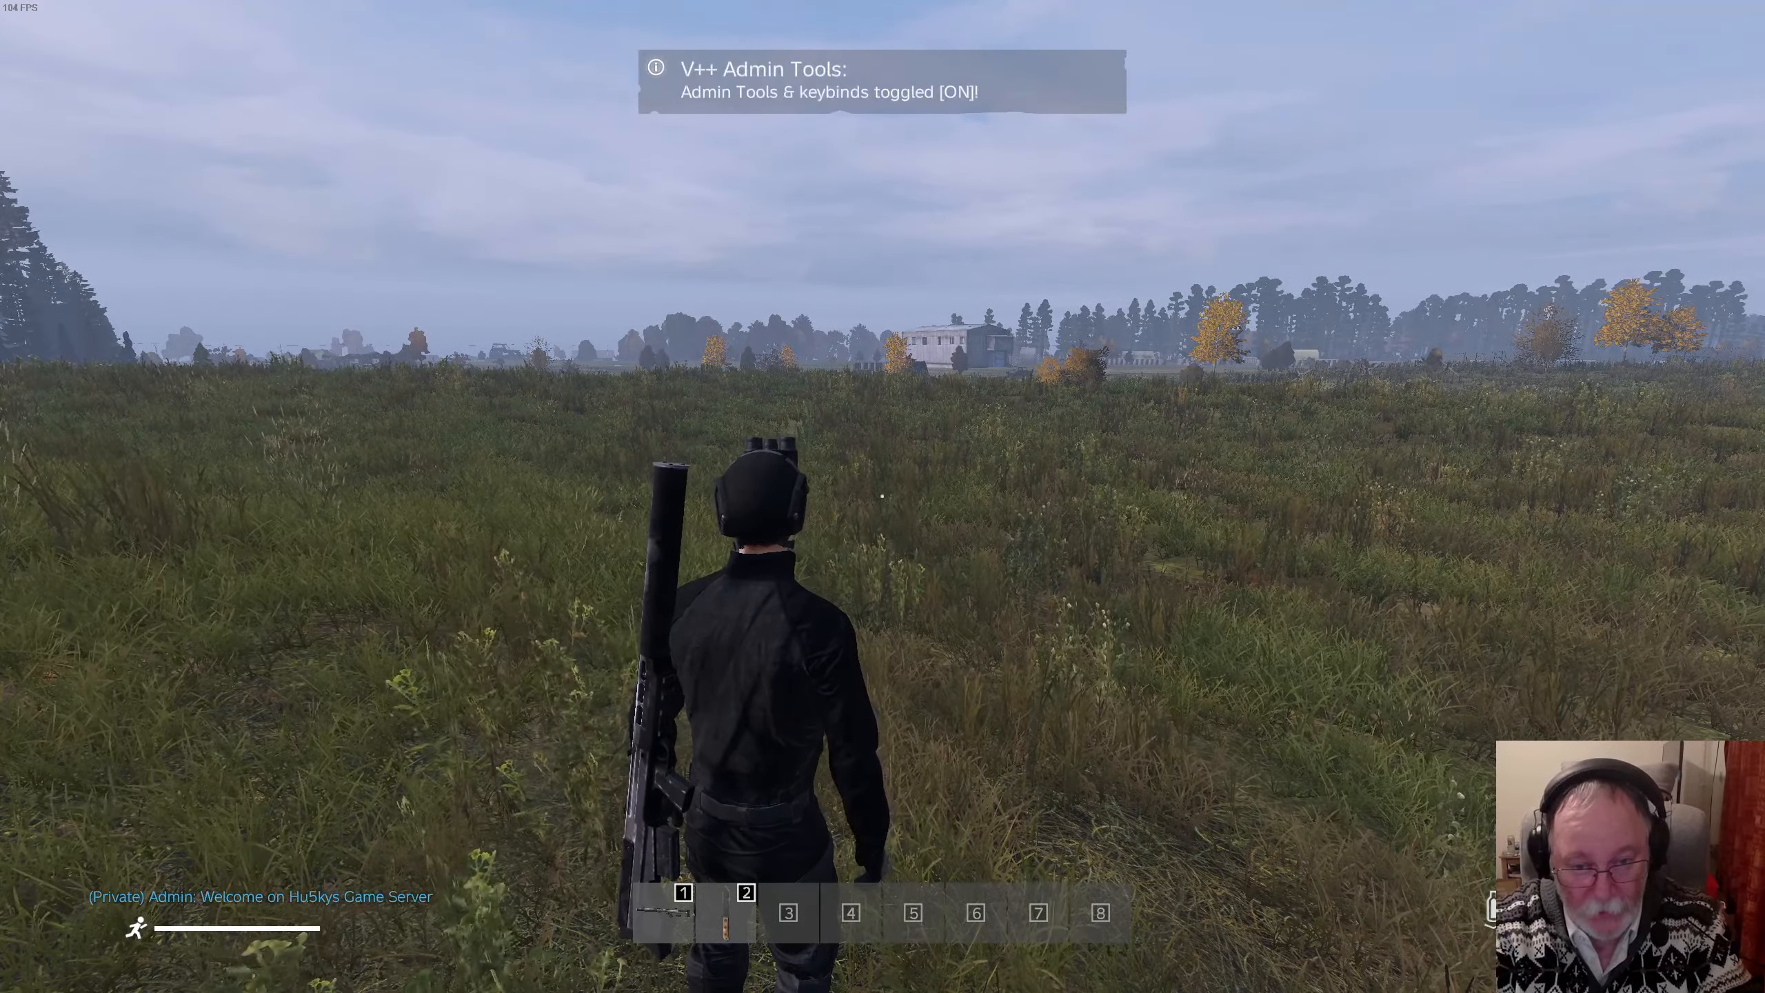
{"action": "key", "text": "k"}
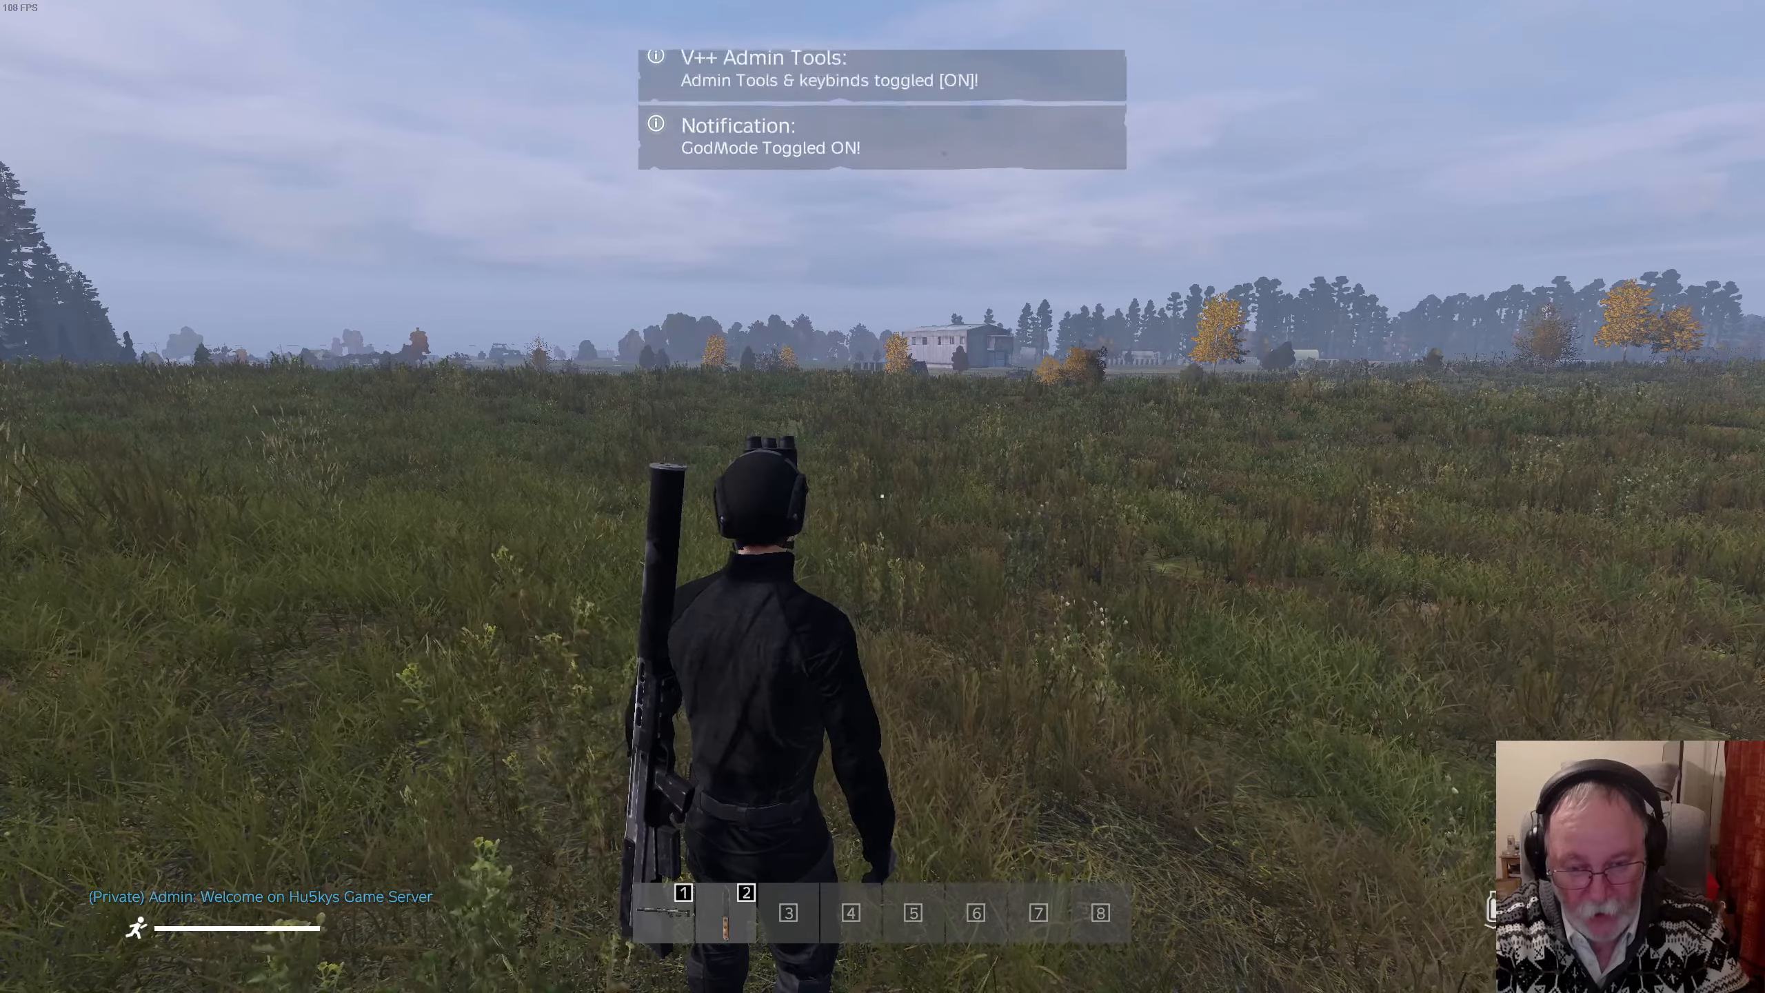
{"action": "key", "text": "o"}
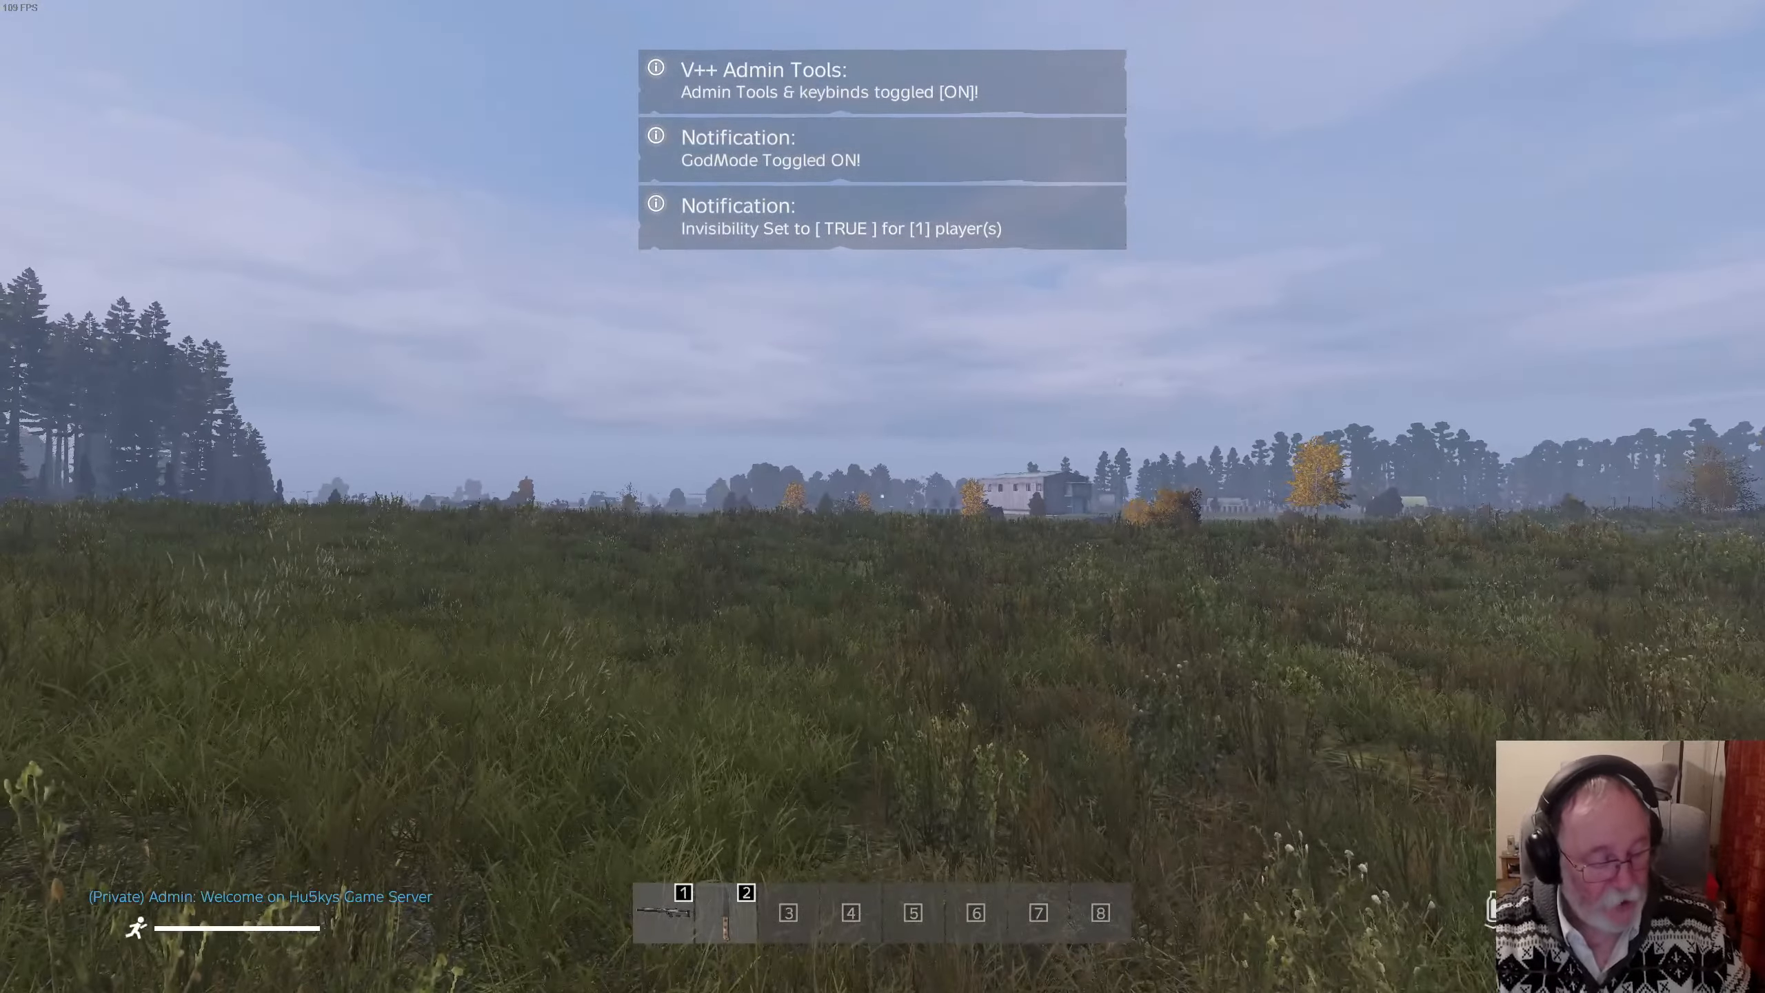
Step: Fly to the corrugated metal warehouse and check the Building Sets list in the Object Builder
{"action": "key", "text": "w"}
{"action": "key", "text": "a"}
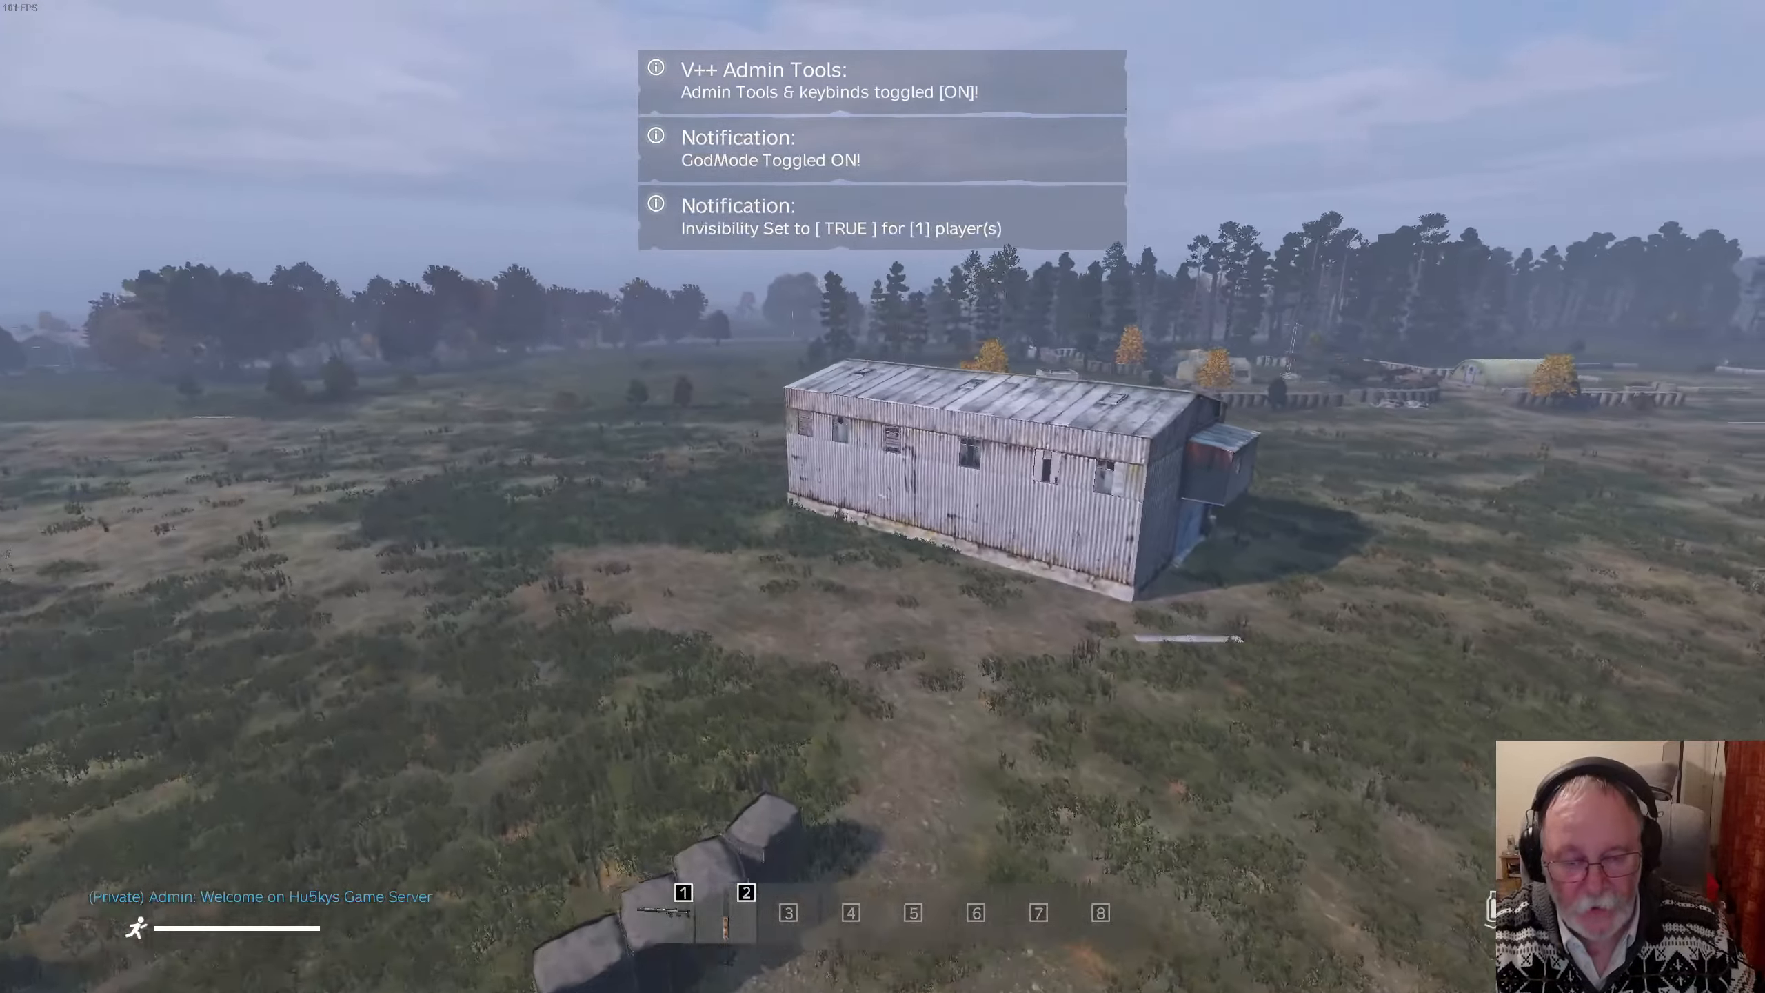
{"action": "key", "text": "a"}
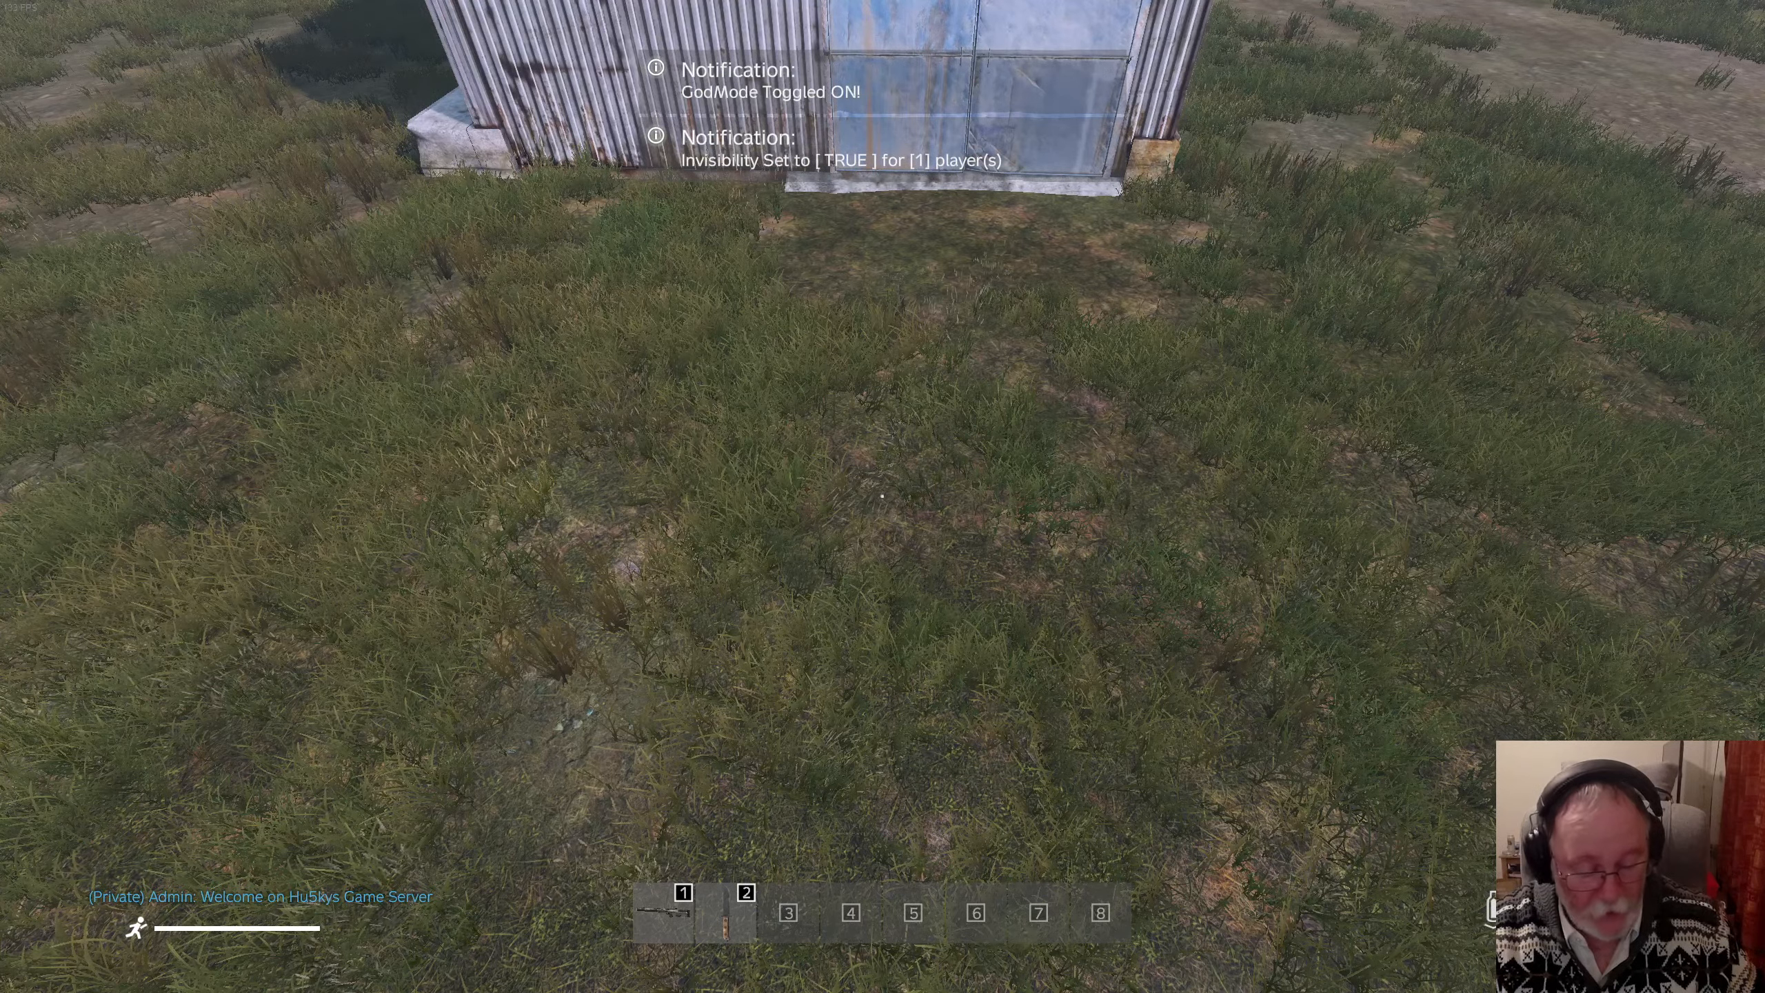
{"action": "key", "text": "y"}
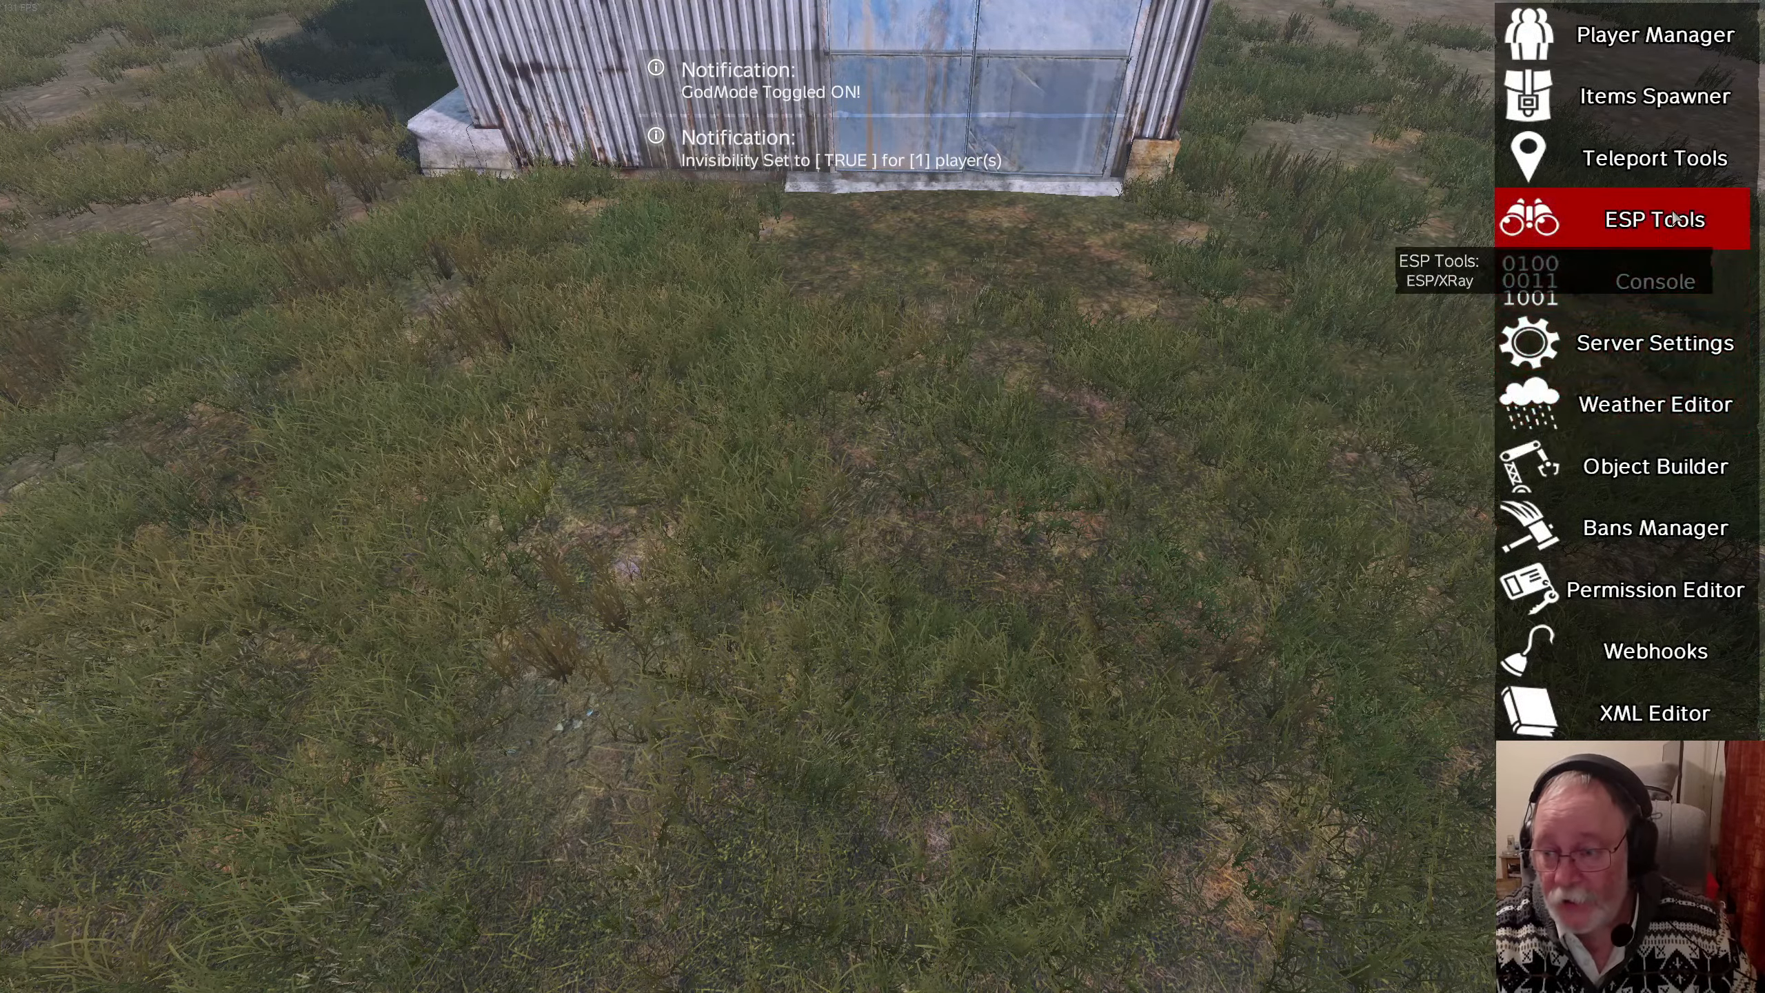
{"action": "left_click", "coordinate": [1676, 471]}
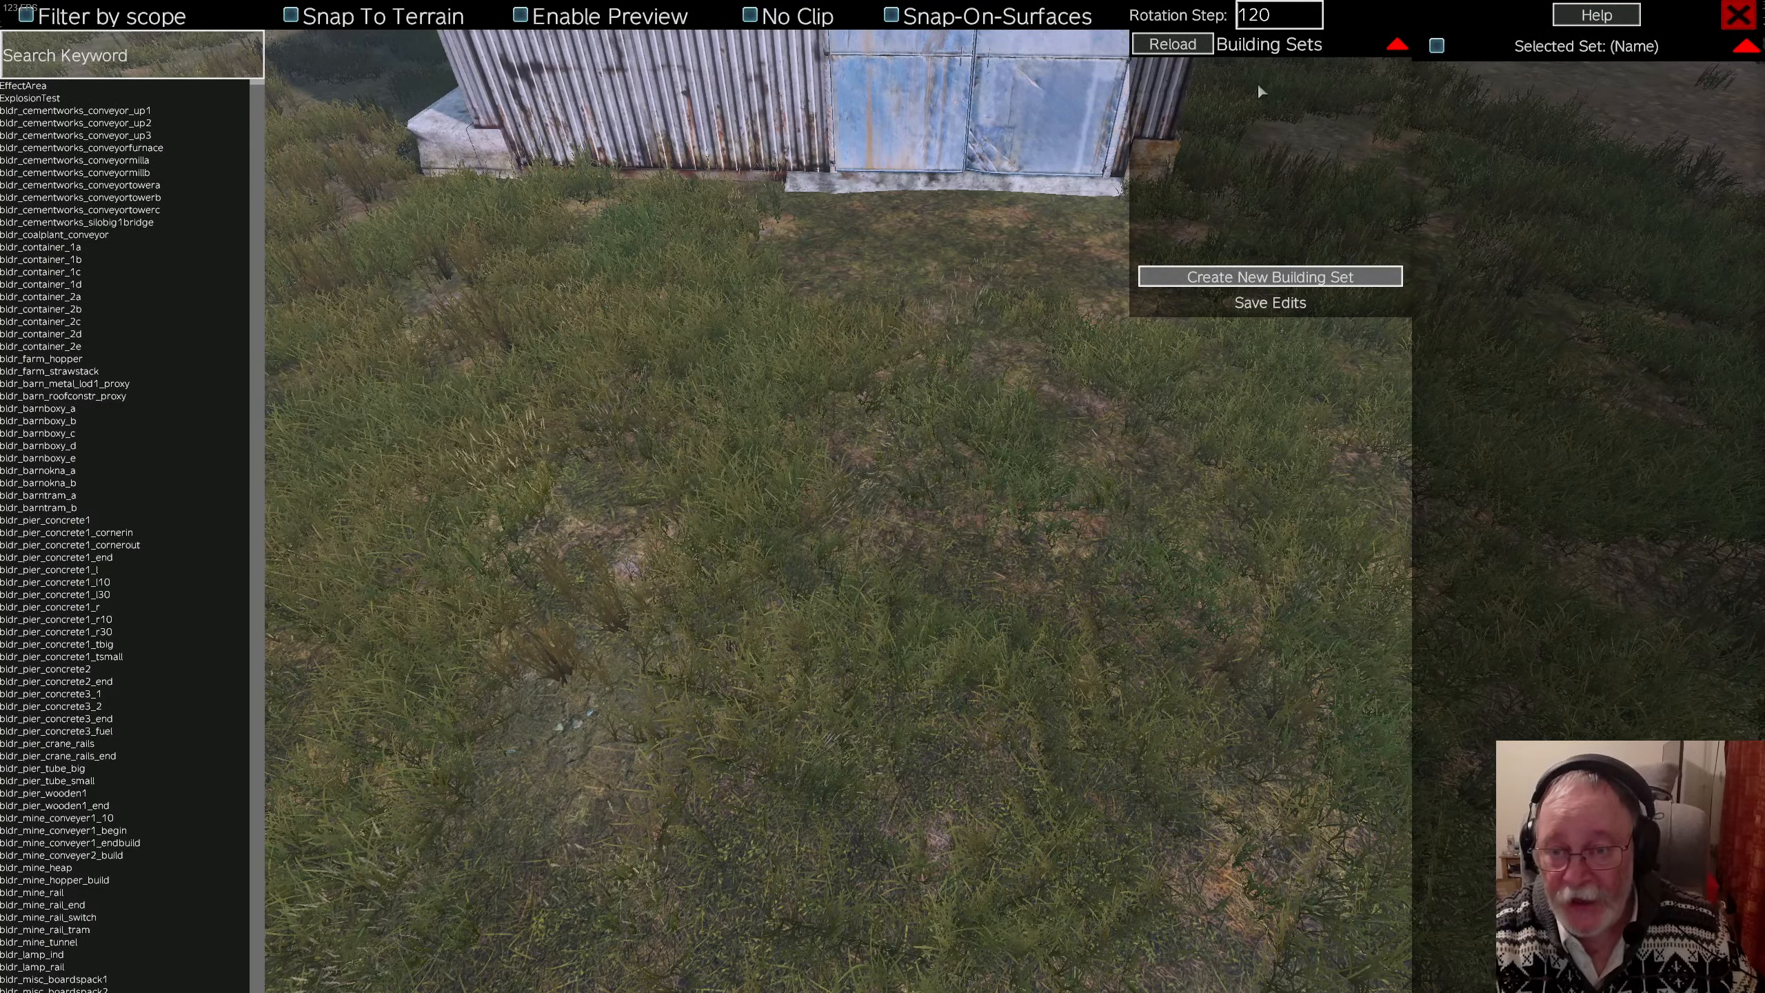
{"action": "key", "text": "Escape"}
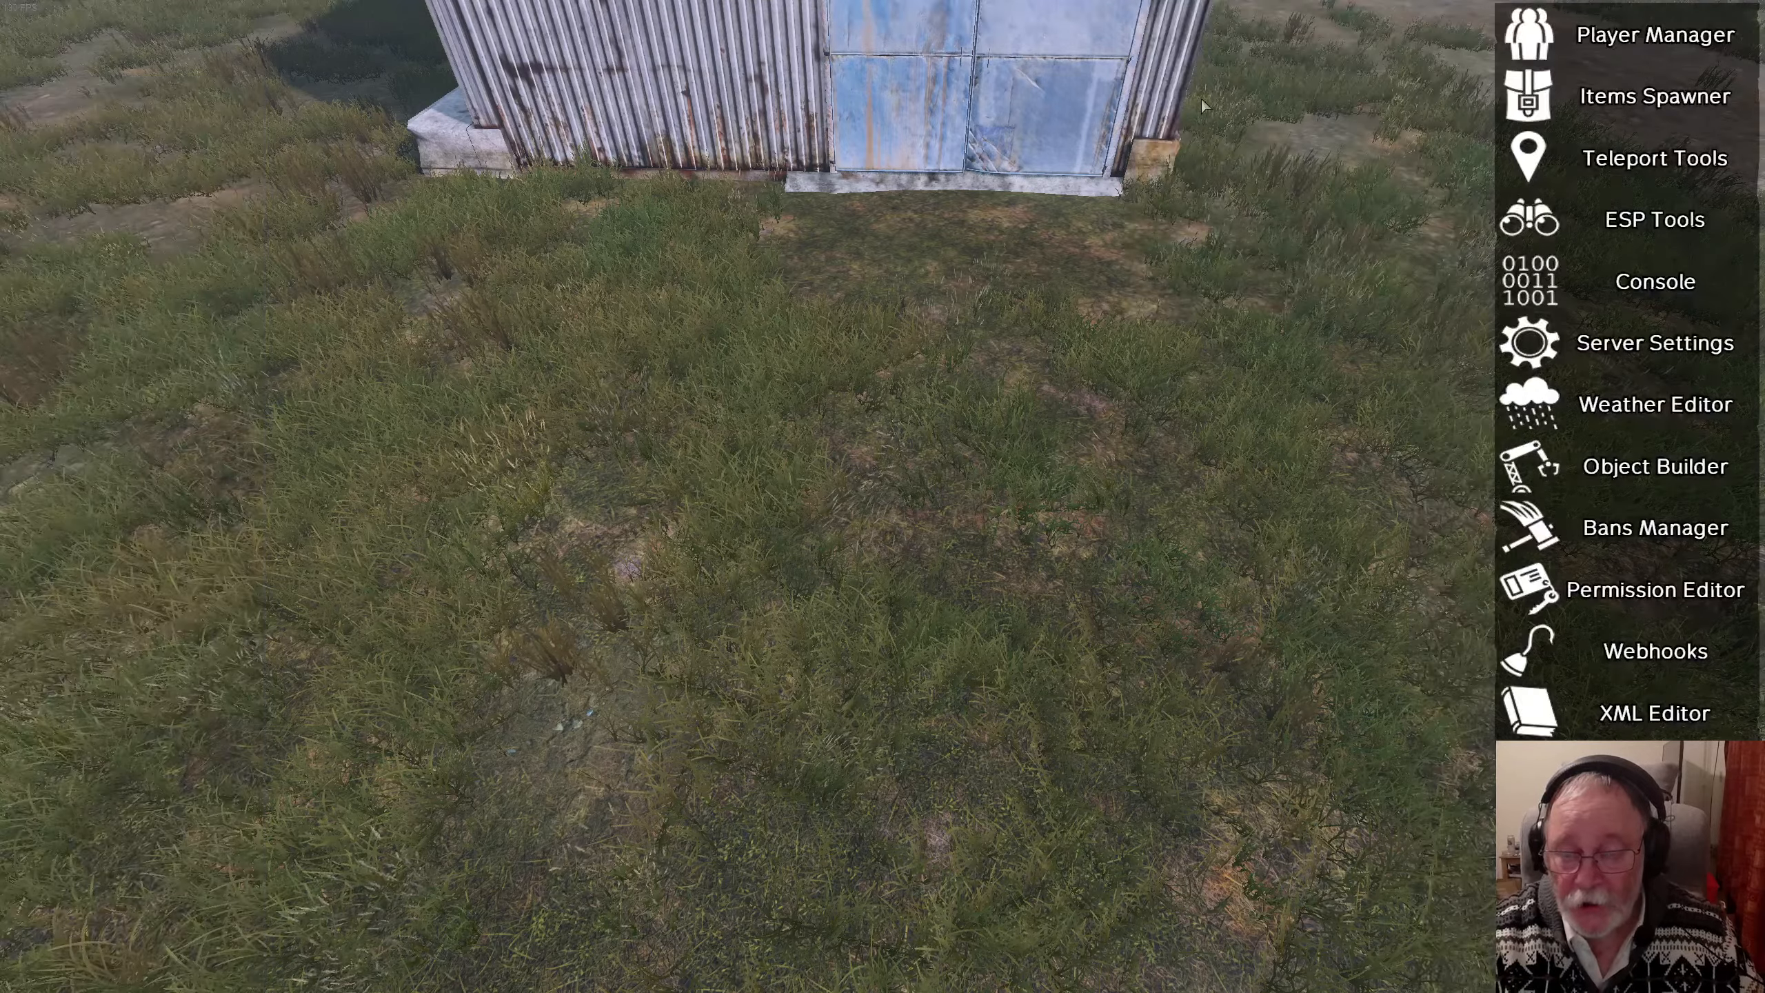
{"action": "key", "text": "Escape"}
Step: Inspect the warehouse's interior and walk out through its blue doors in third-person view
{"action": "key", "text": "w"}
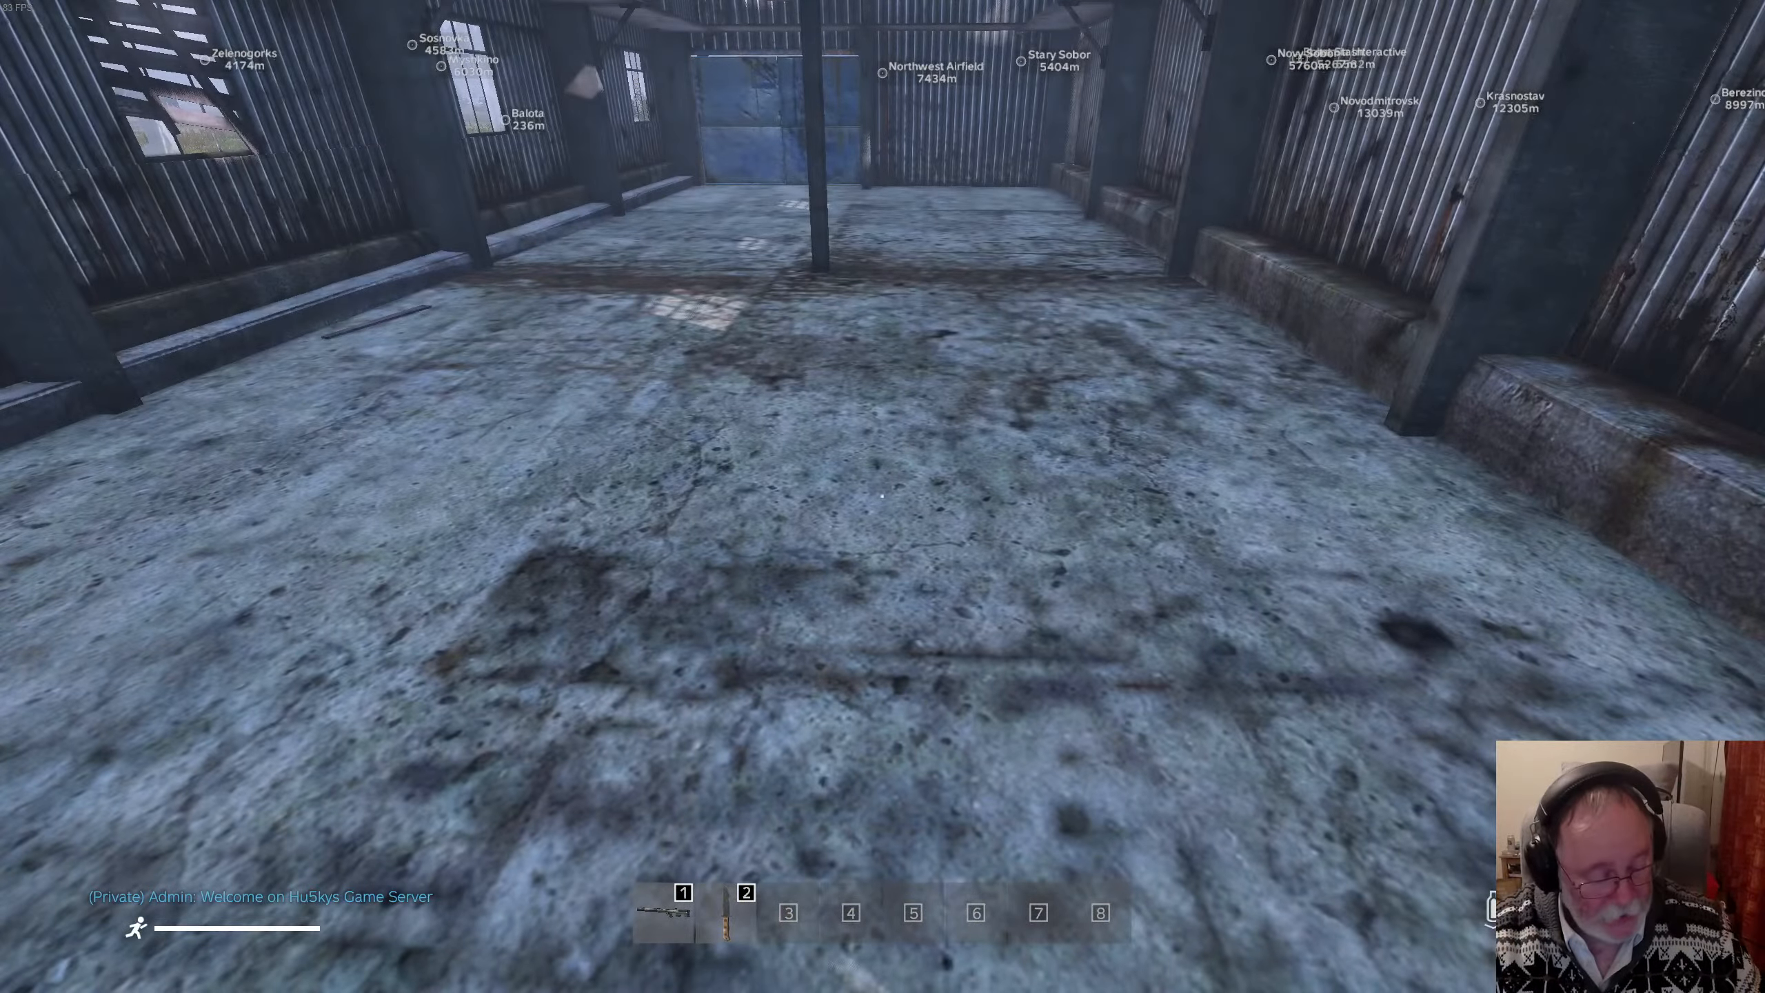
{"action": "key", "text": "i"}
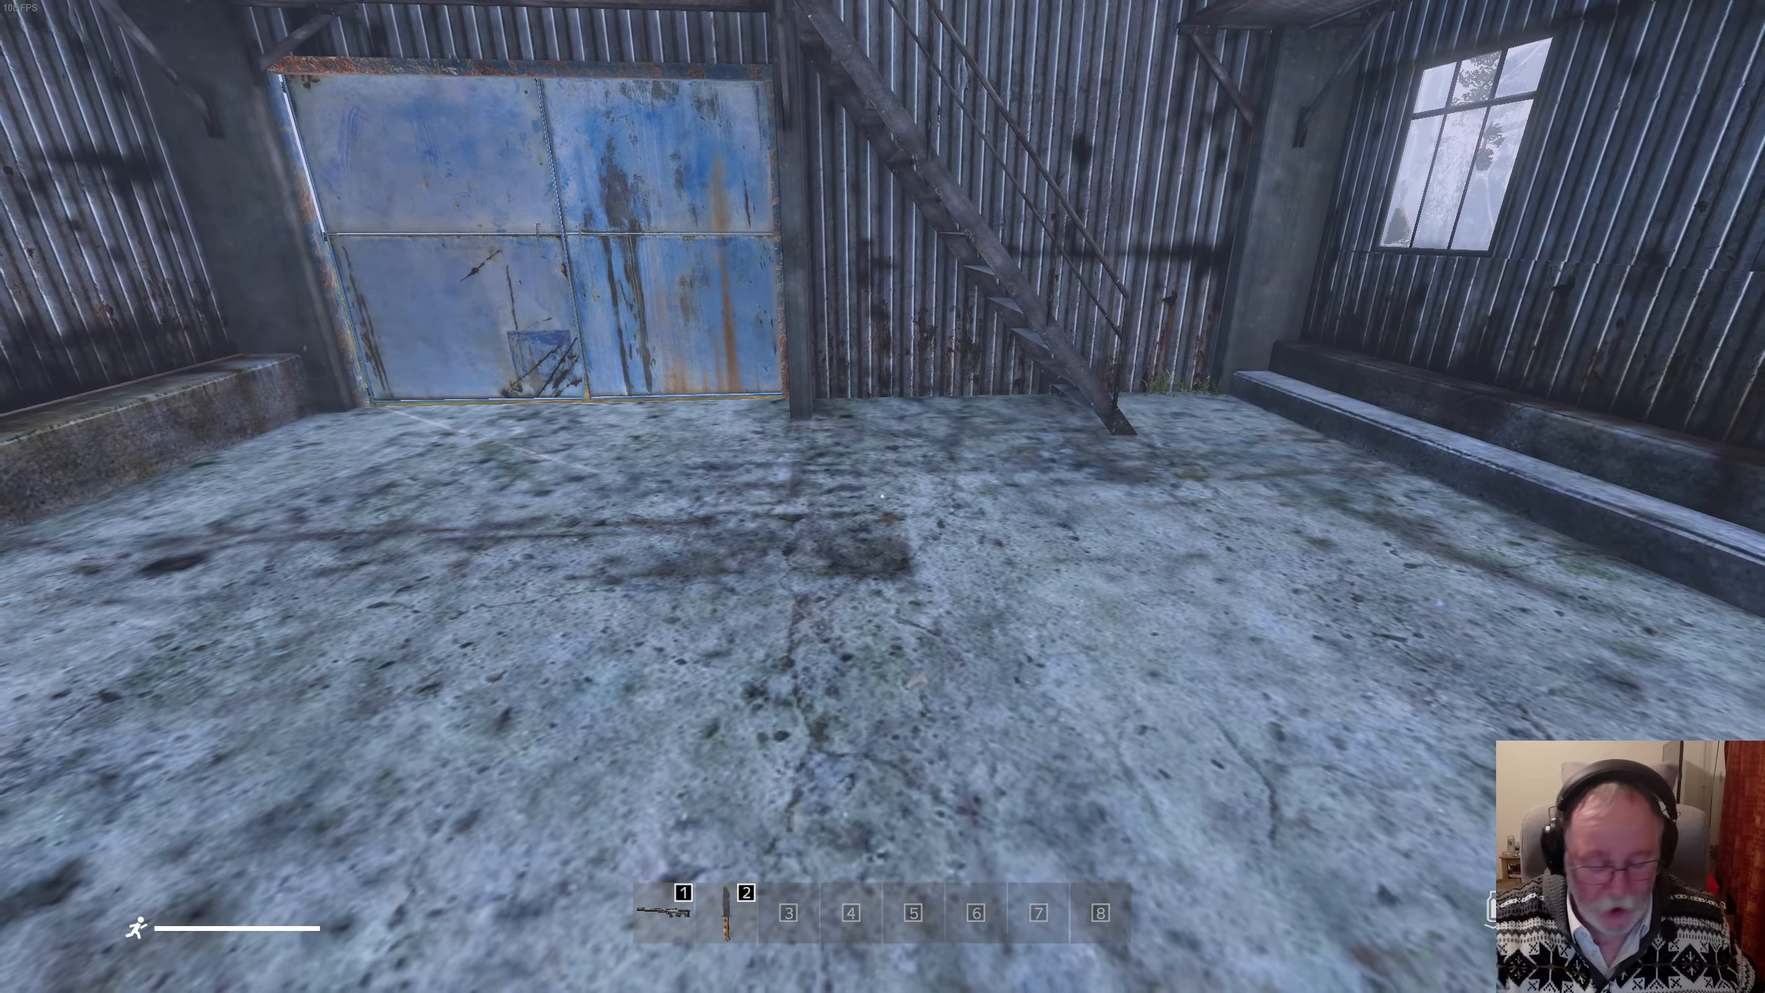
{"action": "key", "text": "v"}
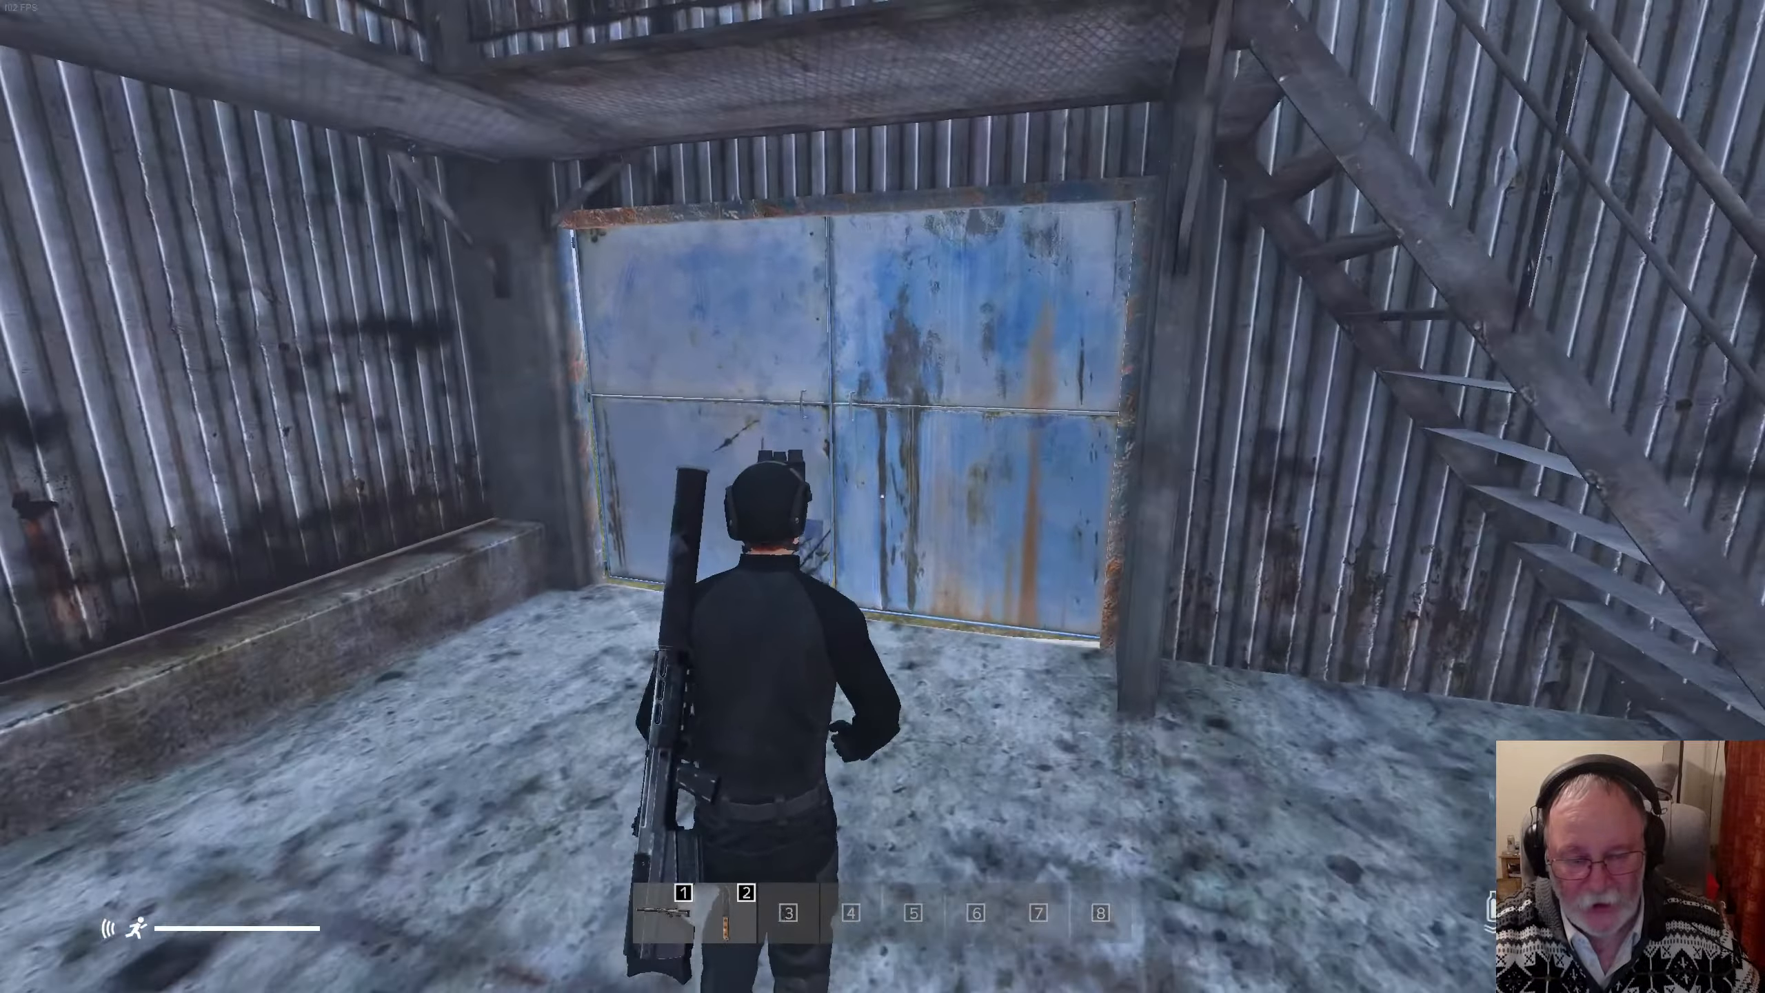
{"action": "key", "text": "f"}
{"action": "key", "text": "w"}
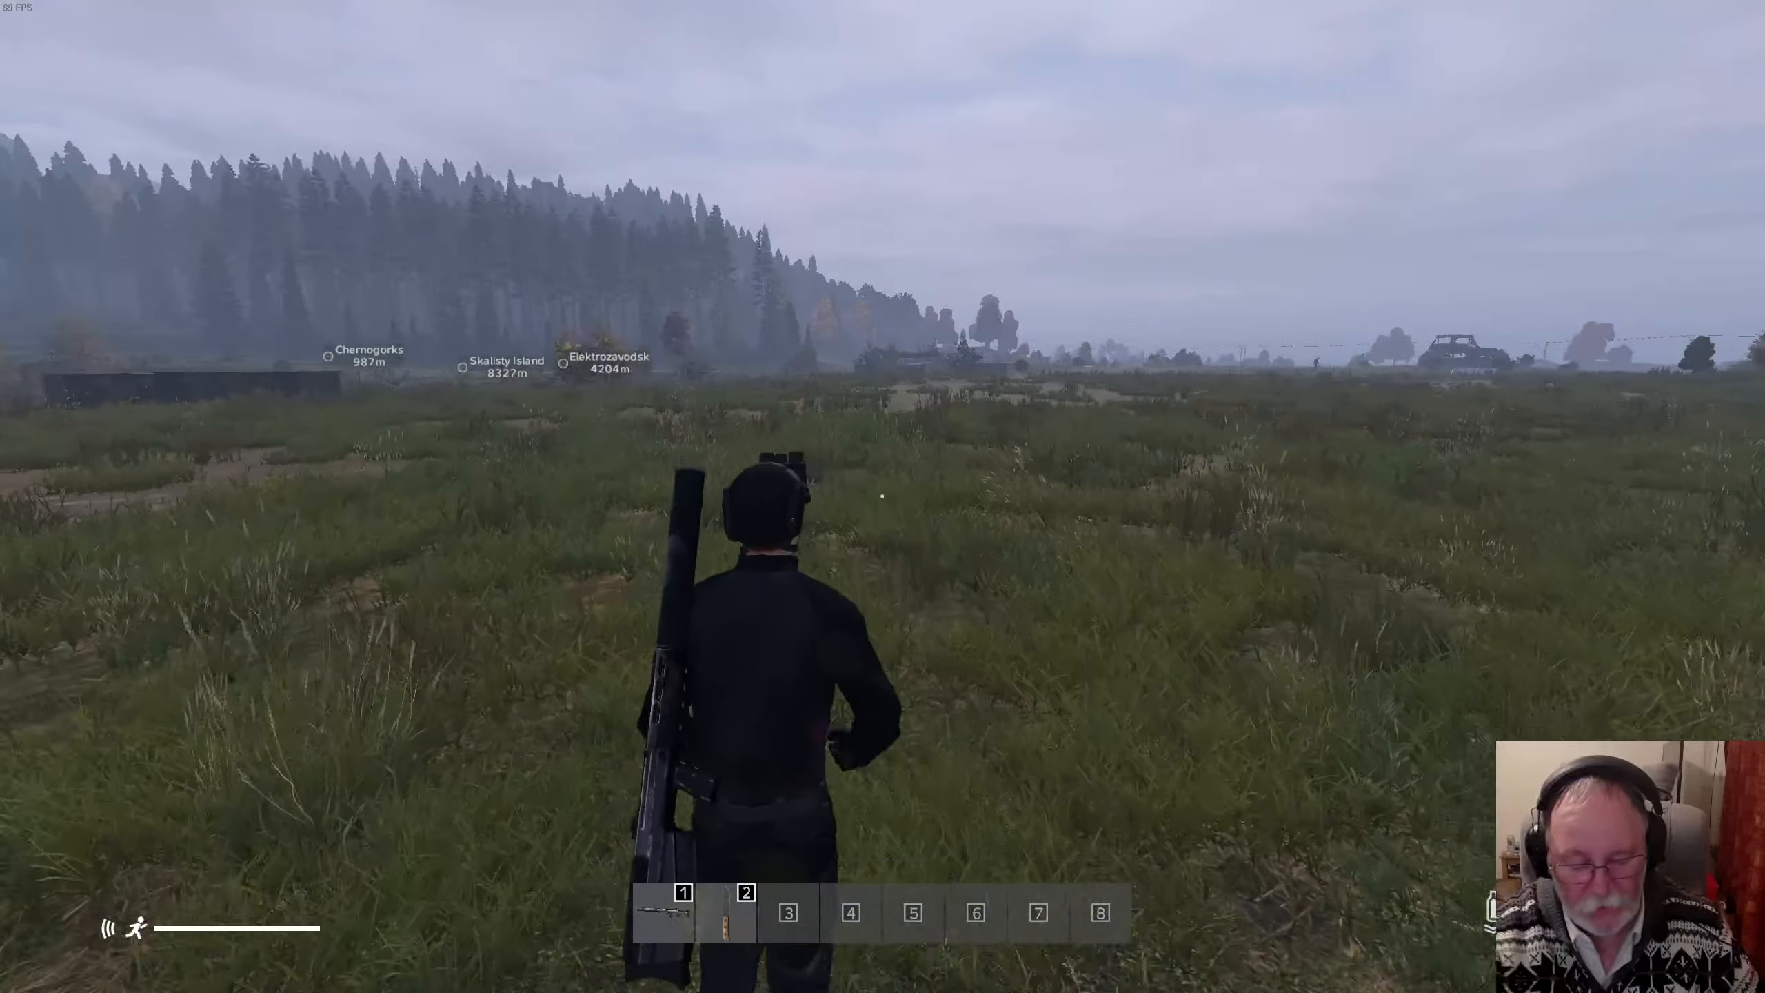
Step: Turn invisibility back on and inspect the warehouse's exterior walls, foundation and open doorway
{"action": "key", "text": "i"}
{"action": "key", "text": "w"}
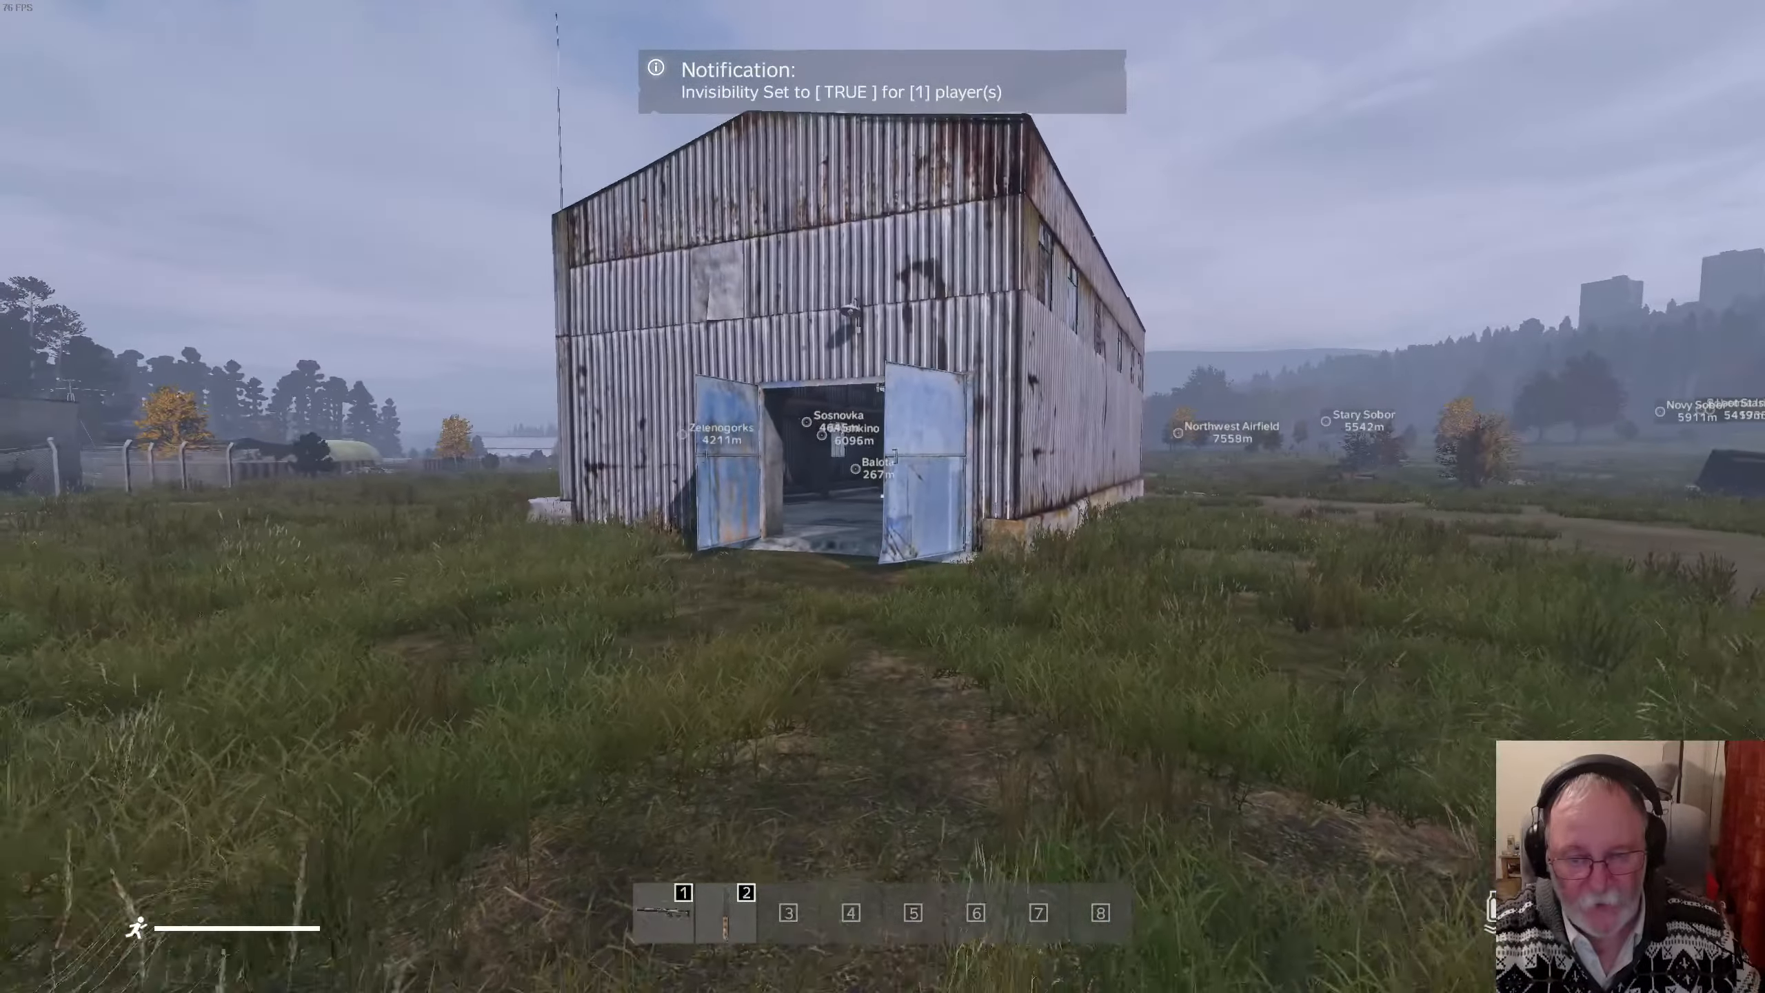
{"action": "key", "text": "w"}
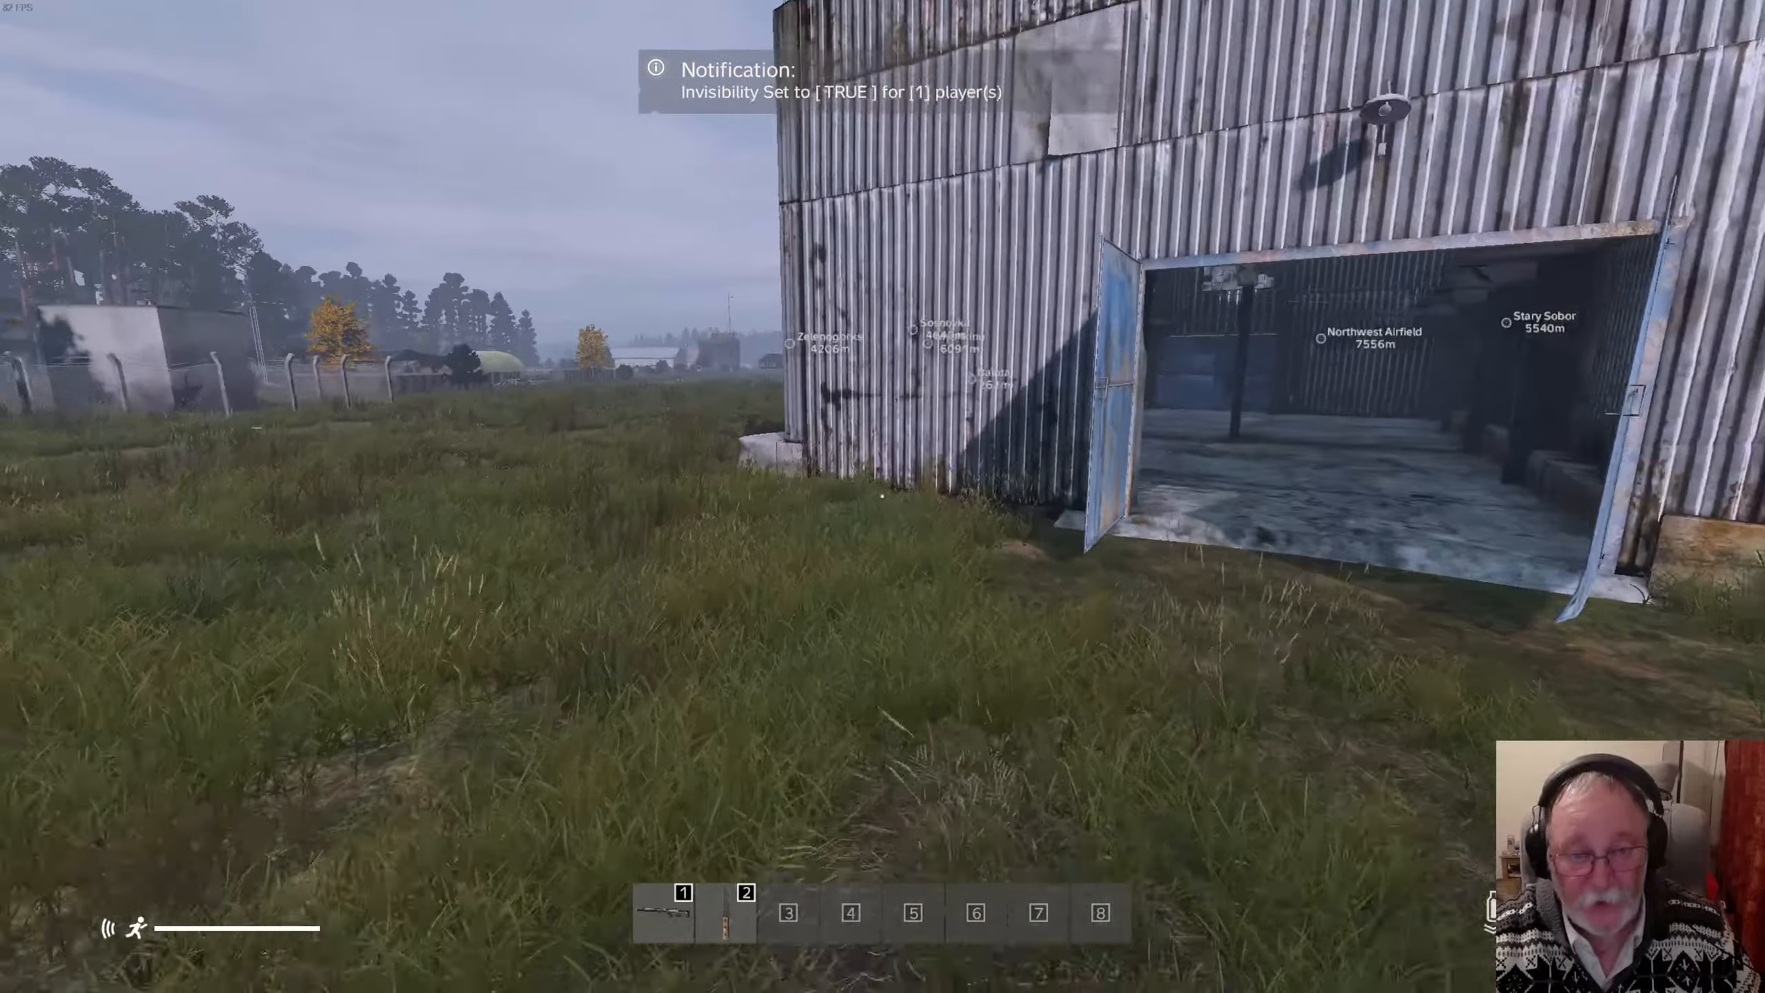
{"action": "key", "text": "w"}
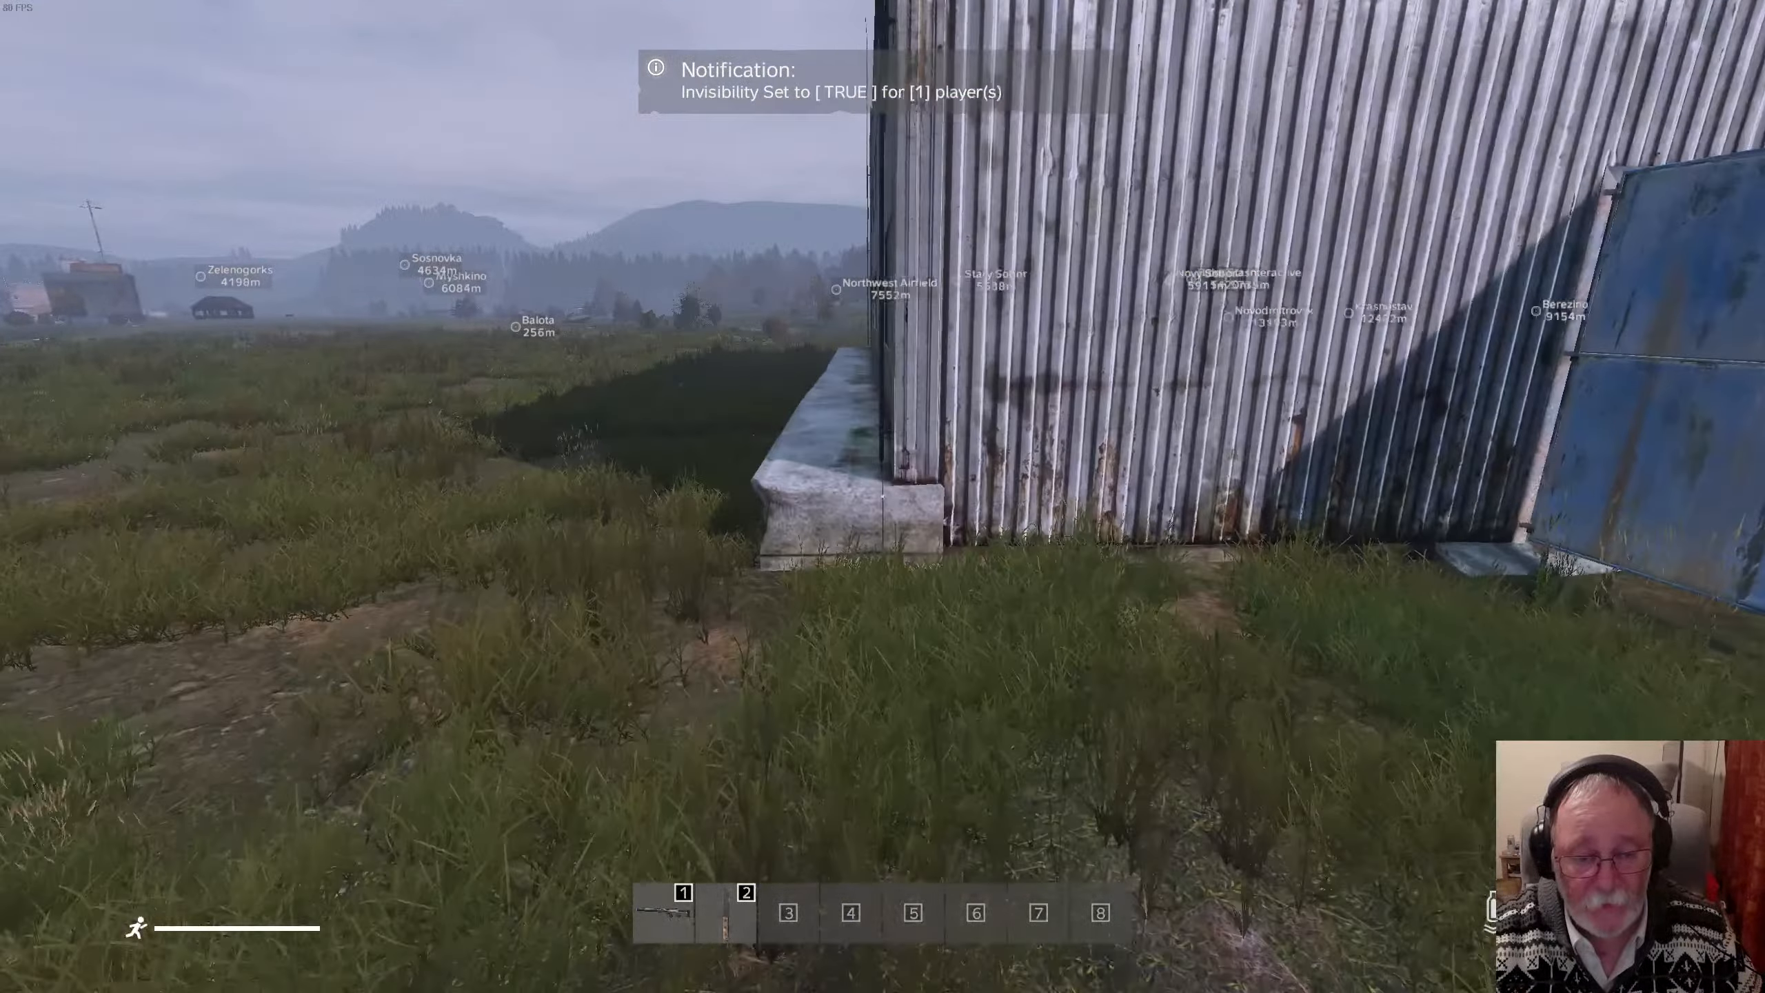
{"action": "key", "text": "w"}
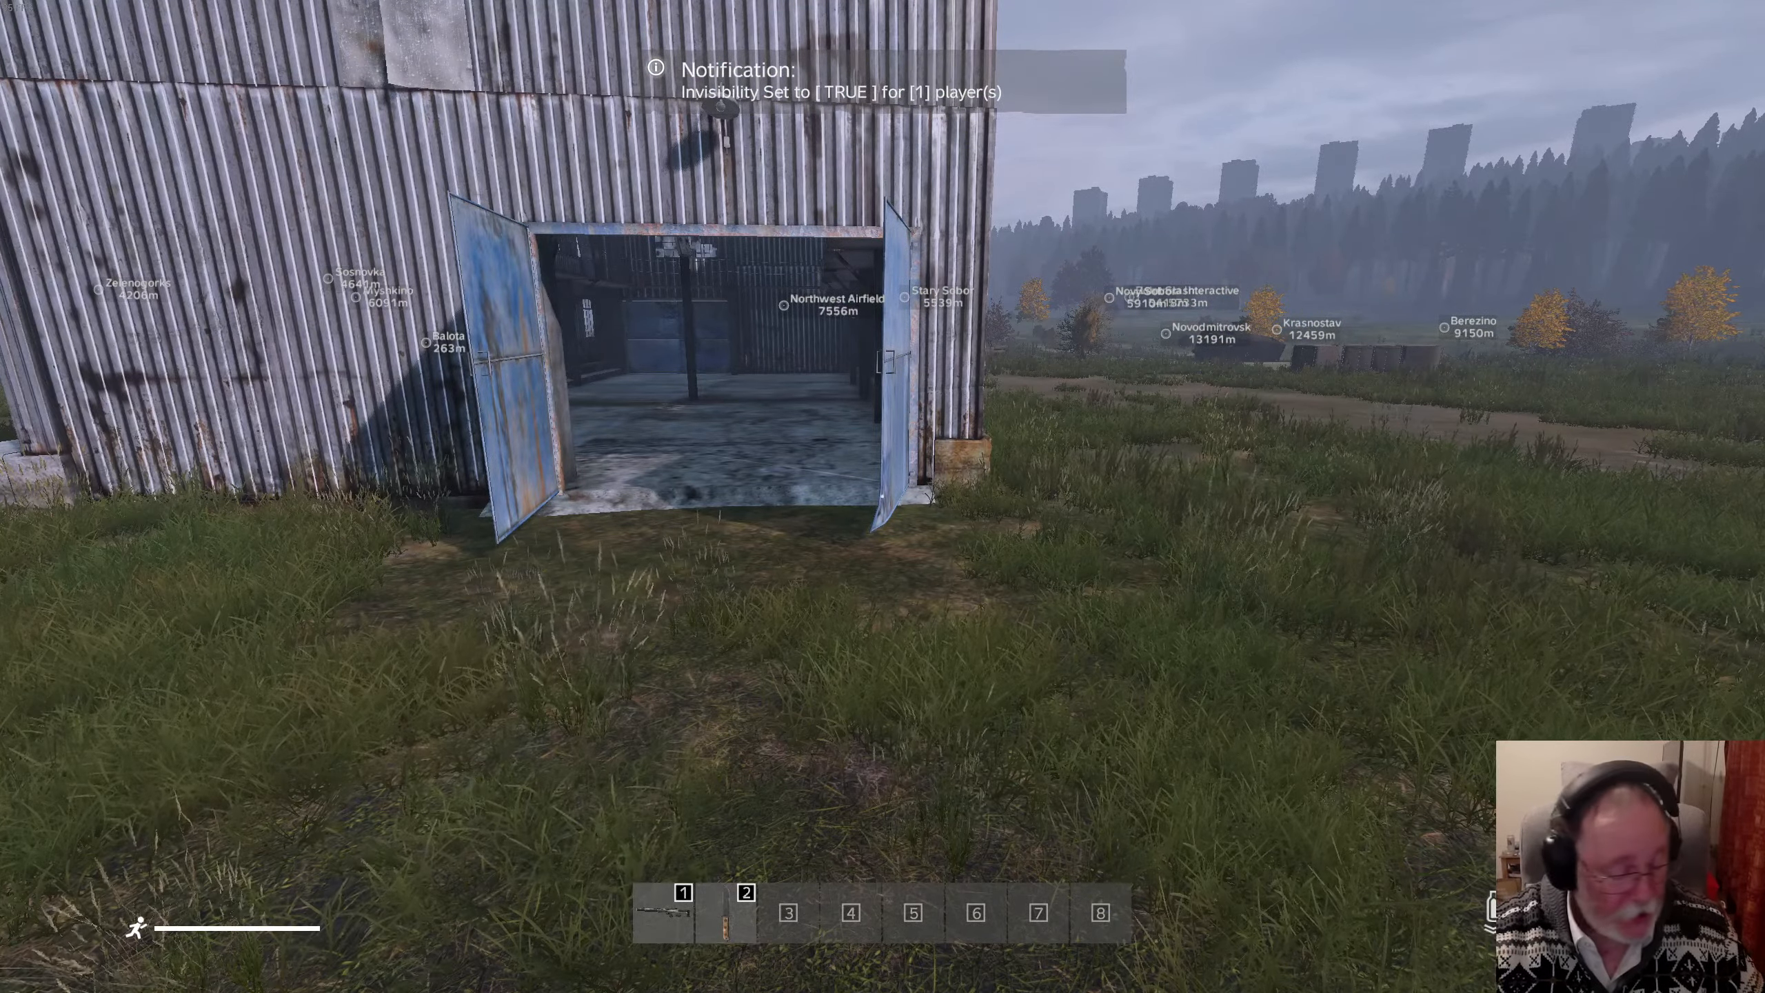
Step: Exit the game server immediately without waiting for the countdown, returning to the main menu
{"action": "key", "text": "Escape"}
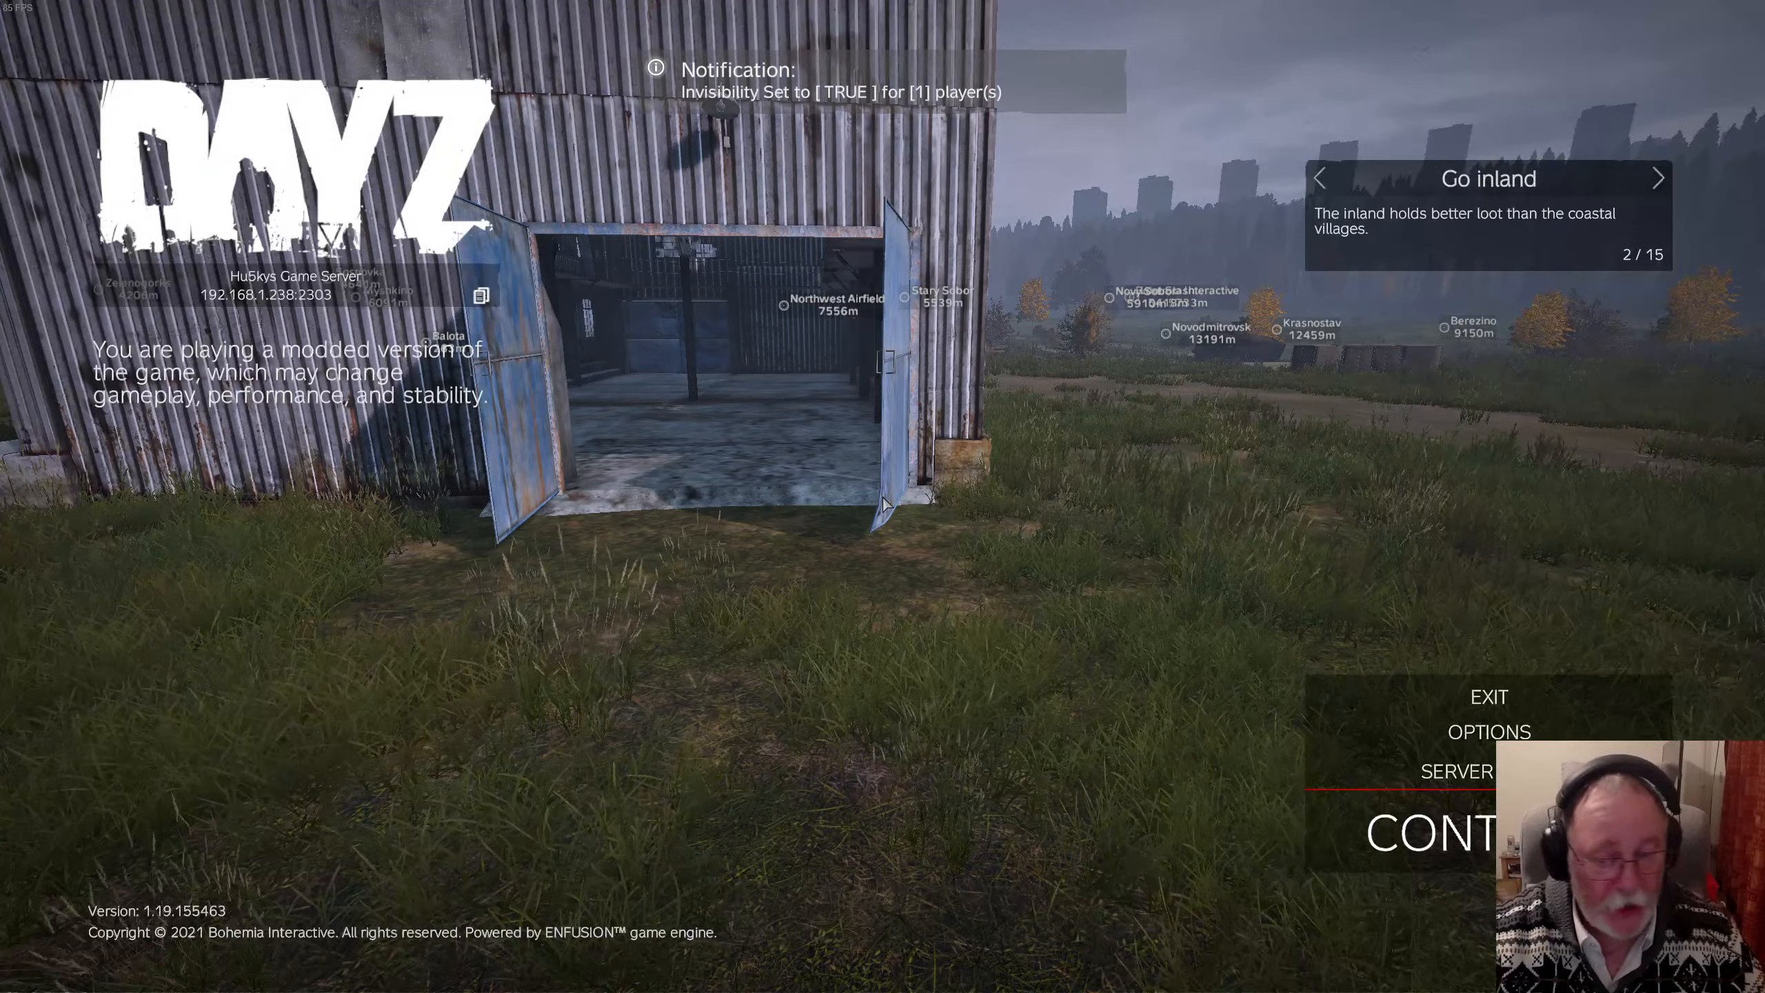
{"action": "left_click", "coordinate": [1421, 699]}
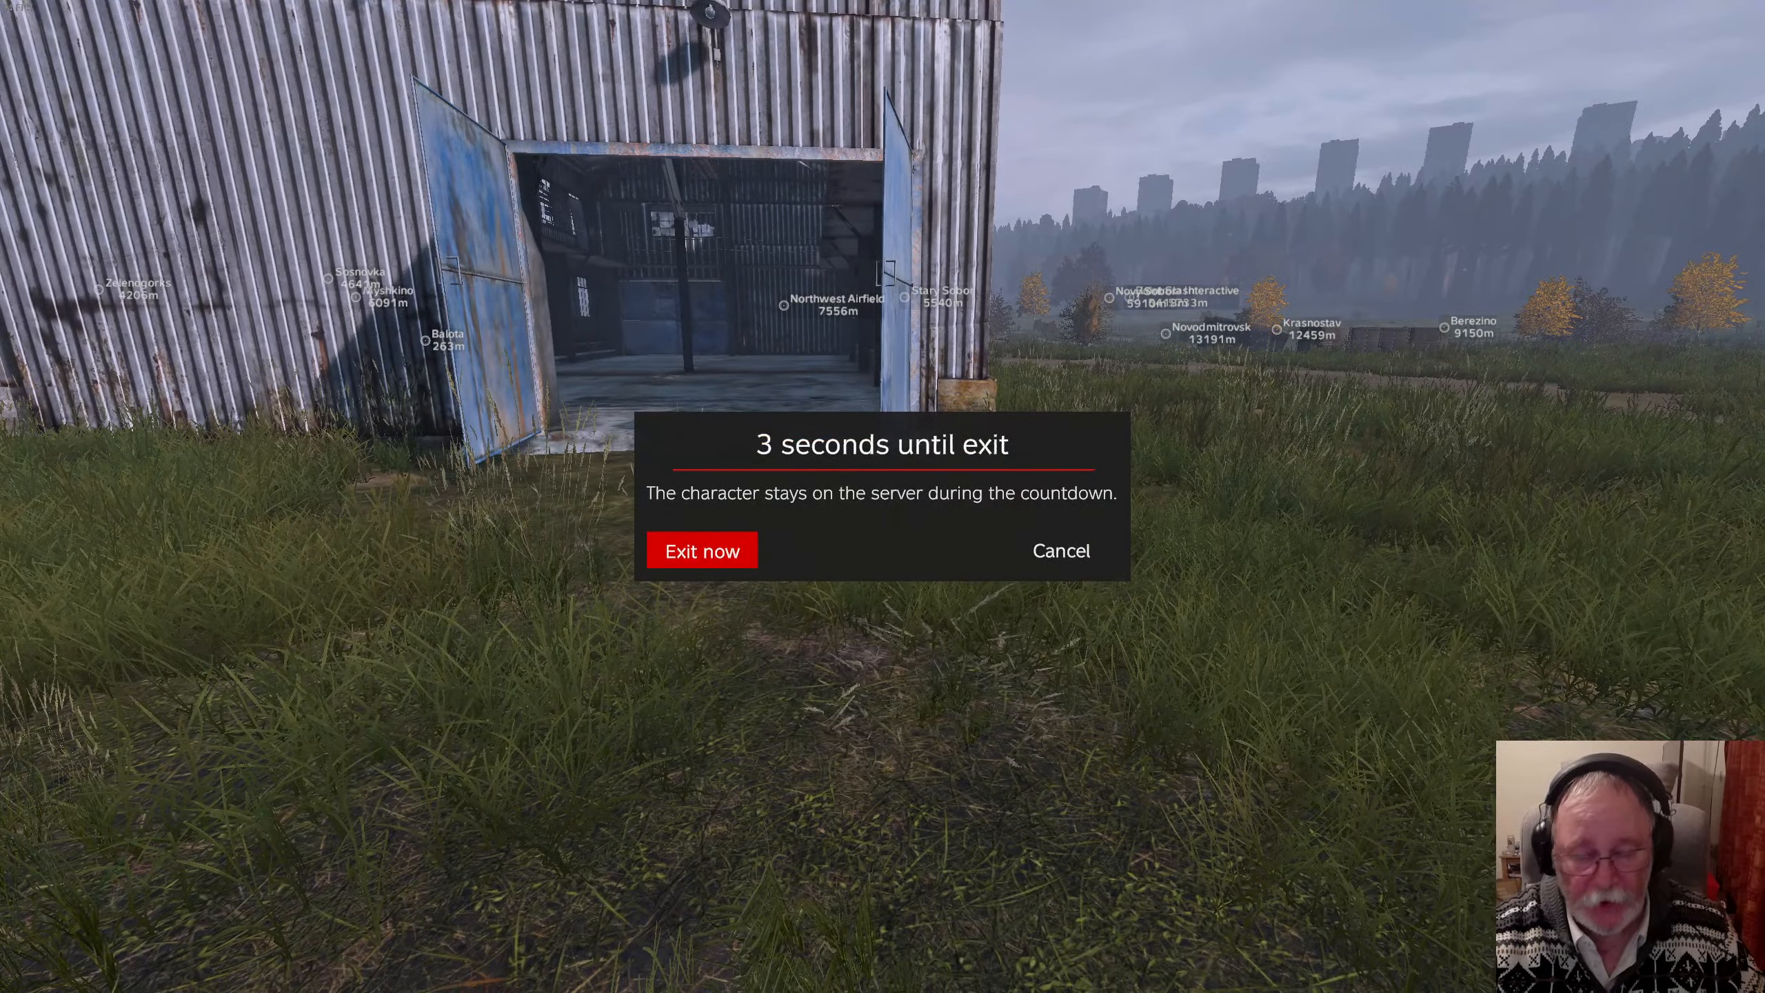
{"action": "left_click", "coordinate": [719, 546]}
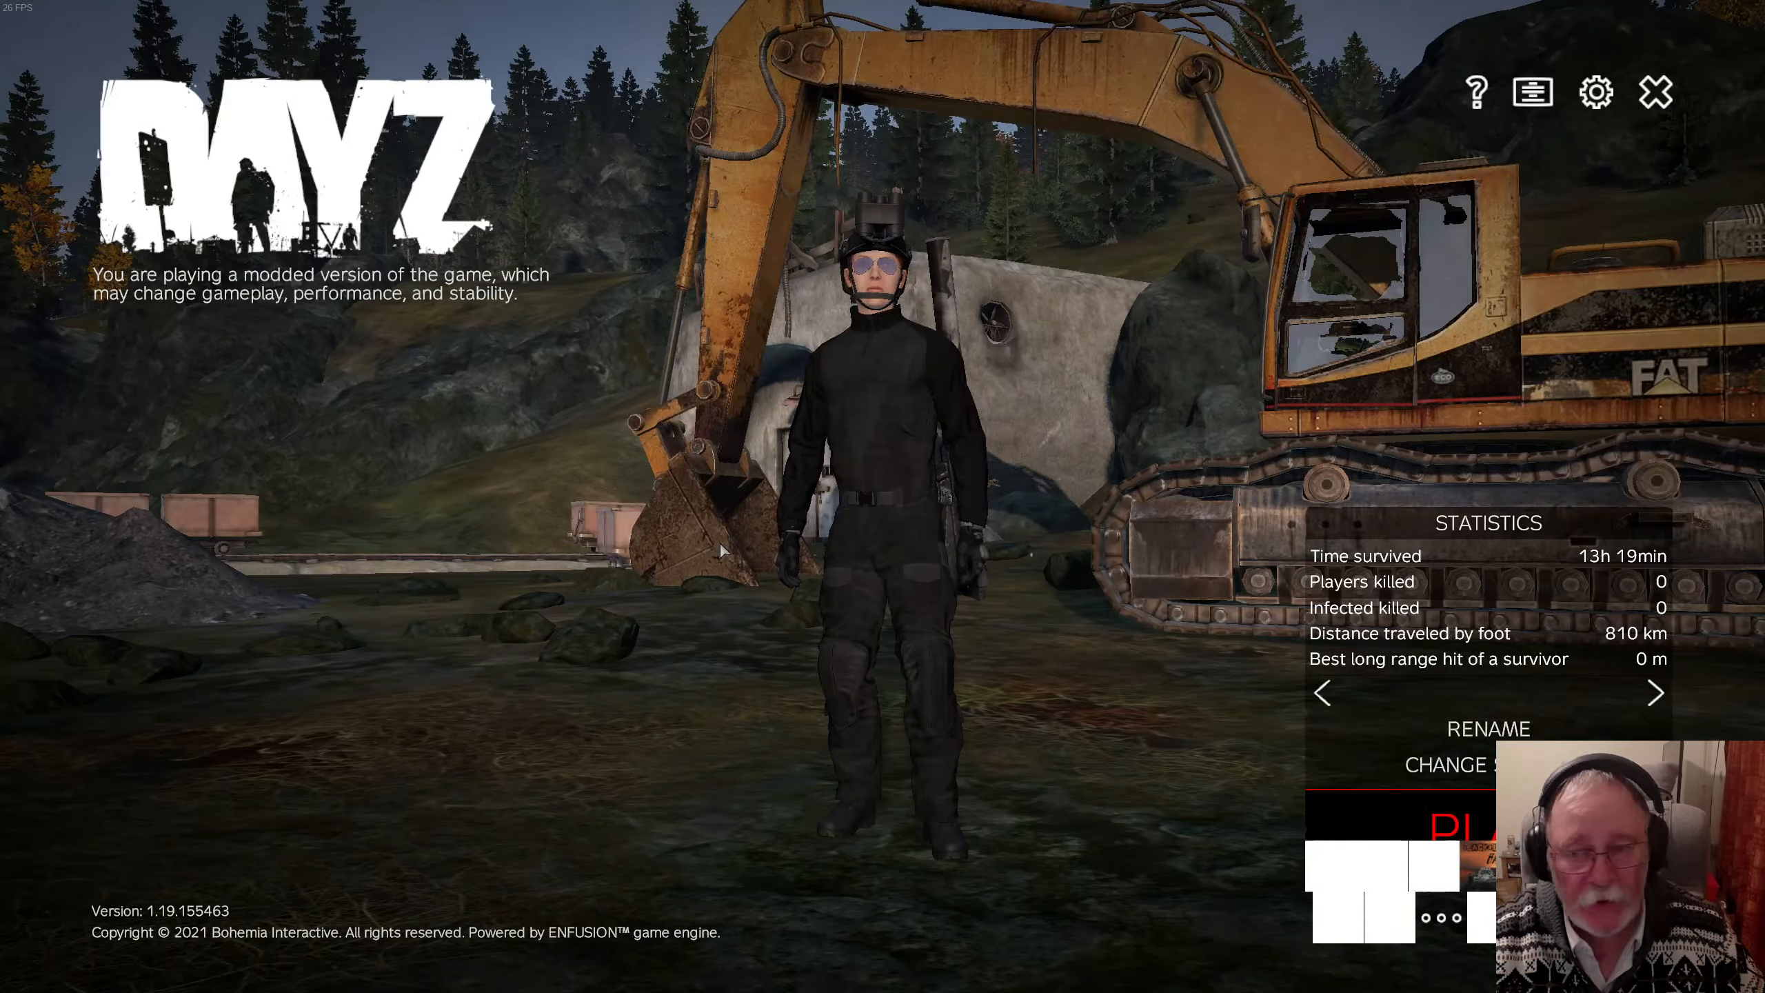
Step: Quit DayZ and shut down the server by closing the server console, the launcher and the server batch window
{"action": "left_click", "coordinate": [1655, 95]}
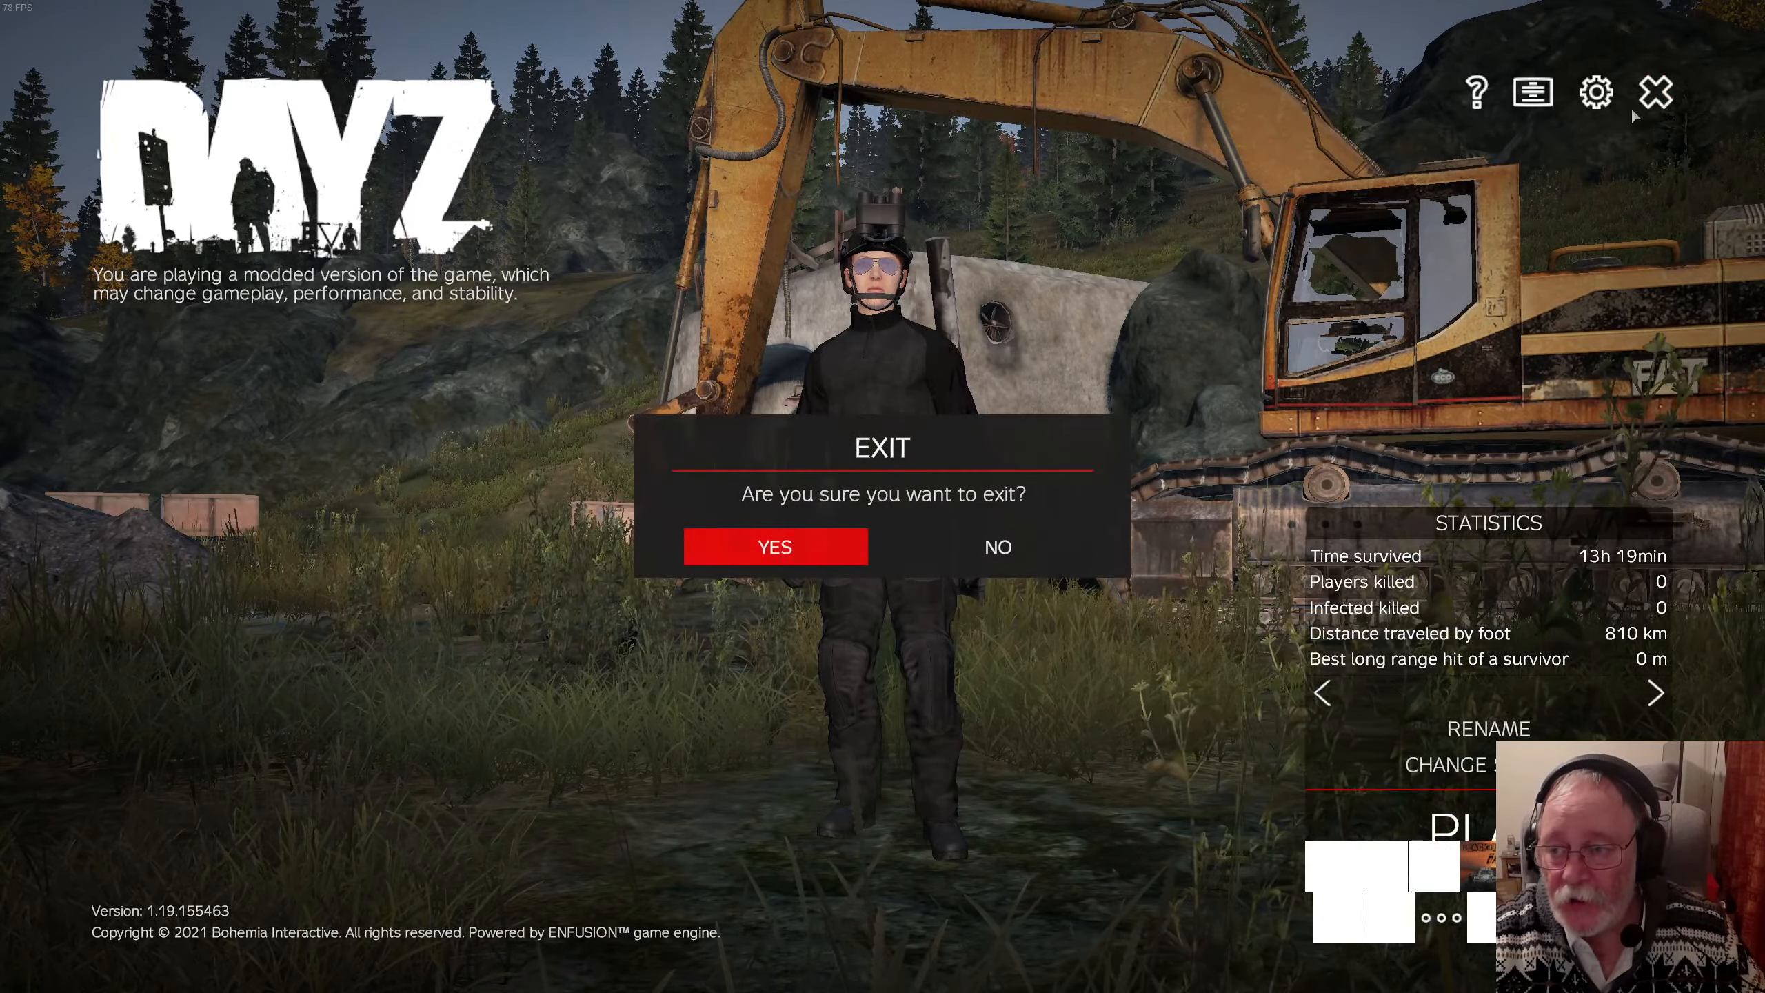
{"action": "left_click", "coordinate": [780, 539]}
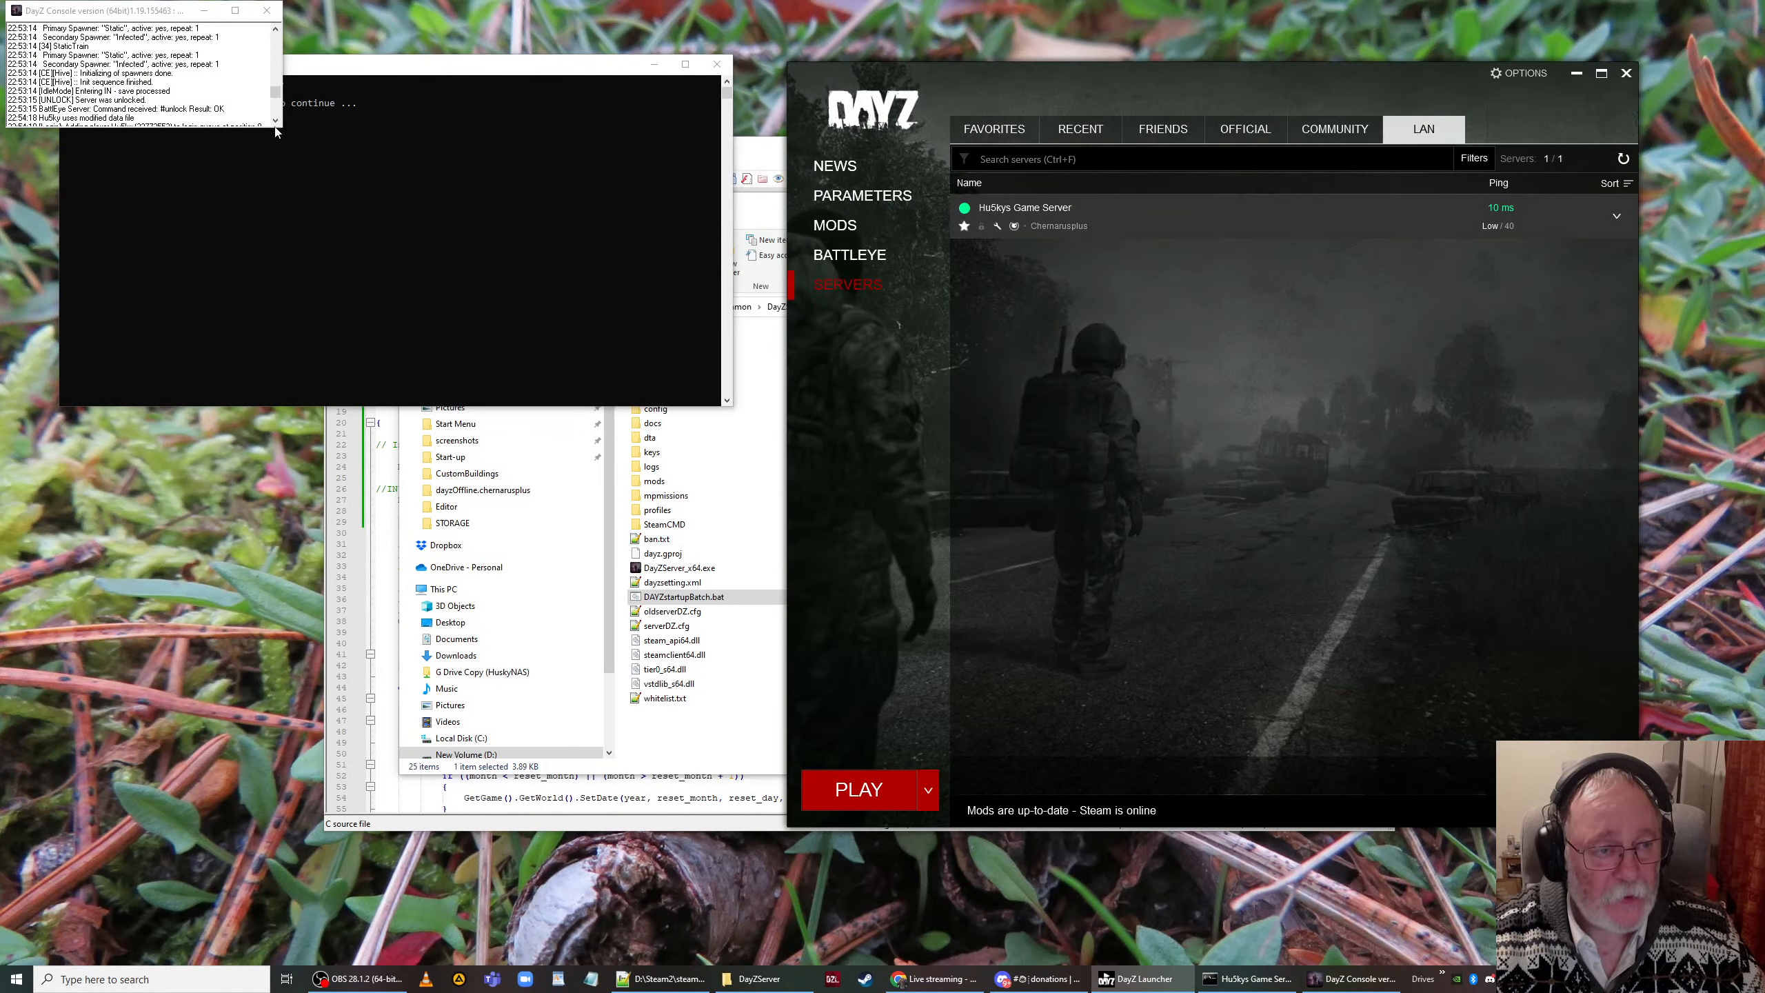
{"action": "left_click", "coordinate": [266, 10]}
{"action": "left_click", "coordinate": [1625, 72]}
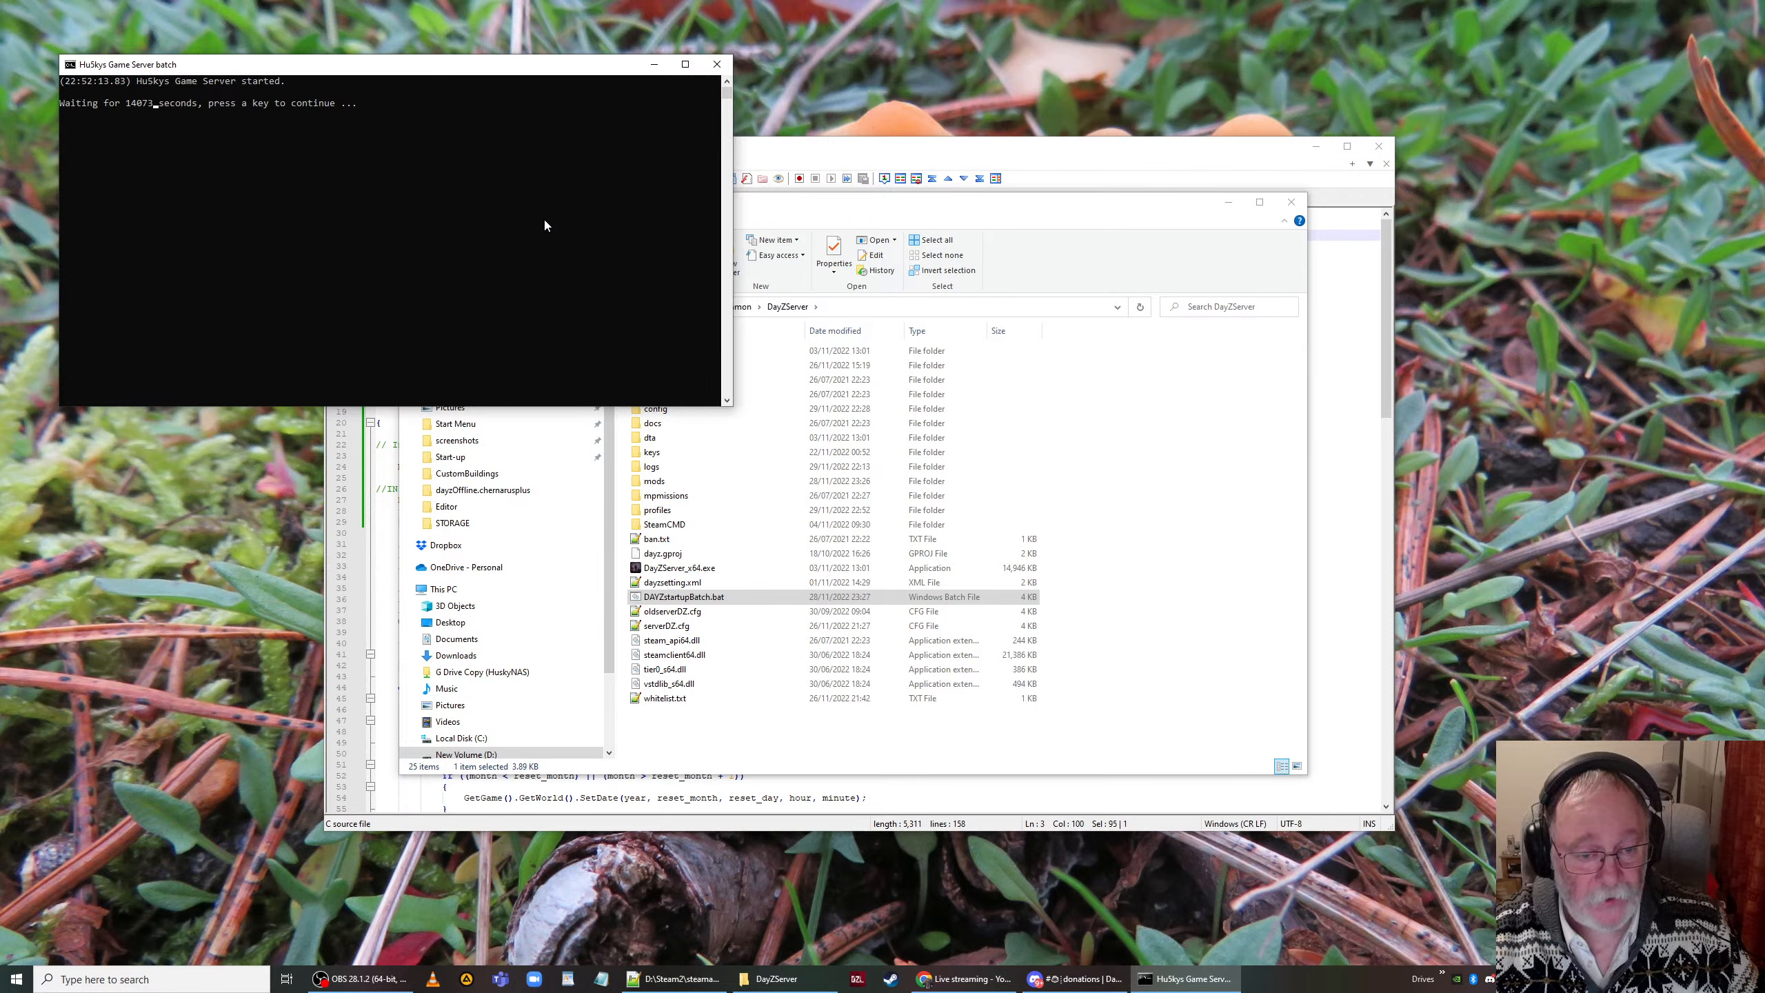
{"action": "left_click", "coordinate": [717, 63]}
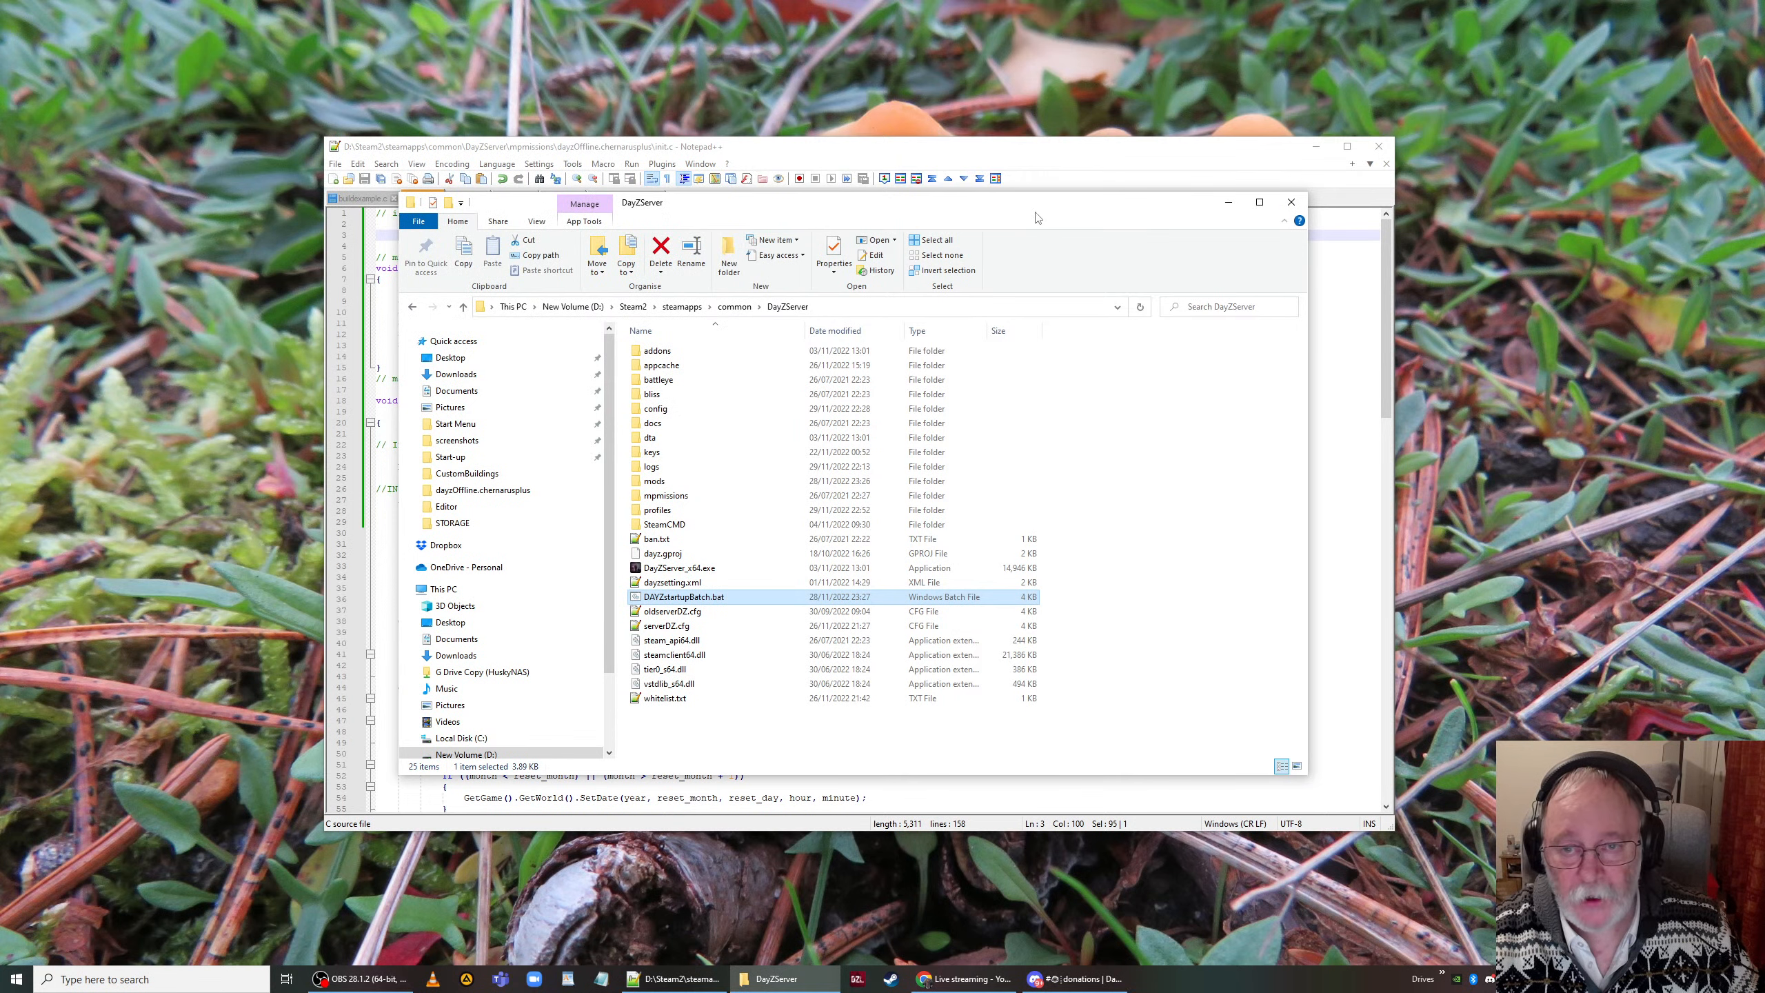
Step: Rearrange the DayZServer folder window and the init.c editor window so that both can be reached
{"action": "left_click_drag", "start_coordinate": [795, 202], "coordinate": [1019, 268]}
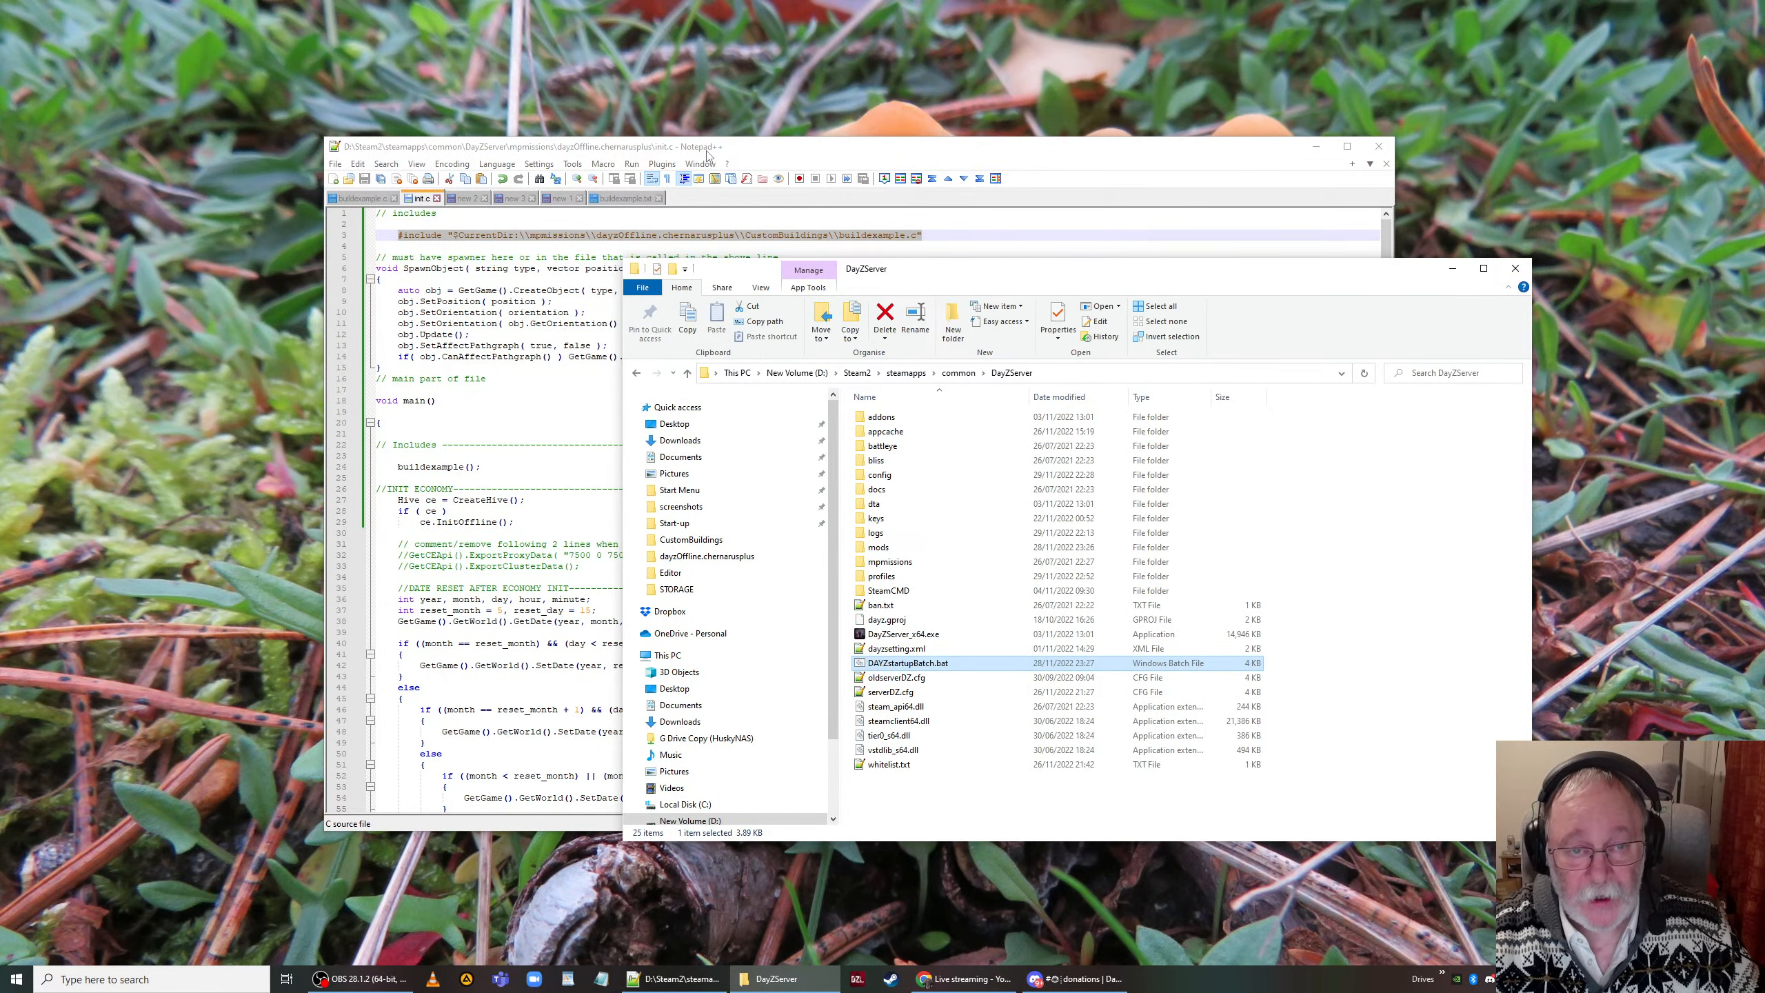
{"action": "left_click_drag", "start_coordinate": [708, 154], "coordinate": [514, 73]}
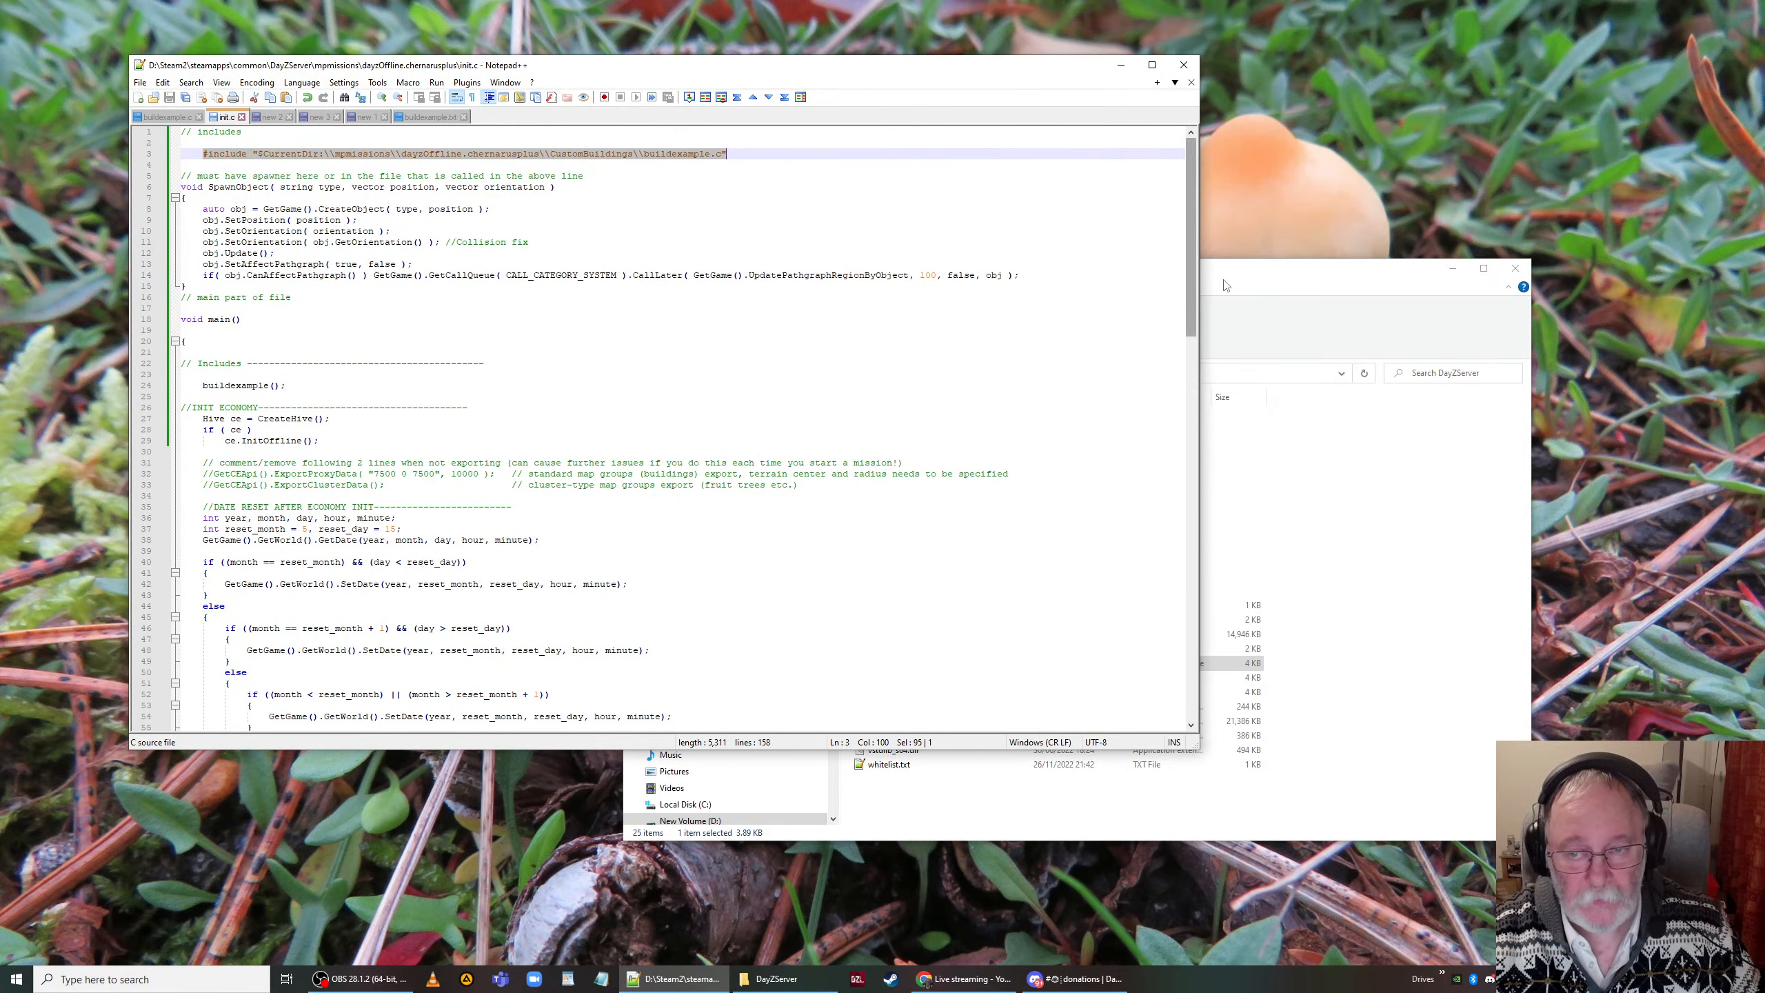
{"action": "left_click", "coordinate": [1250, 279]}
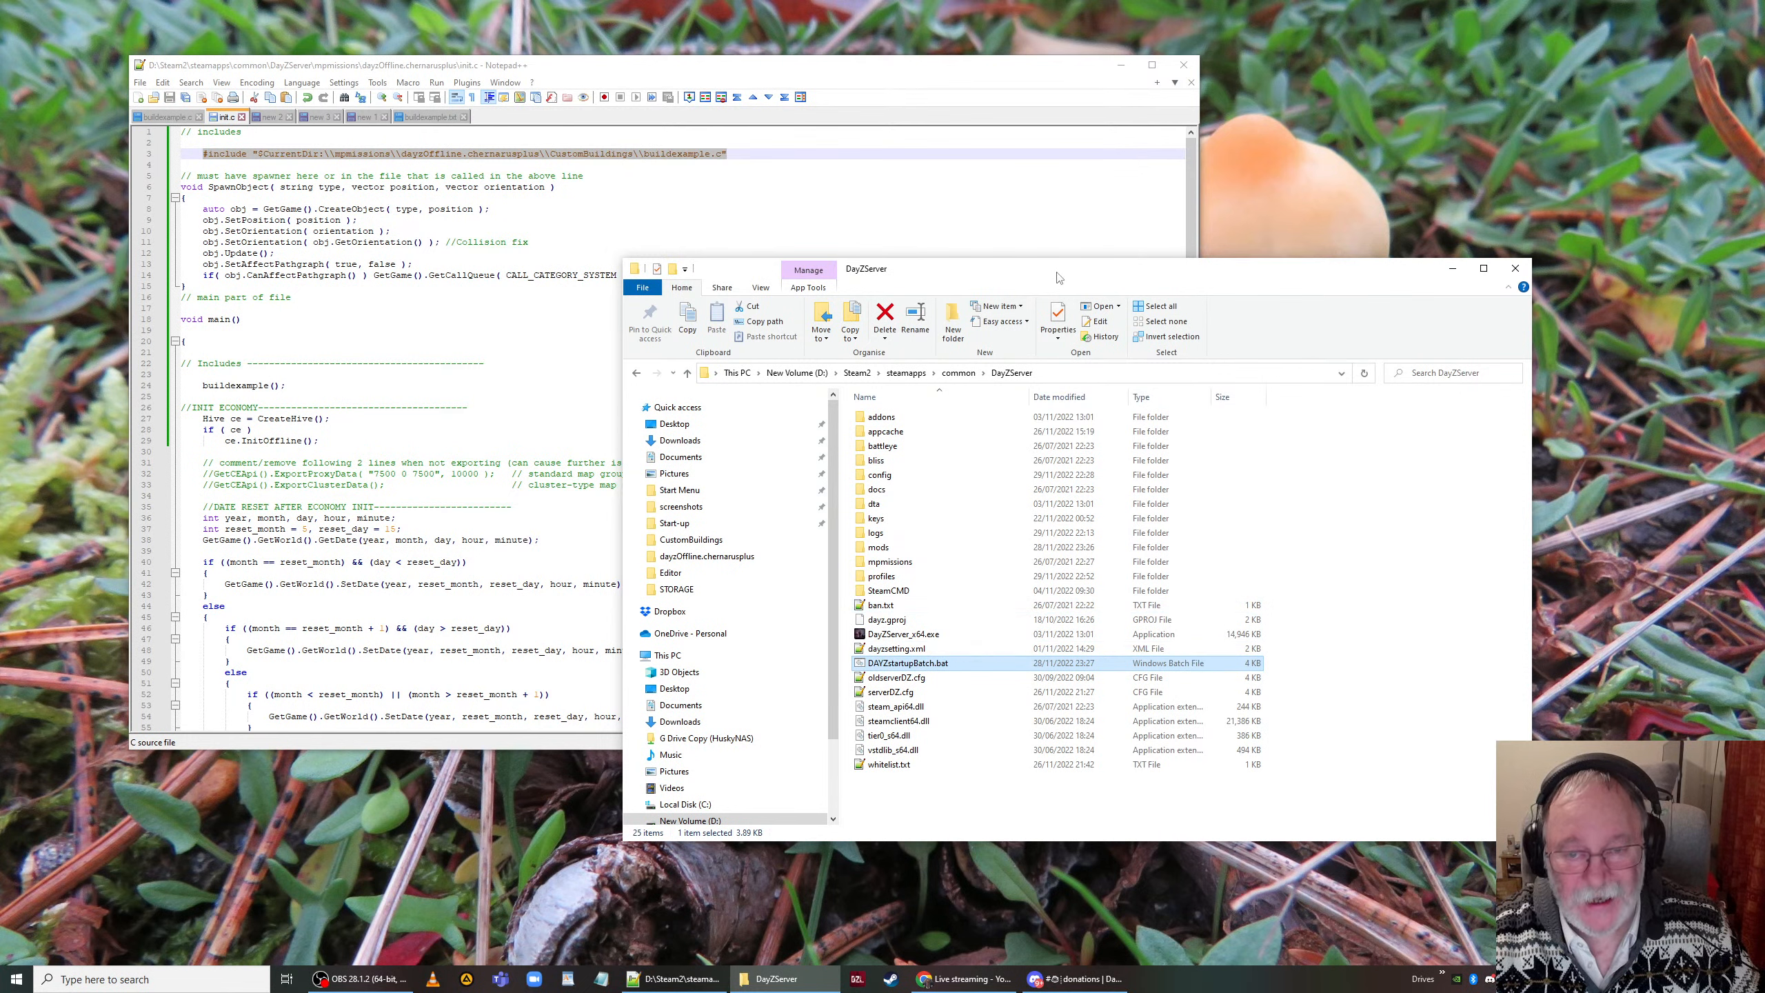
{"action": "left_click_drag", "start_coordinate": [1058, 276], "coordinate": [1104, 249]}
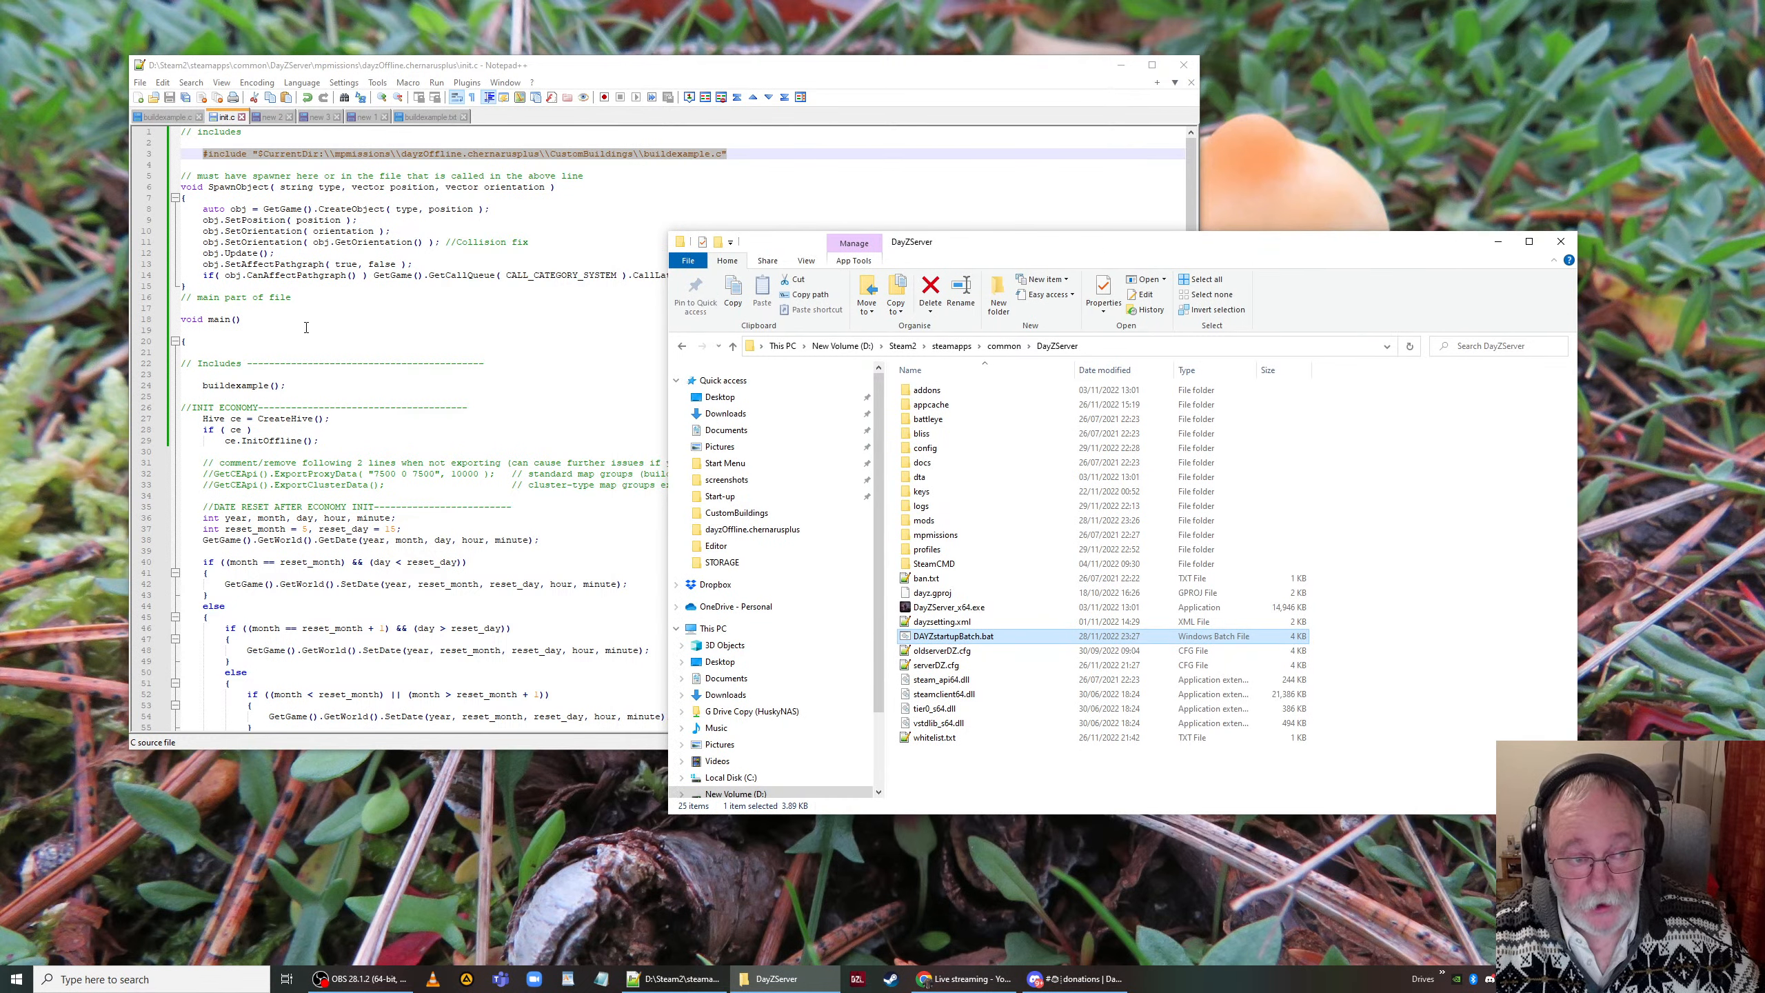
Step: Comment out the buildexample(); call and the buildexample.c #include line in init.c with "// ", saving the file
{"action": "left_click", "coordinate": [202, 388]}
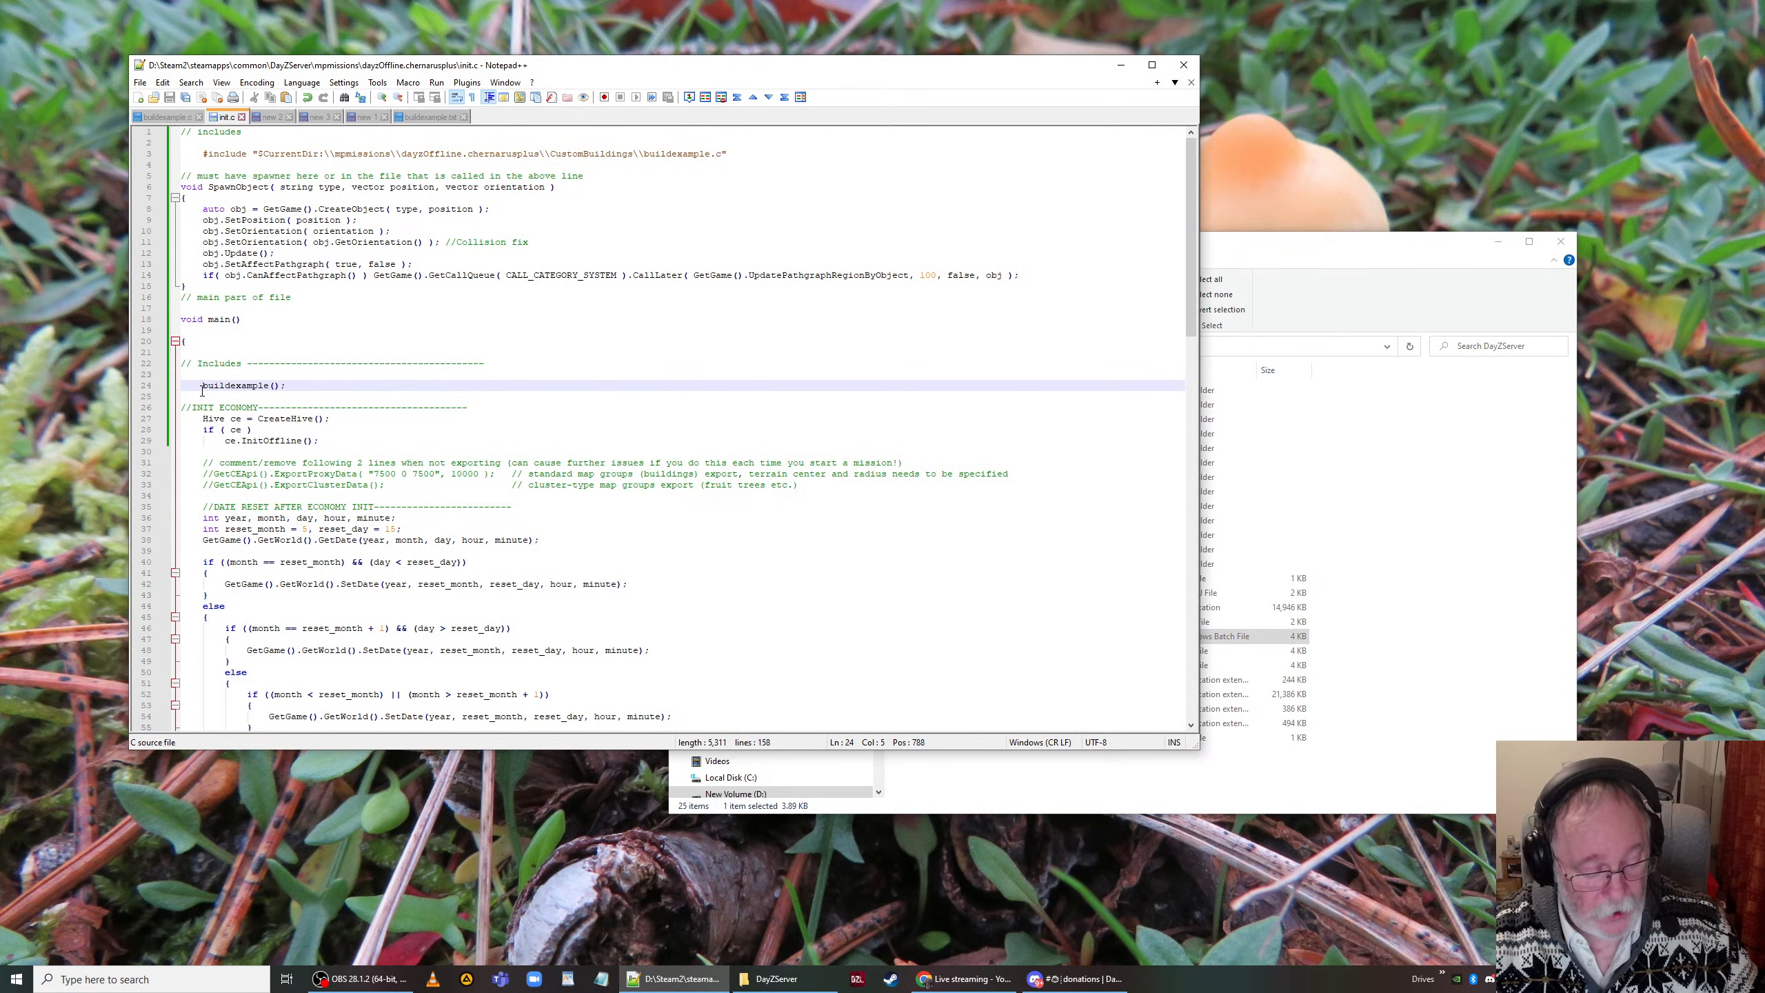
{"action": "type", "text": "//"}
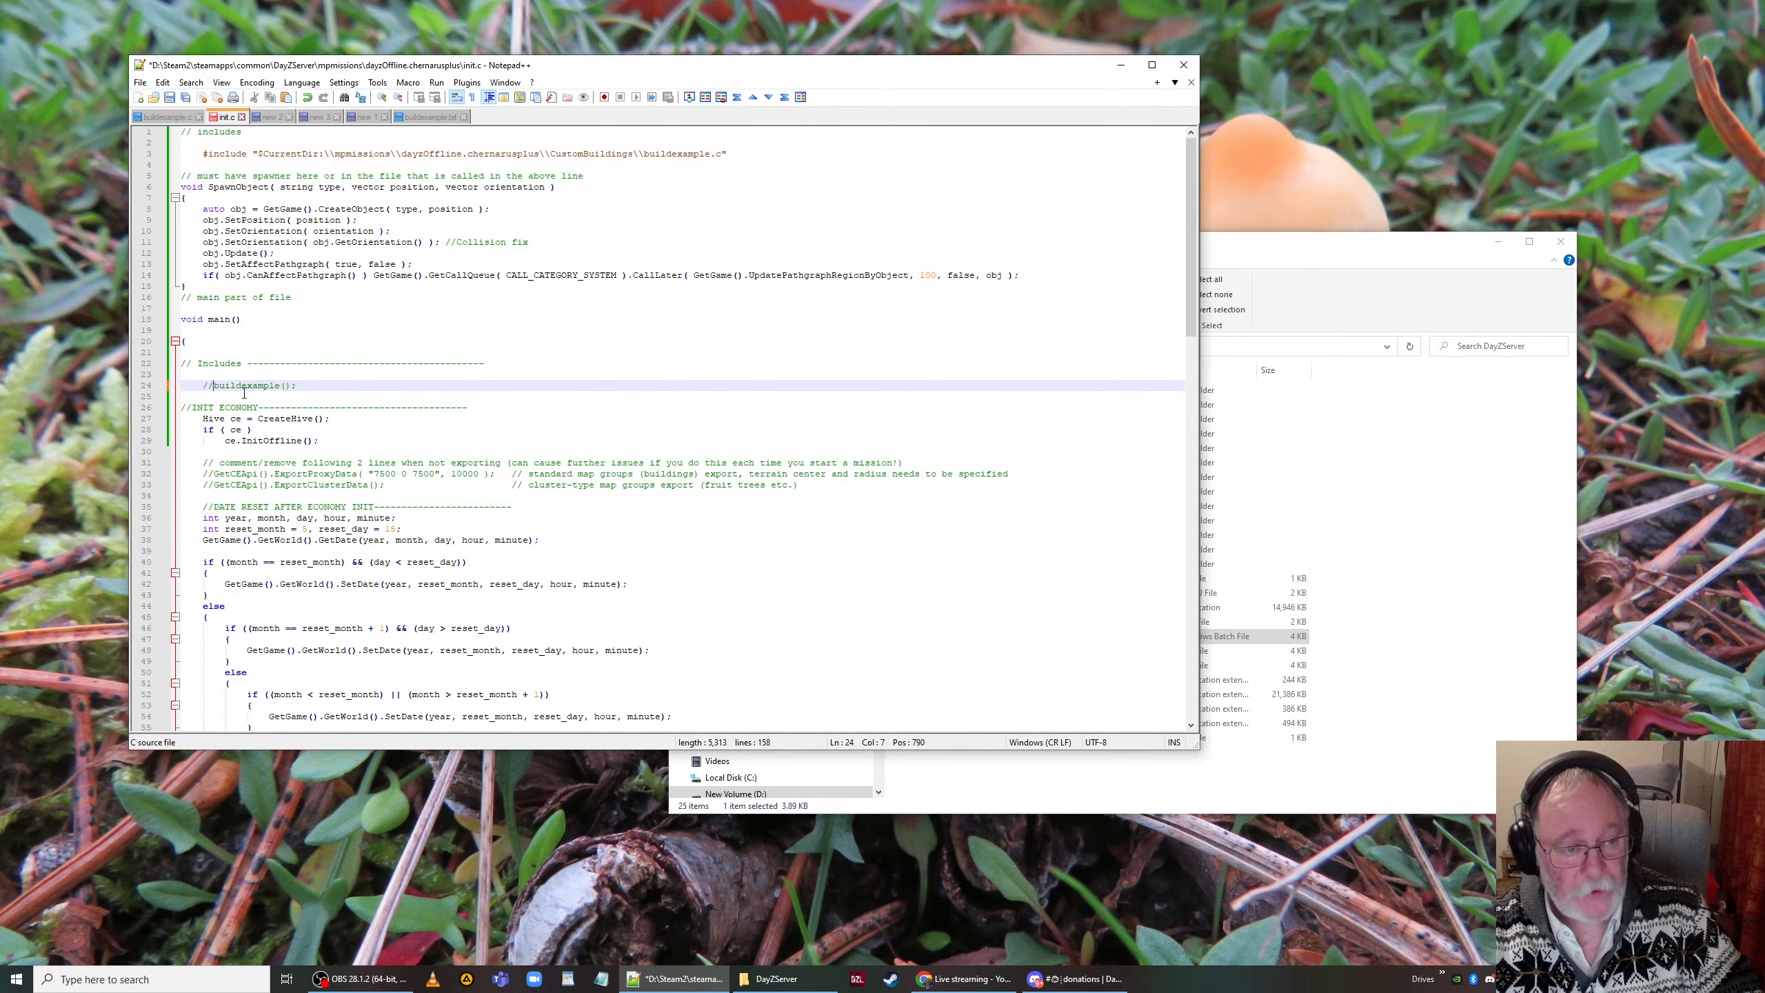
{"action": "left_click", "coordinate": [203, 153]}
{"action": "type", "text": "//"}
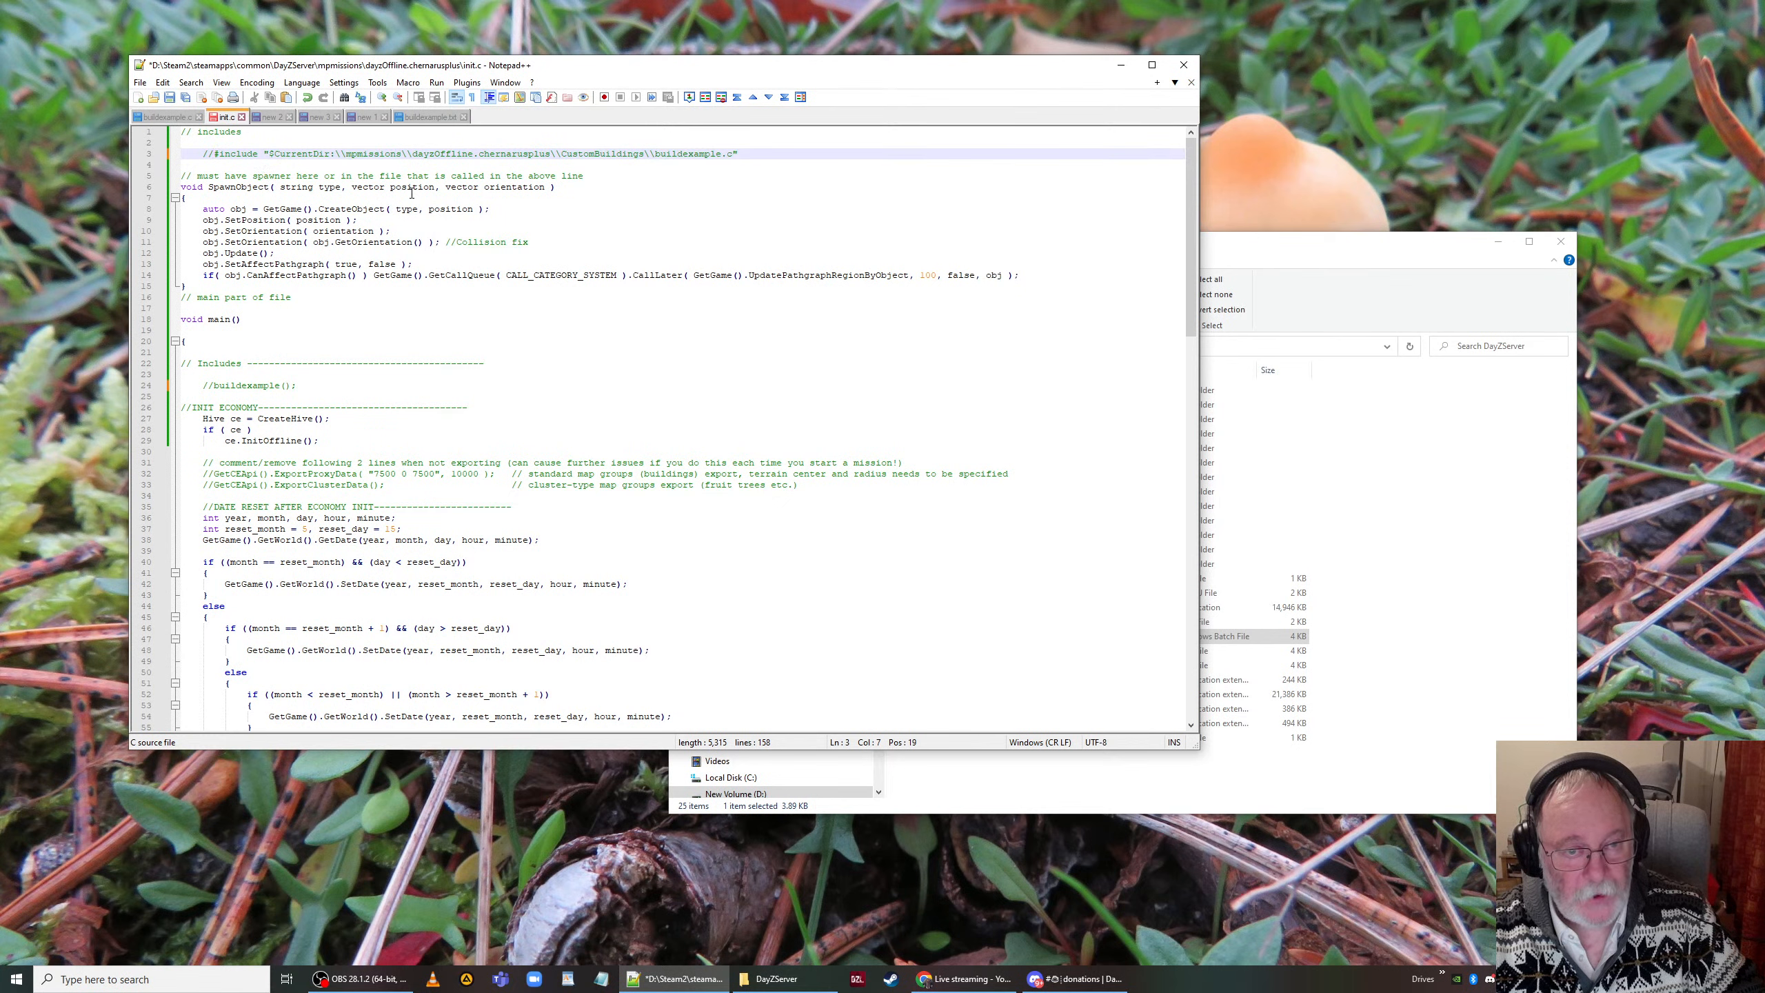
{"action": "left_click", "coordinate": [169, 96]}
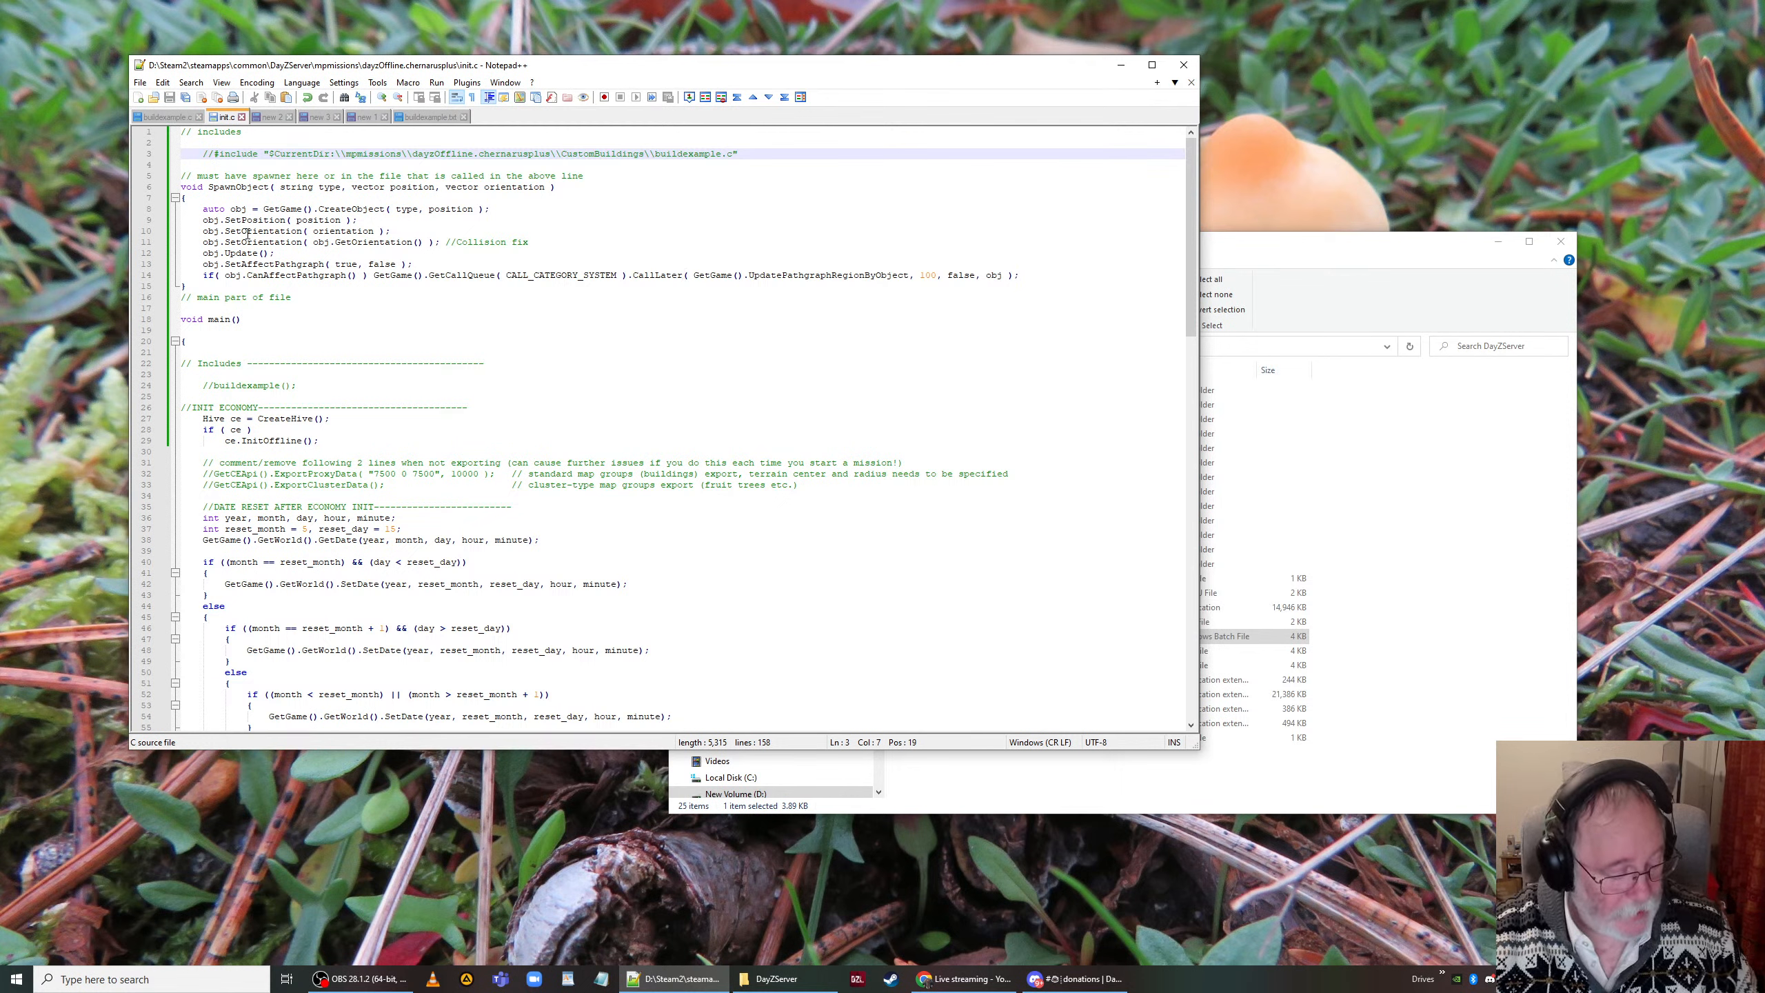
{"action": "left_click", "coordinate": [215, 387]}
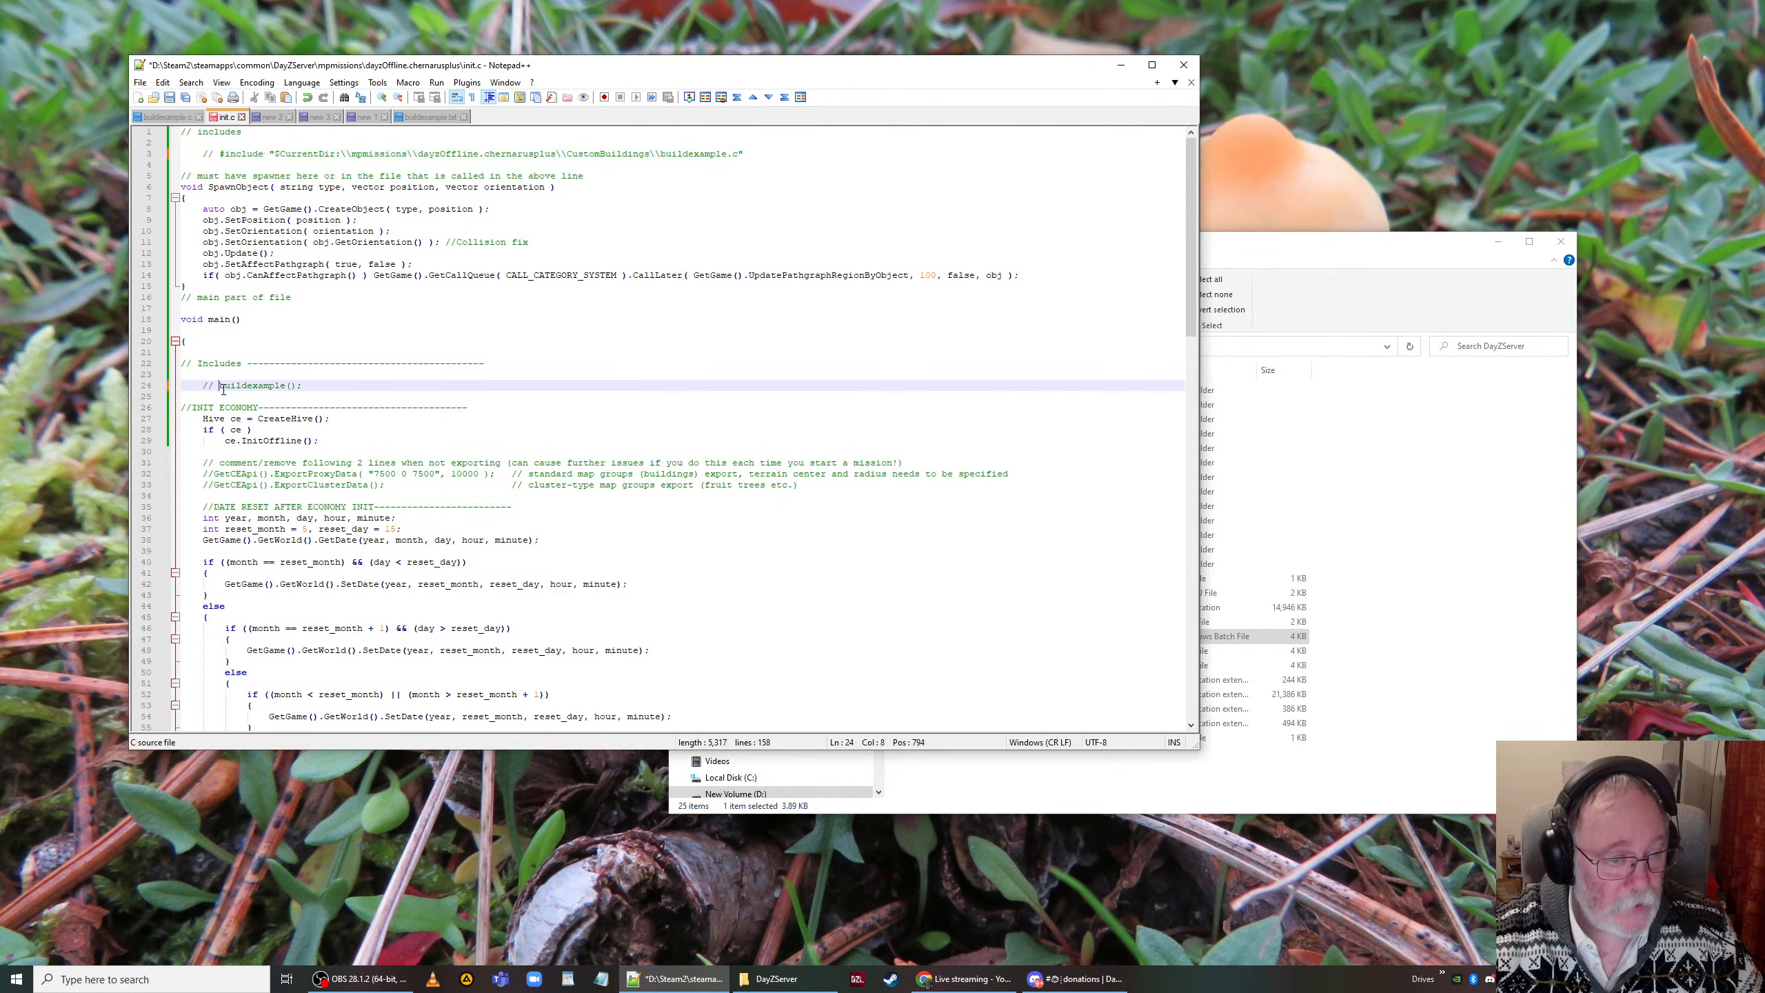
Step: Copy the buildexample.c #include statement without its comment marks and paste six copies below the commented line
{"action": "left_click_drag", "start_coordinate": [743, 154], "coordinate": [223, 162]}
{"action": "key", "text": "ctrl+c"}
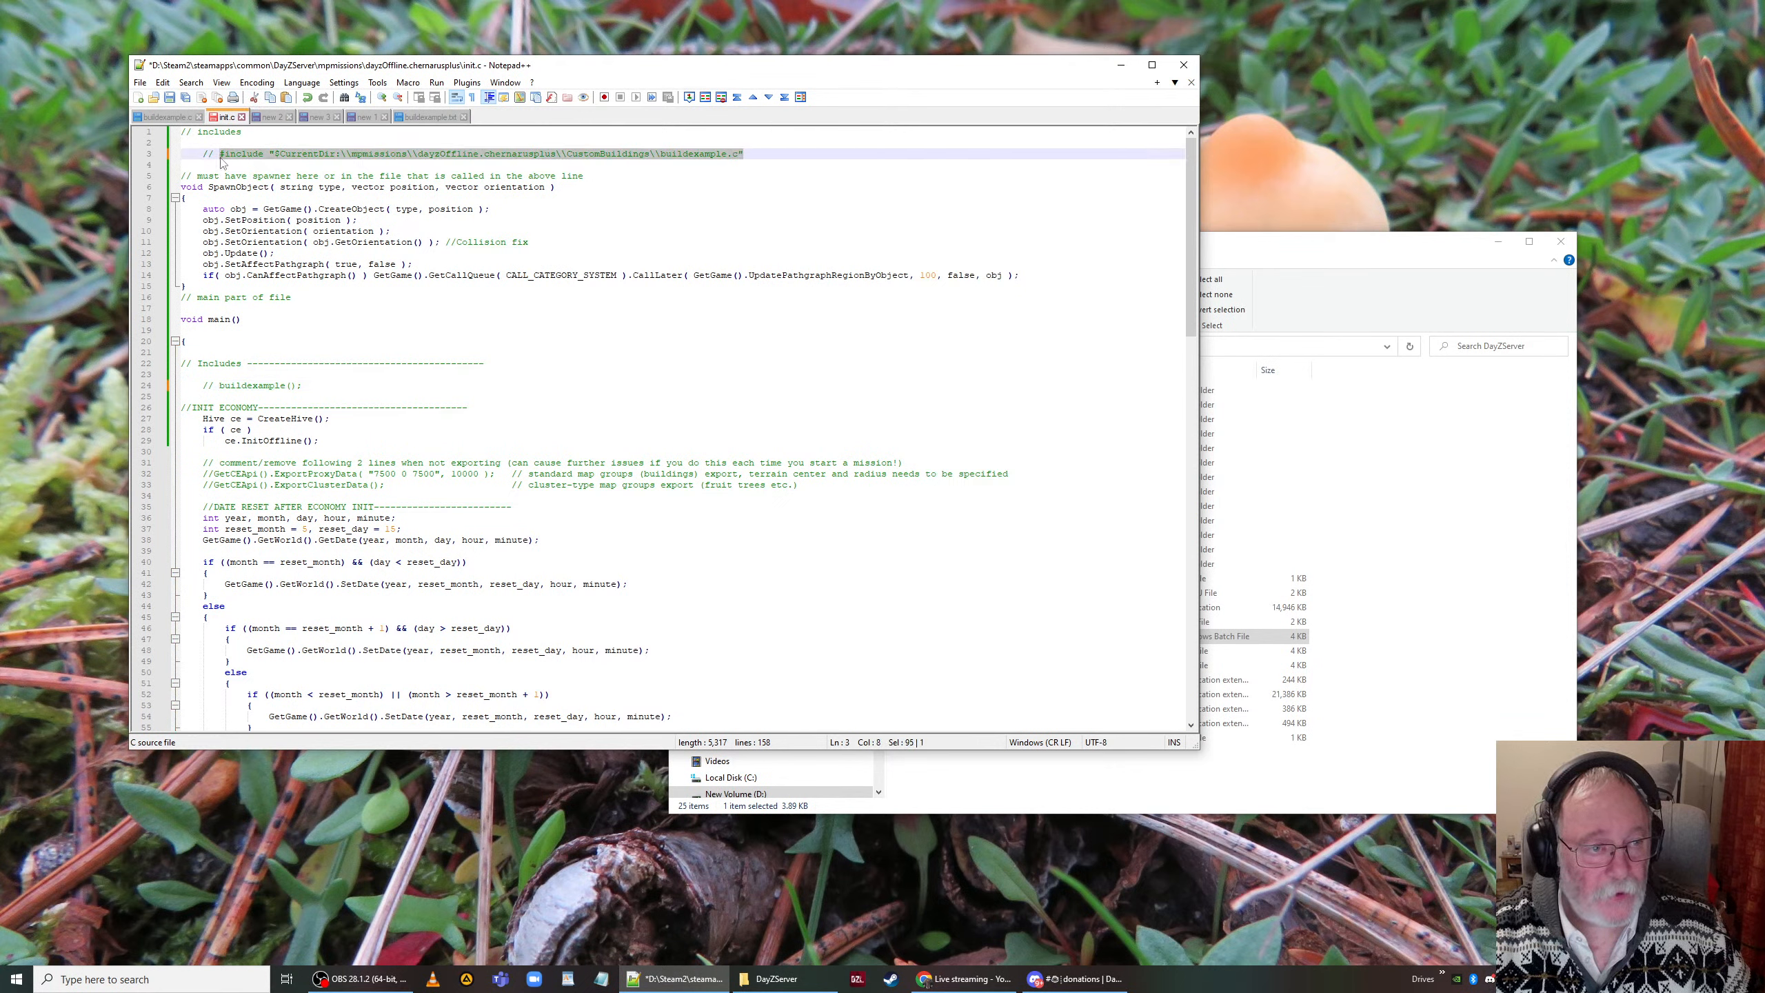
{"action": "left_click", "coordinate": [236, 169]}
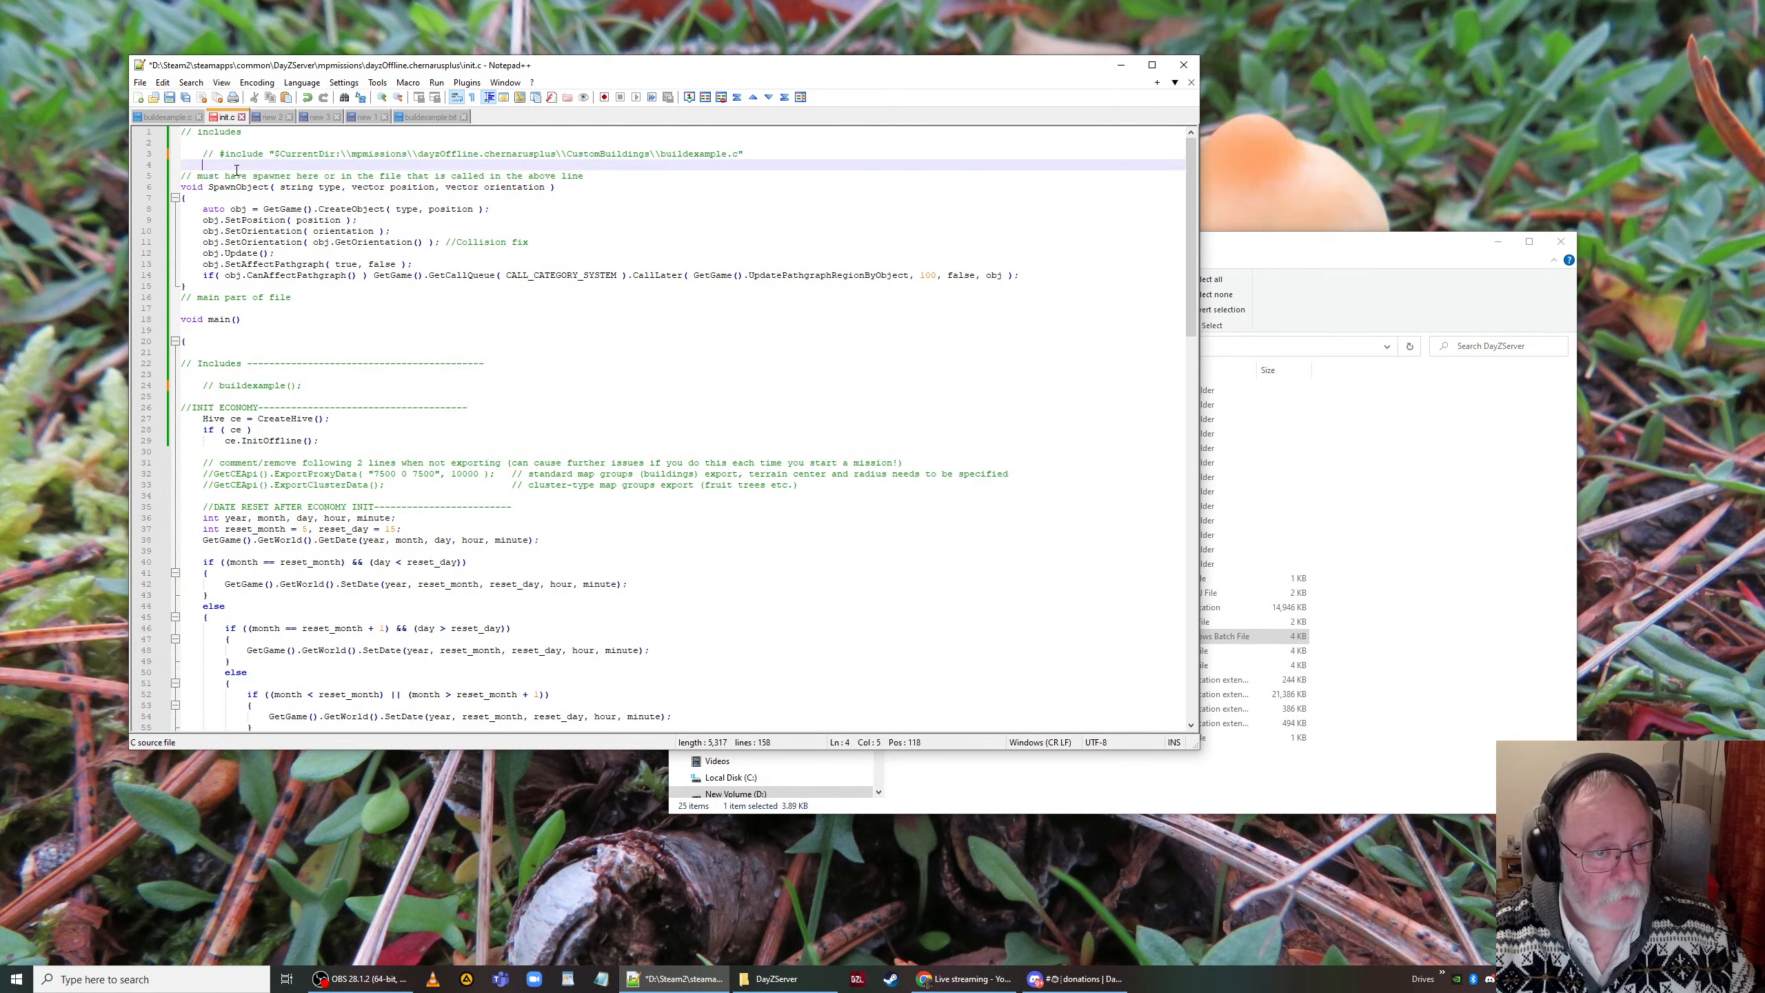
{"action": "key", "text": "ctrl+v"}
{"action": "key", "text": "Return"}
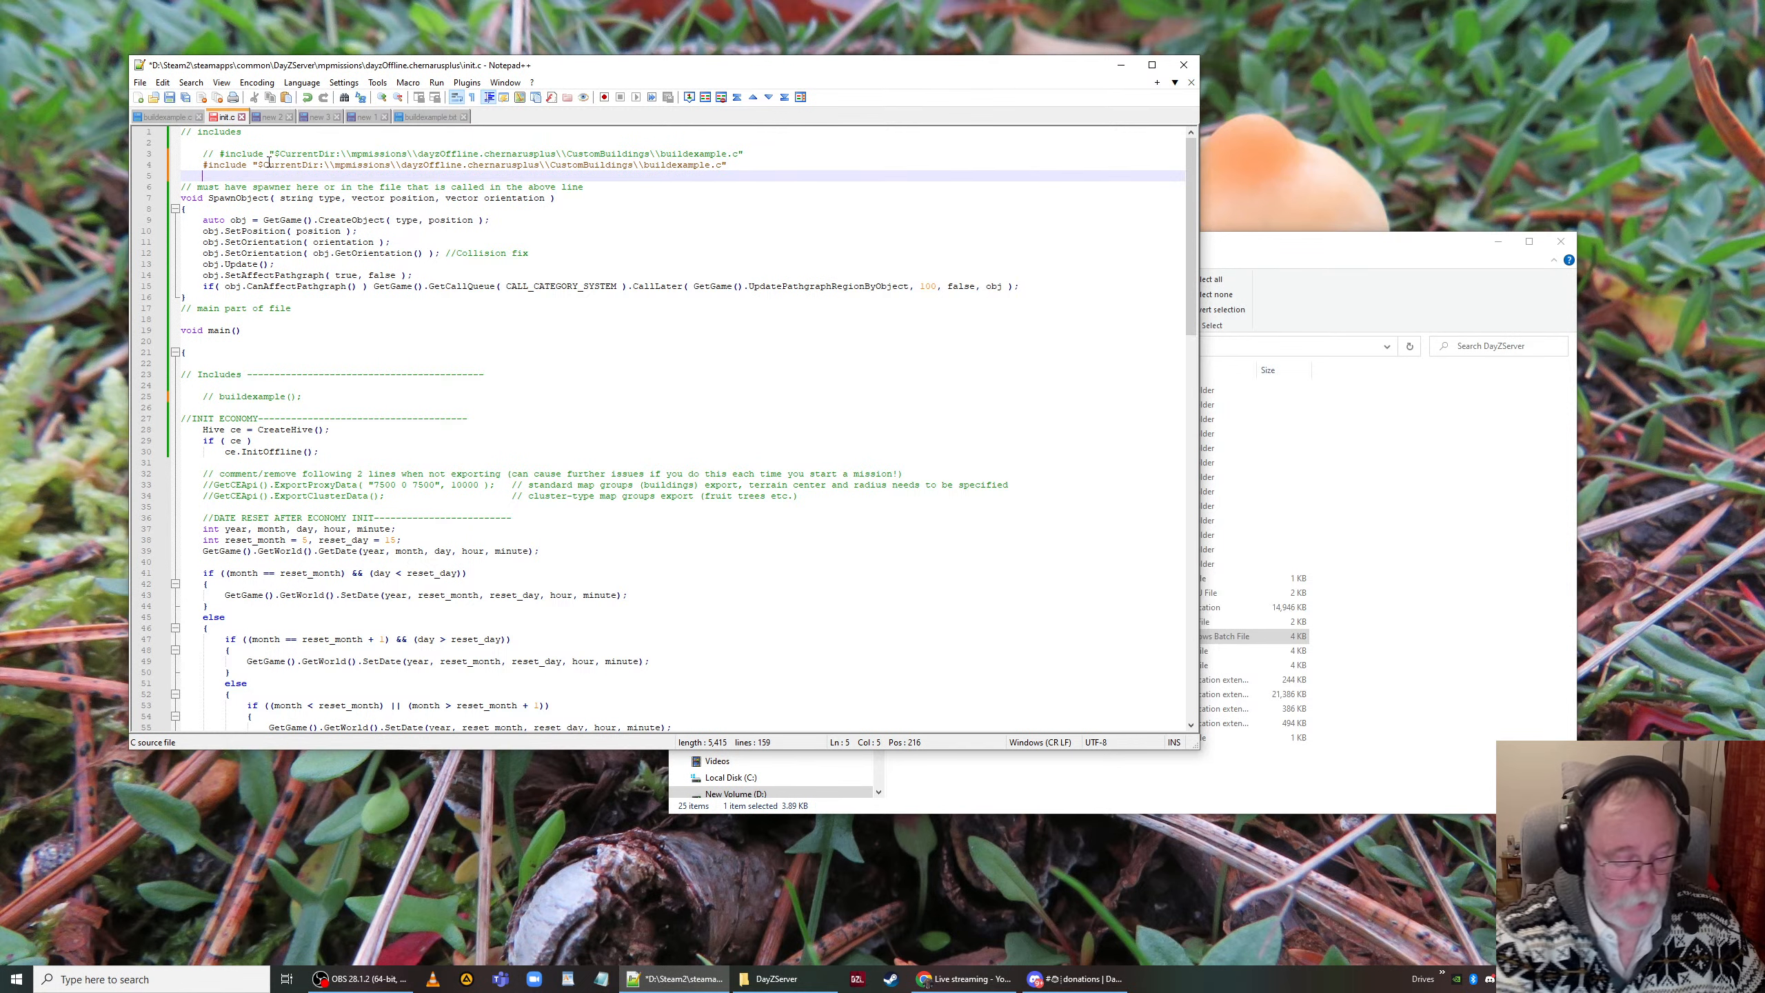
{"action": "key", "text": "ctrl+v"}
{"action": "key", "text": "Return"}
{"action": "key", "text": "ctrl+v"}
{"action": "key", "text": "Return"}
{"action": "key", "text": "ctrl+v"}
{"action": "key", "text": "Return"}
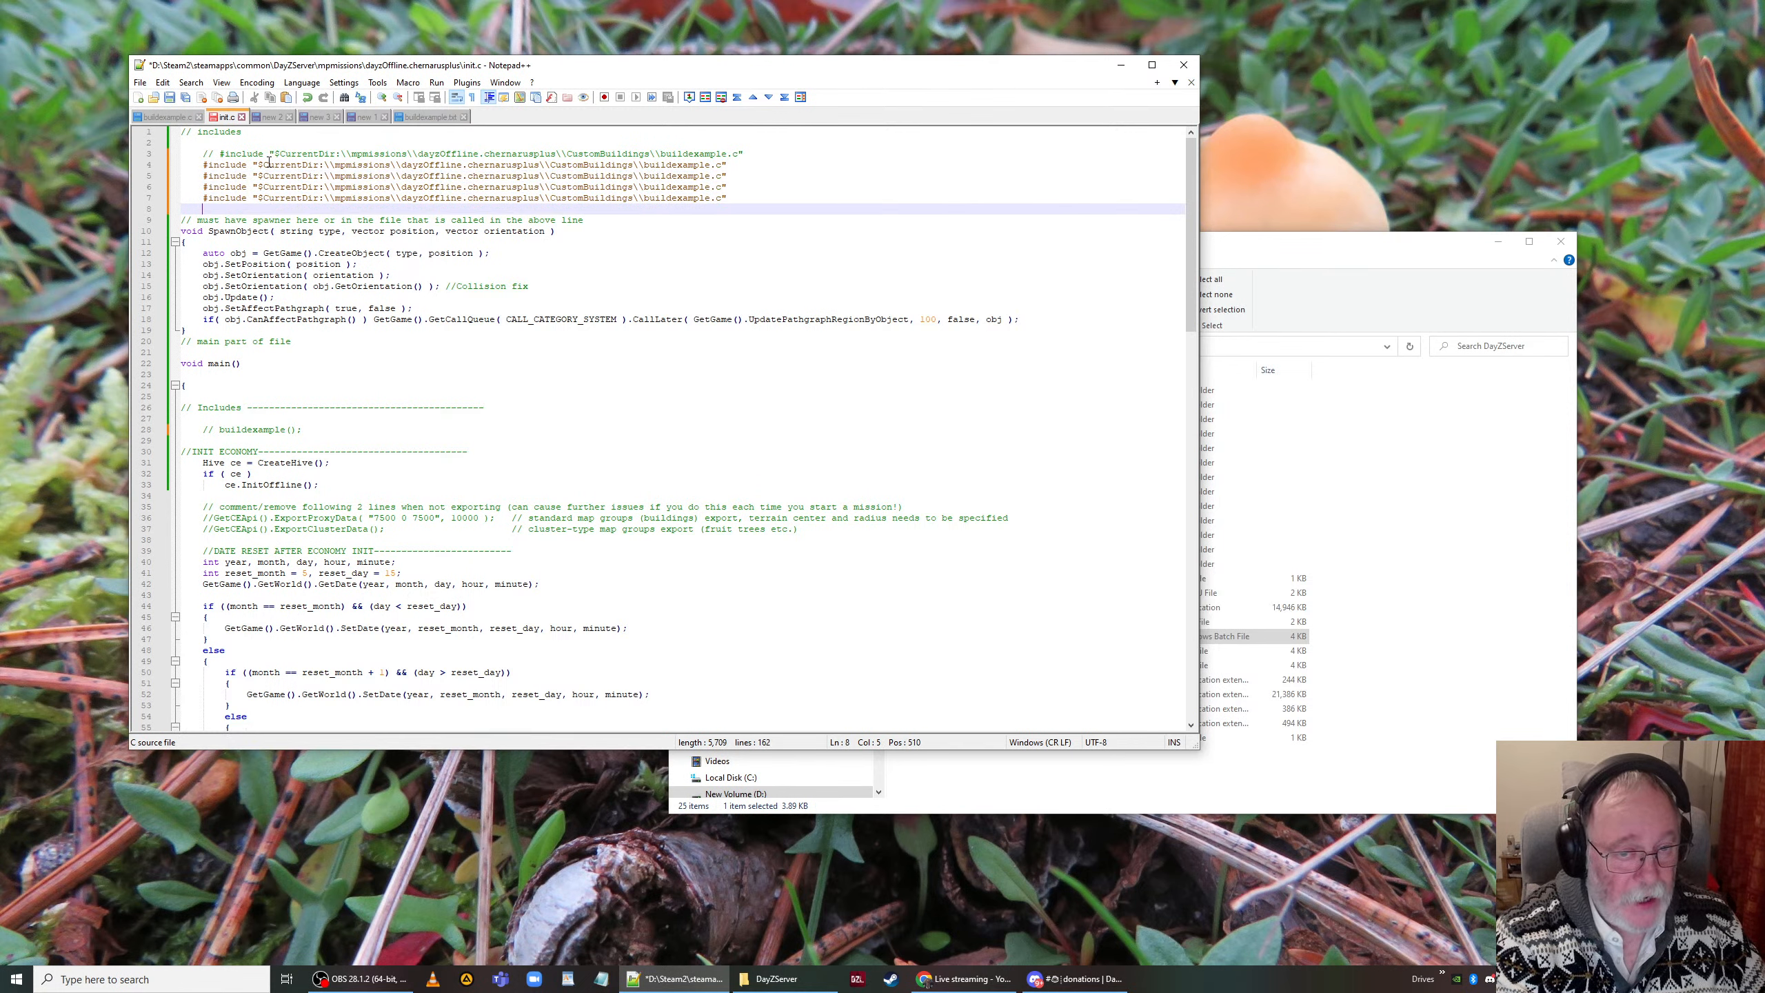
{"action": "key", "text": "ctrl+v"}
{"action": "key", "text": "Return"}
{"action": "key", "text": "ctrl+v"}
{"action": "key", "text": "Return"}
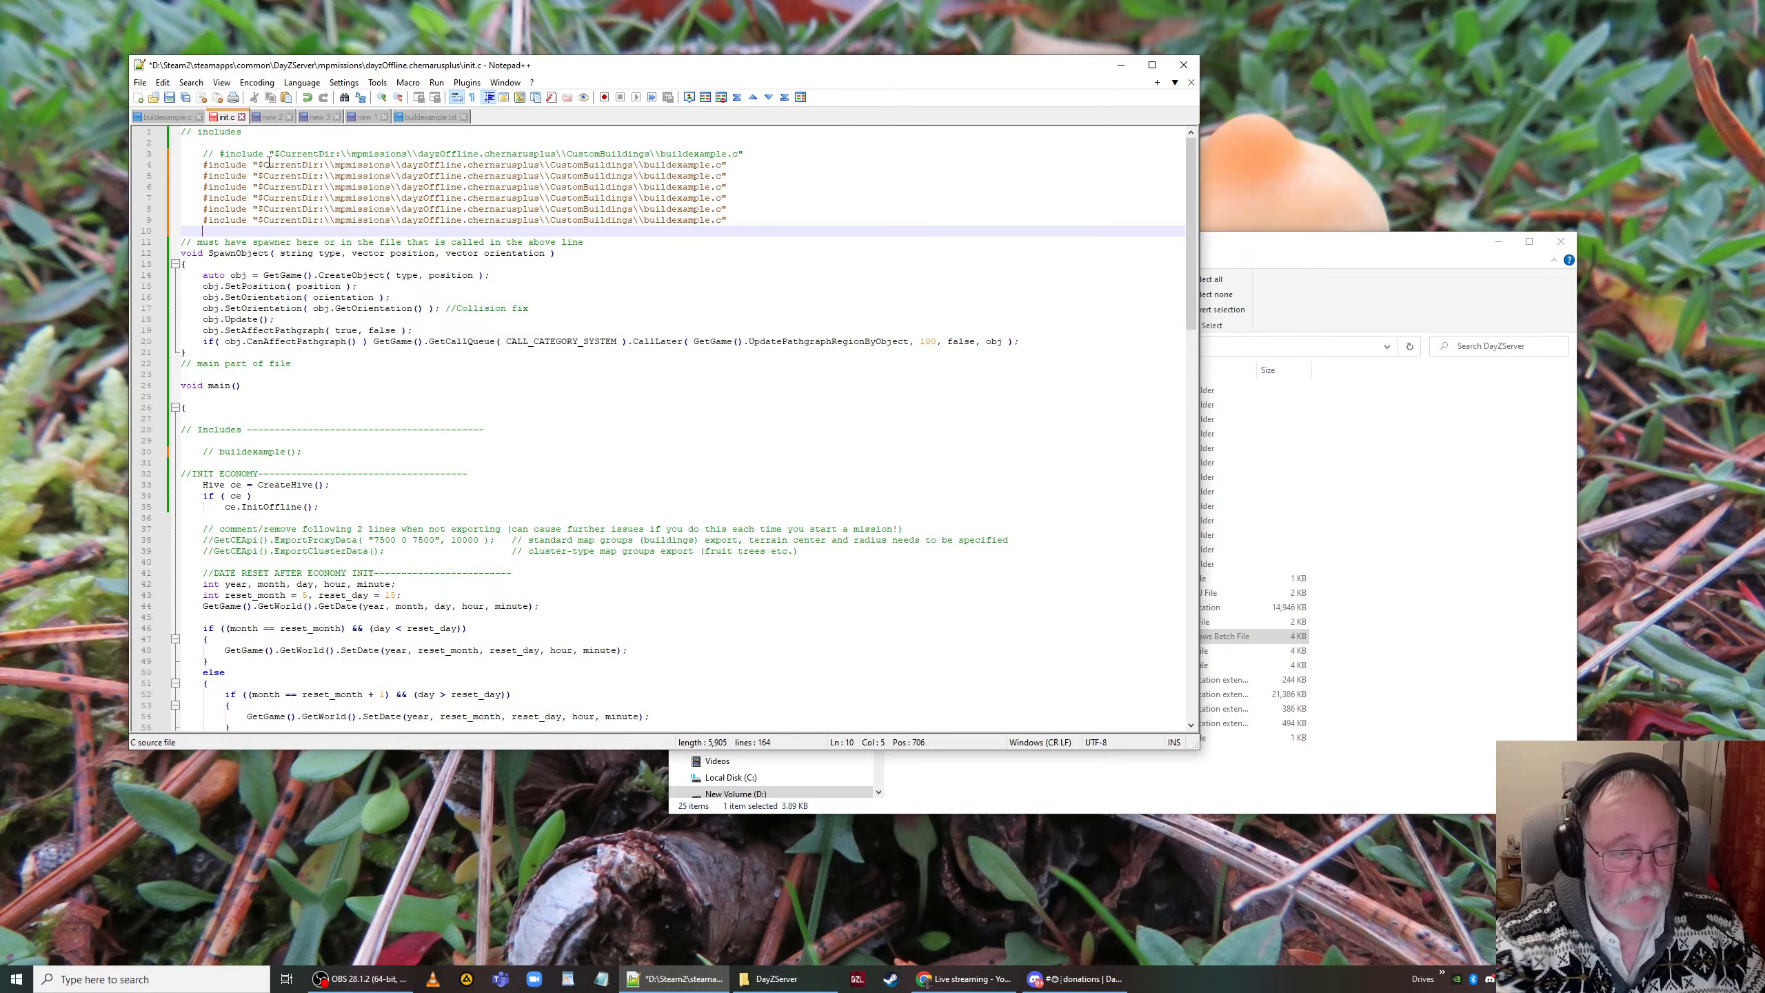
Step: Copy the buildexample(); call without its comment marks and paste five copies on separate lines below the commented call
{"action": "left_click_drag", "start_coordinate": [319, 452], "coordinate": [220, 453]}
{"action": "key", "text": "ctrl+c"}
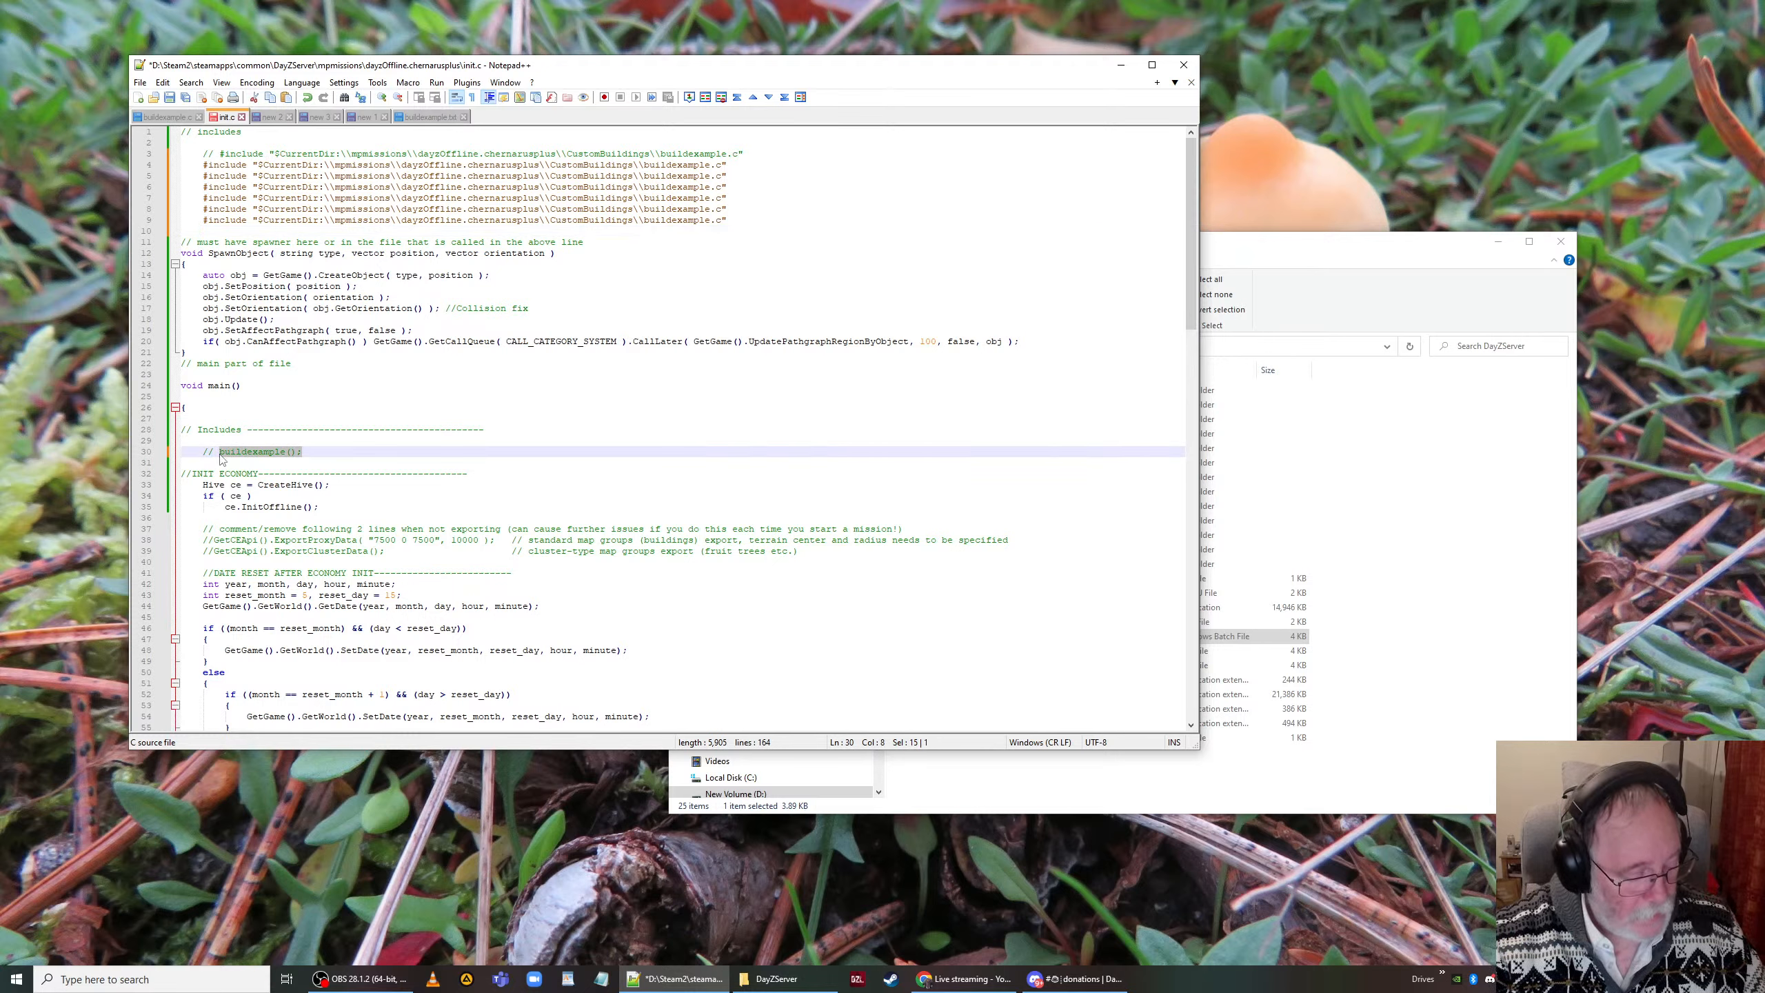
{"action": "left_click", "coordinate": [216, 463]}
{"action": "key", "text": "ctrl+v"}
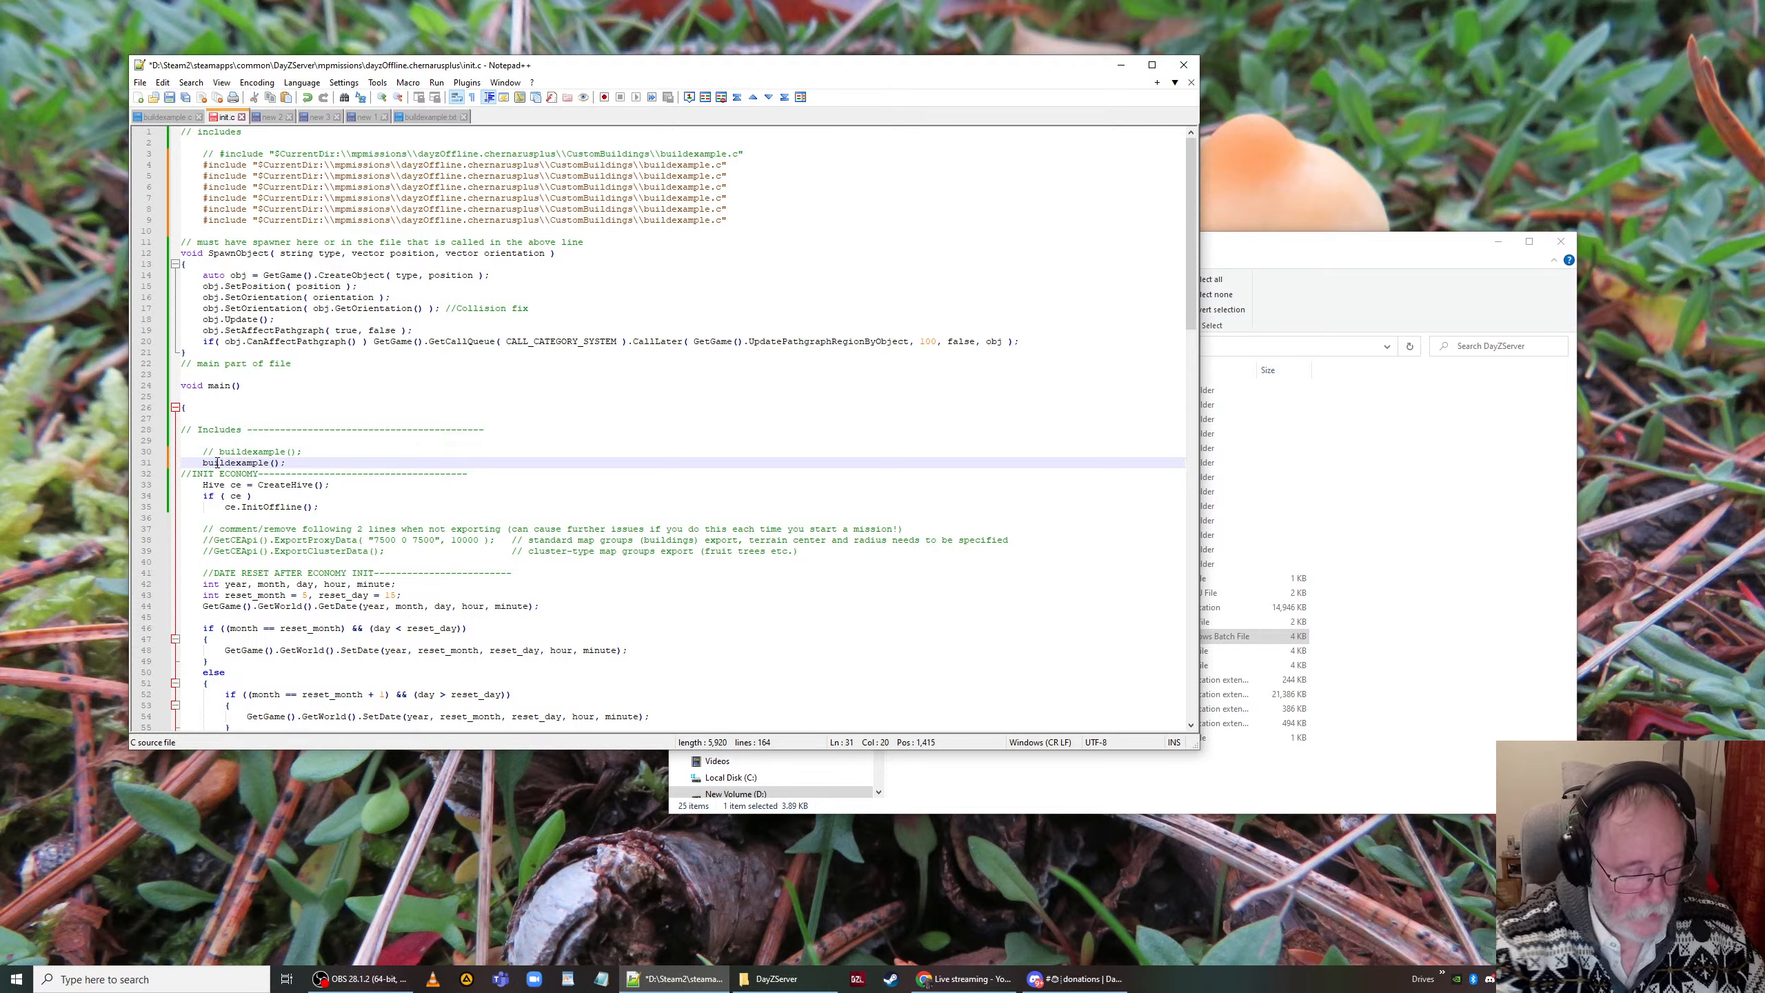
{"action": "key", "text": "Return"}
{"action": "key", "text": "ctrl+v"}
{"action": "key", "text": "Return"}
{"action": "key", "text": "ctrl+v"}
{"action": "key", "text": "Return"}
{"action": "key", "text": "ctrl+v"}
{"action": "key", "text": "Return"}
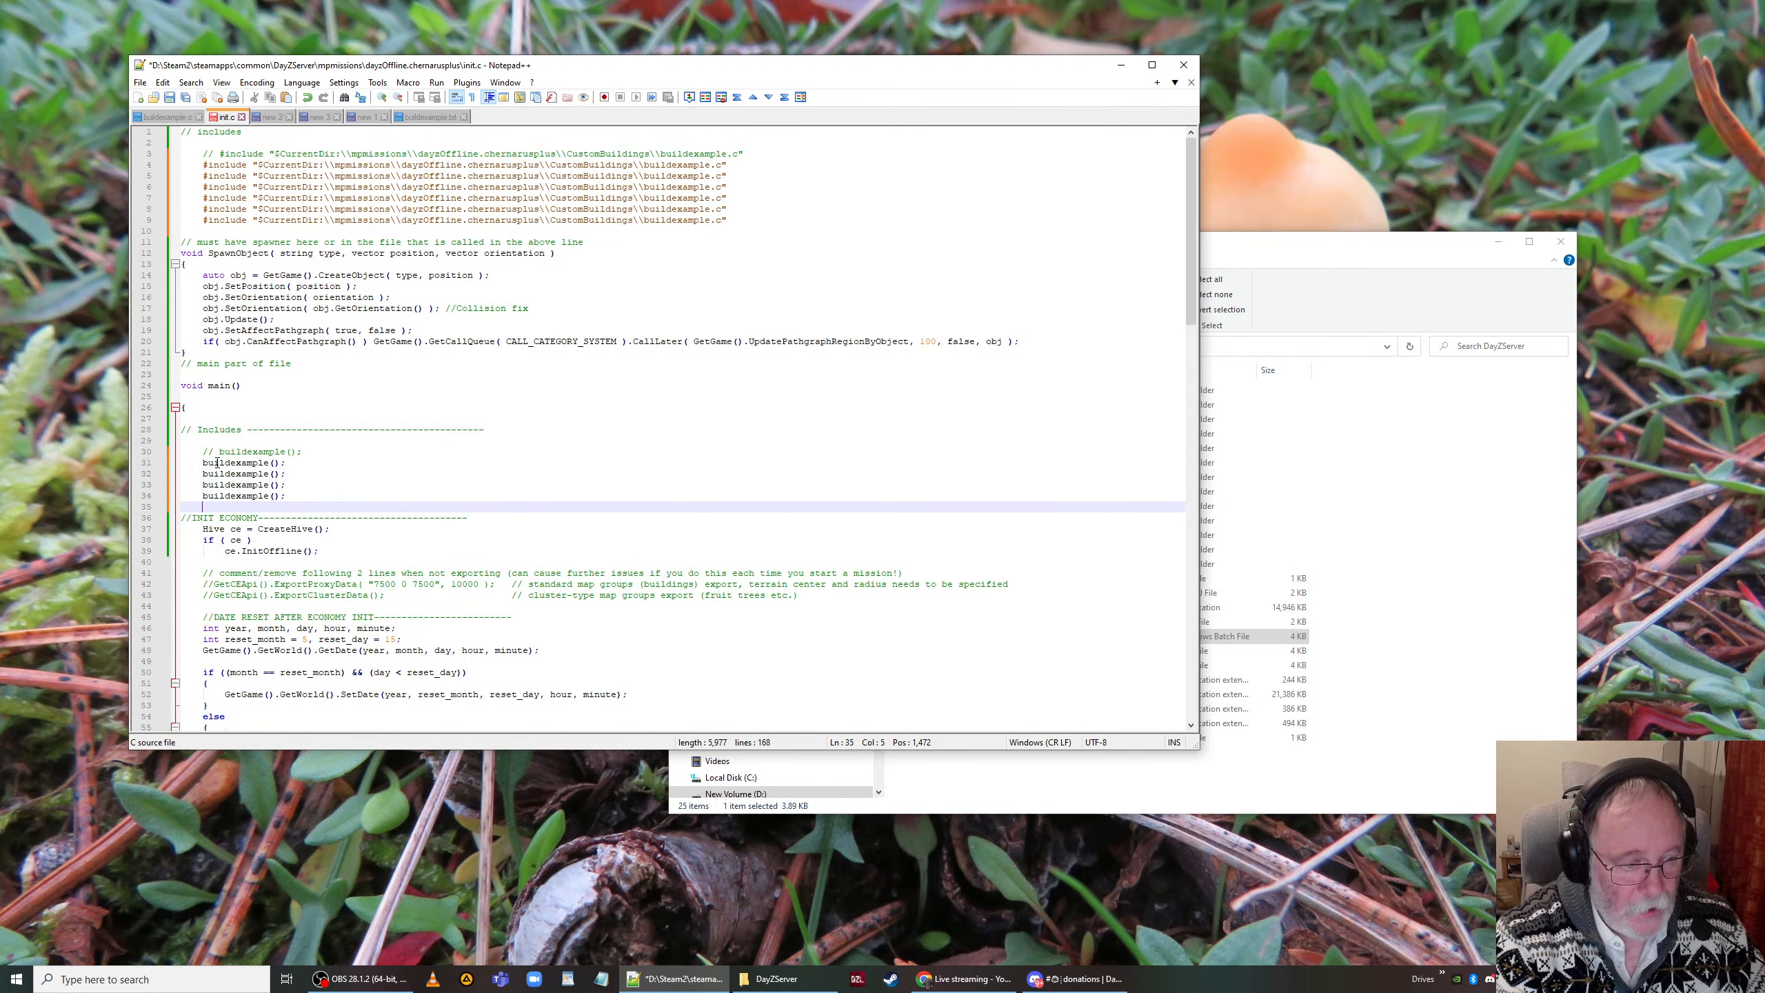
{"action": "key", "text": "ctrl+v"}
{"action": "key", "text": "ctrl+v"}
{"action": "key", "text": "BackSpace"}
{"action": "key", "text": "BackSpace"}
{"action": "key", "text": "BackSpace"}
{"action": "key", "text": "BackSpace"}
{"action": "key", "text": "BackSpace"}
{"action": "key", "text": "BackSpace"}
{"action": "key", "text": "BackSpace"}
{"action": "key", "text": "BackSpace"}
{"action": "key", "text": "BackSpace"}
{"action": "key", "text": "BackSpace"}
{"action": "key", "text": "BackSpace"}
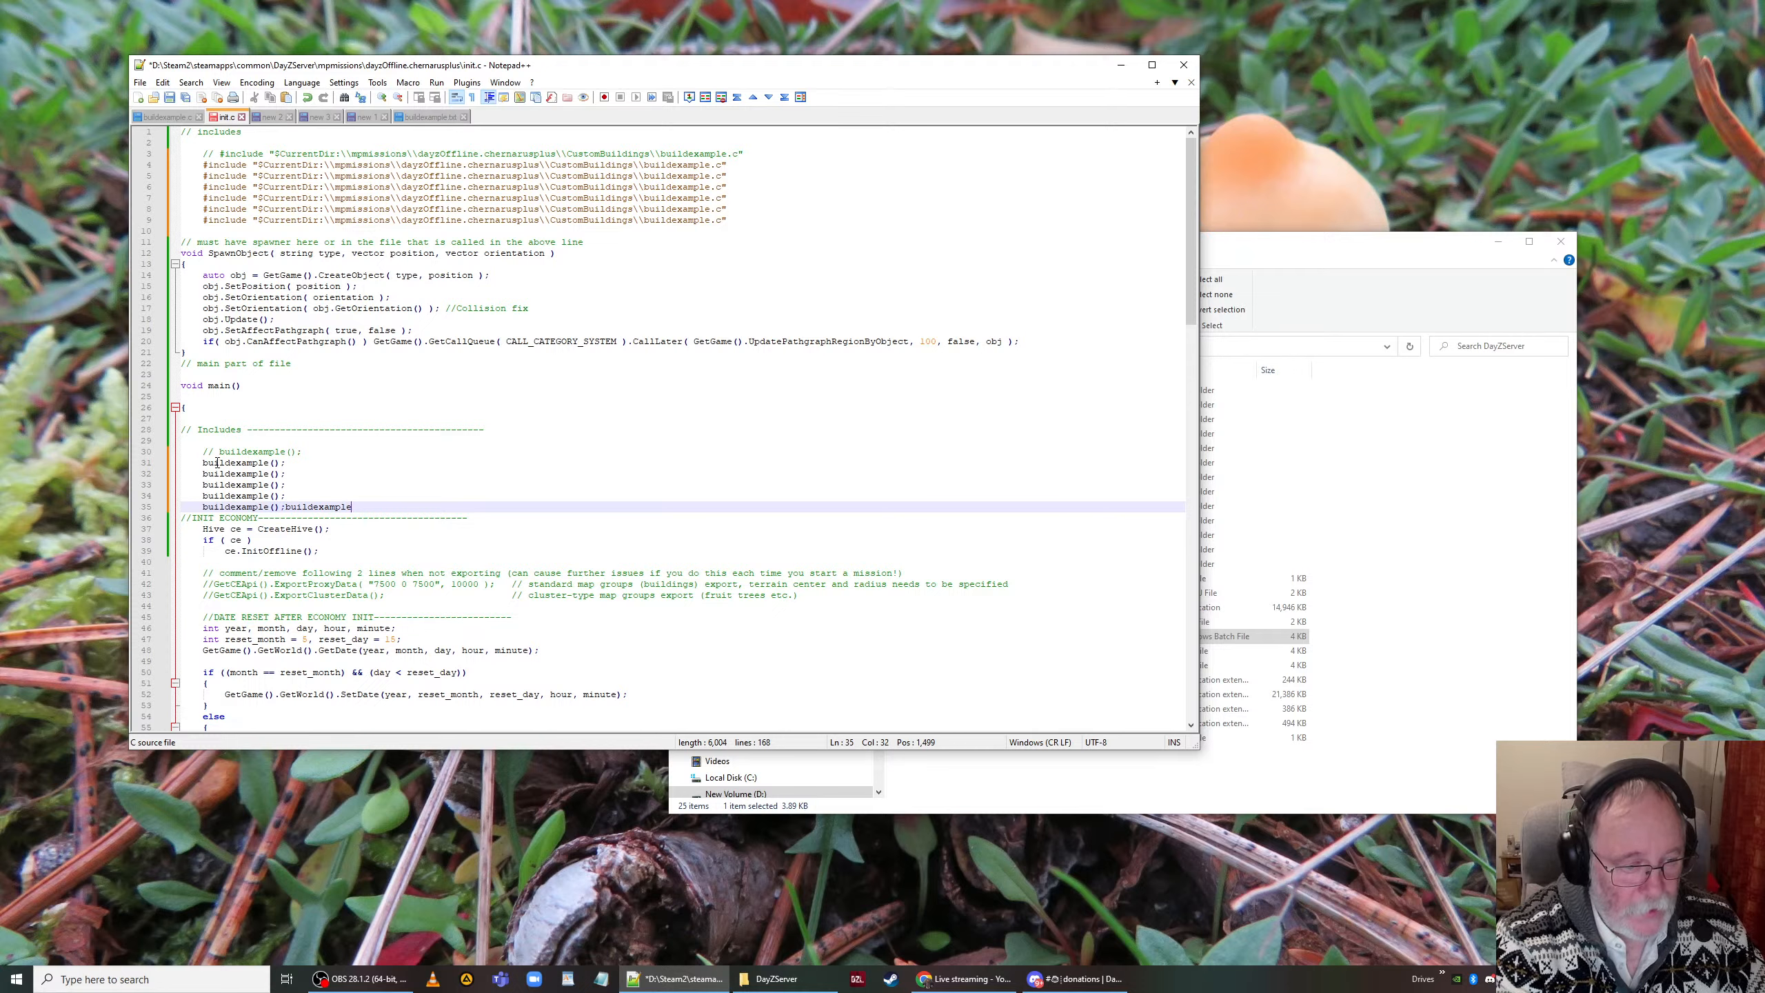
{"action": "key", "text": "BackSpace"}
{"action": "key", "text": "BackSpace"}
{"action": "key", "text": "BackSpace"}
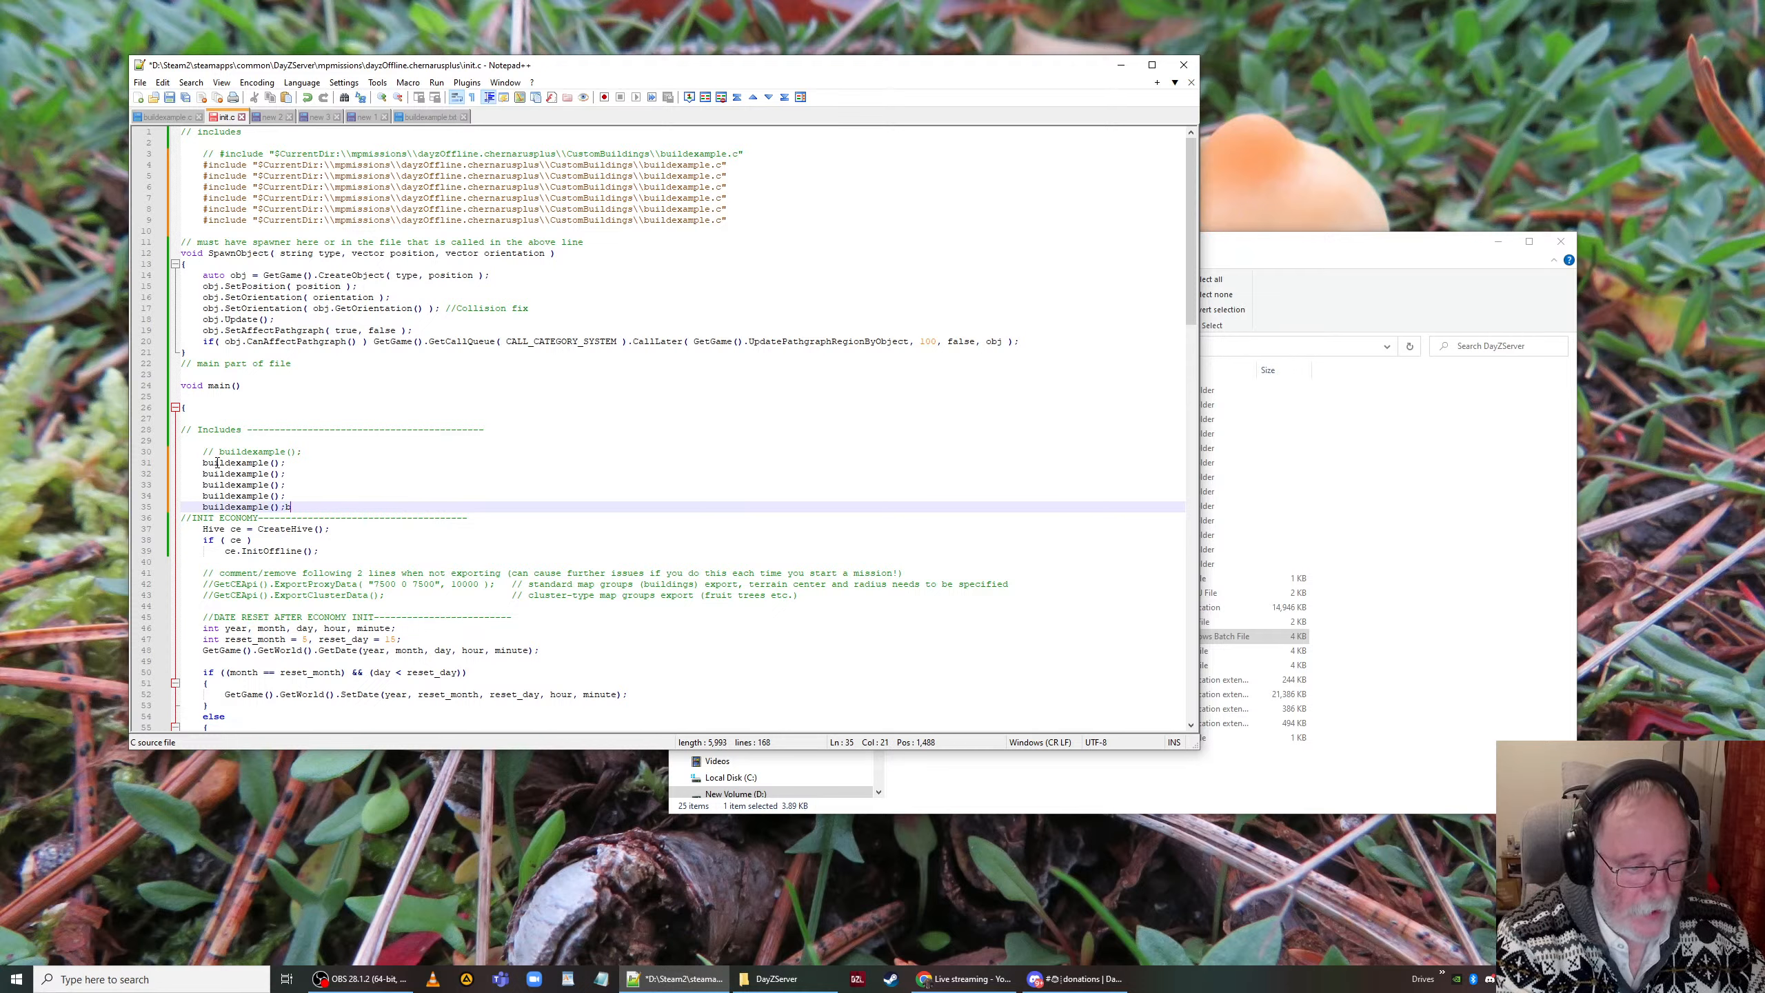
{"action": "key", "text": "Return"}
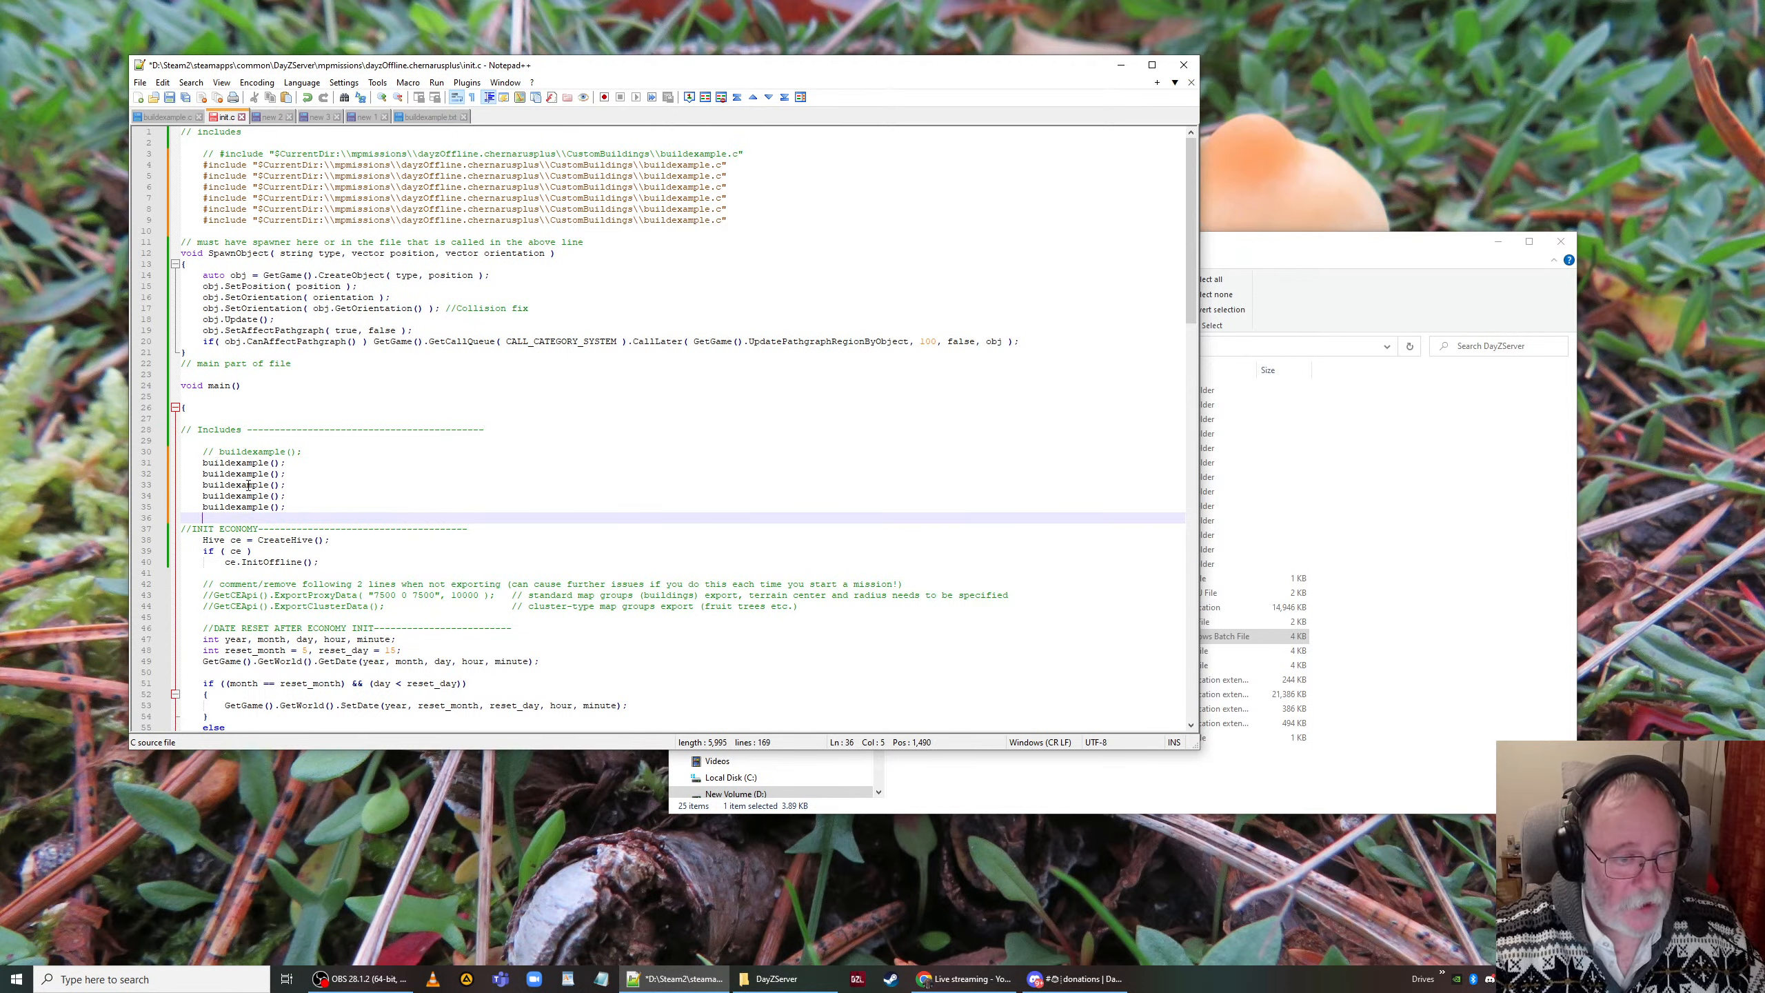
Step: Examine the repeated buildexample(); calls and the file names at the ends of the duplicated #include lines
{"action": "double_click", "coordinate": [244, 465]}
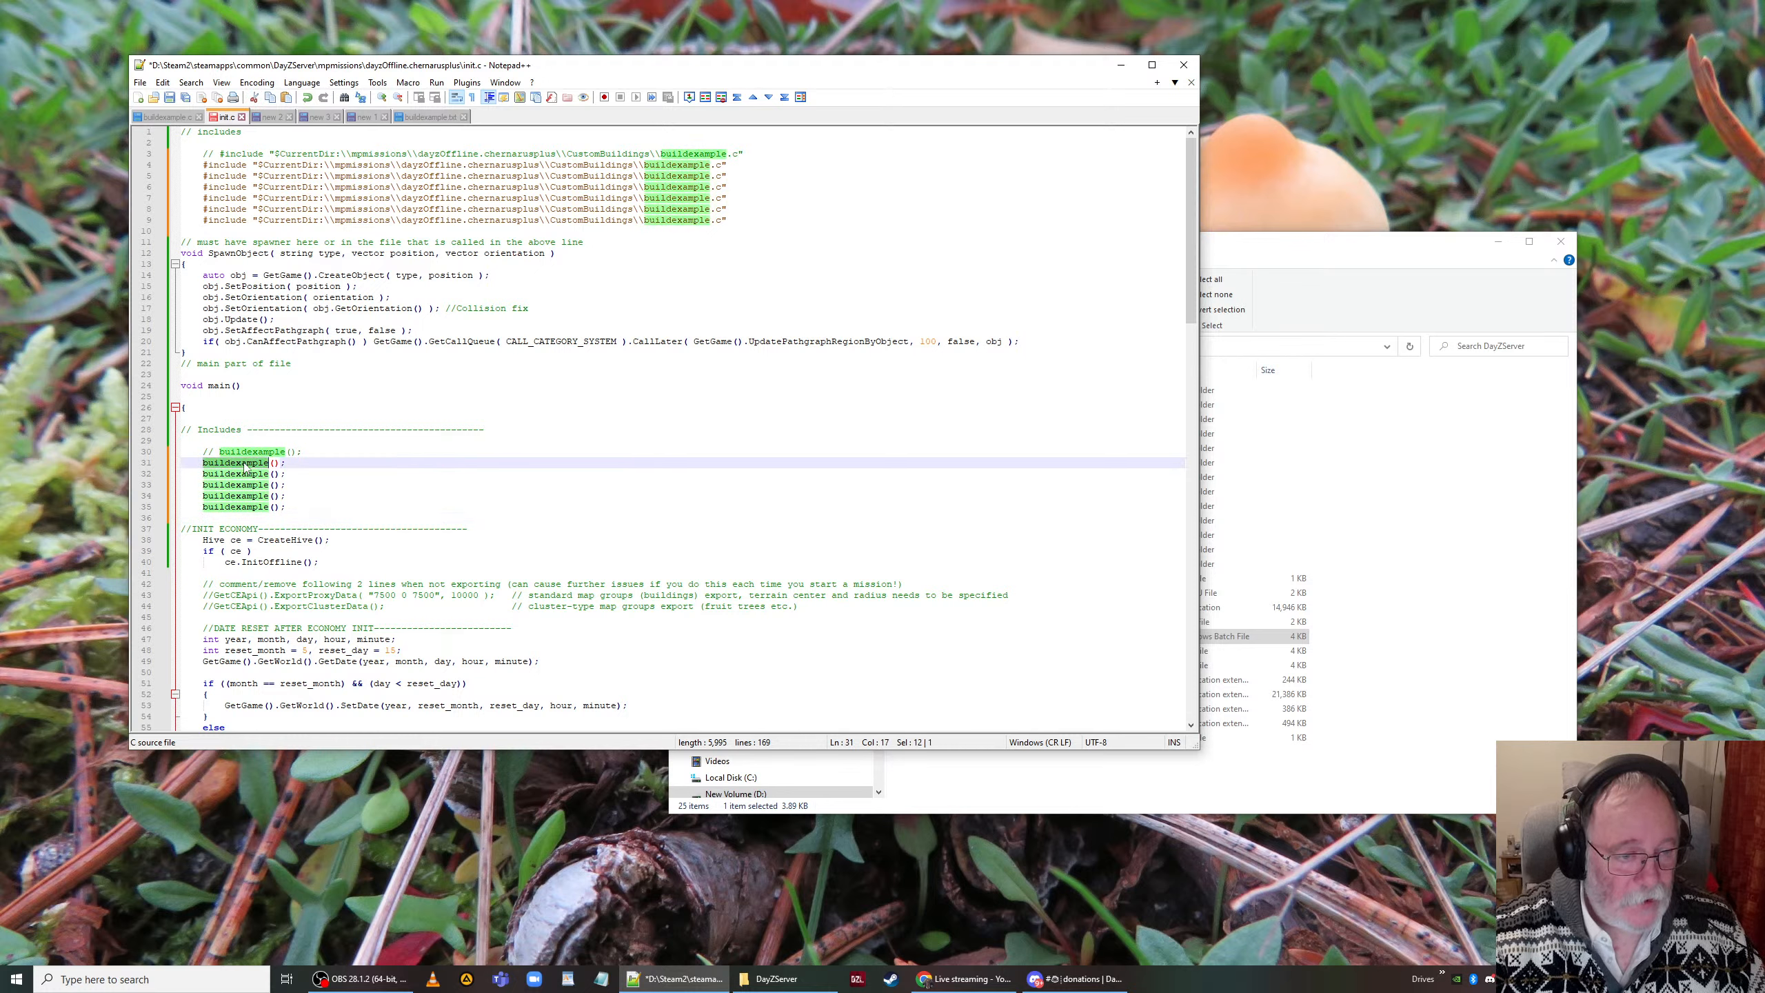
{"action": "left_click", "coordinate": [242, 465]}
{"action": "left_click_drag", "start_coordinate": [286, 463], "coordinate": [207, 474]}
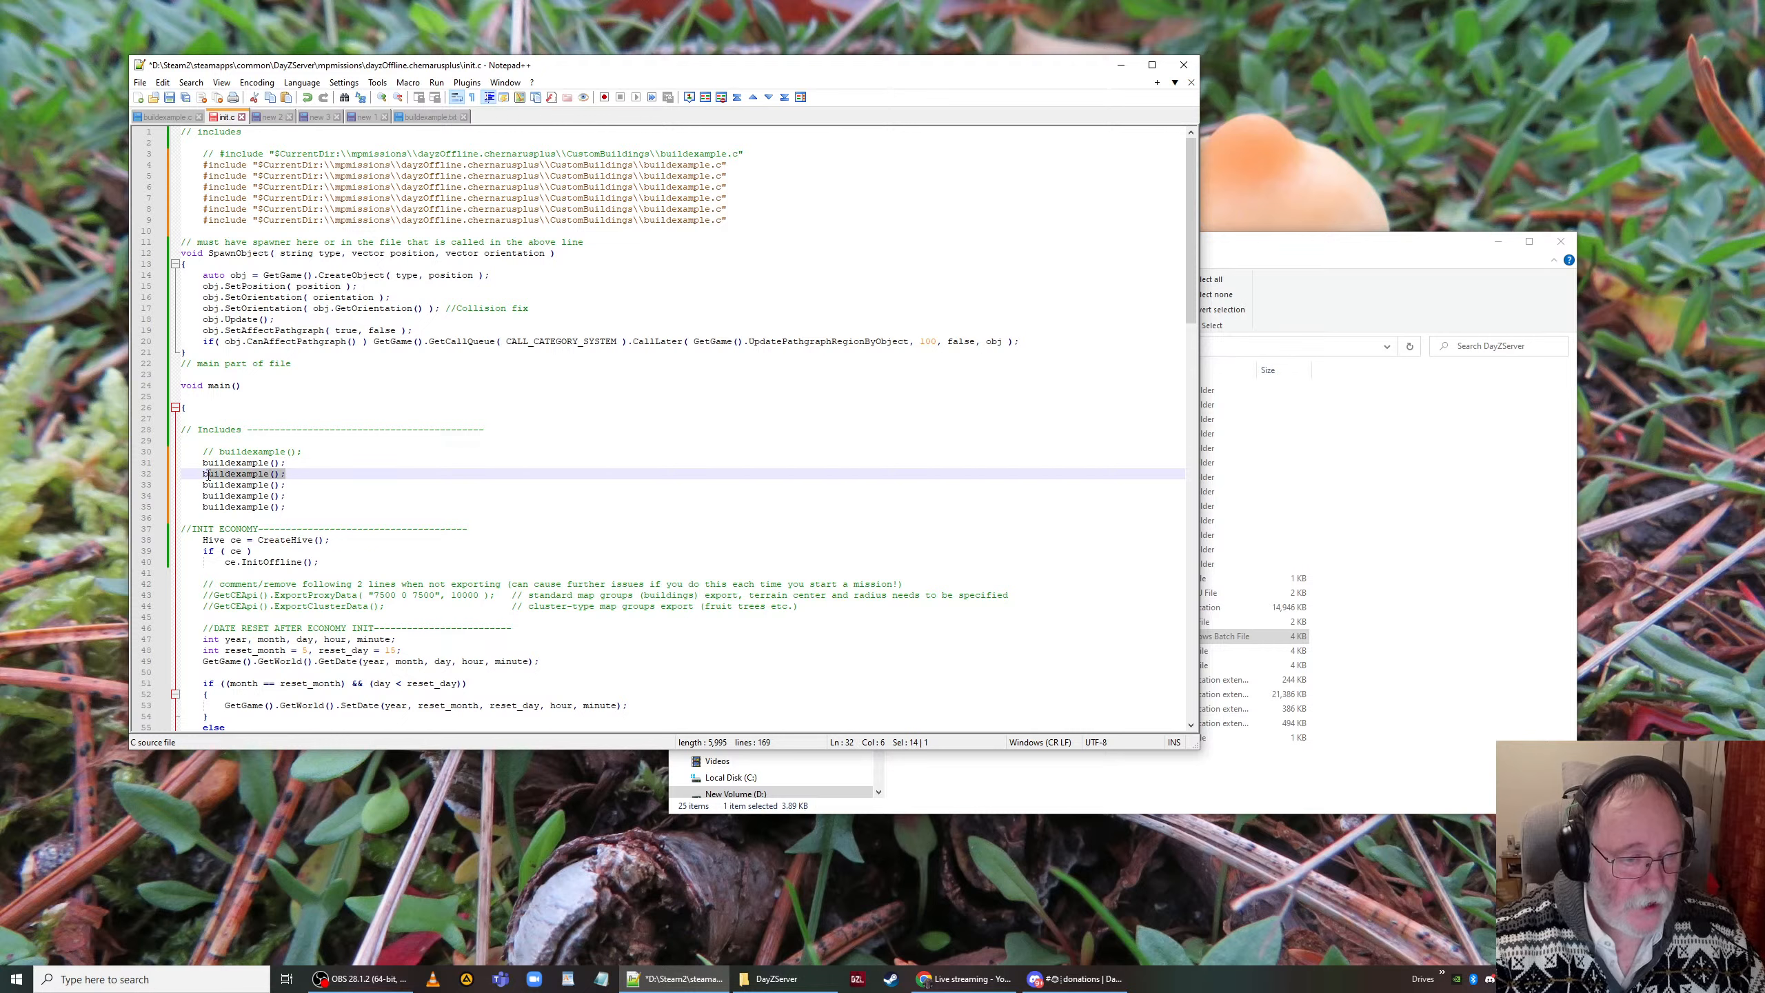
{"action": "left_click", "coordinate": [281, 484]}
{"action": "left_click_drag", "start_coordinate": [286, 485], "coordinate": [207, 507]}
{"action": "left_click", "coordinate": [717, 166]}
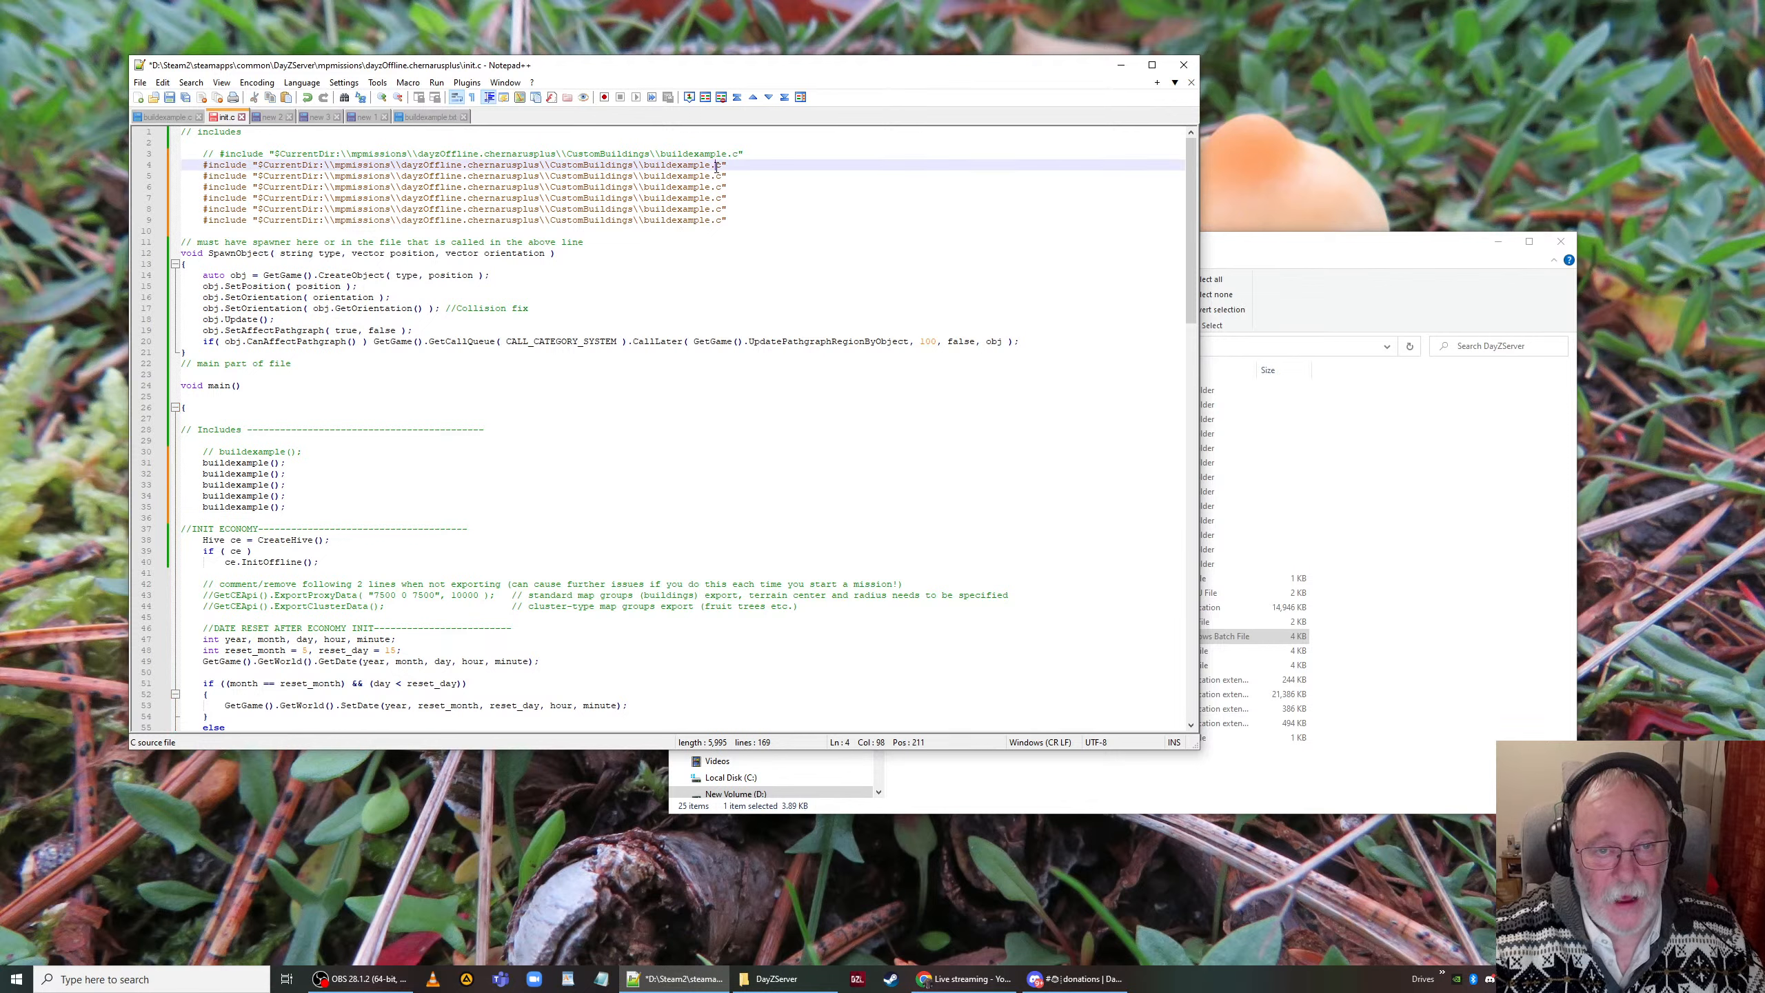
{"action": "left_click", "coordinate": [713, 177]}
{"action": "left_click", "coordinate": [710, 188]}
{"action": "left_click", "coordinate": [706, 209]}
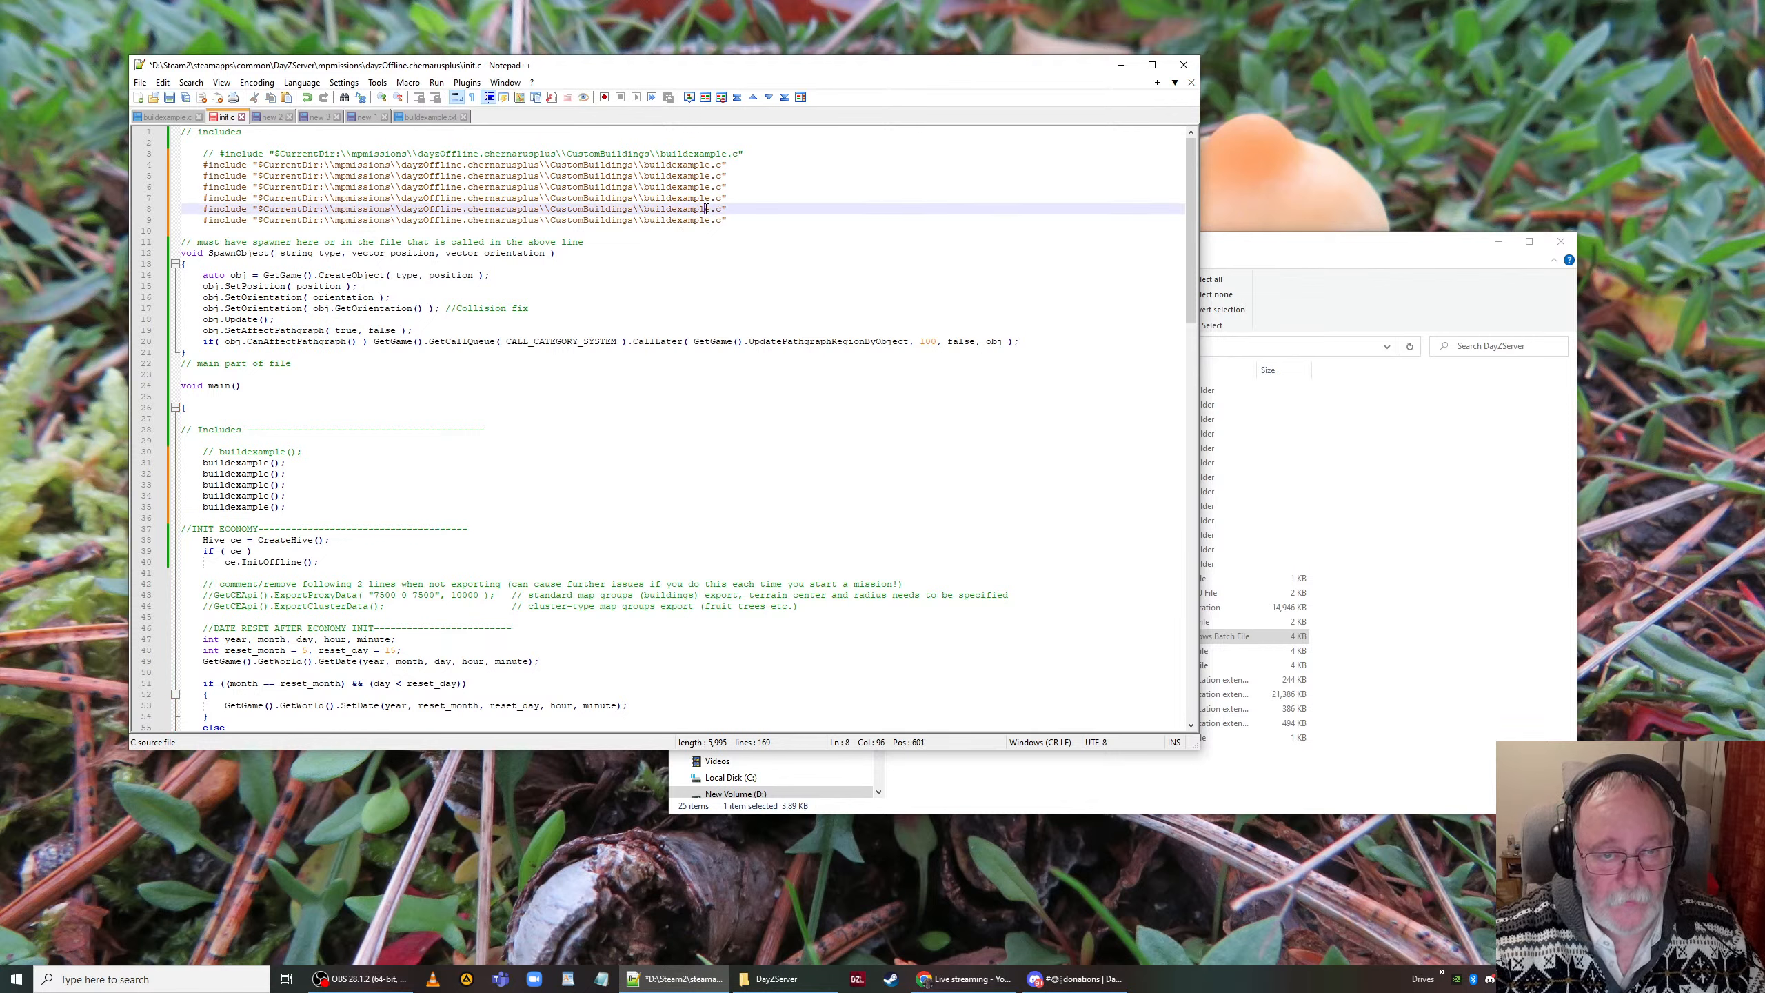
{"action": "left_click_drag", "start_coordinate": [730, 222], "coordinate": [423, 235]}
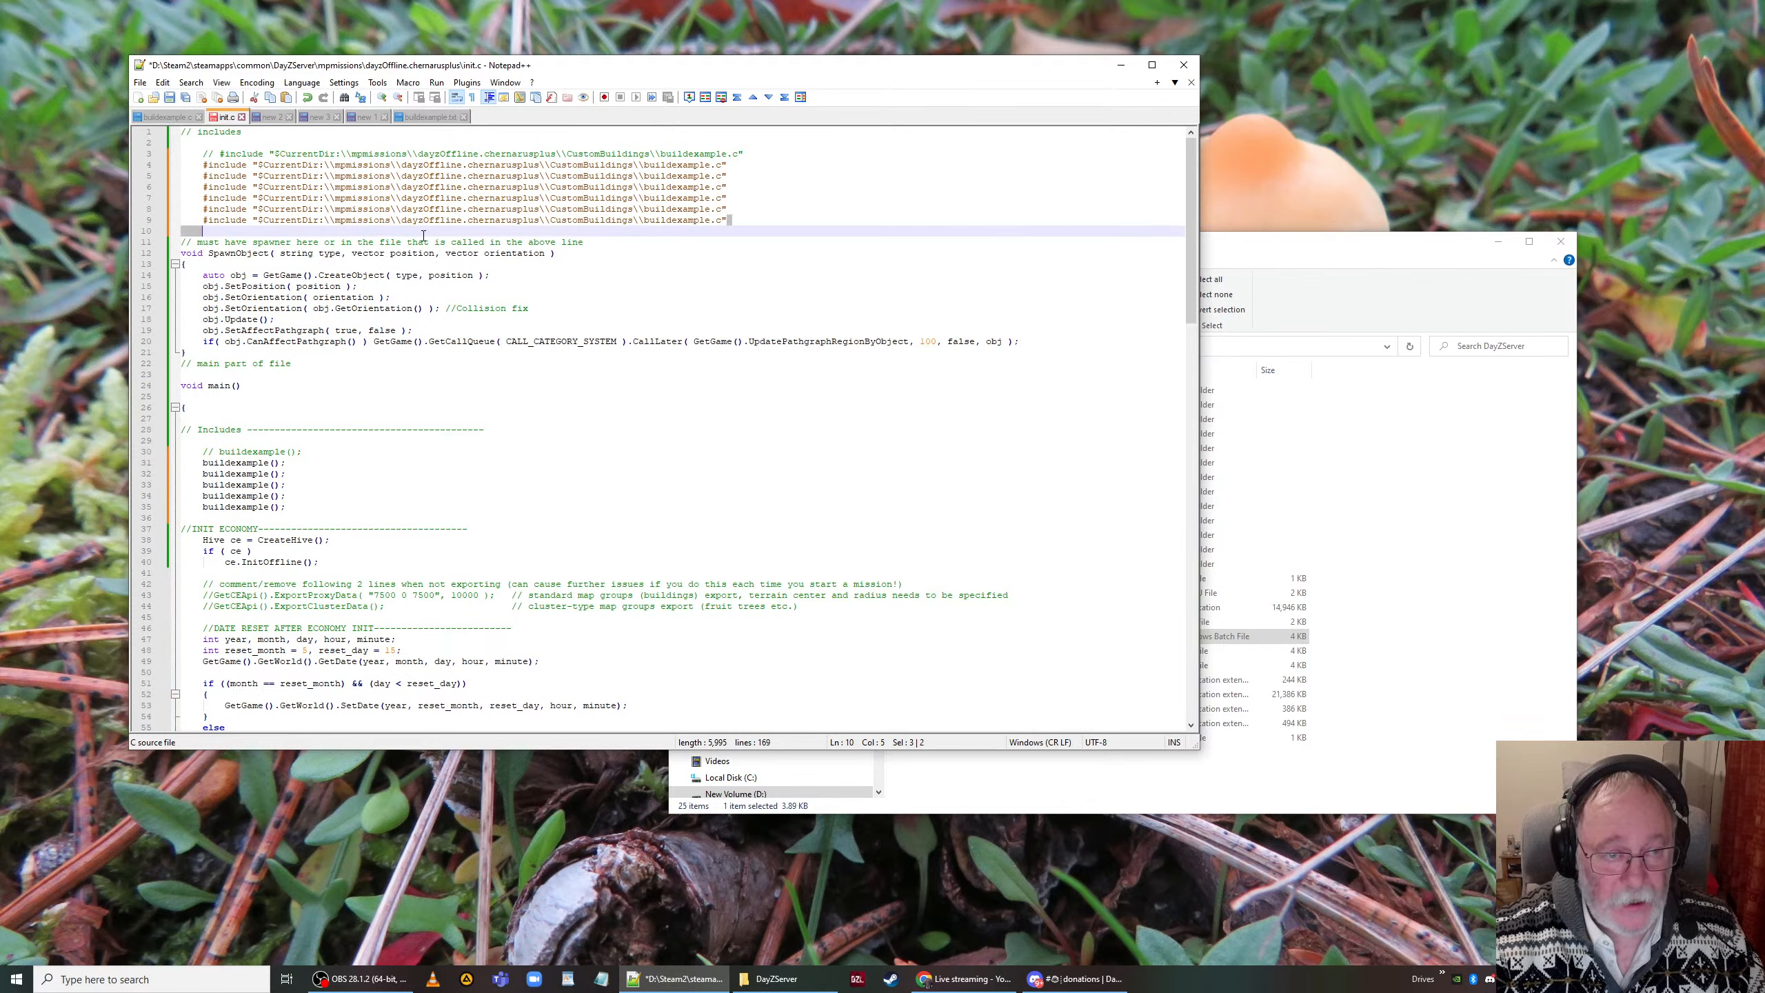
{"action": "left_click_drag", "start_coordinate": [219, 230], "coordinate": [202, 224]}
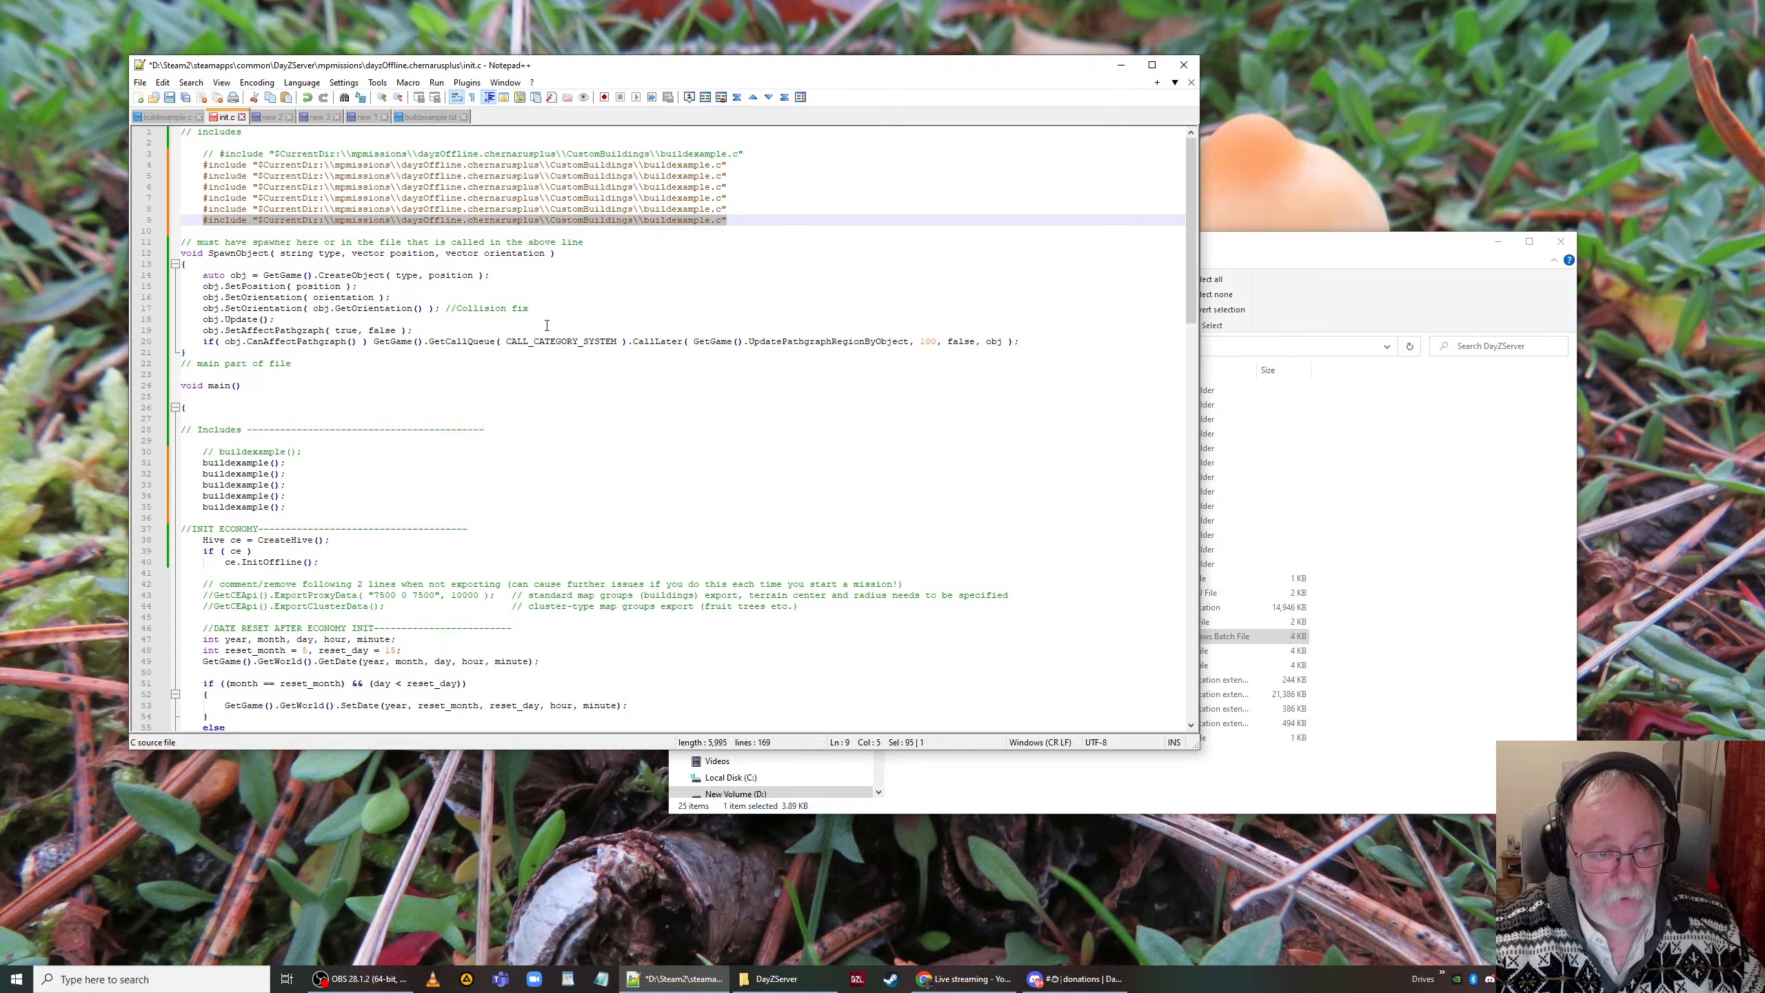
{"action": "left_click_drag", "start_coordinate": [282, 464], "coordinate": [202, 464]}
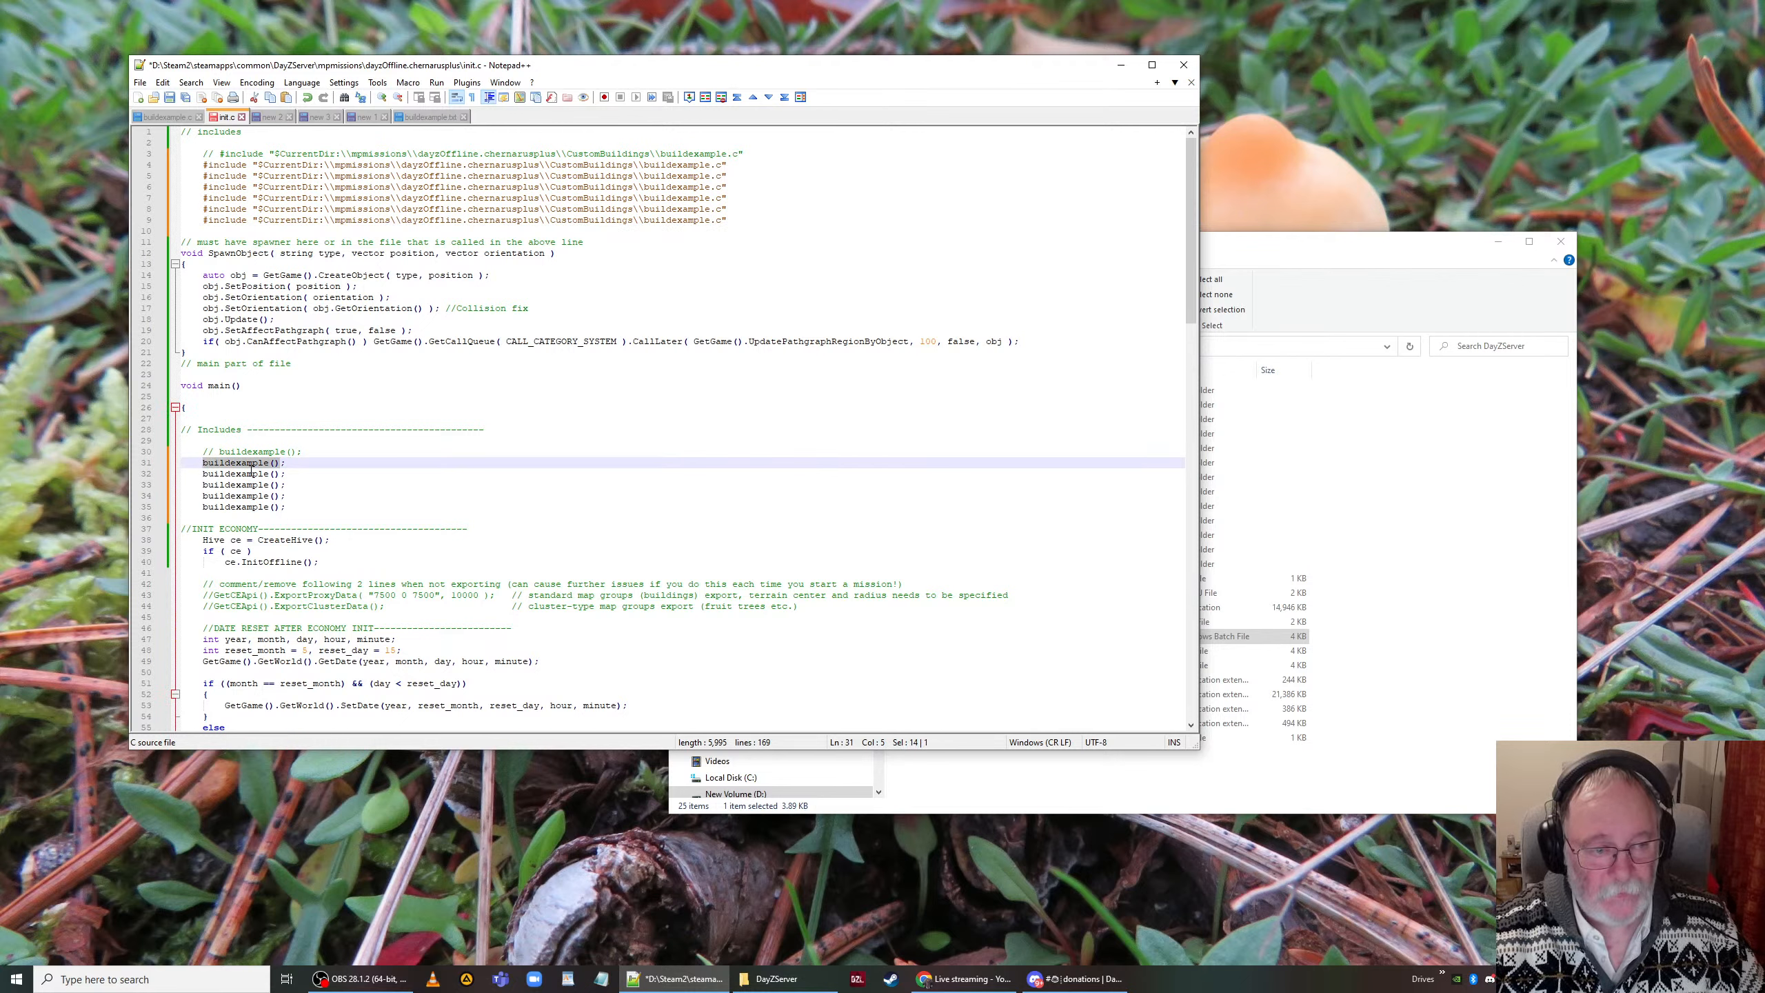
Step: Remove the comment marks from the original buildexample(); call and the original buildexample.c #include line
{"action": "left_click", "coordinate": [219, 452]}
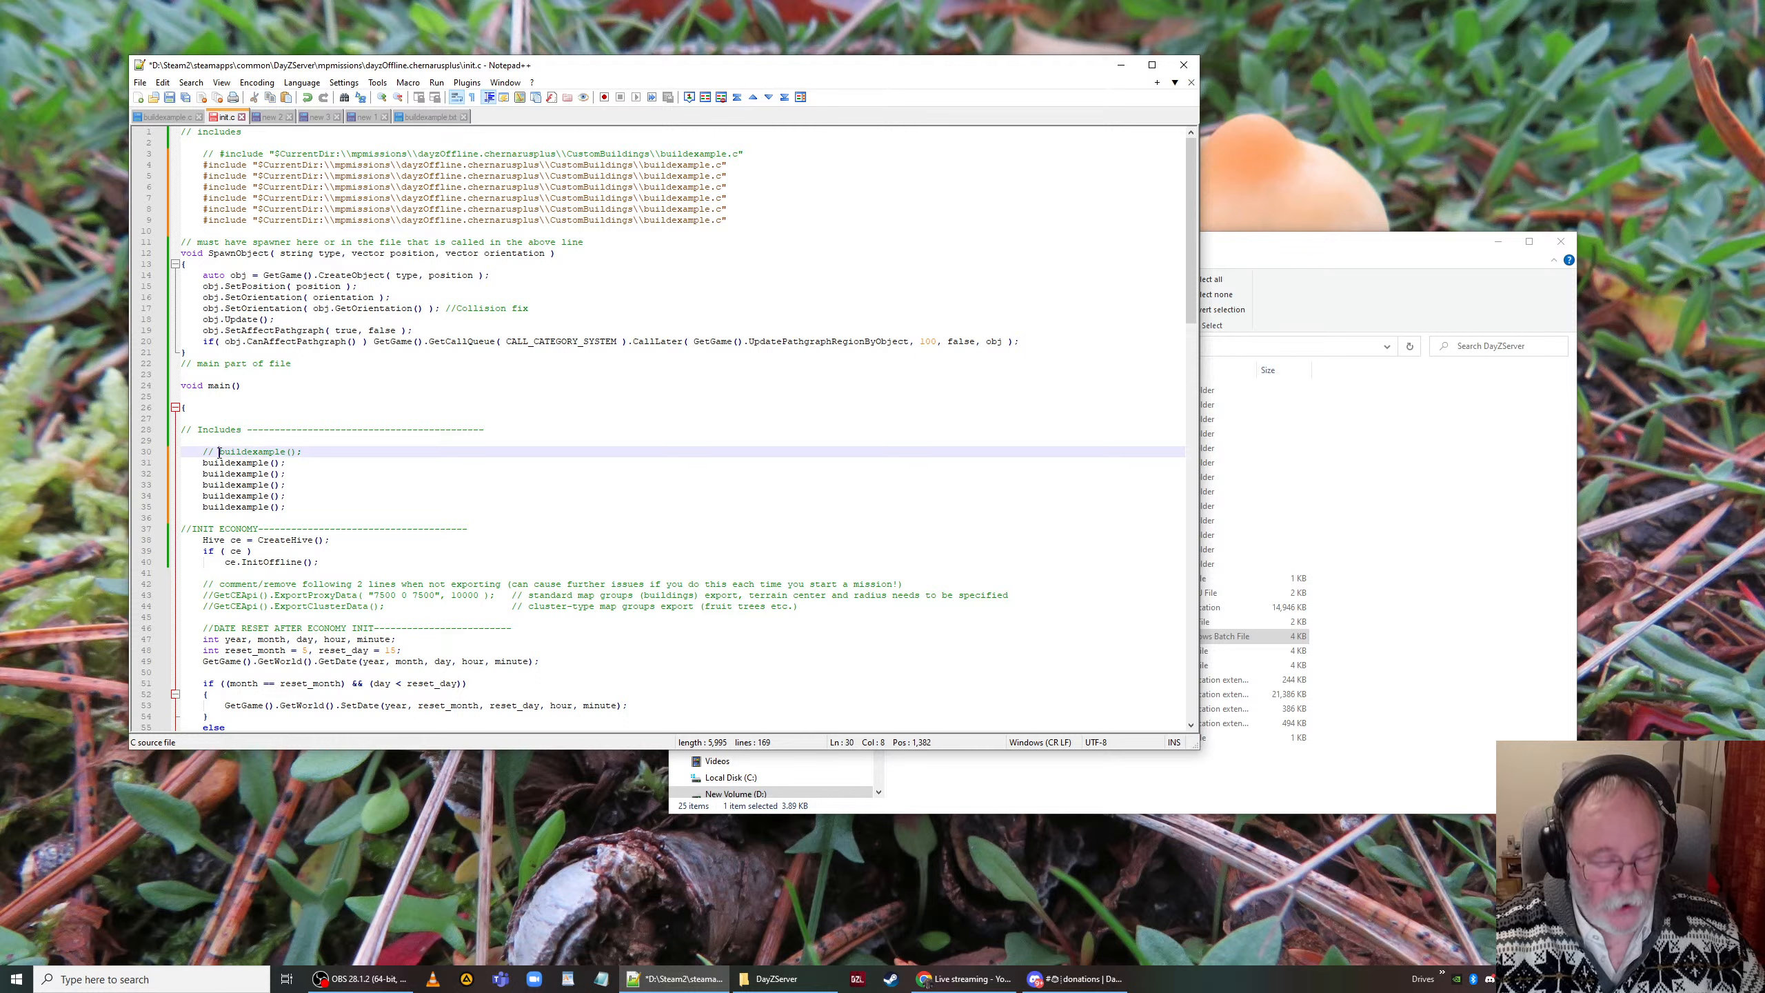
{"action": "key", "text": "BackSpace"}
{"action": "key", "text": "BackSpace"}
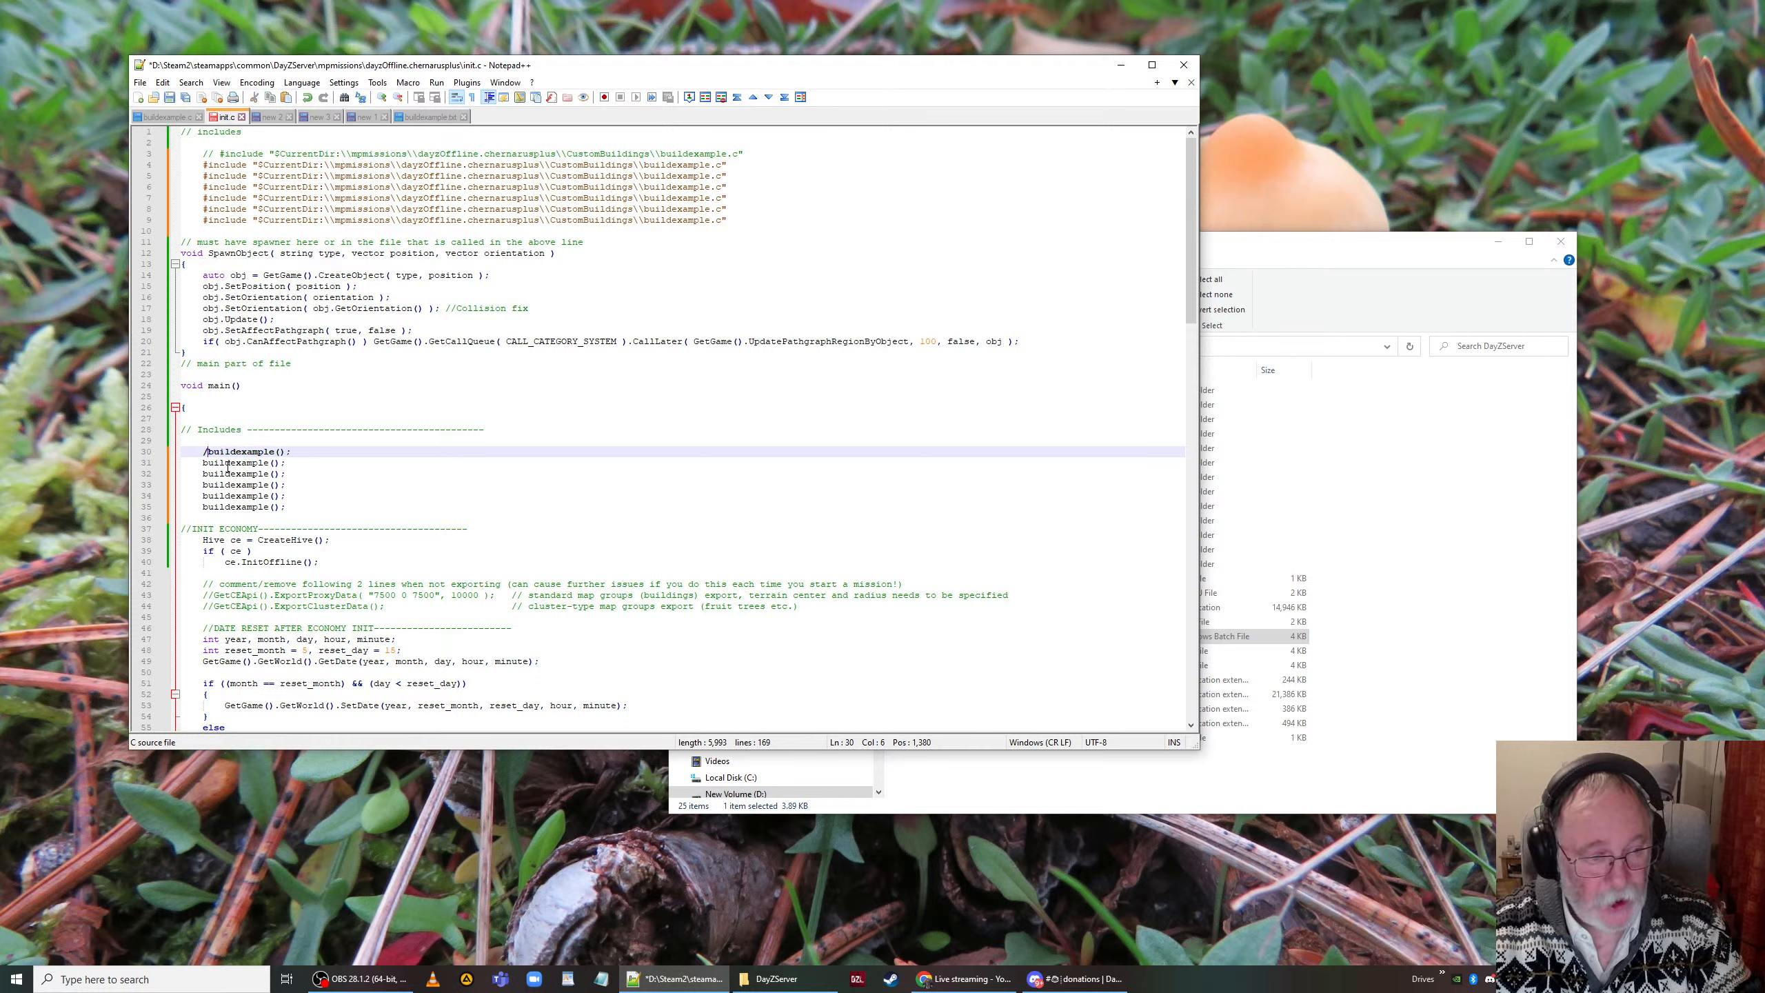
{"action": "key", "text": "BackSpace"}
{"action": "left_click", "coordinate": [222, 159]}
{"action": "key", "text": "BackSpace"}
{"action": "key", "text": "BackSpace"}
{"action": "key", "text": "BackSpace"}
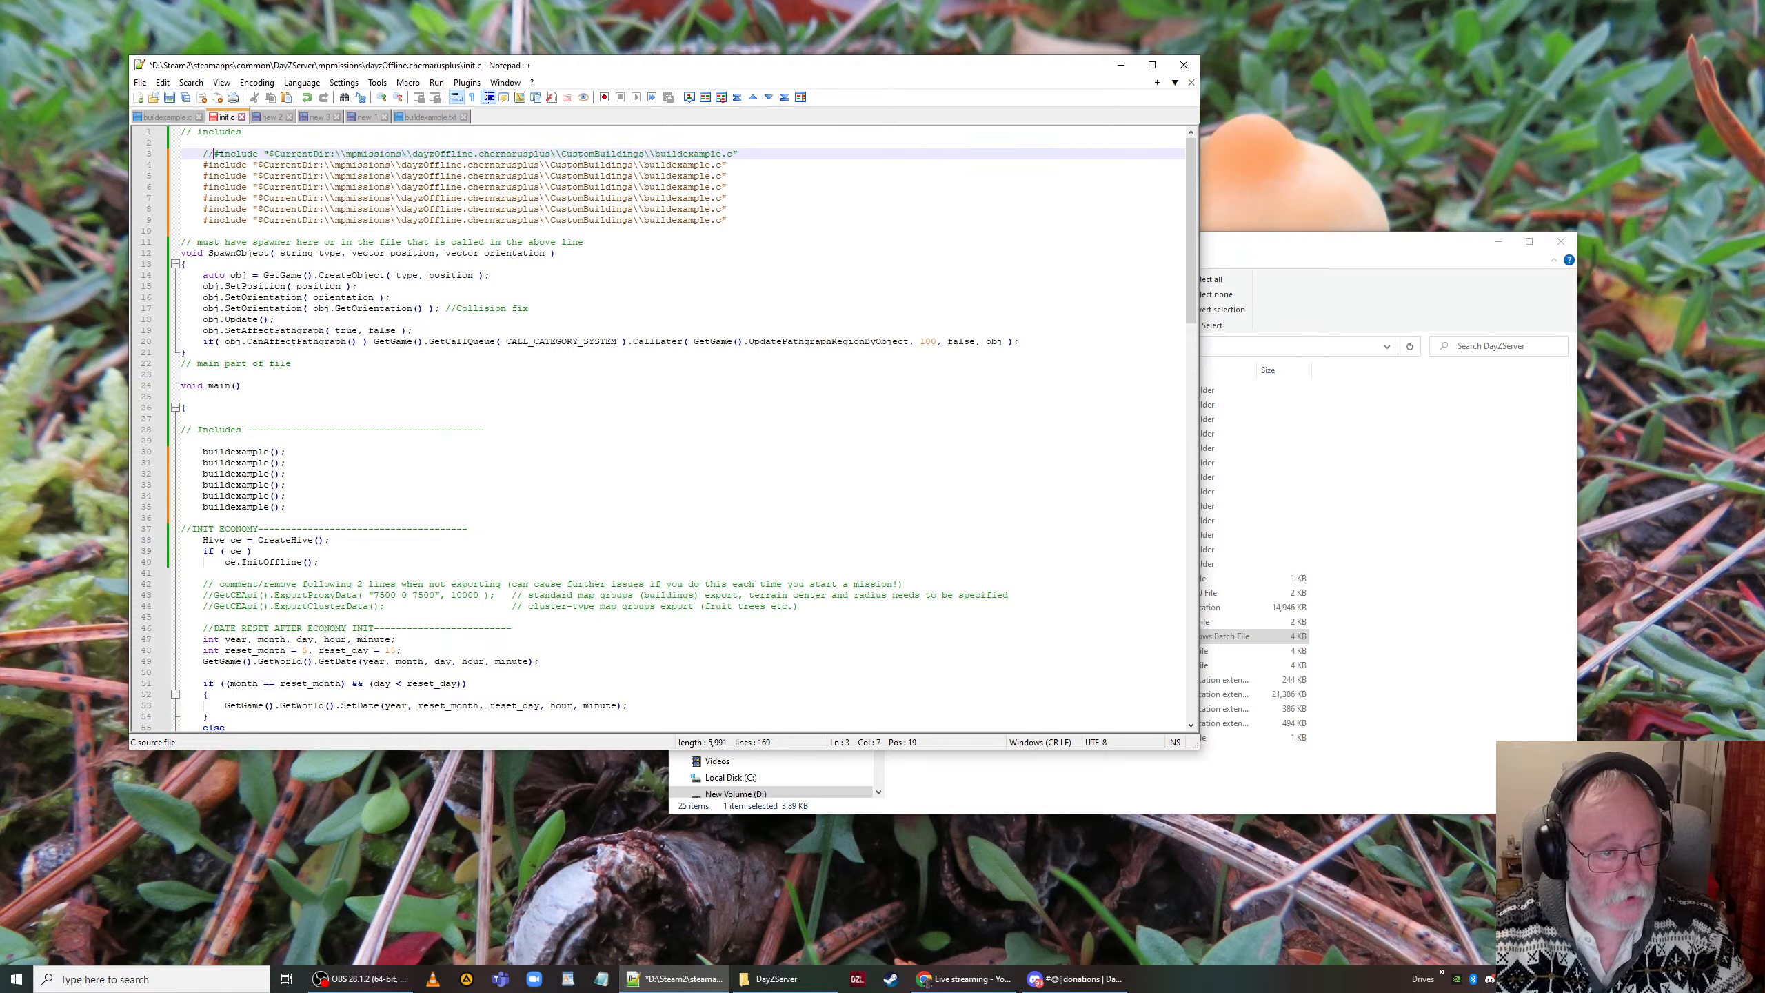
Step: Delete the six duplicate #include lines below the original buildexample.c include
{"action": "left_click", "coordinate": [740, 222]}
{"action": "left_click_drag", "start_coordinate": [739, 222], "coordinate": [175, 170]}
{"action": "key", "text": "Delete"}
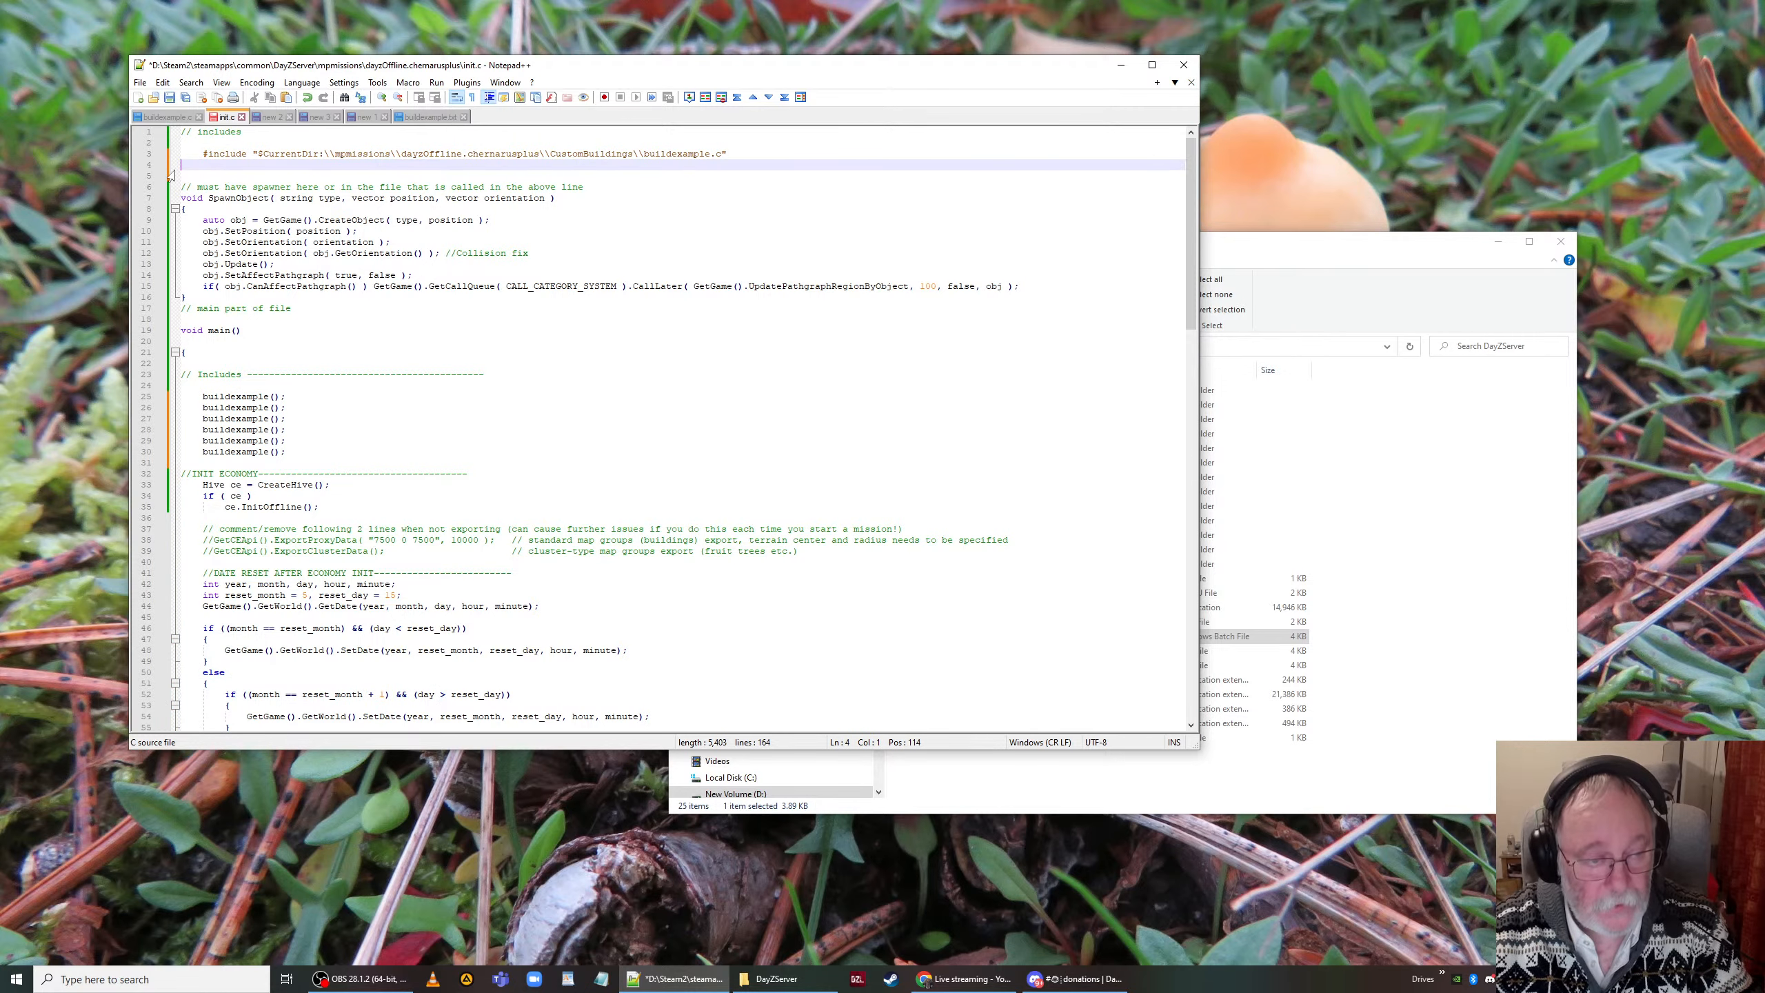
Step: Delete the five duplicate buildexample(); calls, keeping only the first call under the Includes comment in main()
{"action": "left_click", "coordinate": [303, 442]}
{"action": "left_click_drag", "start_coordinate": [303, 442], "coordinate": [169, 429]}
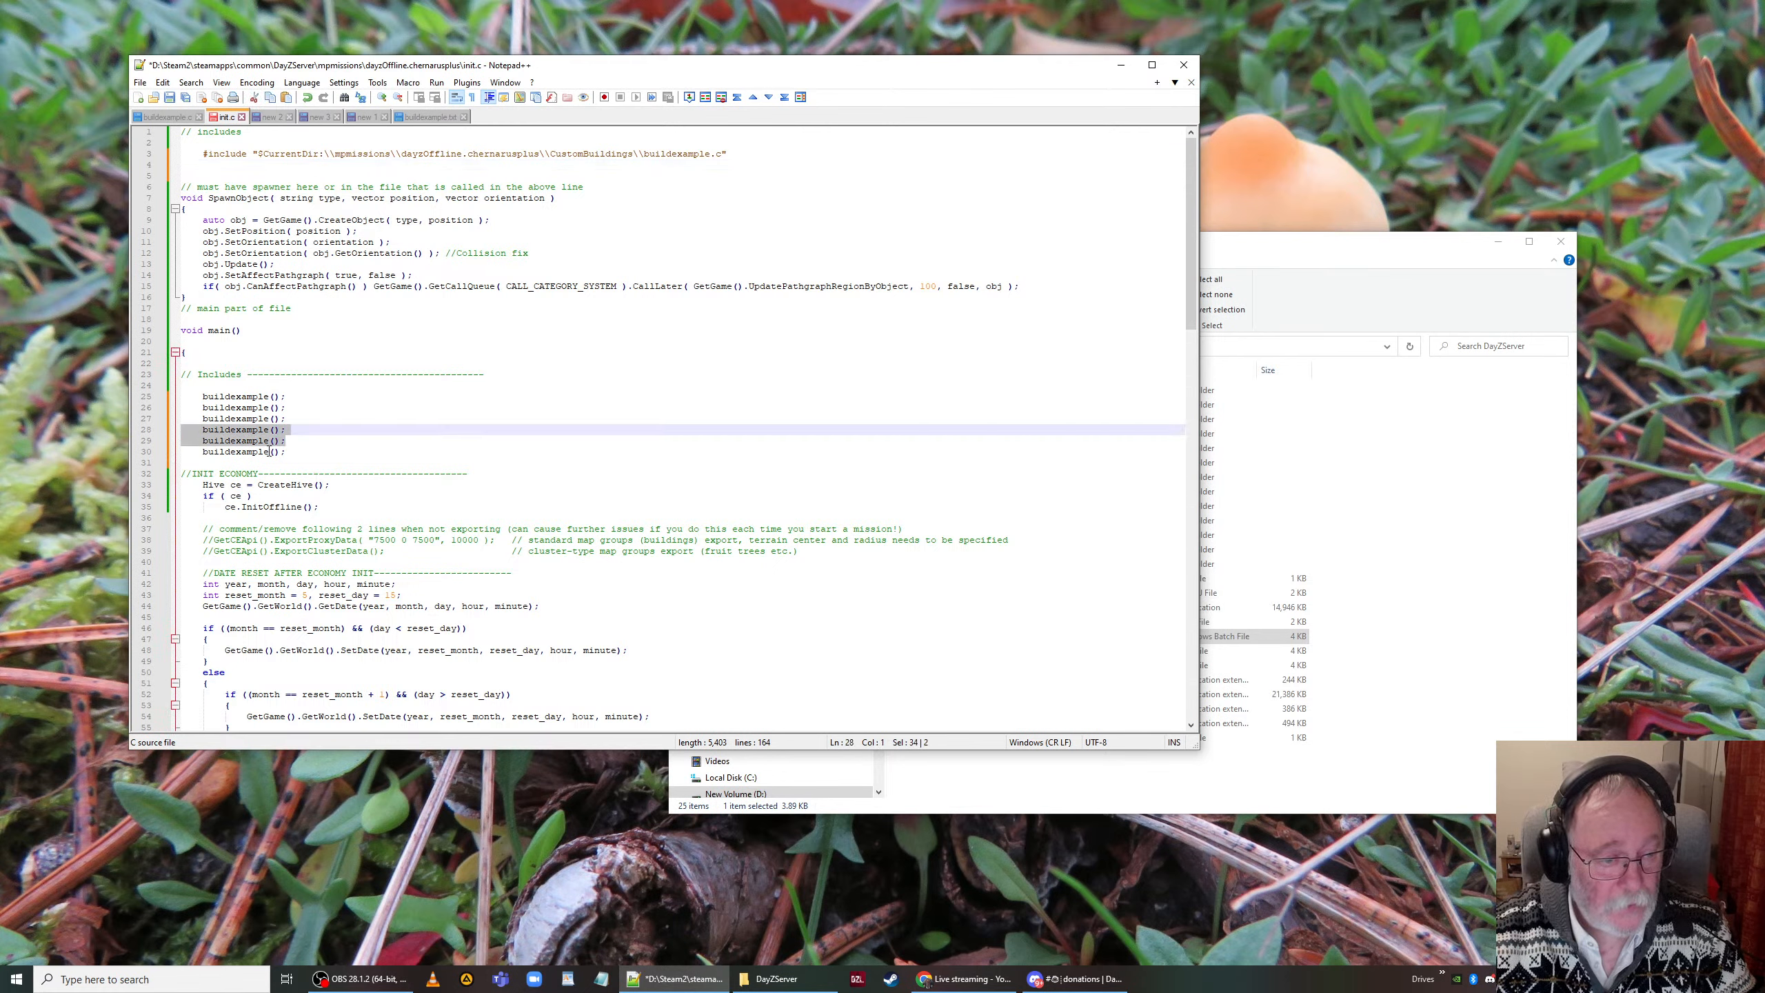
{"action": "left_click_drag", "start_coordinate": [287, 451], "coordinate": [172, 410]}
{"action": "key", "text": "Delete"}
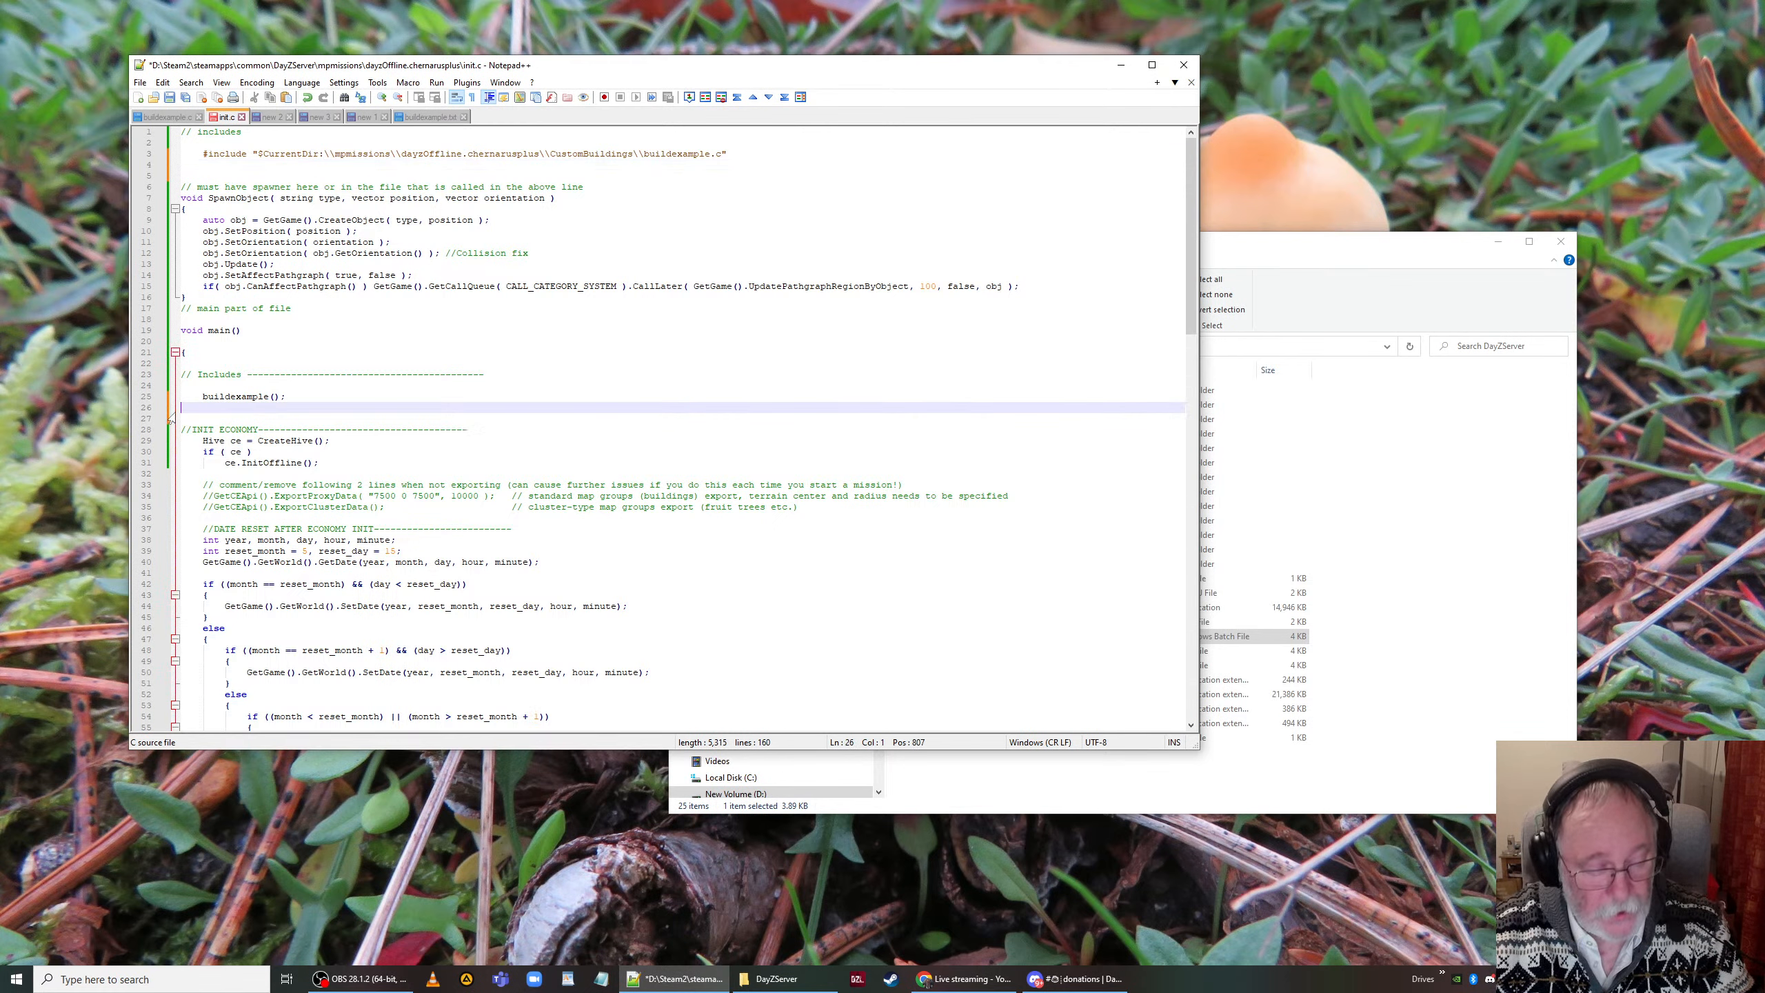
Step: Comment out the buildexample(); call and the buildexample.c #include line with // and save init.c
{"action": "left_click", "coordinate": [202, 397]}
{"action": "type", "text": "//"}
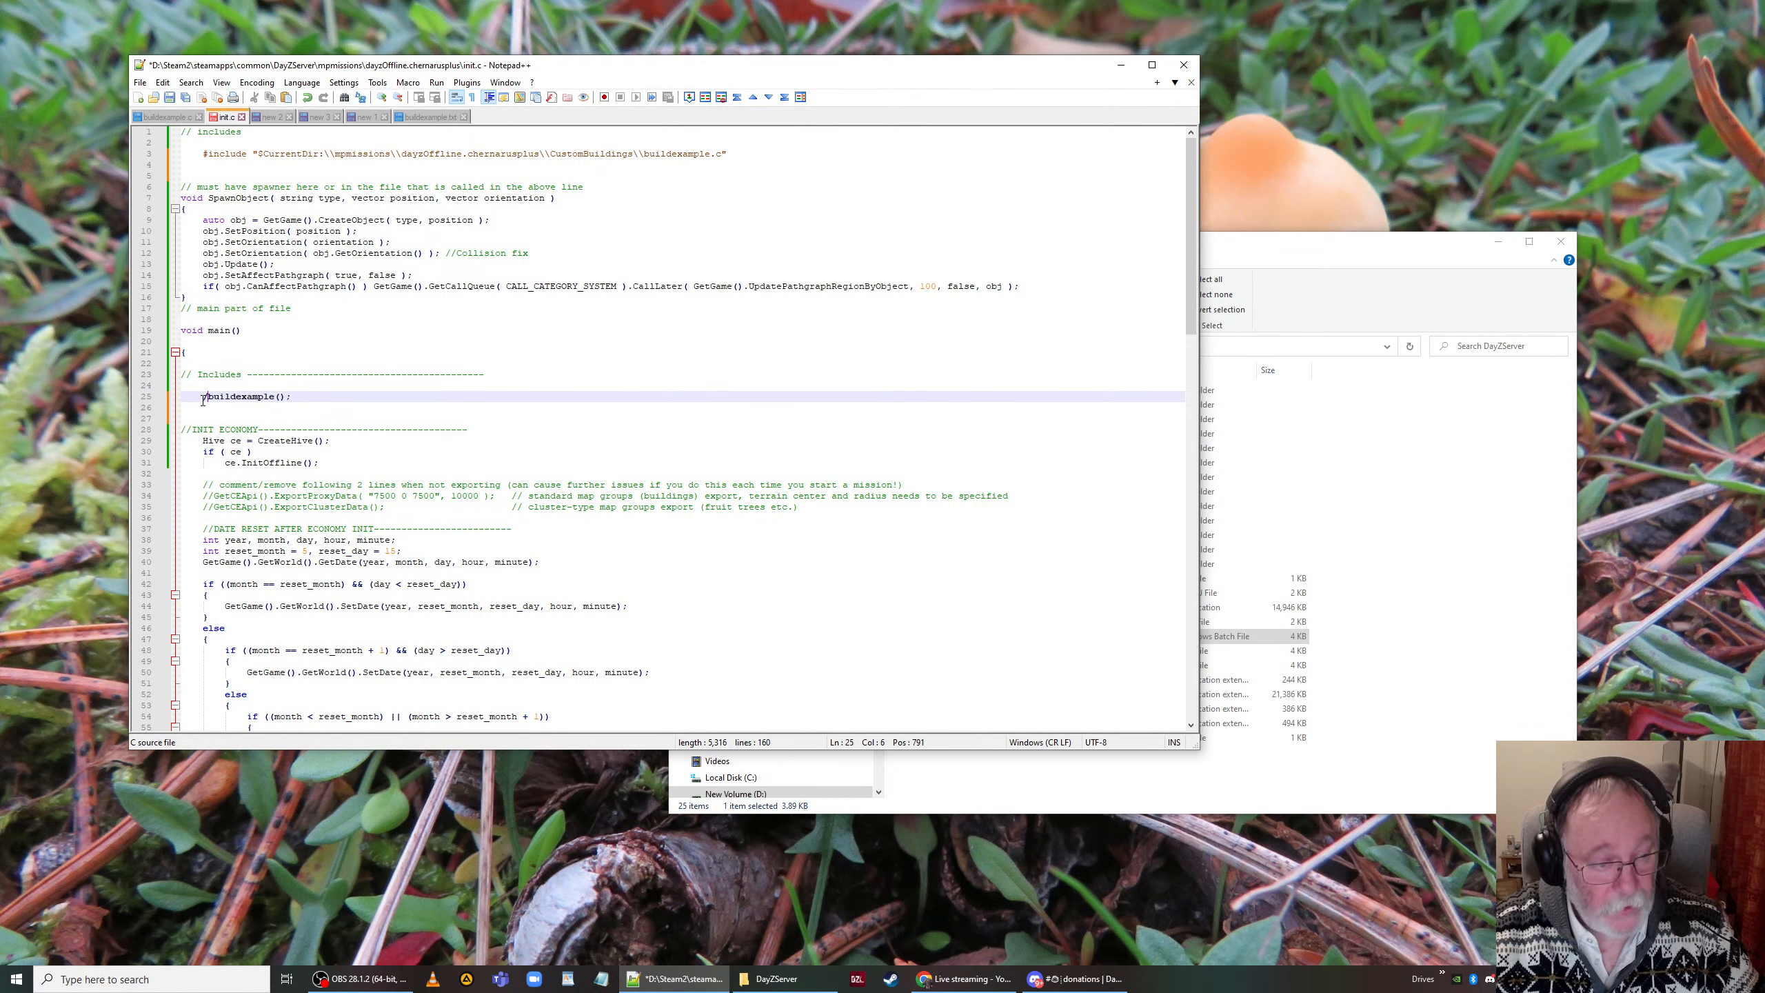
{"action": "left_click", "coordinate": [202, 154]}
{"action": "type", "text": "//"}
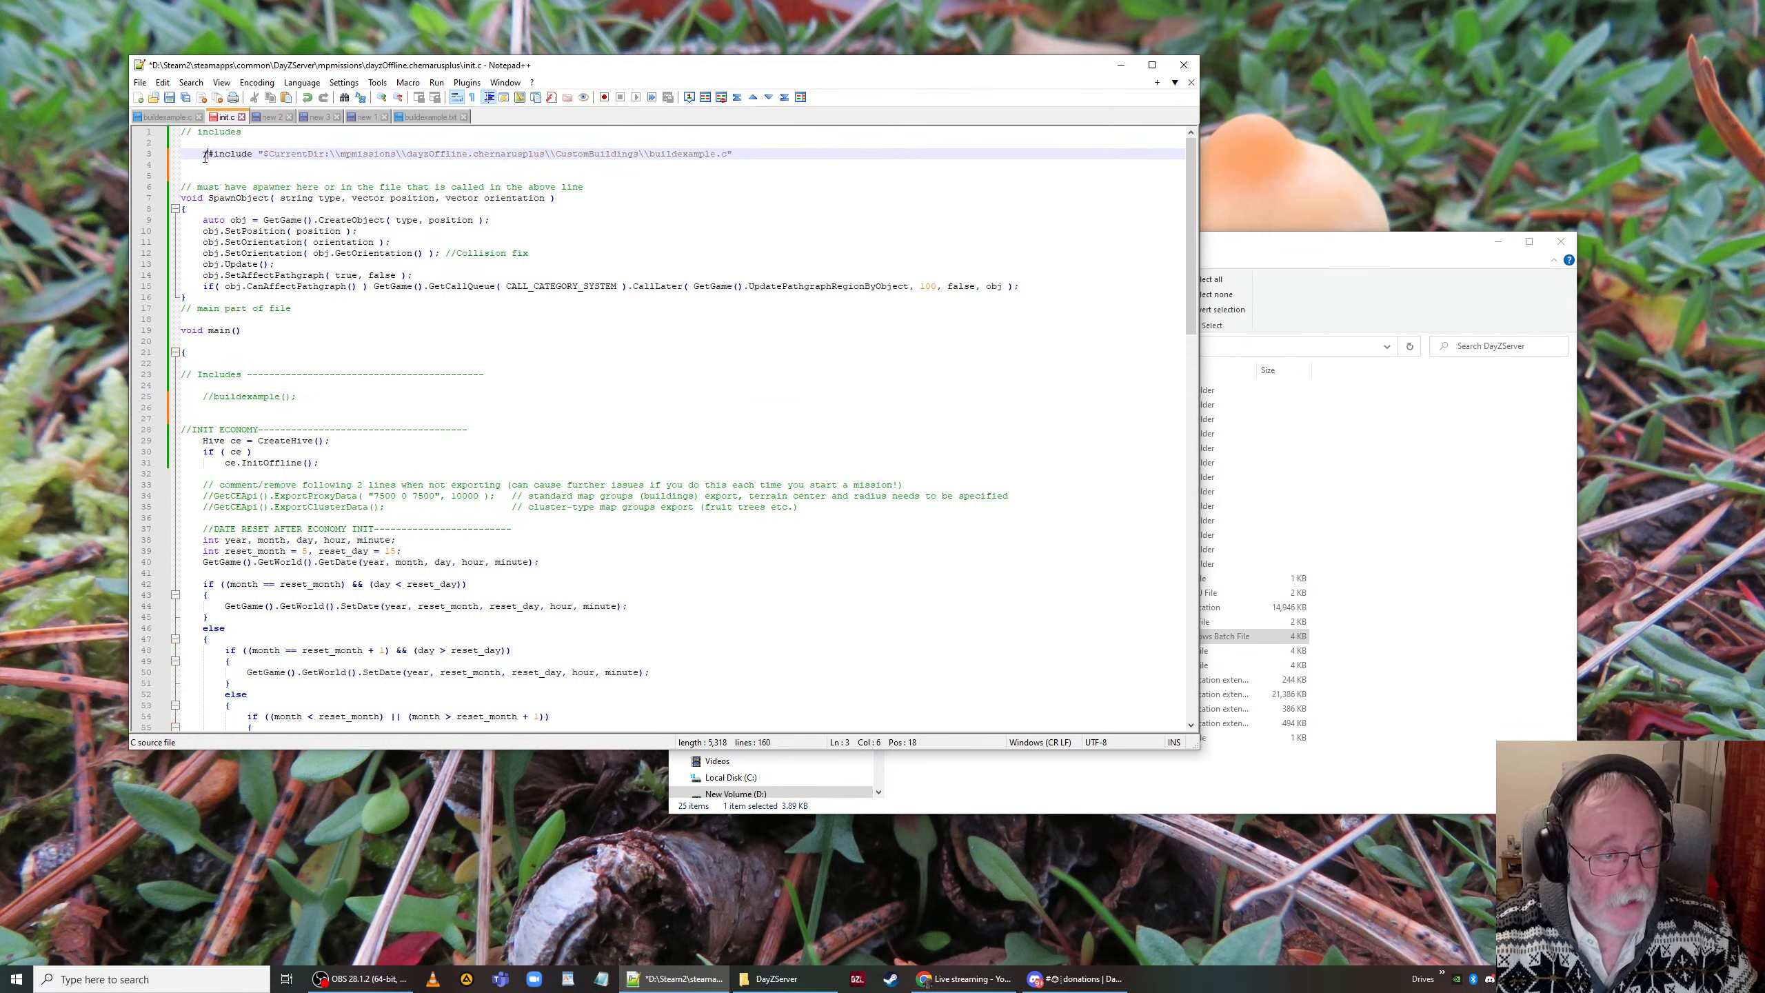
{"action": "left_click", "coordinate": [214, 398]}
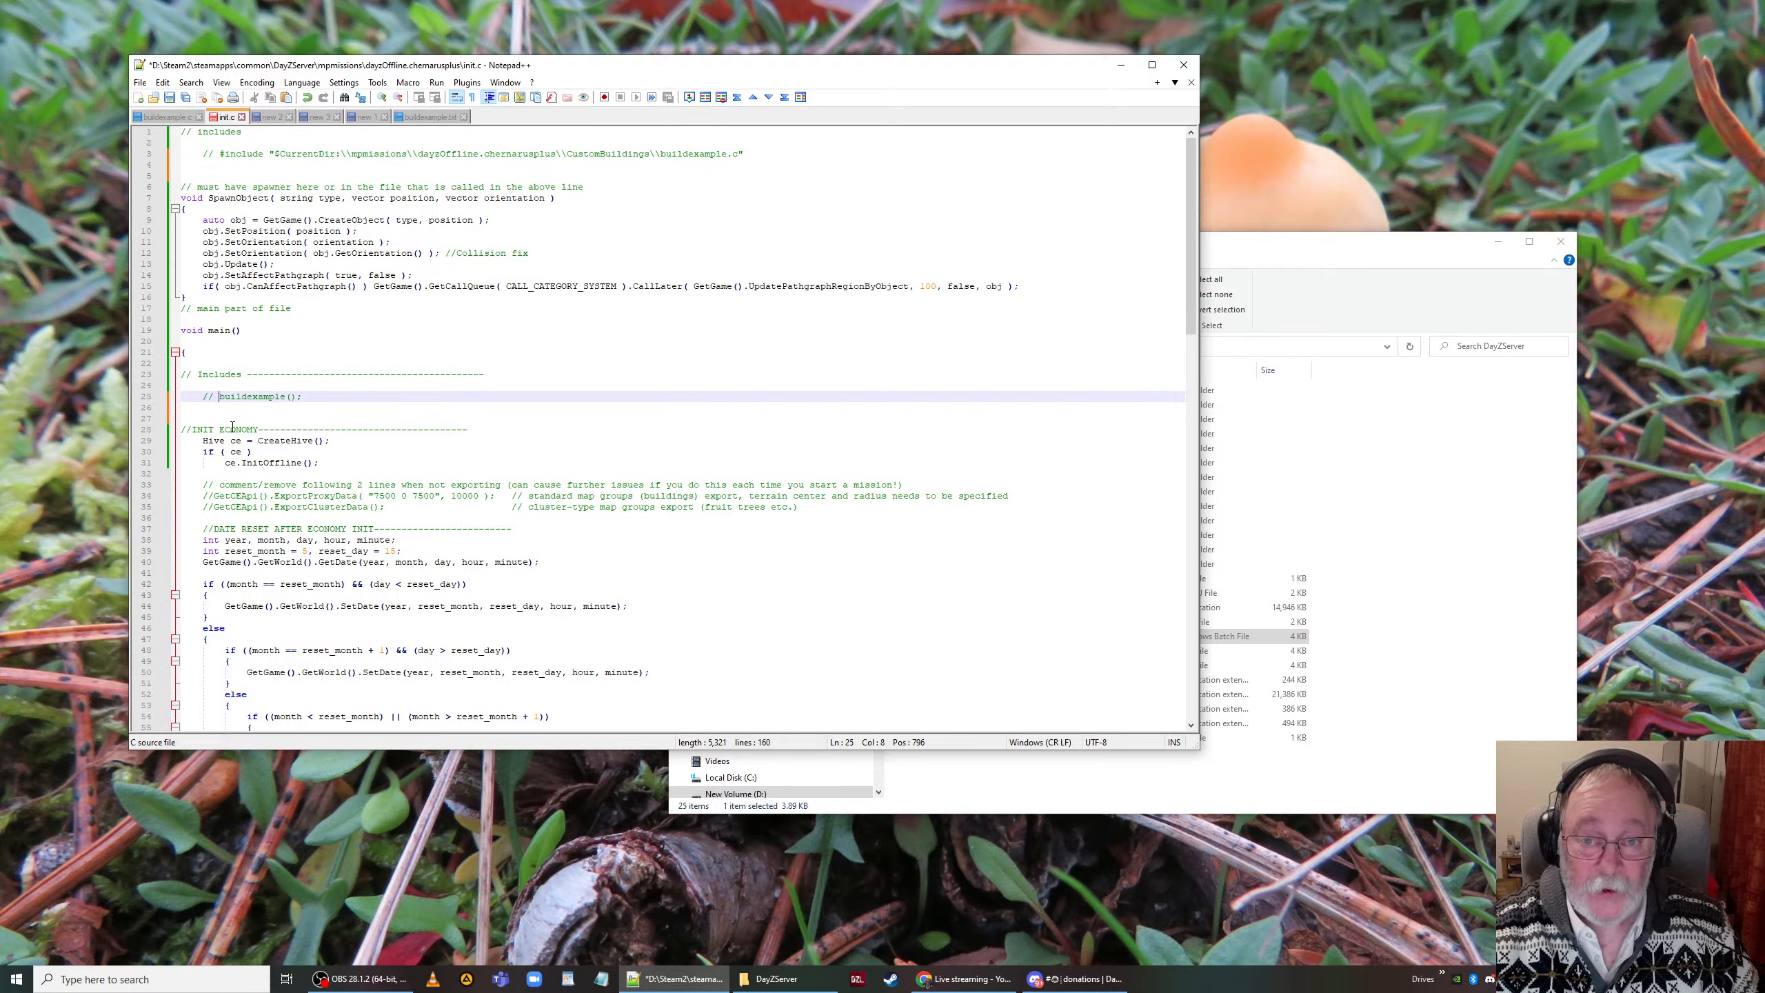
{"action": "left_click", "coordinate": [169, 97]}
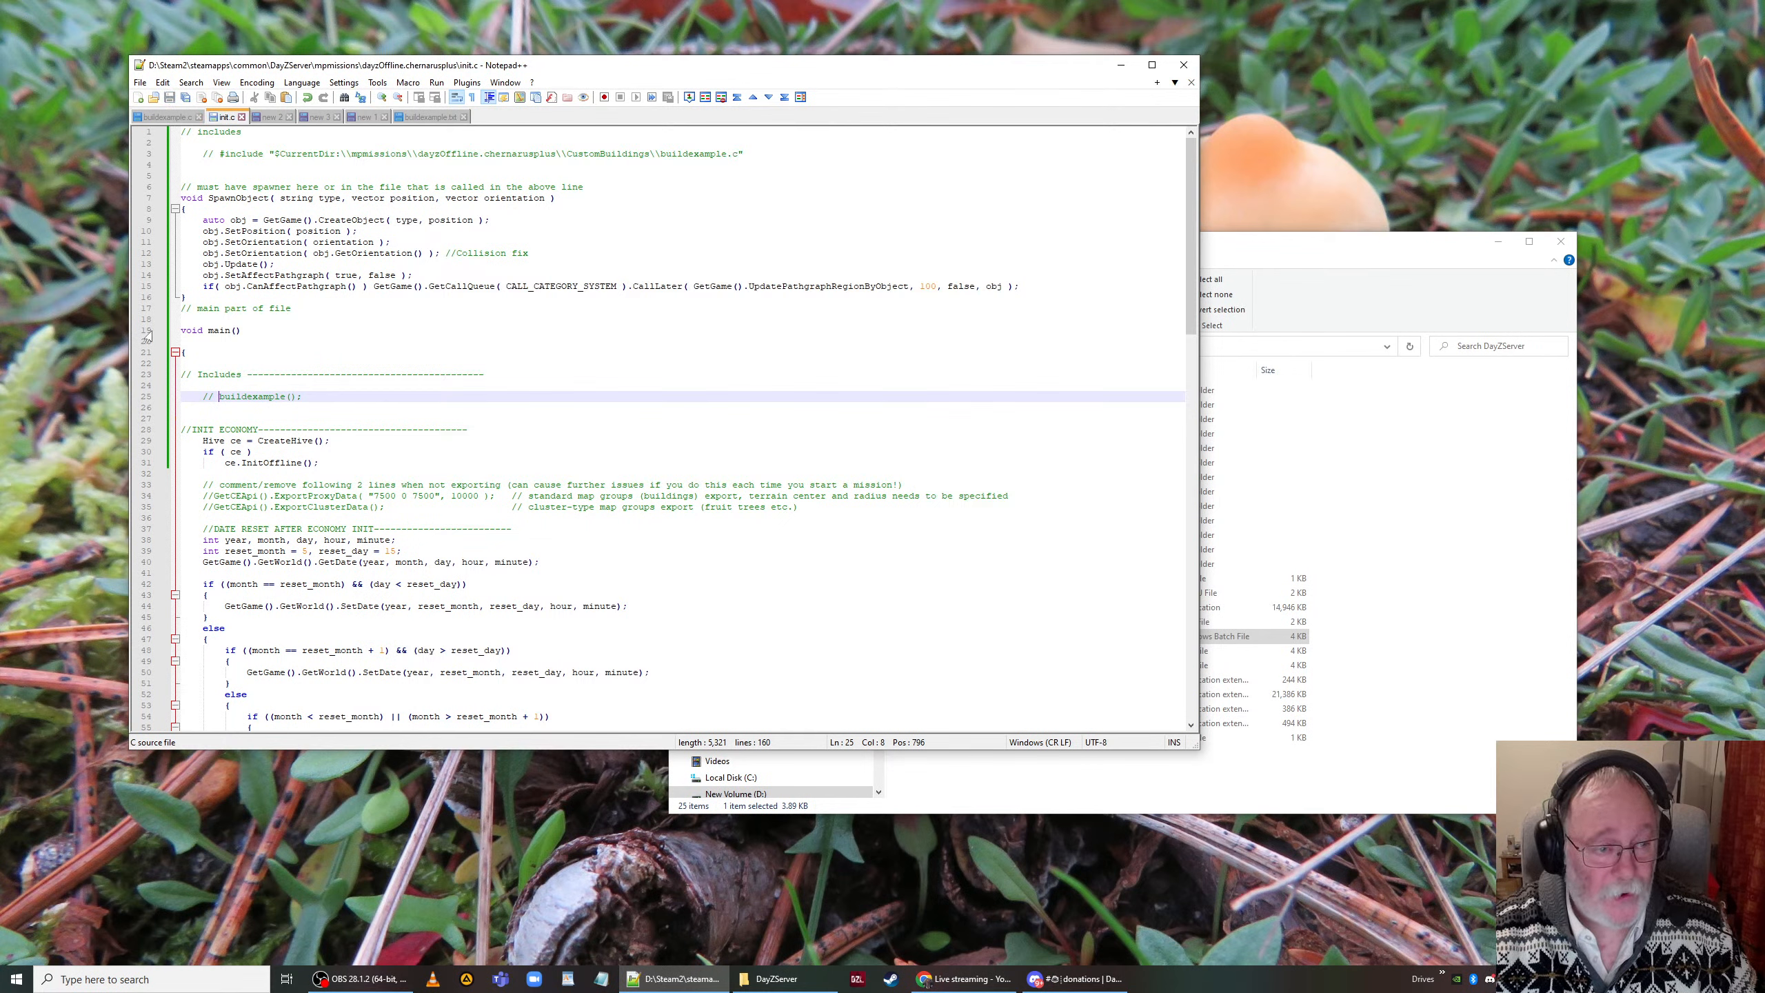
{"action": "left_click_drag", "start_coordinate": [208, 297], "coordinate": [180, 199]}
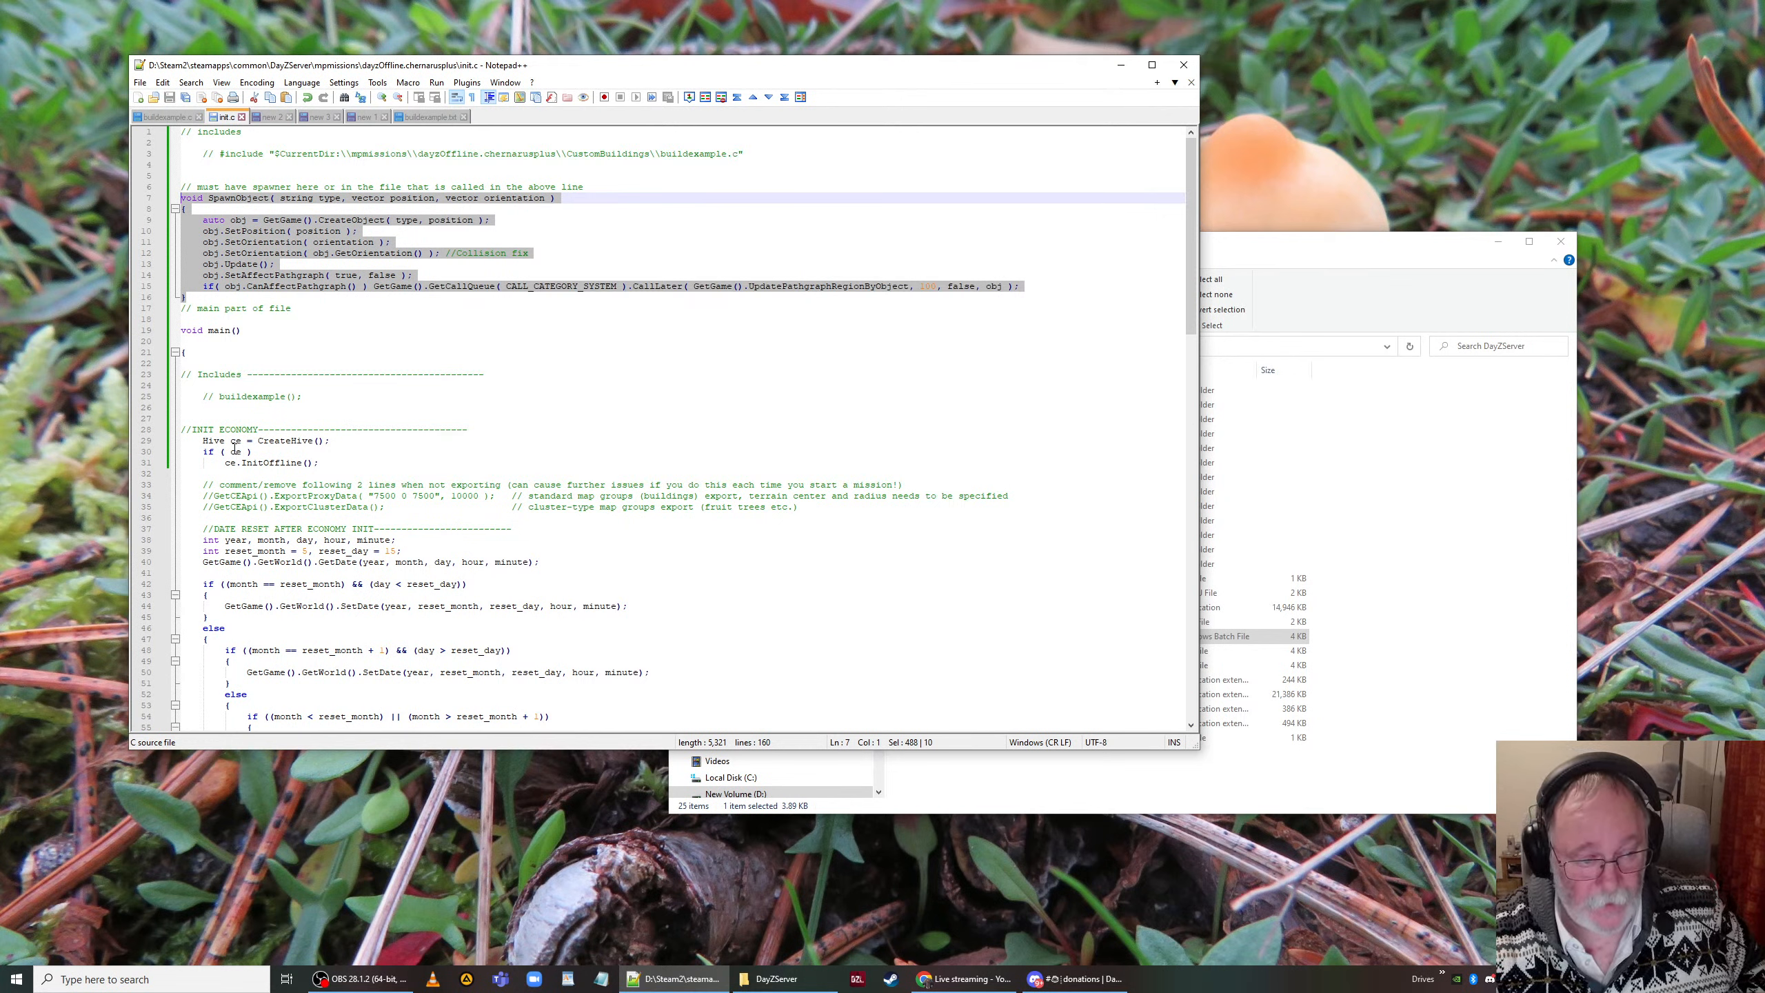
{"action": "double_click", "coordinate": [243, 397]}
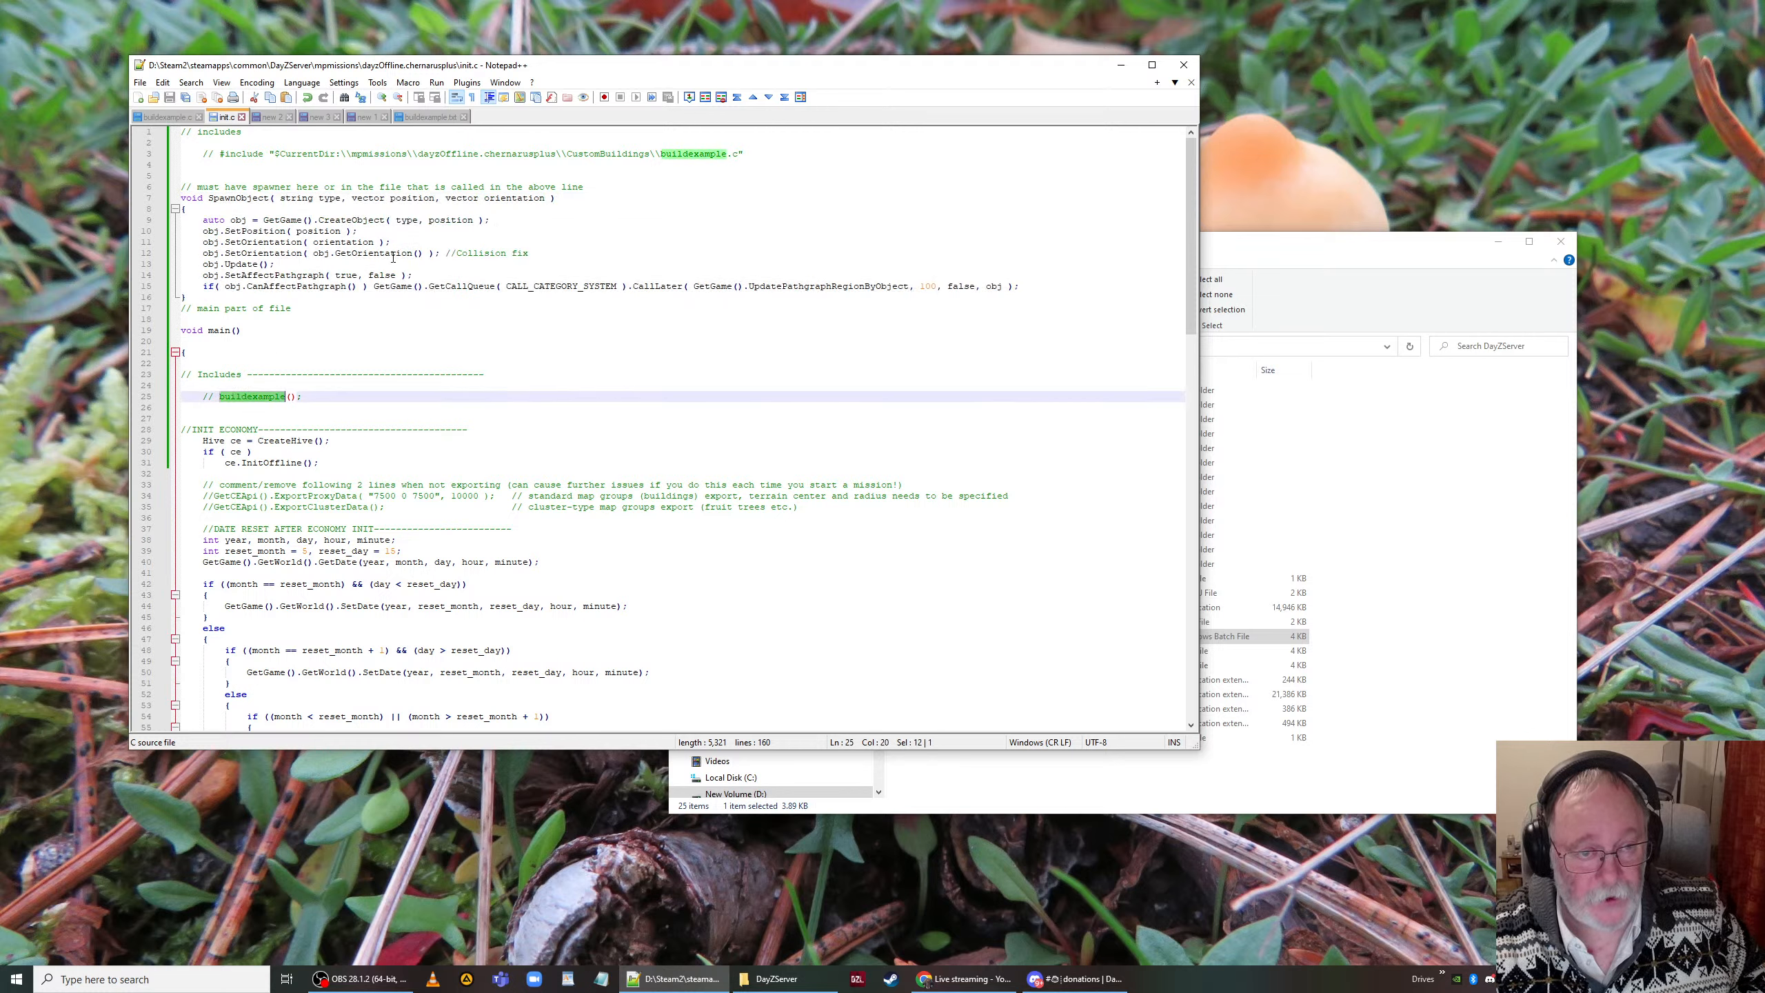